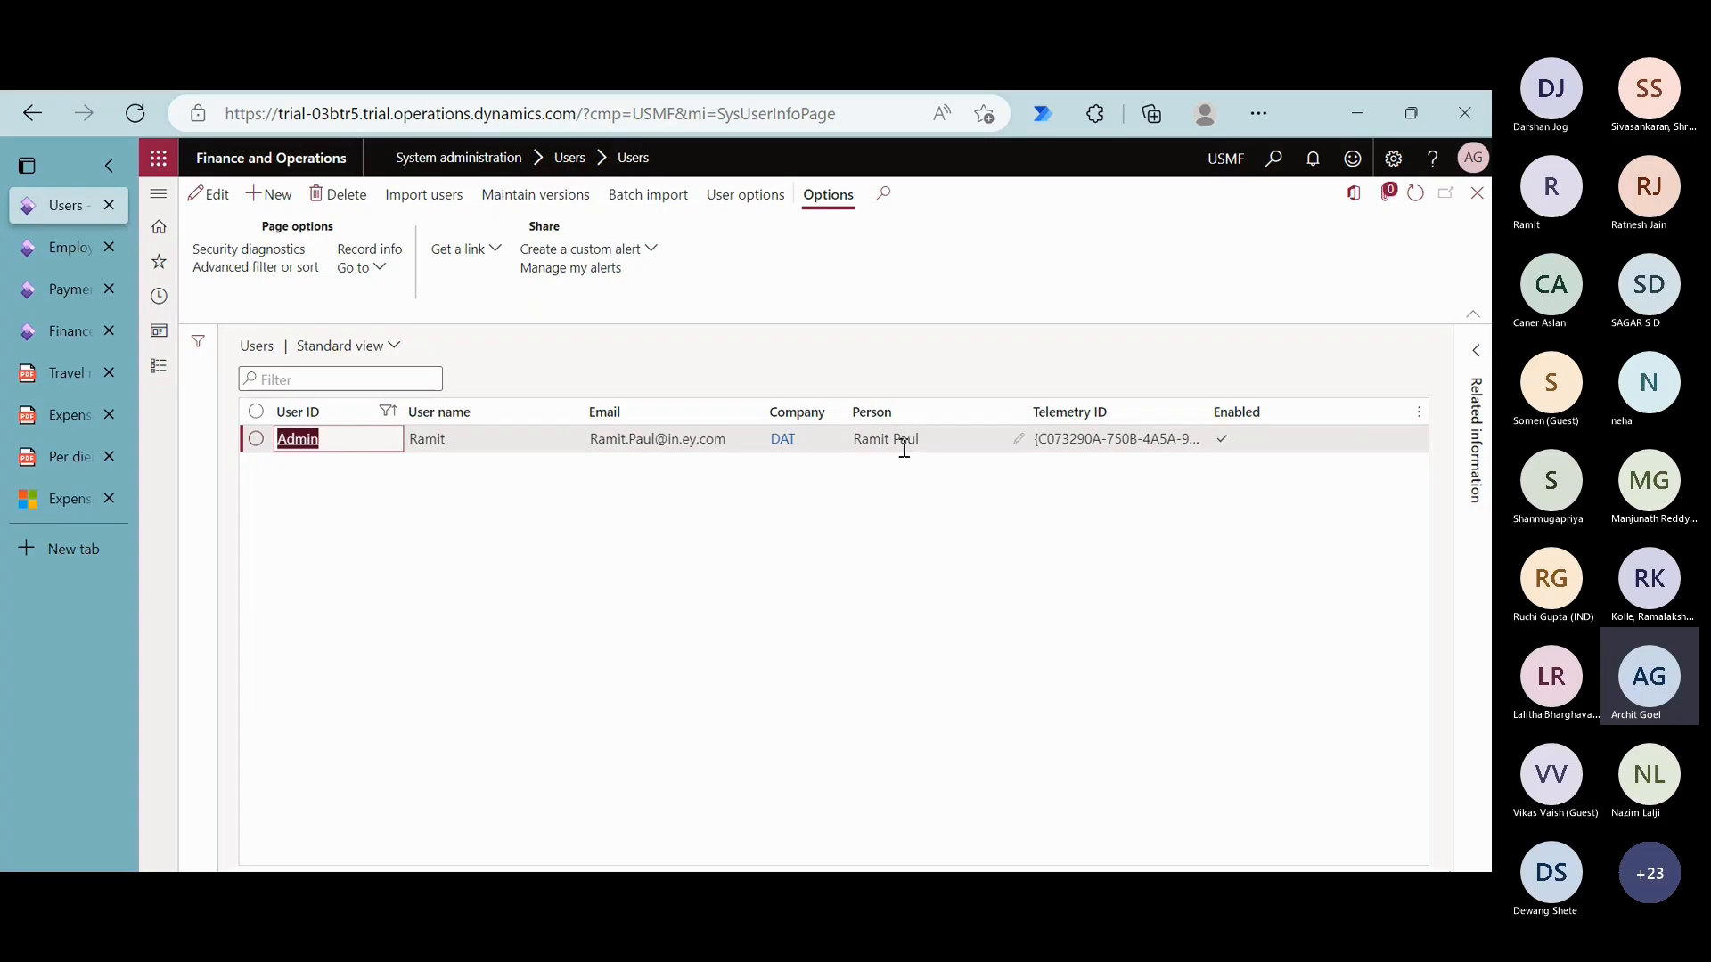
- Examine the Admin user's record and the employee's vendor mapping and per diem rate, leaving the mapping unchanged
left_click(431, 440)
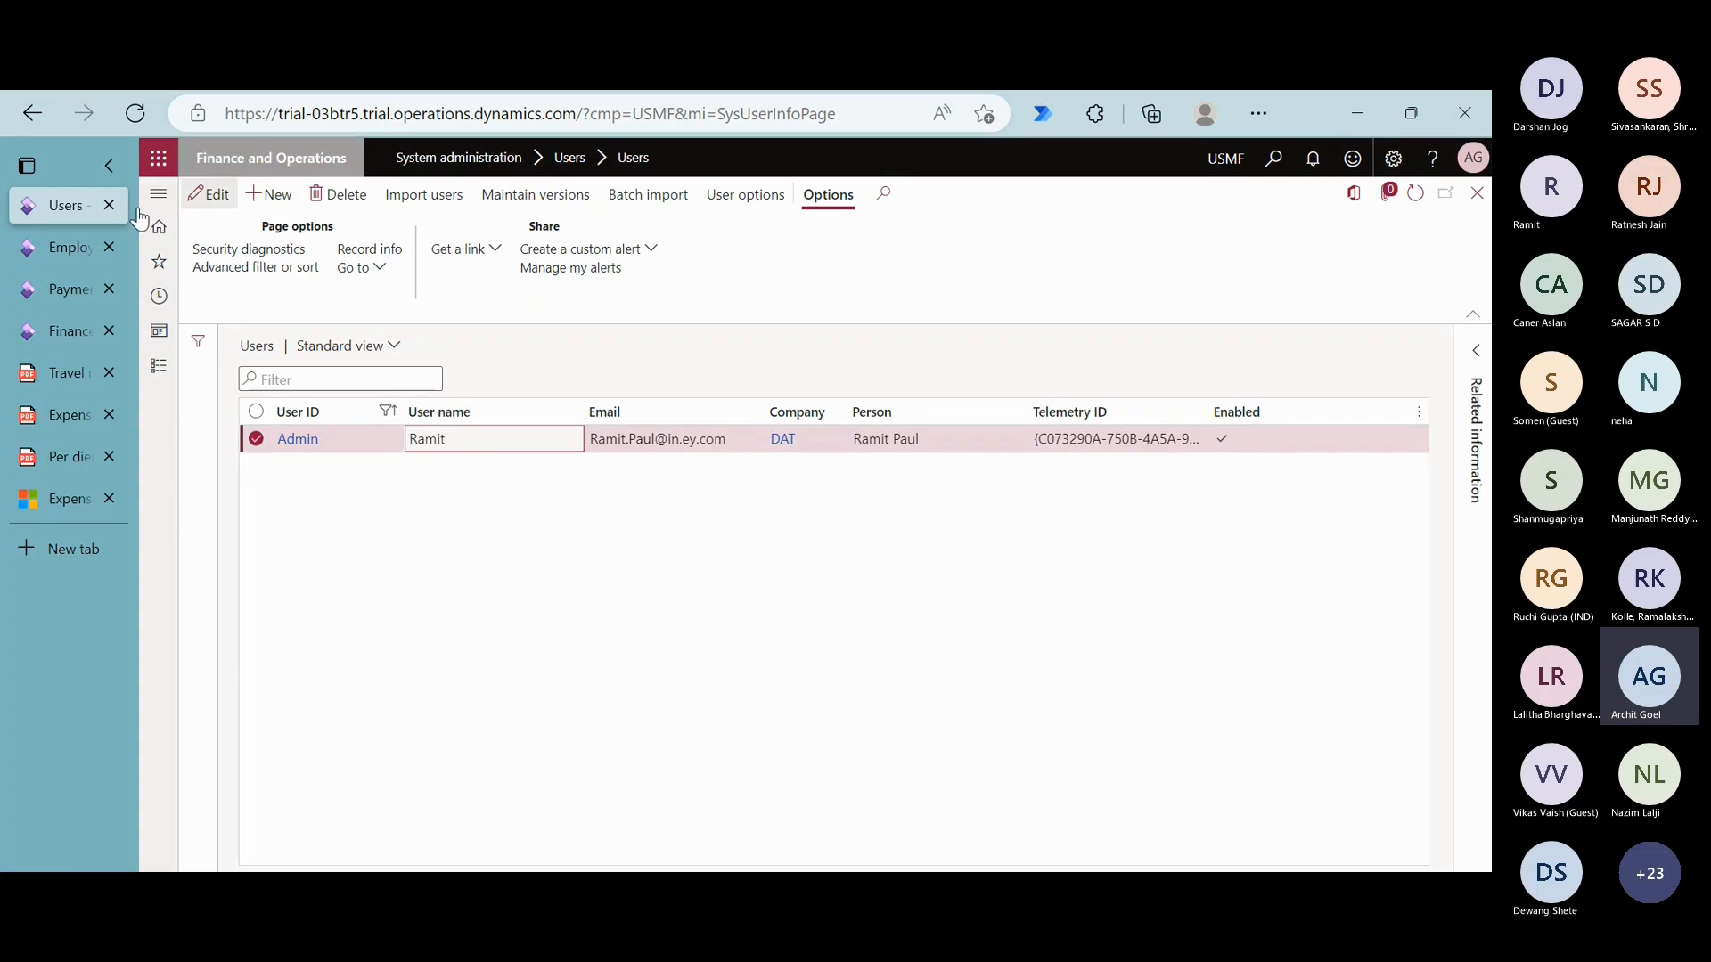
left_click(71, 248)
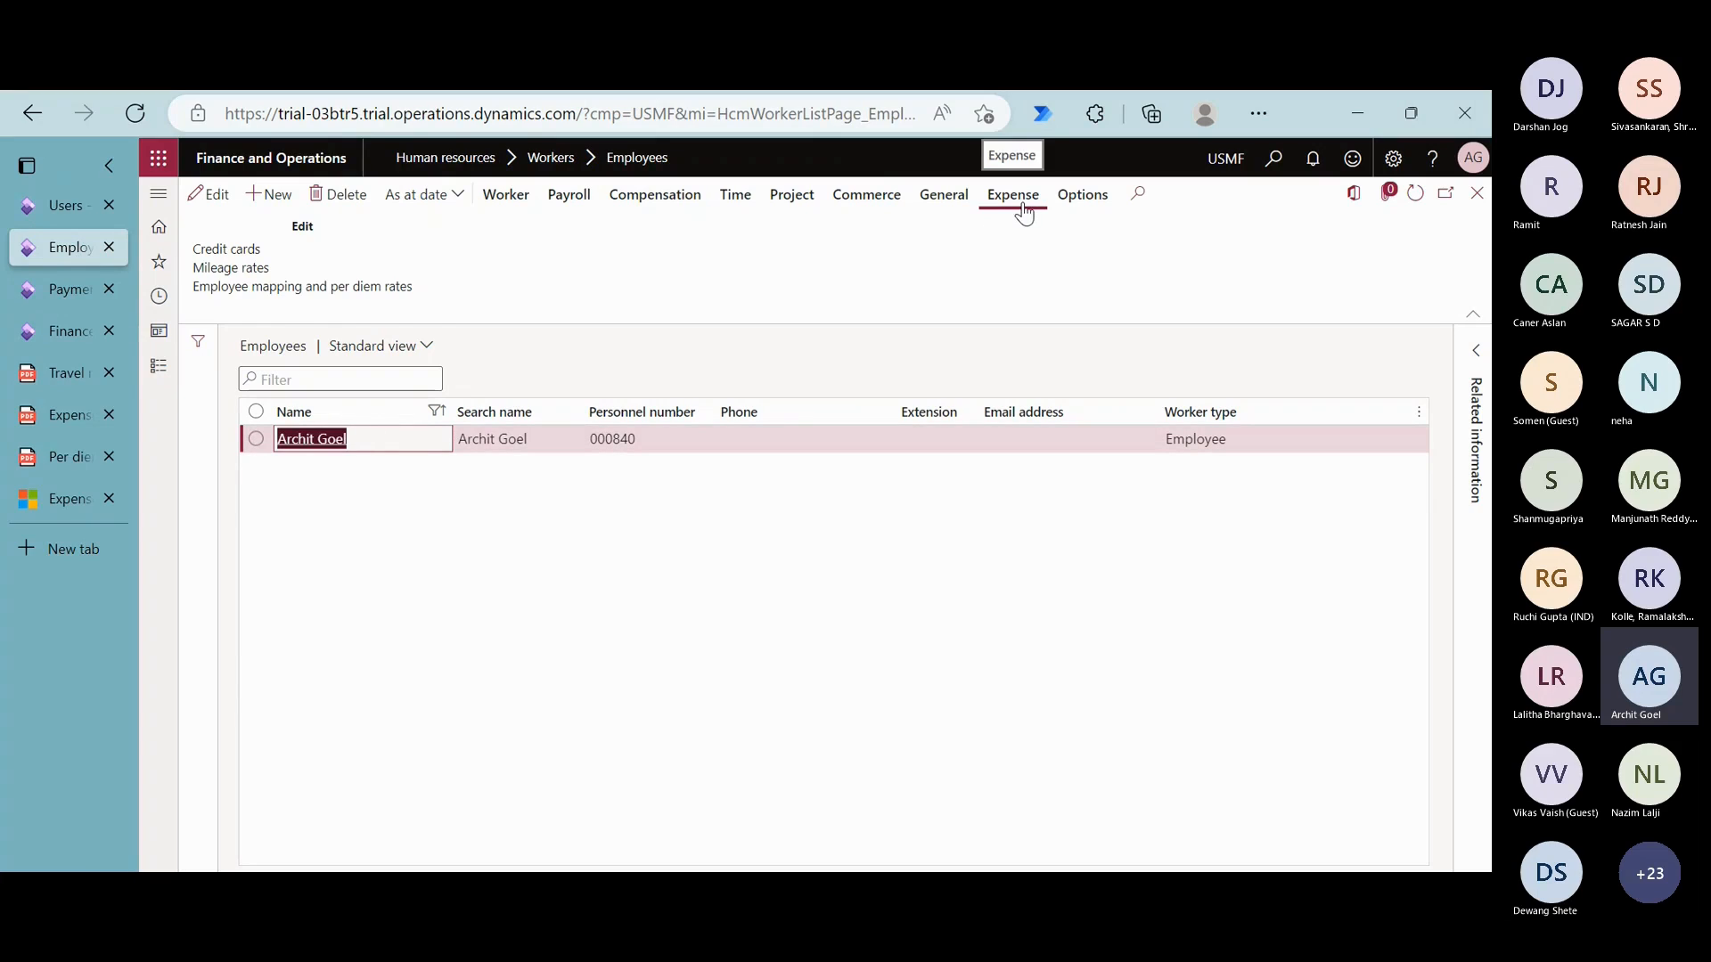
left_click(380, 287)
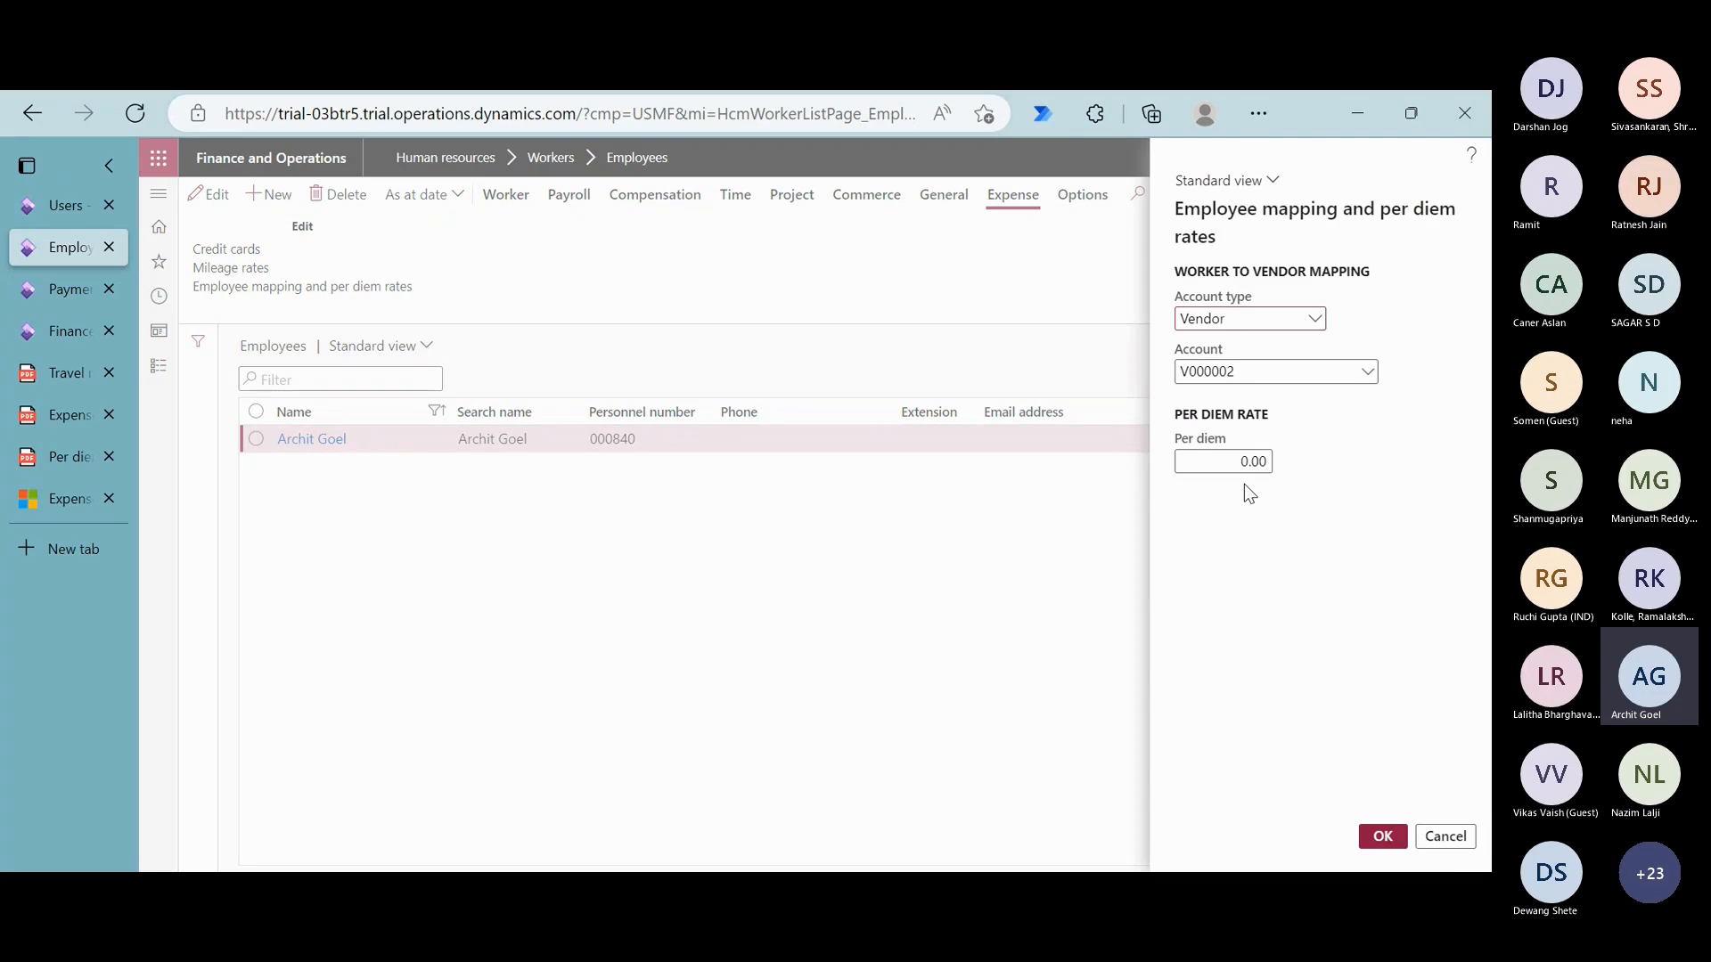
left_click(1253, 371)
left_click(1441, 837)
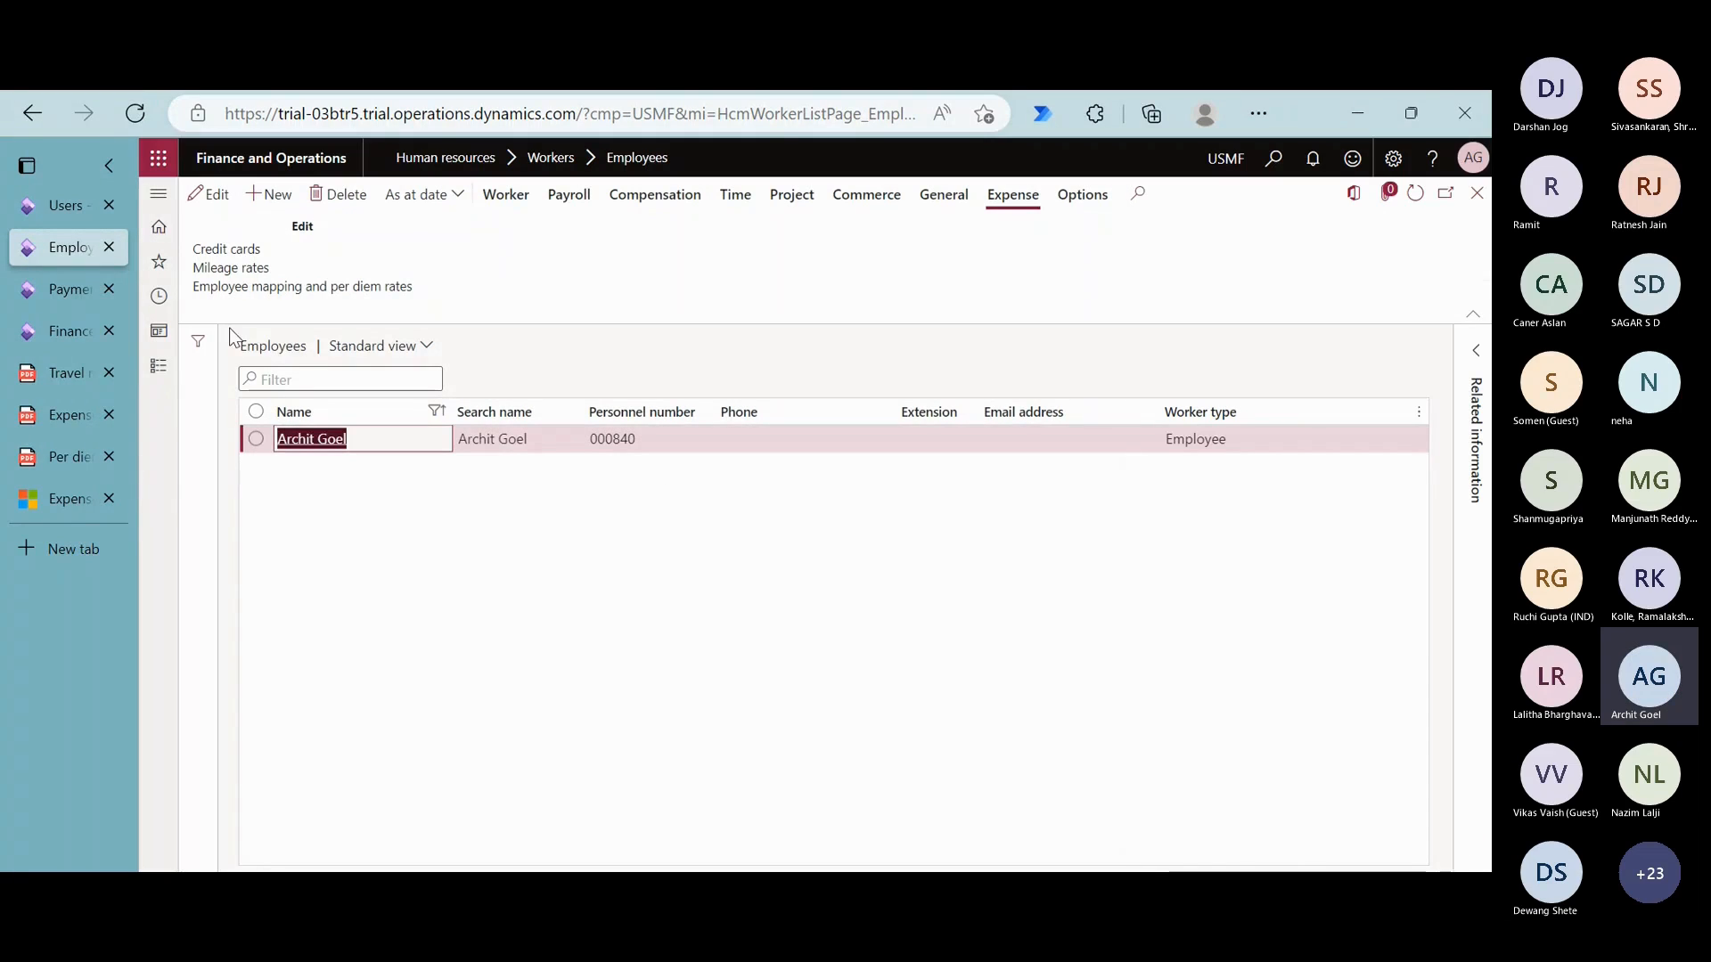
- From the Payment methods page, look through the general setup pages of the Expense management module
left_click(69, 297)
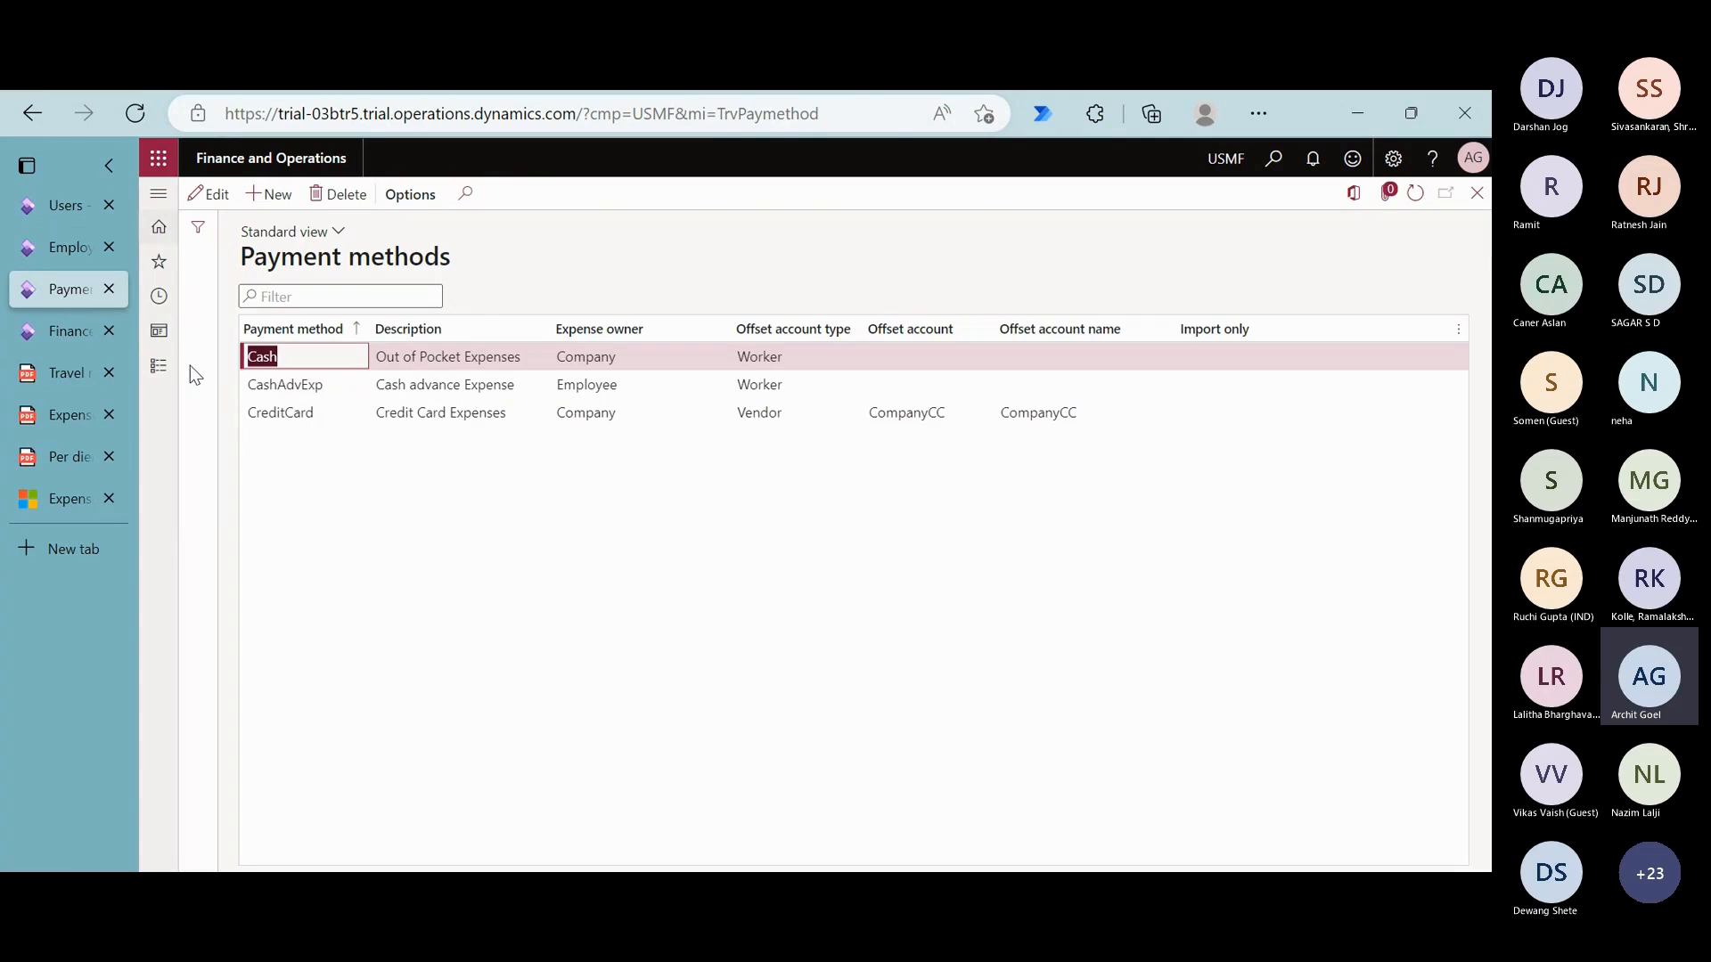
left_click(160, 367)
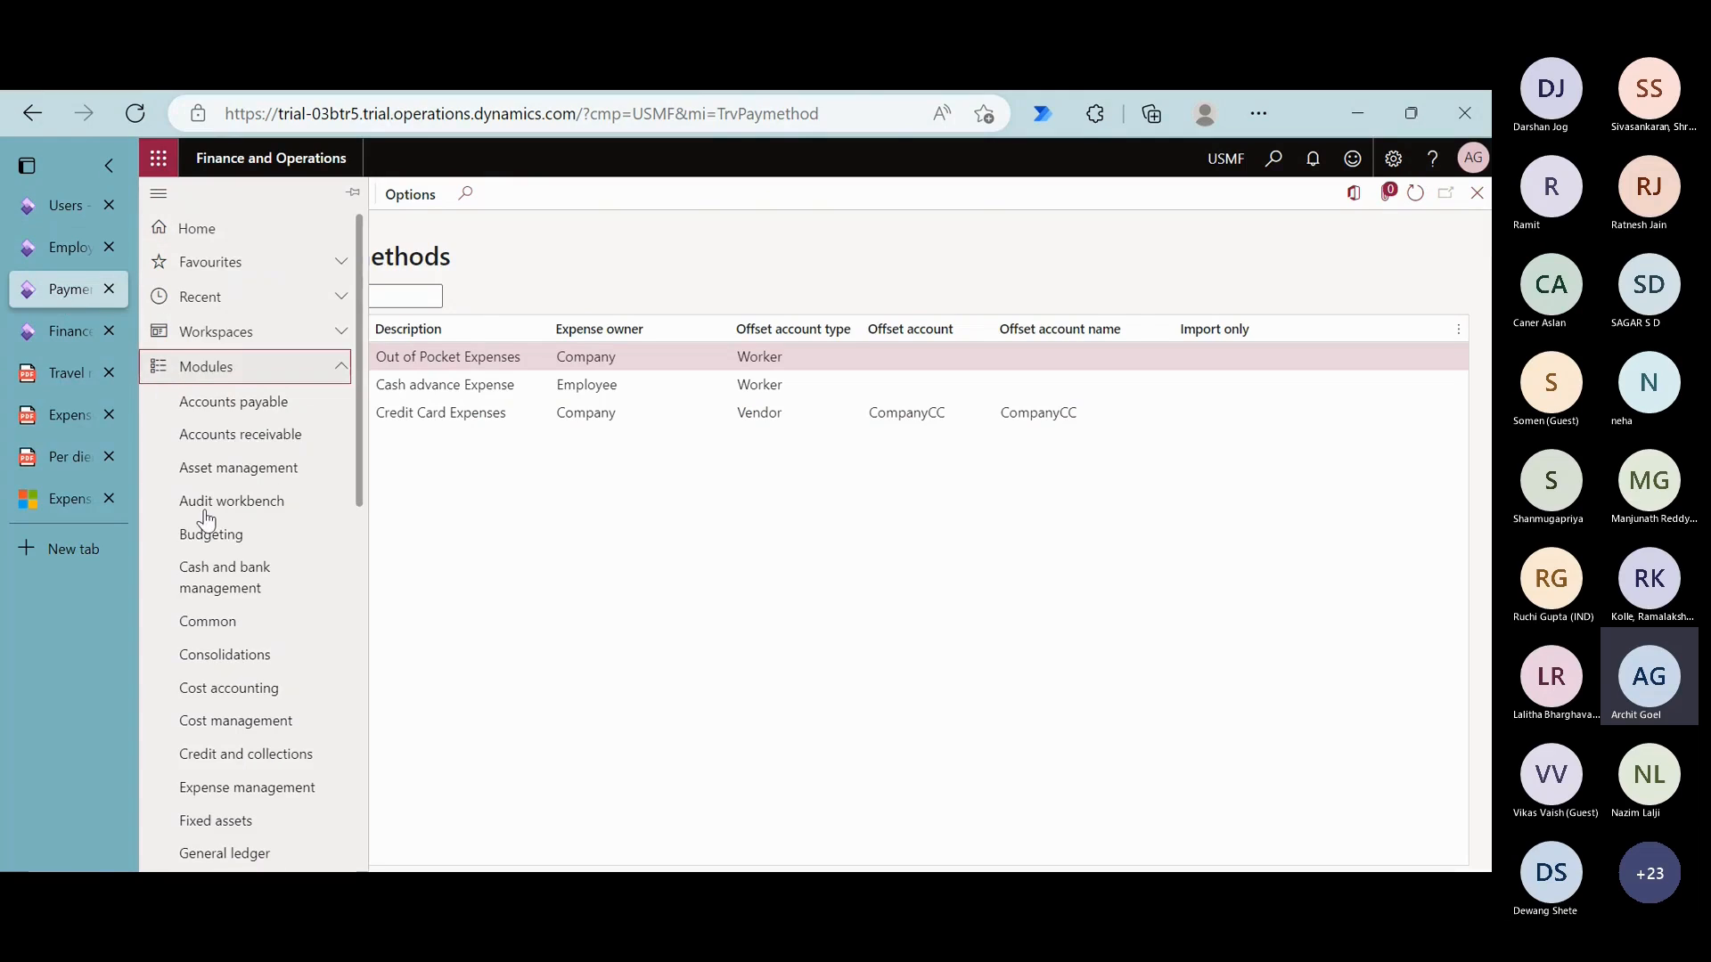
left_click(276, 794)
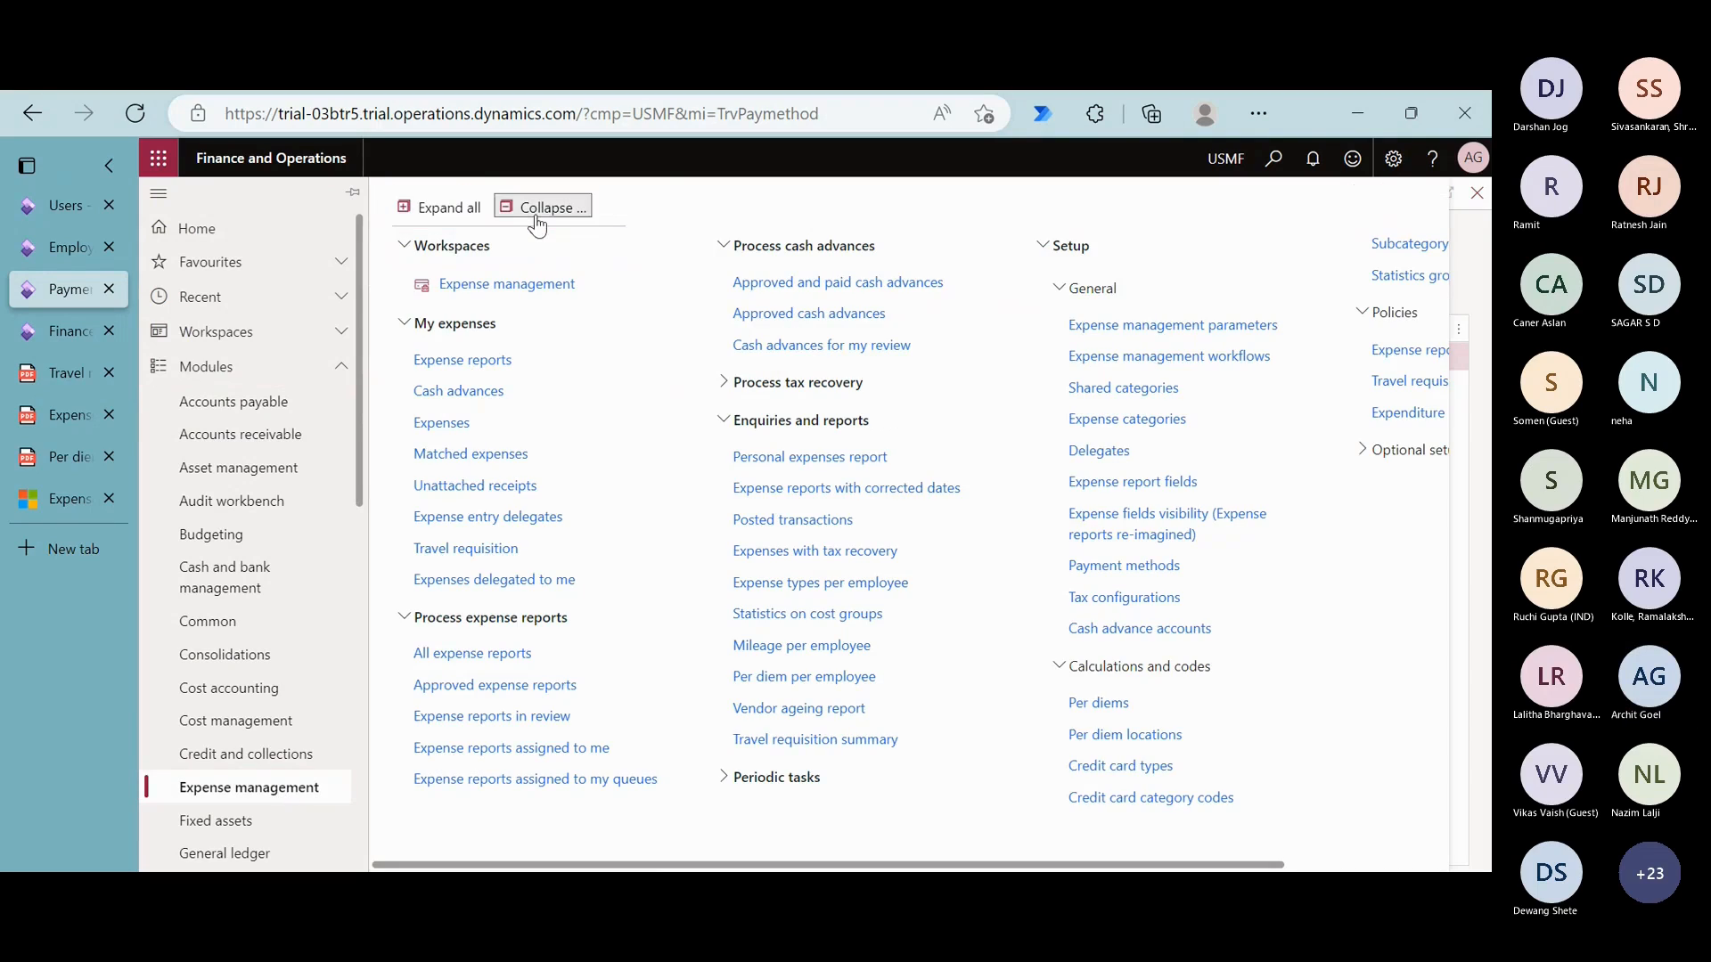
left_click(575, 207)
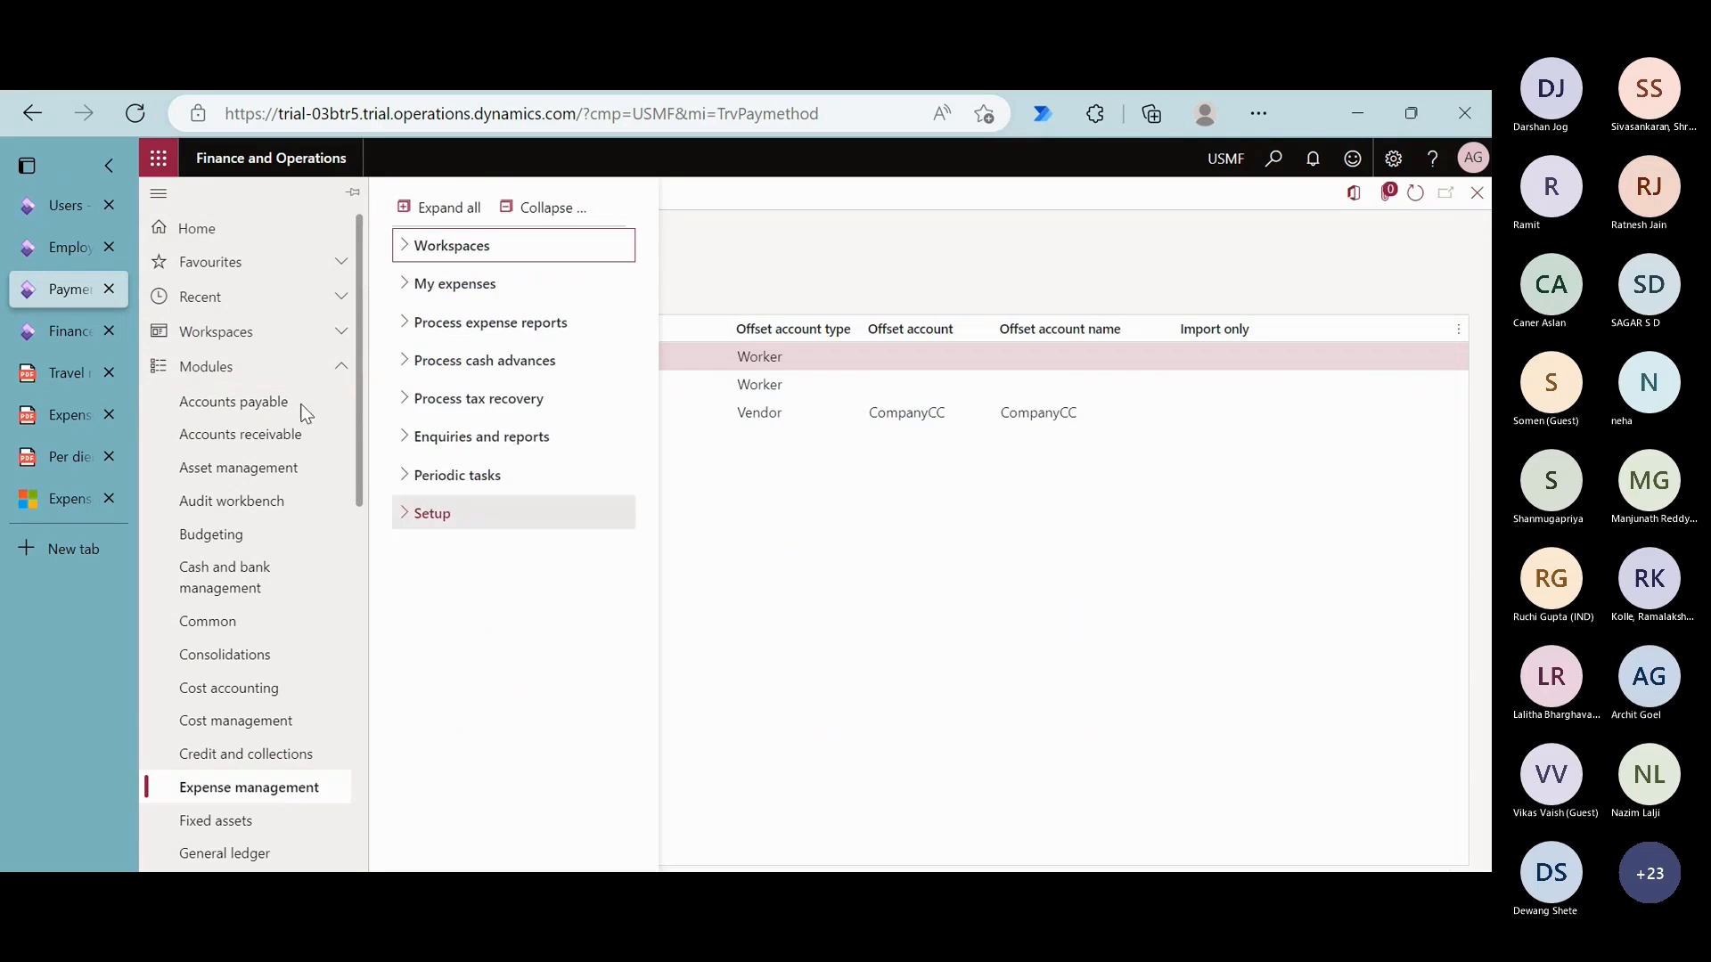
left_click(487, 524)
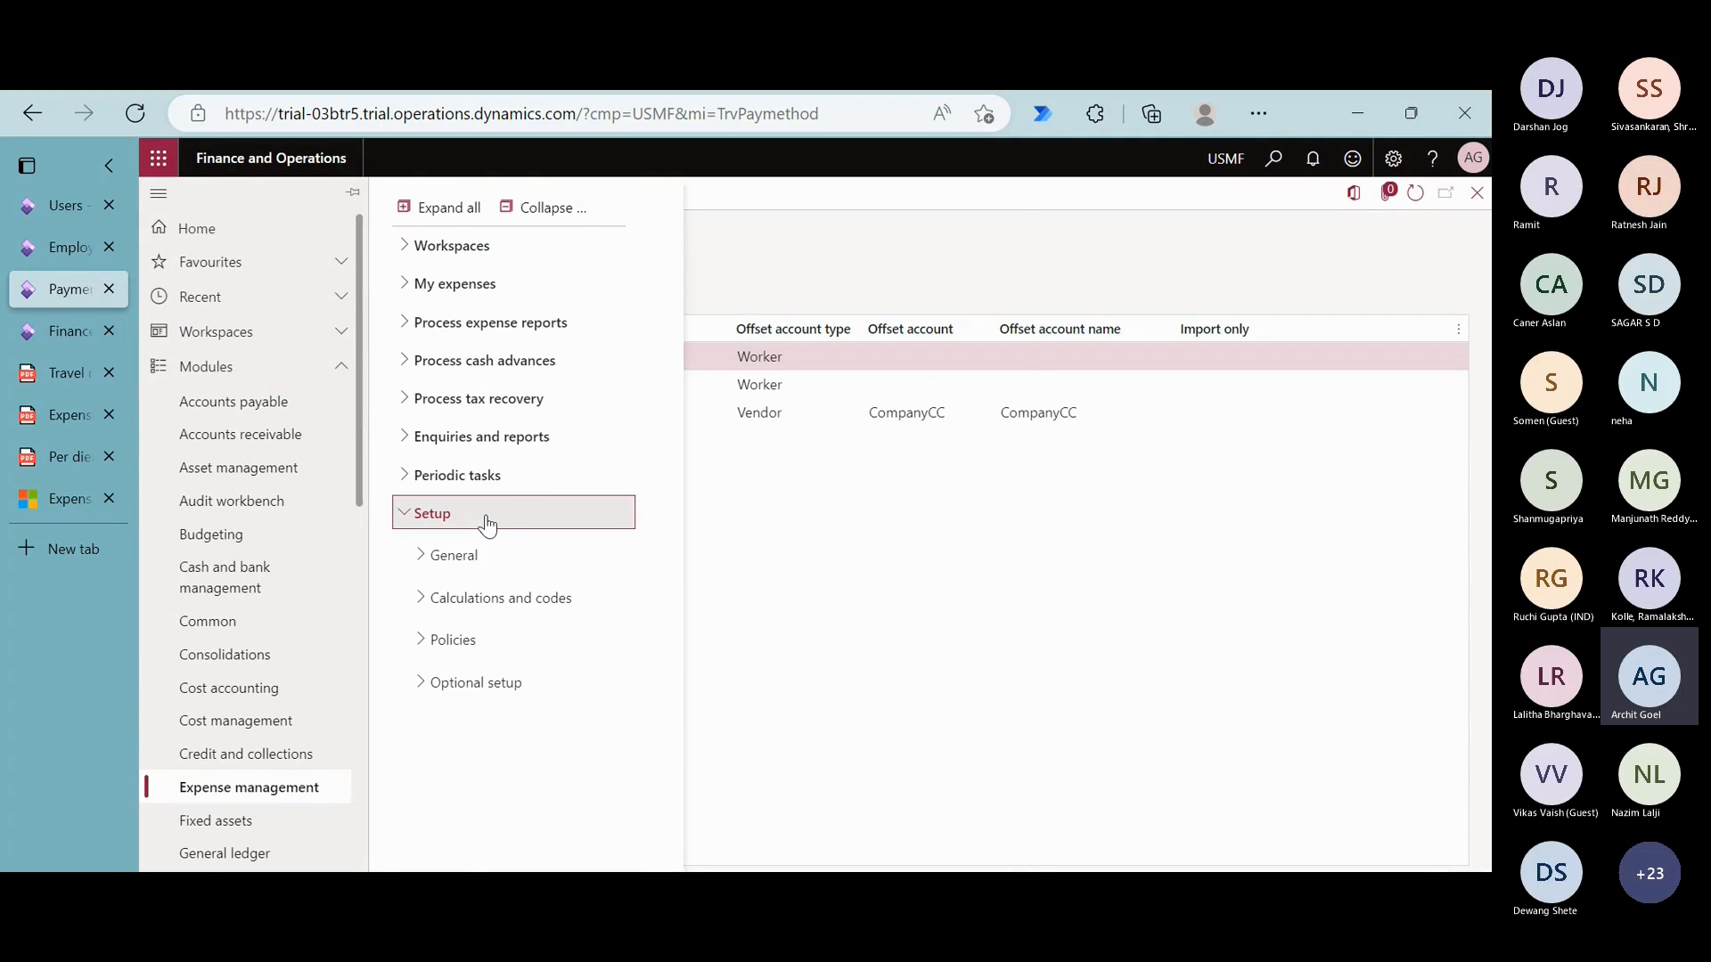
left_click(496, 565)
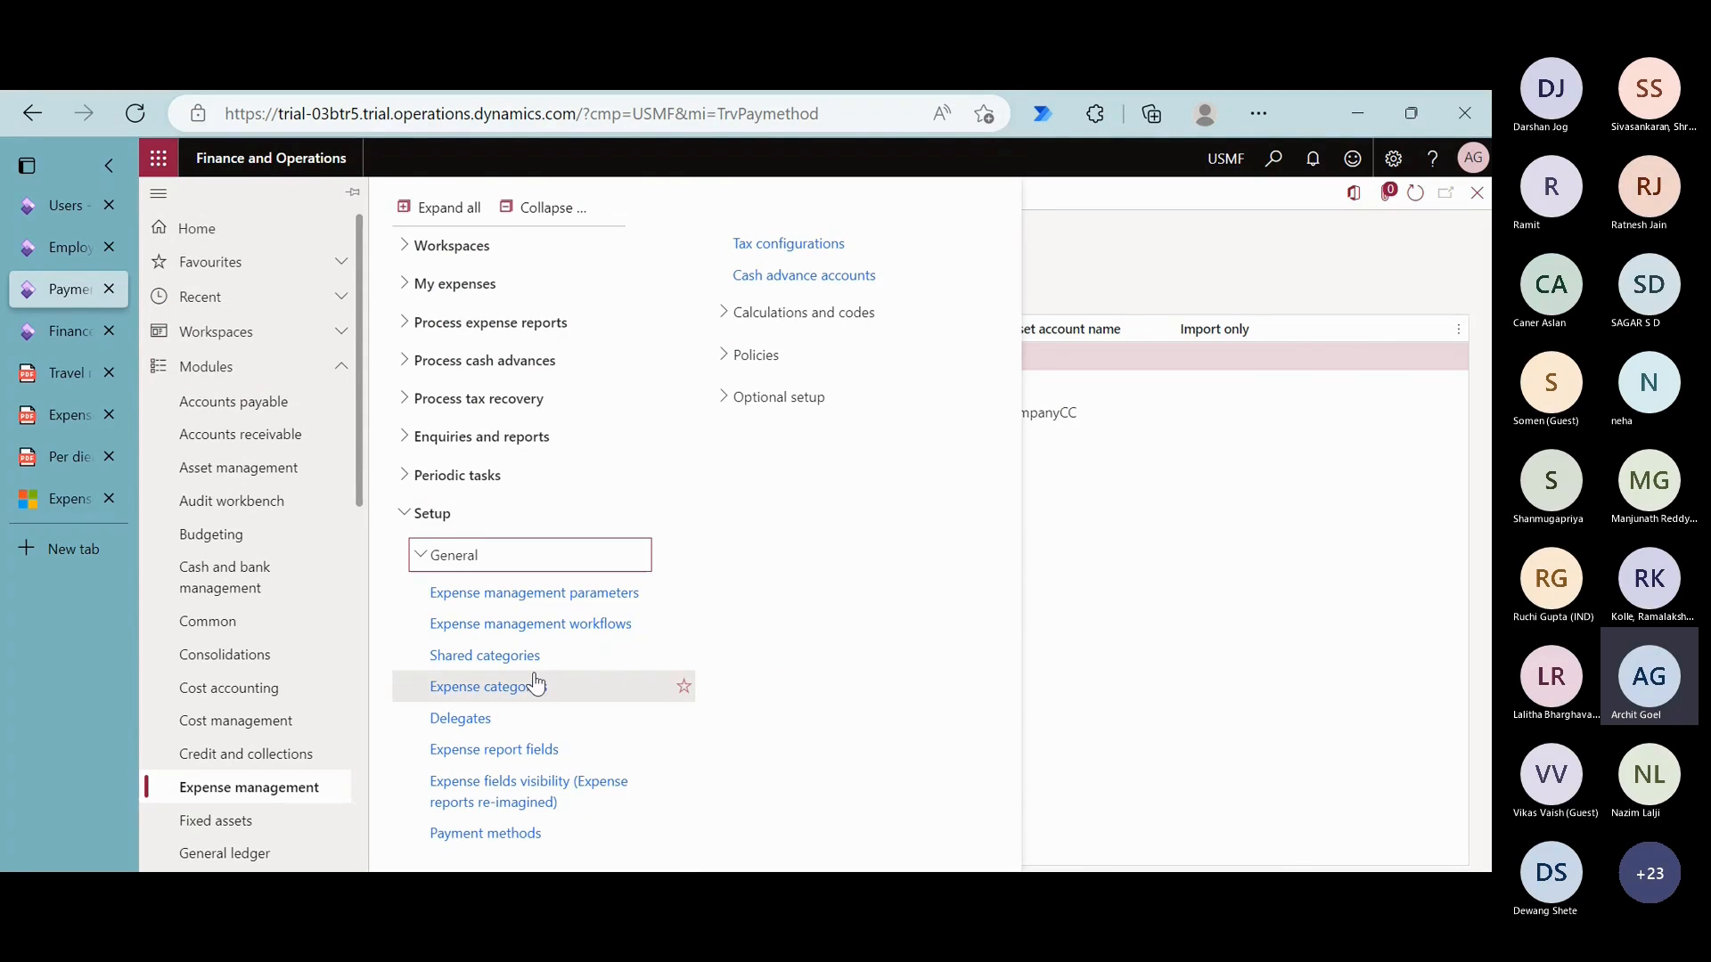
left_click(1155, 638)
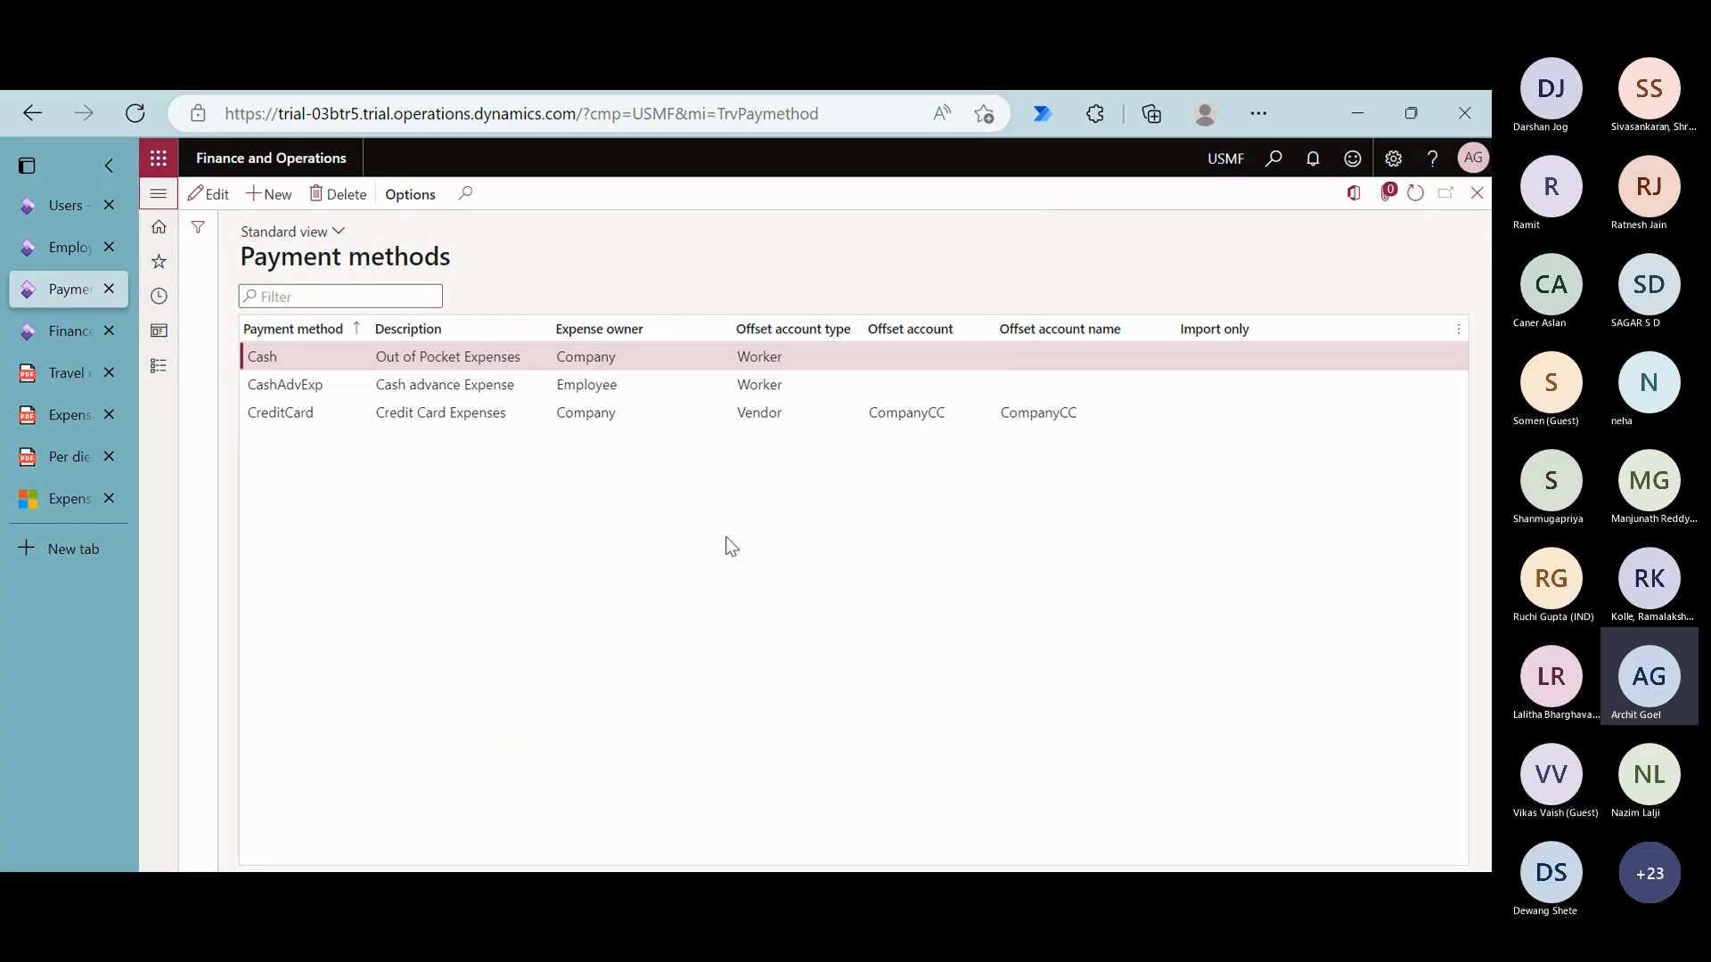
- Examine the CreditCard and CashAdvExp payment methods with their expense owners and offset accounts
left_click(333, 422)
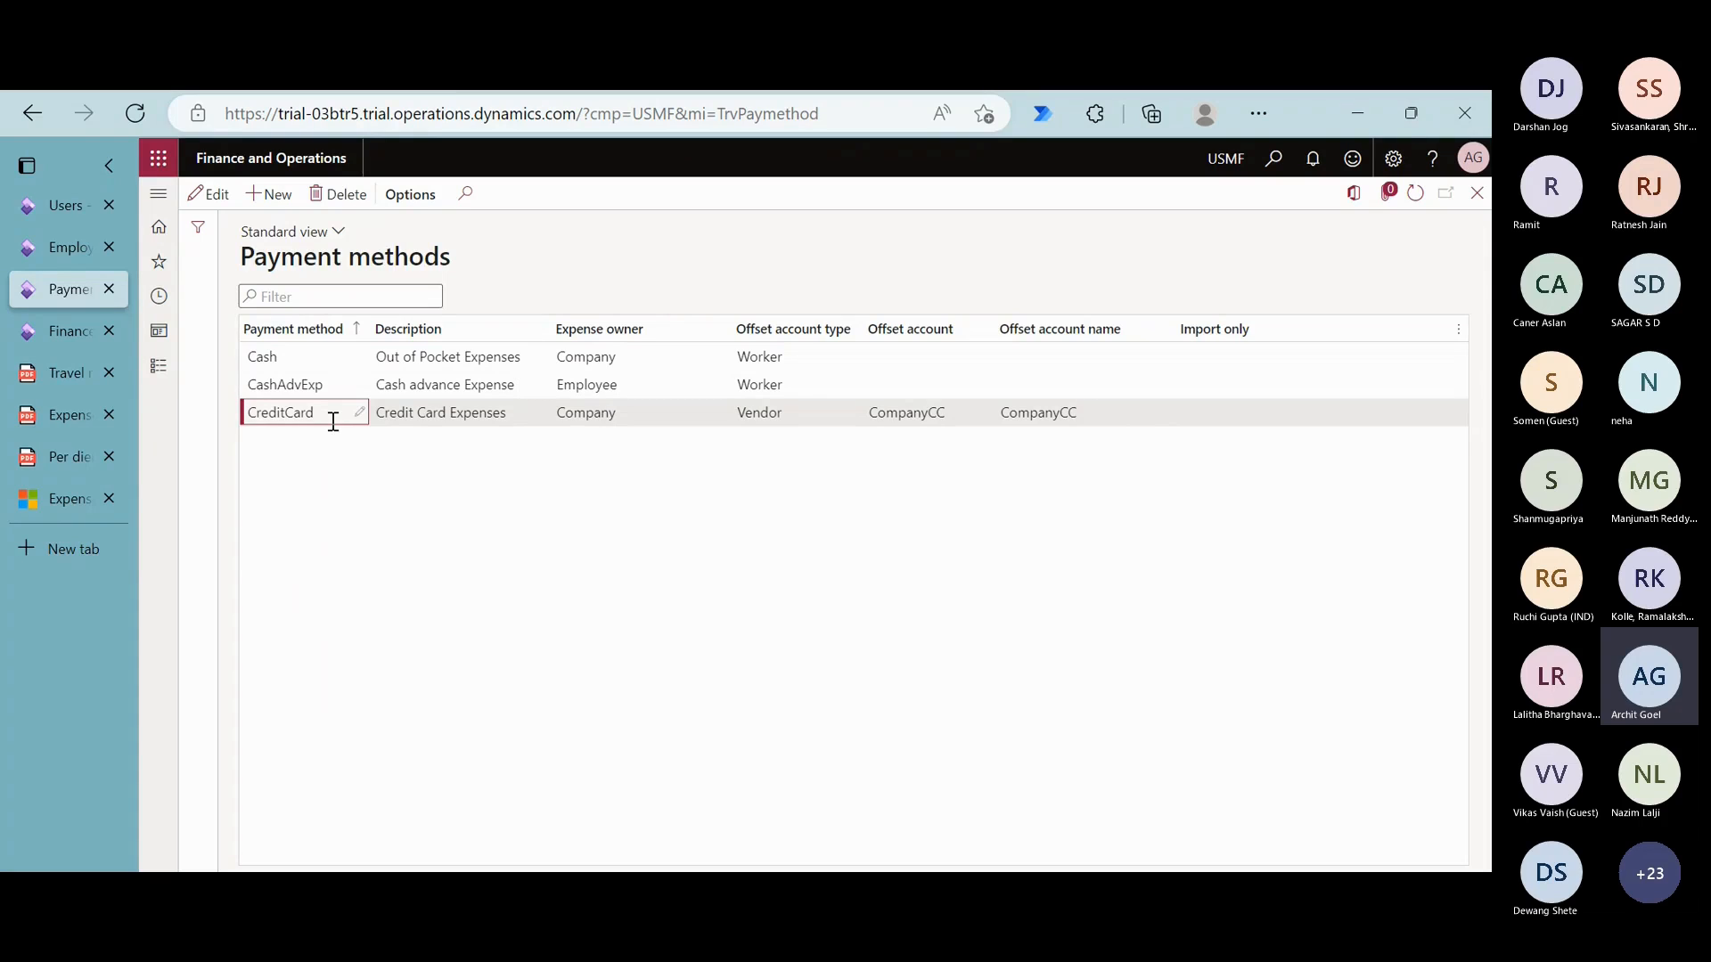
left_click(334, 392)
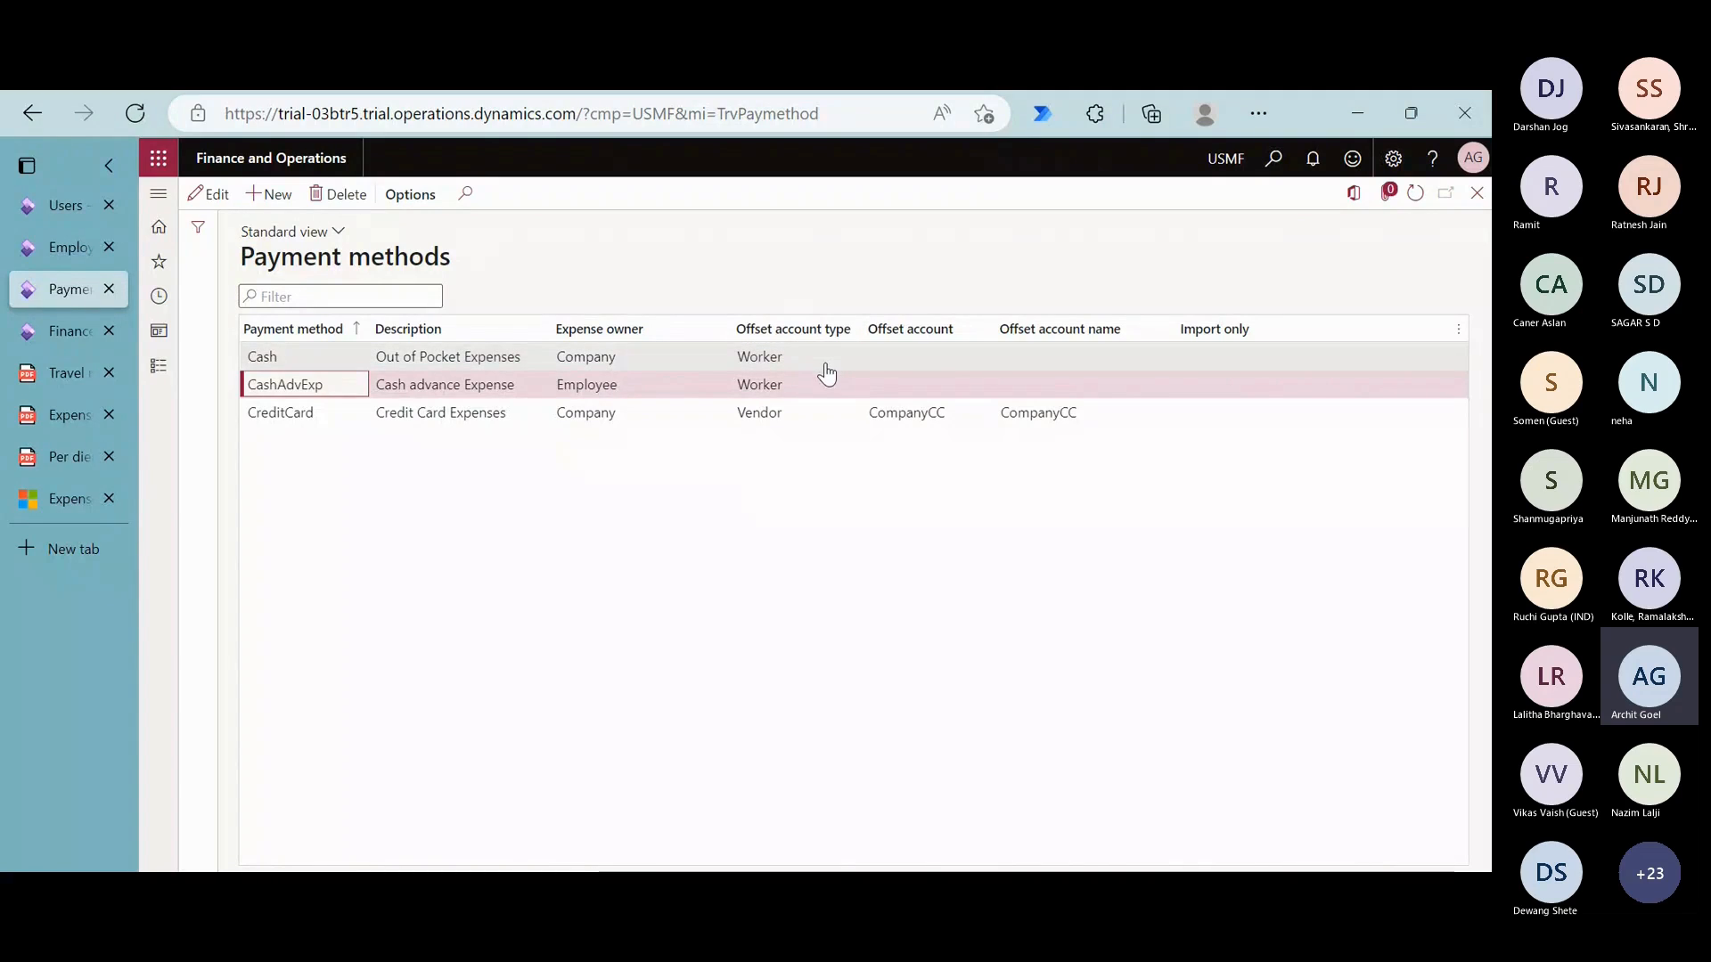
- Try out a new payment method named Cash2 to examine its offset account type options, and delete the record
left_click(280, 194)
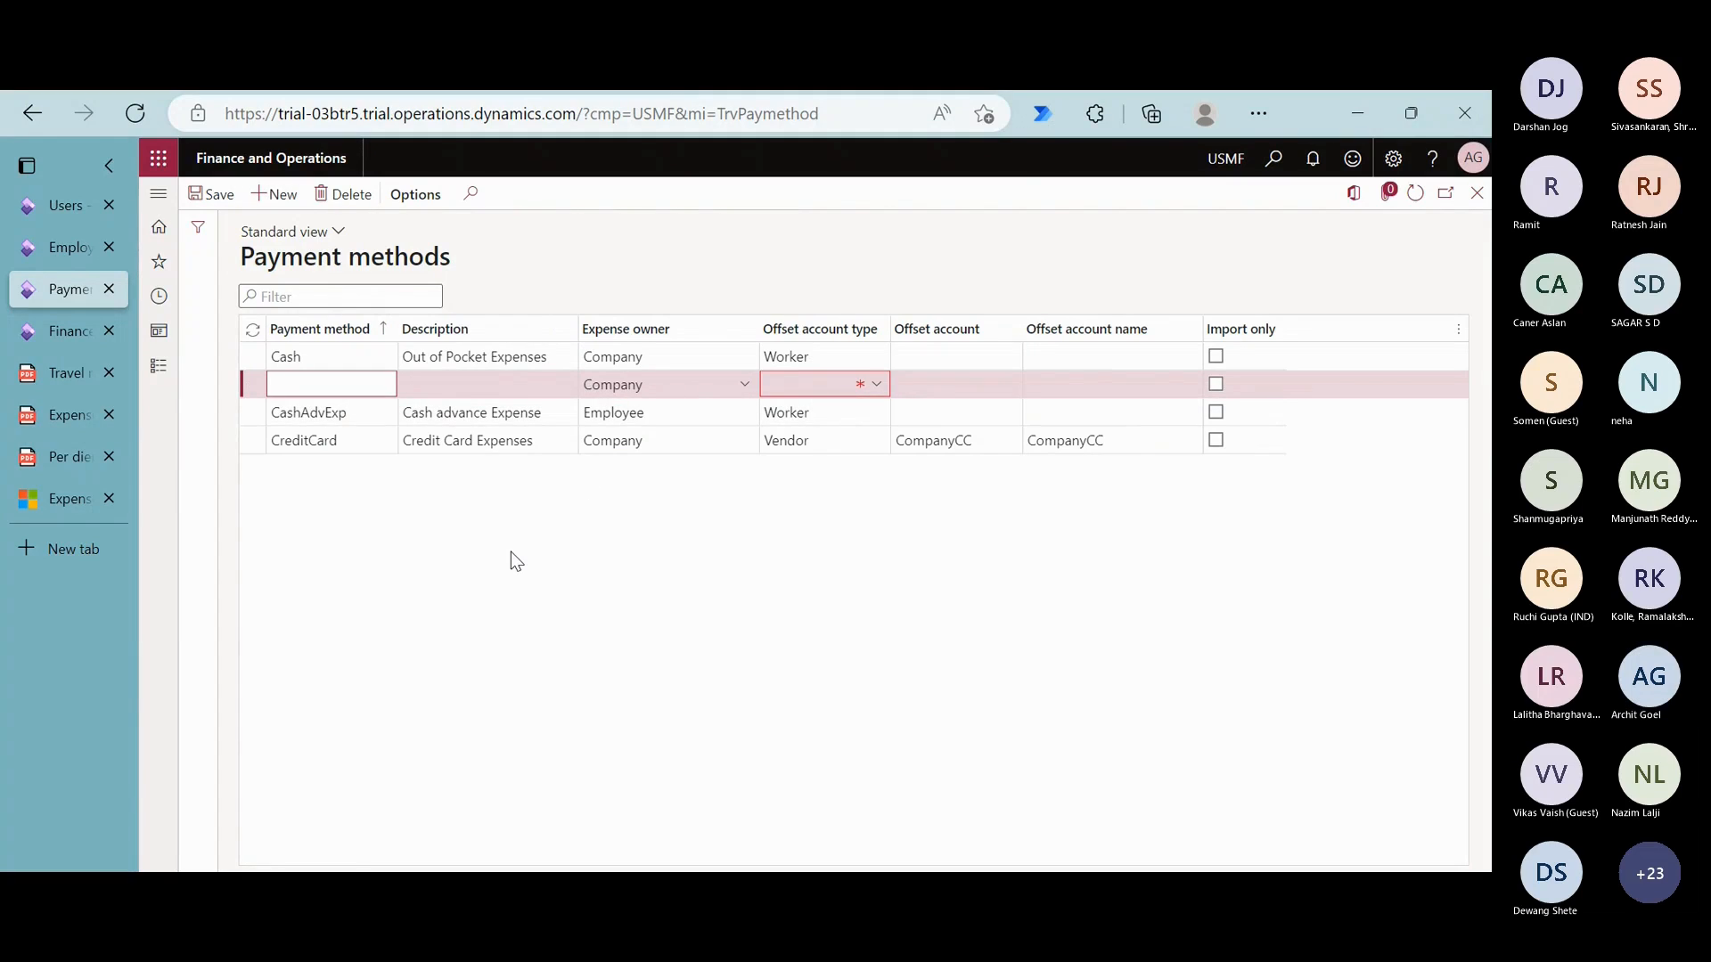
type("Cash2")
key("Tab")
key("Tab")
key("Tab")
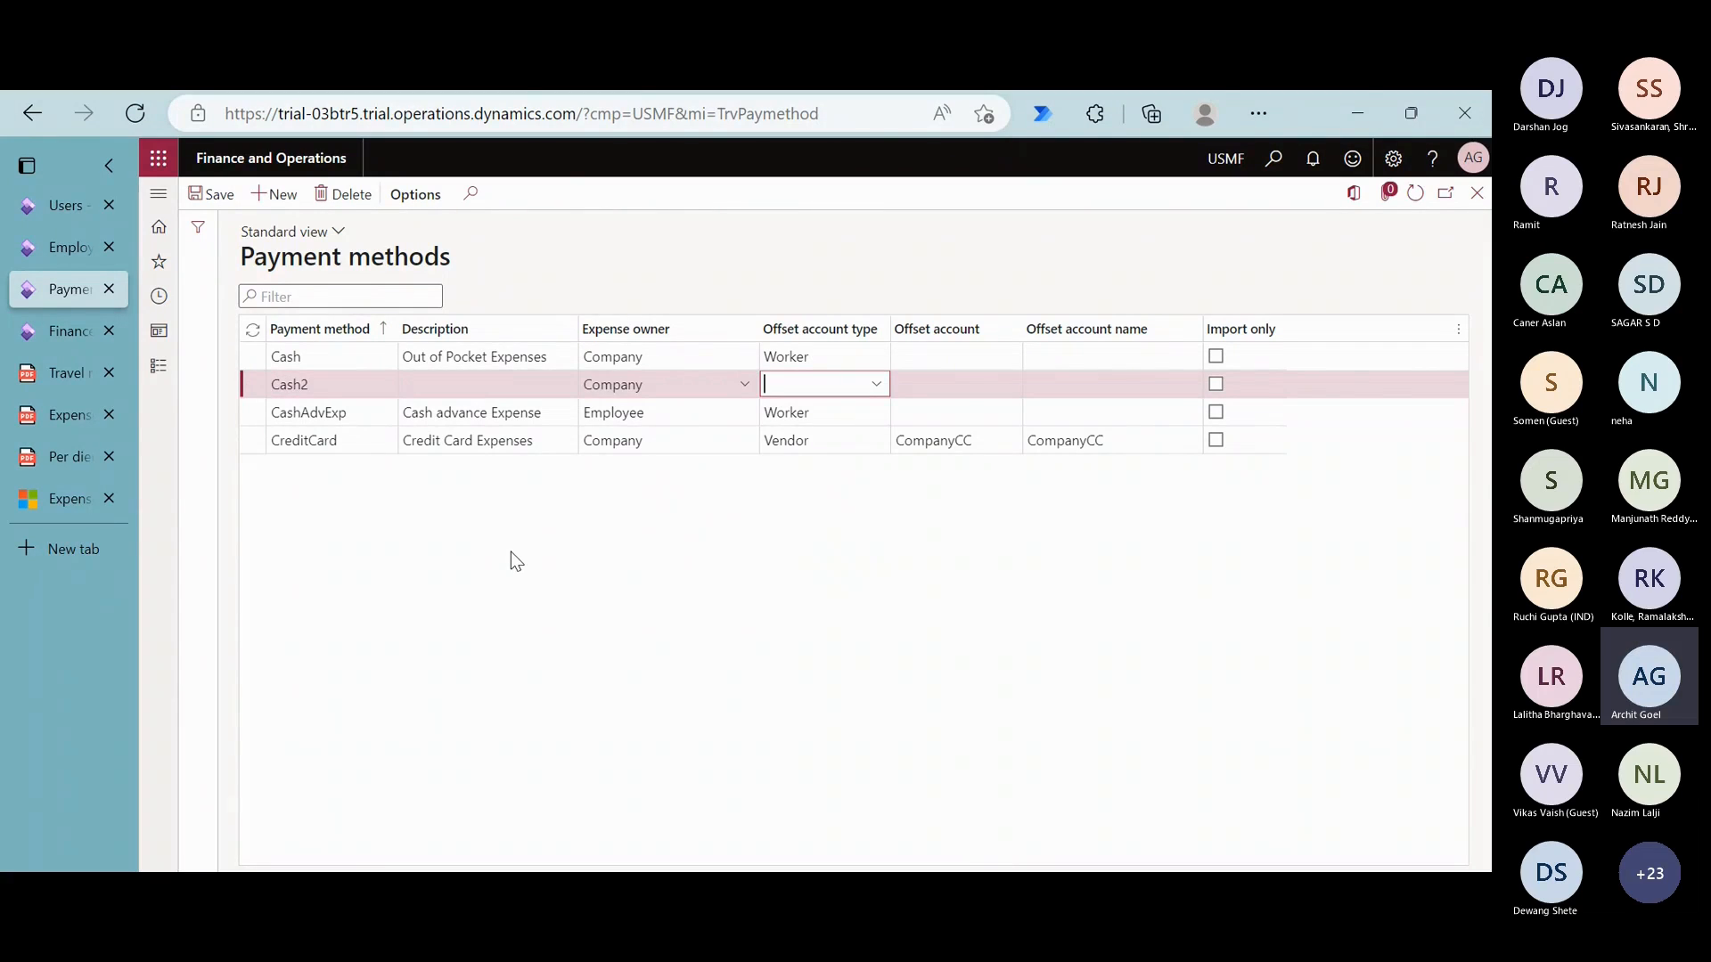
key("alt+Down")
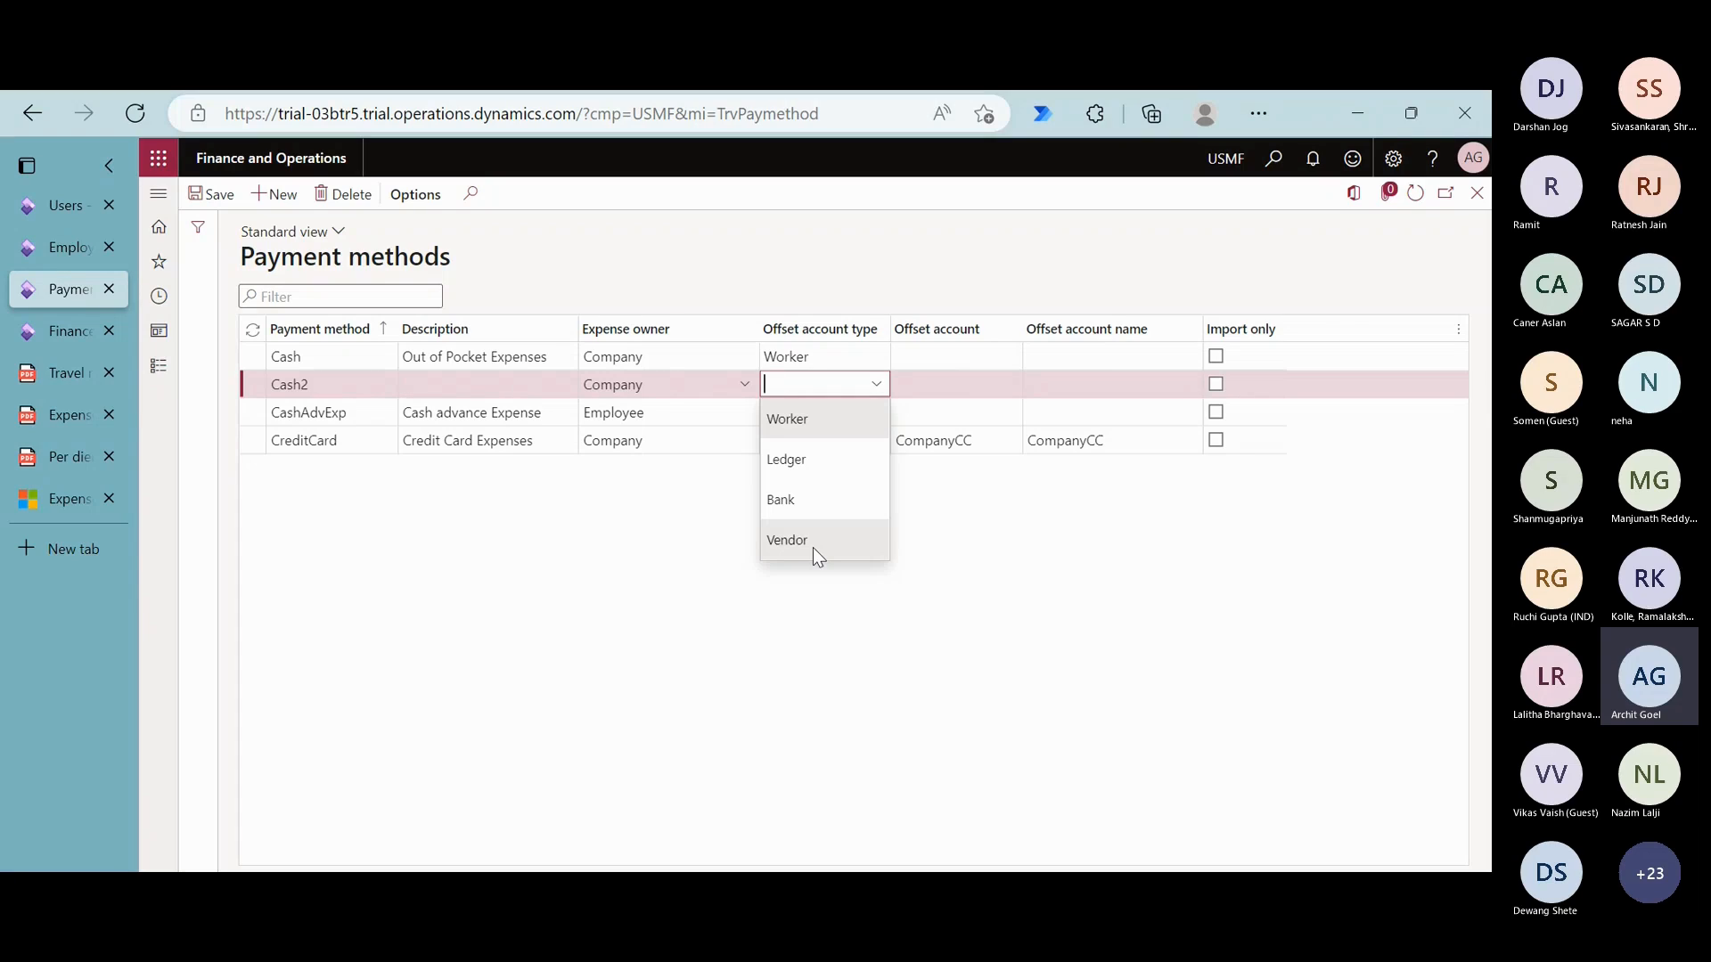
left_click(995, 438)
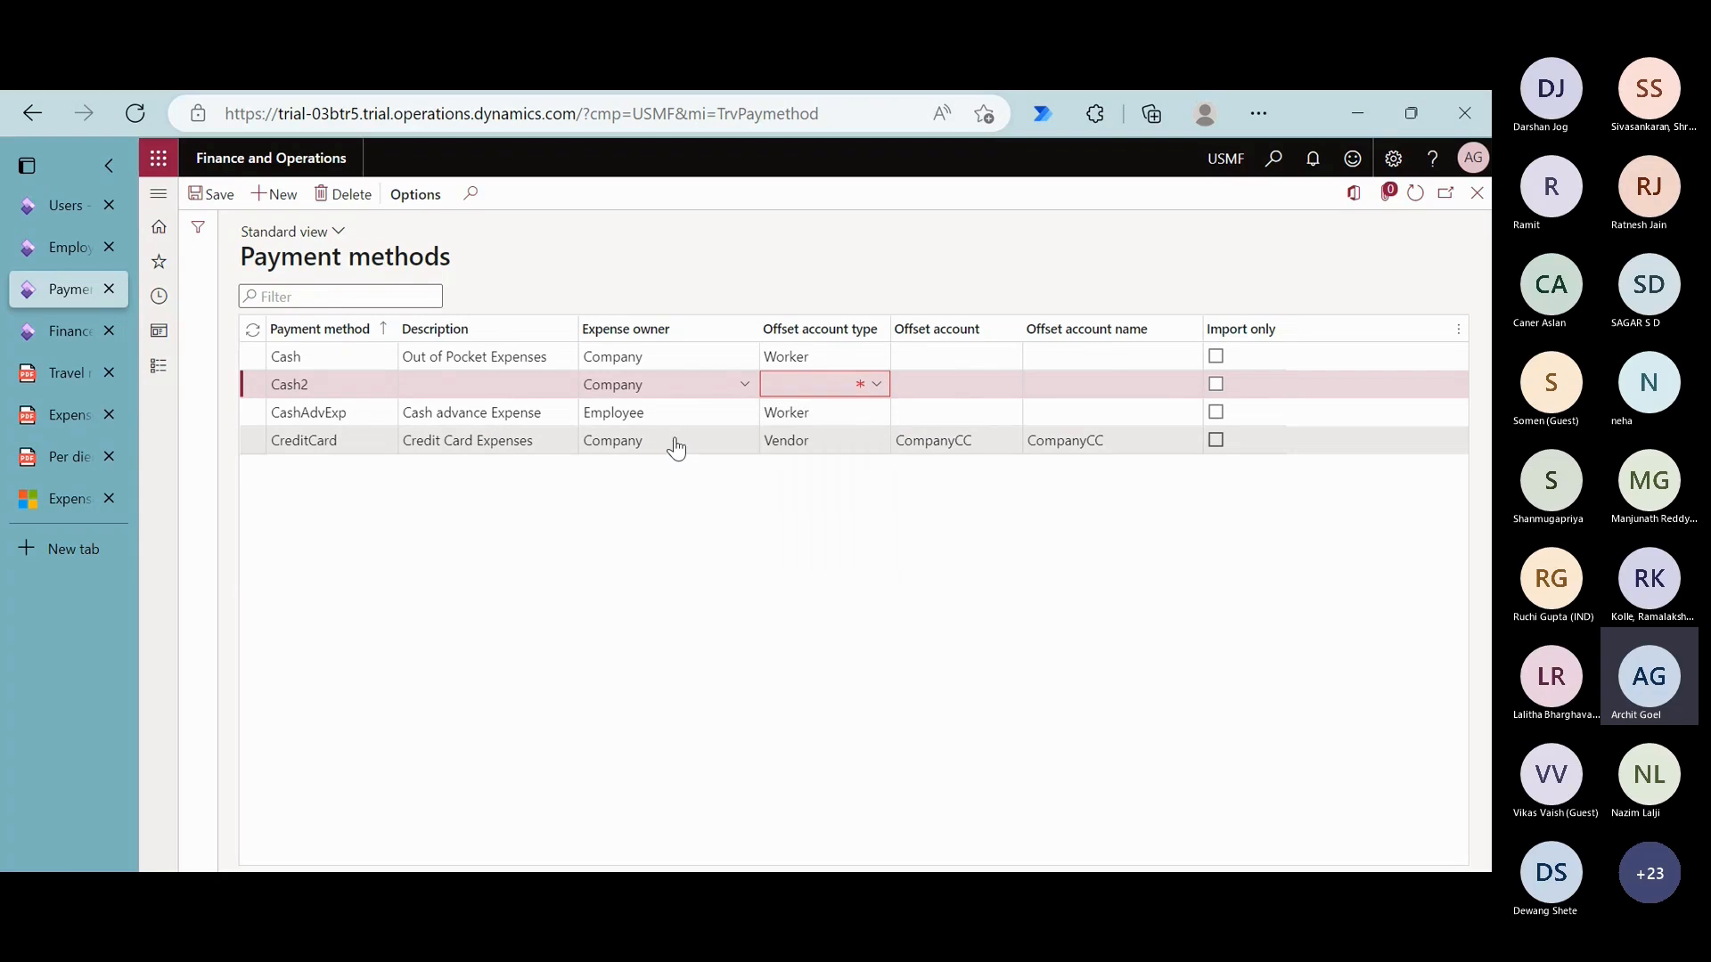
left_click(353, 196)
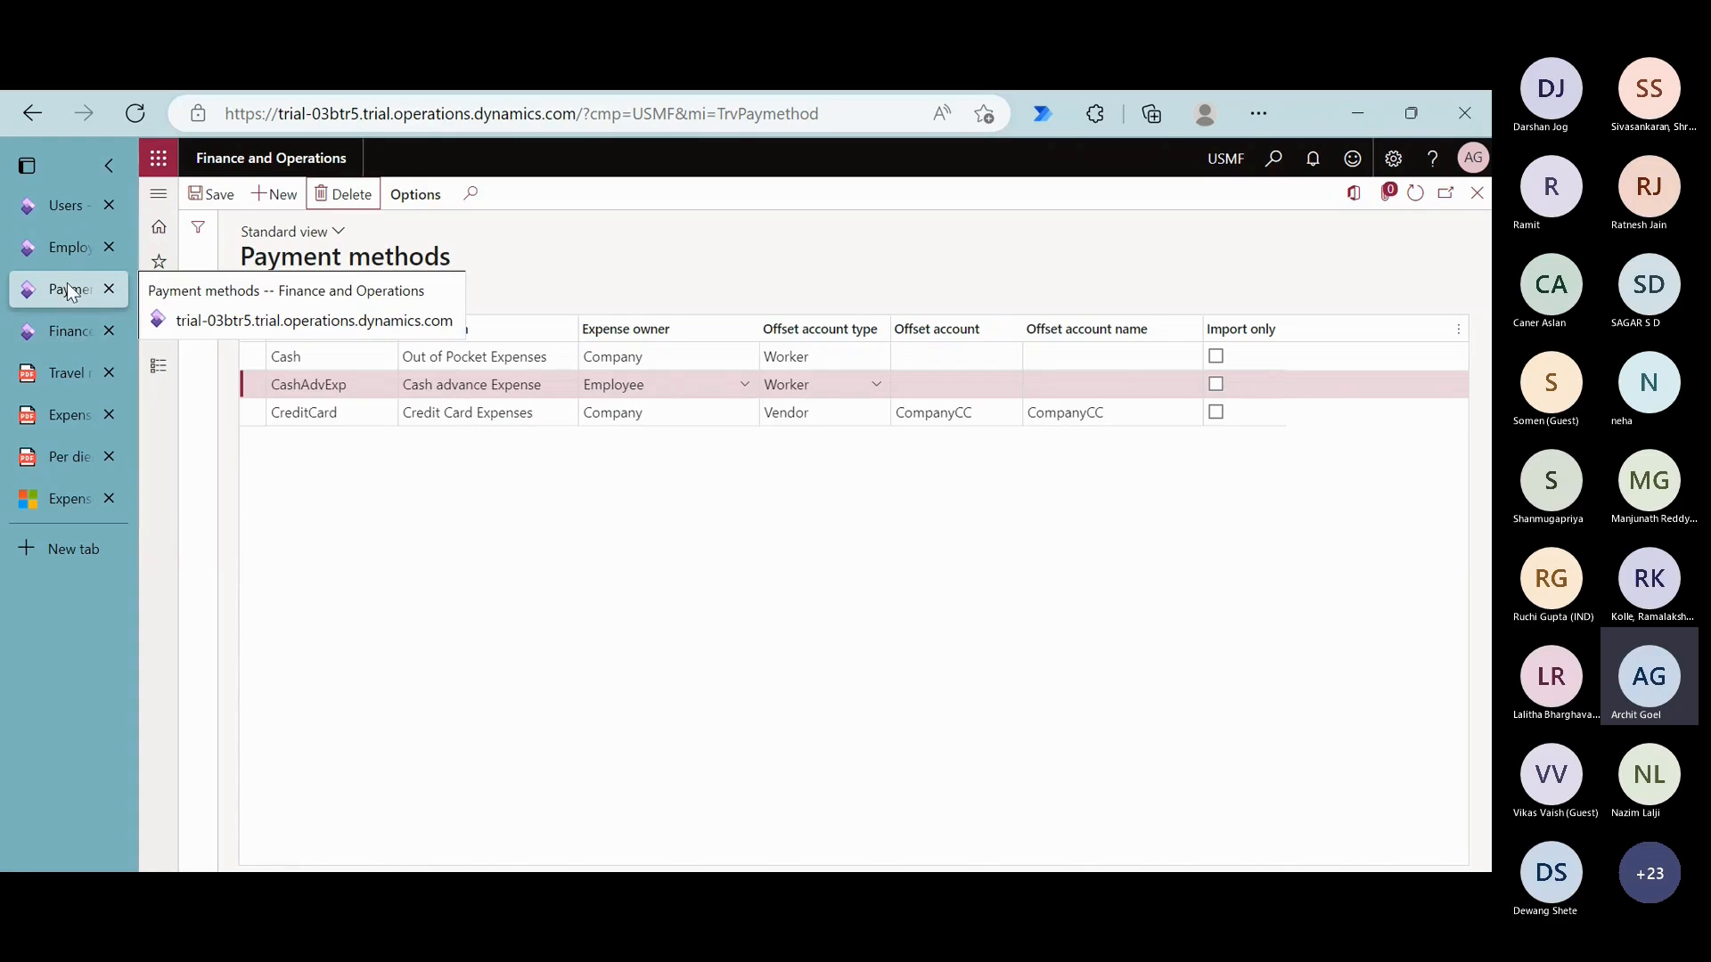
- Start a new session on the Expense categories page and select the Hotel category
left_click(61, 337)
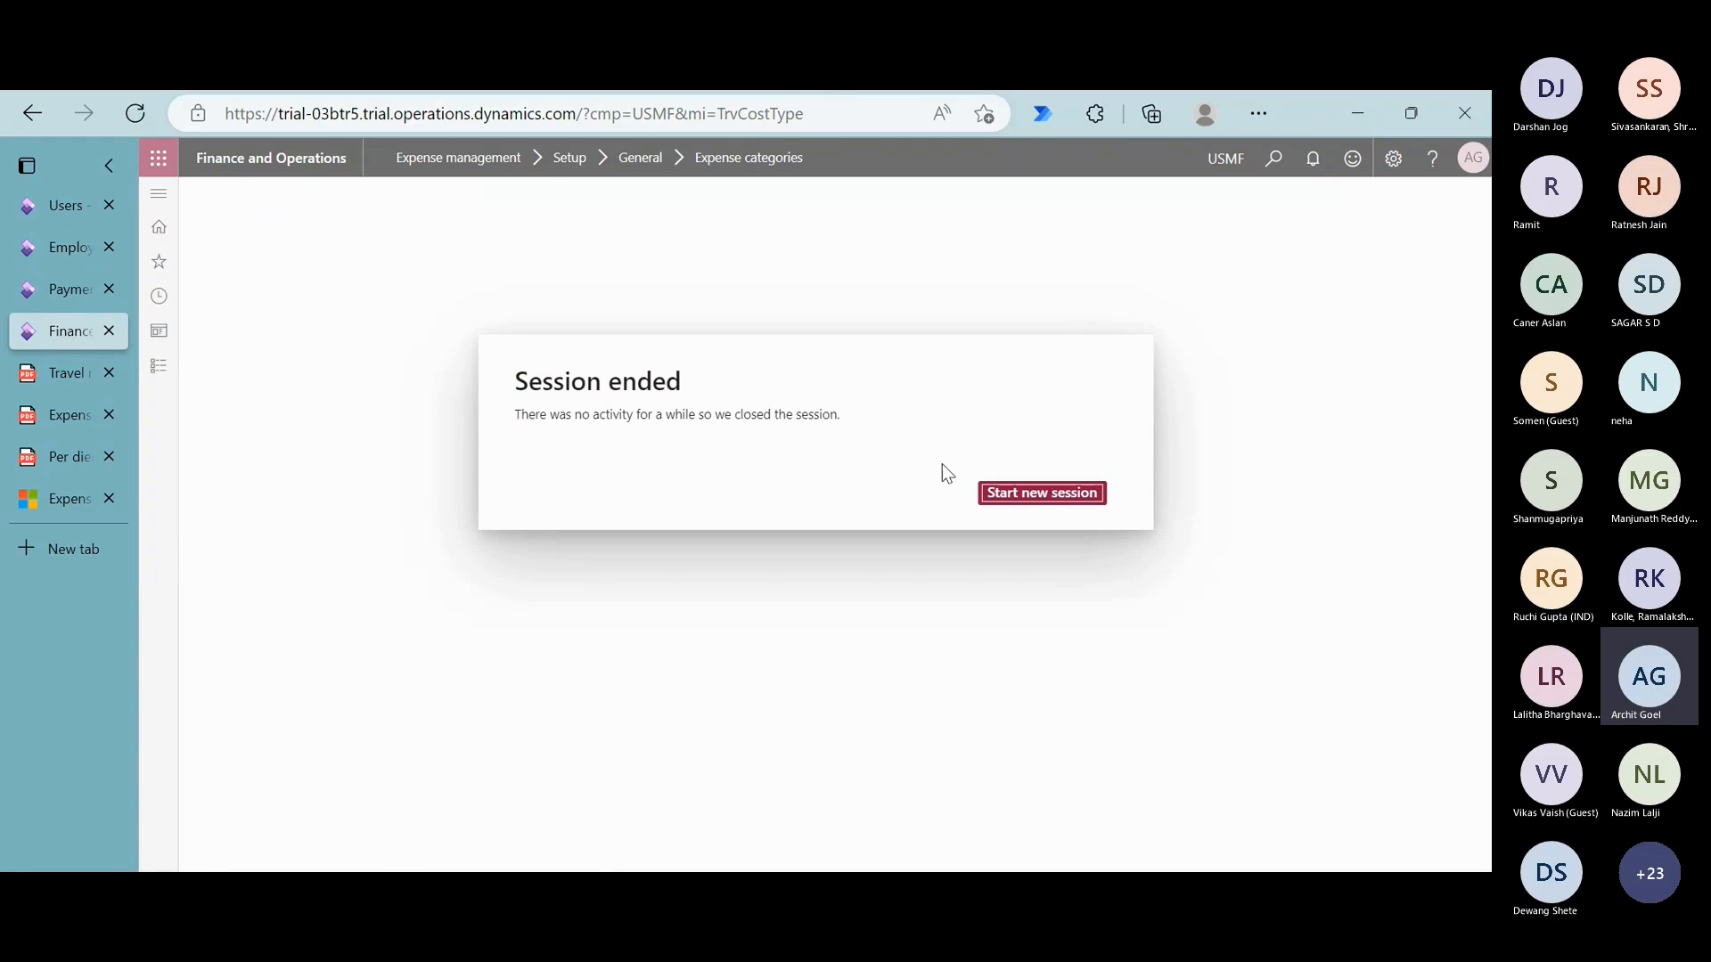
left_click(1024, 505)
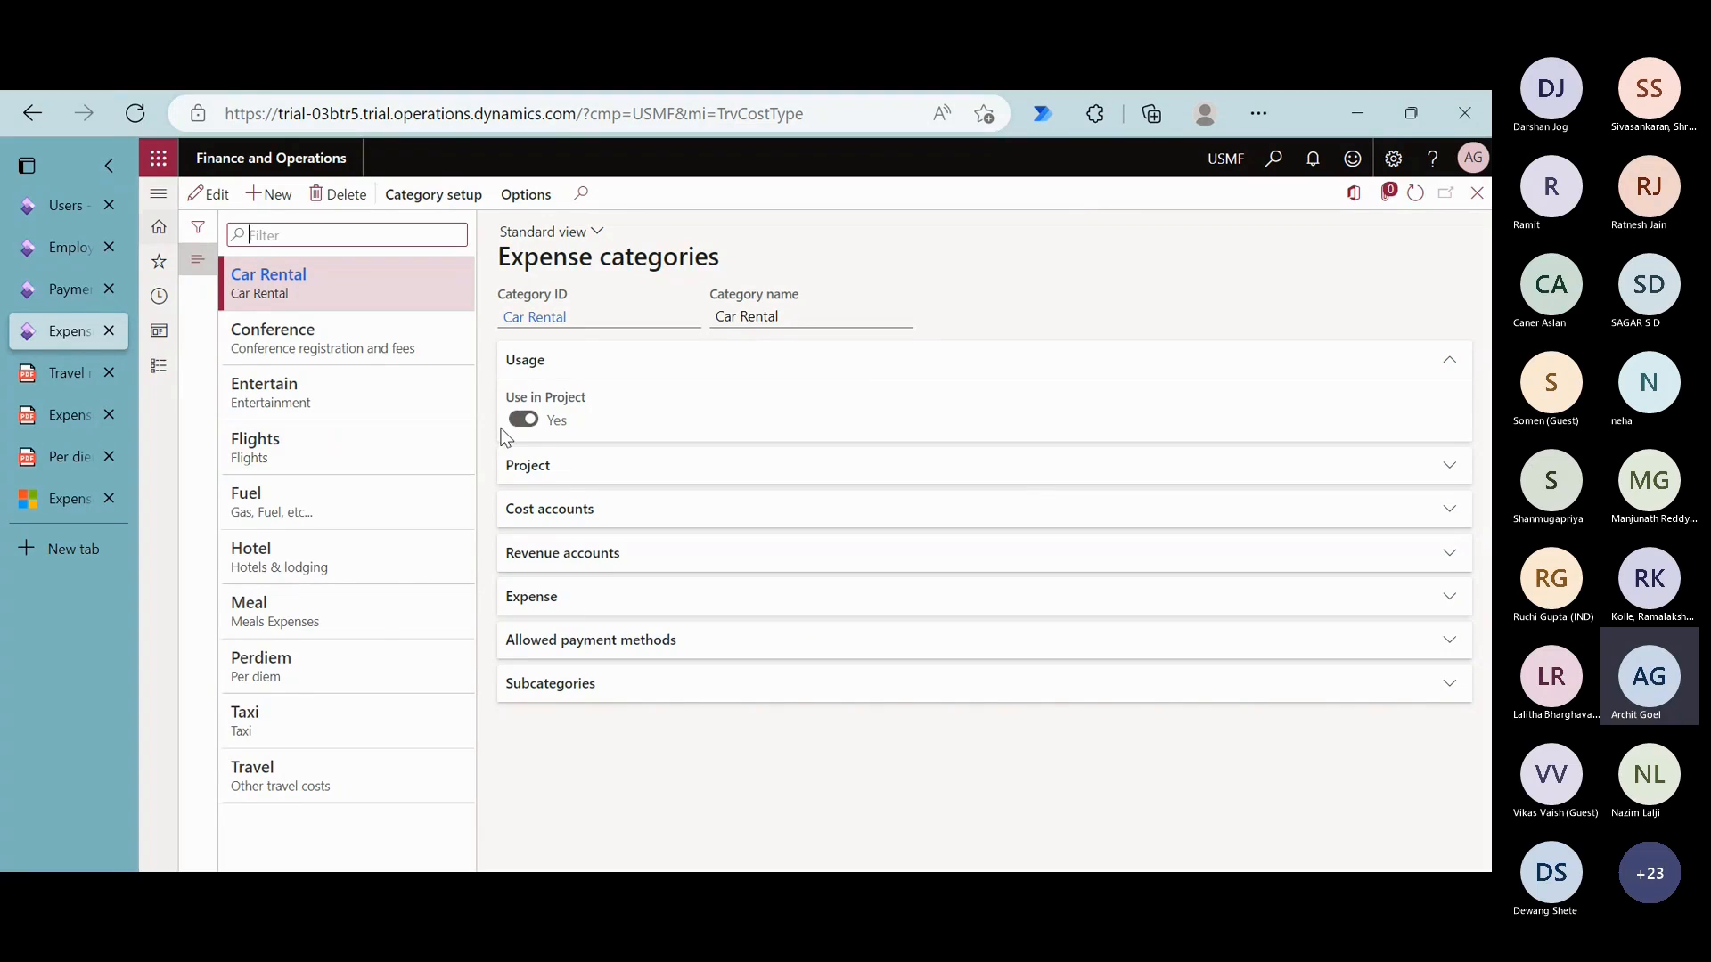
left_click(353, 566)
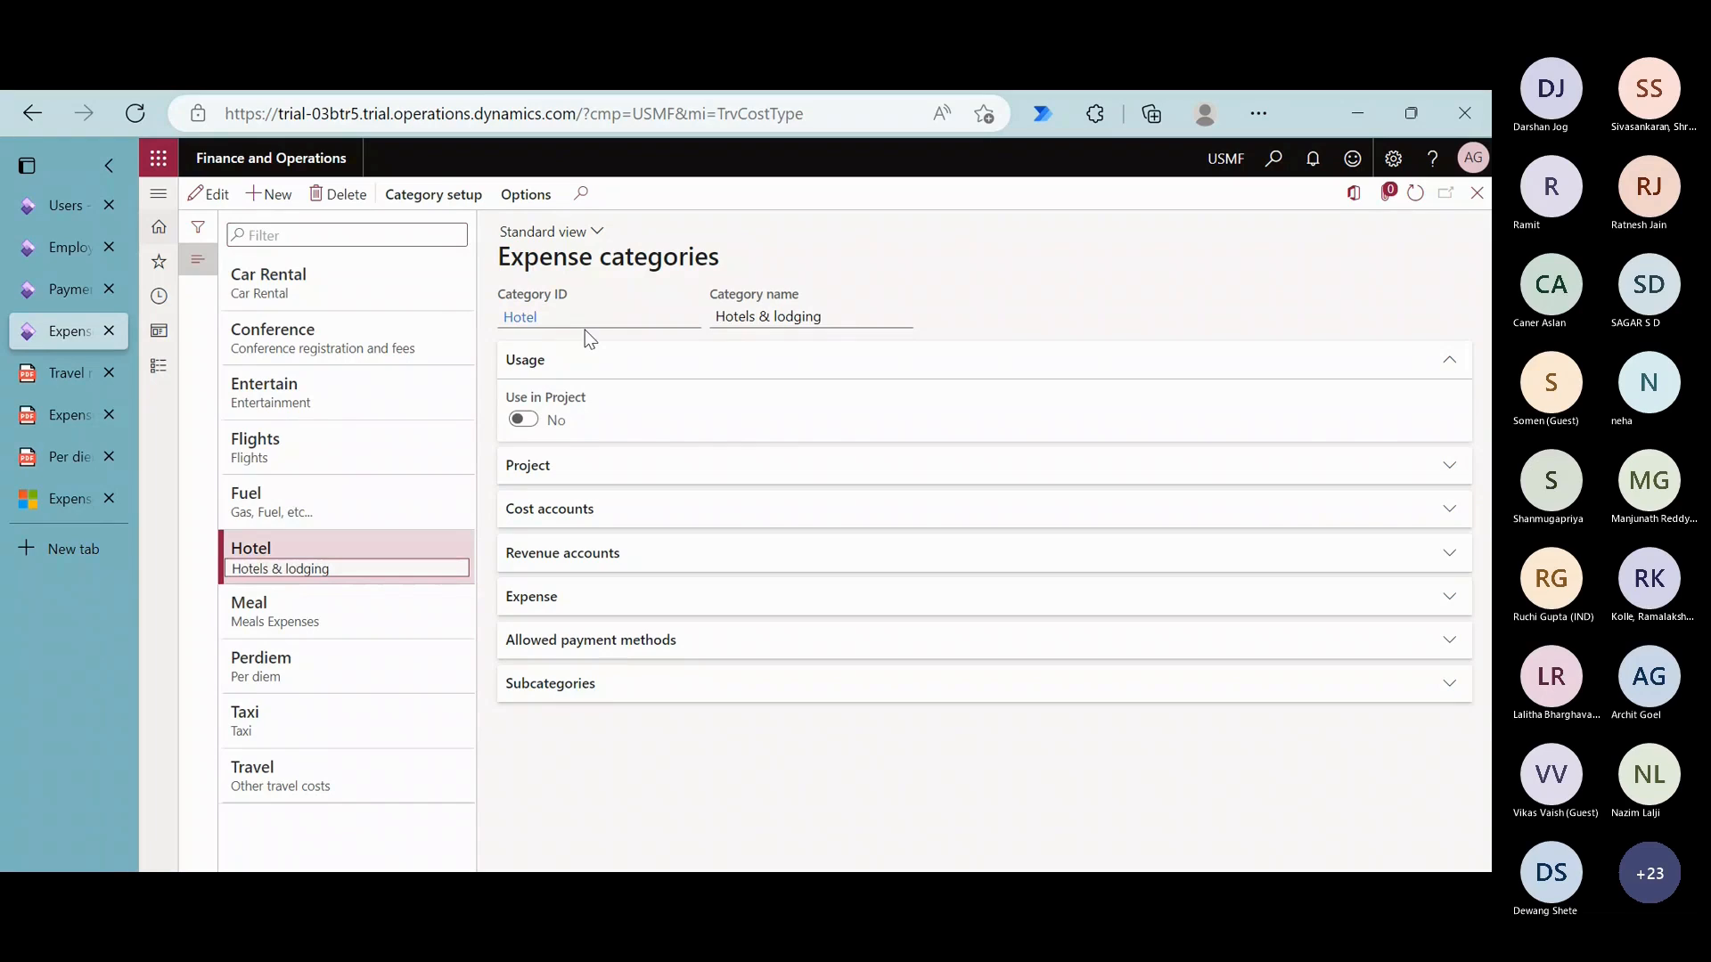
- Open the Hotel shared category in edit mode, examine the available expense types, and return to Expense categories
left_click(520, 318)
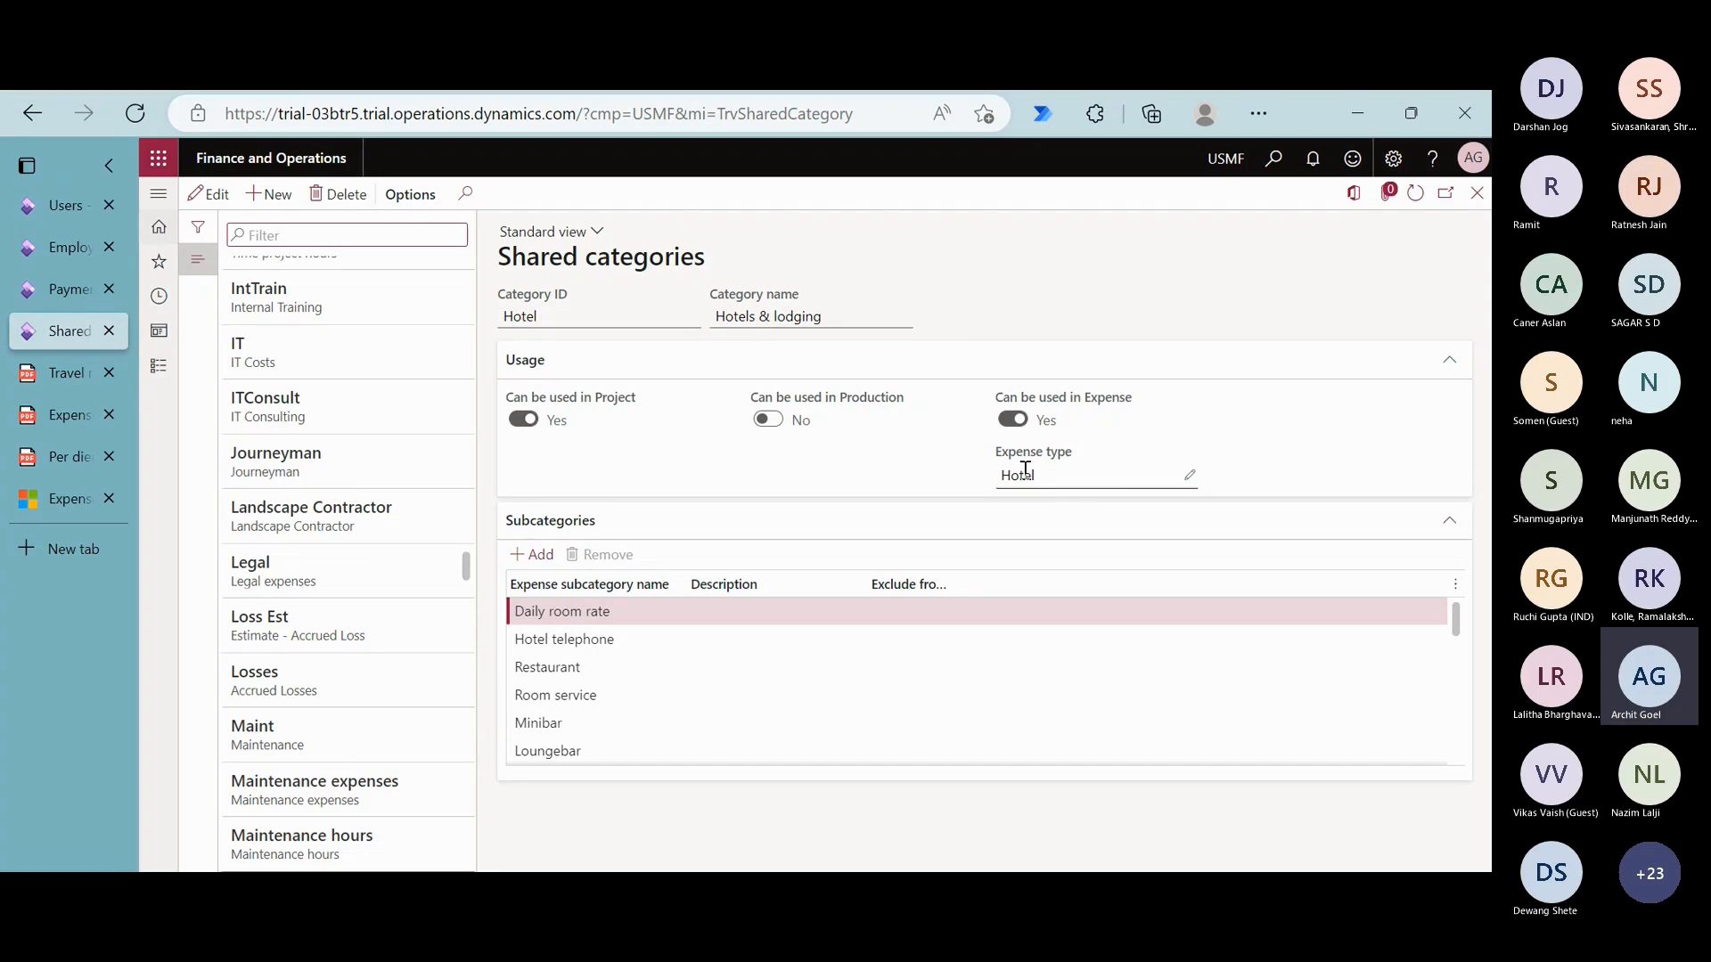
left_click(277, 228)
left_click(202, 193)
left_click(1187, 475)
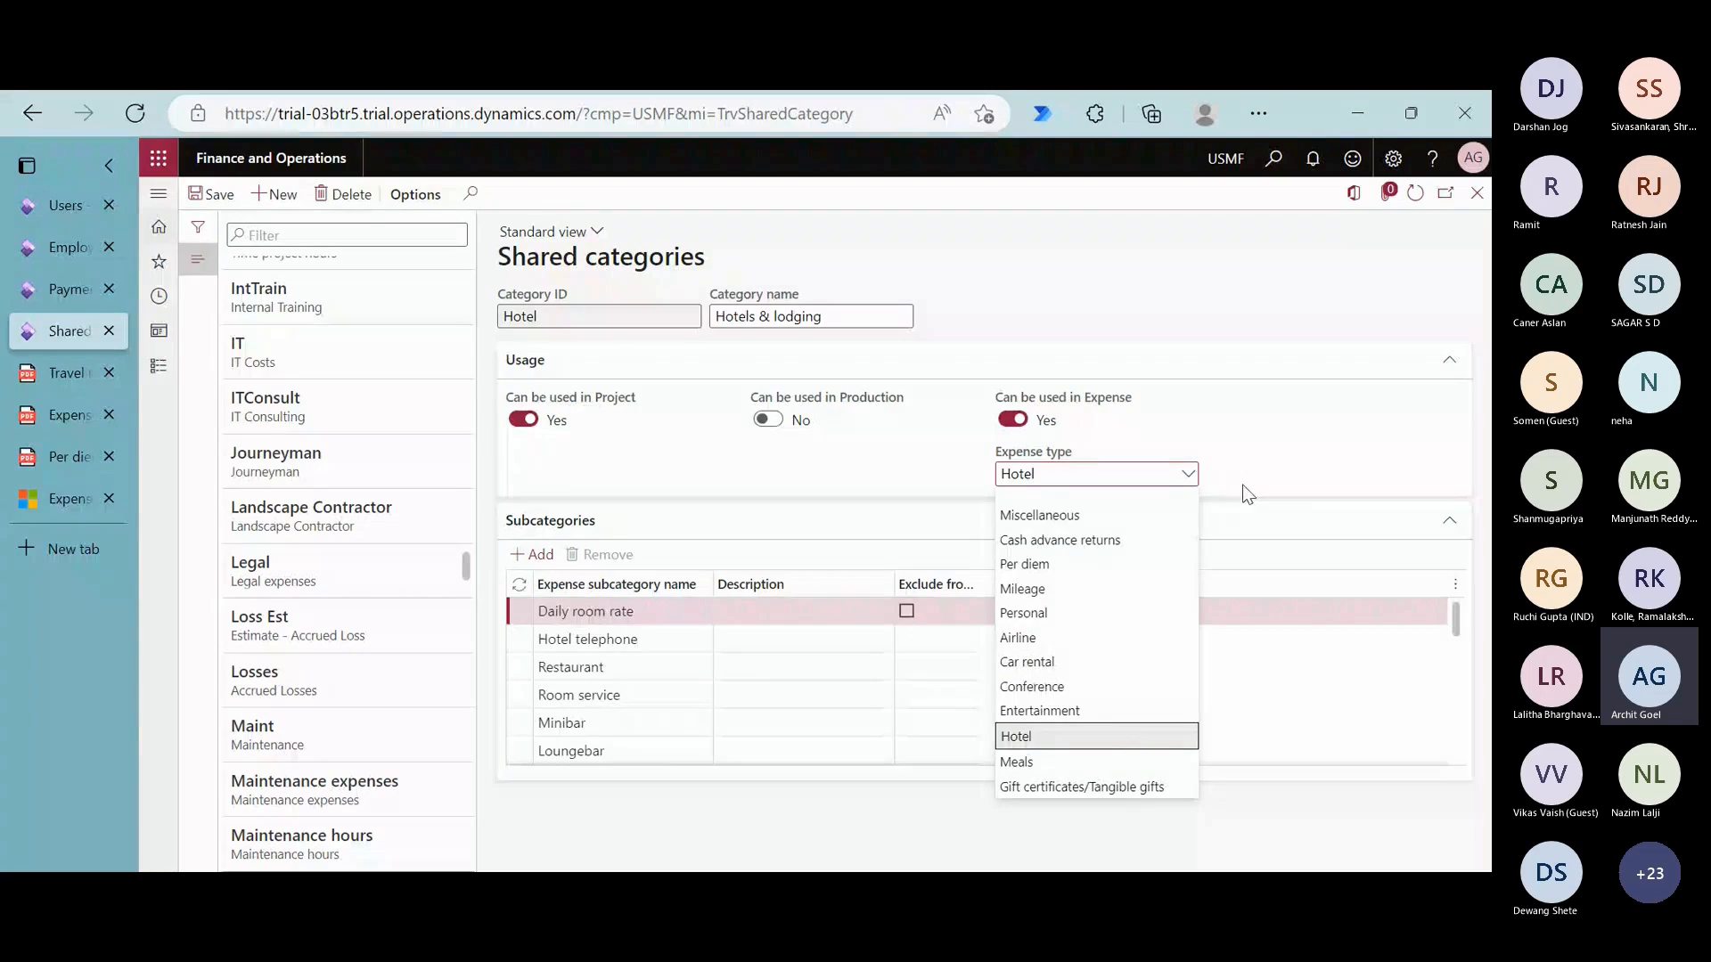
left_click(1360, 337)
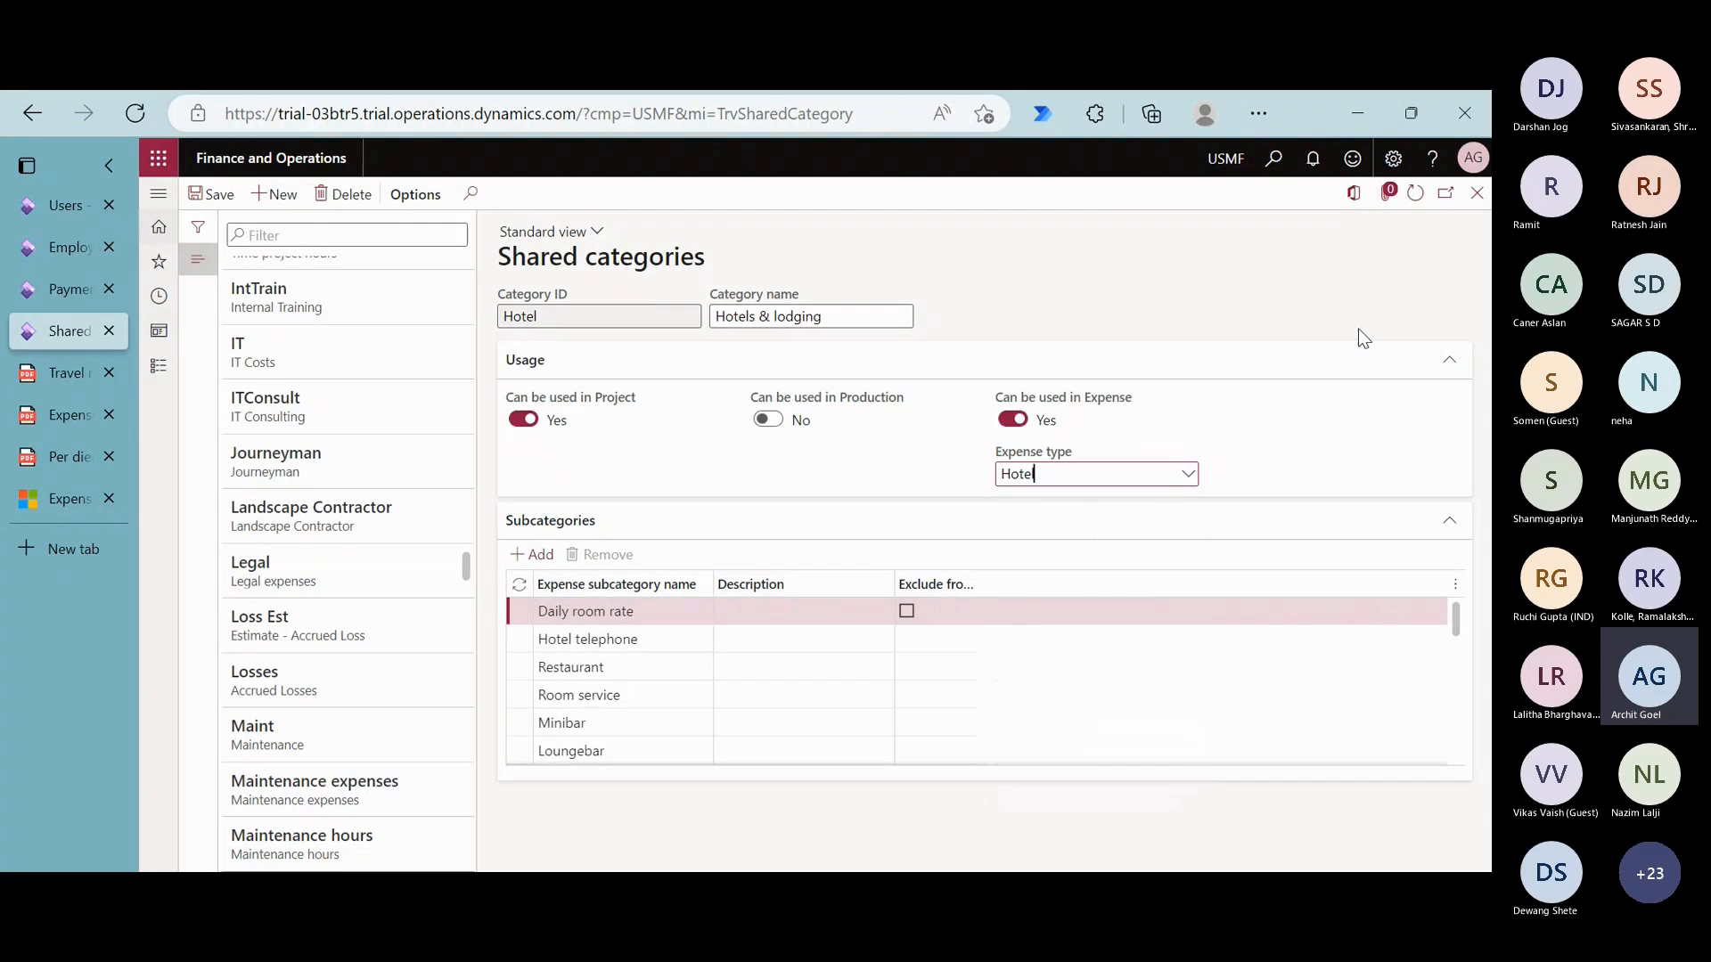
left_click(1478, 194)
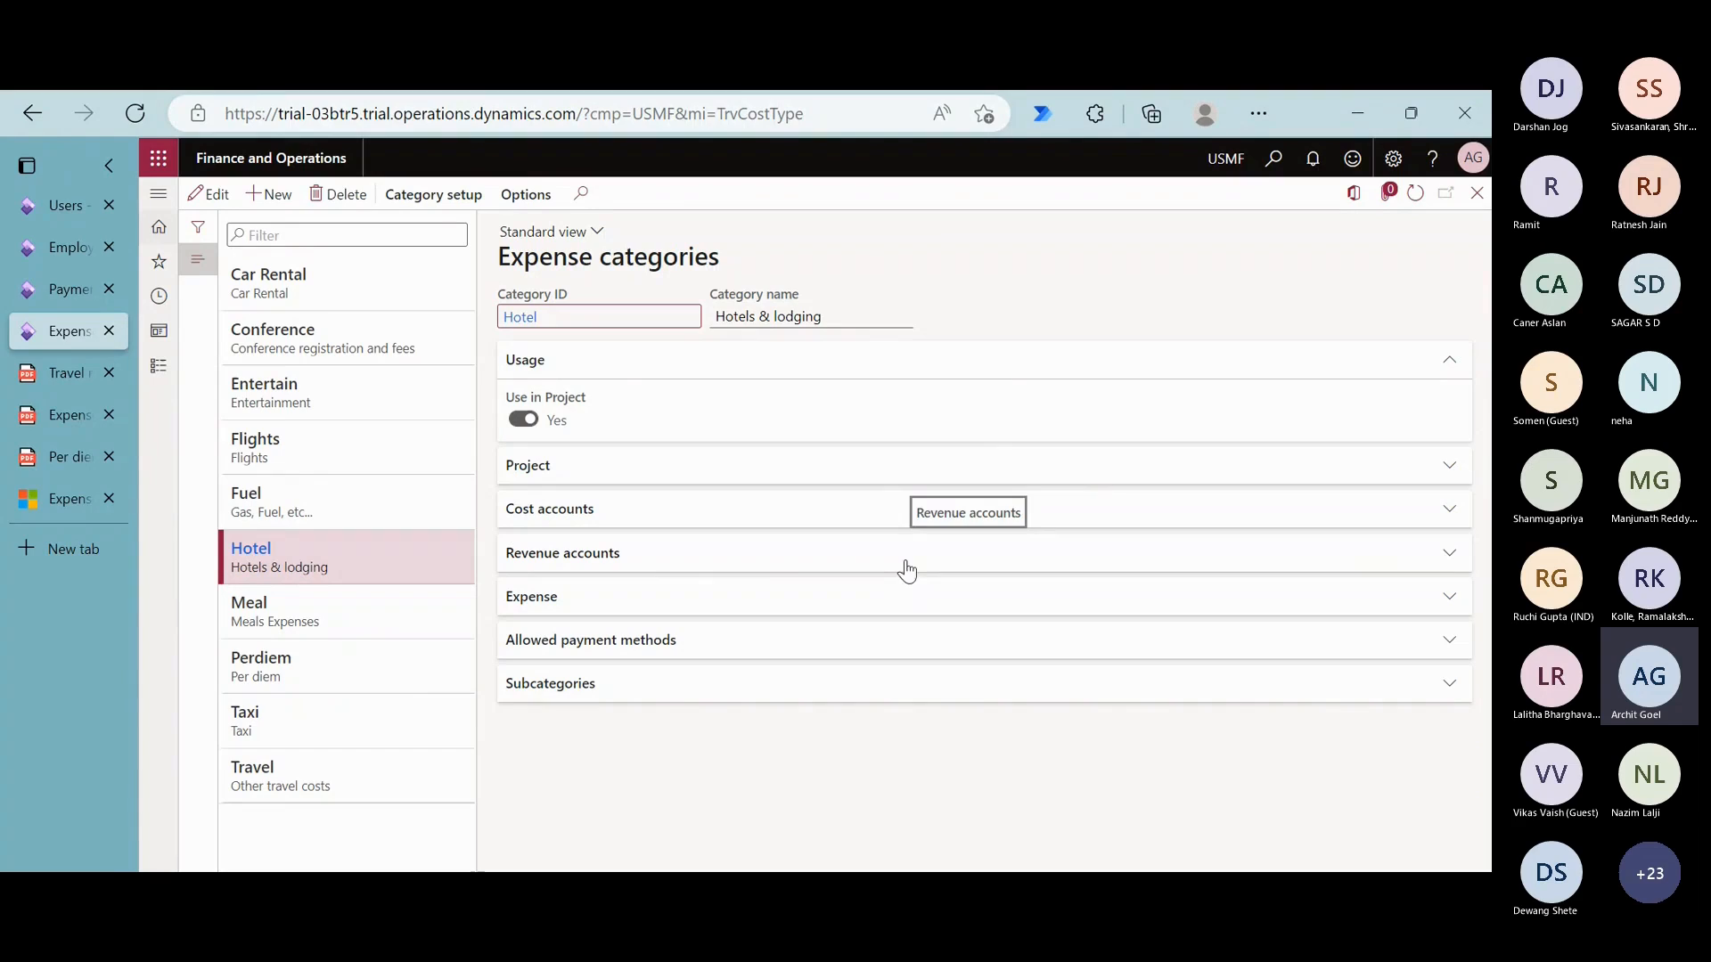
- Examine the Hotel category's expense settings, including its main account and mandatory itemisation, and its subcategories
left_click(538, 606)
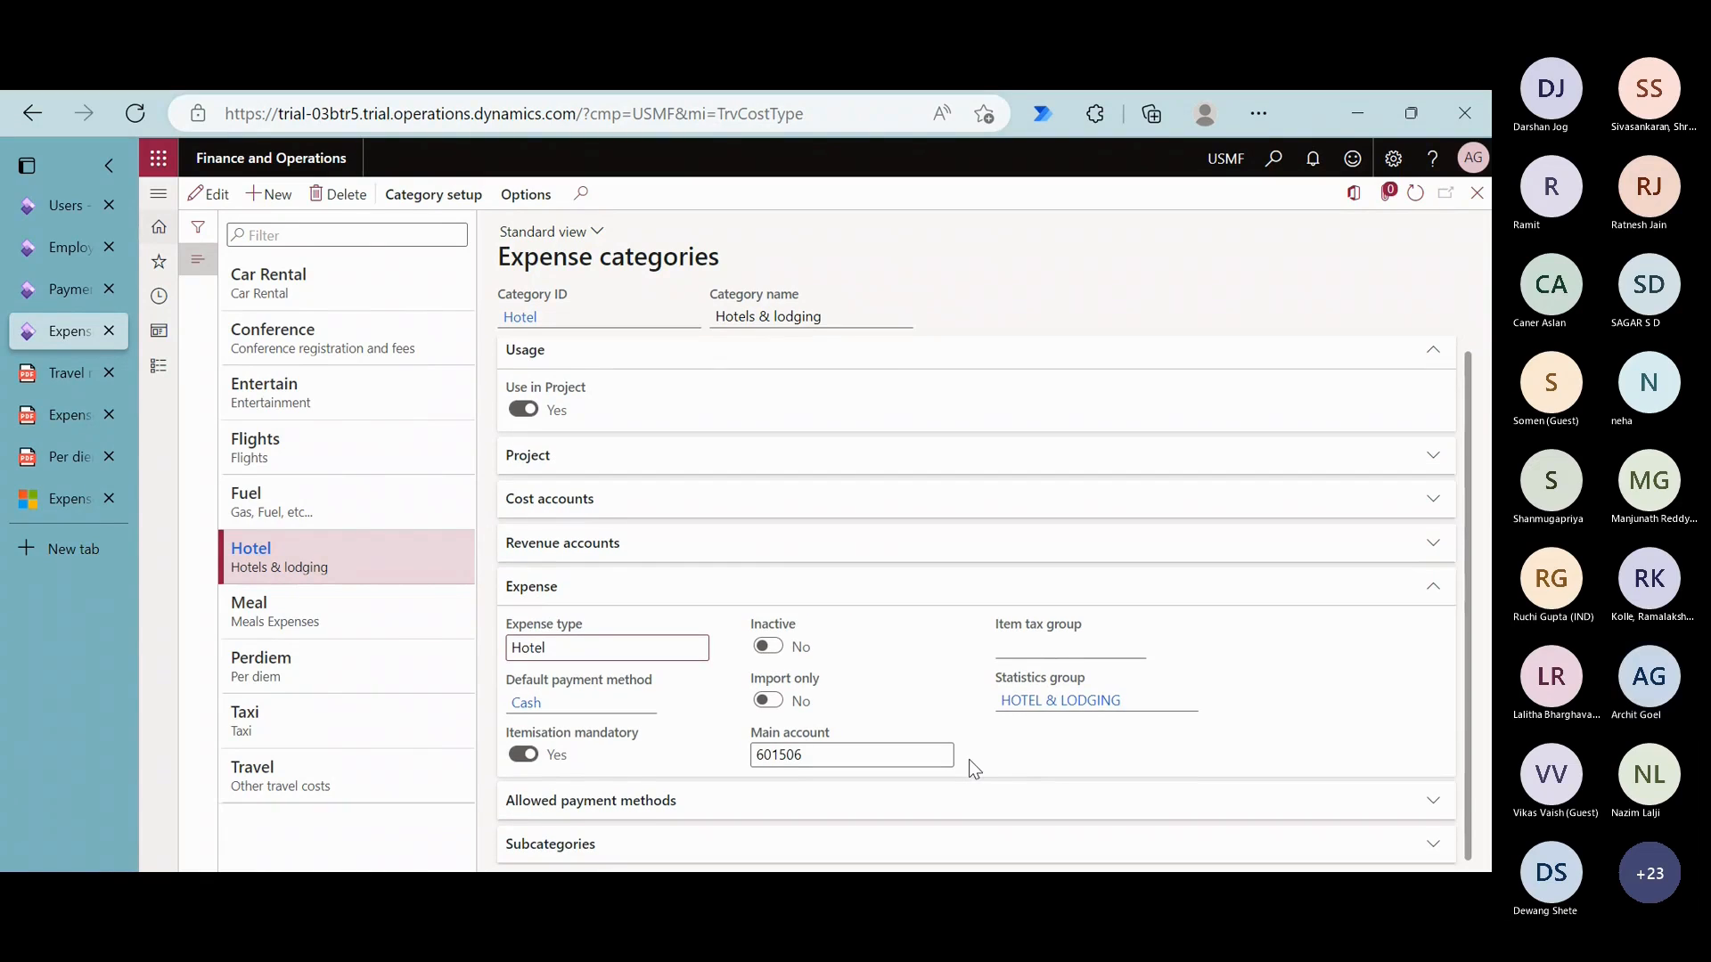
left_click_drag(758, 757, 838, 759)
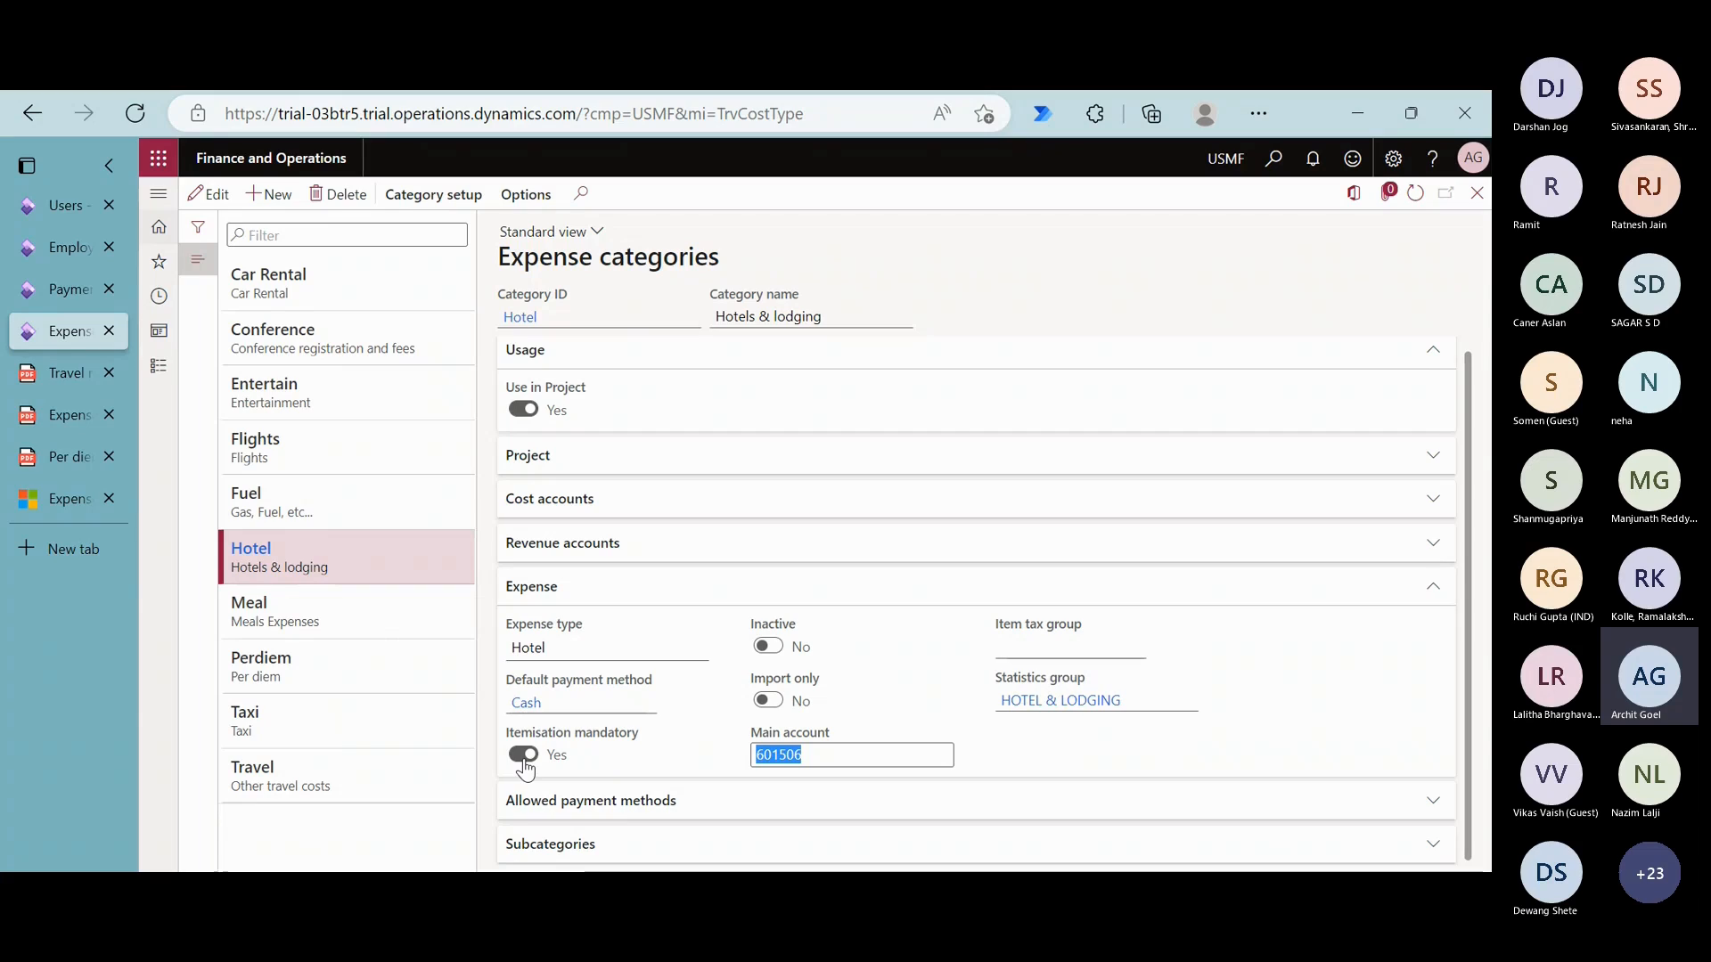
left_click(564, 856)
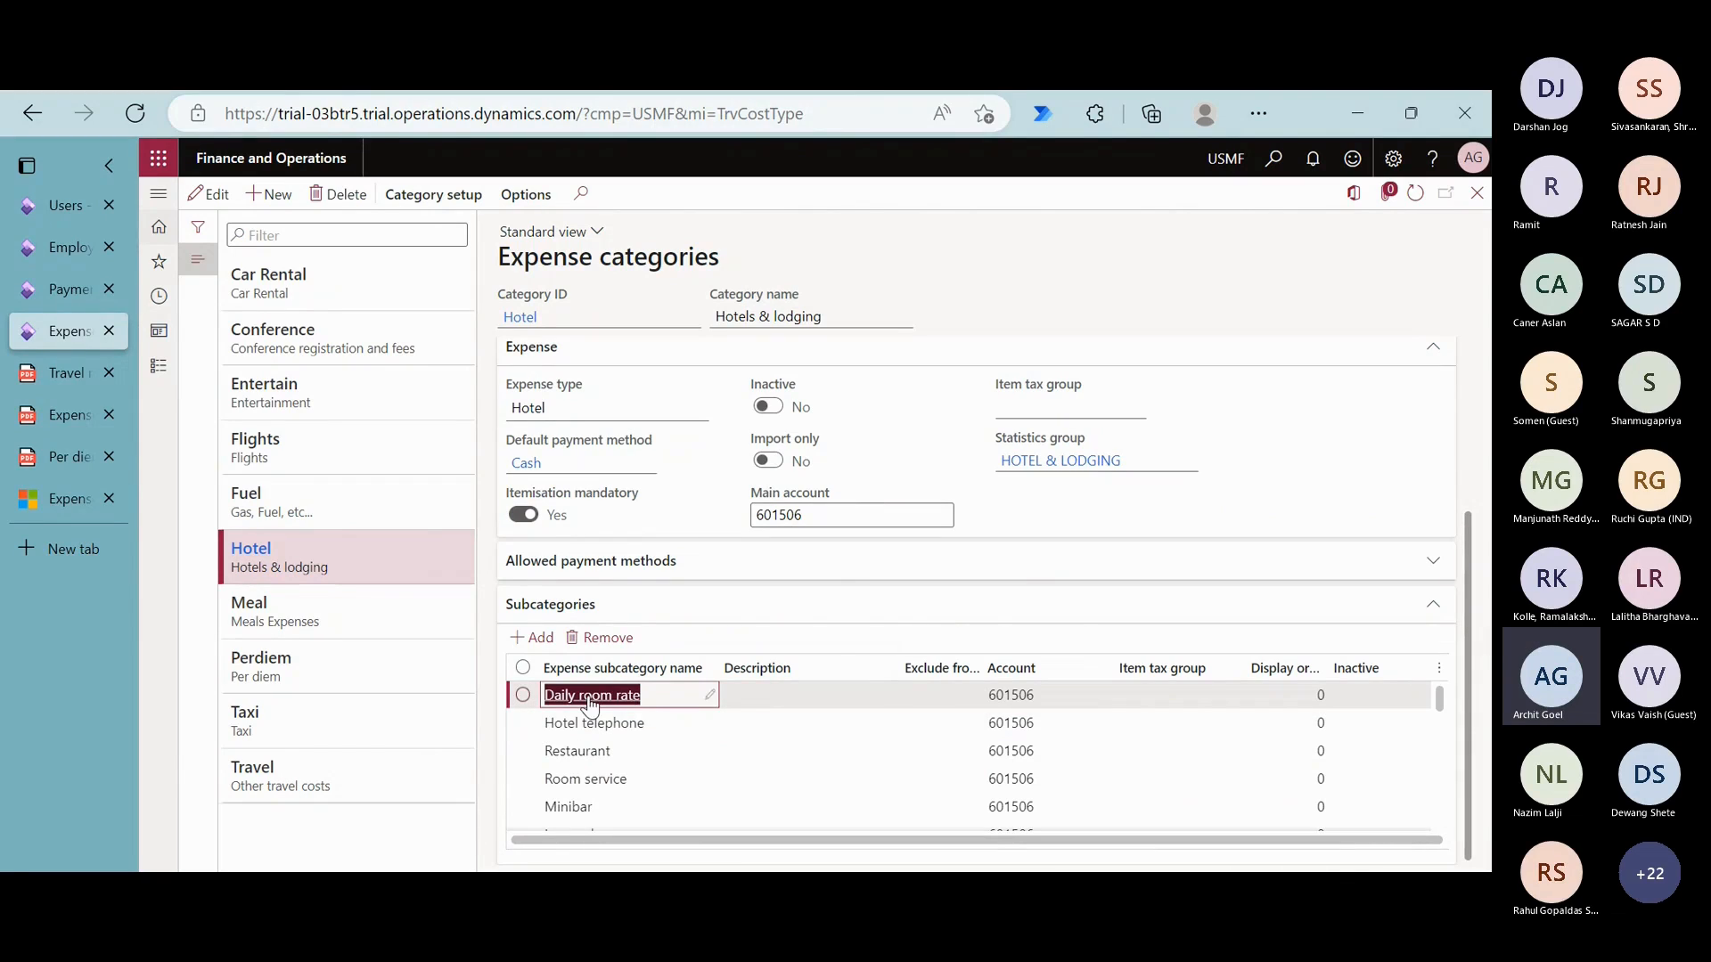
mouse_move(631, 710)
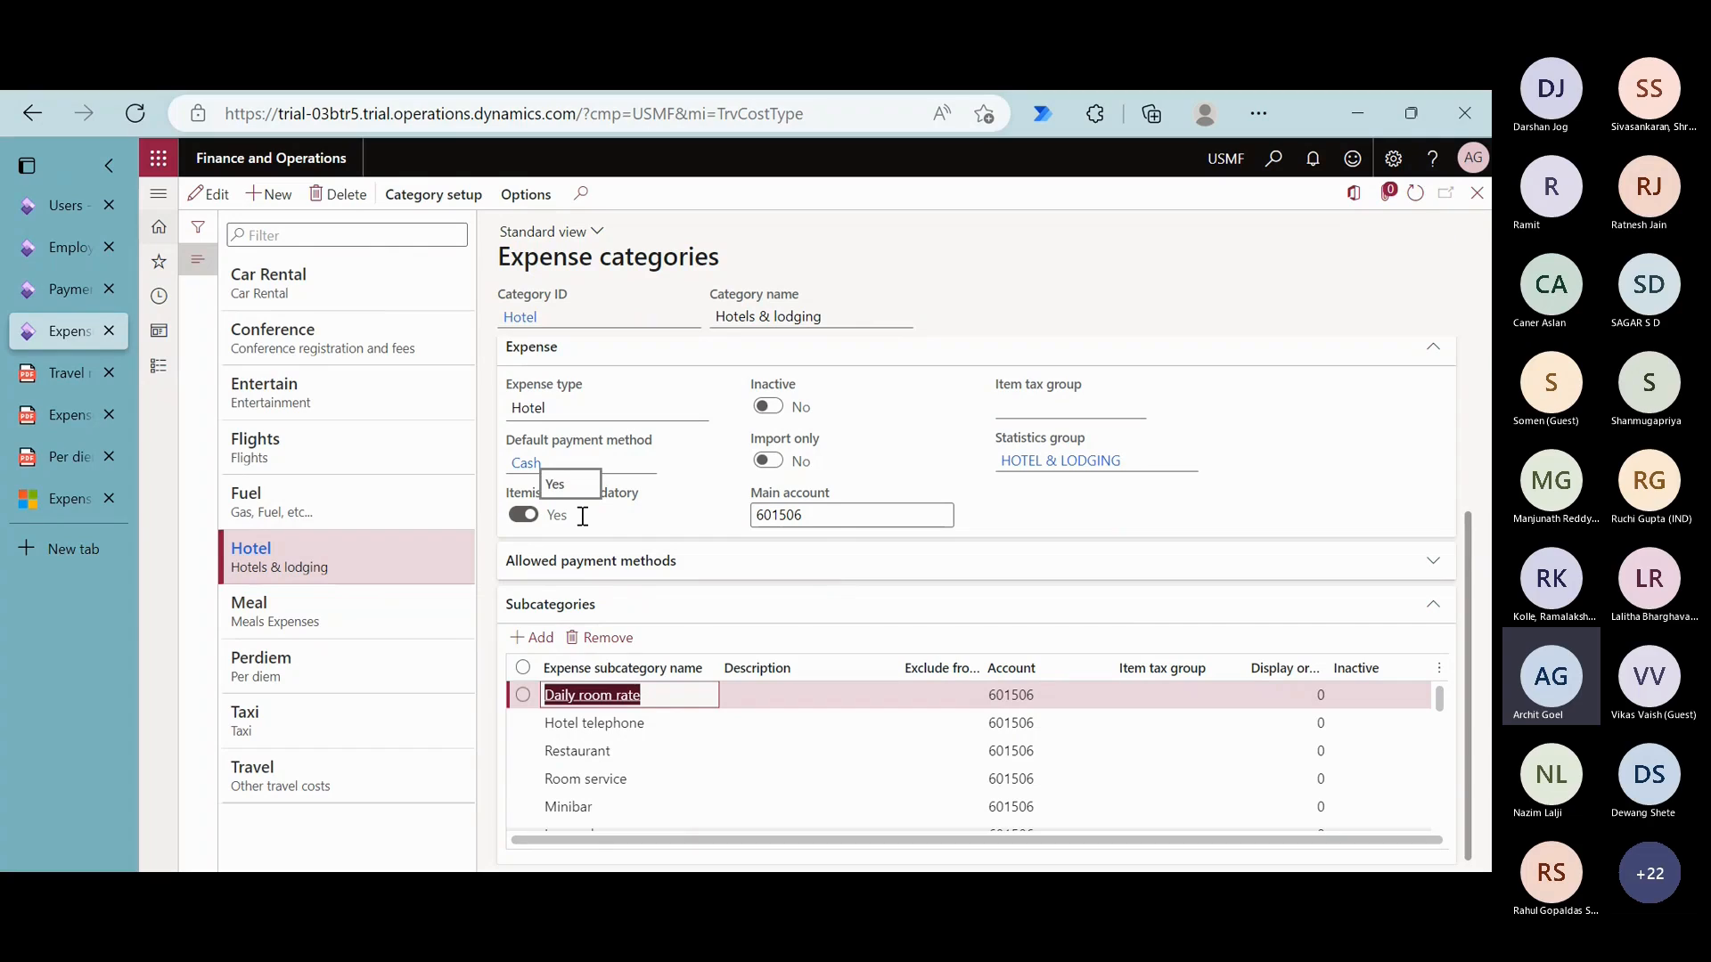
- Add CashAdvExp to the Hotel category's allowed payment methods
left_click(751, 568)
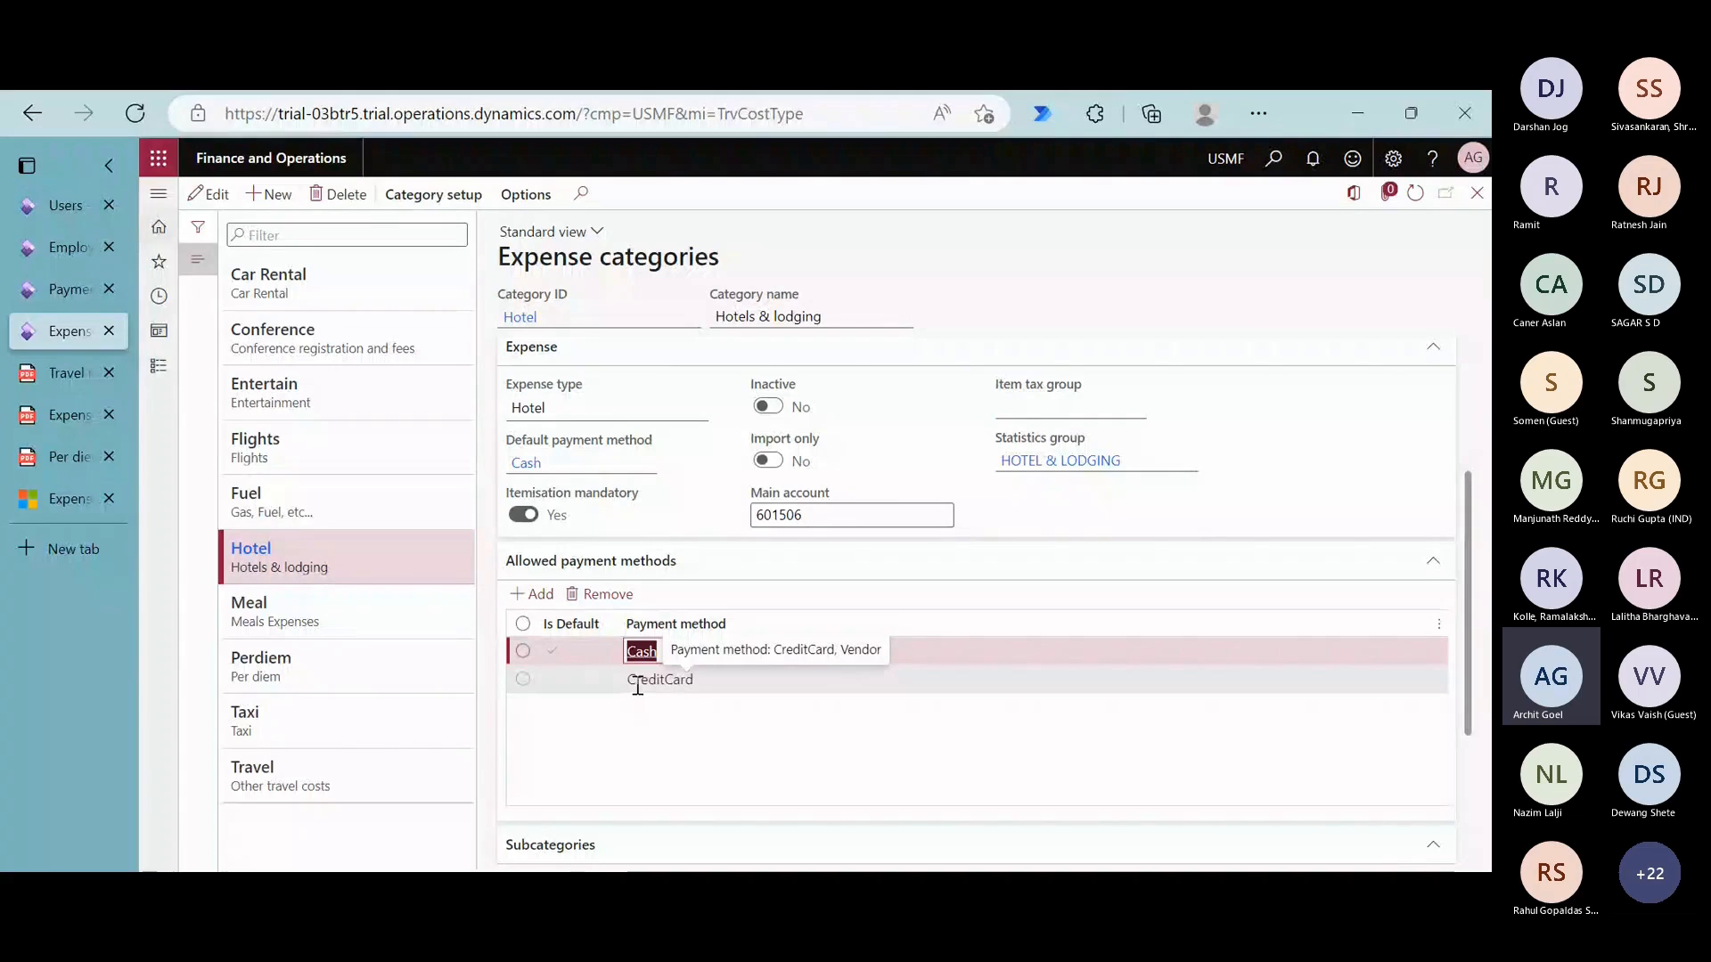
left_click(537, 597)
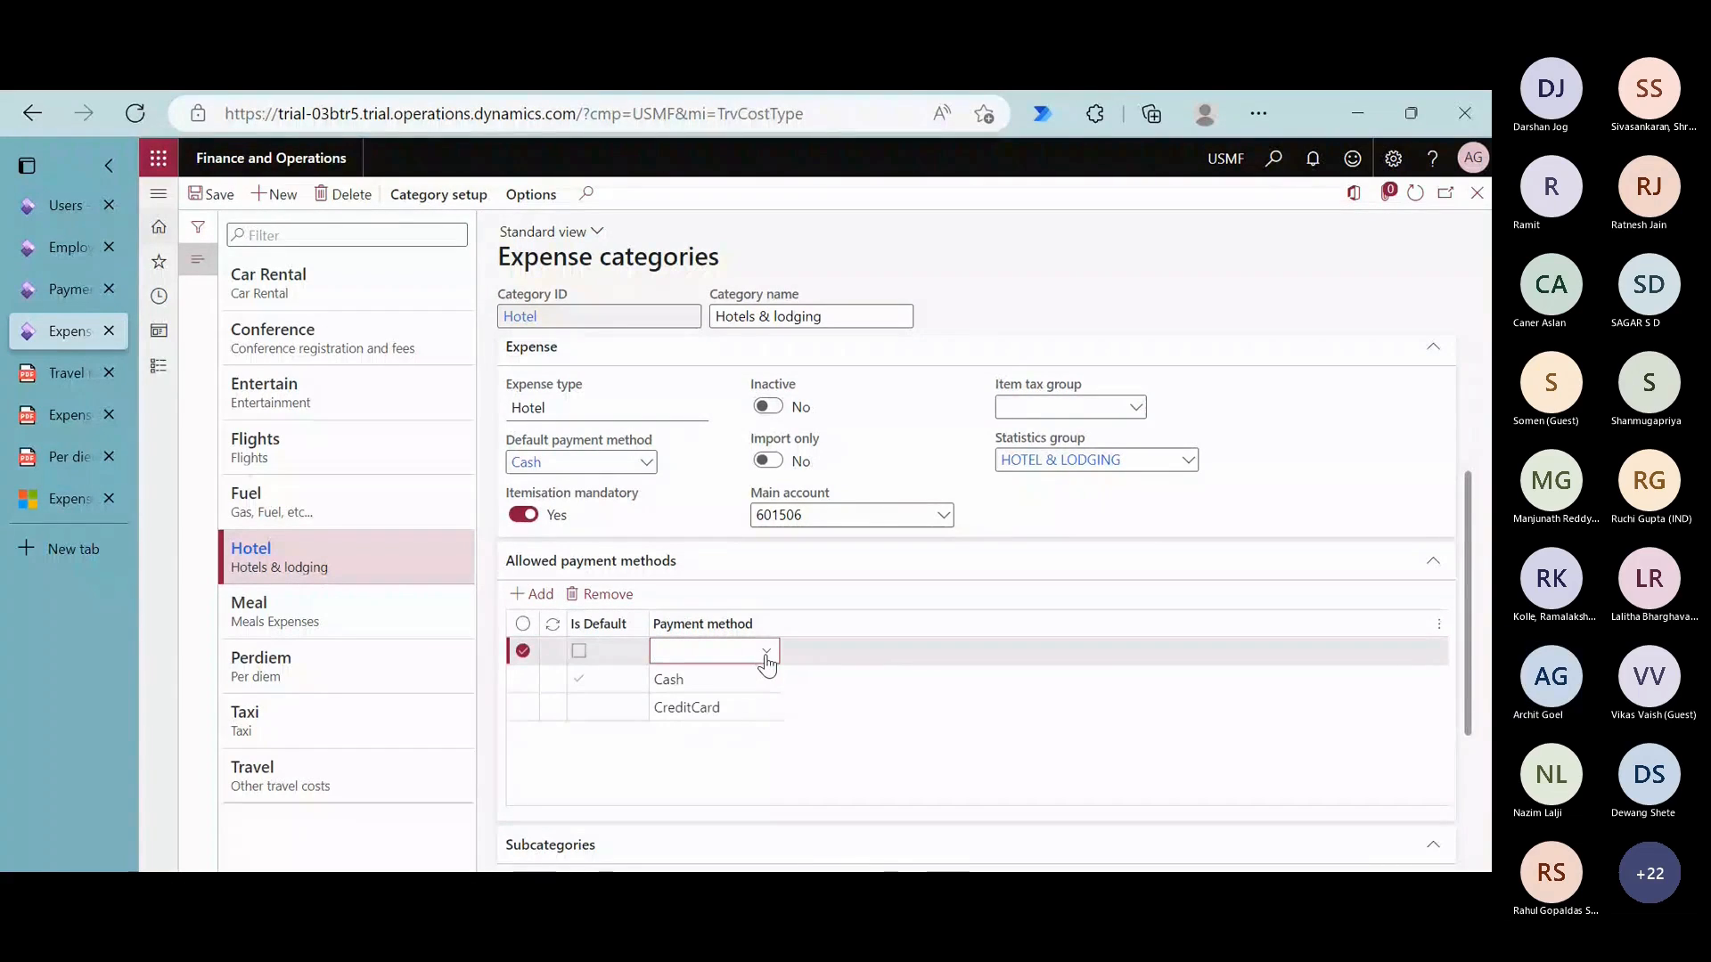
left_click(766, 653)
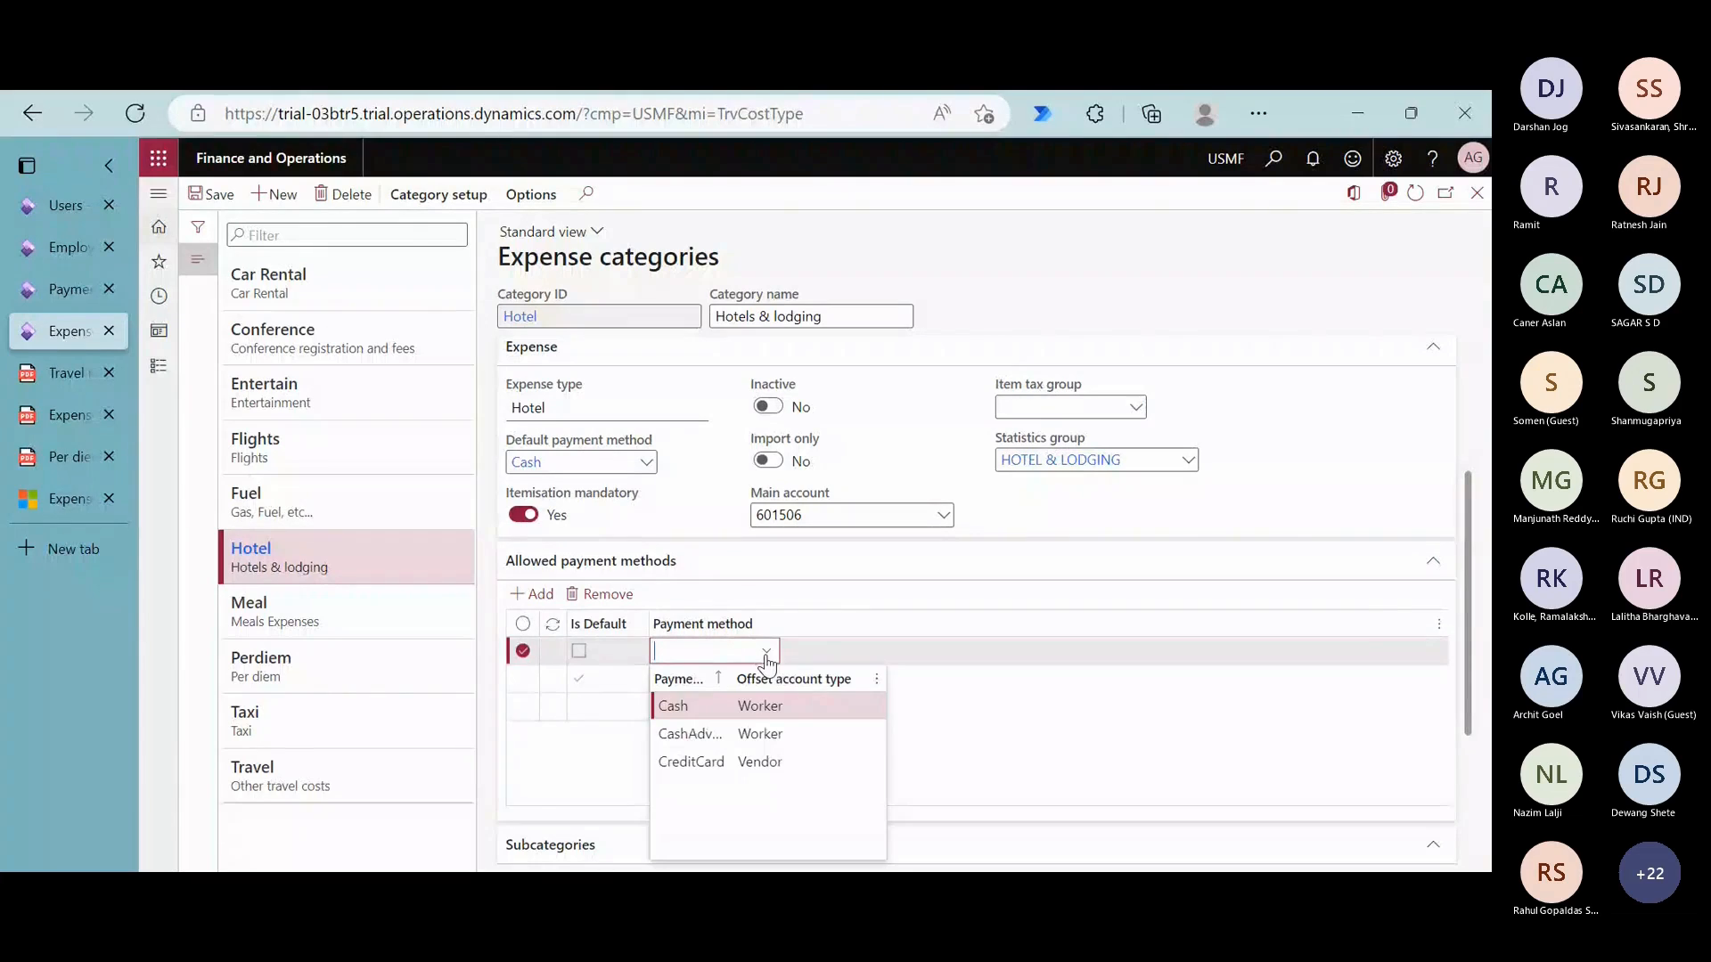
left_click(751, 736)
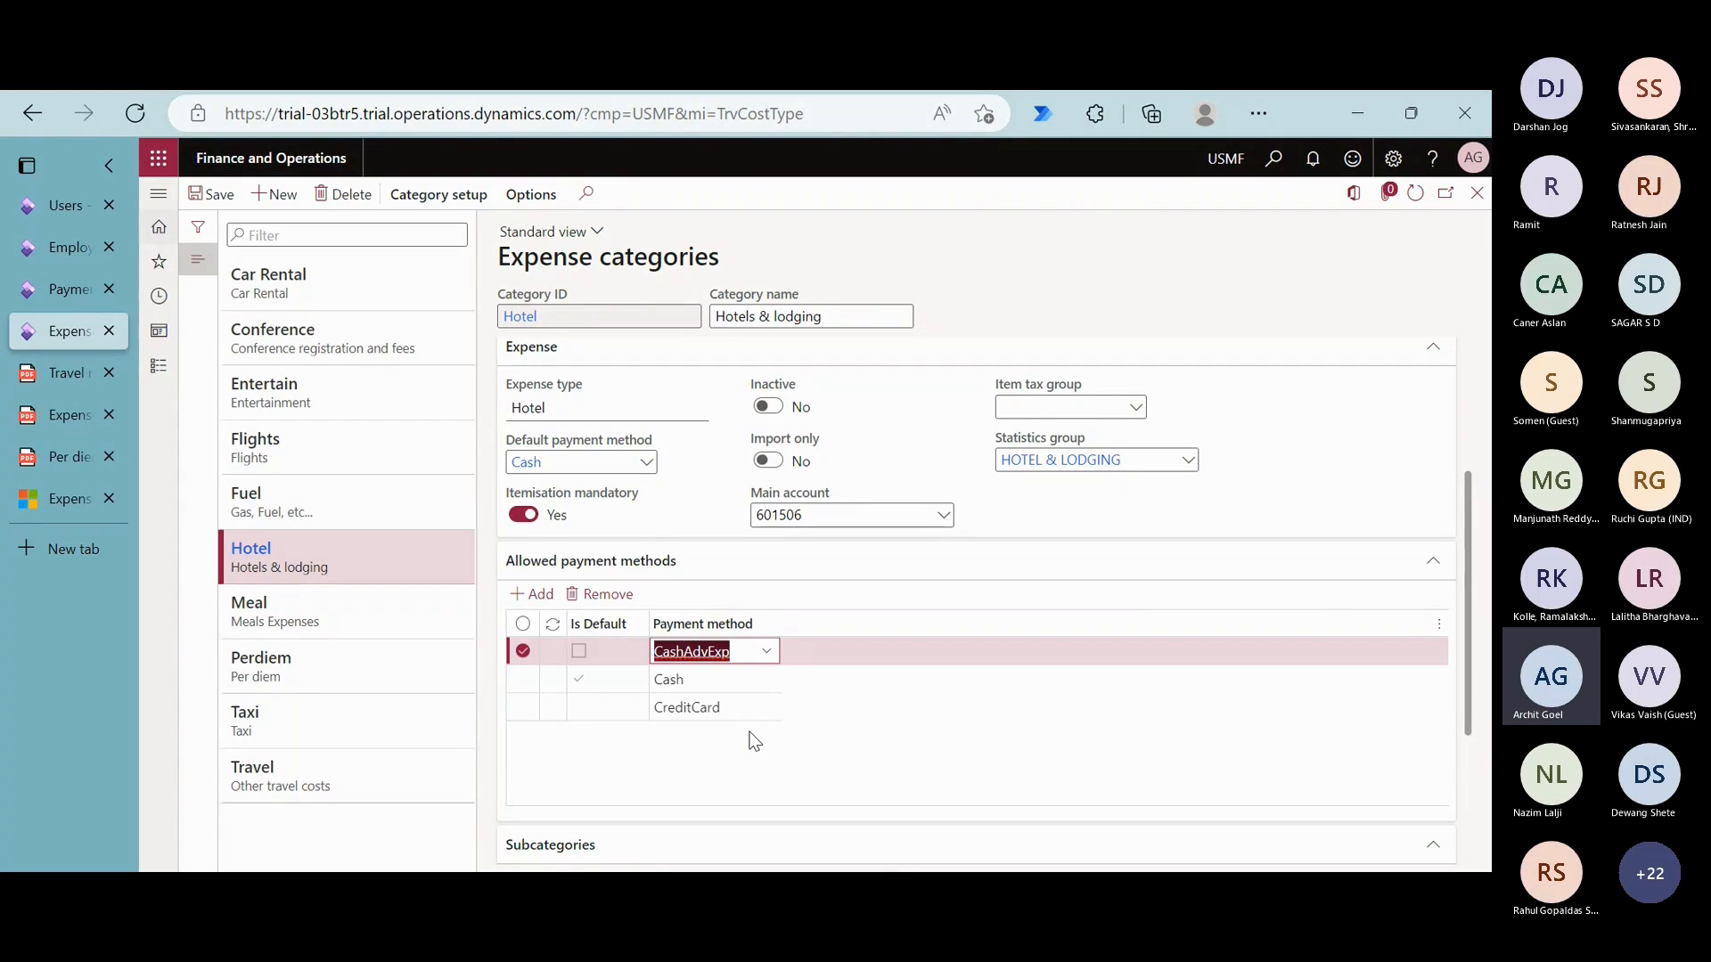
left_click(377, 831)
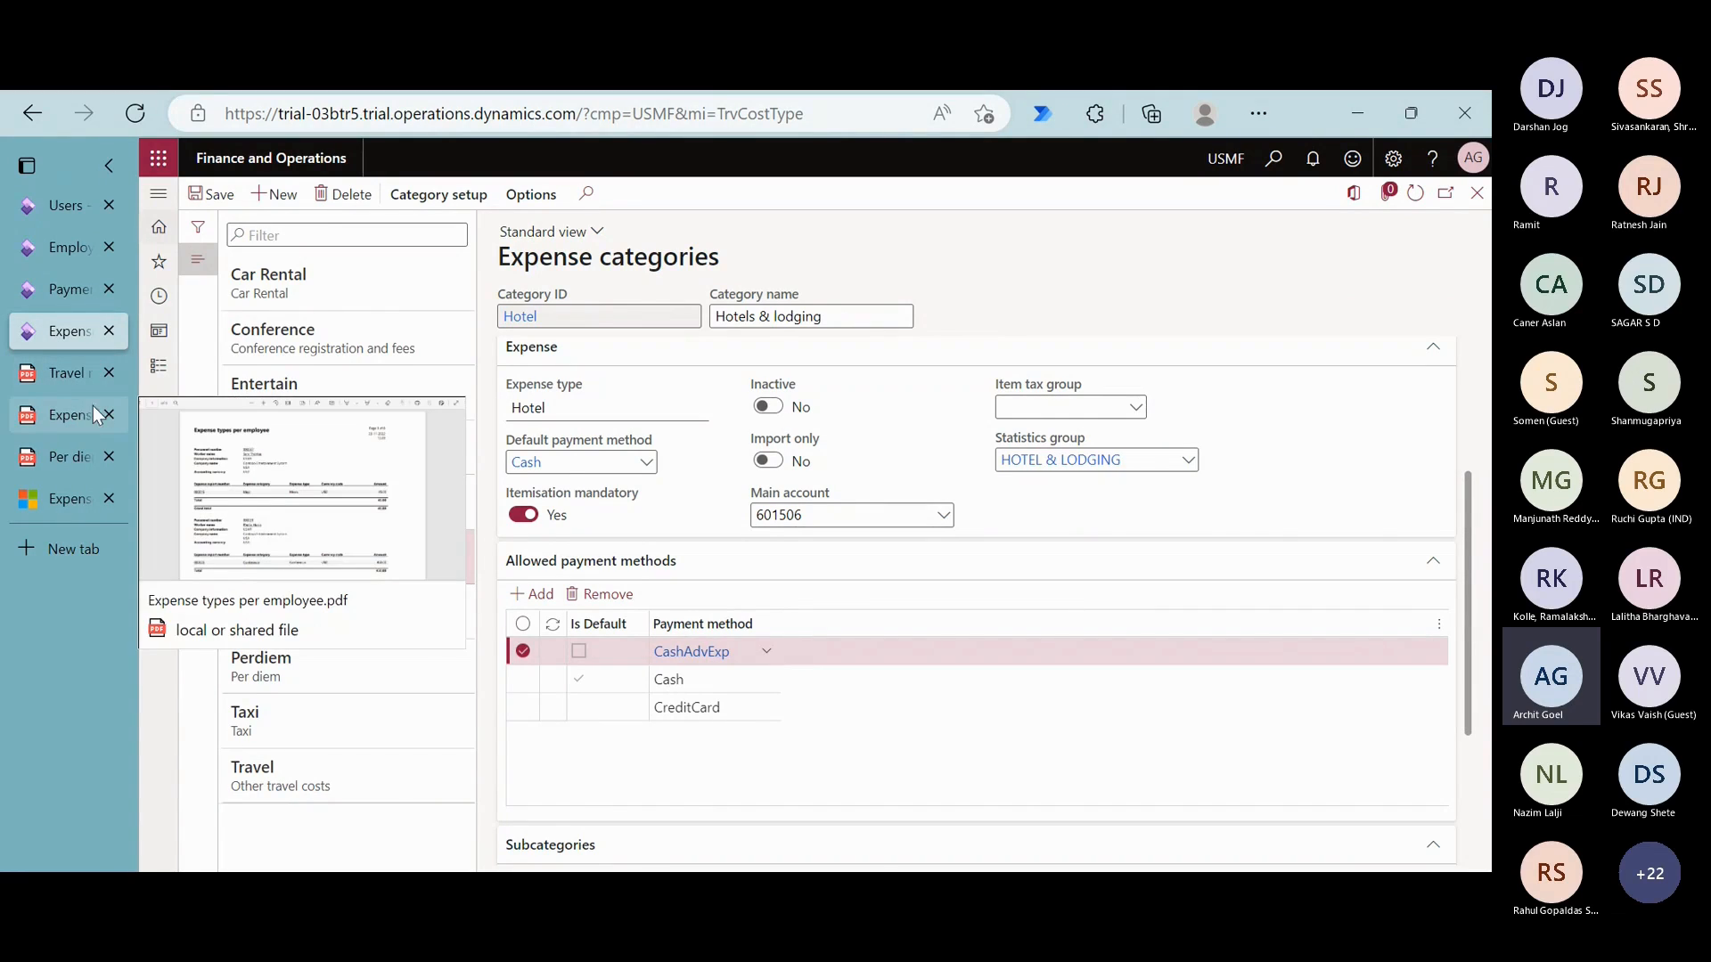
- Open the Expense fields visibility (Expense reports re-imagined) page from the general setup of Expense management
left_click(158, 366)
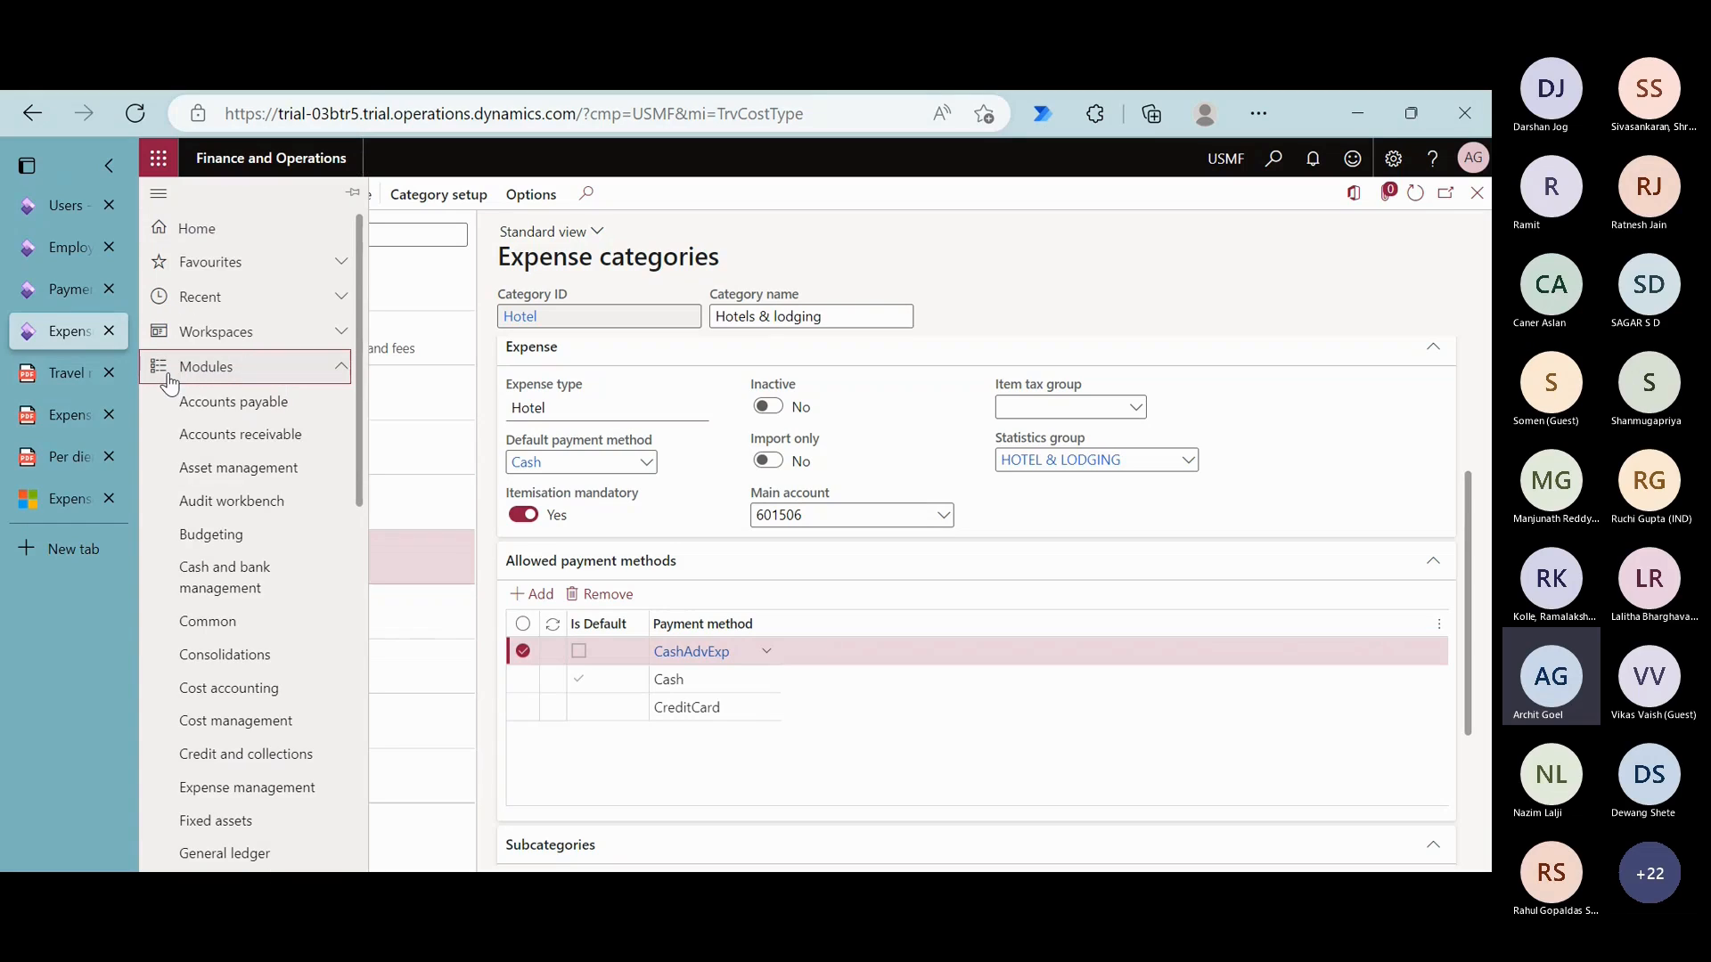
left_click(294, 791)
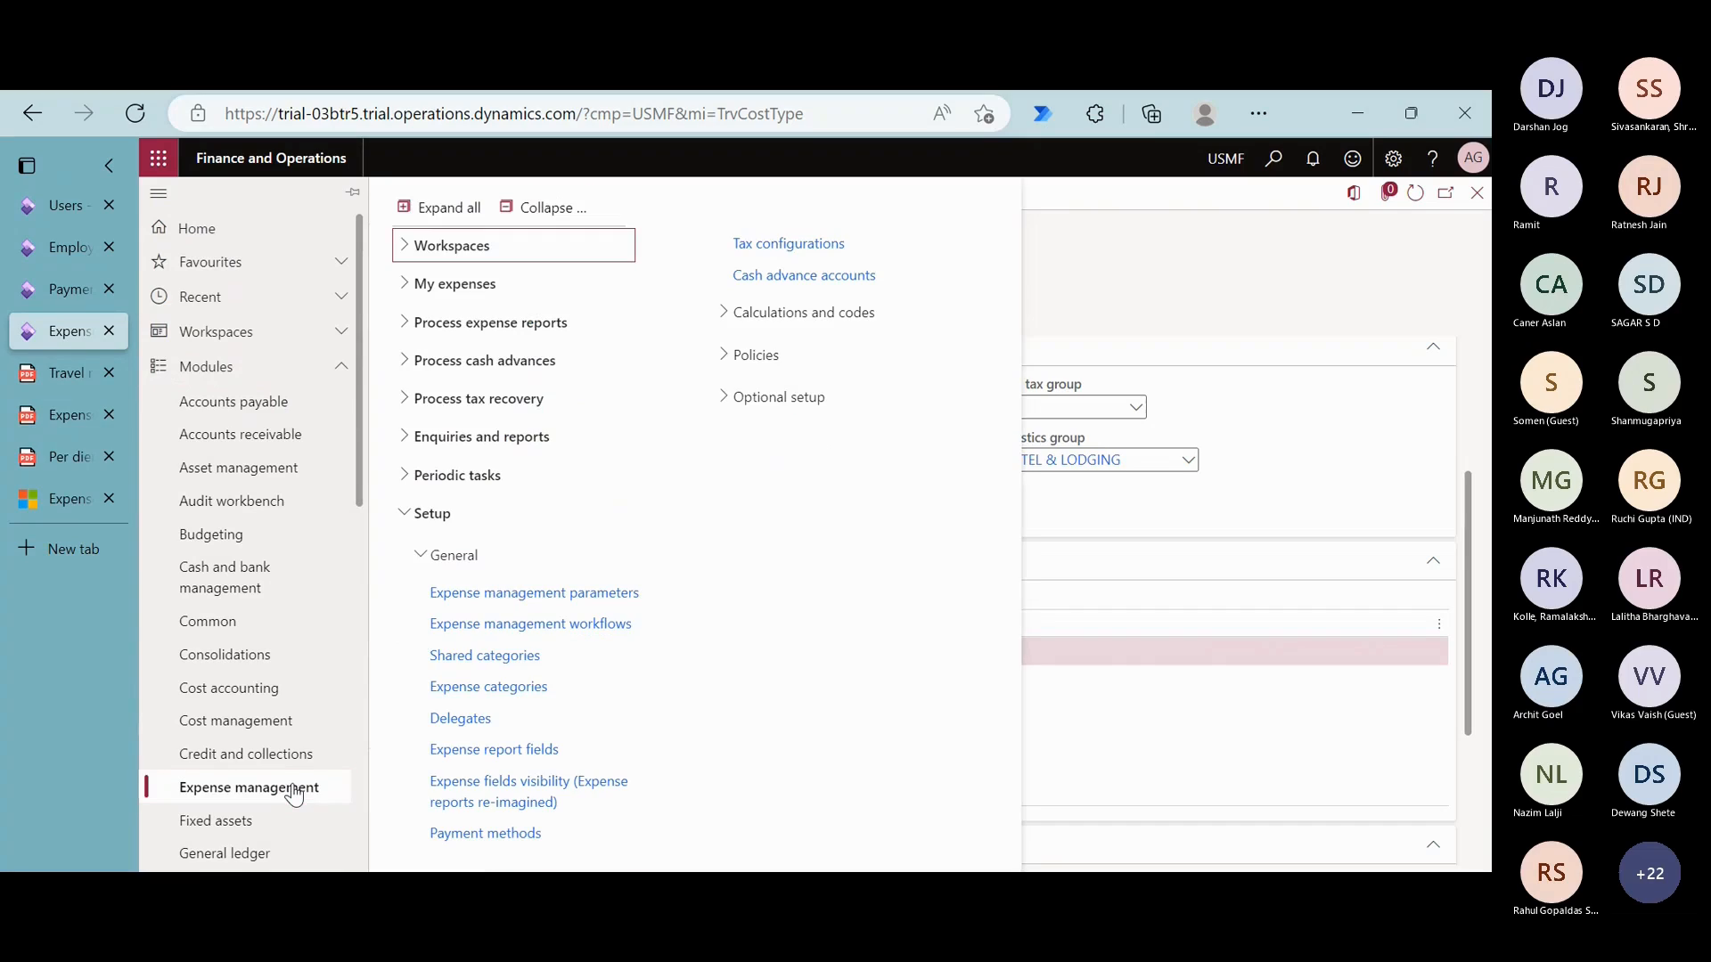
left_click(542, 207)
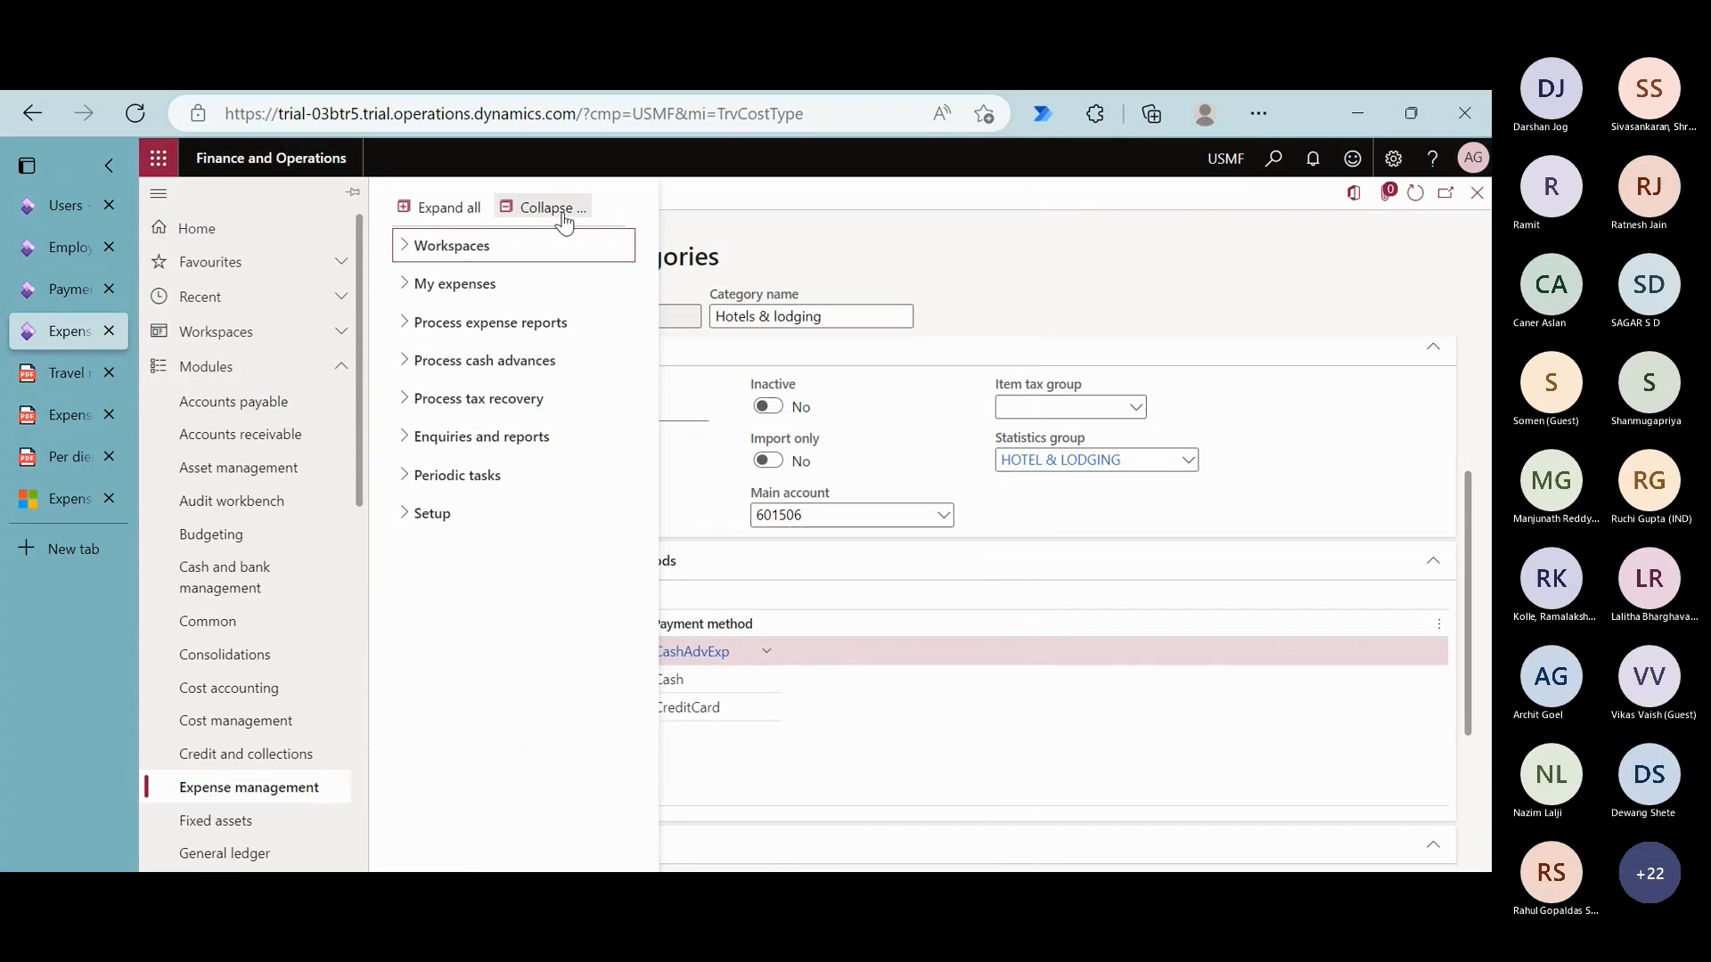
left_click(482, 521)
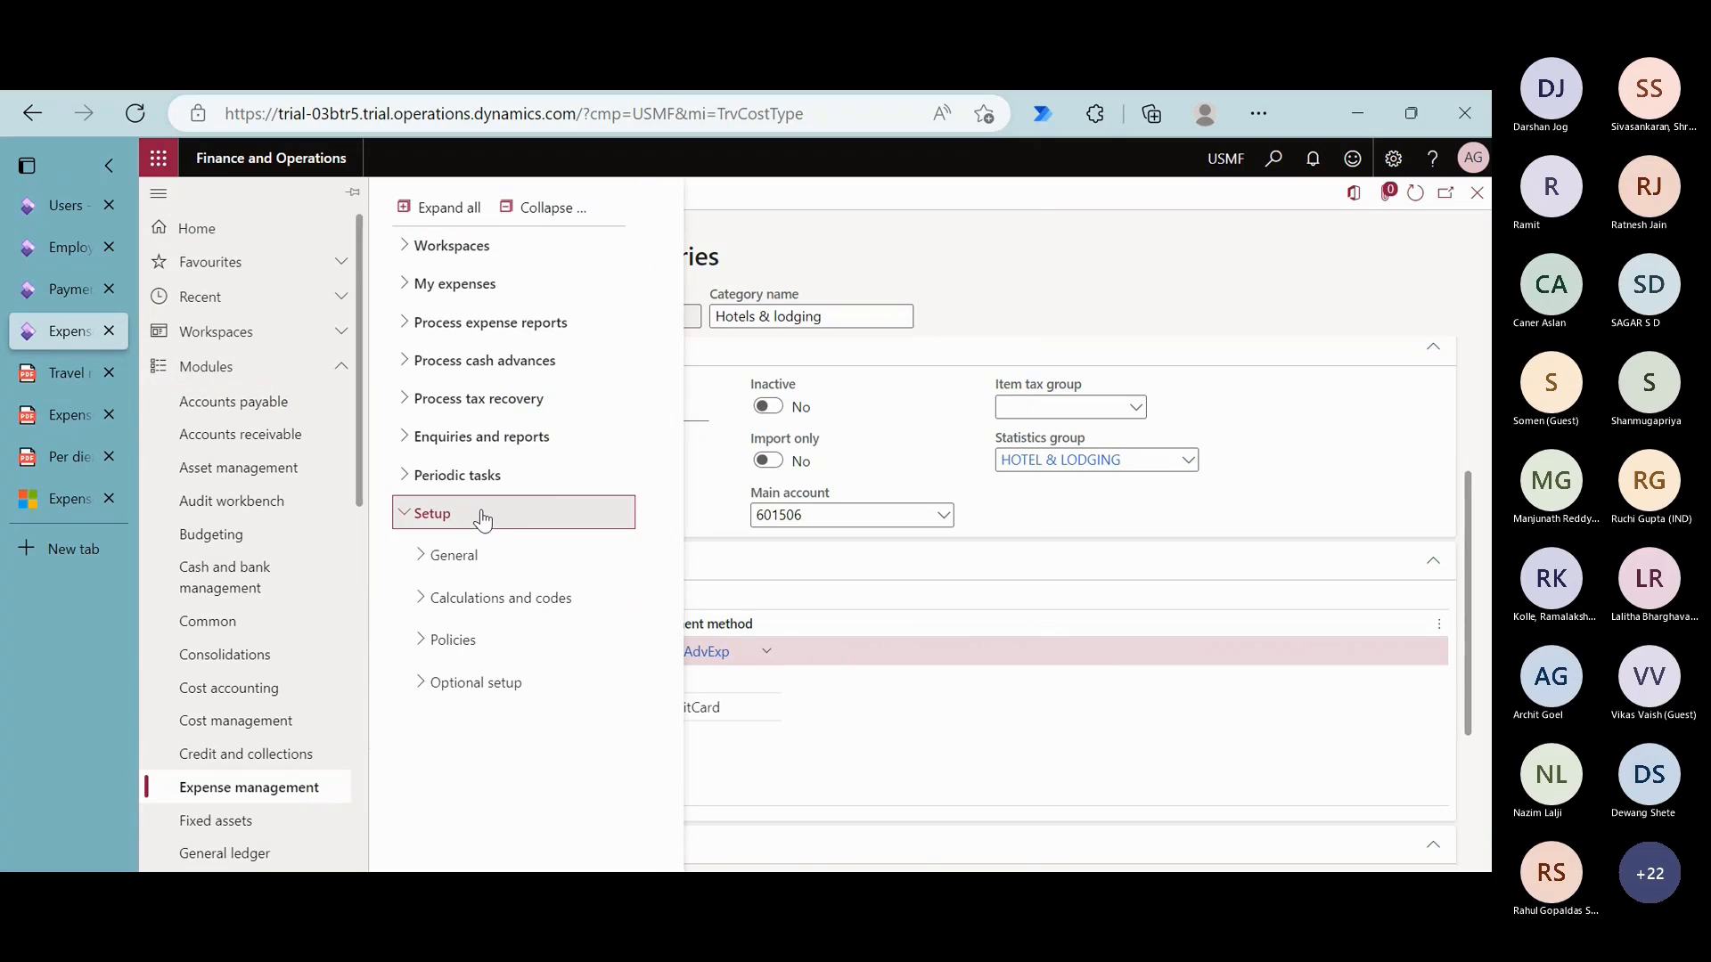
left_click(481, 556)
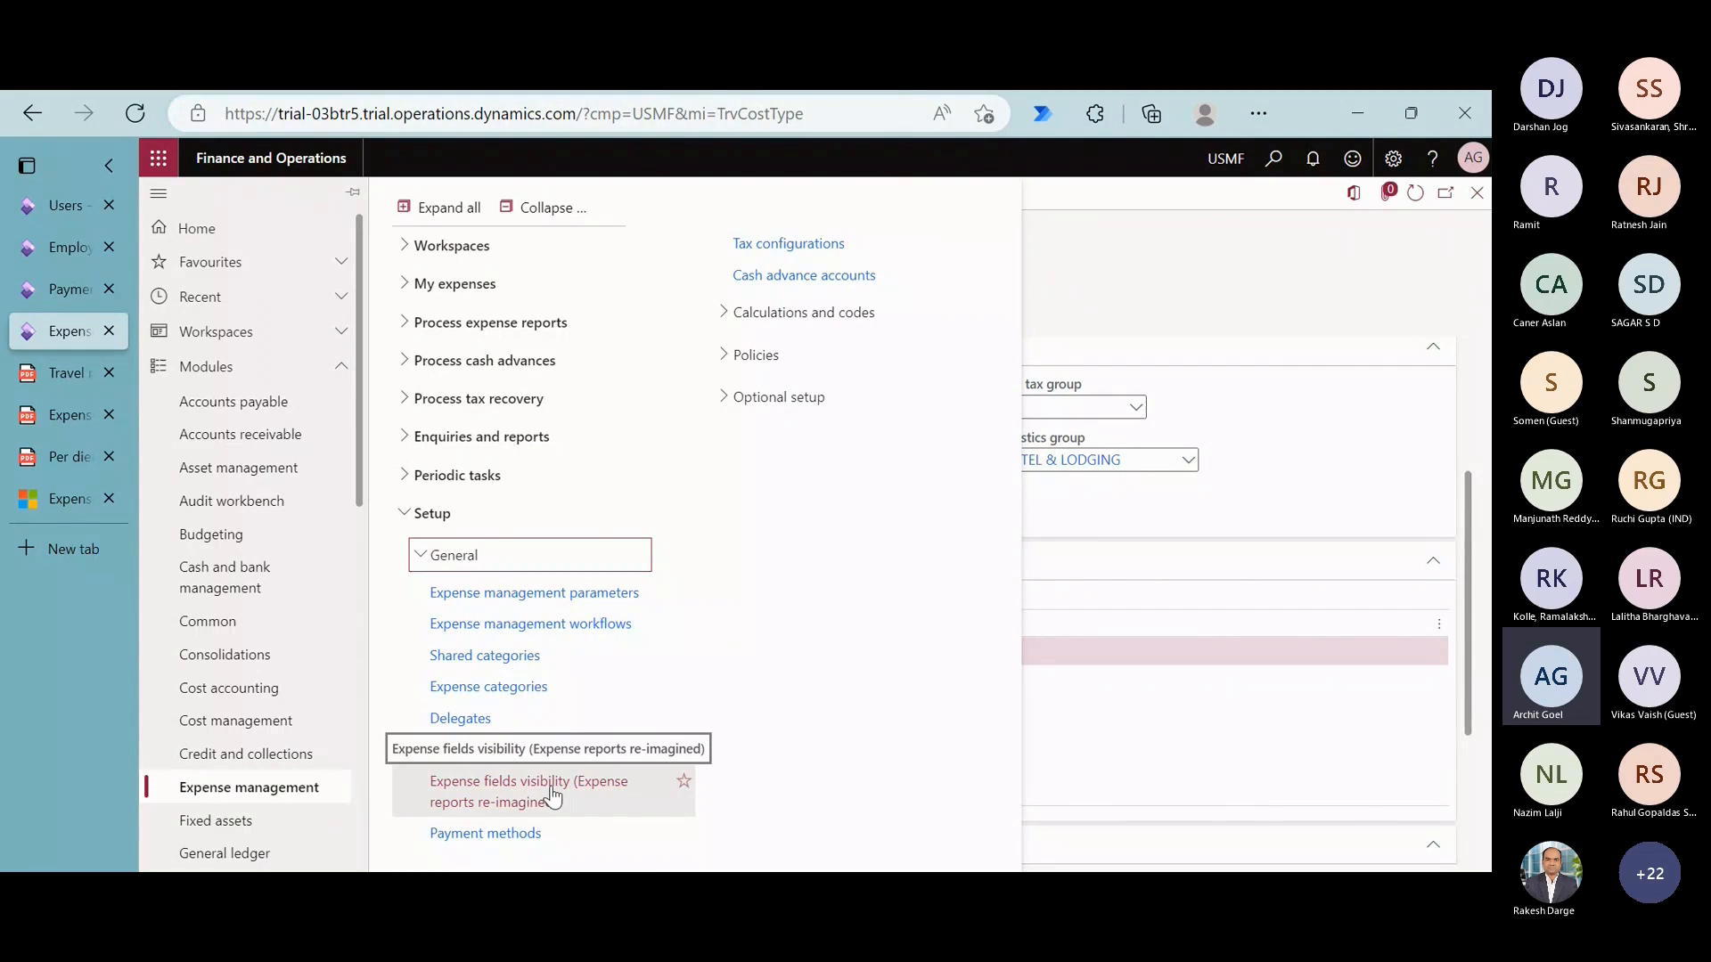
left_click(449, 293)
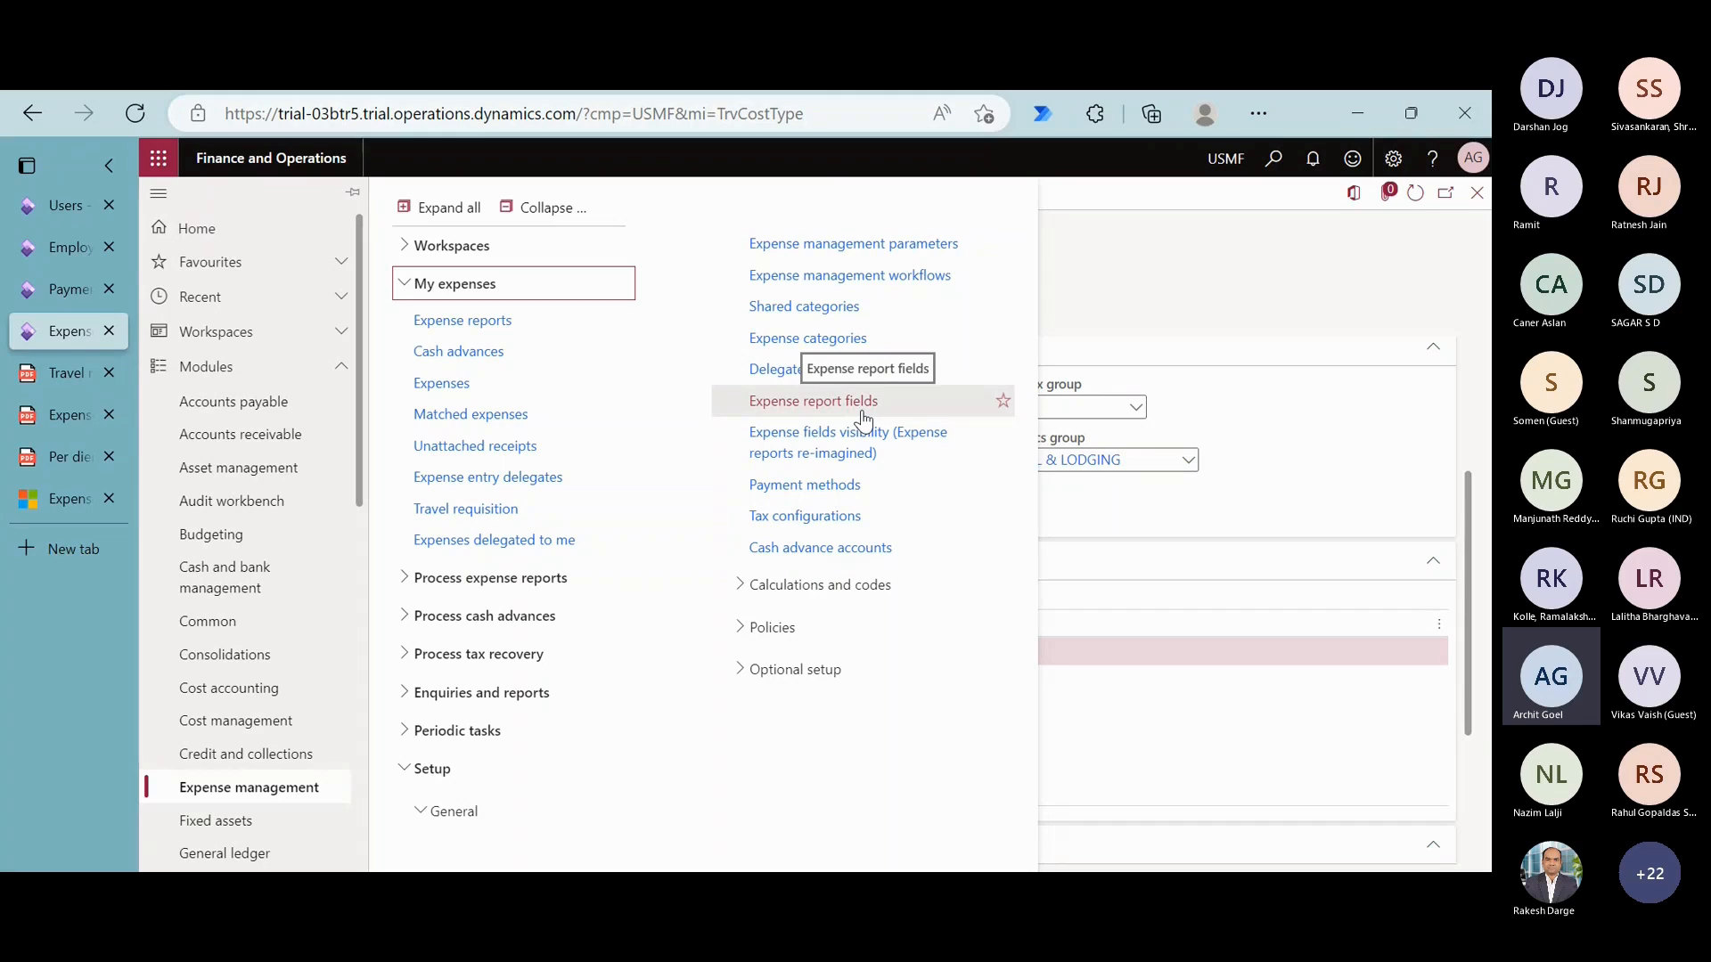
left_click(866, 443)
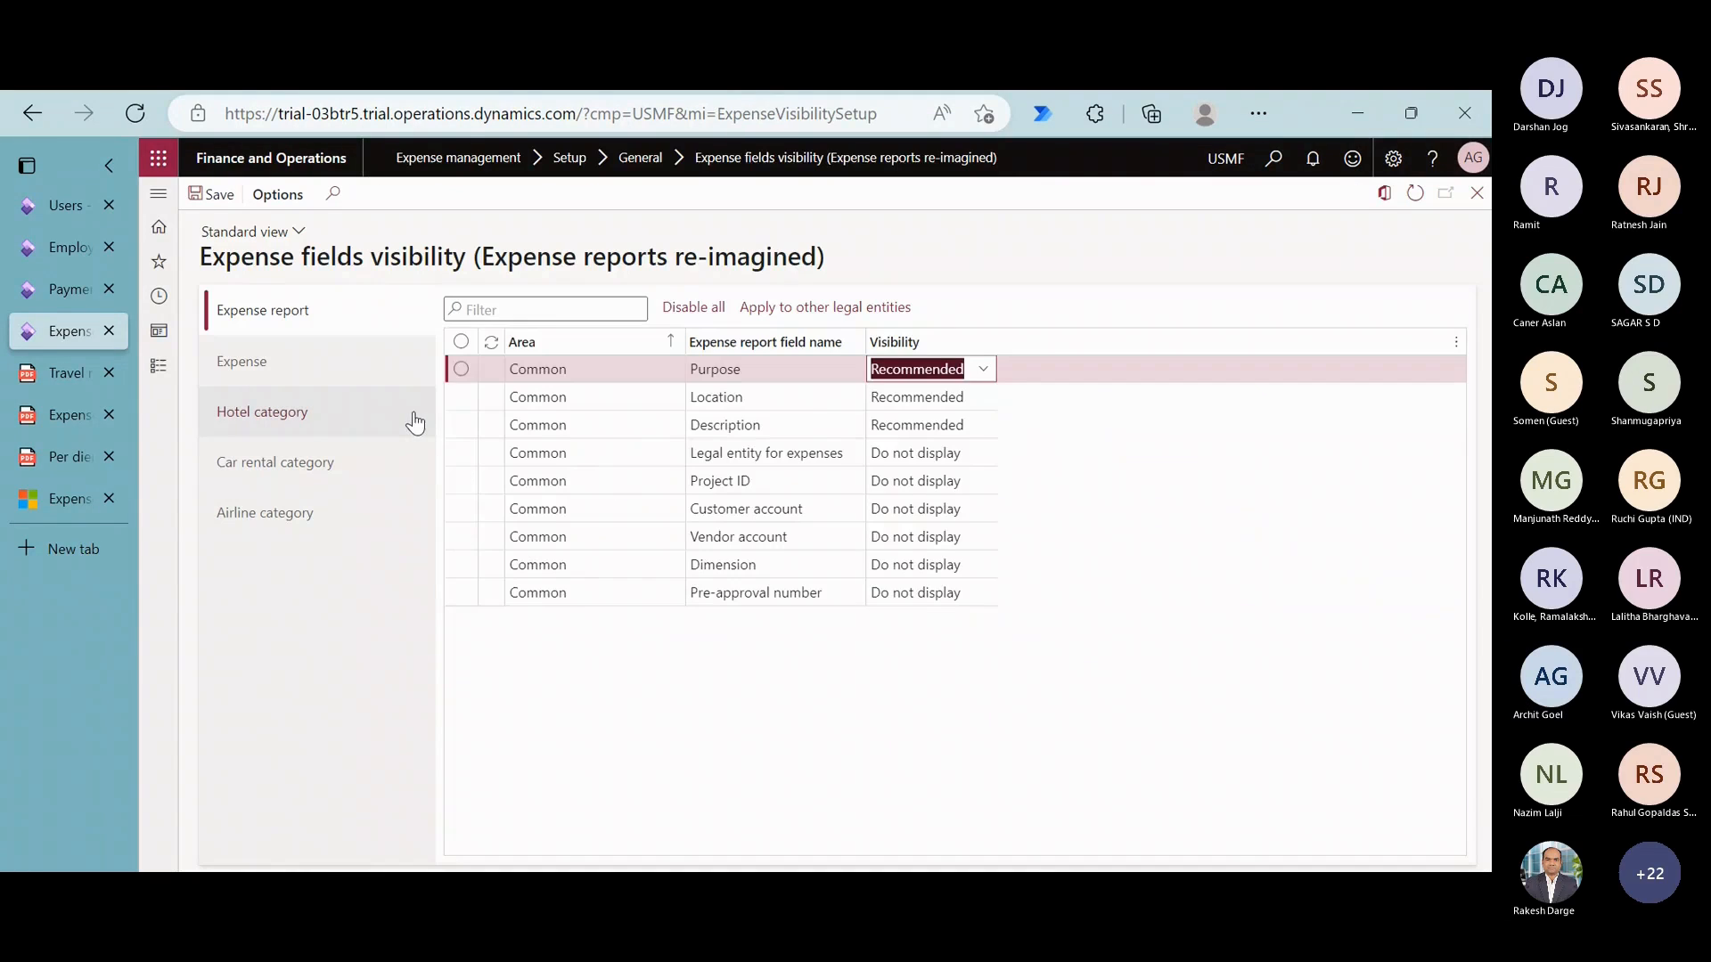
- Examine the field visibility settings for the Hotel category and the Airline category, including the airline Service class field
left_click(370, 430)
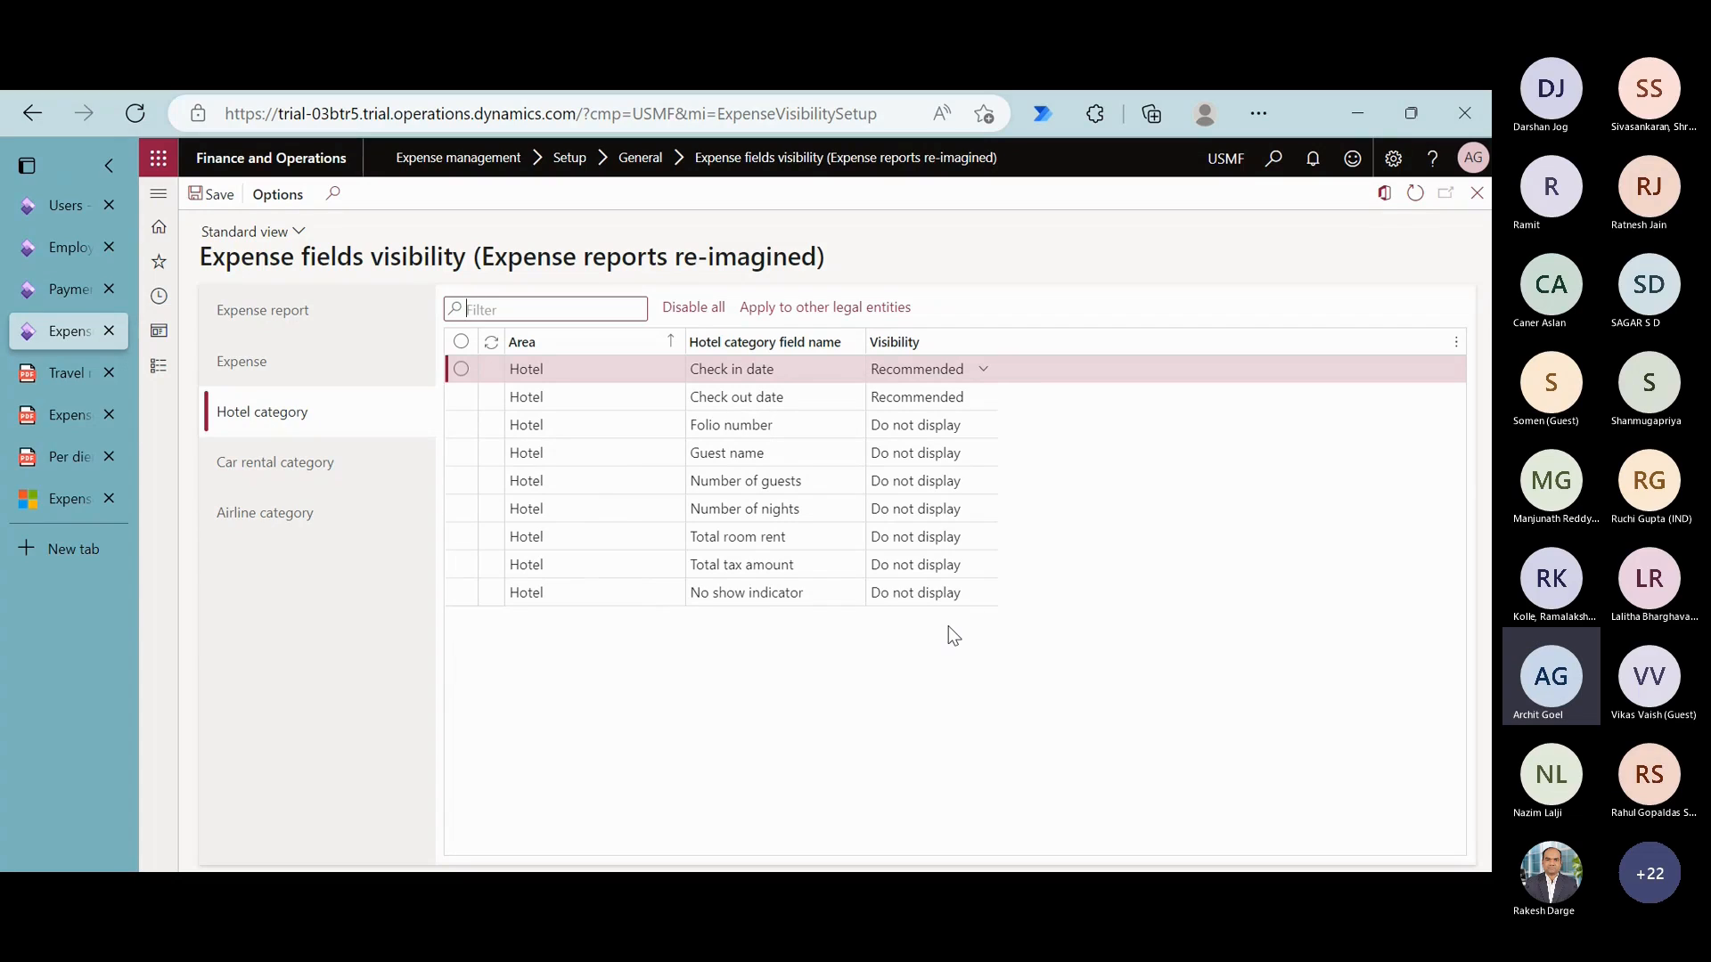
left_click(386, 501)
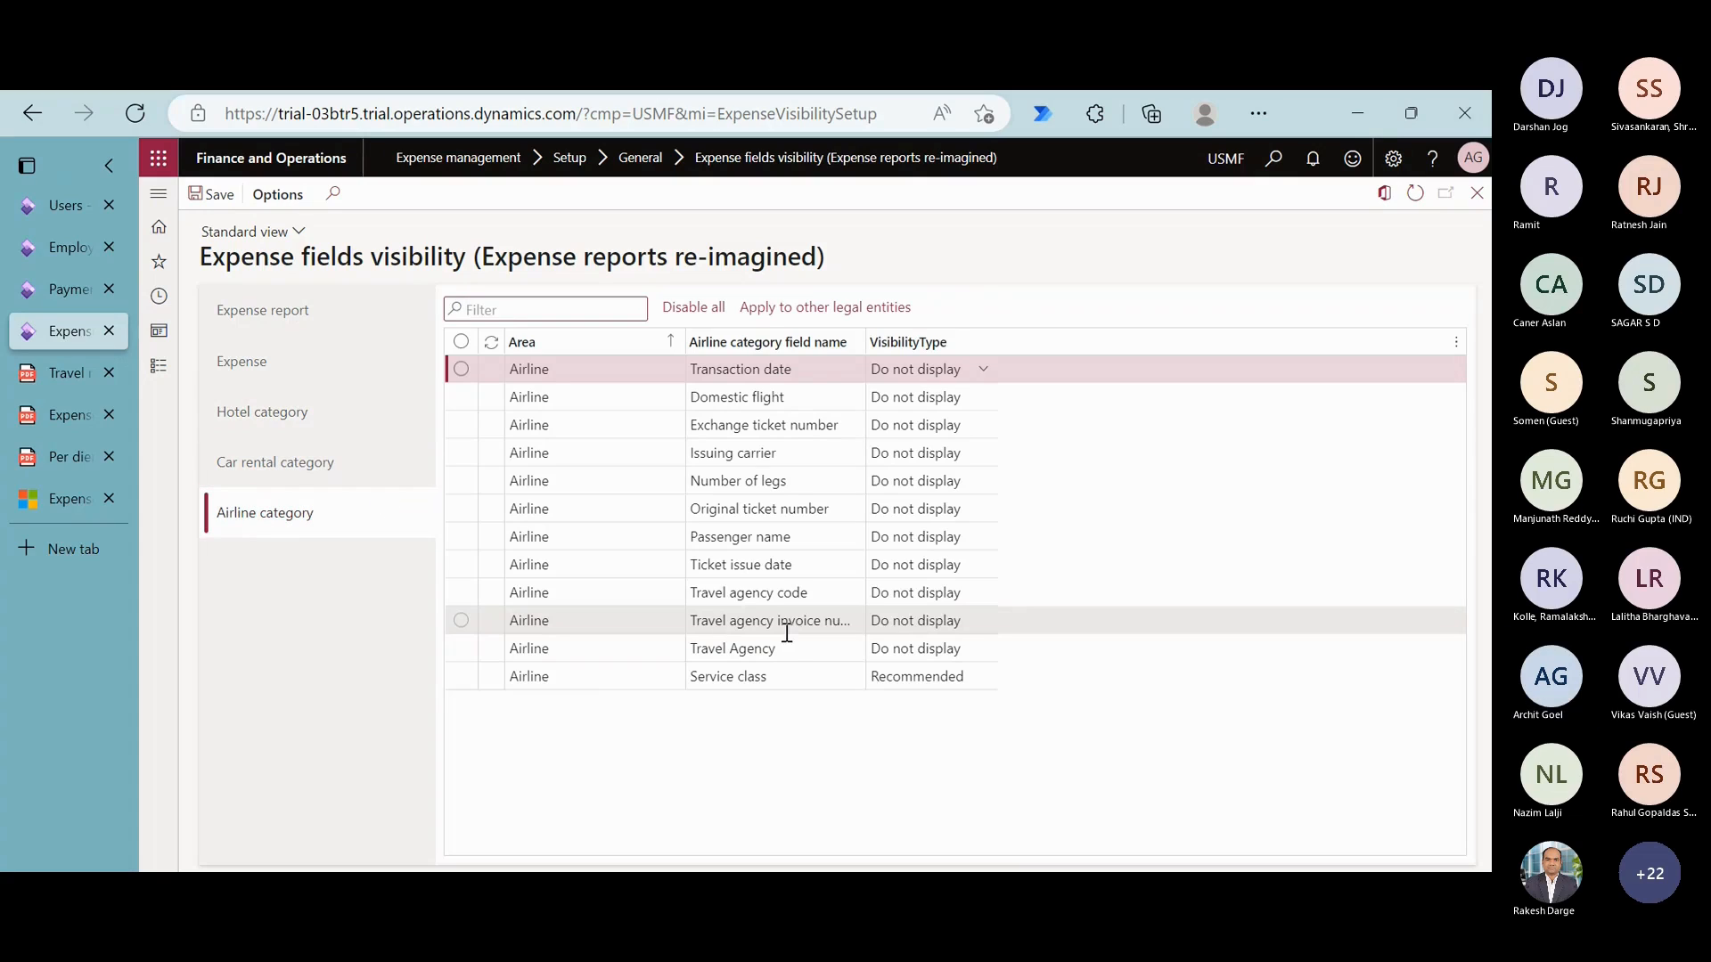
left_click(803, 680)
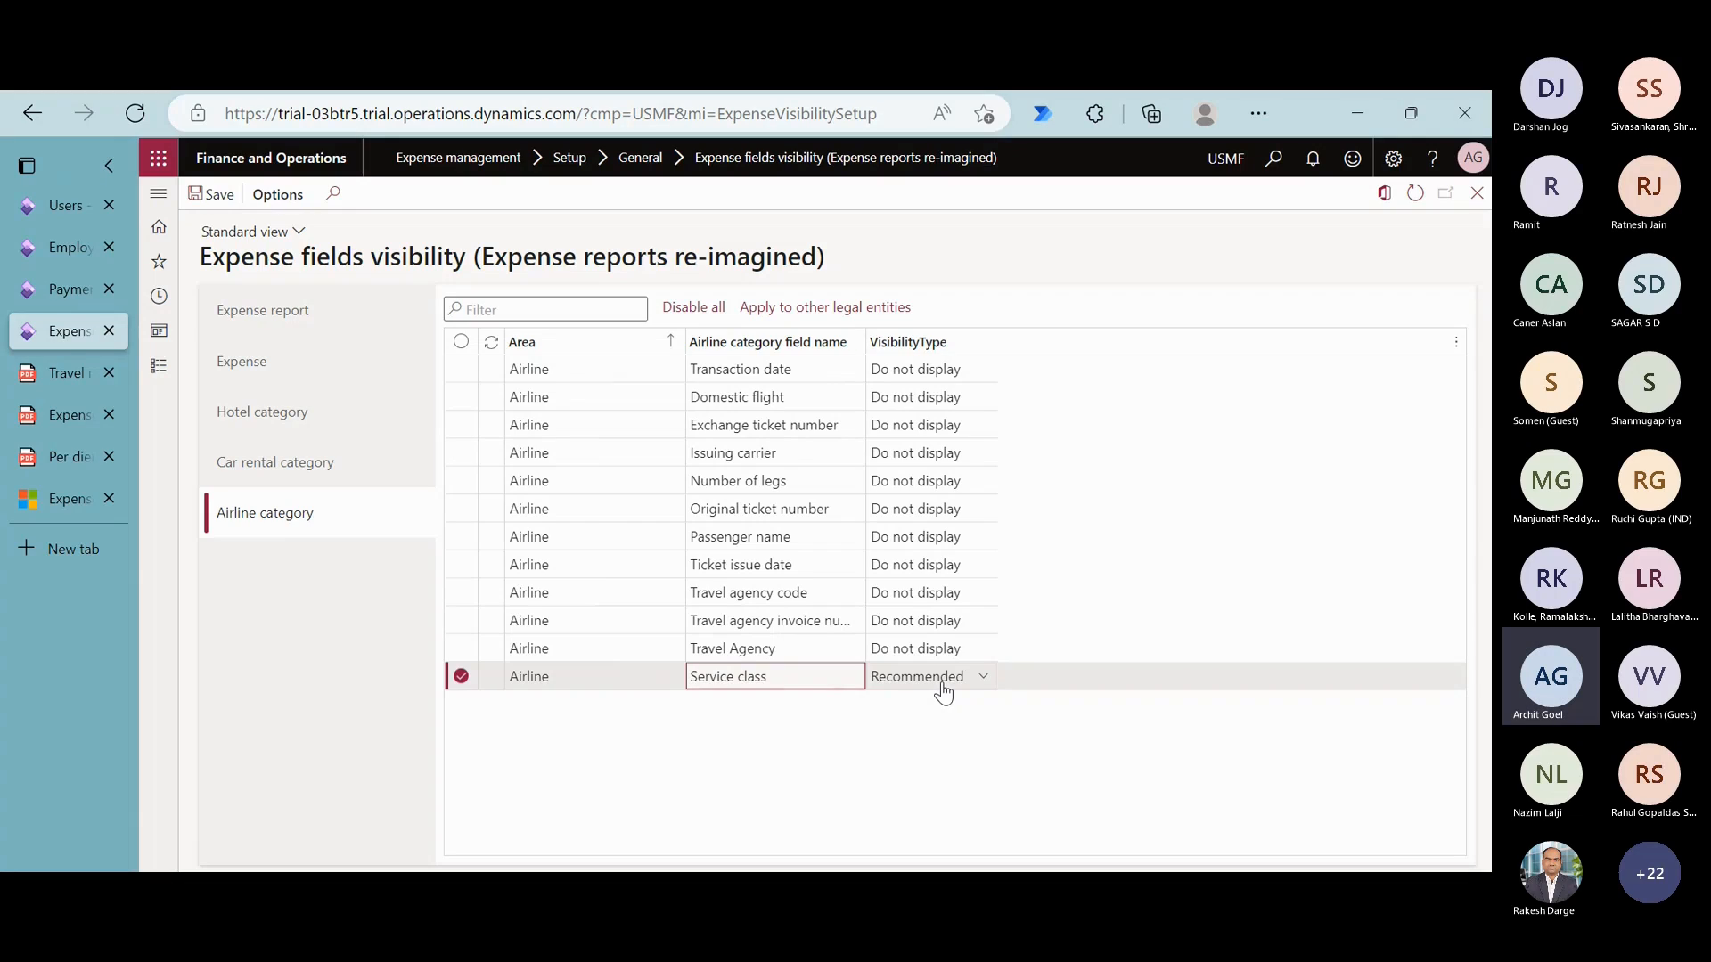
- Revisit the Employees and Payment methods pages, and return to the Calculations and codes options in the Expense management setup
left_click(160, 368)
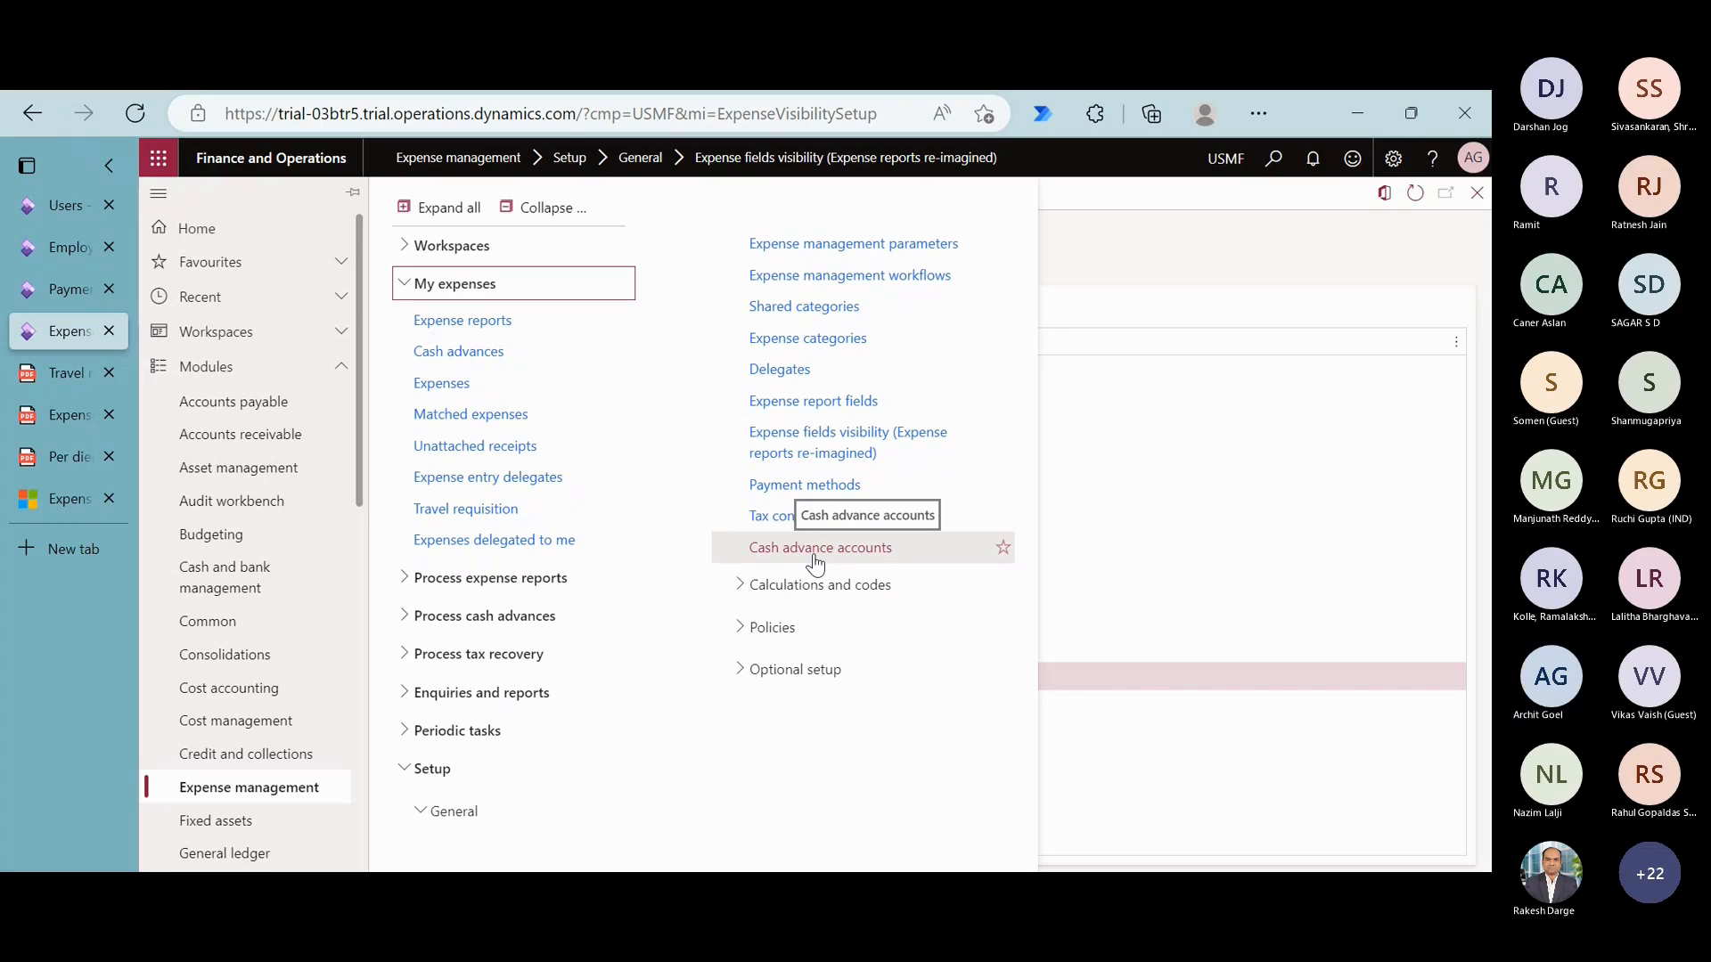
left_click(832, 585)
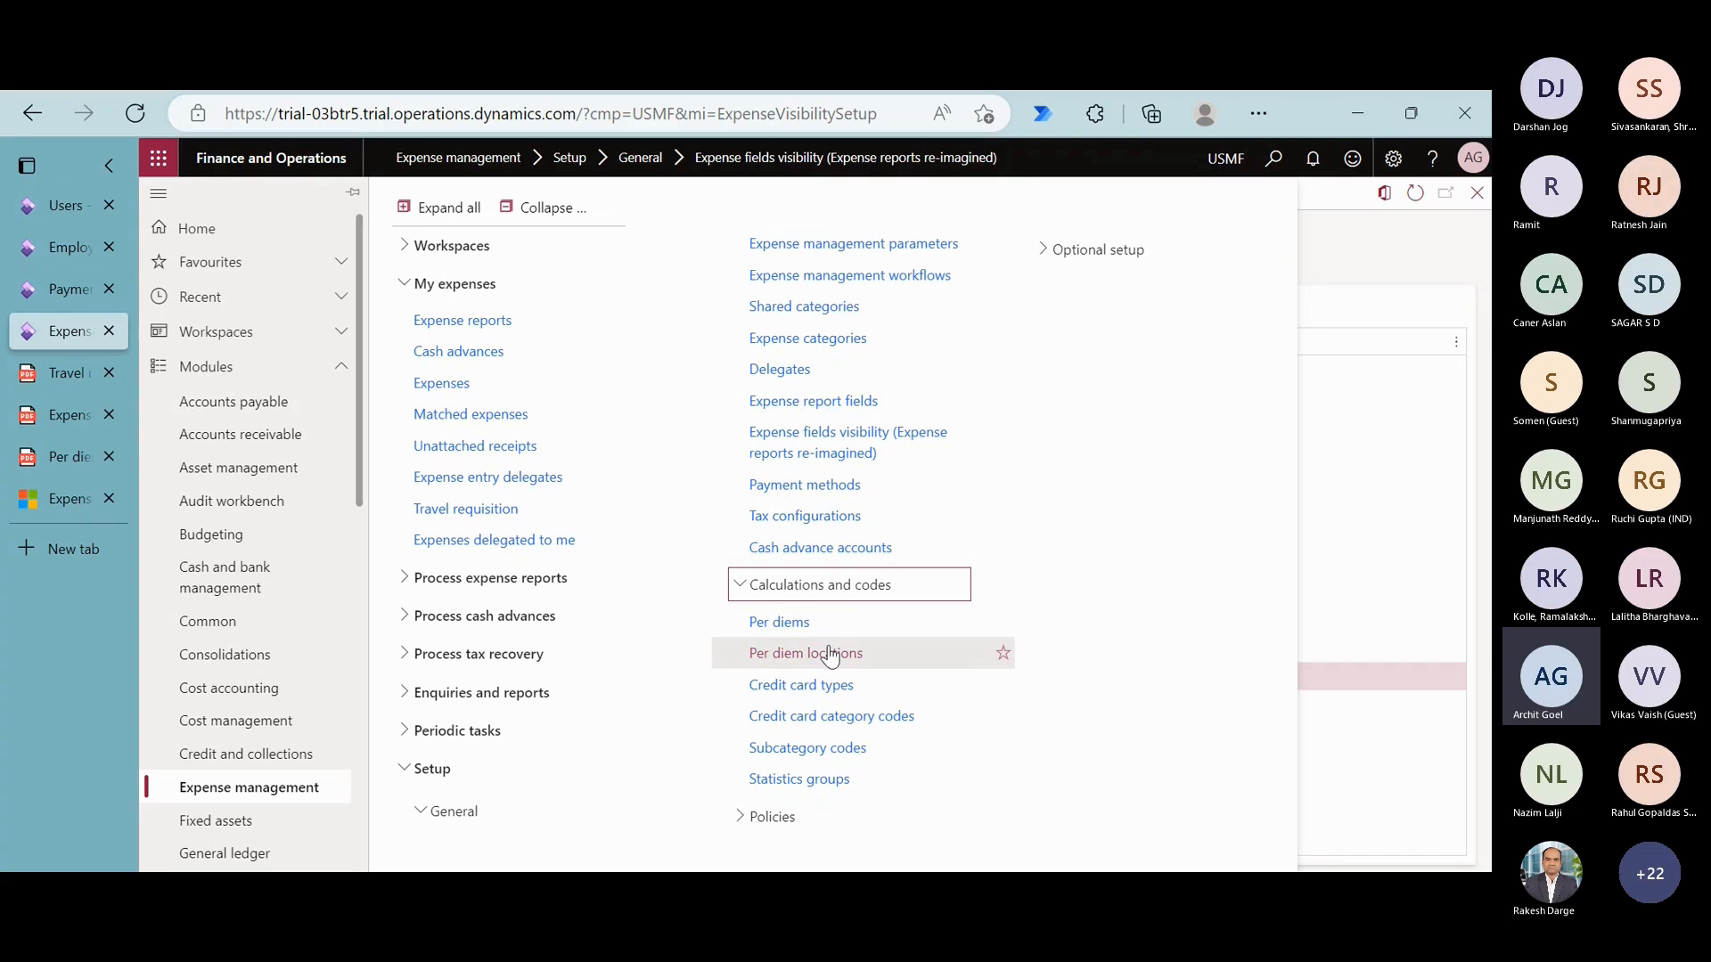
left_click(71, 254)
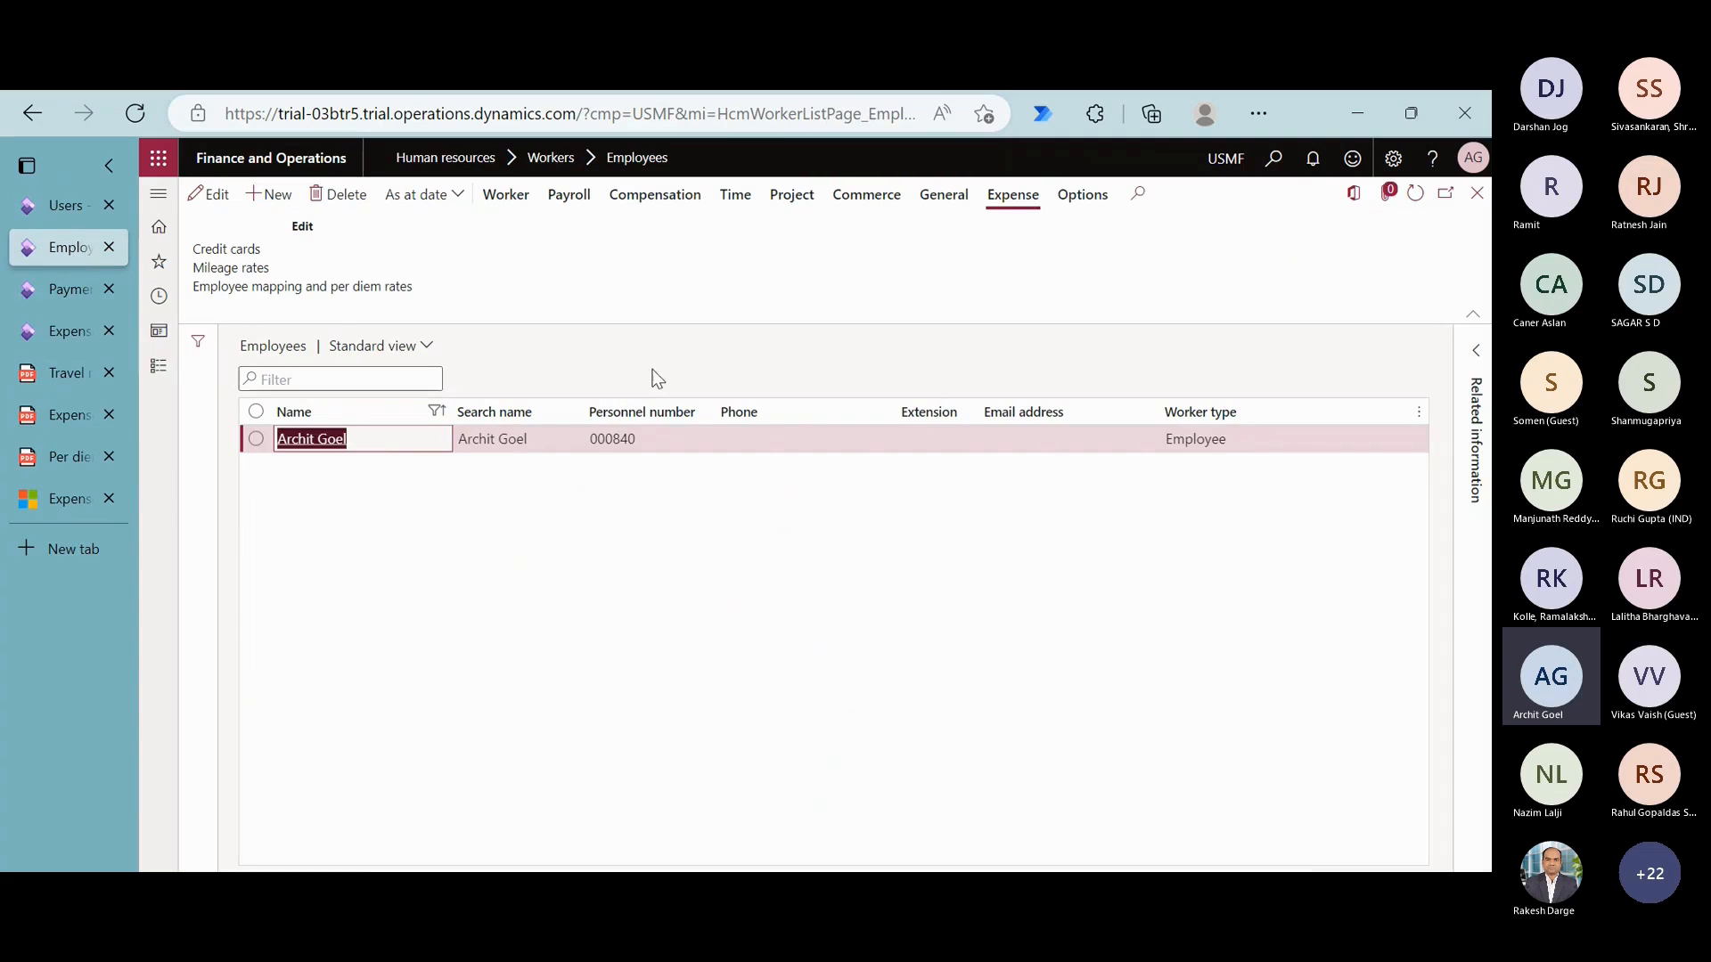
left_click(342, 296)
left_click(69, 300)
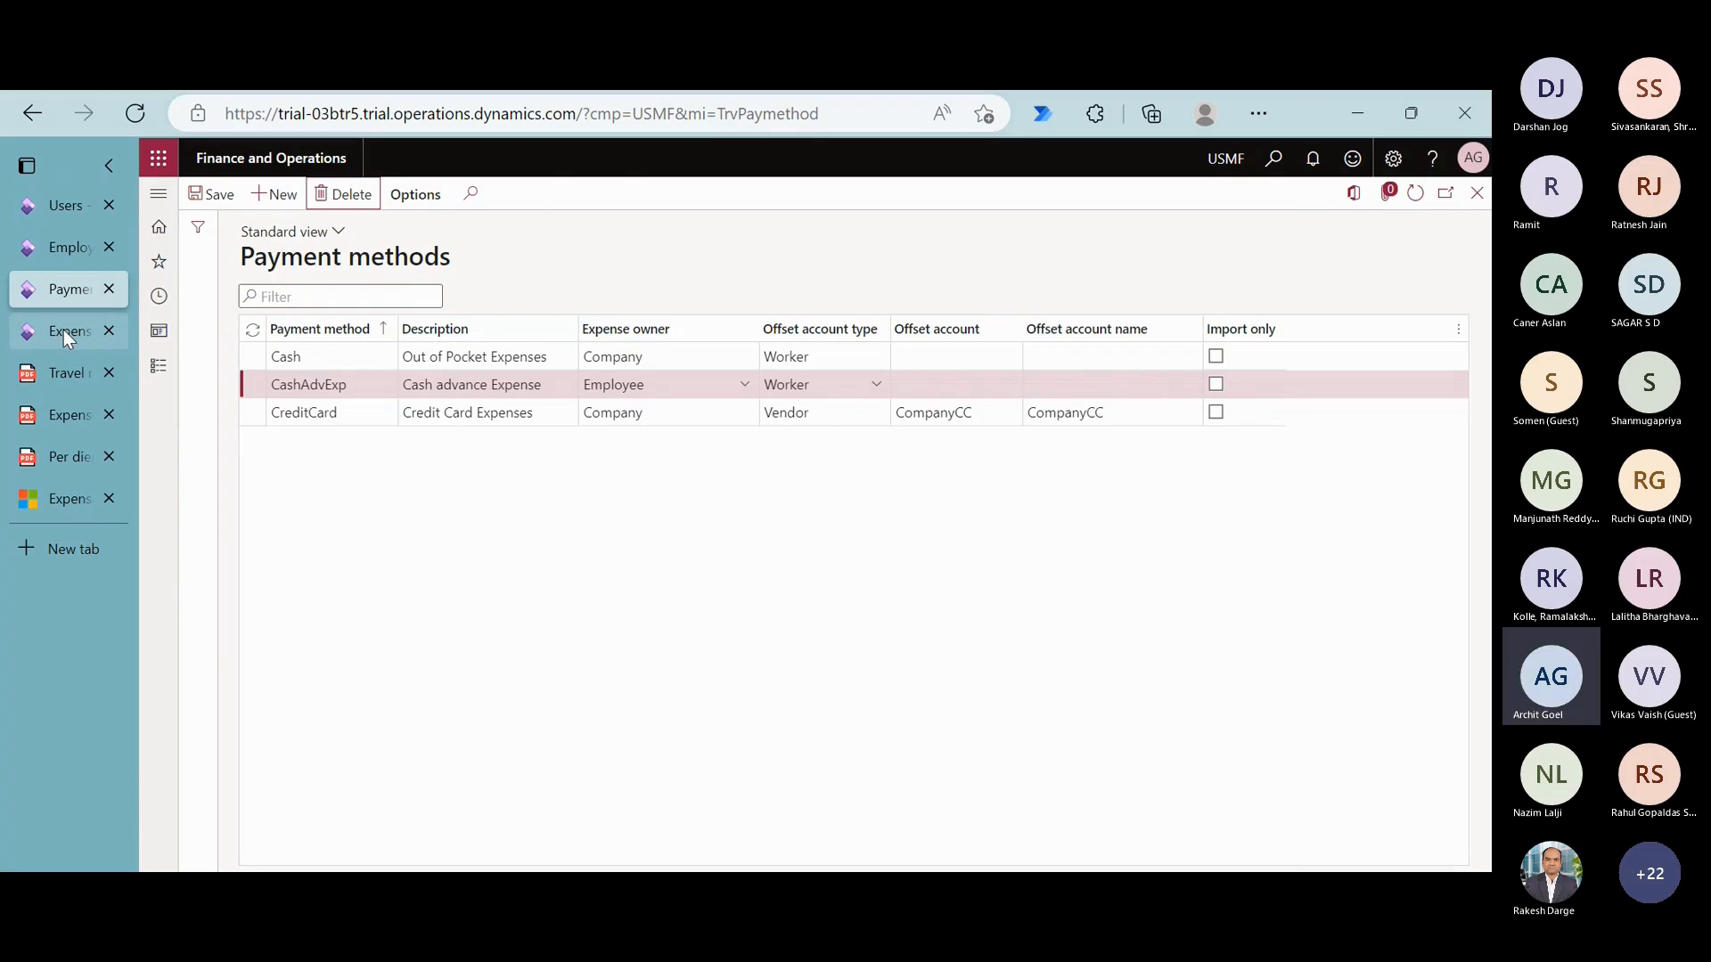
left_click(63, 329)
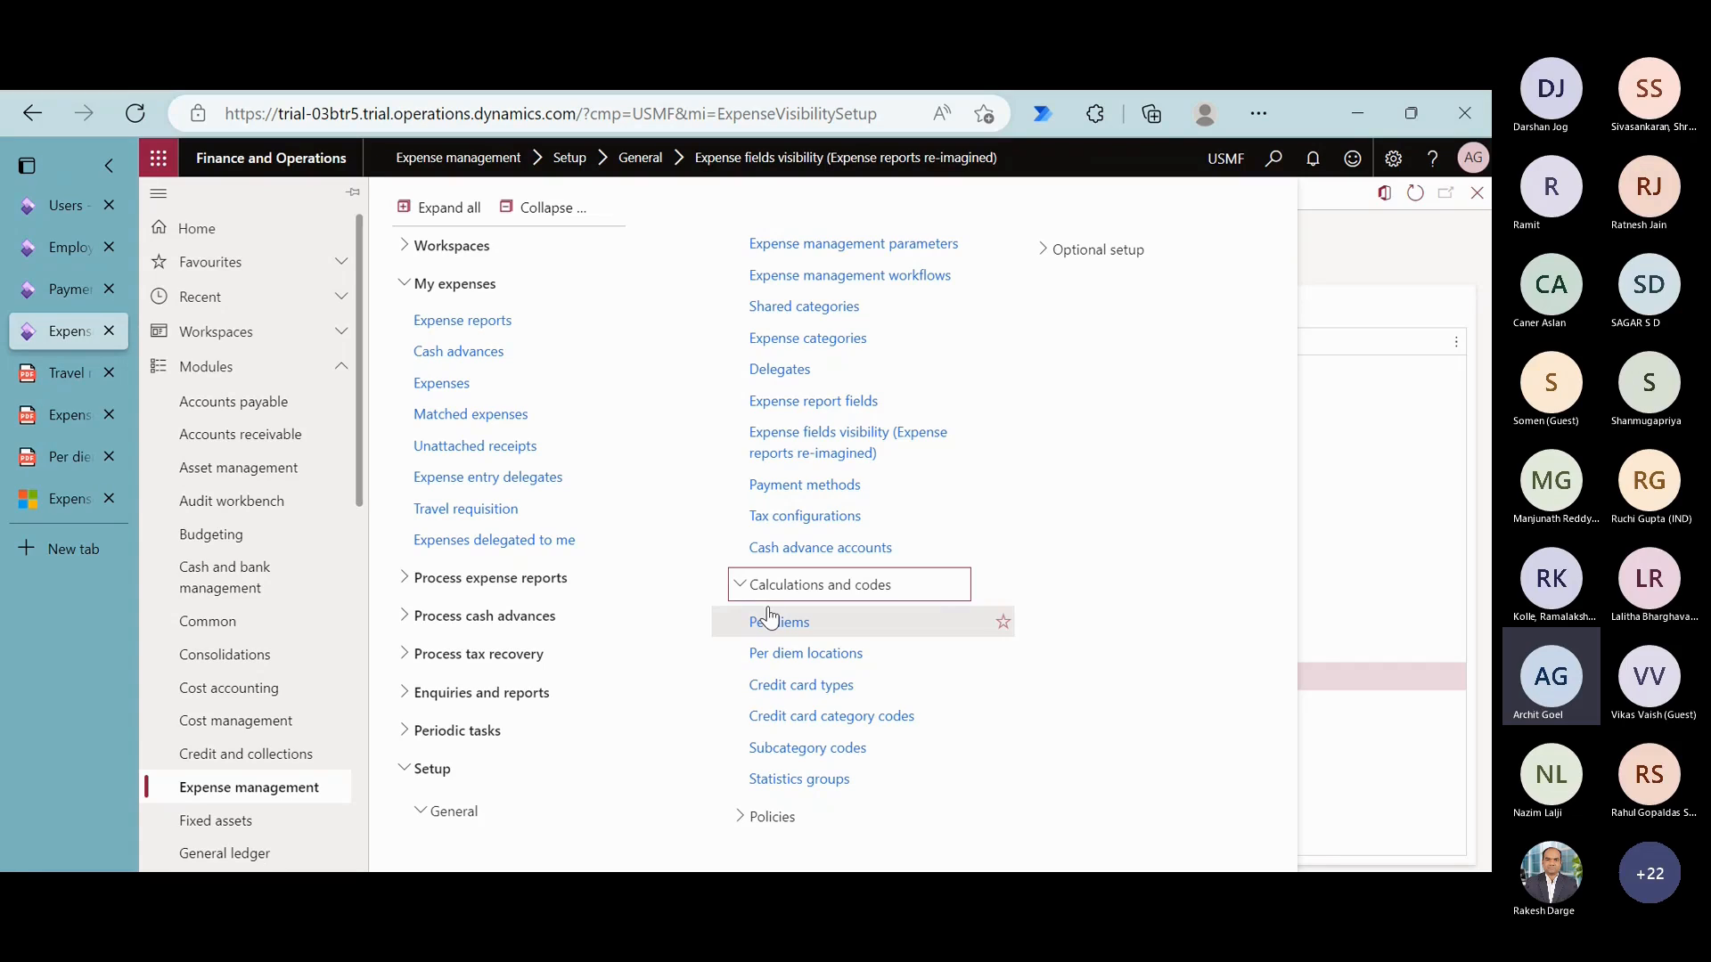
- Examine the per diem locations, including AUS-Grade 2, and the per diem amounts for AUS-Grade 1
left_click(802, 654)
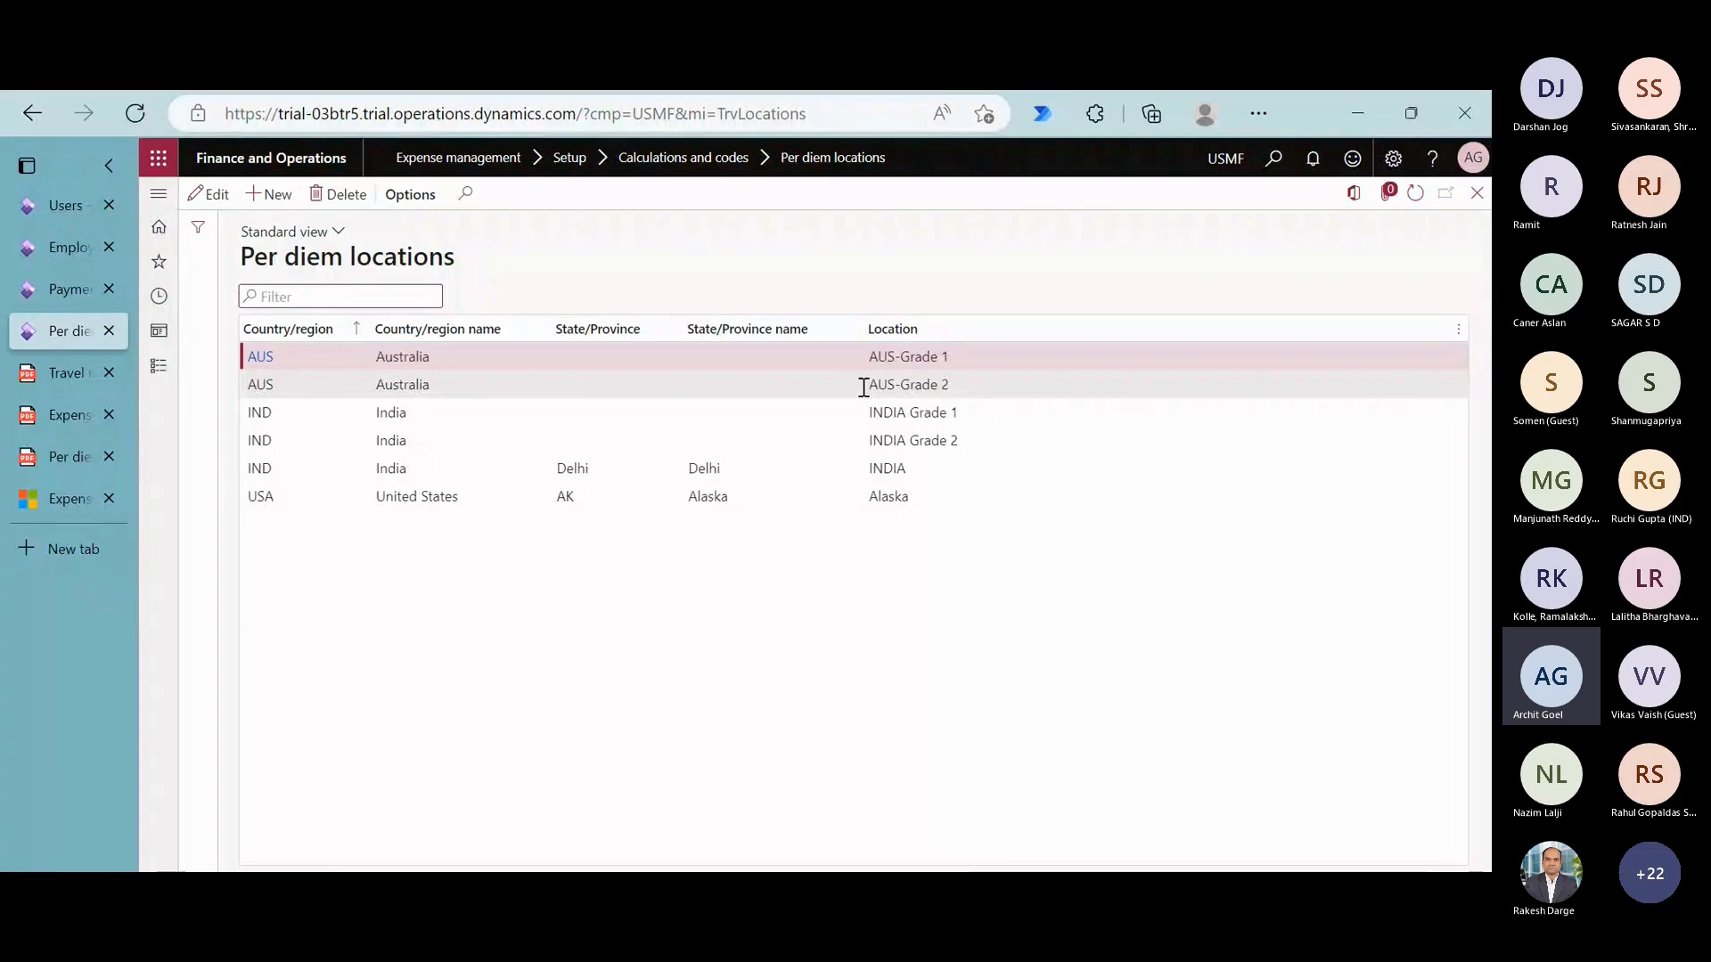
left_click(967, 385)
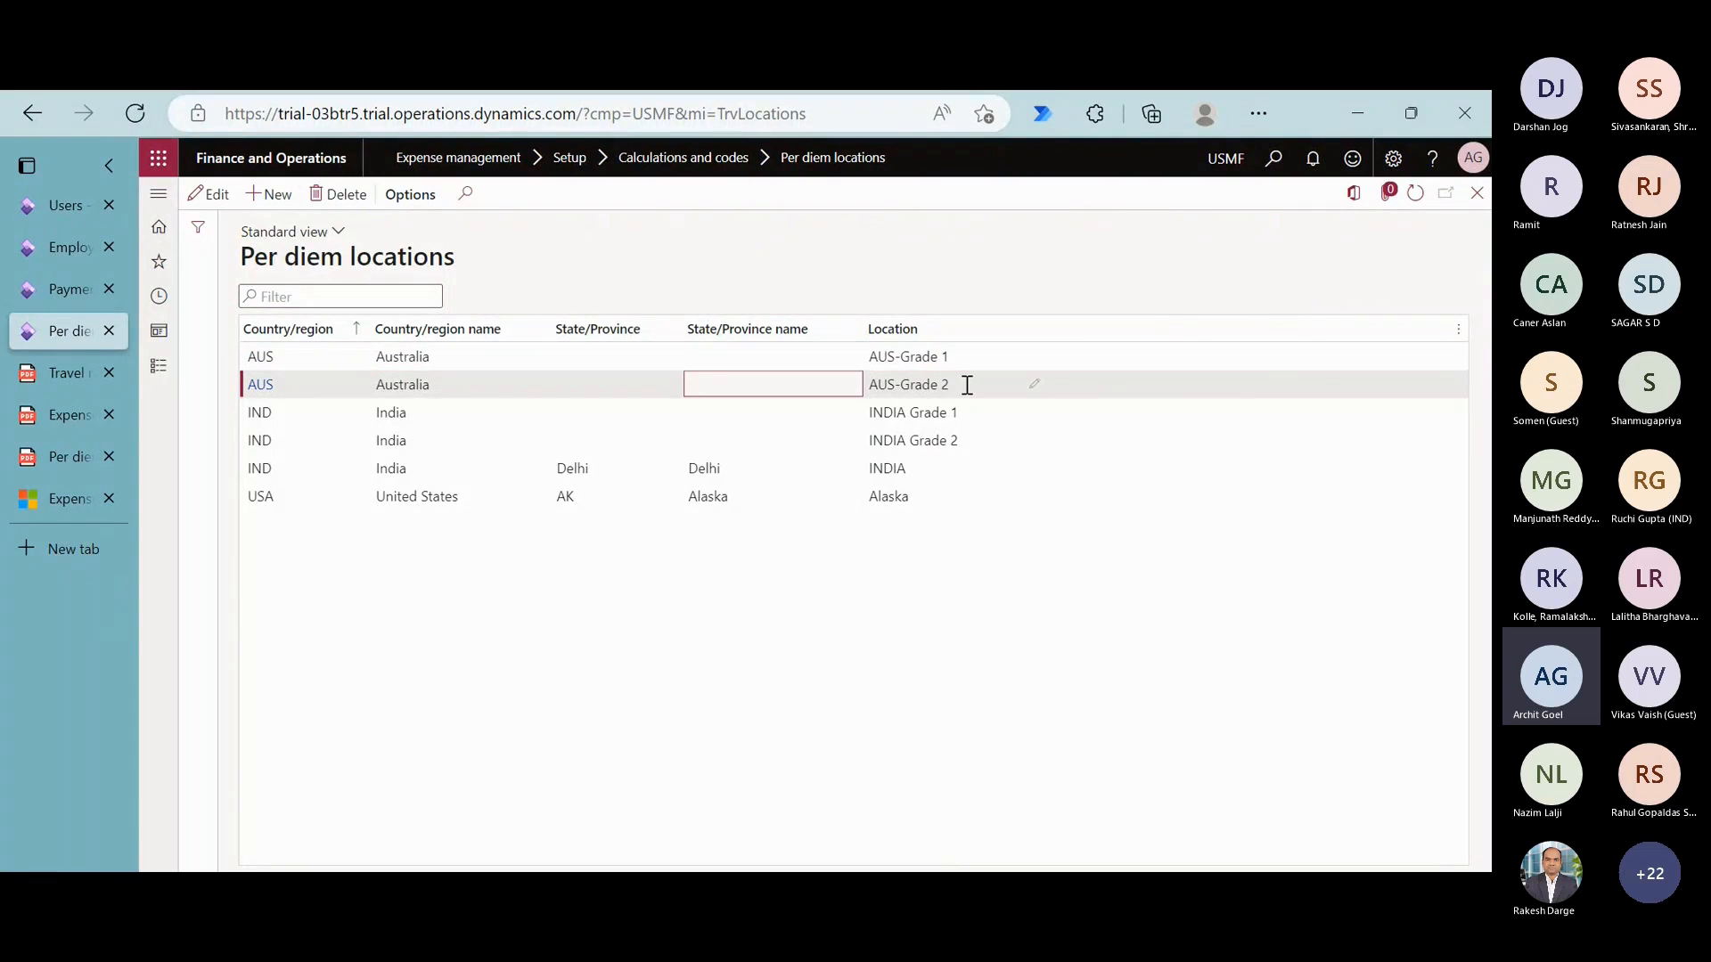
left_click(160, 368)
left_click(860, 632)
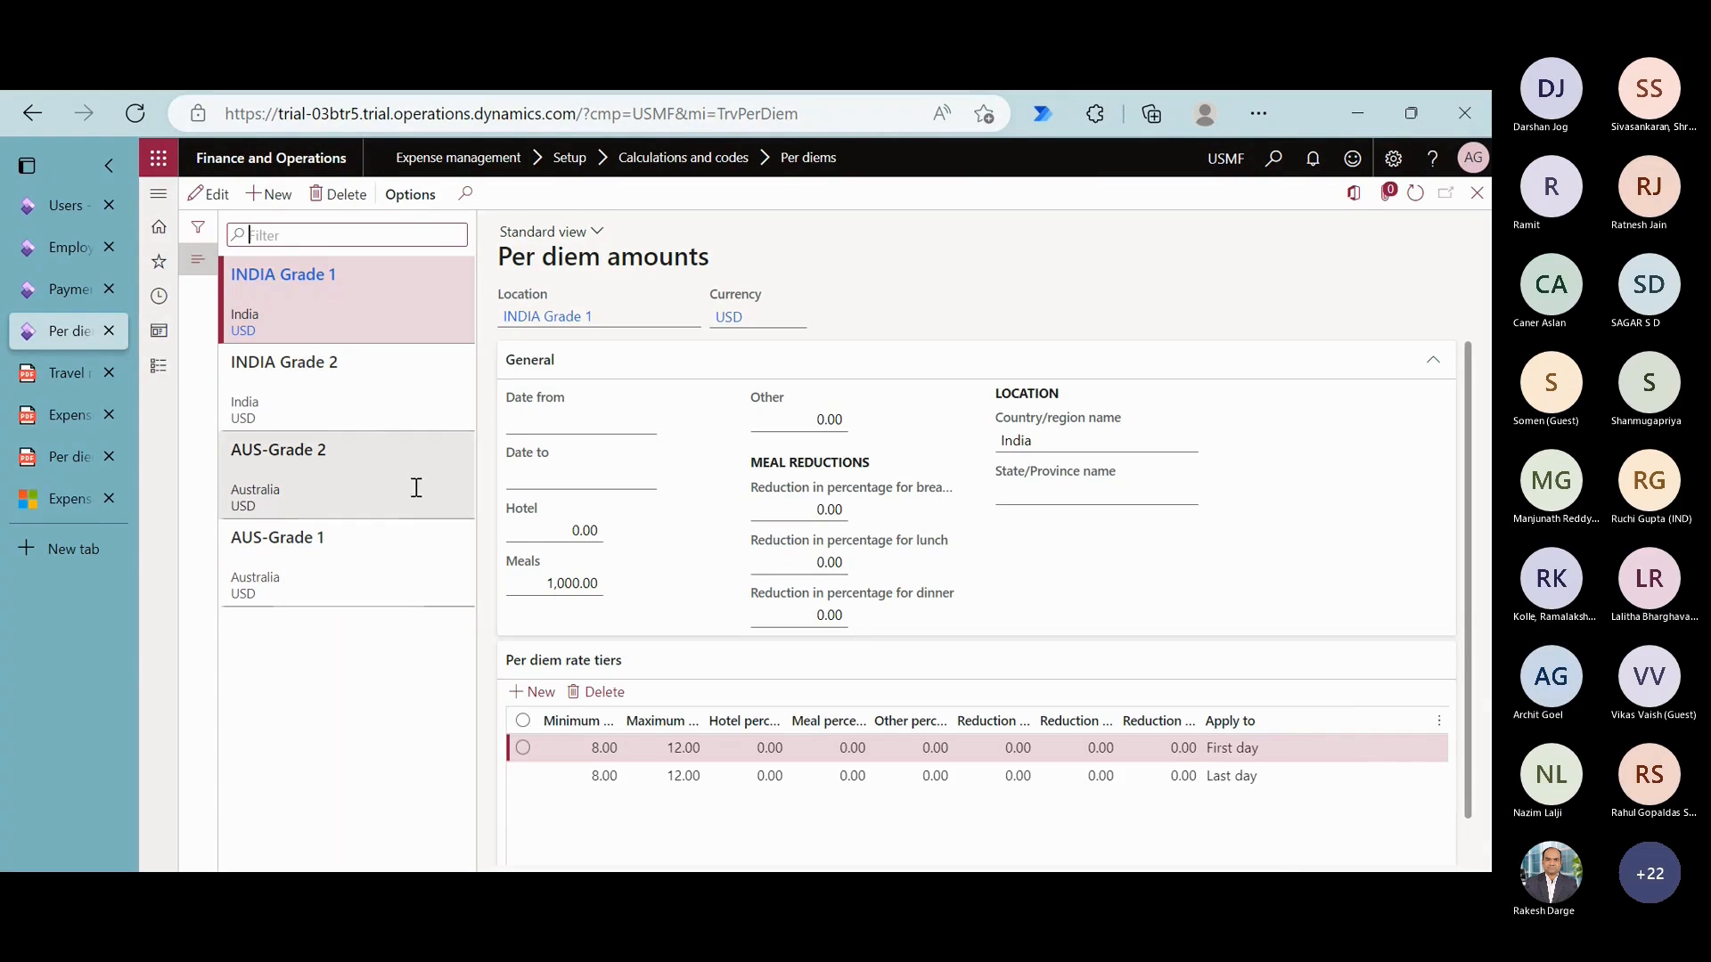
left_click(407, 555)
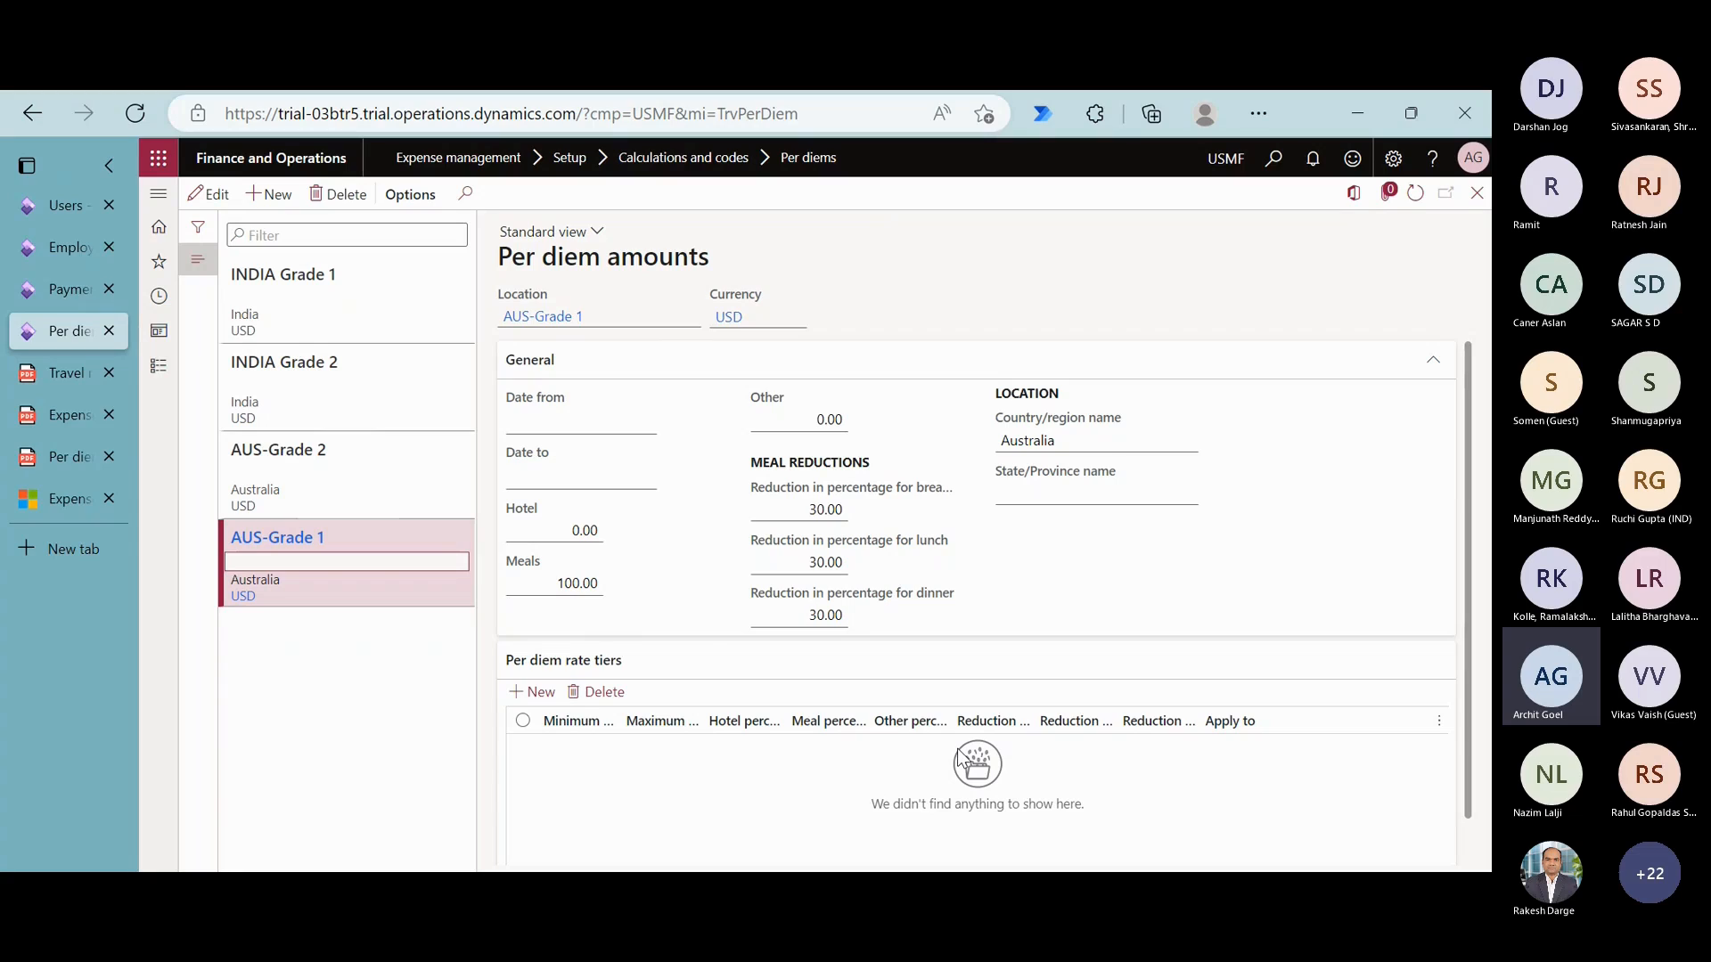
- Open USMF Policy from the expense report policies and expand its policy rules
left_click(159, 376)
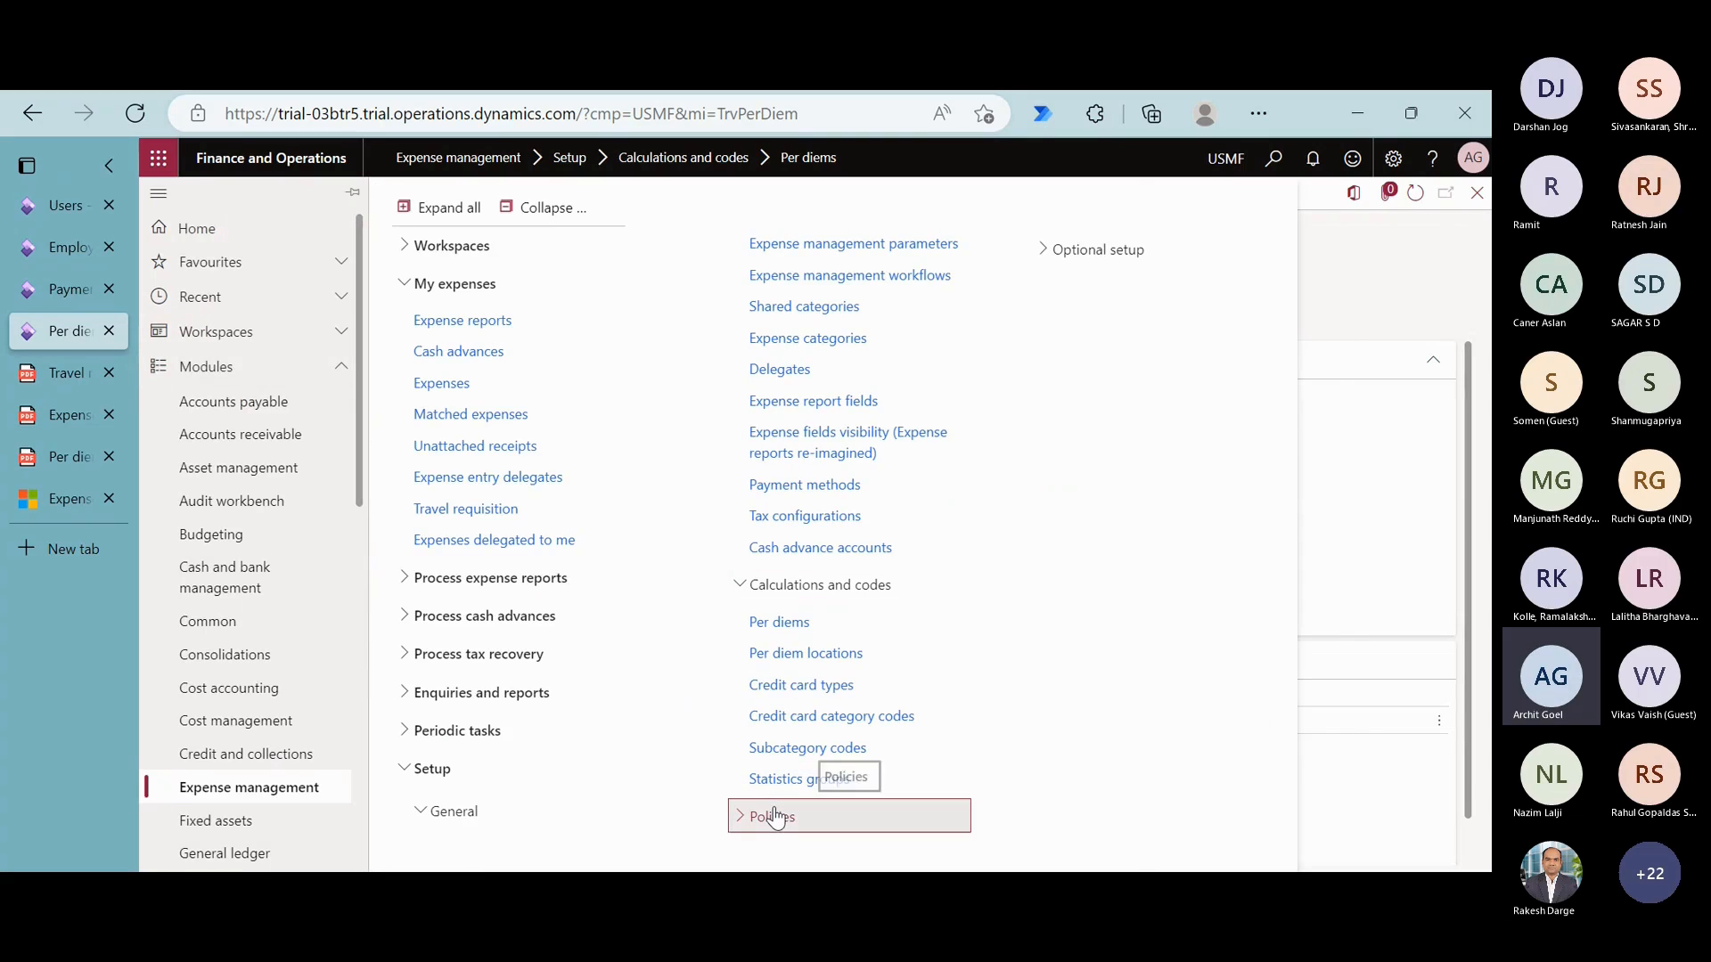
left_click(773, 814)
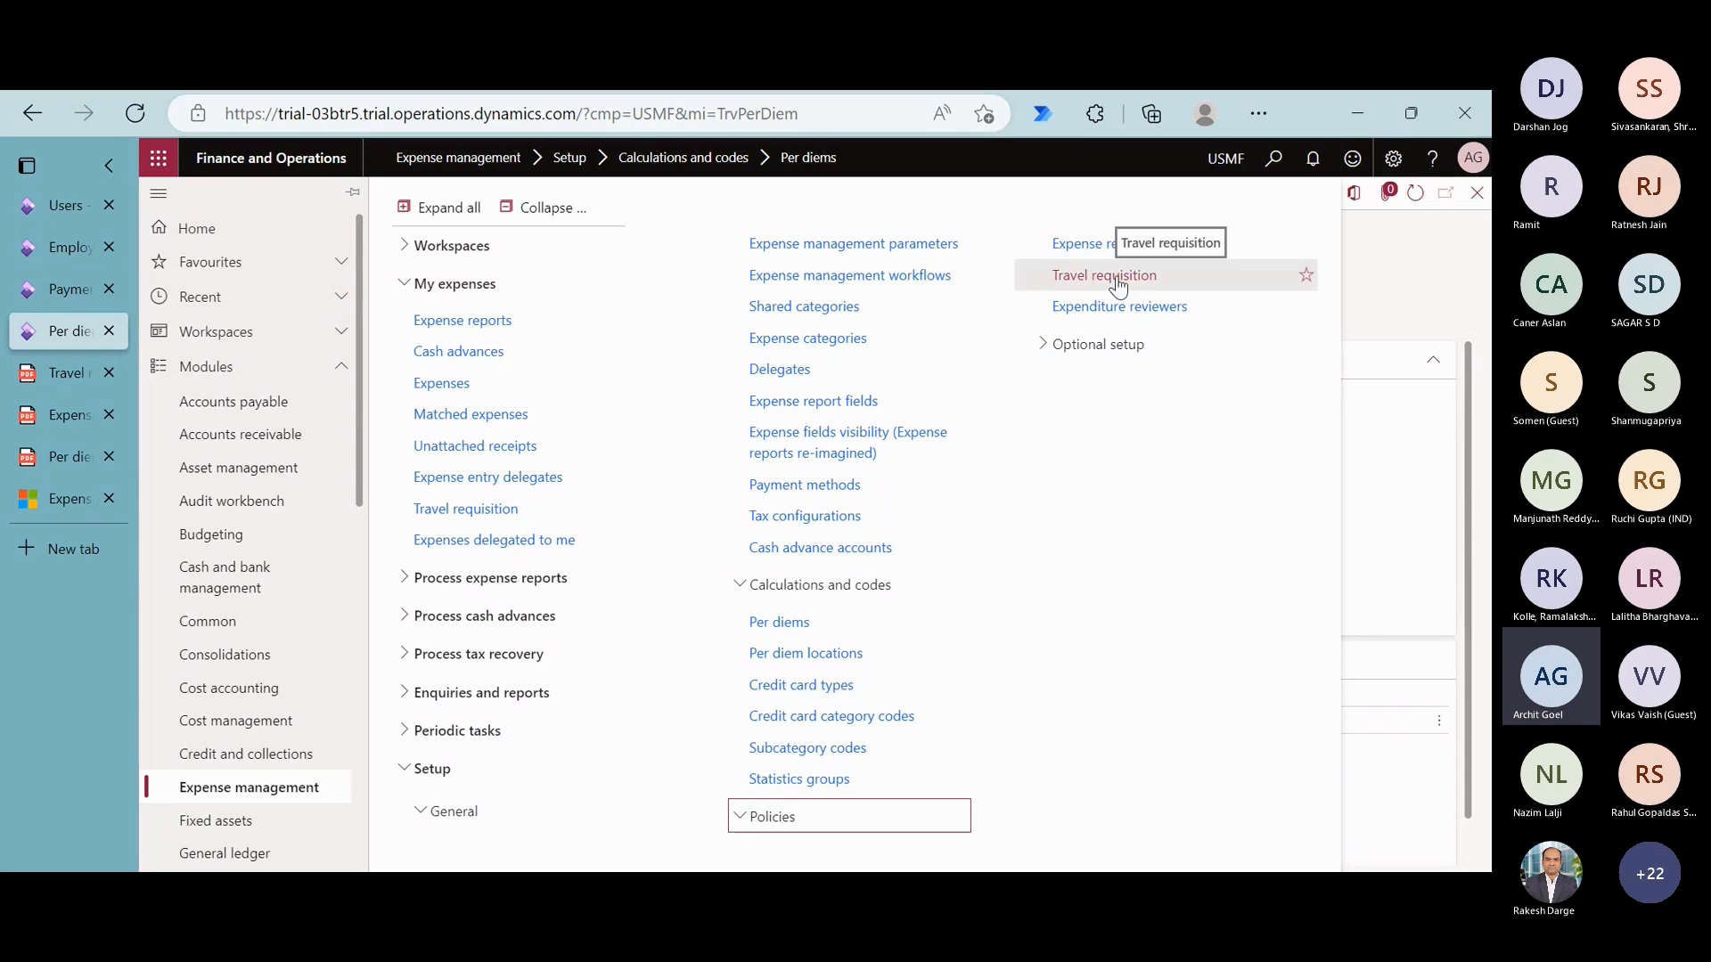
left_click(1087, 254)
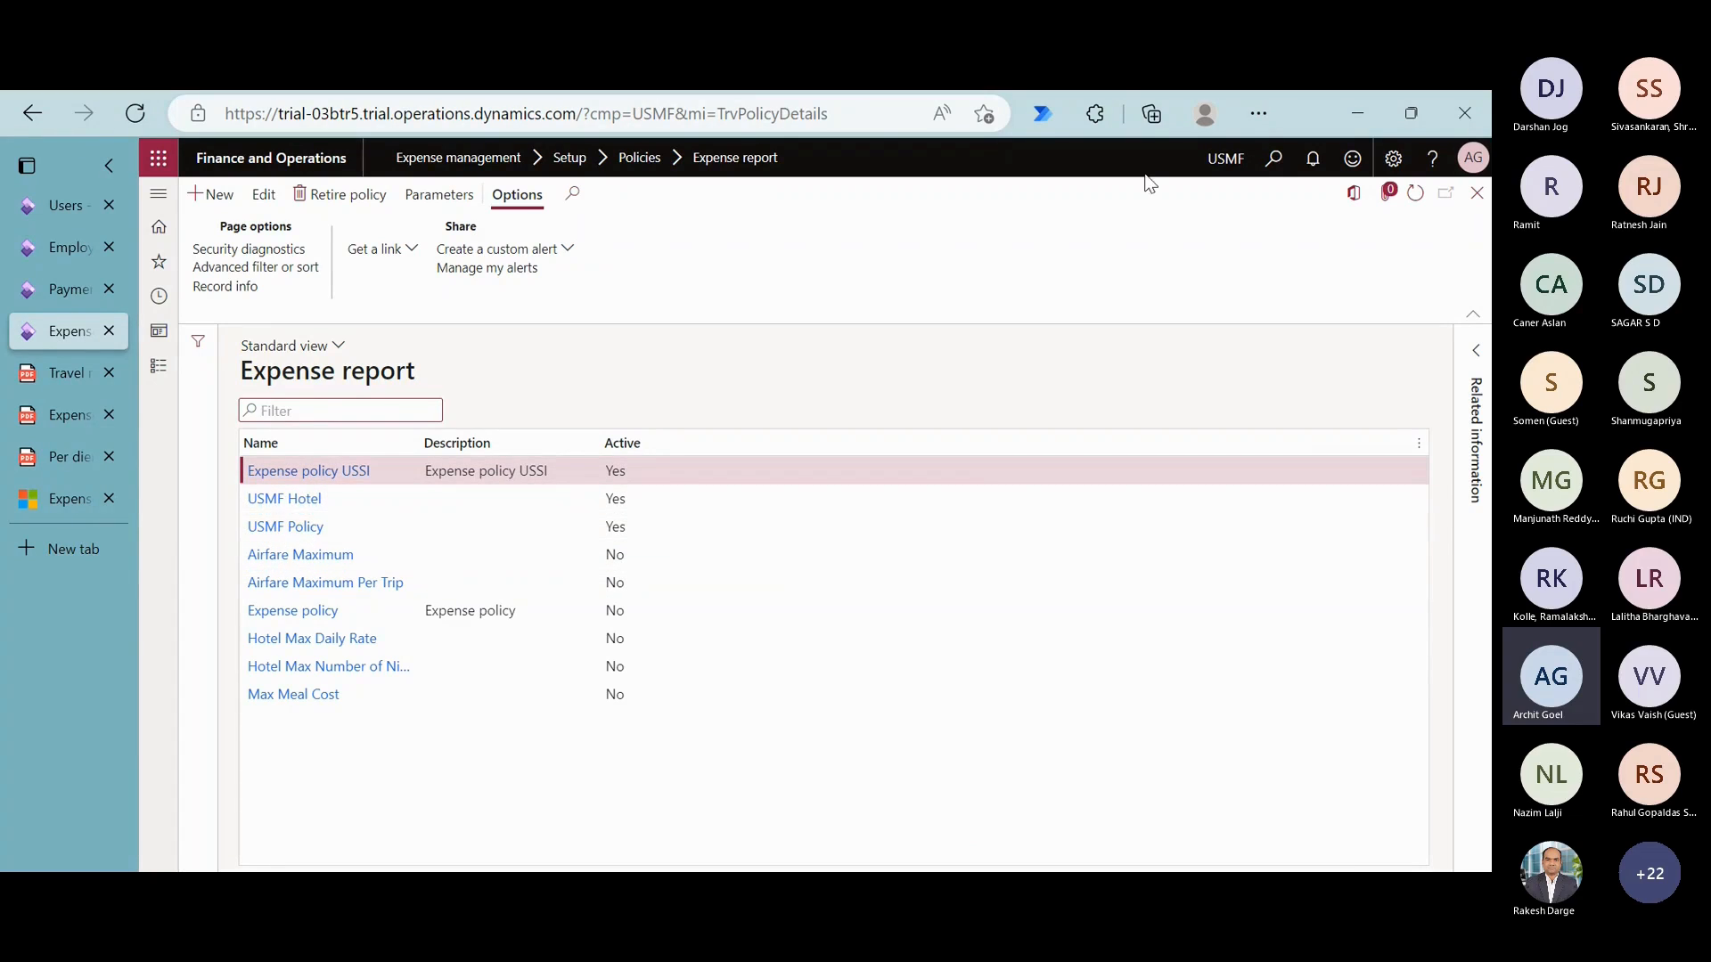
left_click(300, 533)
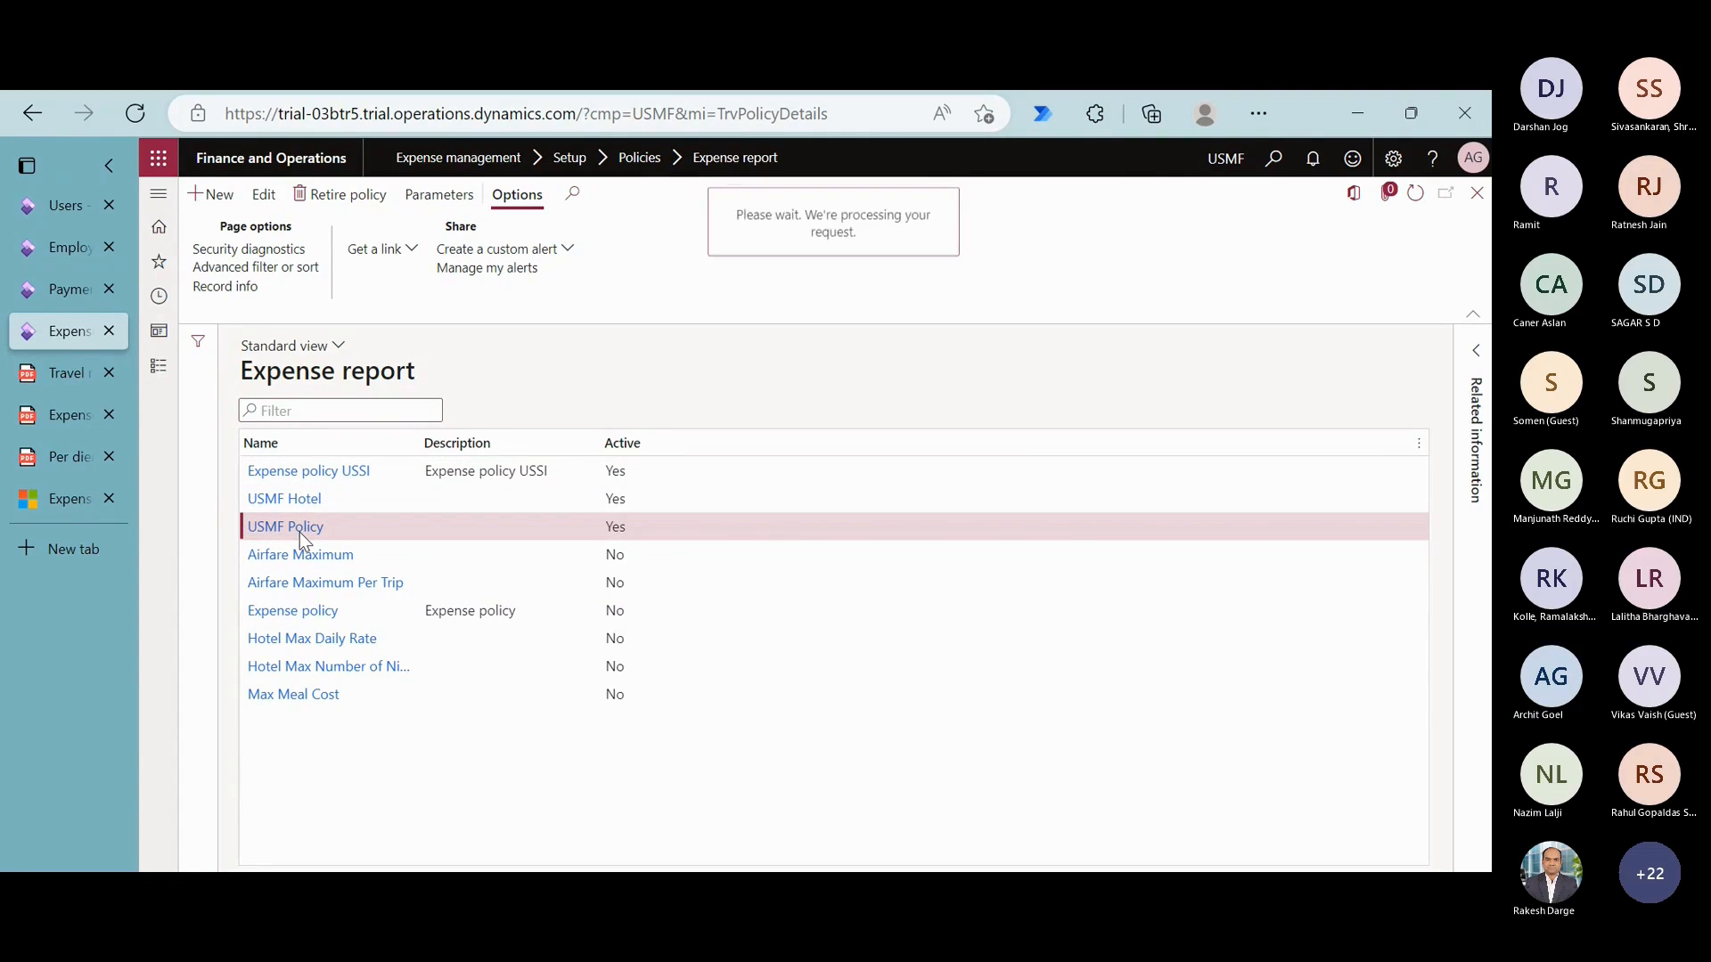
left_click(368, 680)
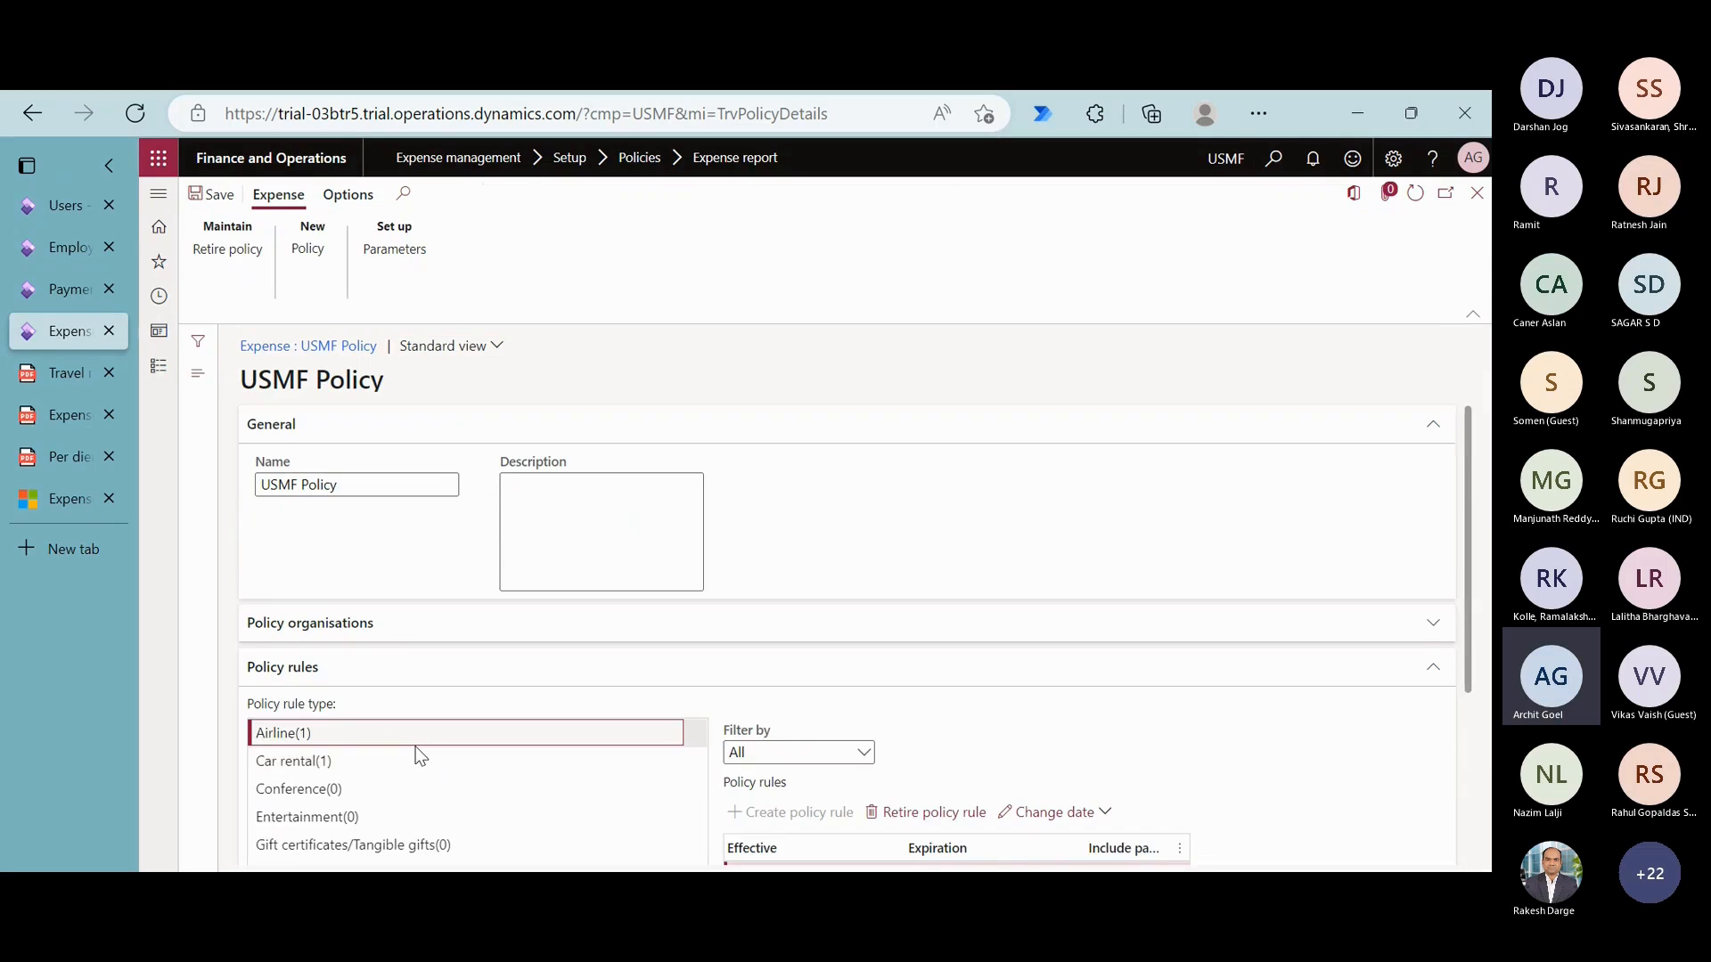
- Open the airline policy rule effective 1/1/2022, examine its conditions and justification text, and return to USMF Policy
scroll(417, 750, "down", 2)
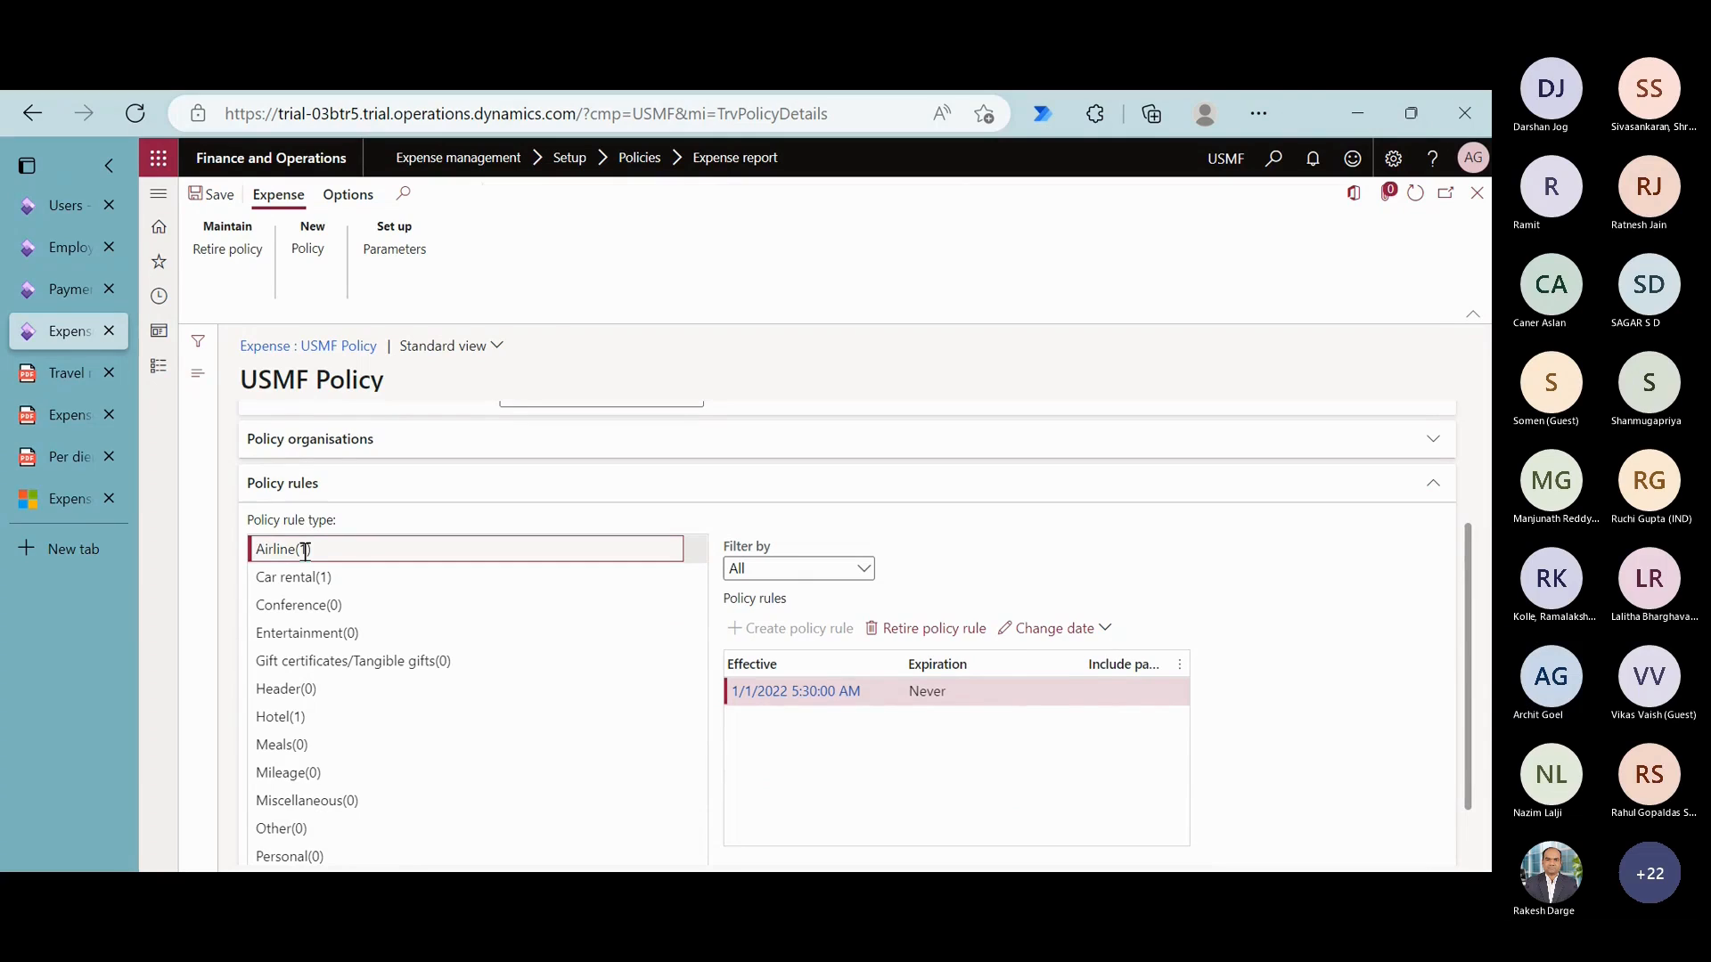
left_click(803, 694)
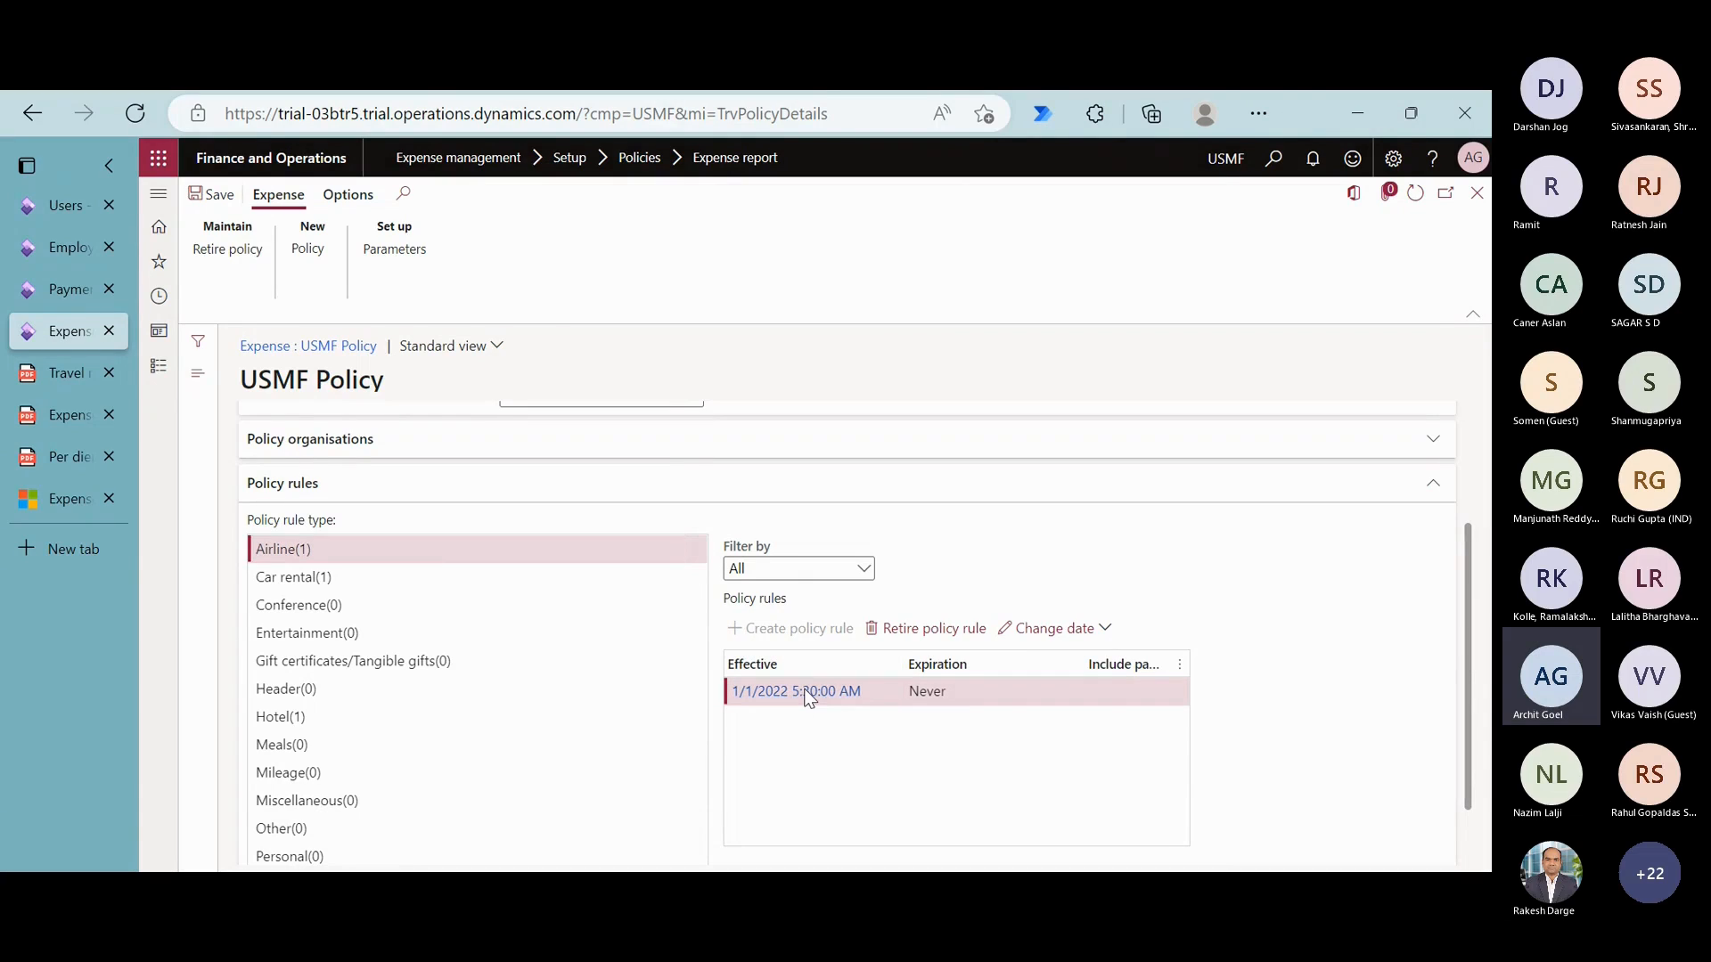
left_click(804, 692)
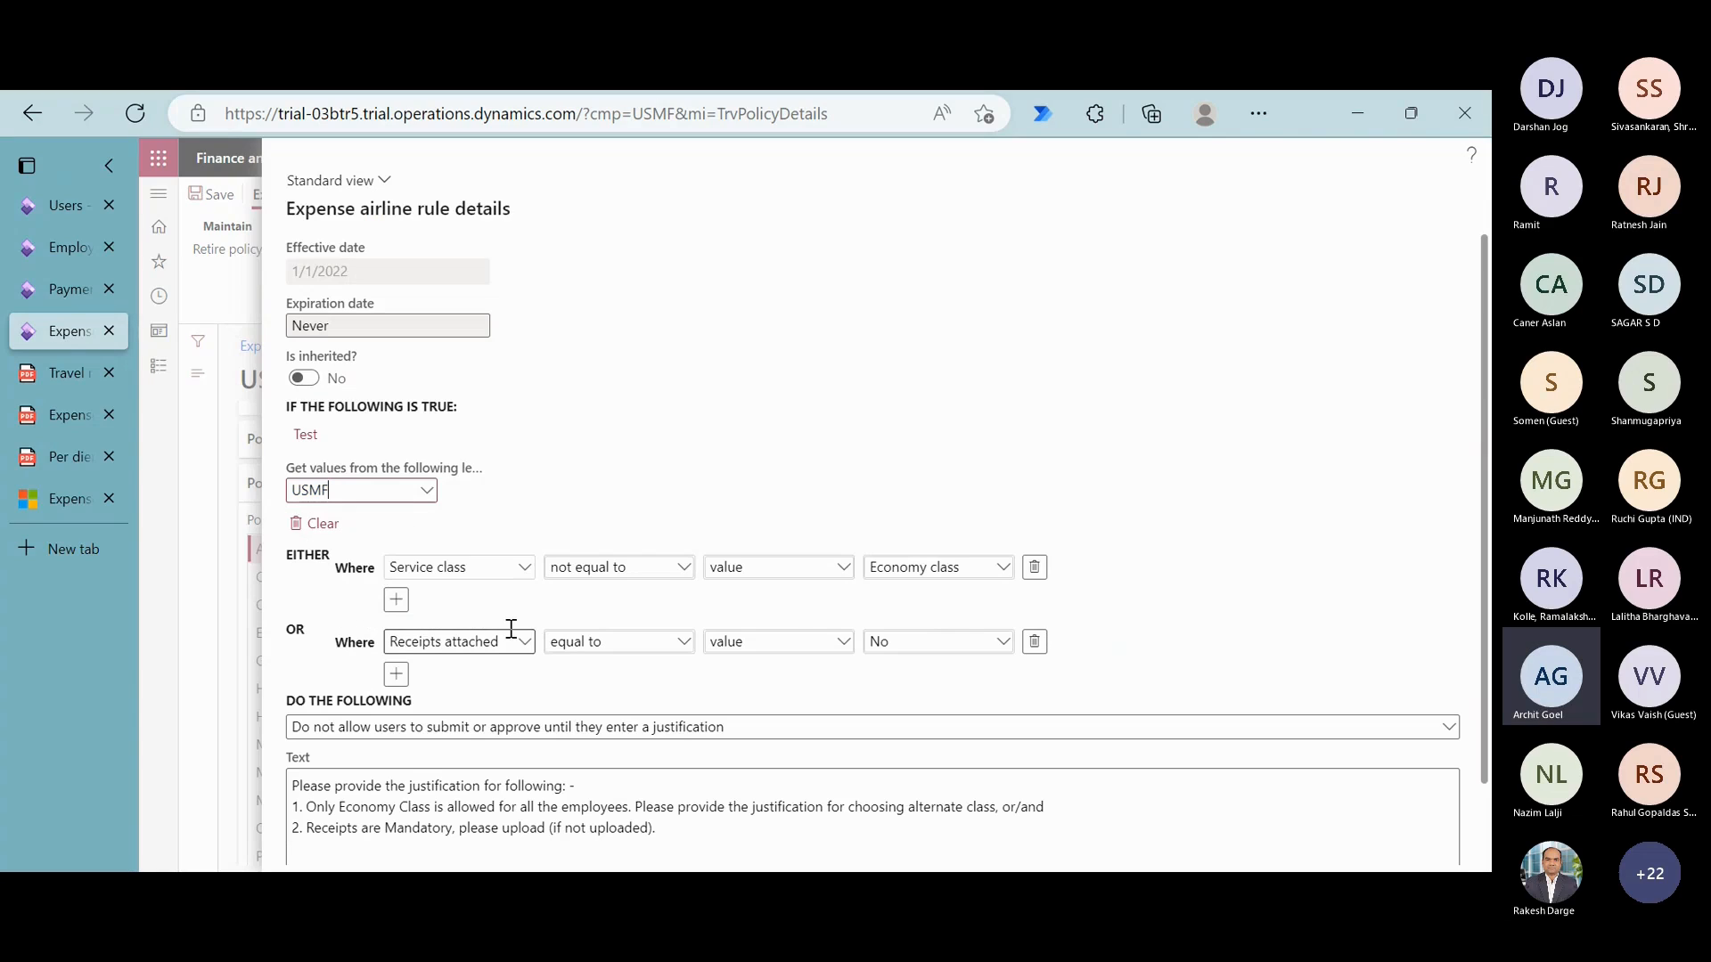
key("Escape")
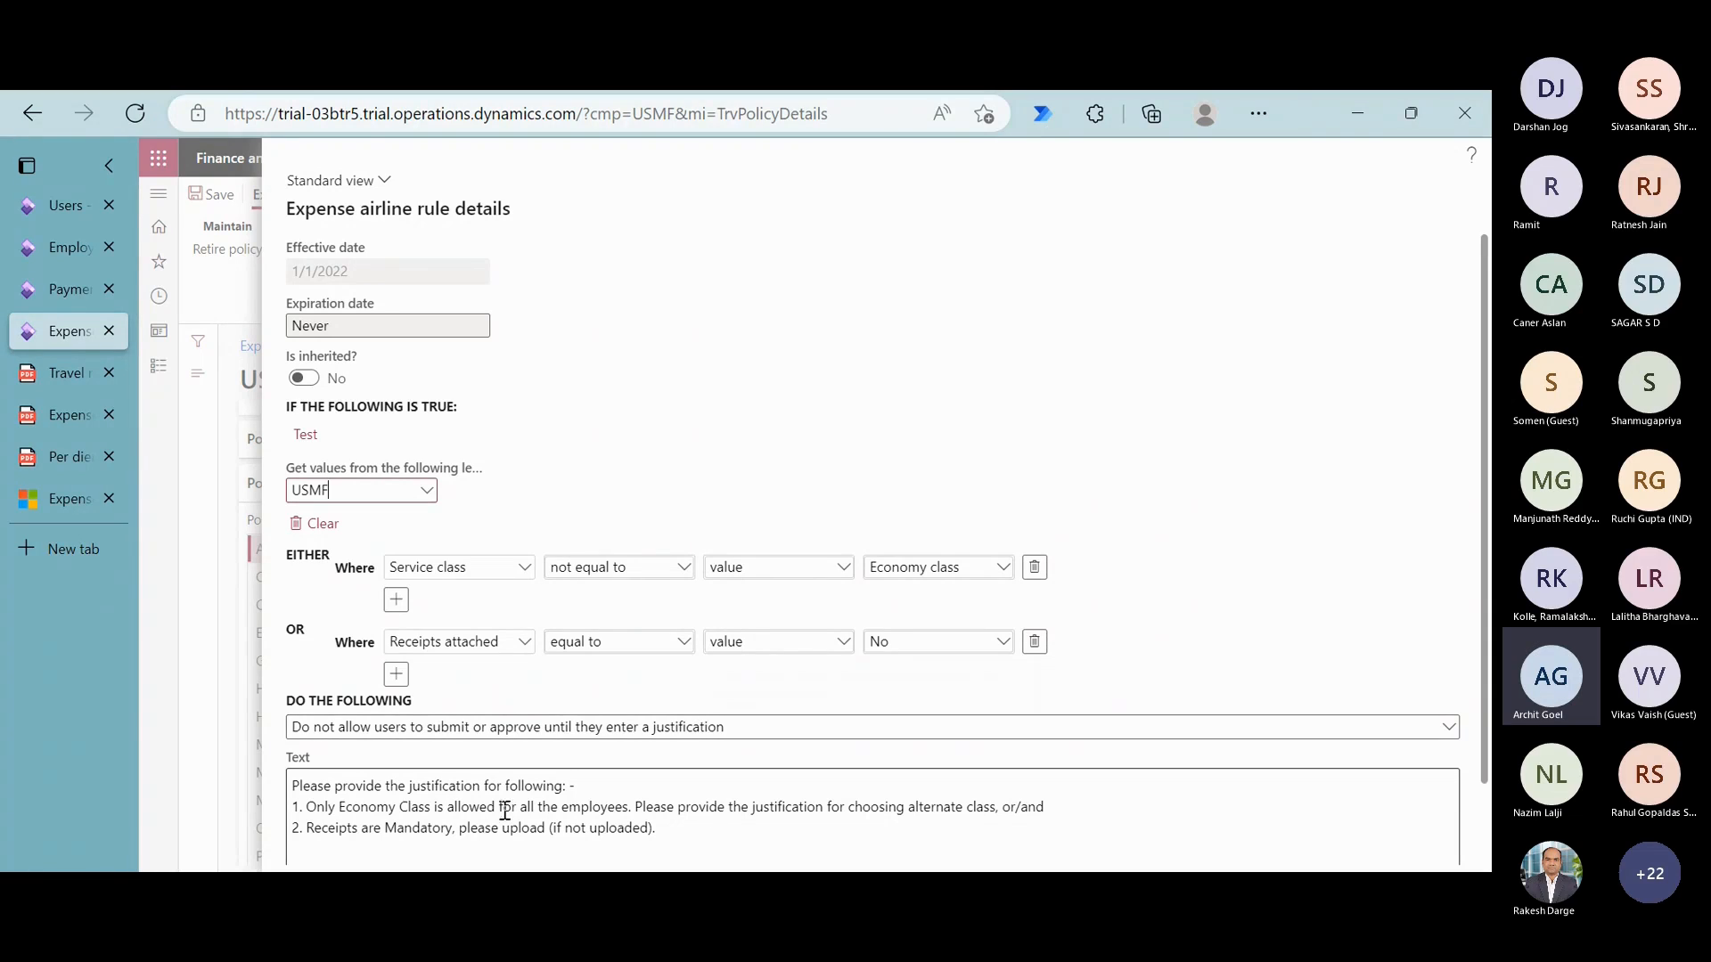
left_click_drag(298, 788, 688, 836)
scroll(688, 835, "down", 1)
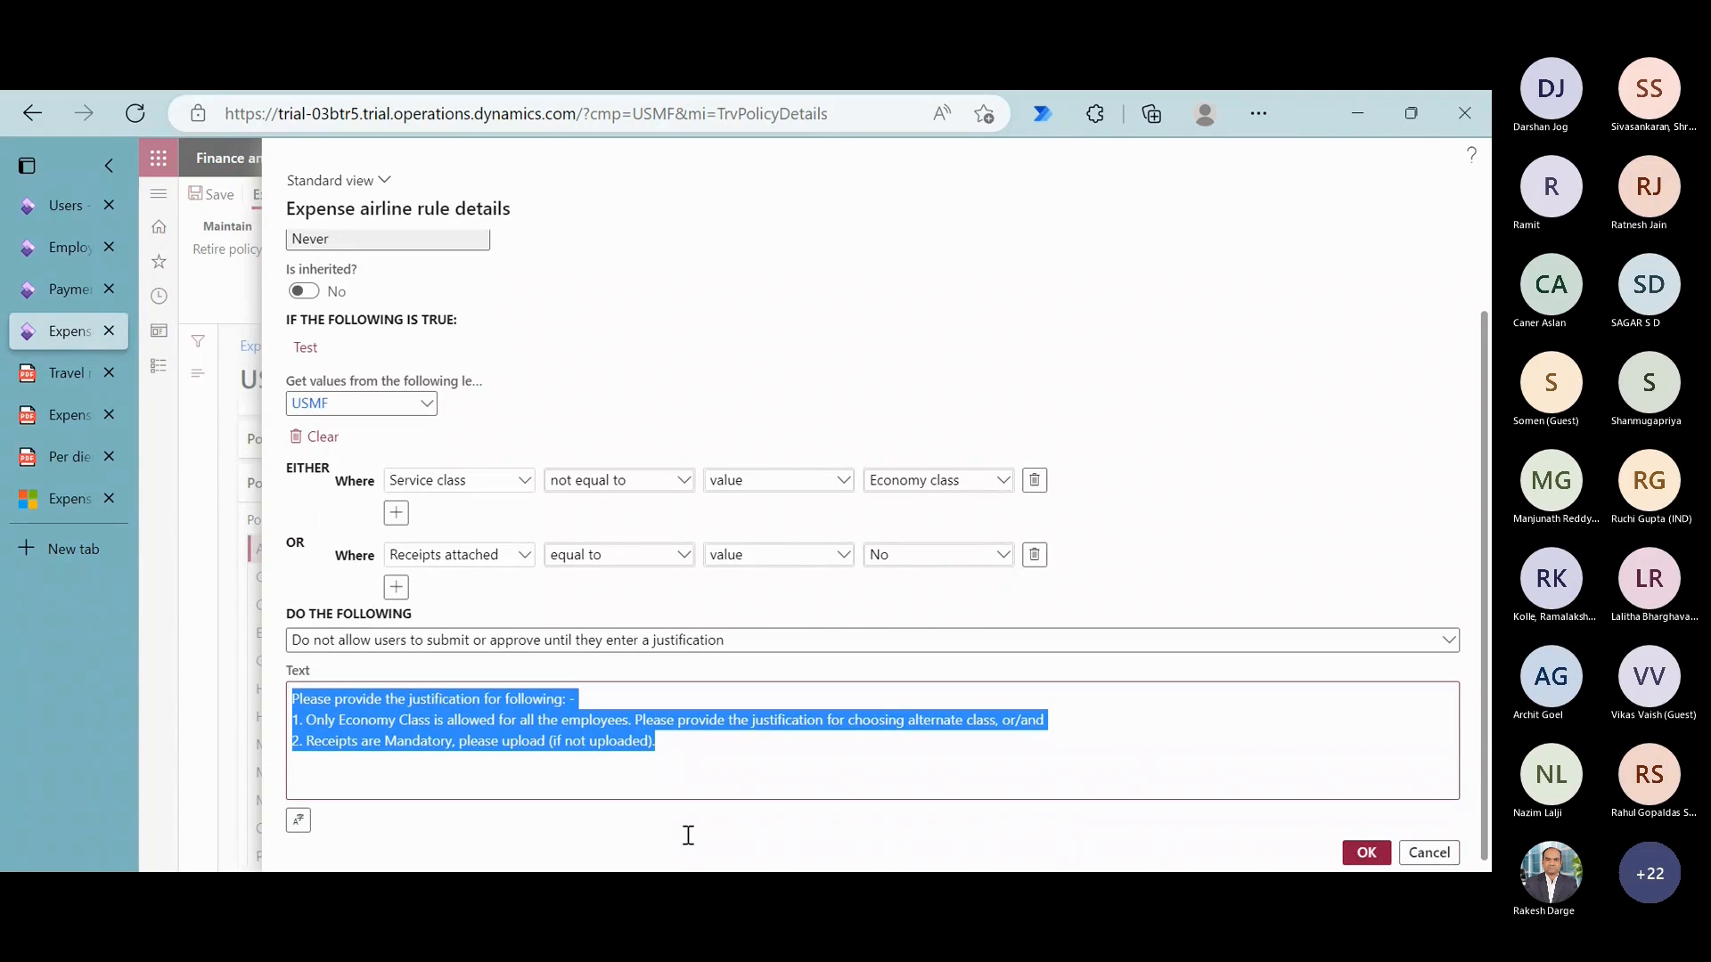
left_click(1366, 852)
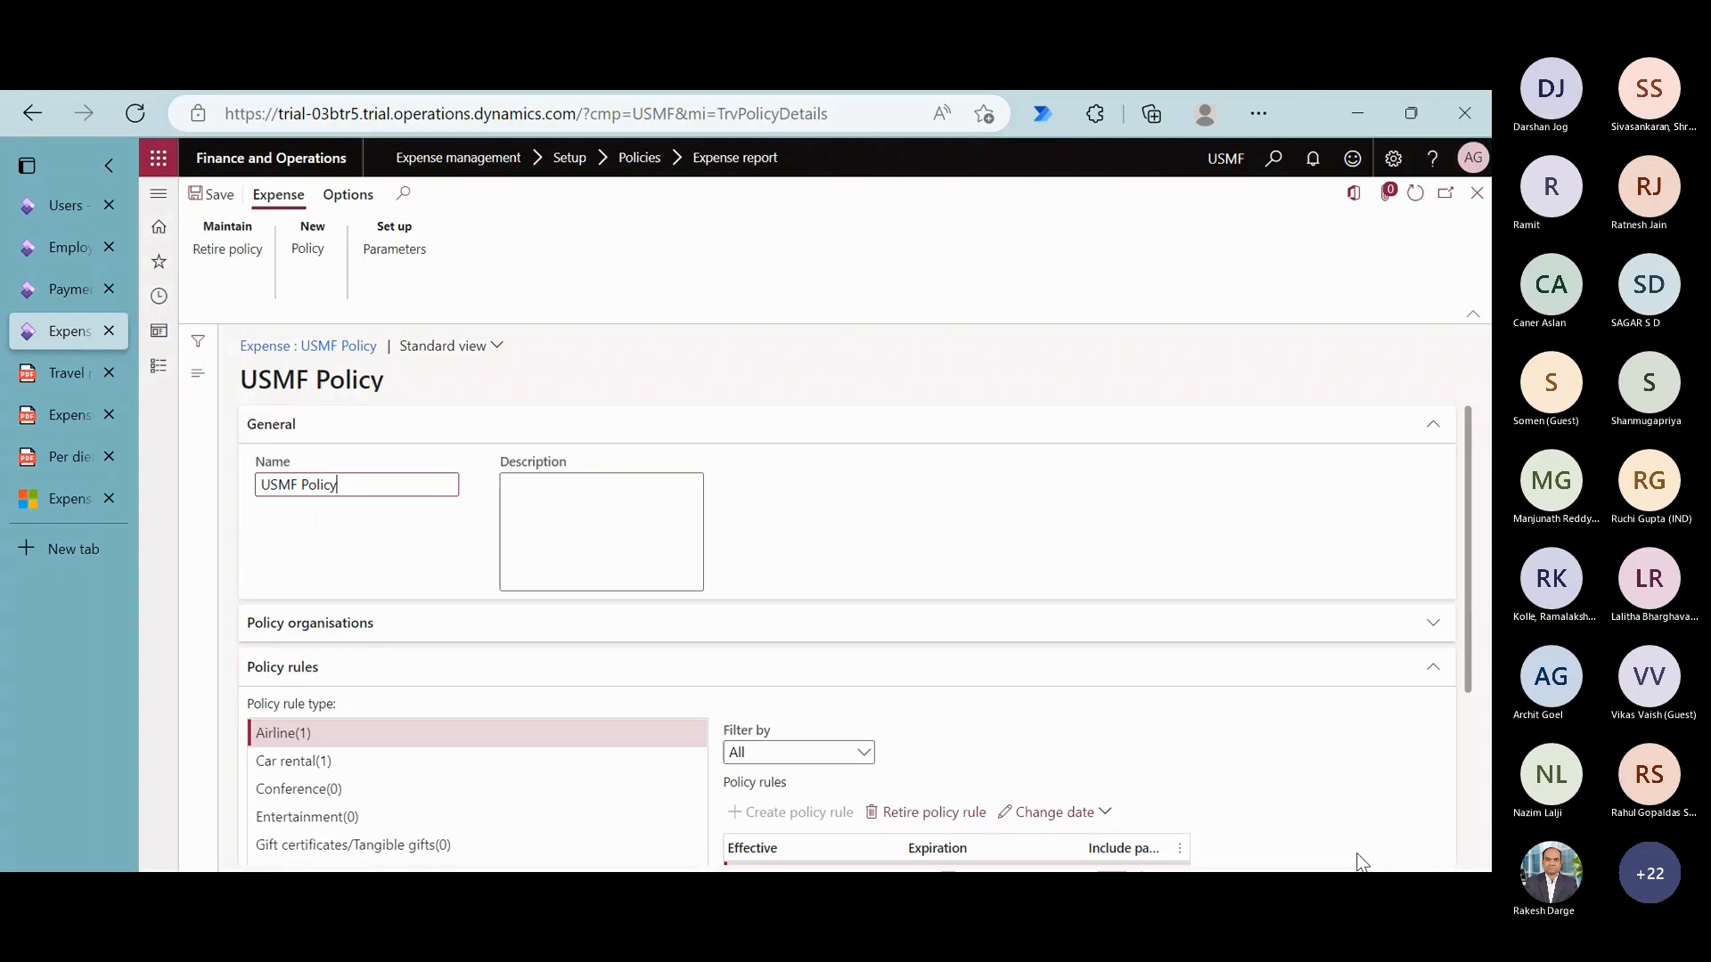
- Examine the optional setup entries of Expense management, and reduce the module's navigation to the main Setup groups
left_click(158, 370)
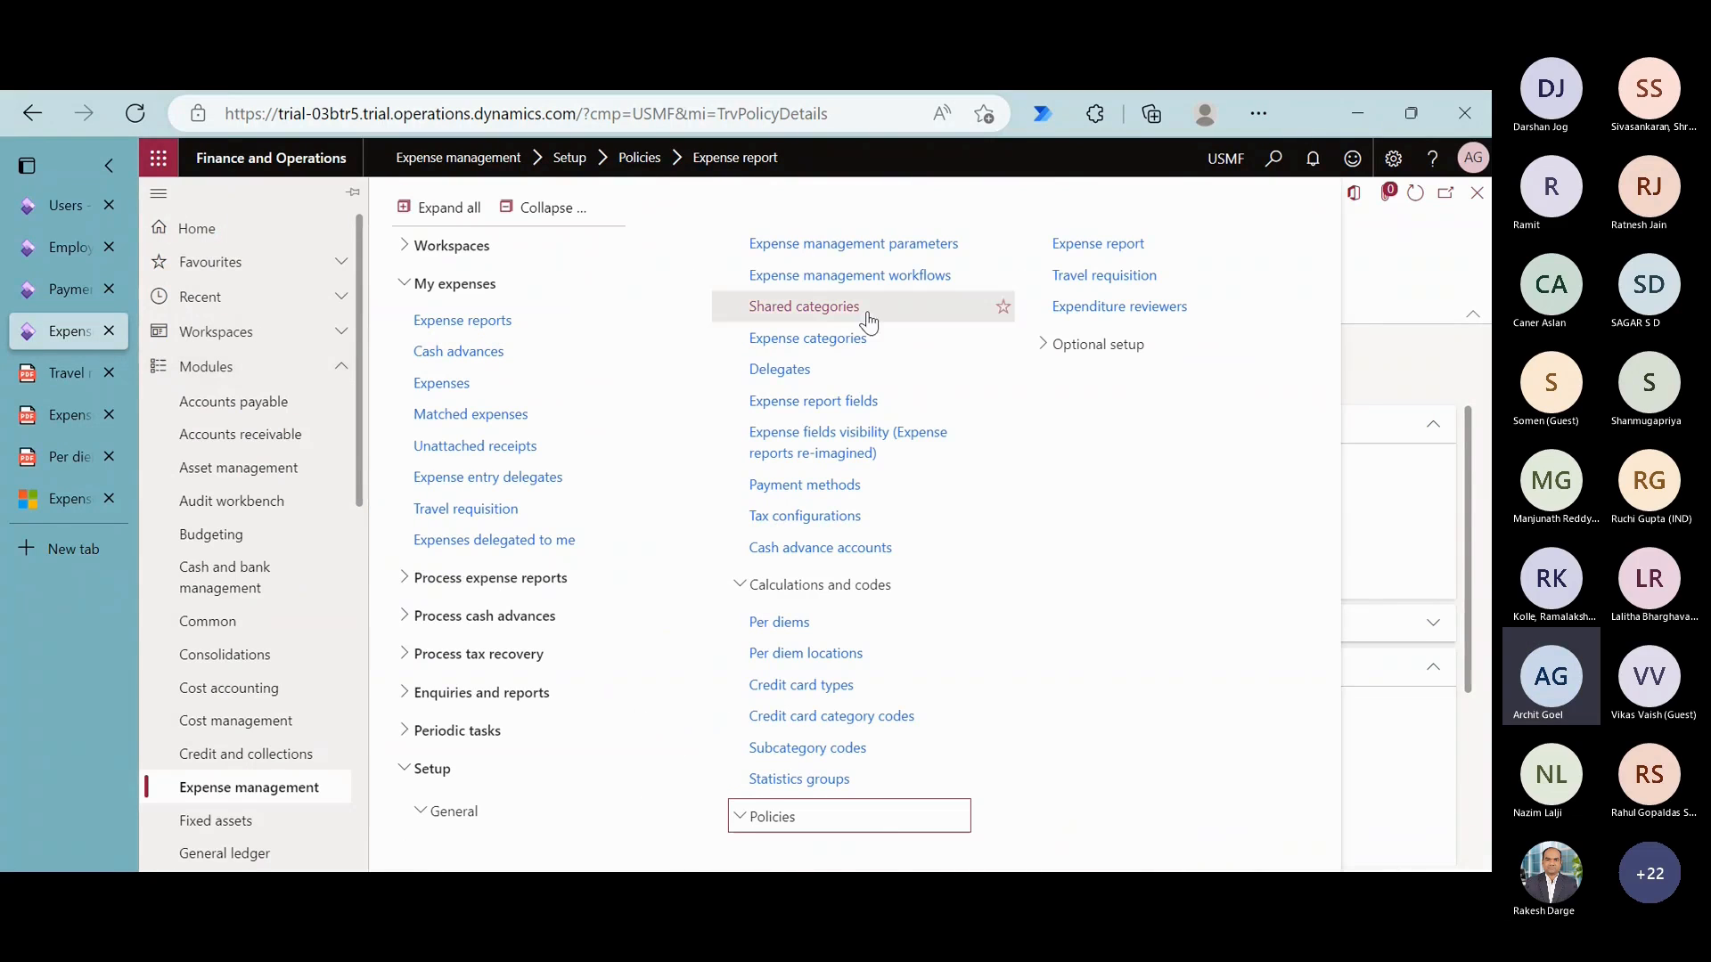
left_click(1092, 346)
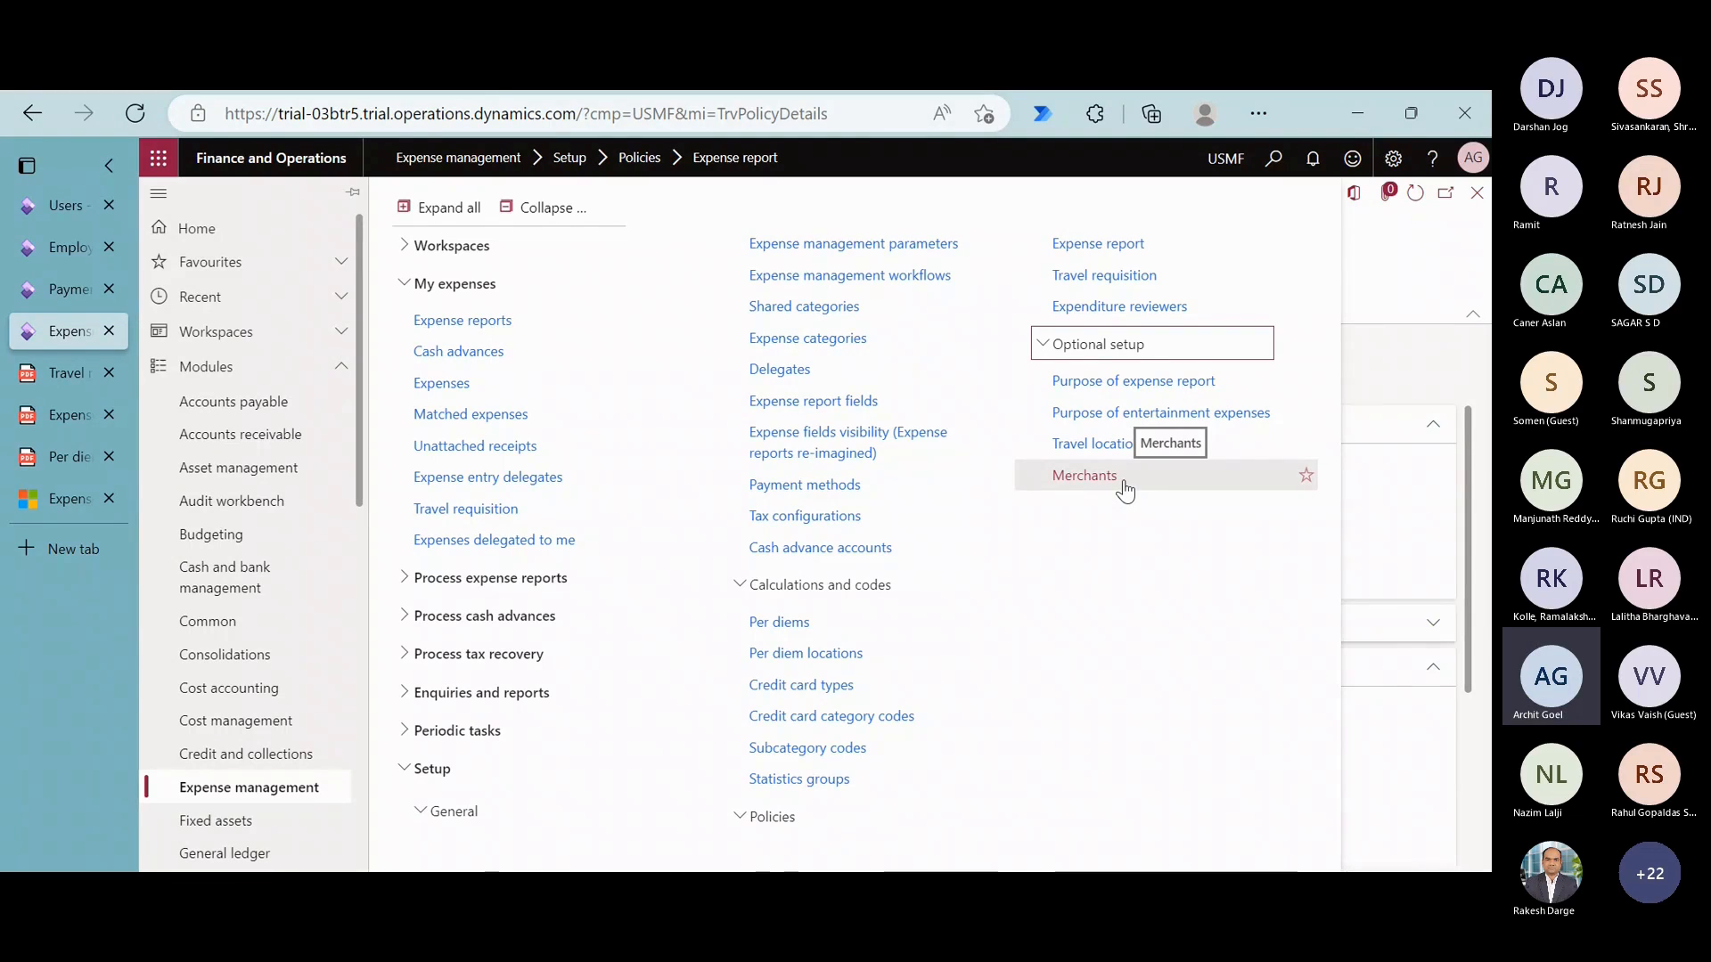
left_click(560, 212)
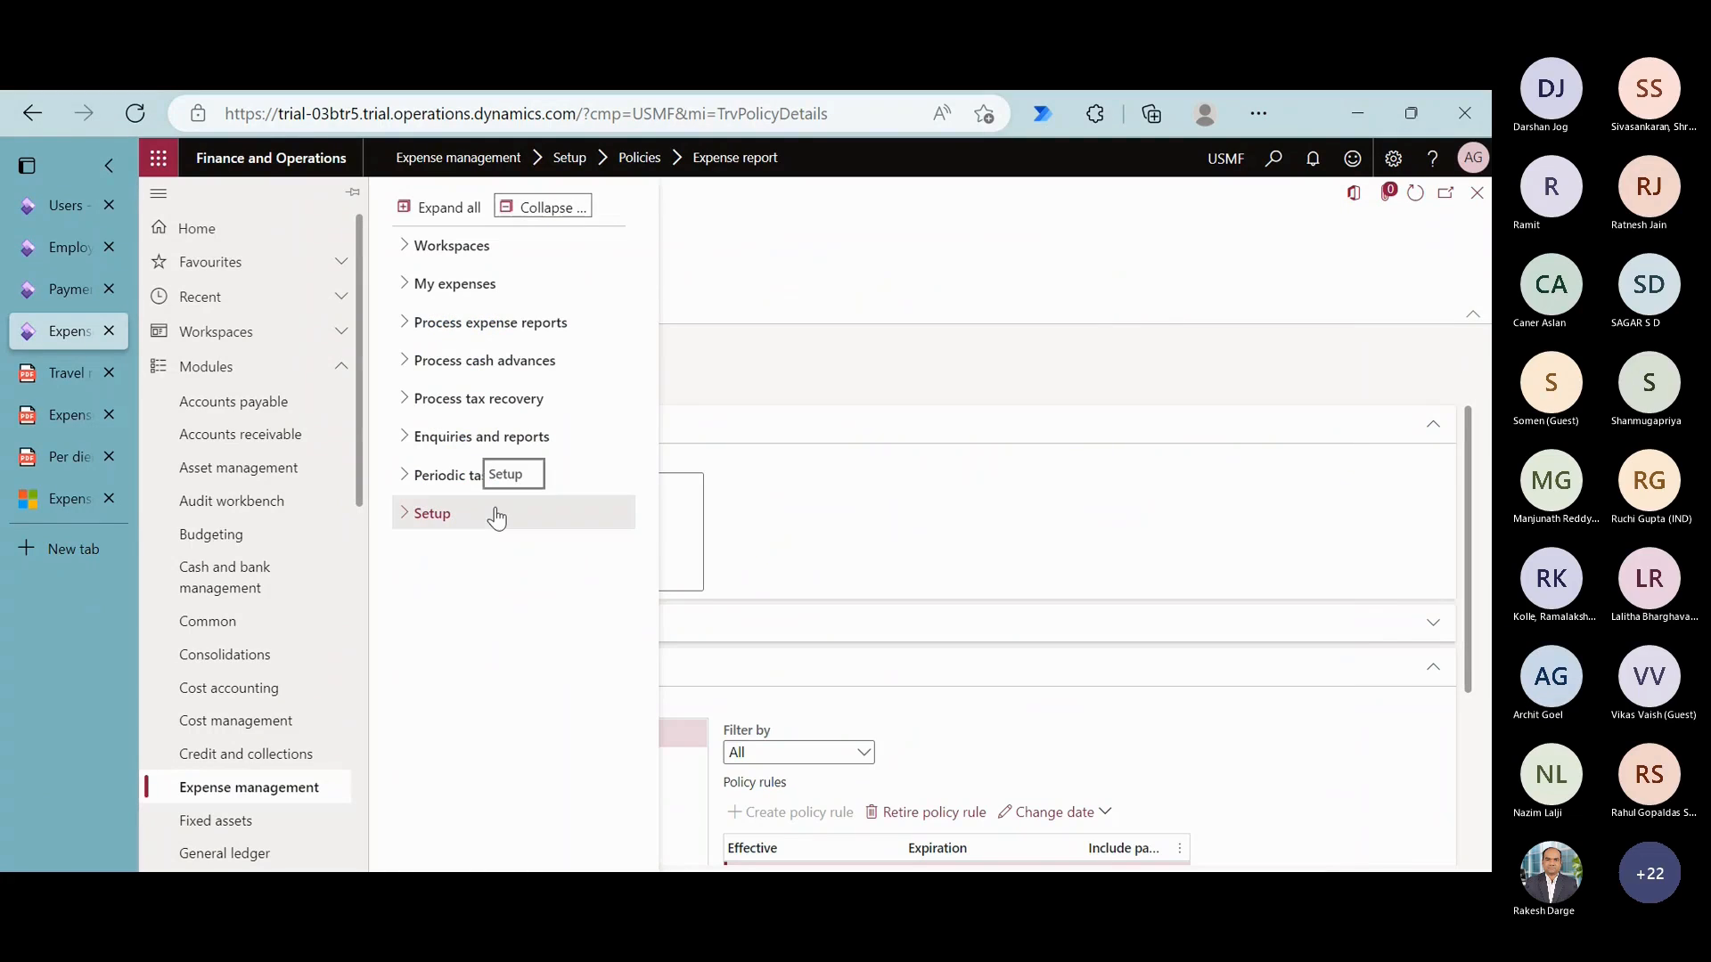
left_click(495, 514)
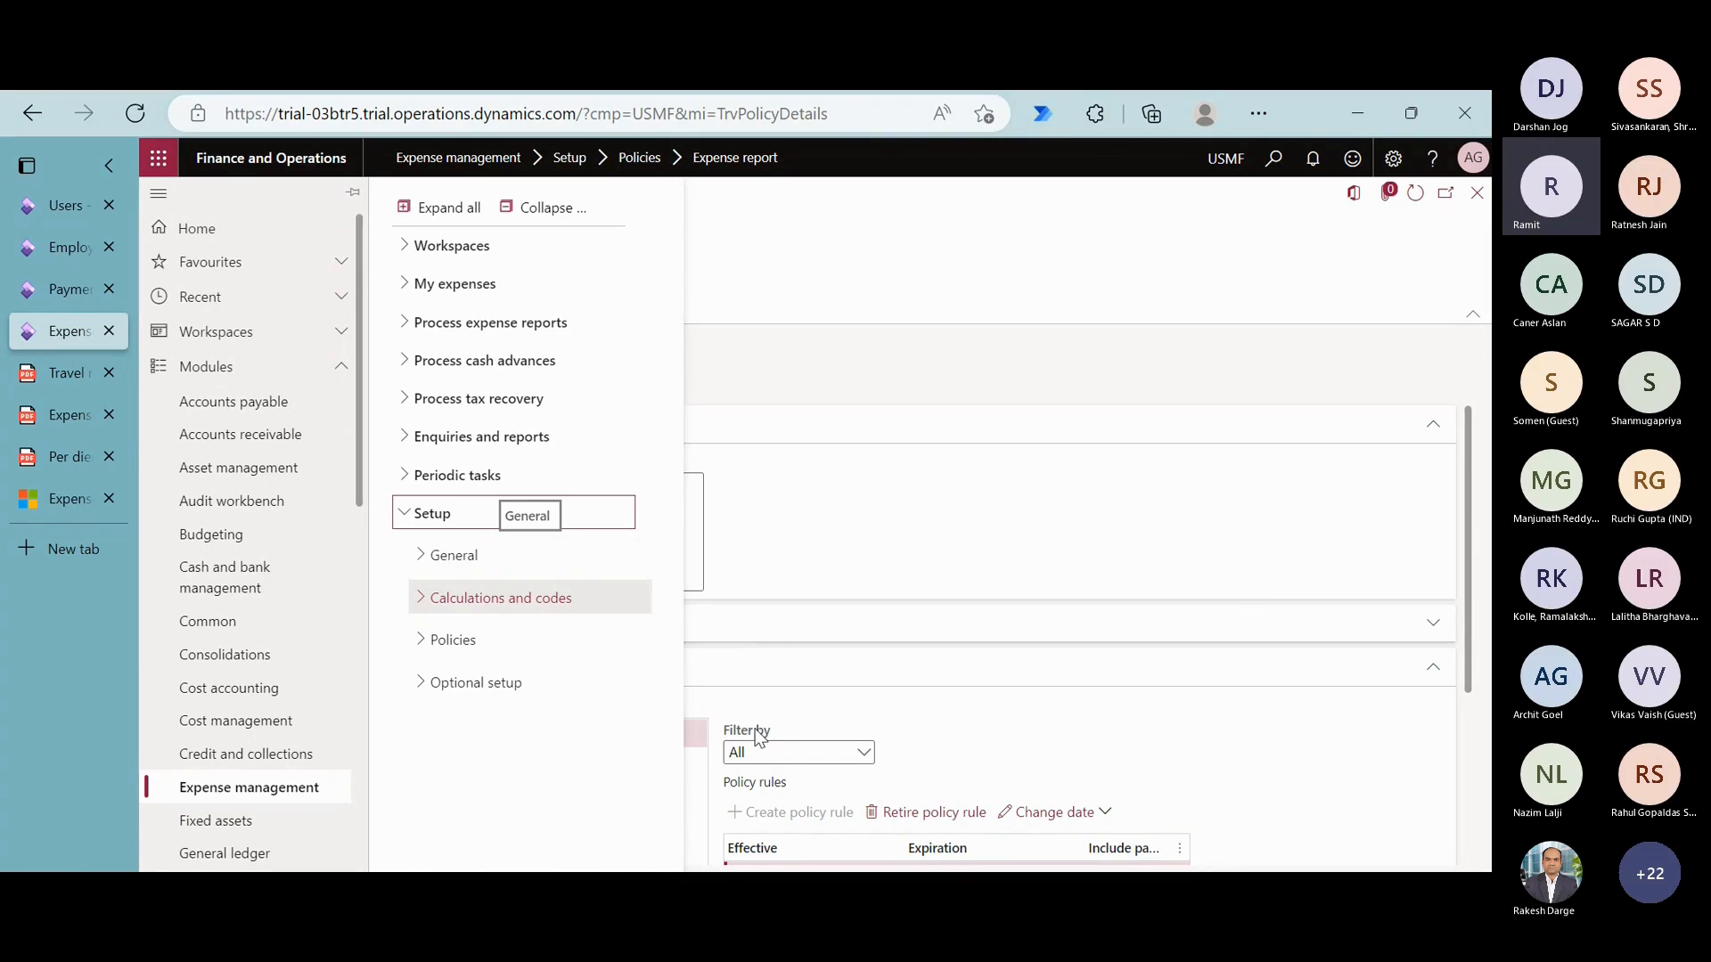
left_click(904, 352)
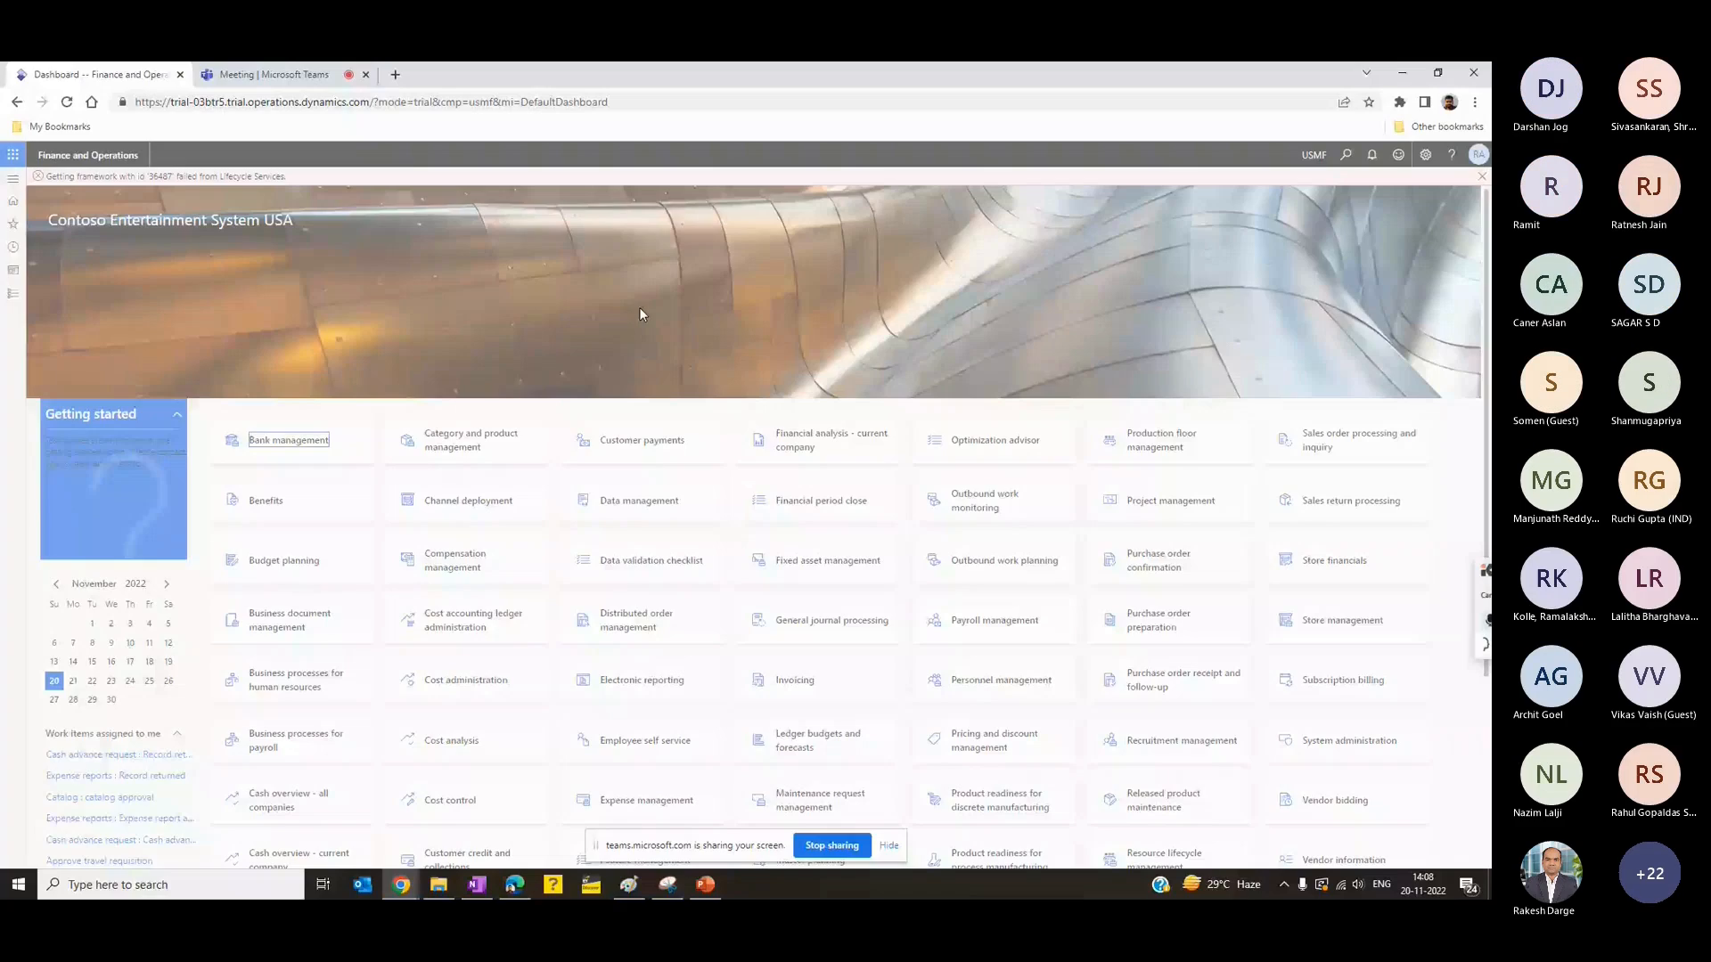
- Dismiss the Getting Started guide and the Lifecycle Services error notice on the Finance and Operations dashboard
left_click(745, 546)
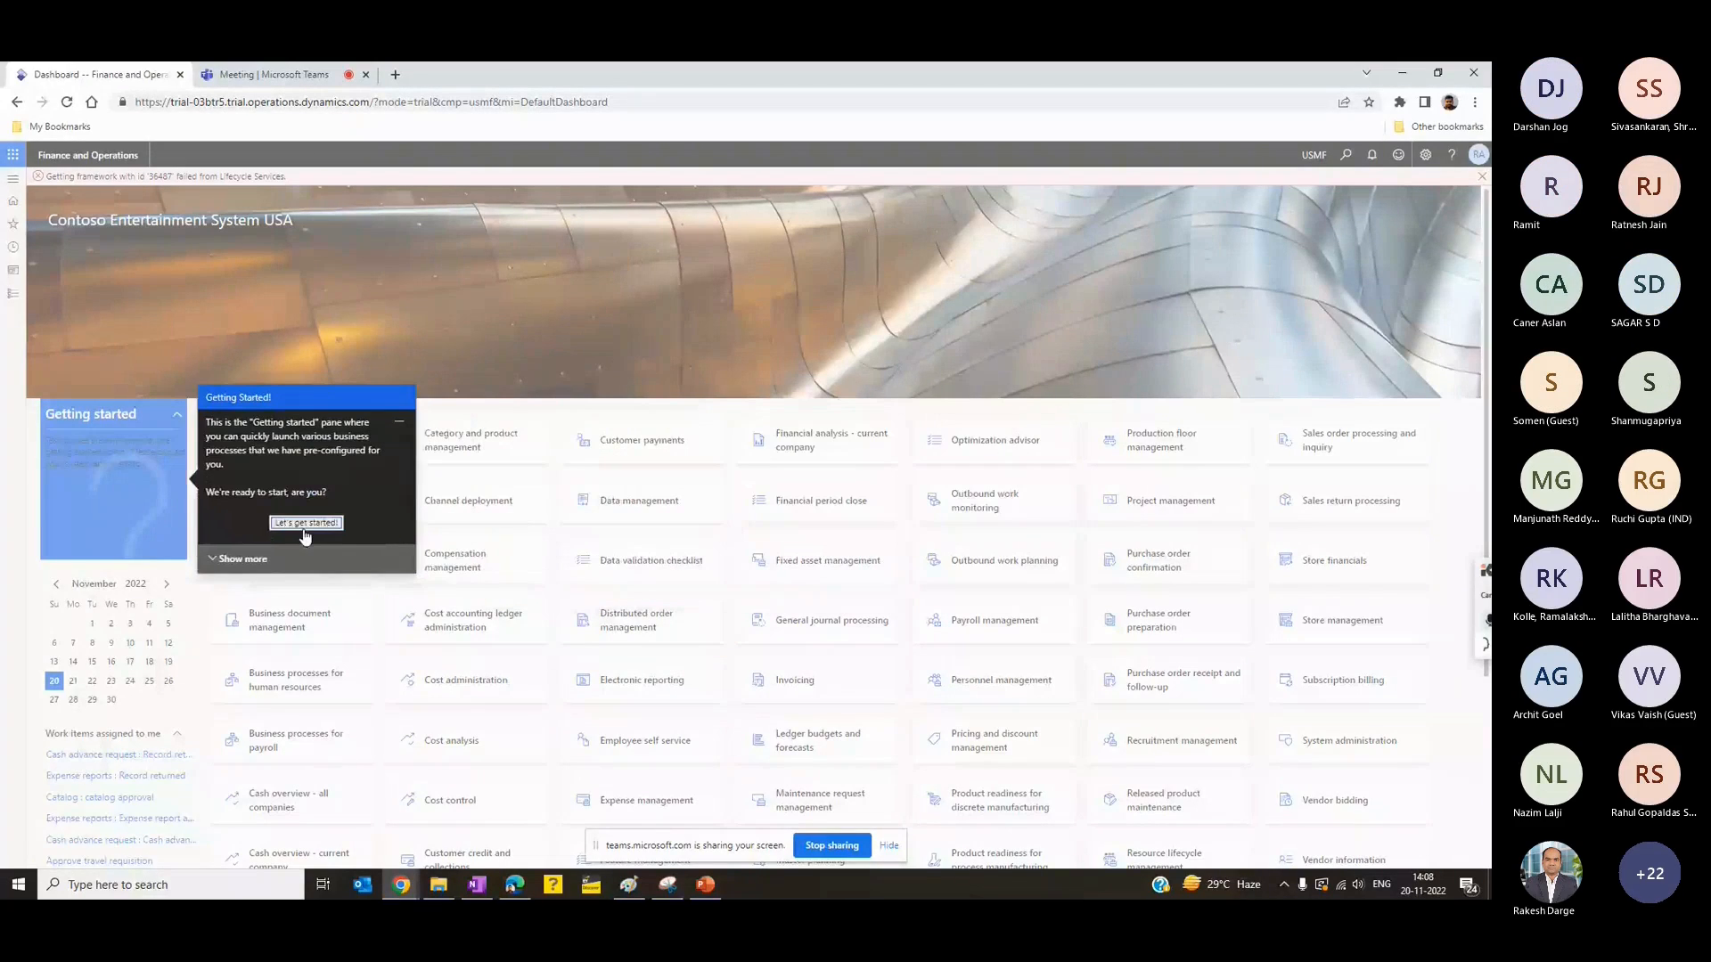
left_click(309, 530)
left_click(1482, 176)
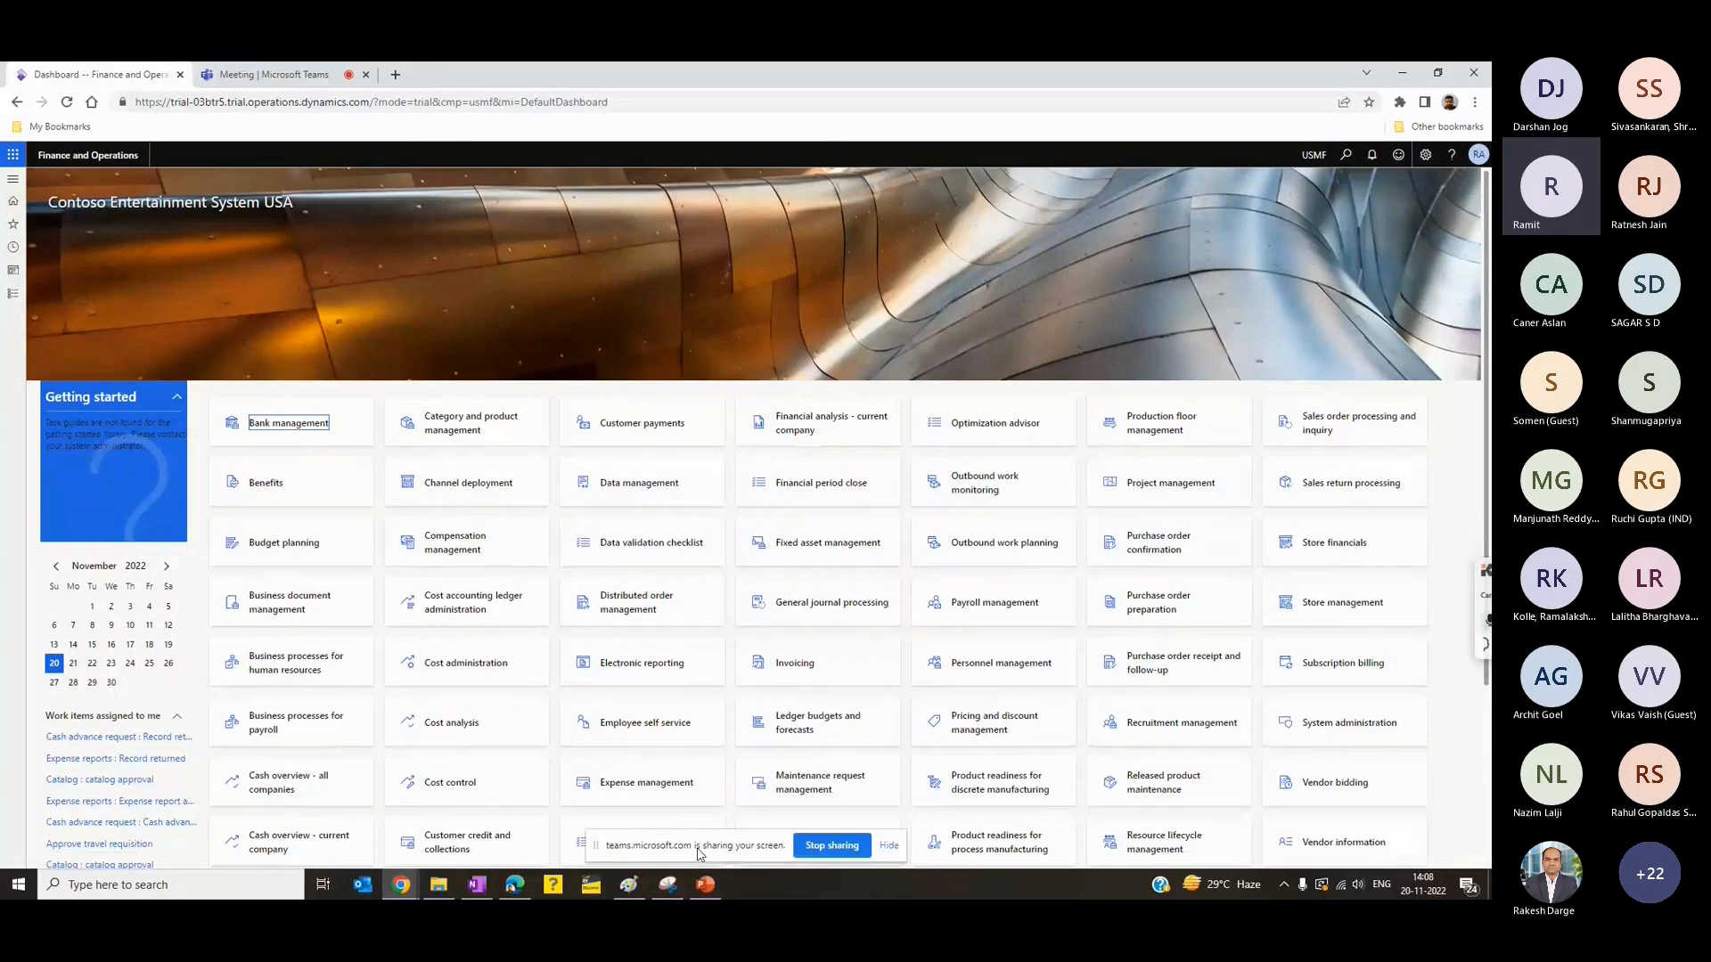
- Switch to the Travel Requisition and Expense Management presentation in PowerPoint and show the Organization Policy slide
left_click(705, 885)
left_click(123, 394)
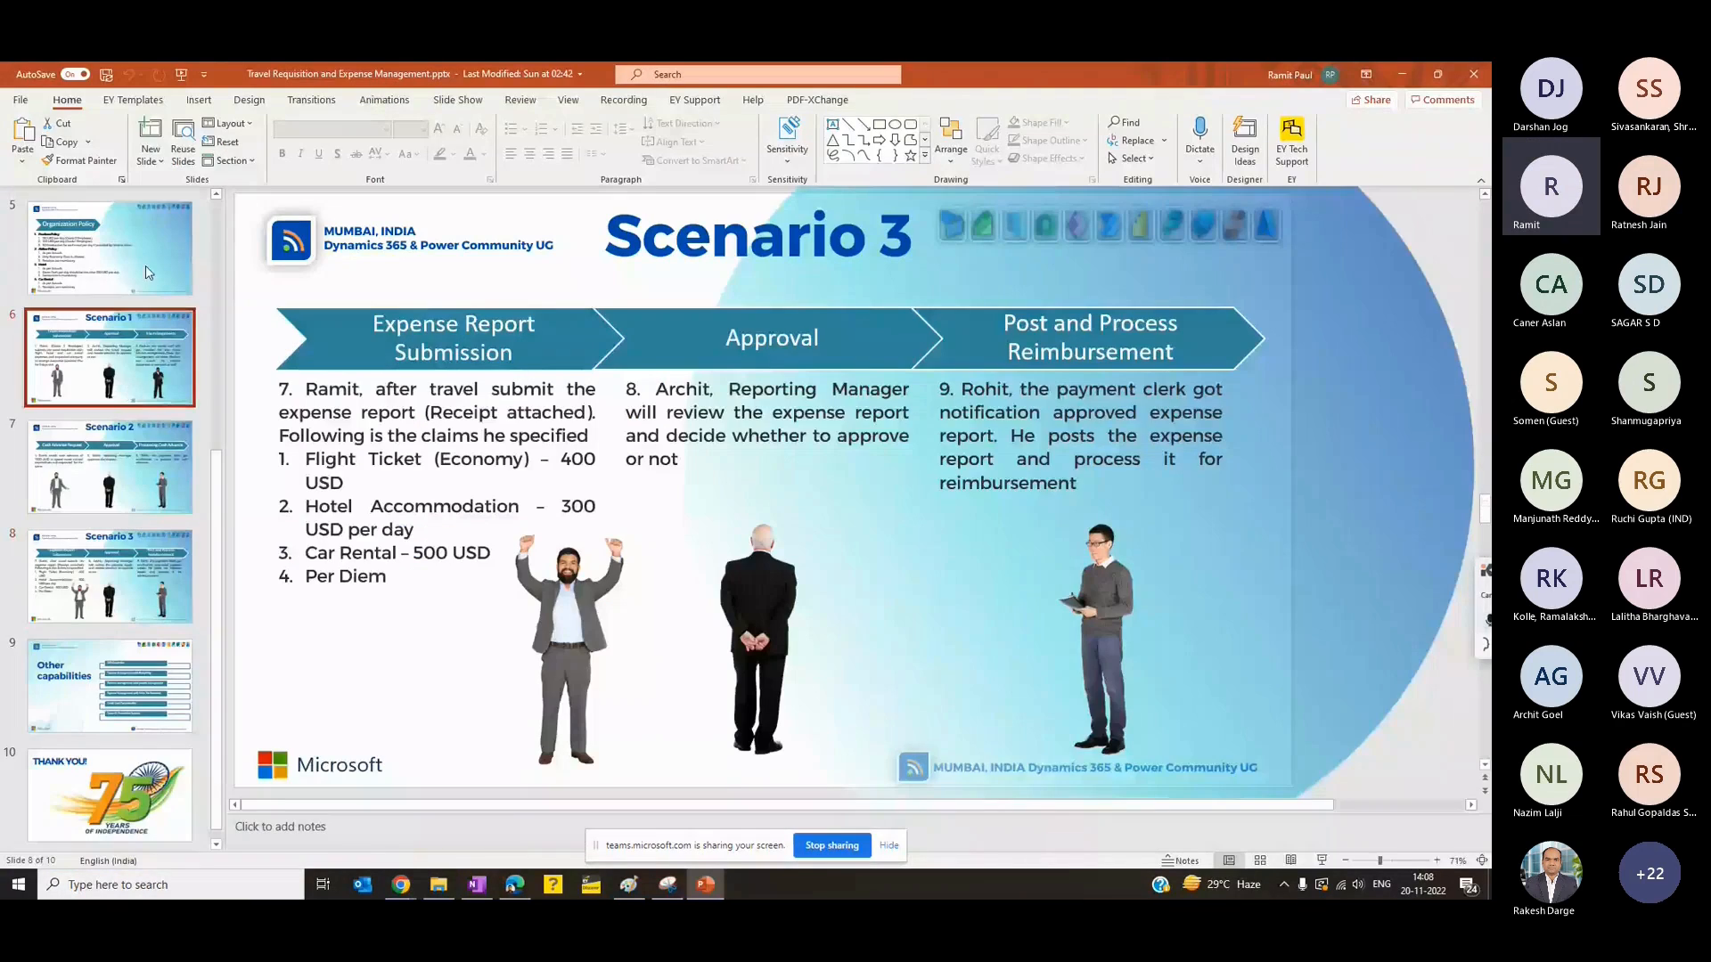
left_click(146, 252)
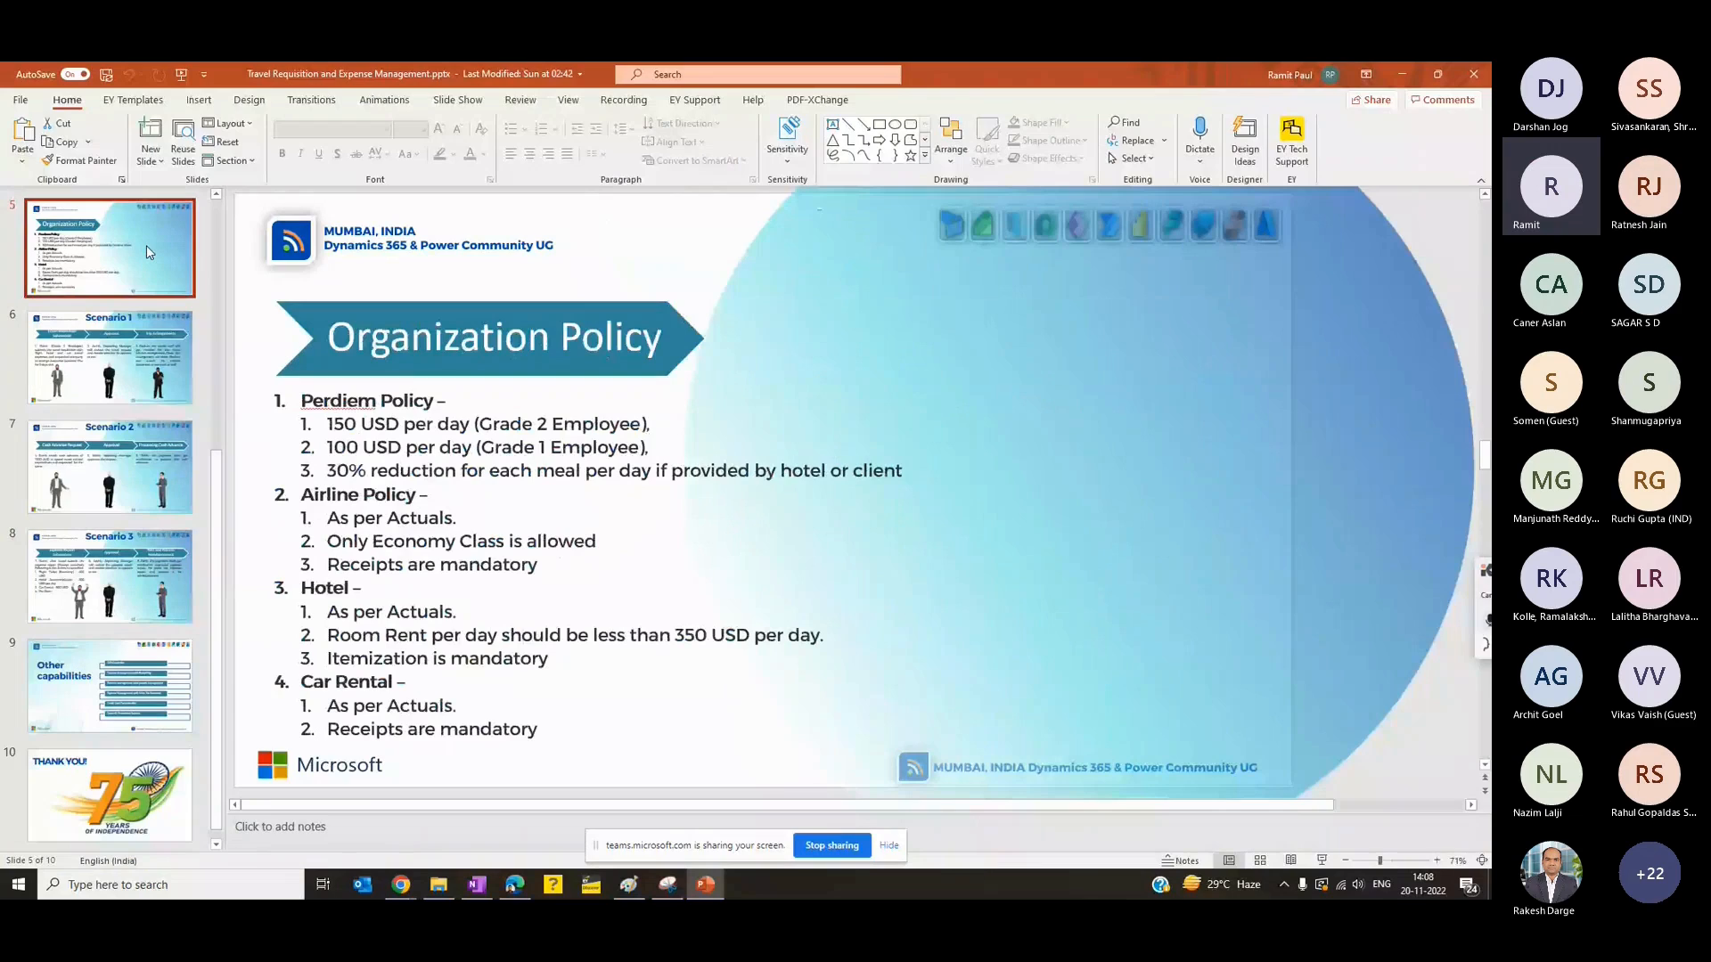
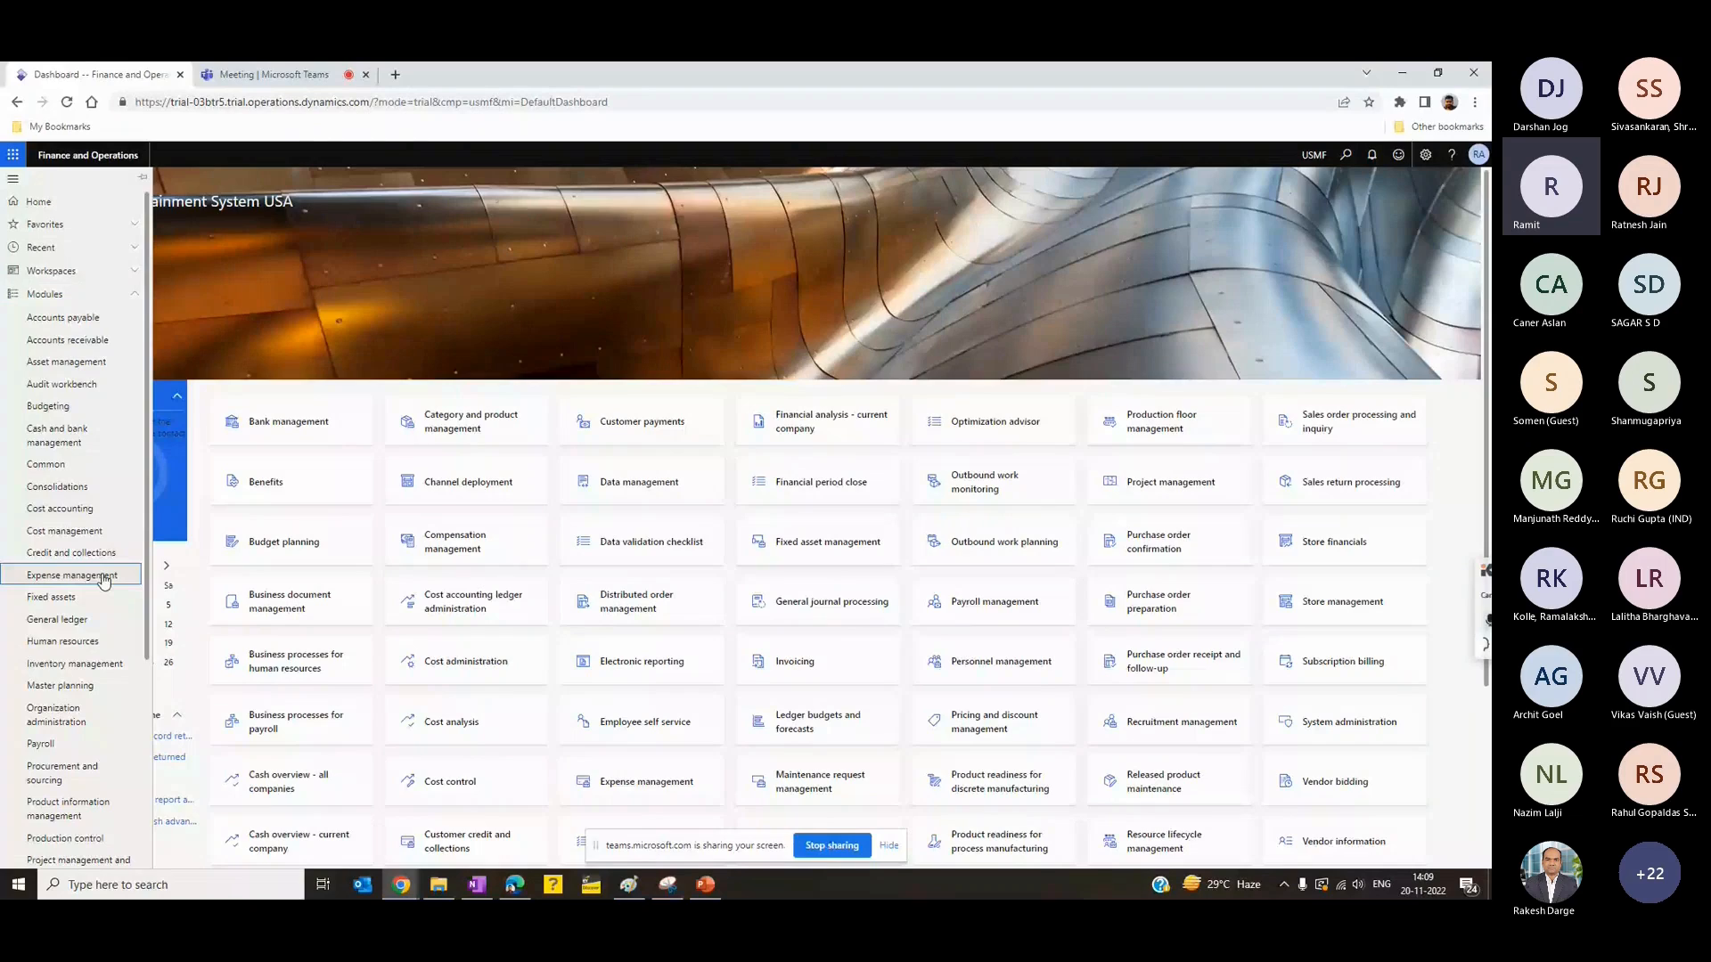
- Open the Travel requisition list under My expenses in Expense management and start a new travel requisition
left_click(104, 578)
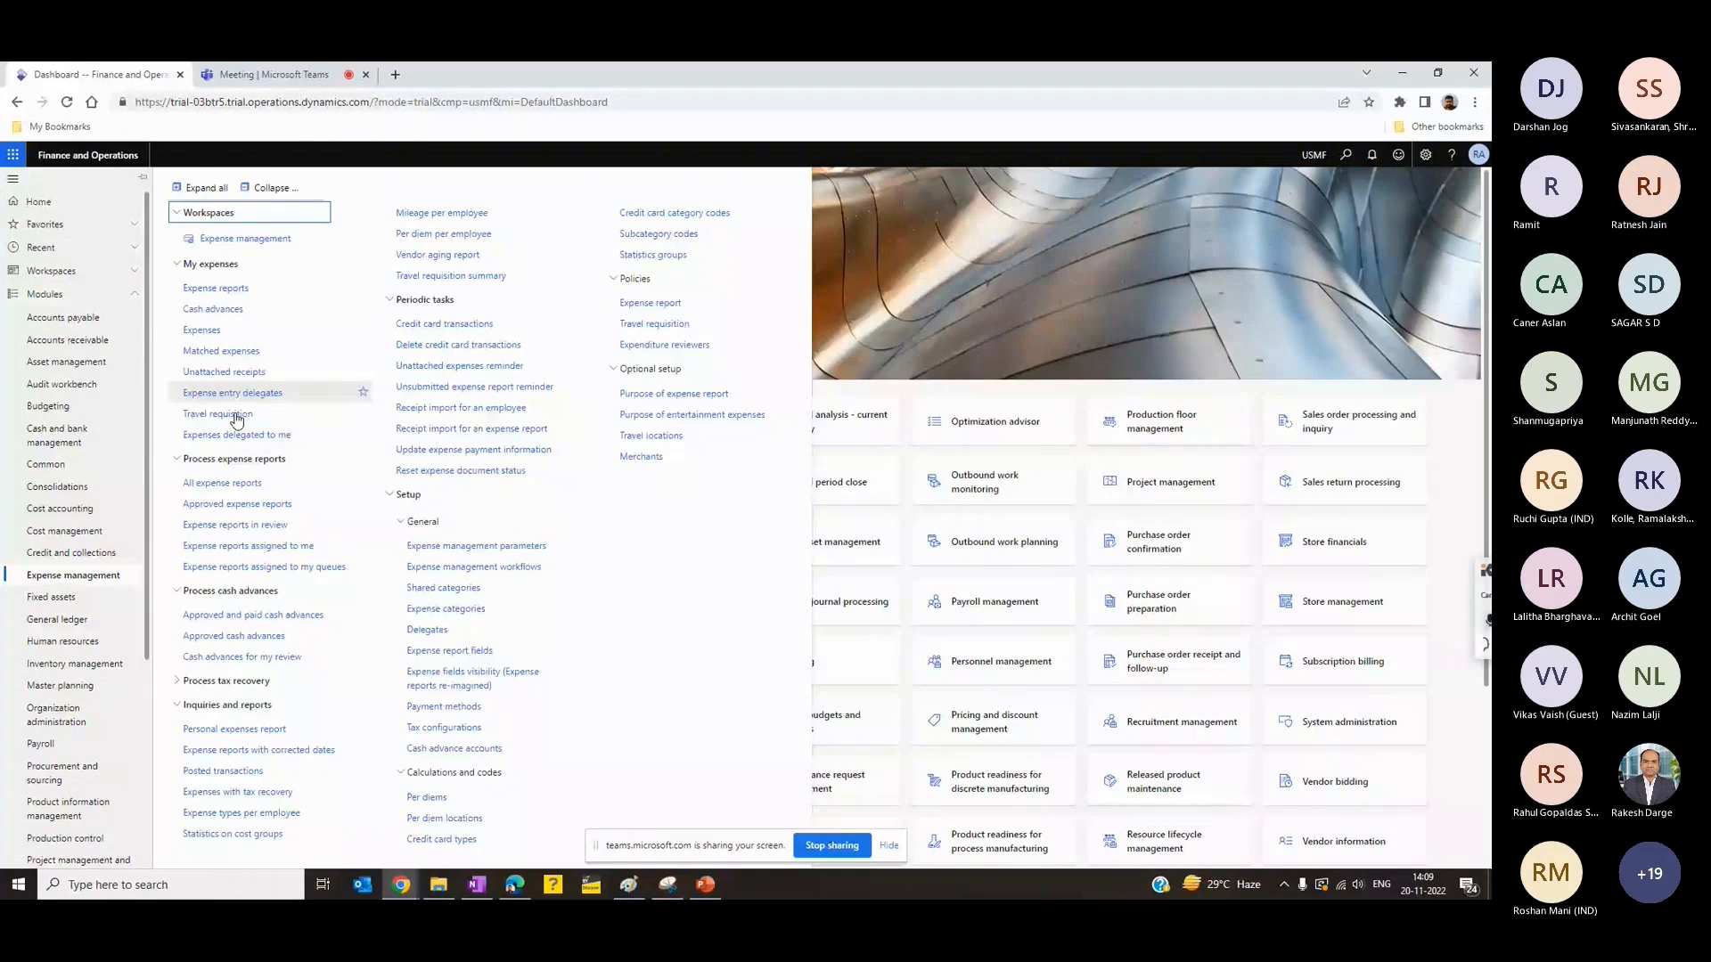
left_click(218, 414)
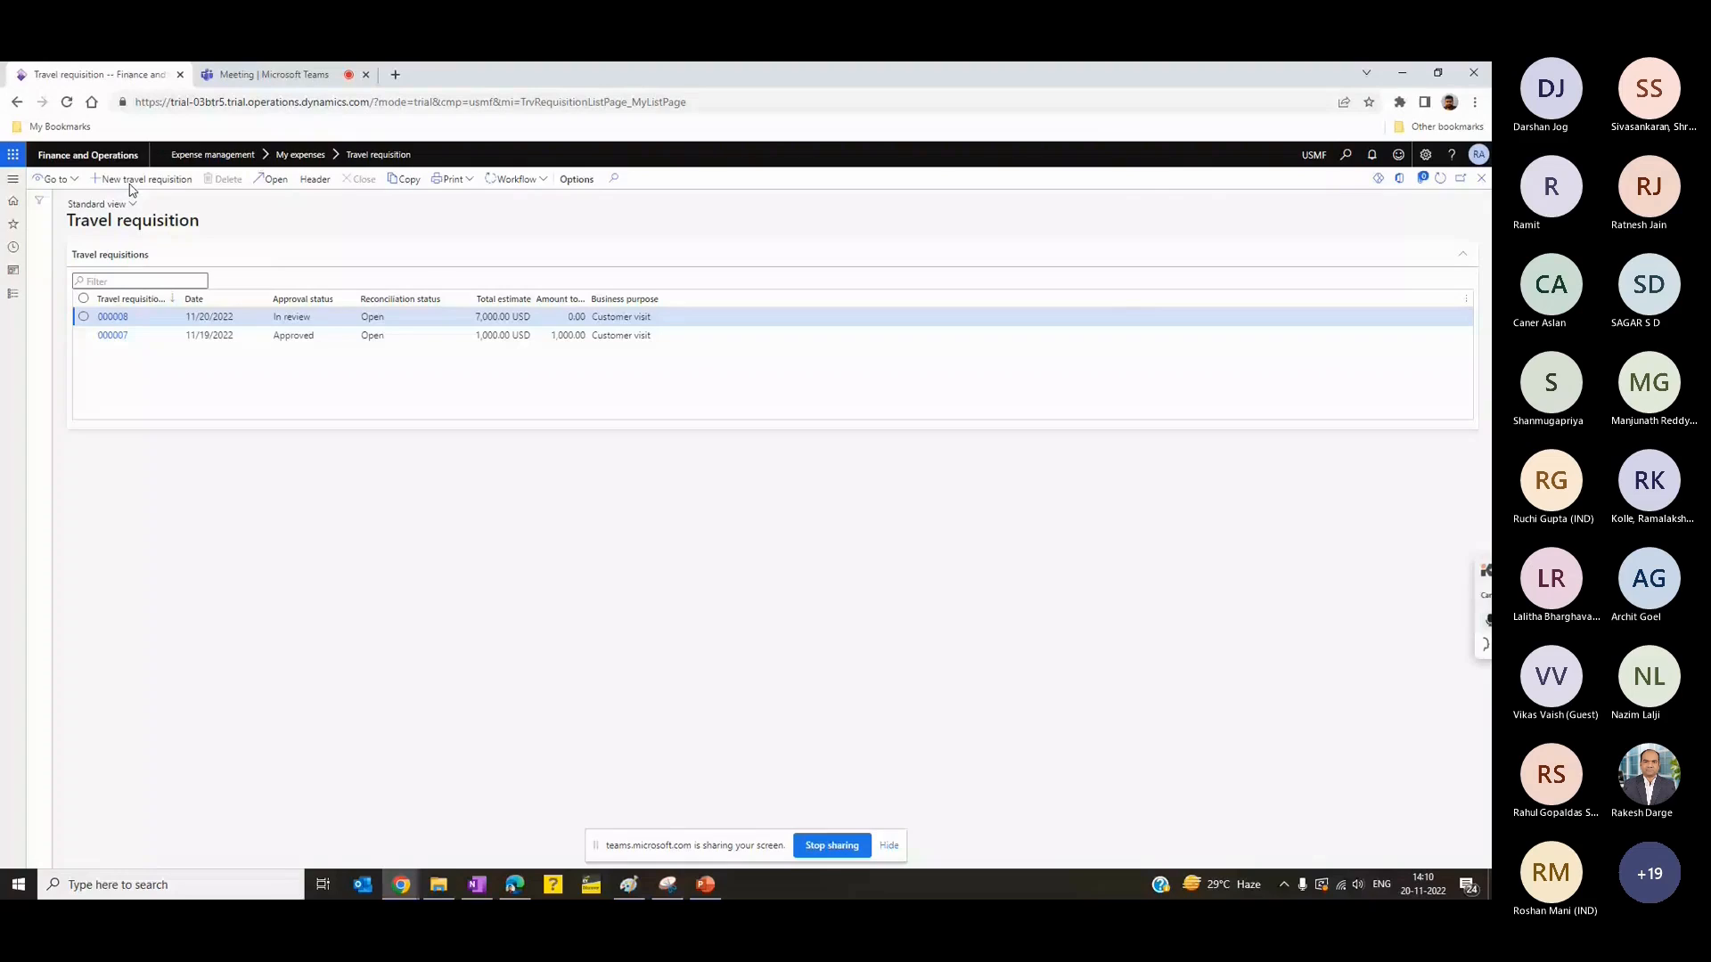
left_click(130, 184)
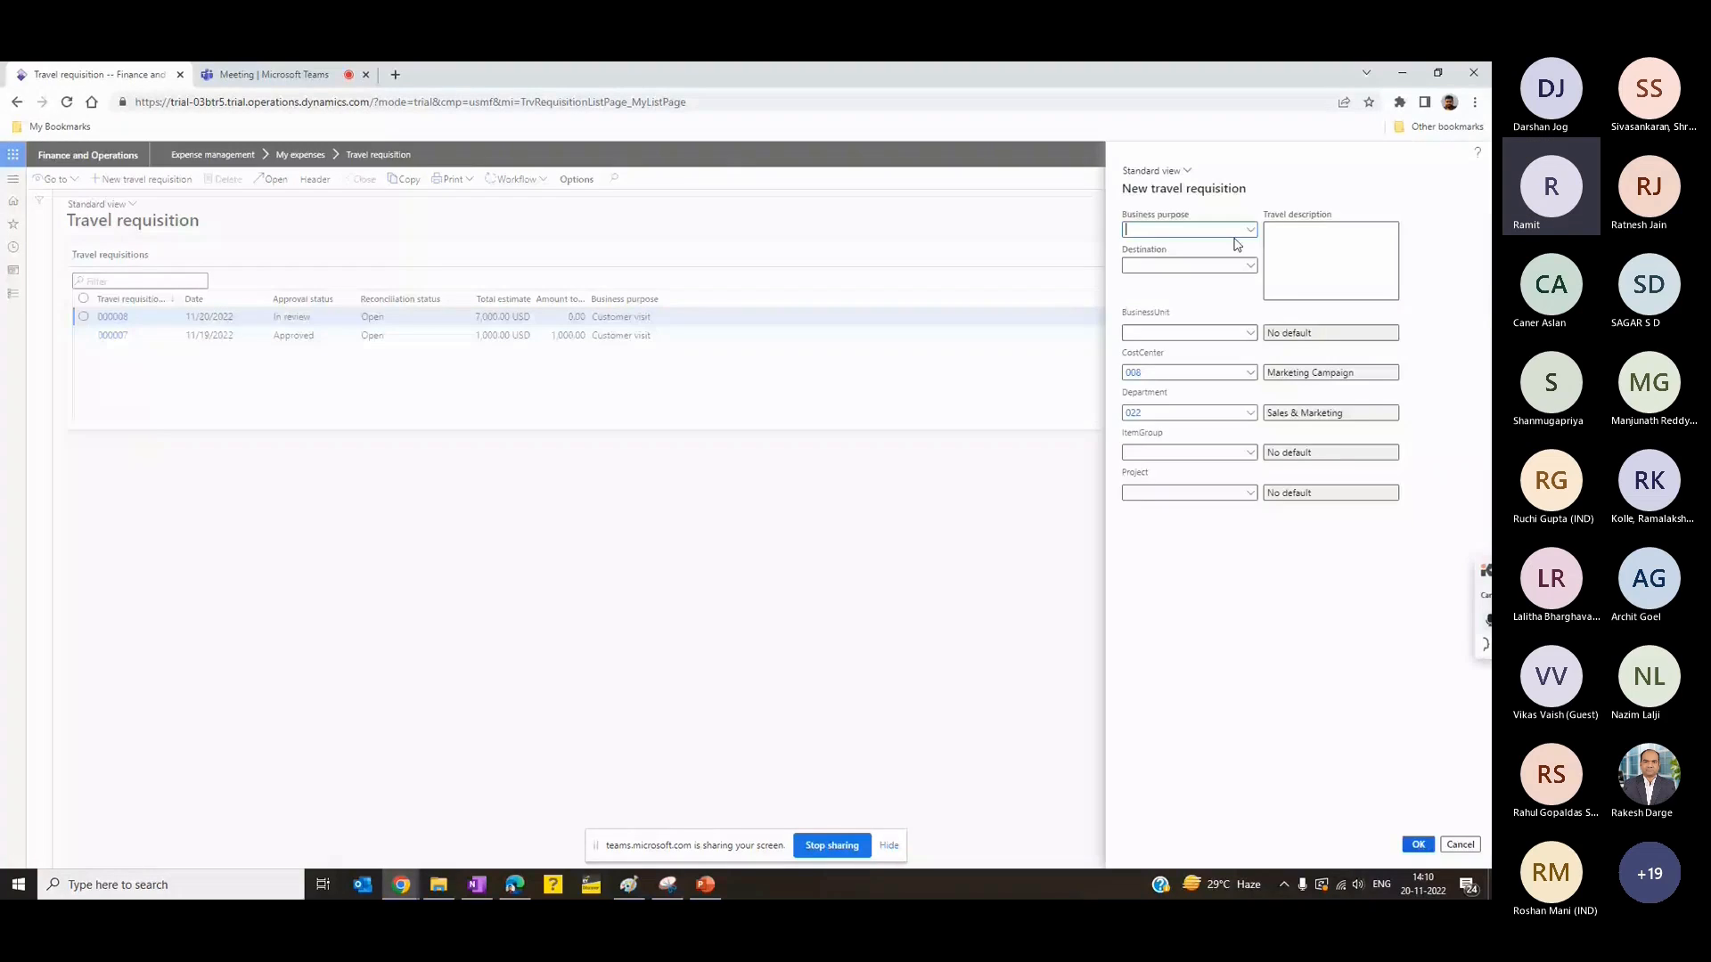
- Create the requisition with business purpose Customer visit and the travel description "For Hotel and Flight, book VISA as well"
left_click(1278, 259)
type("For Hotel and")
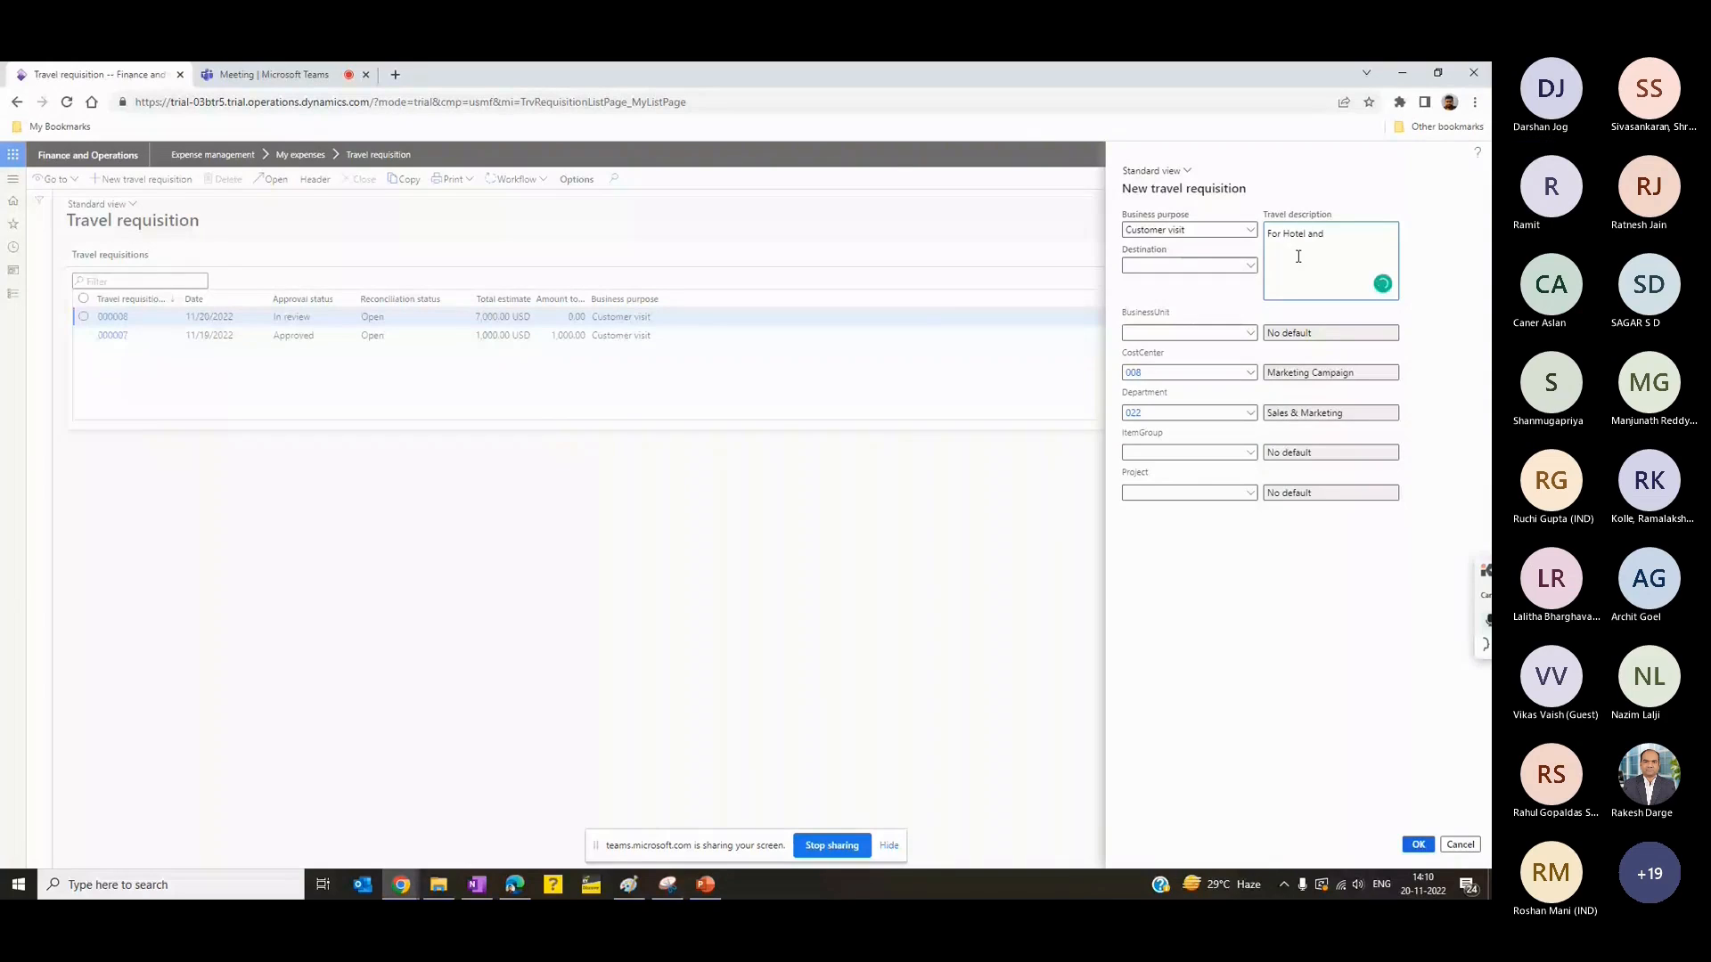
type(" Flit")
key("BackSpace")
type("ght,")
key("Return")
key("Return")
type("book VISA as well")
key("Tab")
left_click(1420, 844)
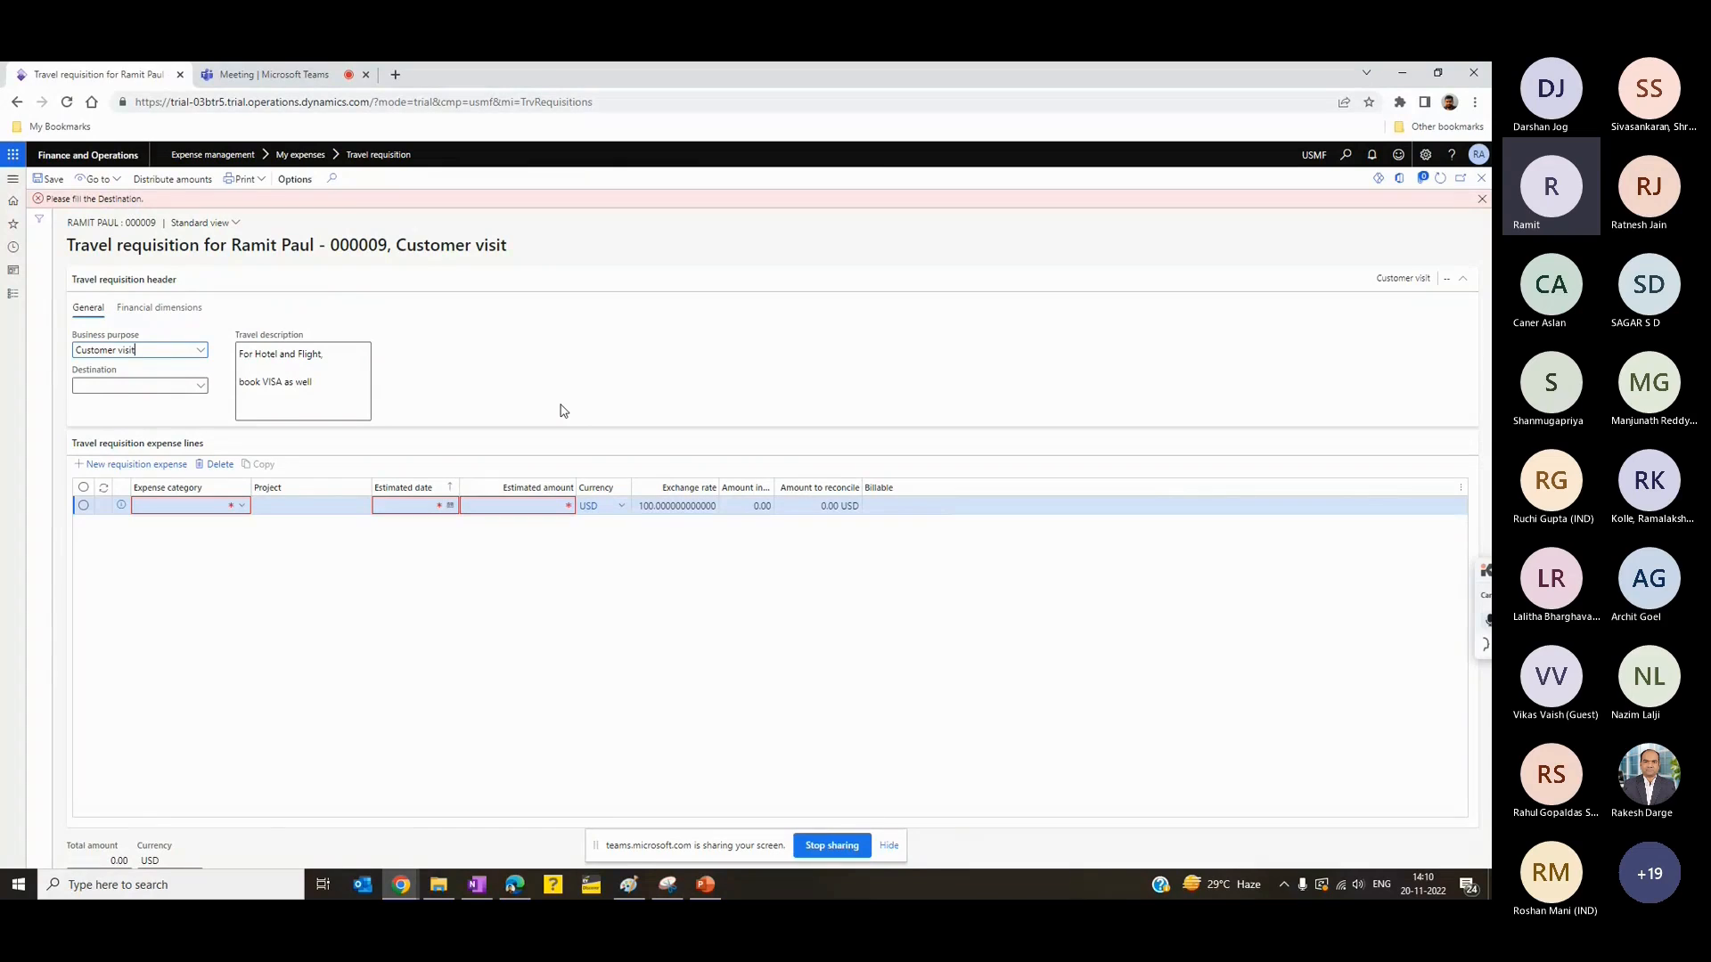
- Set the requisition's destination to Australia and dismiss the missing-destination message
left_click(203, 389)
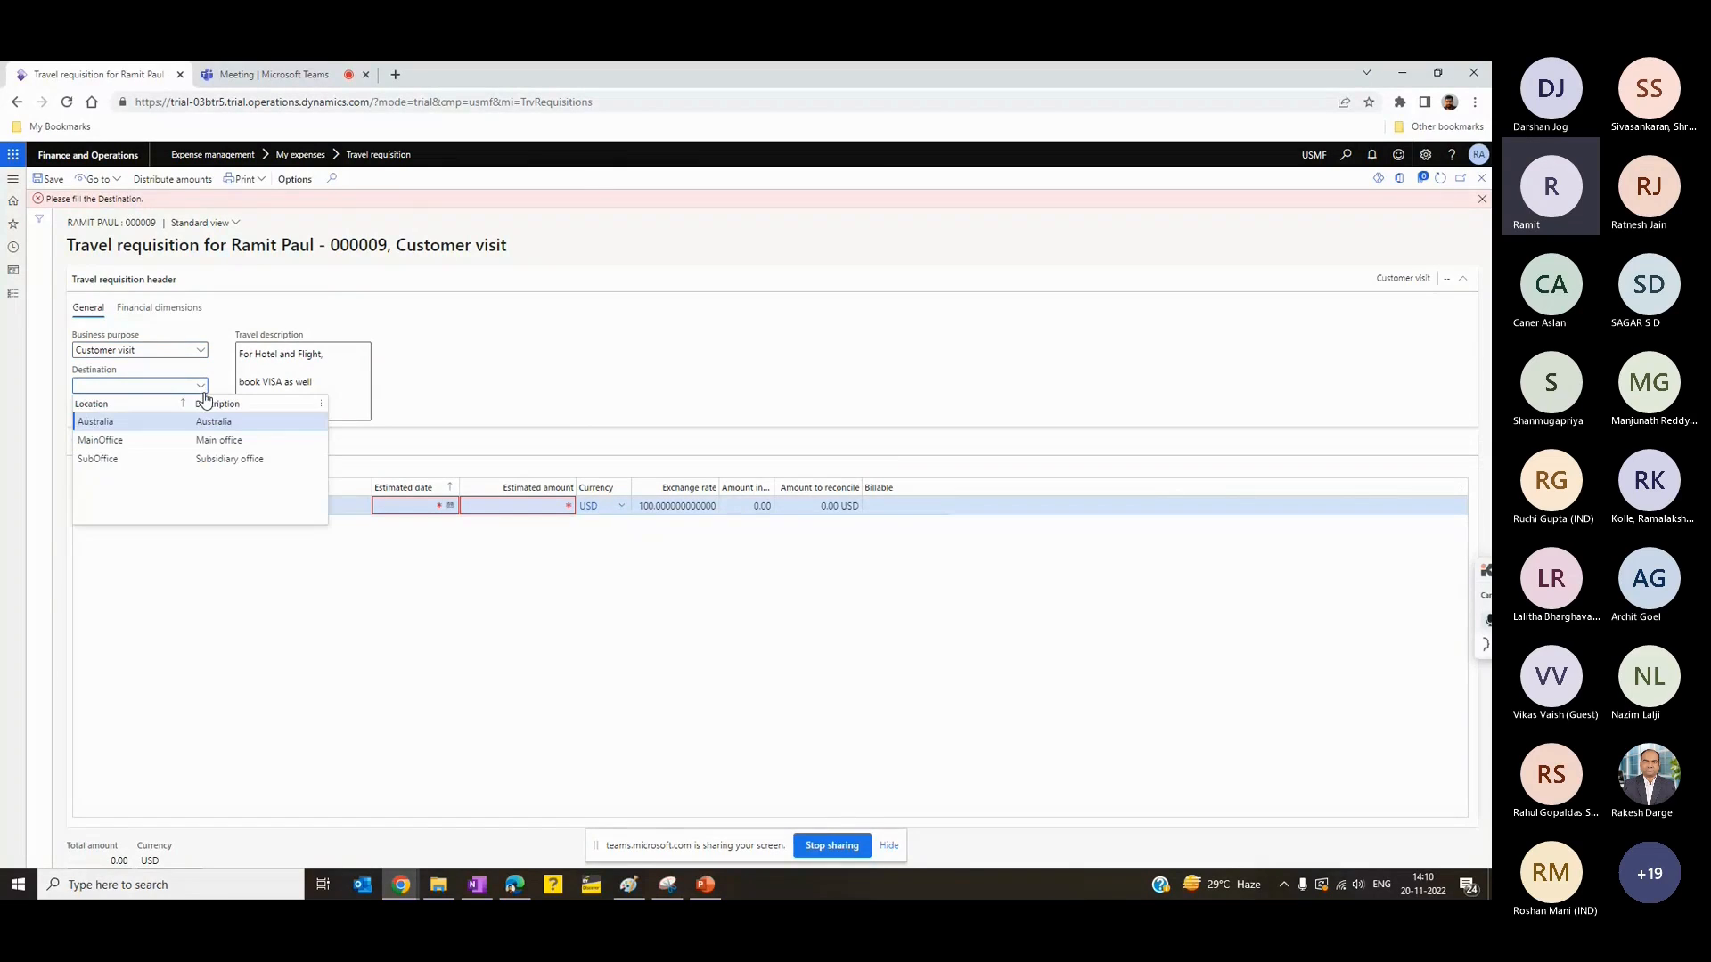
left_click(96, 421)
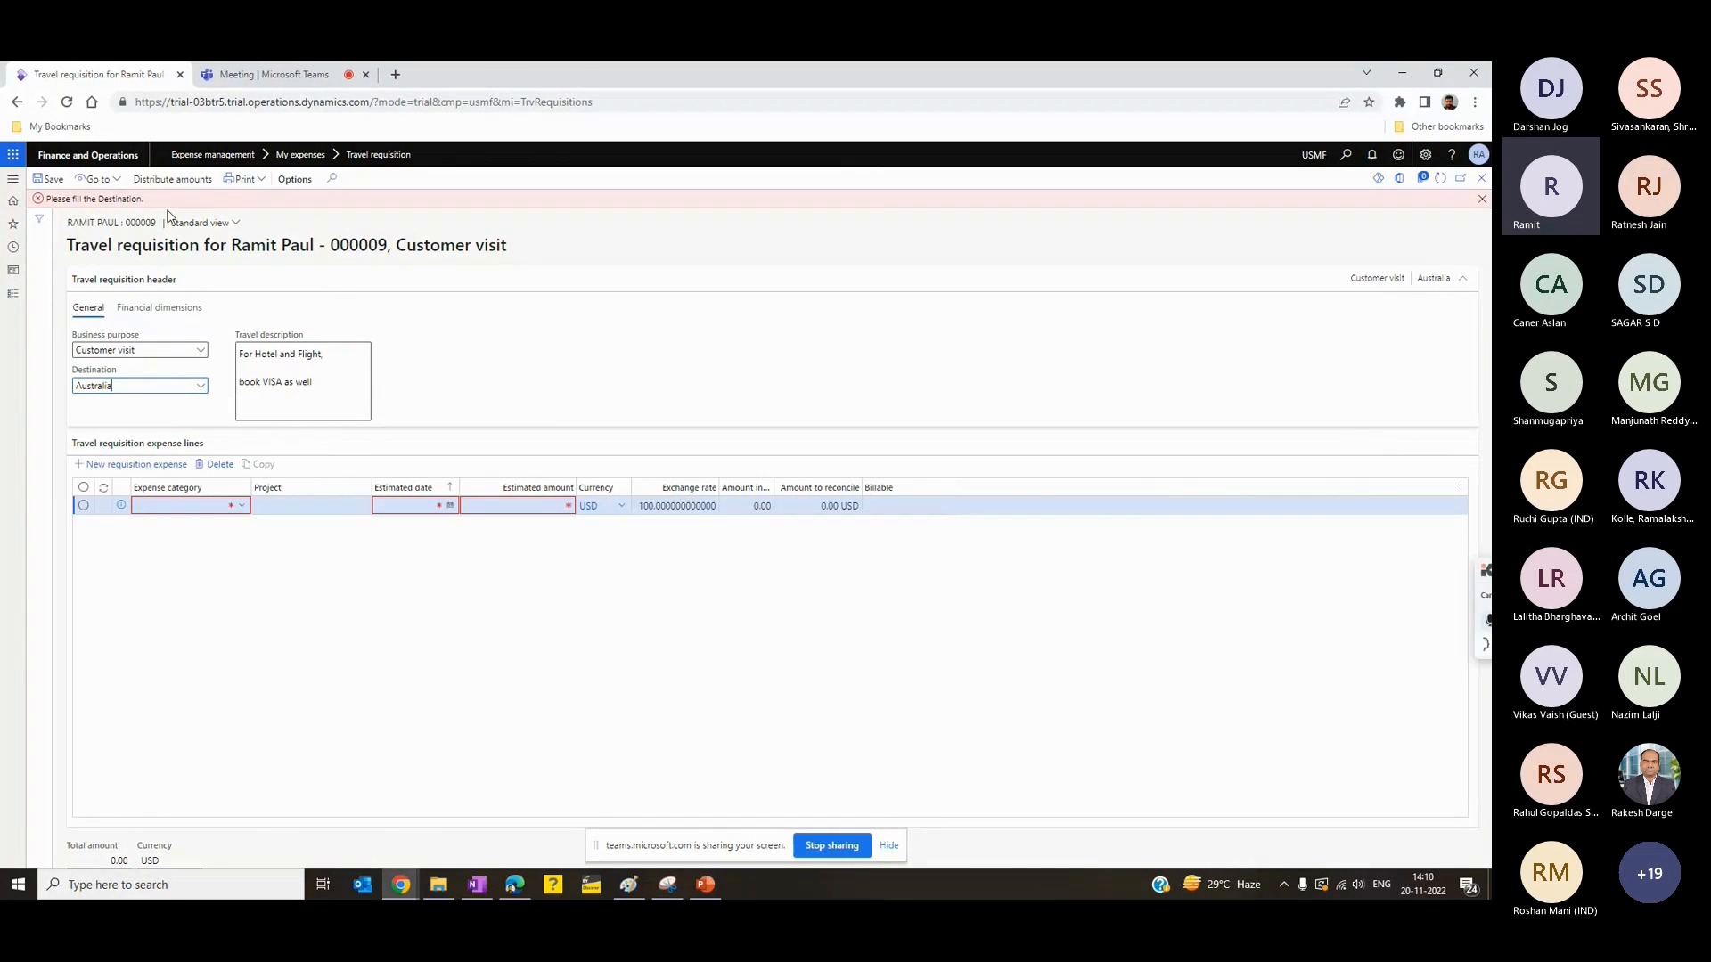
left_click(1482, 198)
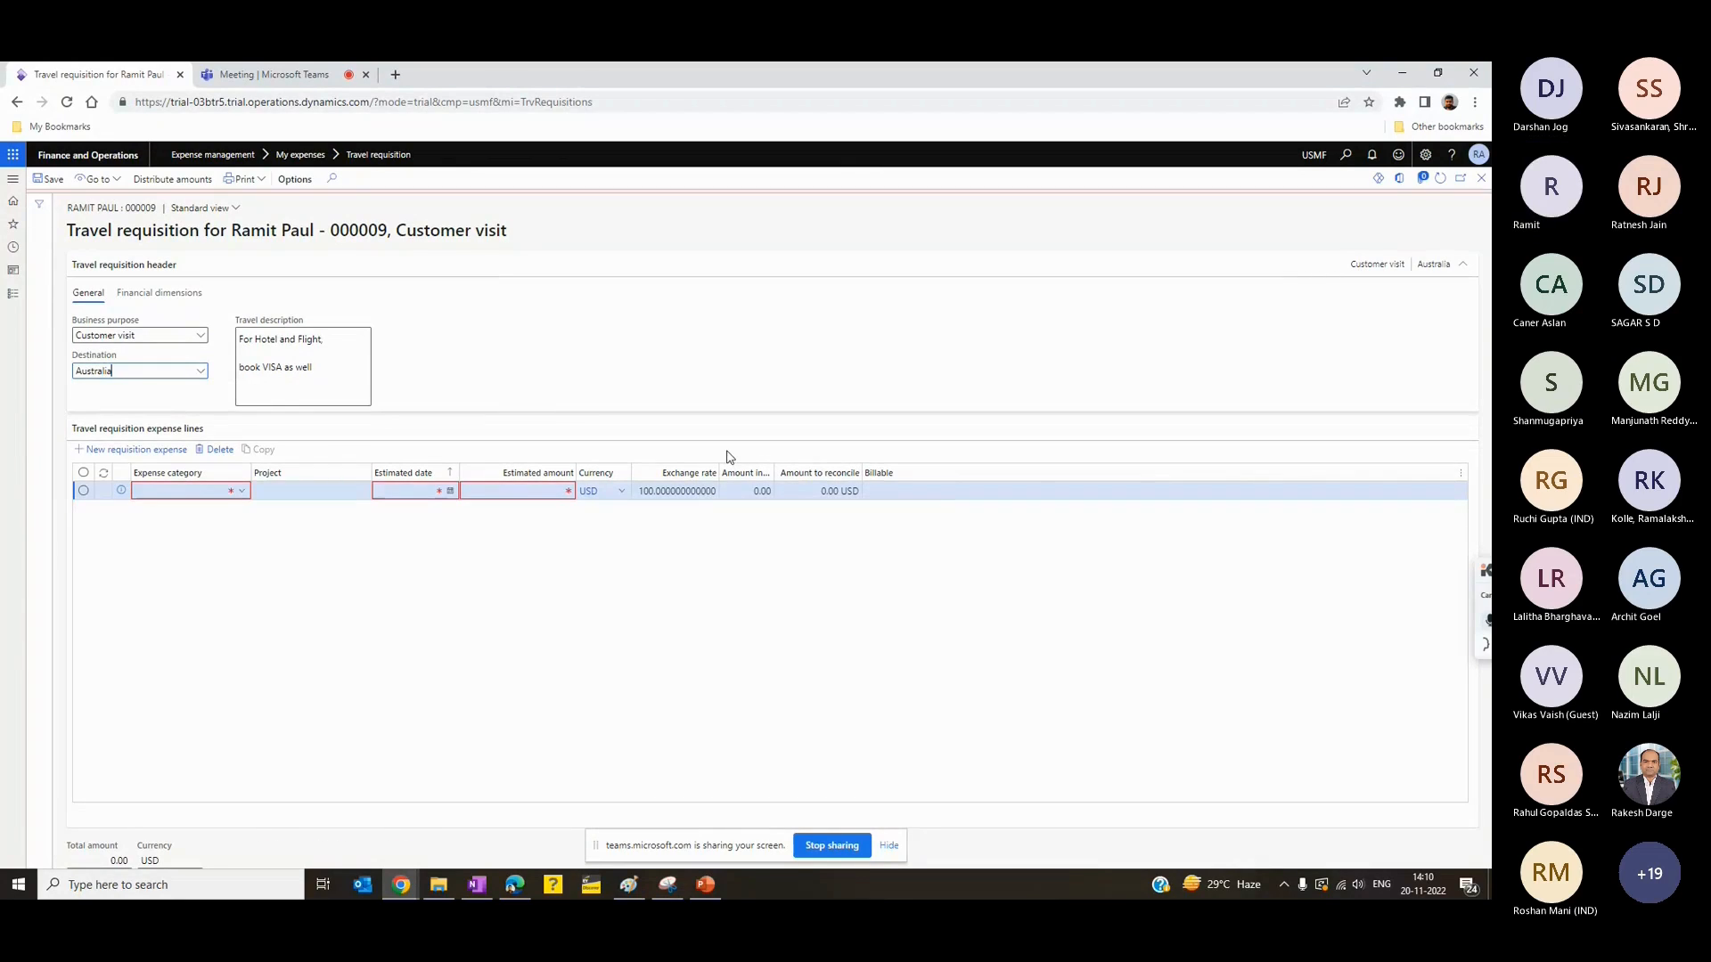
- Fill in the first expense line with category Car Rental, estimated date 11/20/2022 and an estimated amount of 1,000 USD
left_click(239, 491)
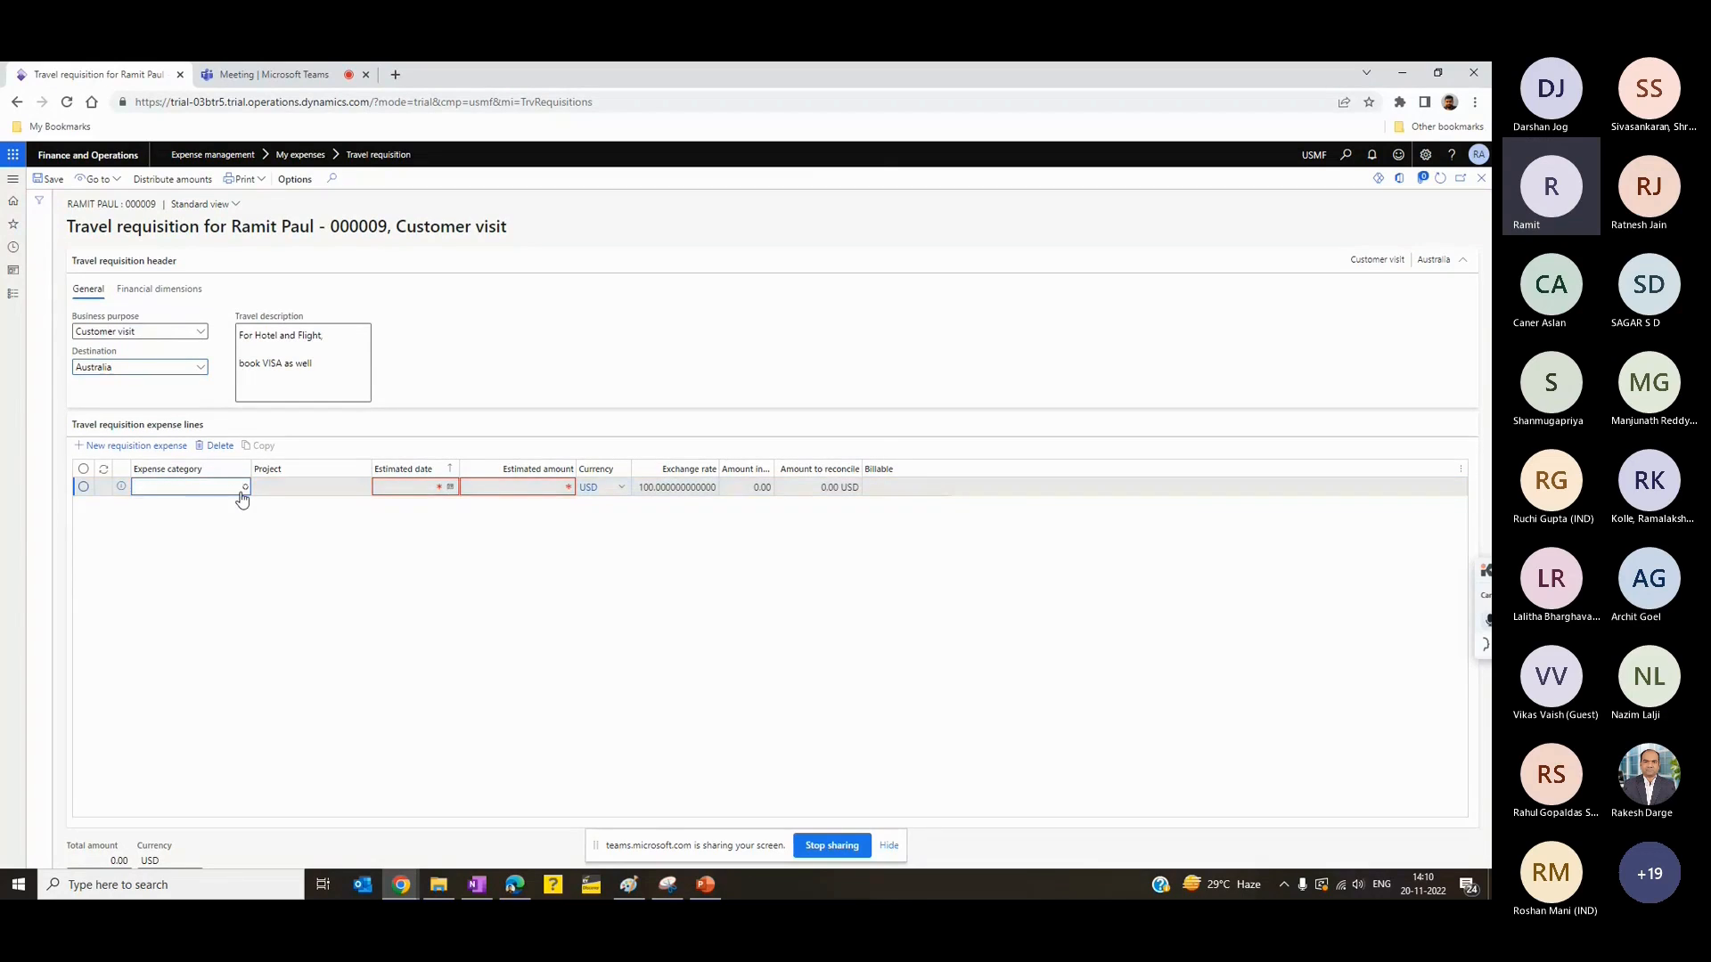
left_click(242, 489)
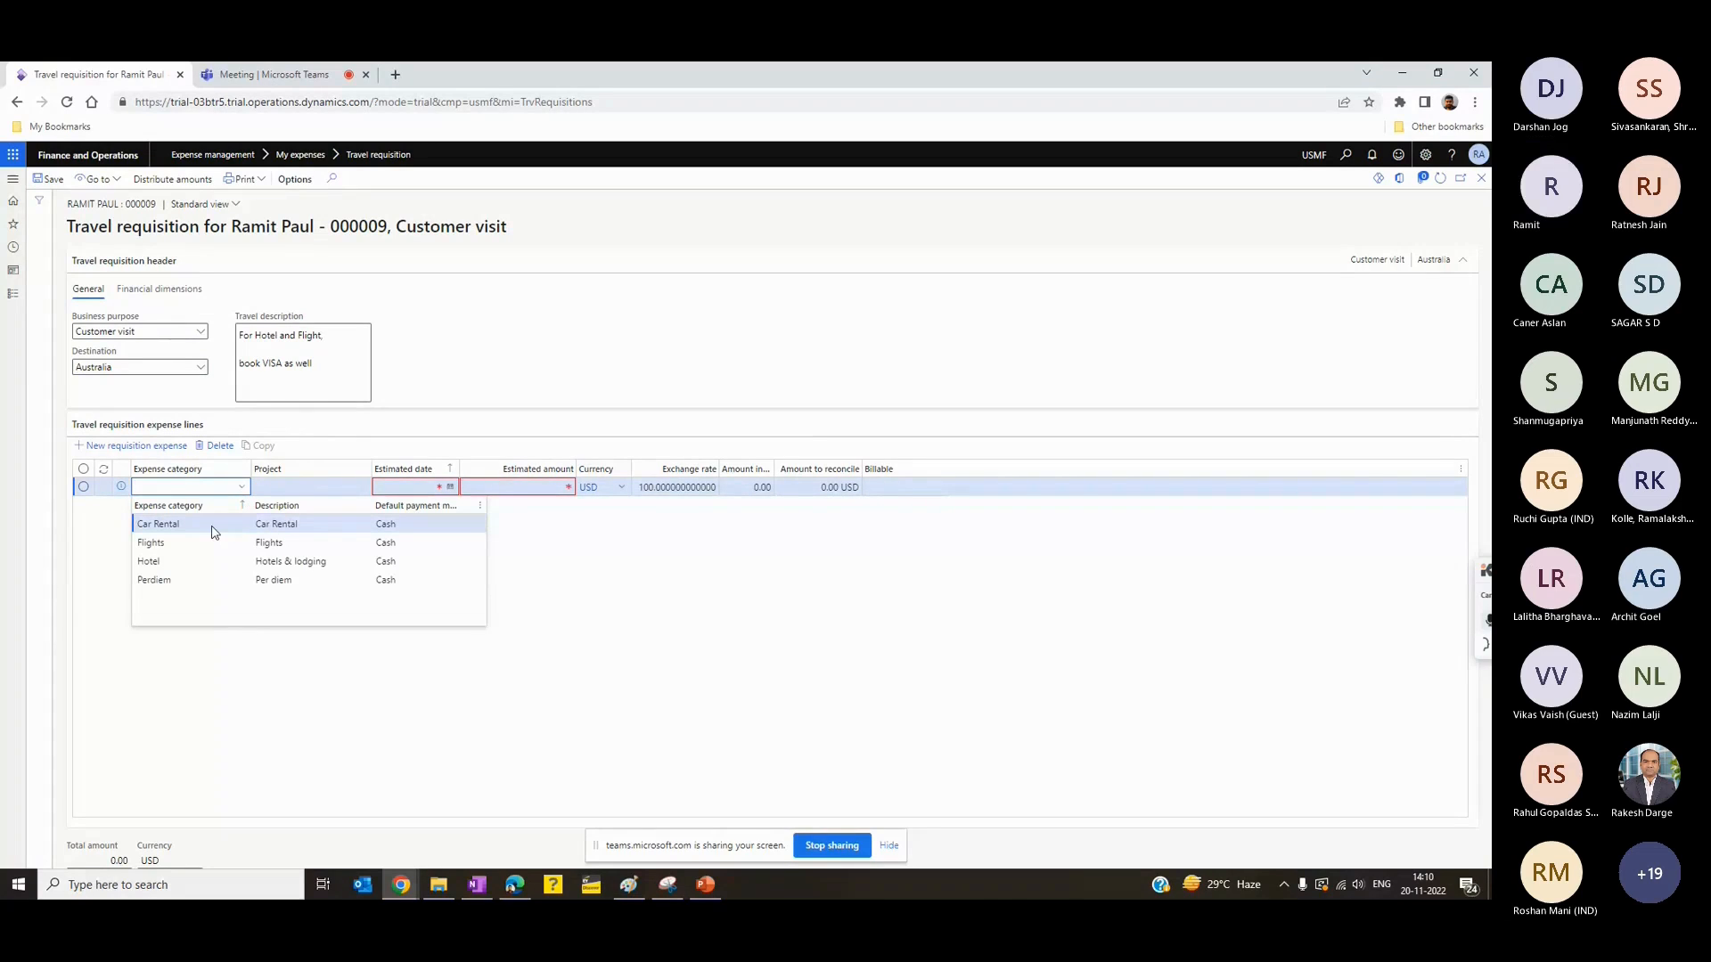
left_click(214, 532)
left_click(450, 487)
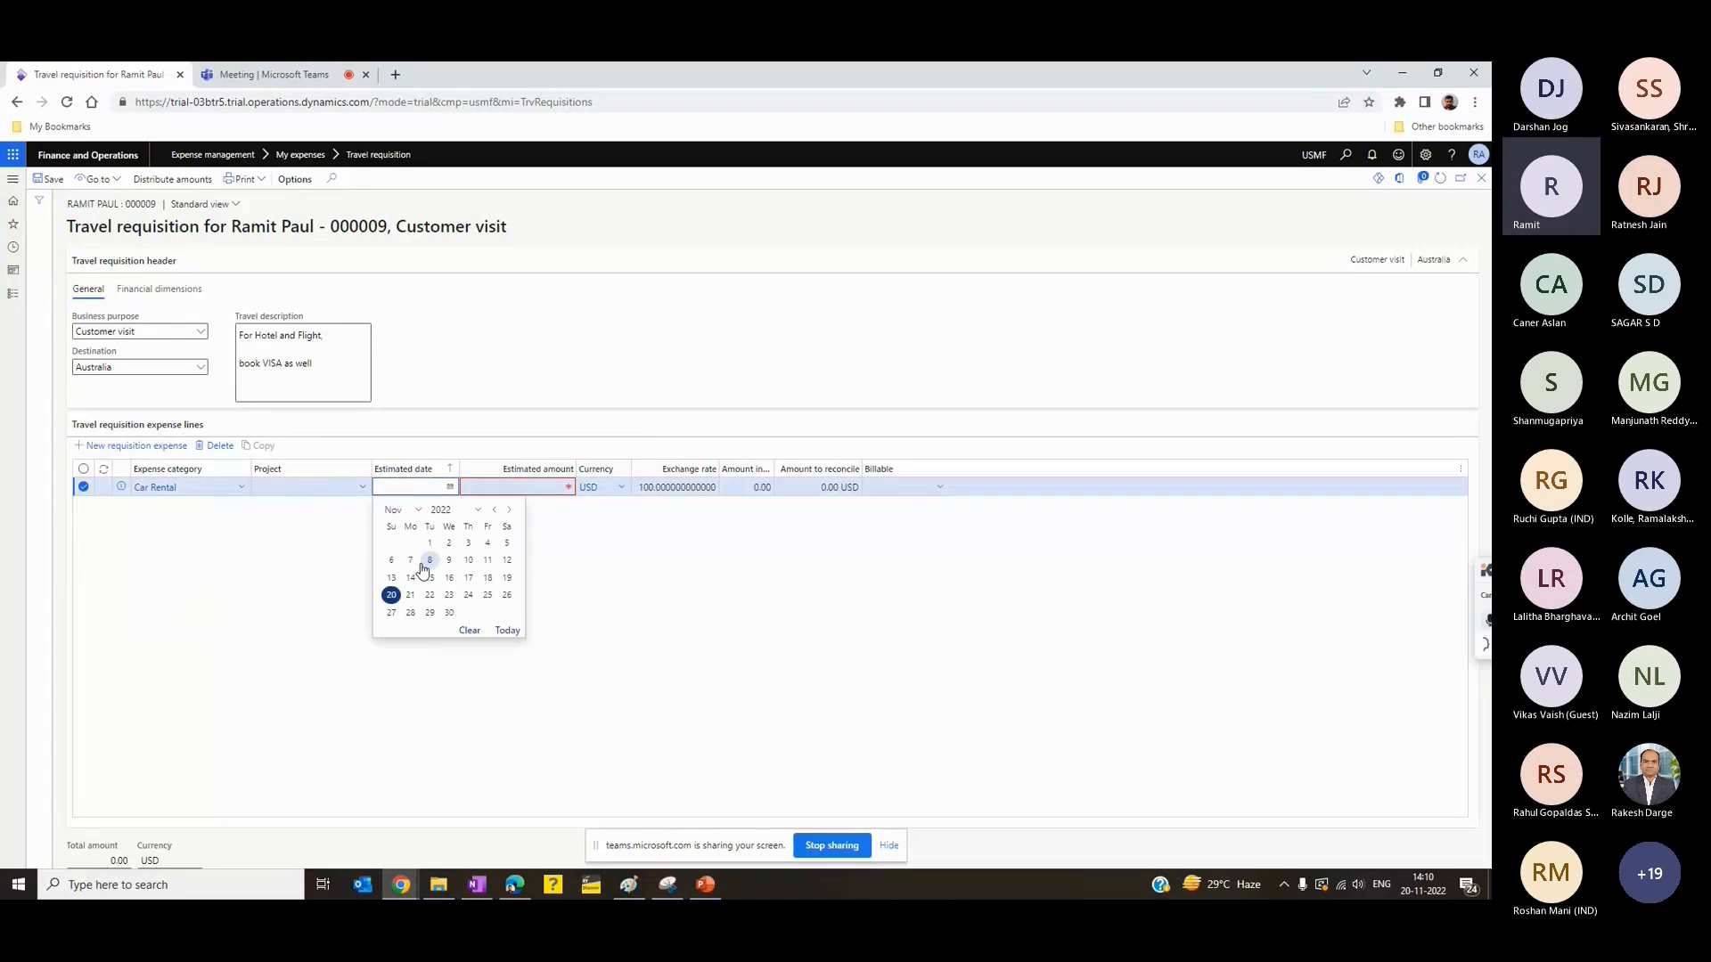
left_click(391, 594)
left_click(522, 488)
type("1000")
key("Tab")
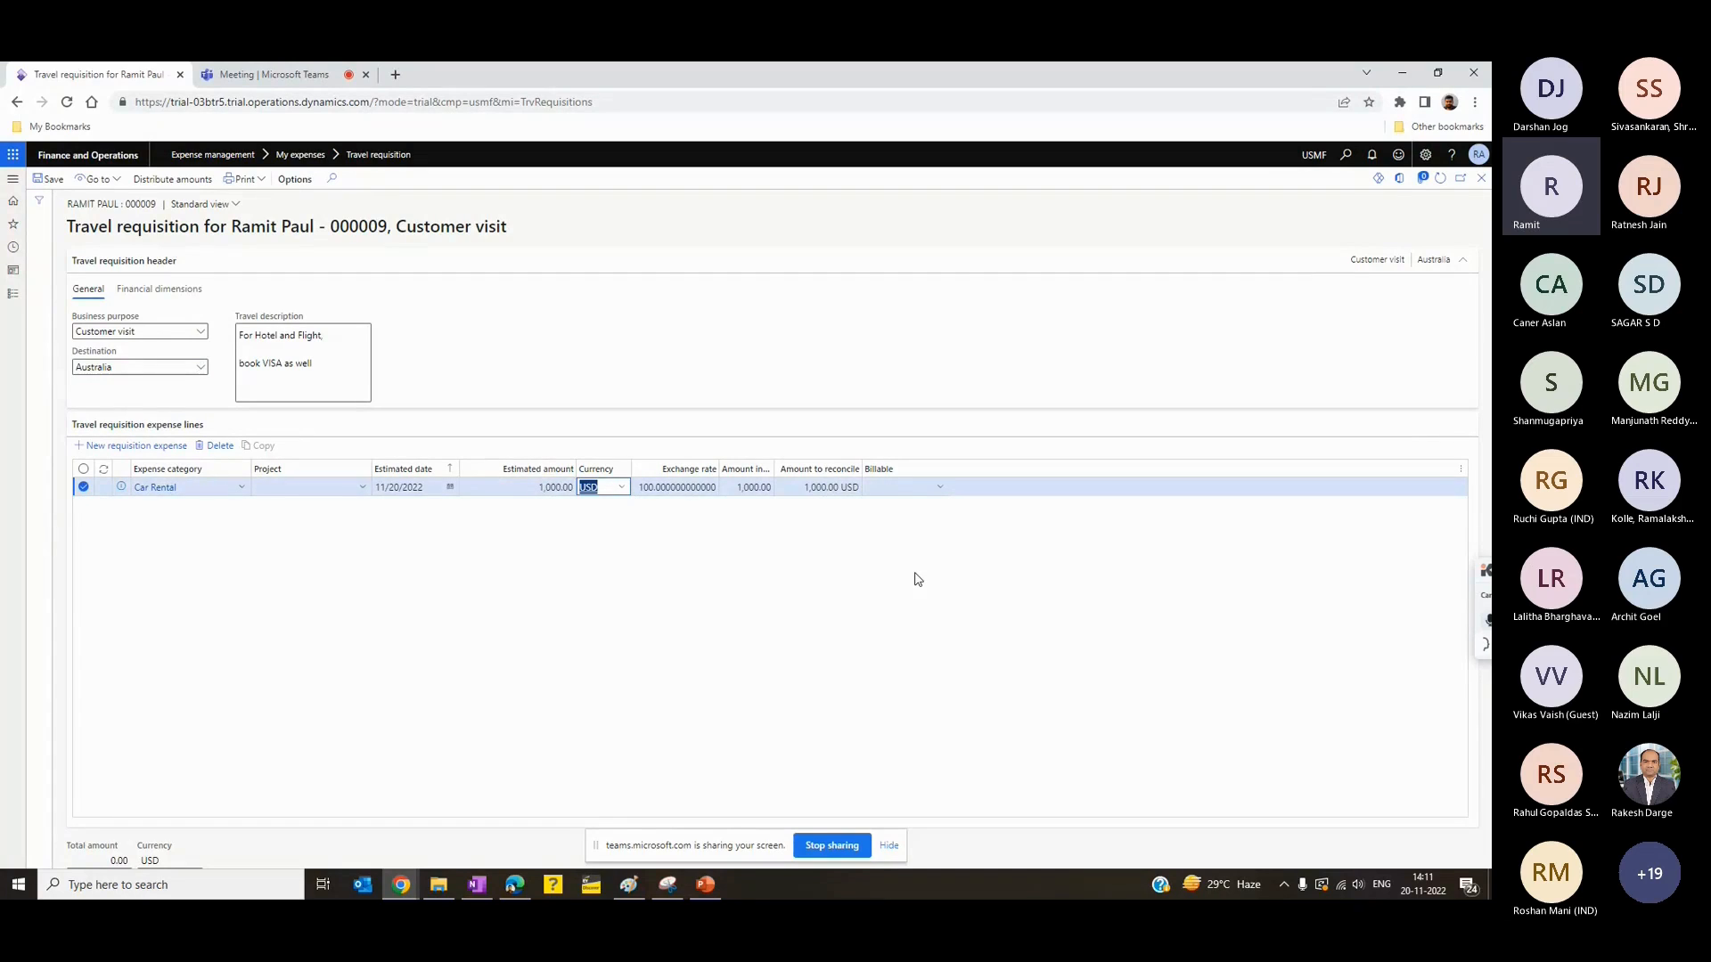
- Change the Car Rental line's estimated amount to 500
left_click(538, 489)
type("50")
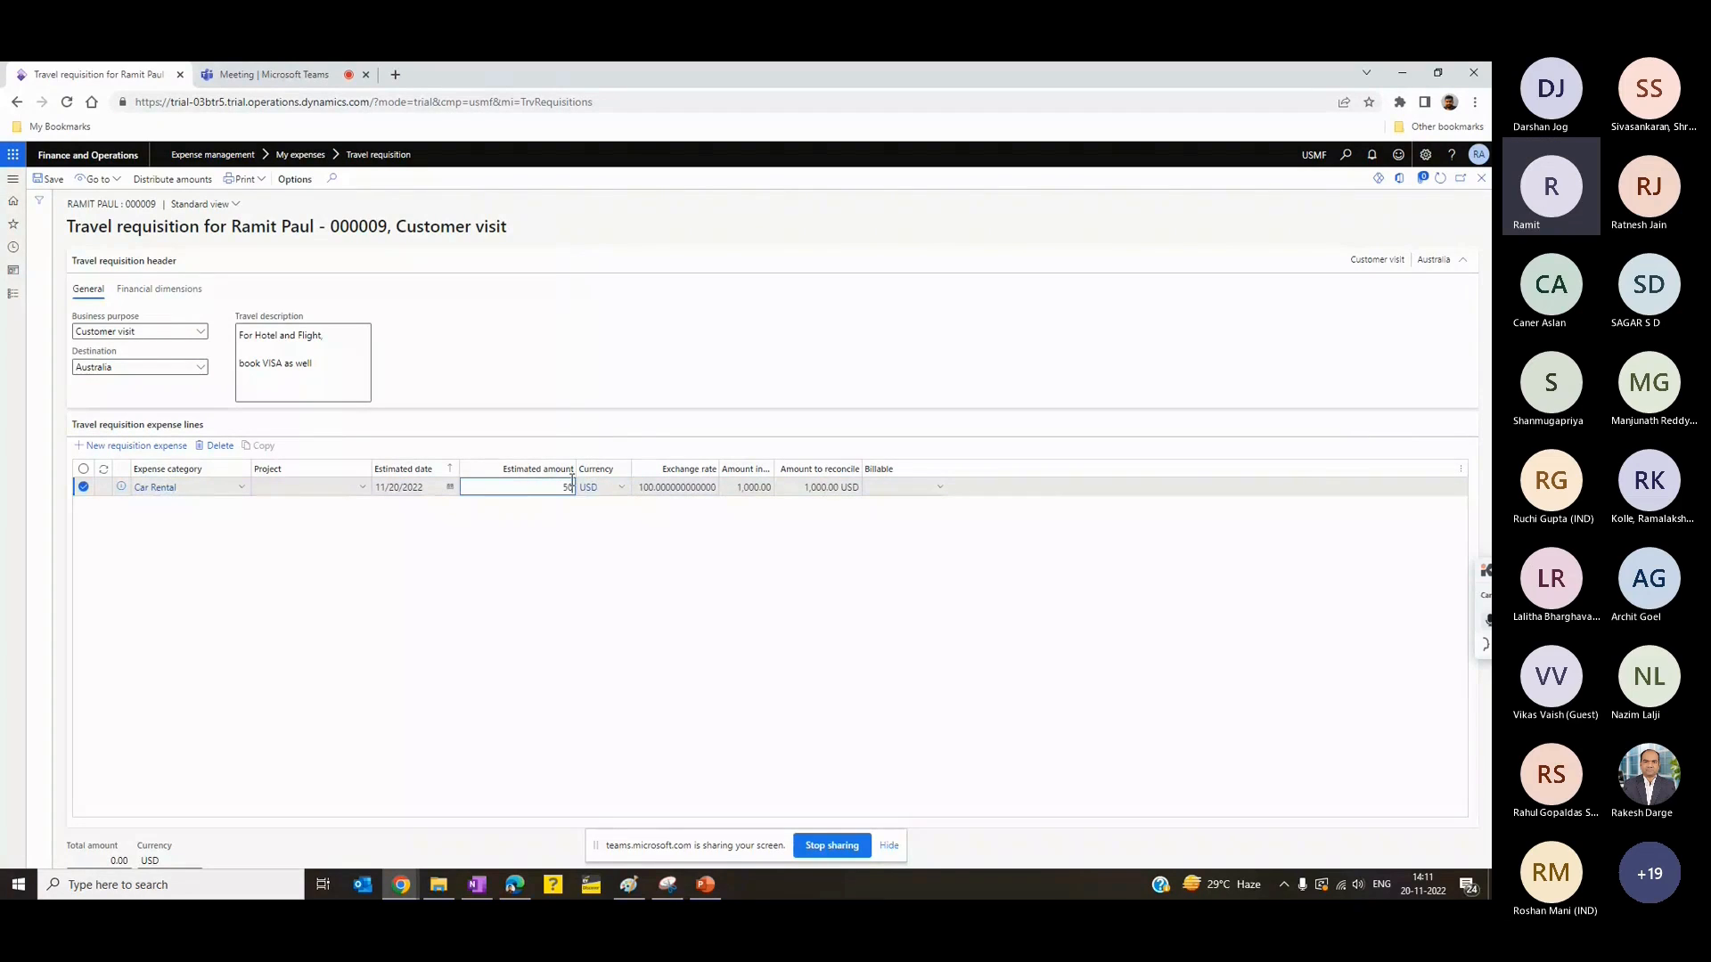
type("0")
key("Tab")
- Add a Flights expense line with estimated date 11/20/2022 and an estimated amount of 500 USD
left_click(118, 453)
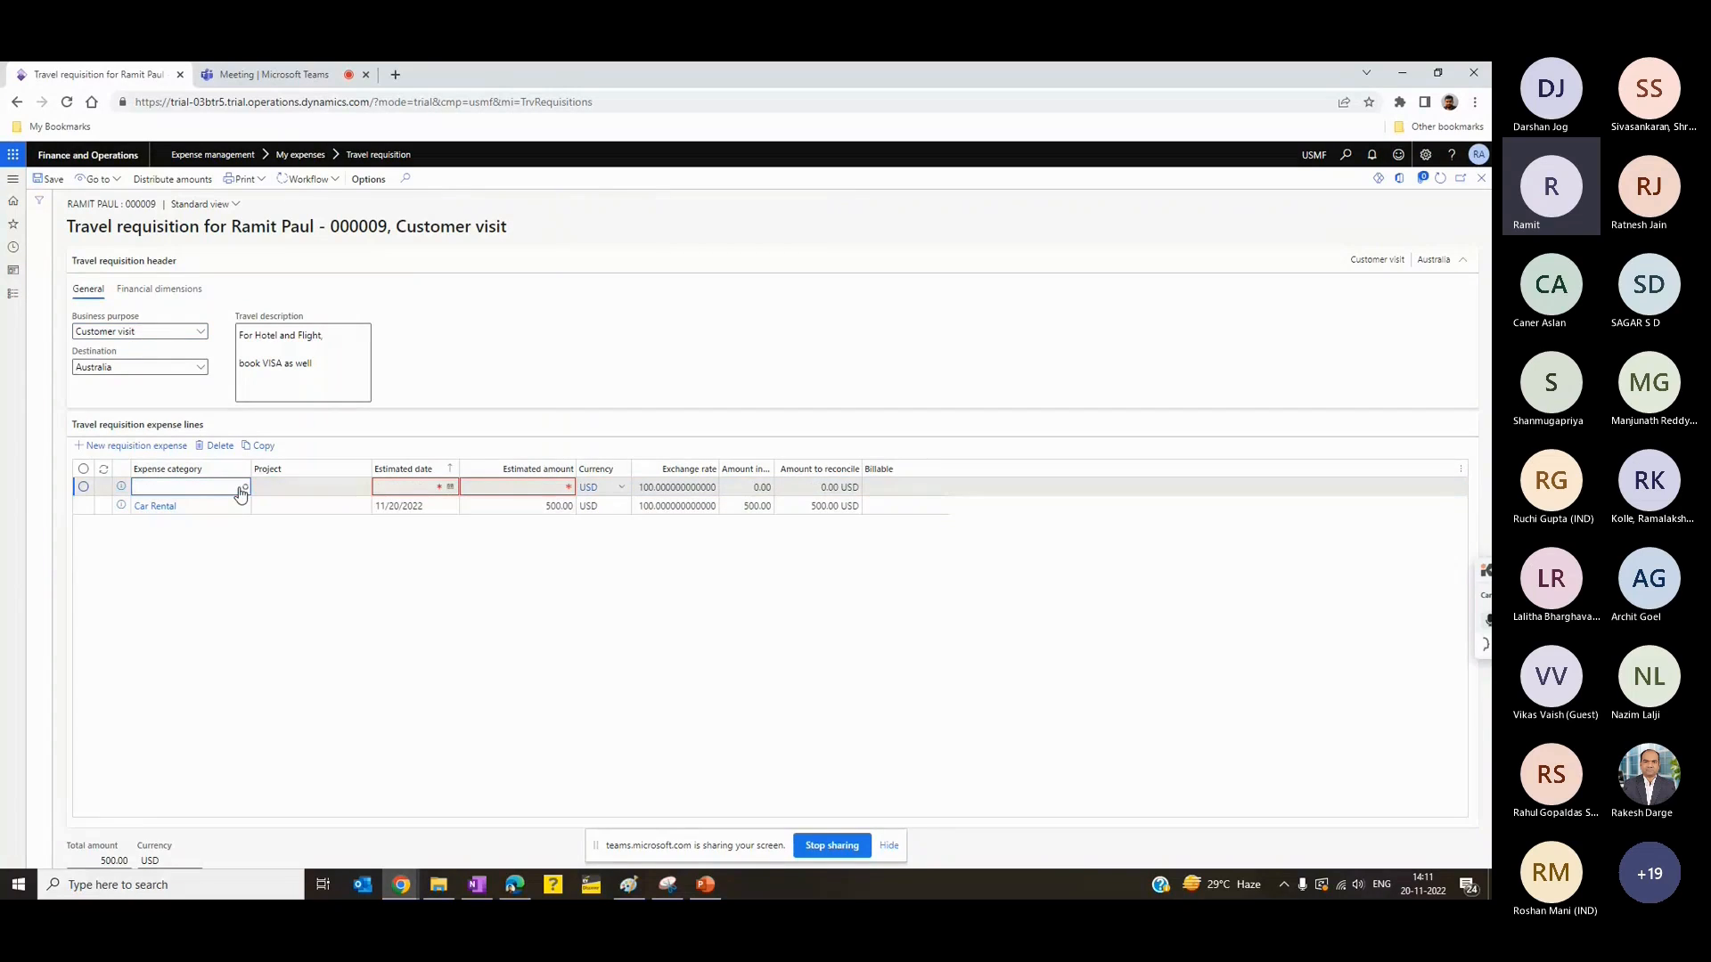
left_click(242, 489)
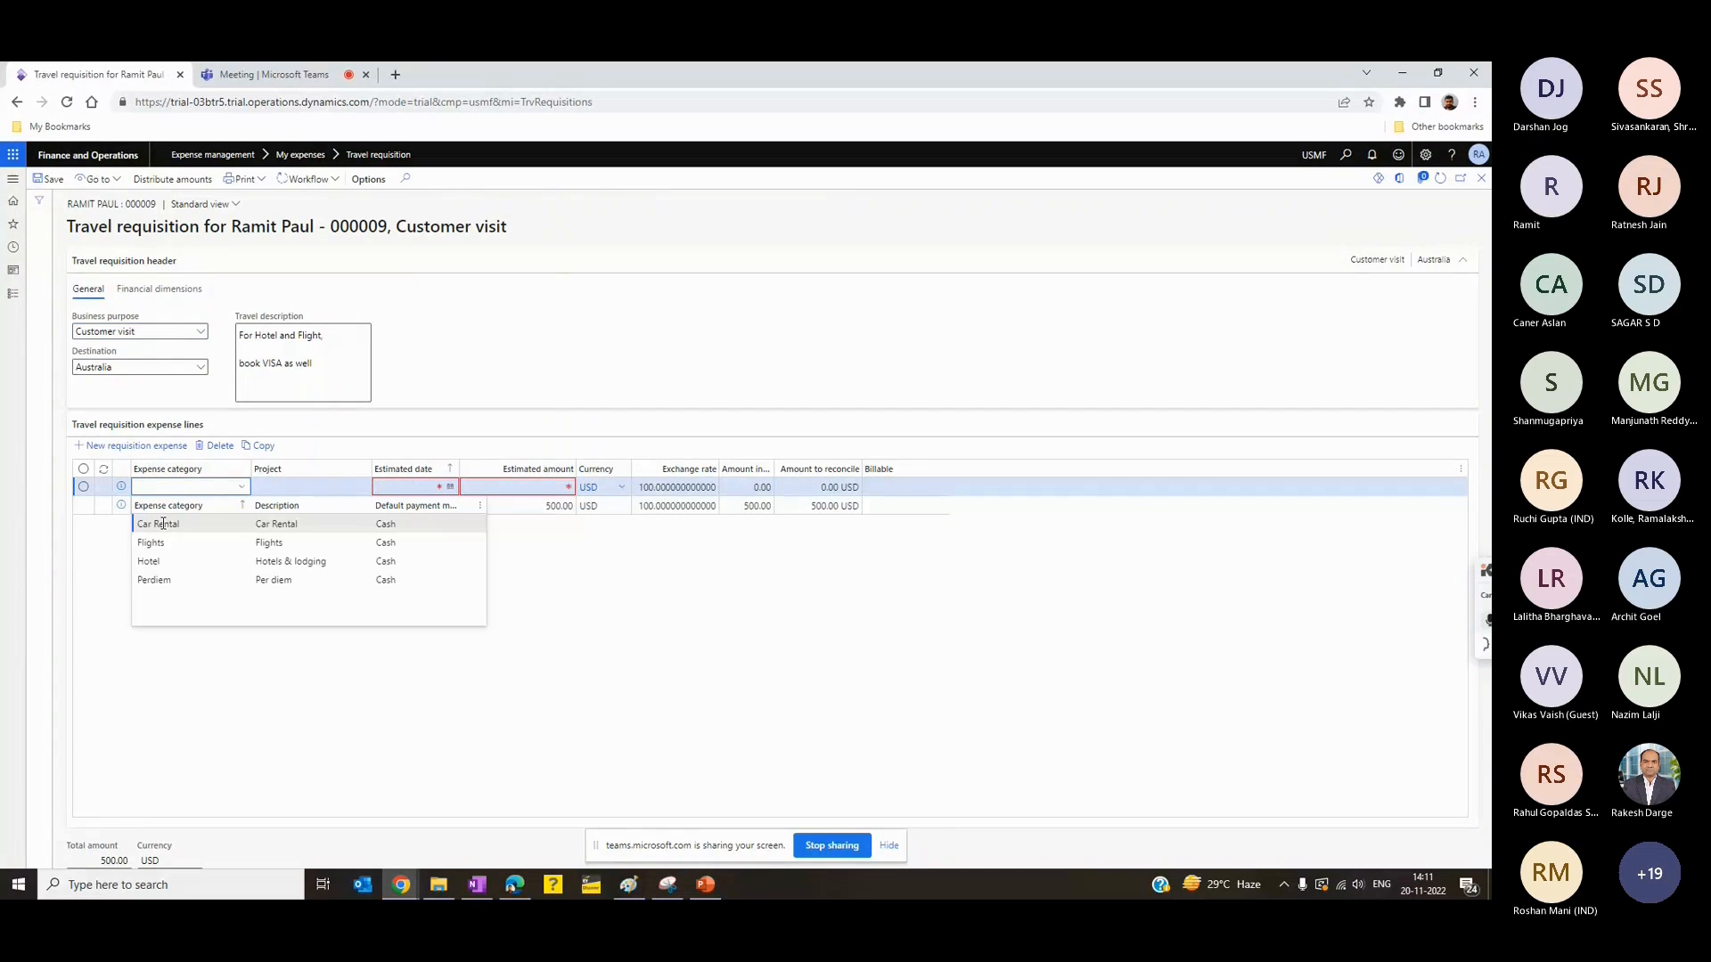
left_click(373, 488)
left_click(450, 486)
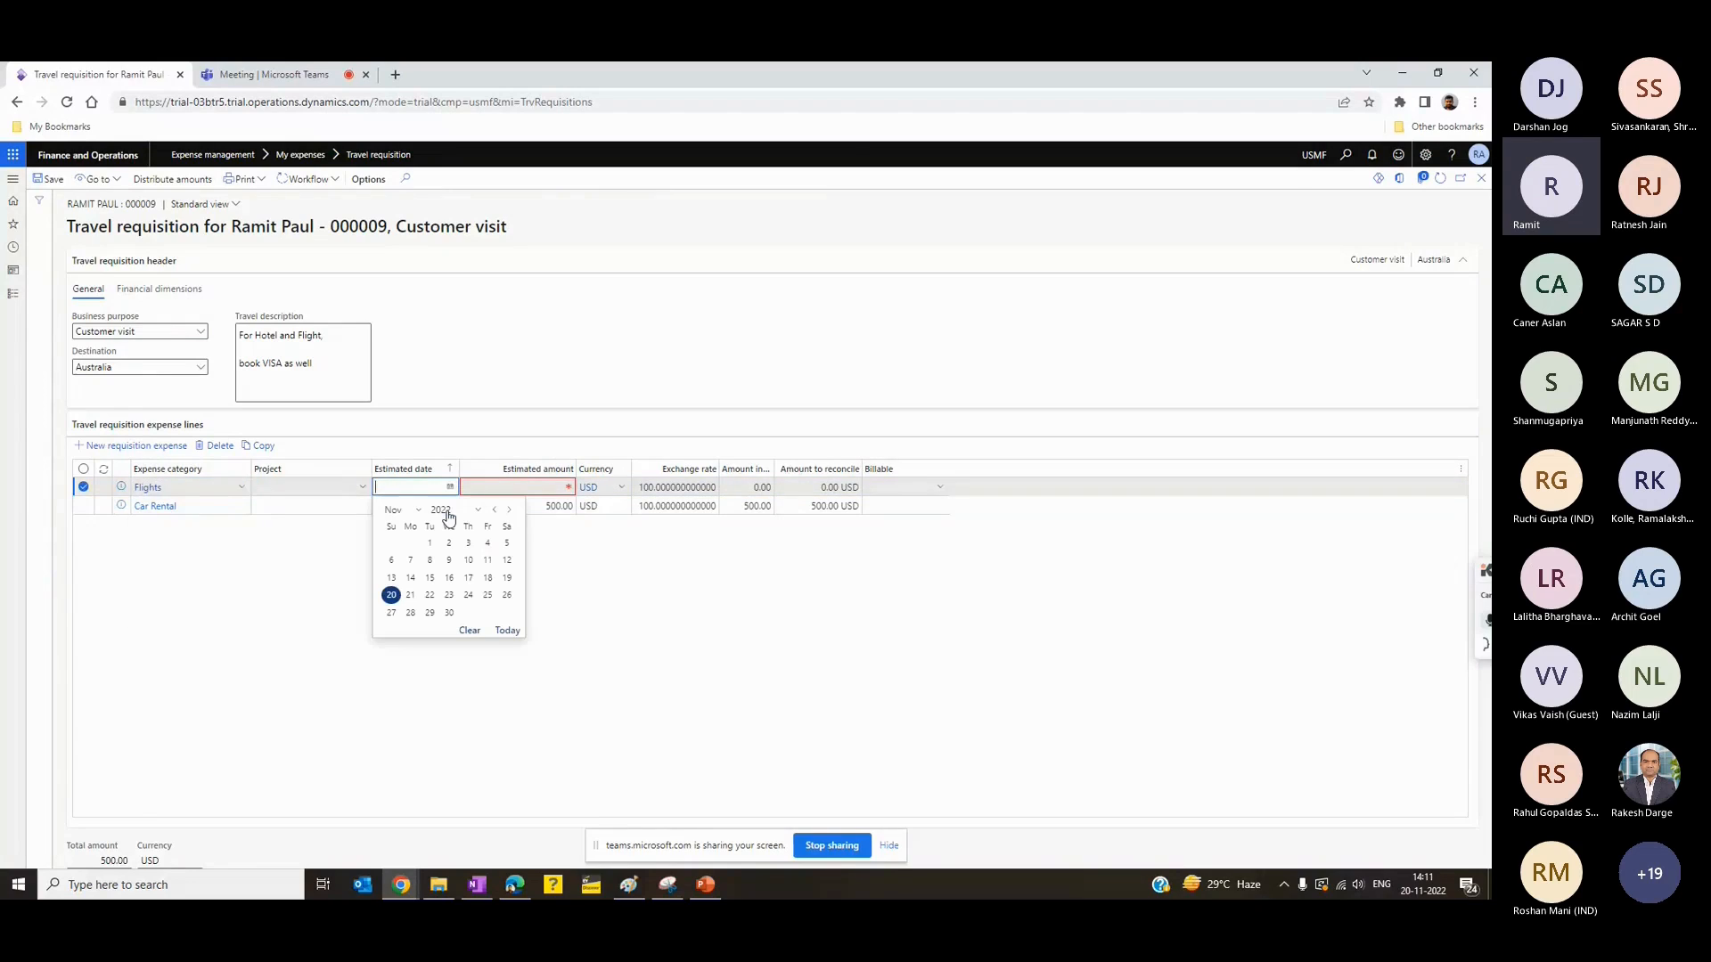
left_click(392, 595)
left_click(501, 487)
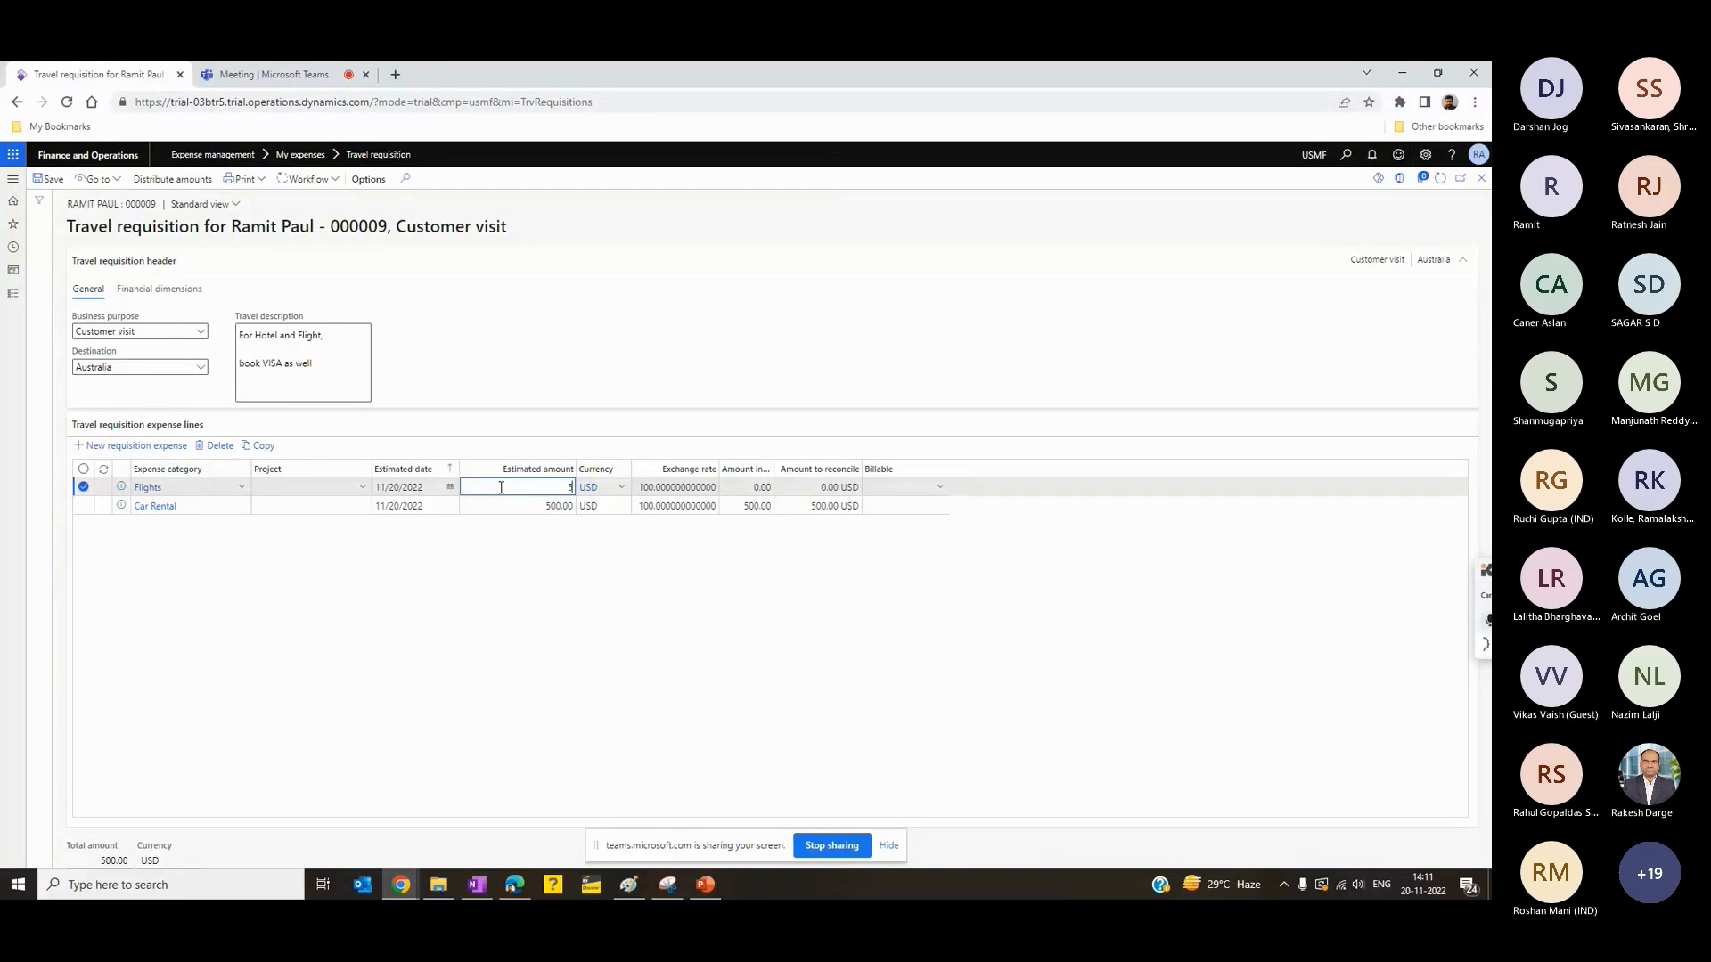
type("500")
key("Tab")
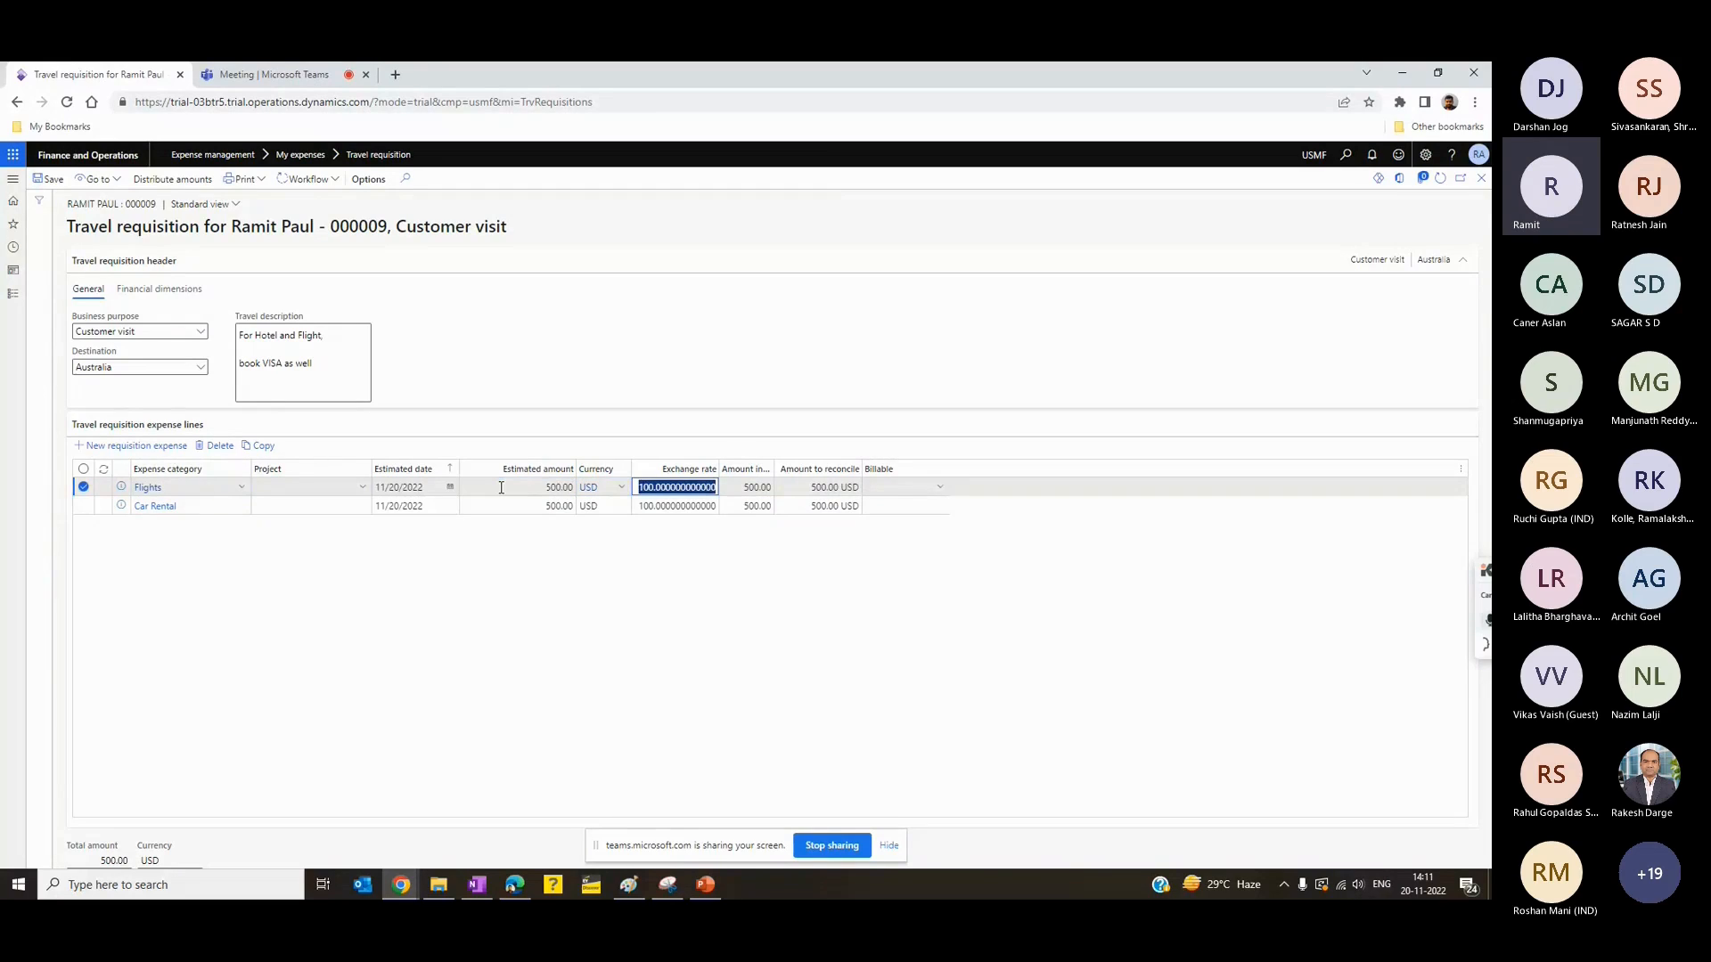
- Add a Hotel expense line with estimated date 11/20/2022 and an estimated amount of 1,000 USD
left_click(125, 447)
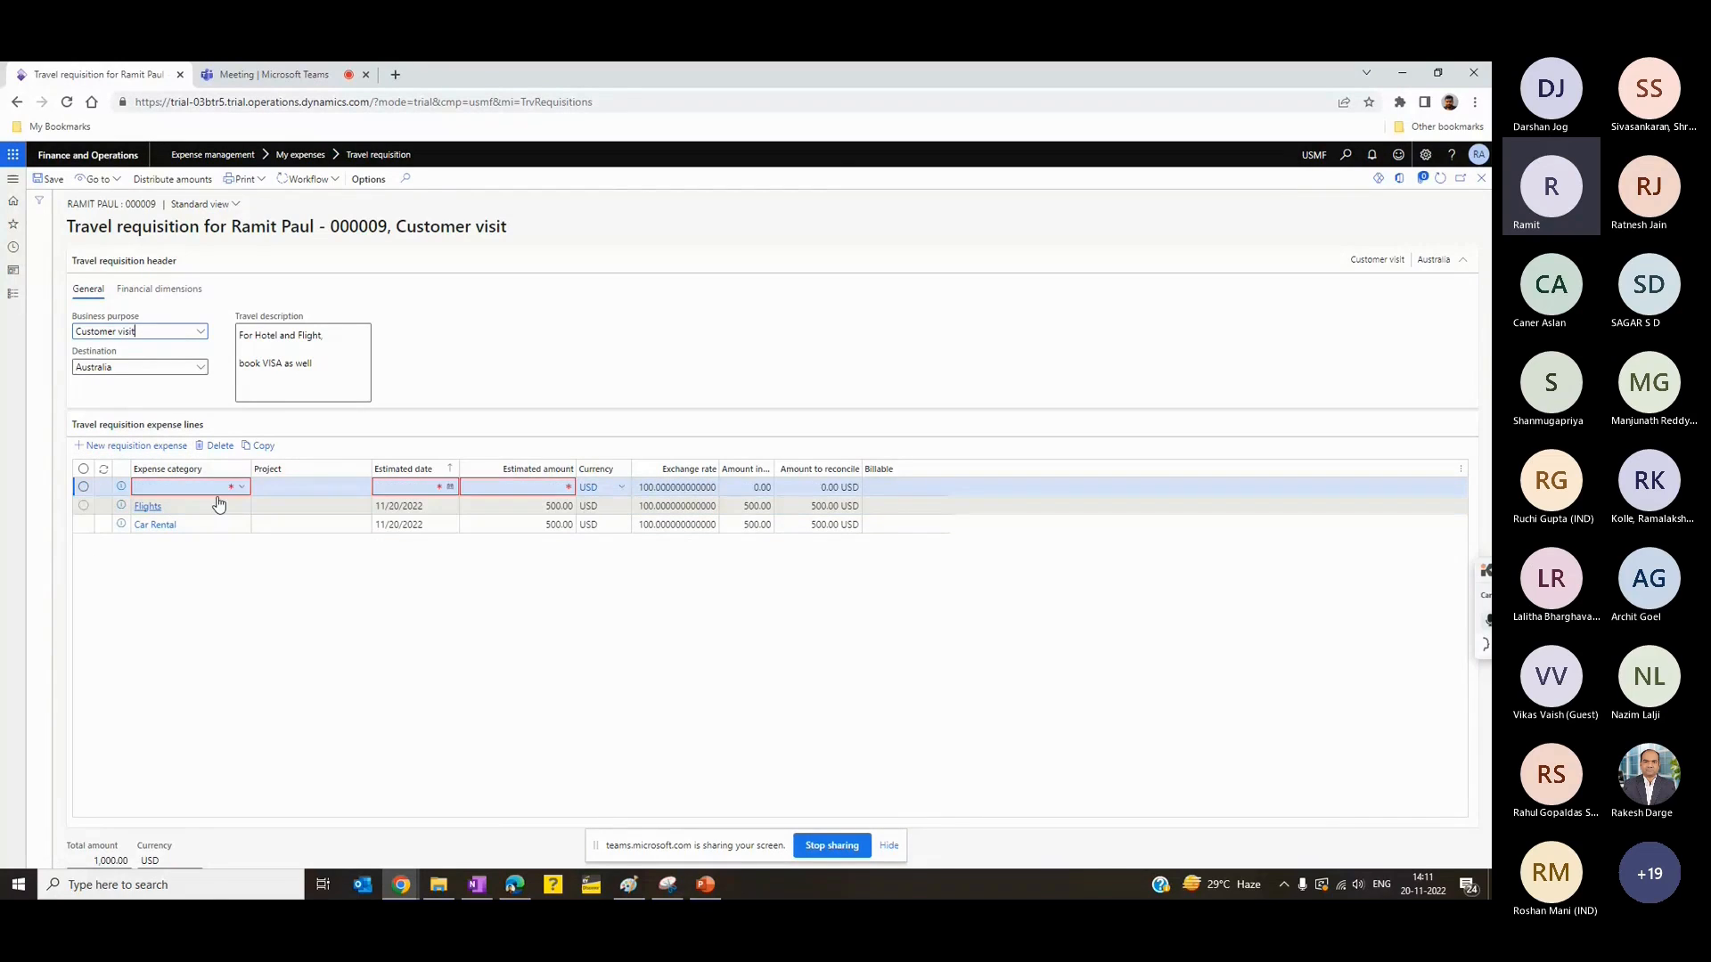
left_click(237, 488)
left_click(241, 487)
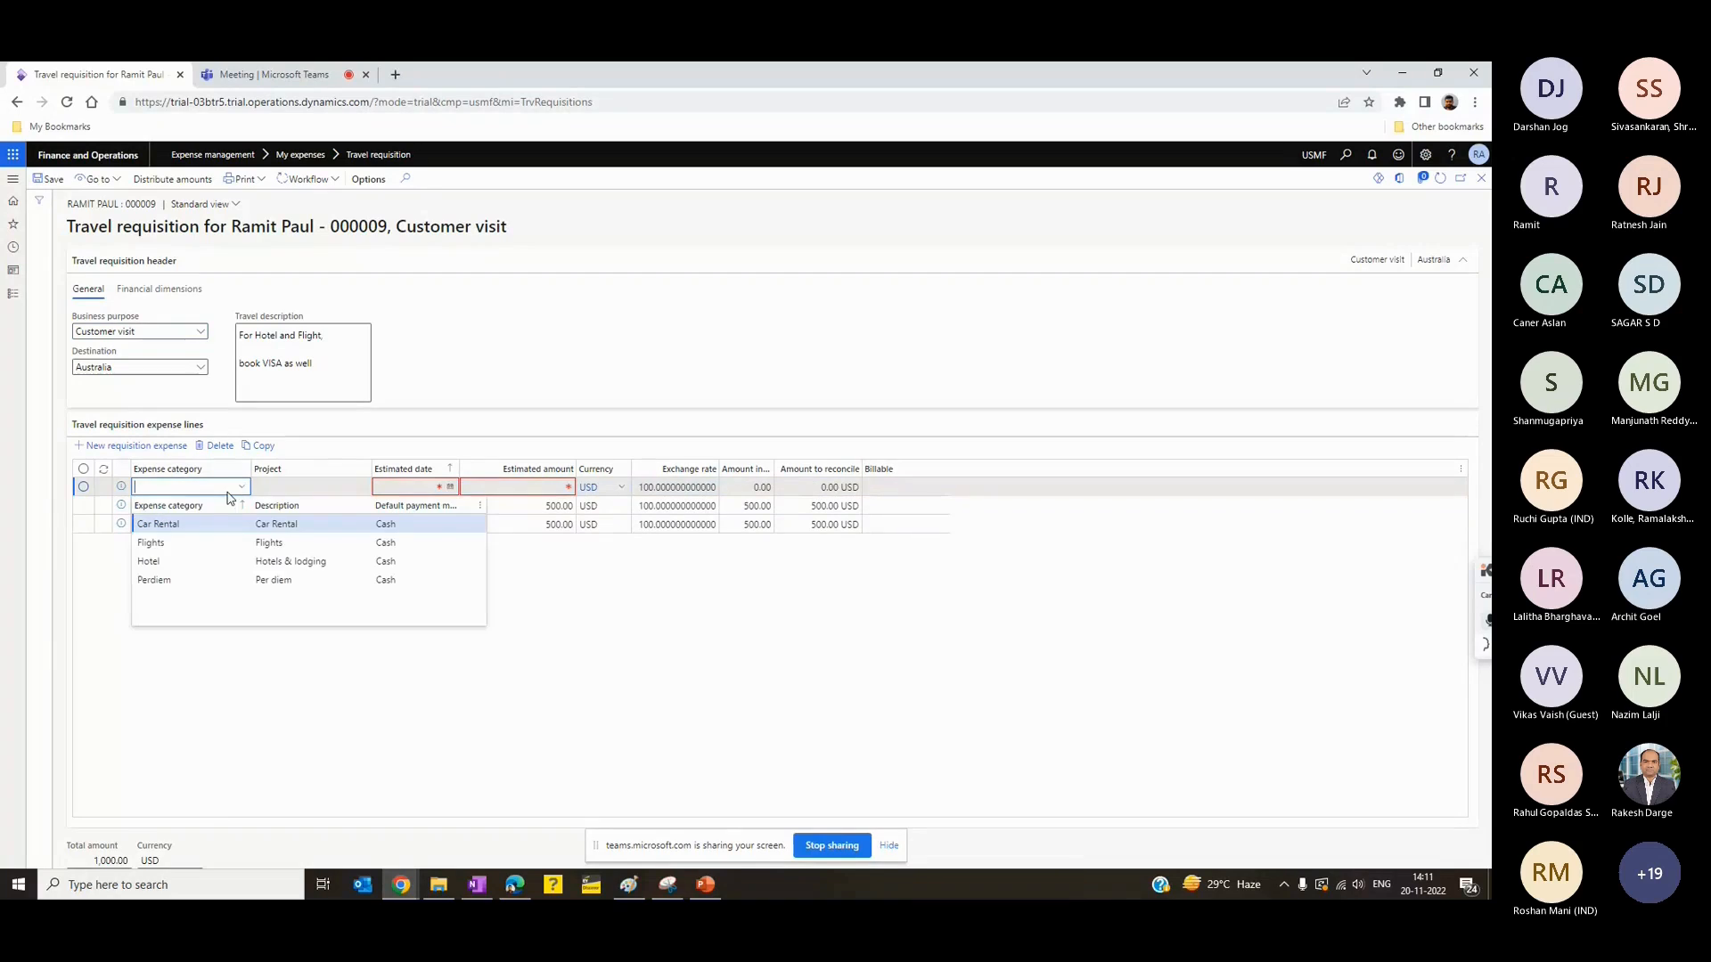
left_click(175, 561)
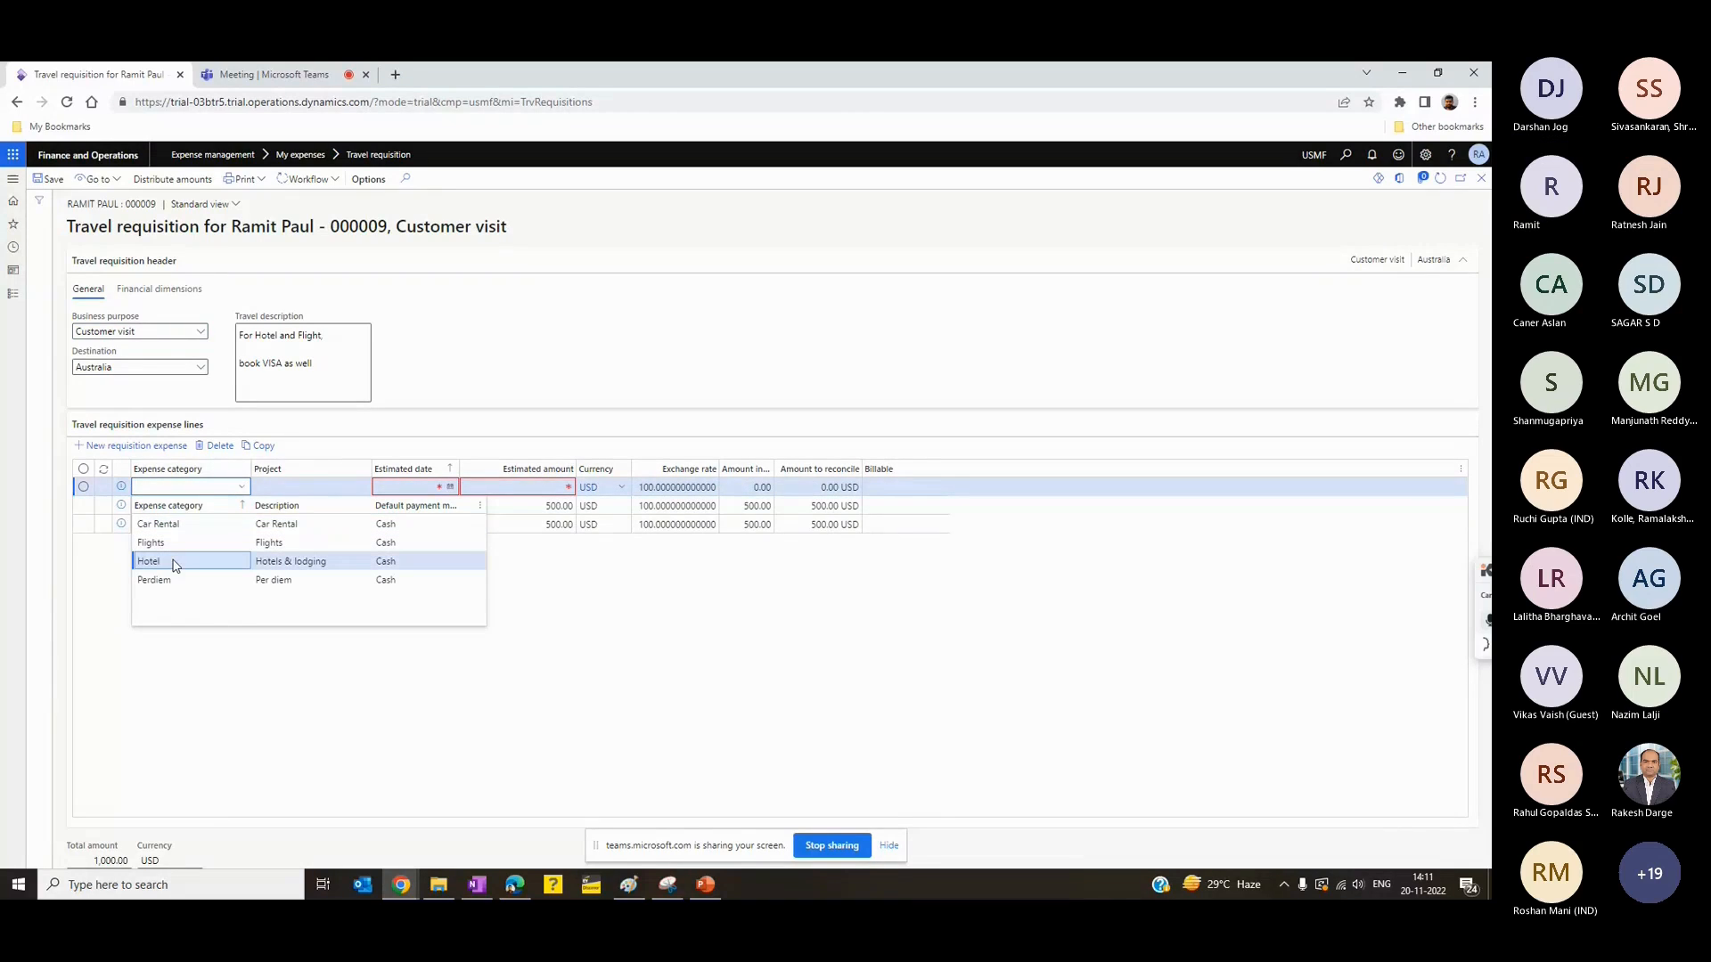
left_click(450, 488)
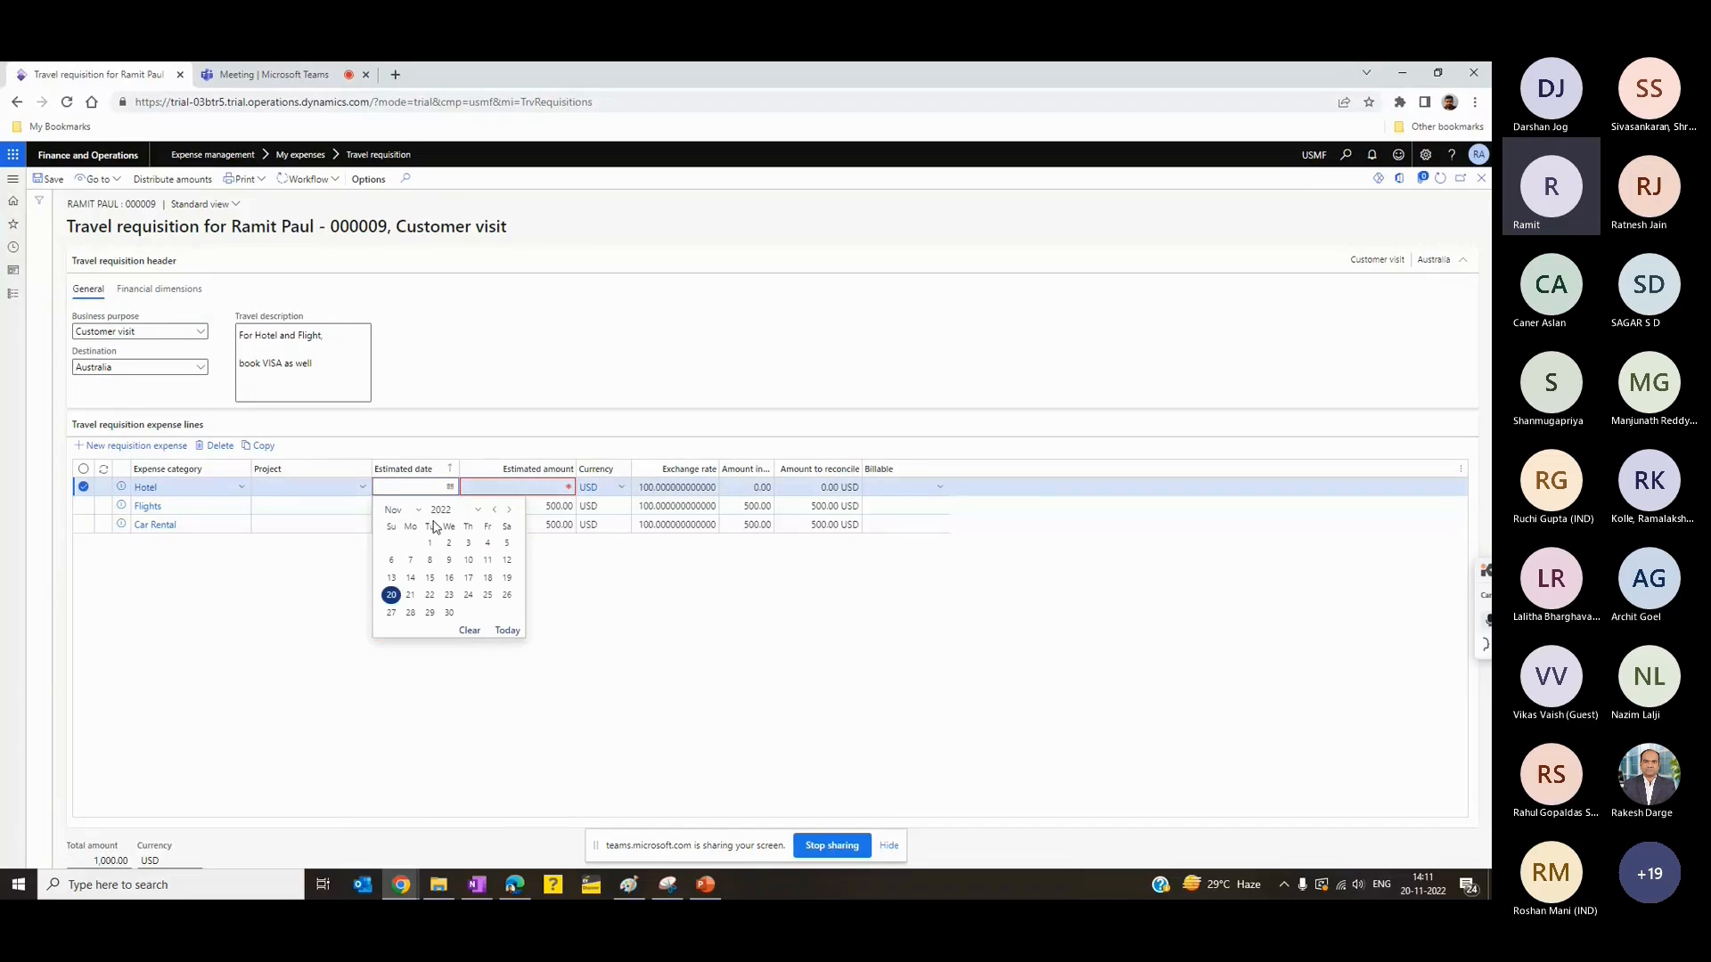
left_click(390, 595)
left_click(541, 485)
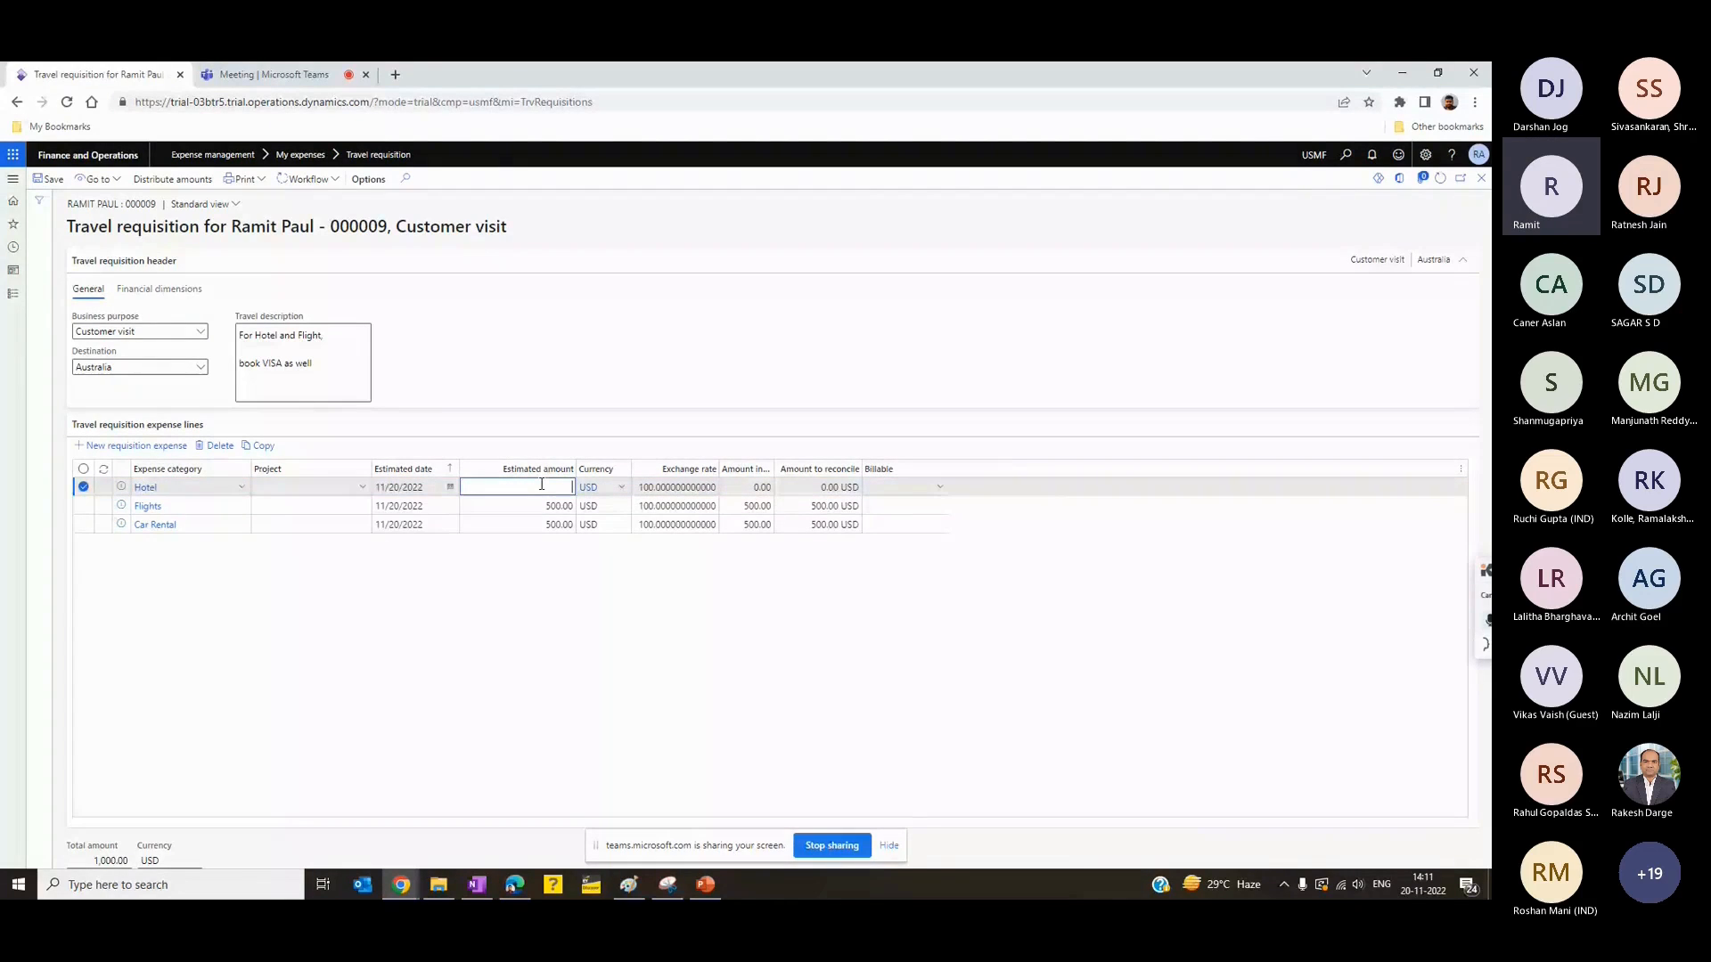
type("1000")
key("Tab")
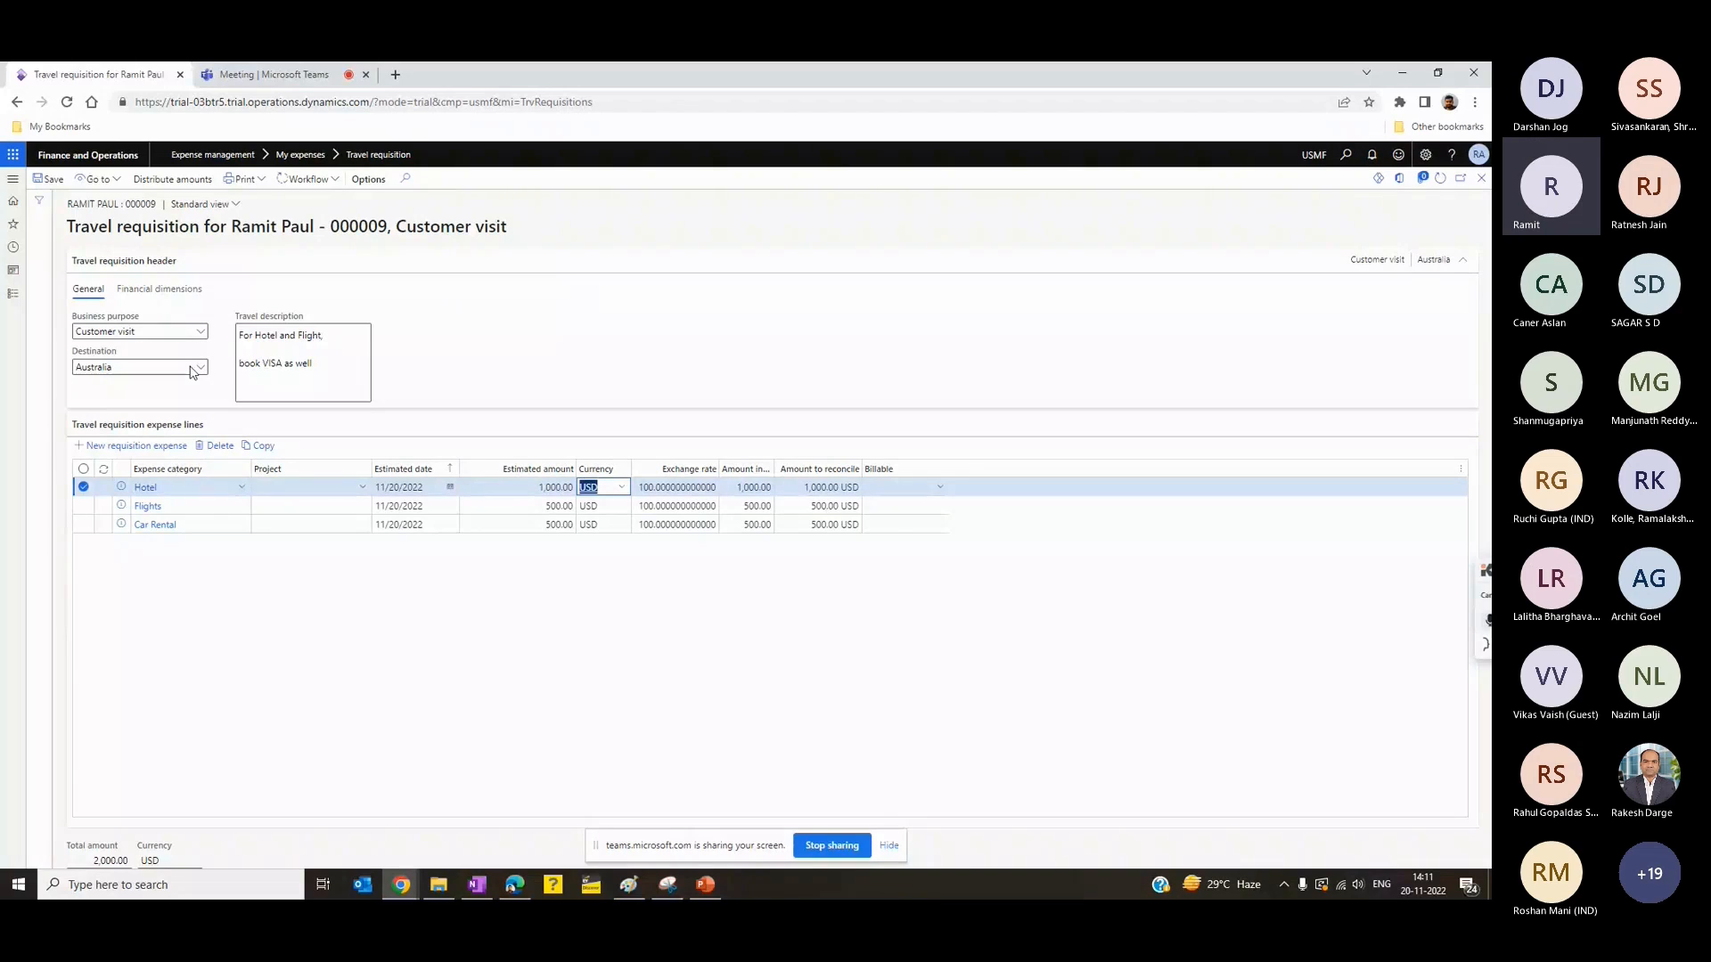
- Submit the travel requisition to the workflow with a comment
left_click(318, 182)
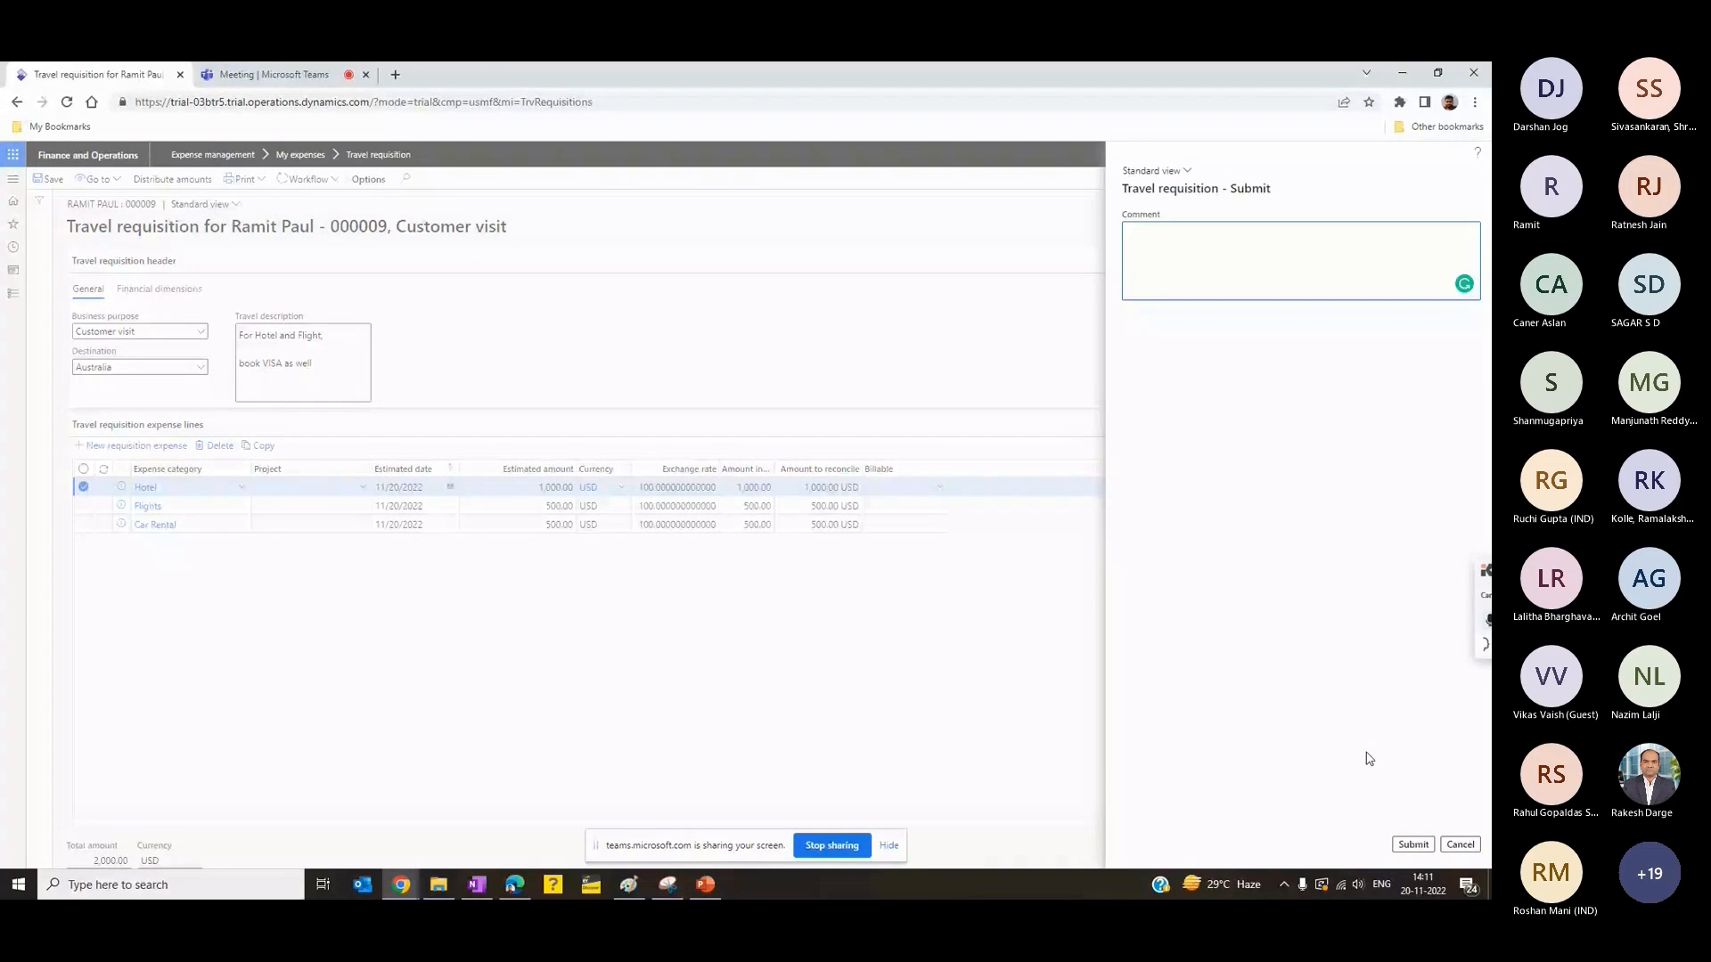
type("Please review and approve")
left_click(1425, 843)
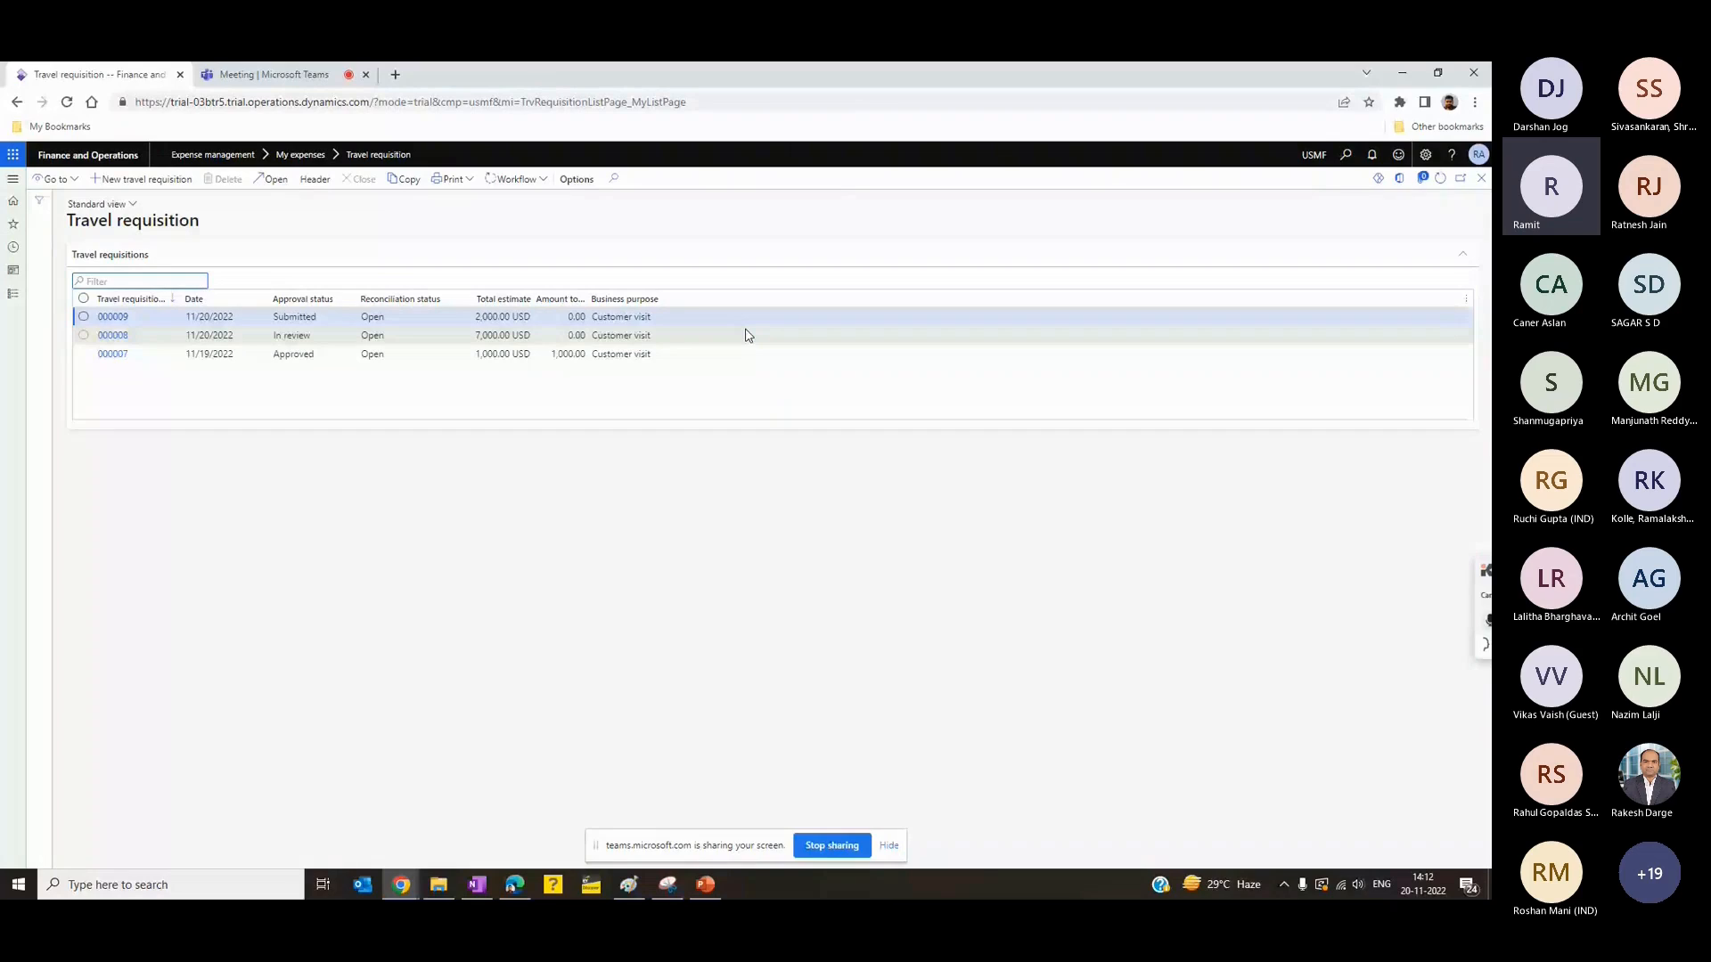
- Examine the workflow history of the newly submitted requisition, refresh its tracking details and return to the requisition list
left_click(516, 180)
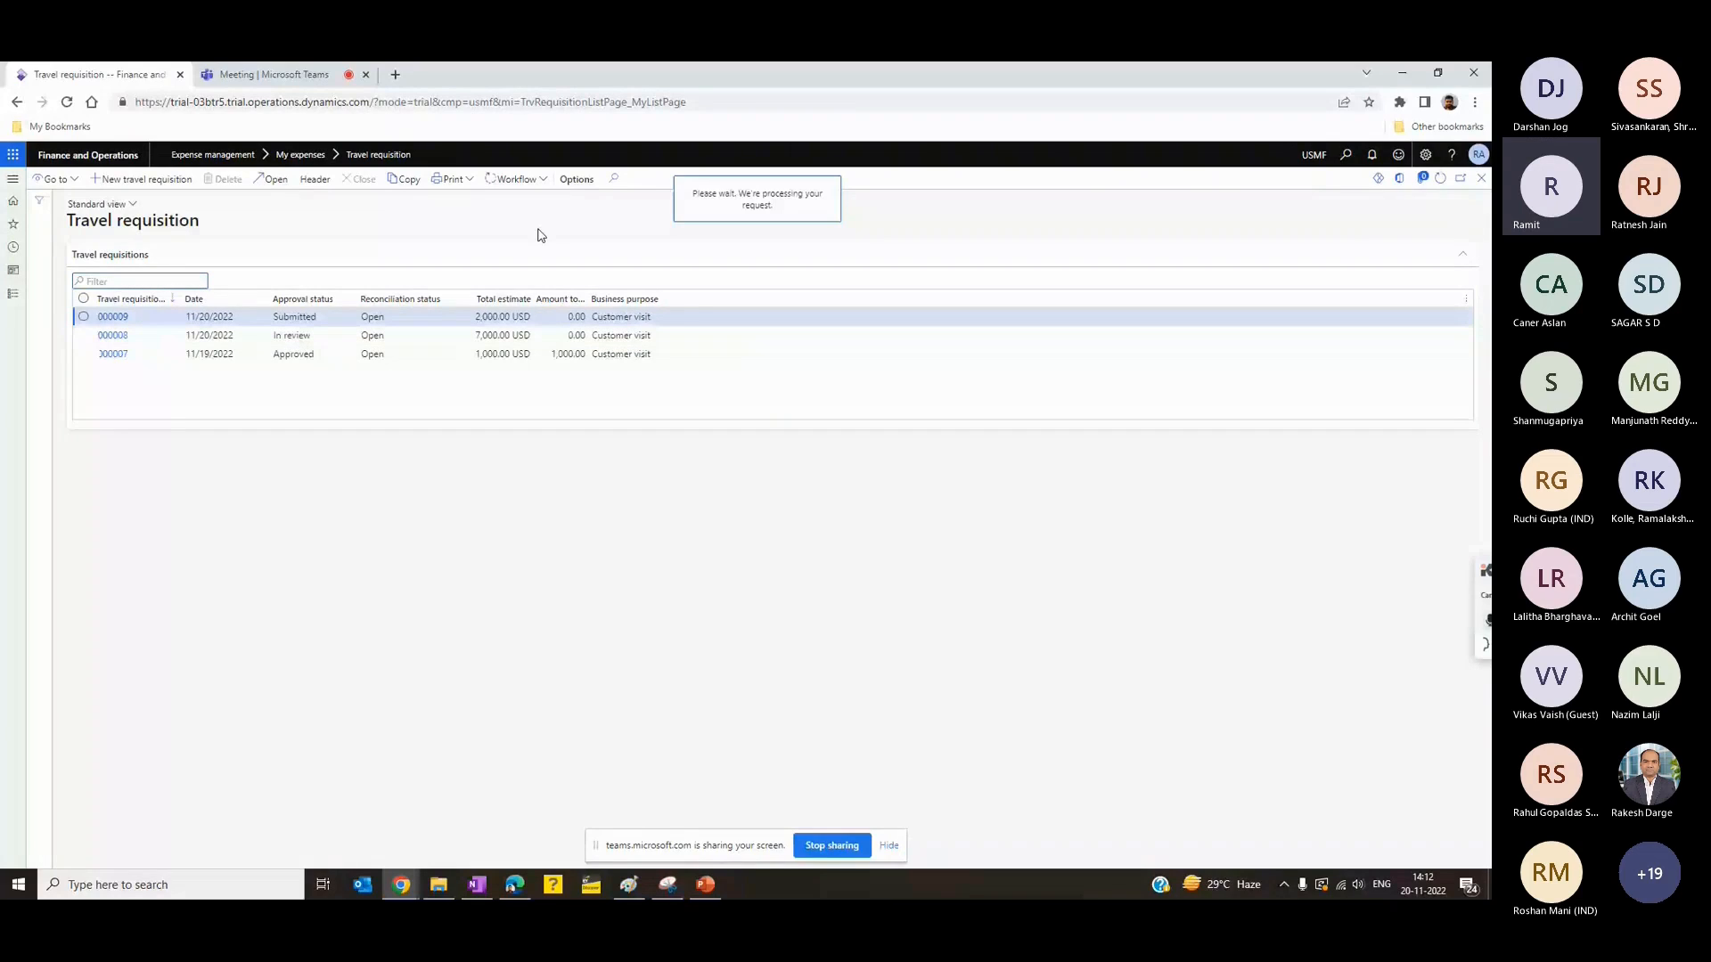
left_click(540, 182)
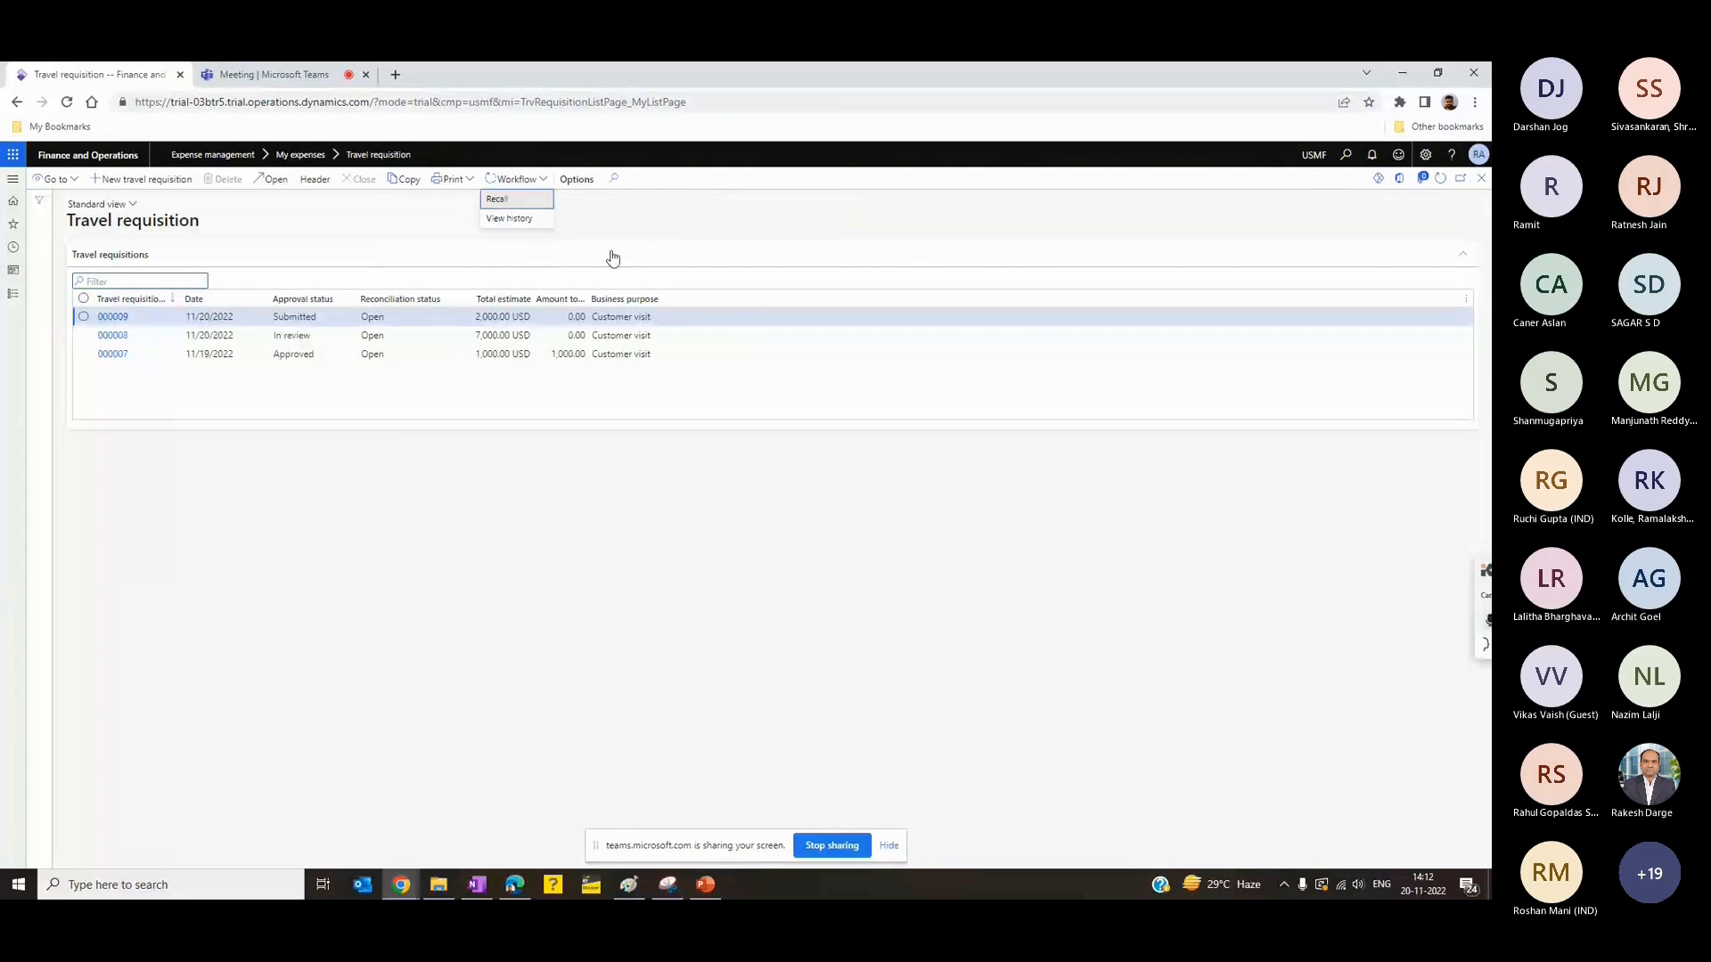
left_click(524, 231)
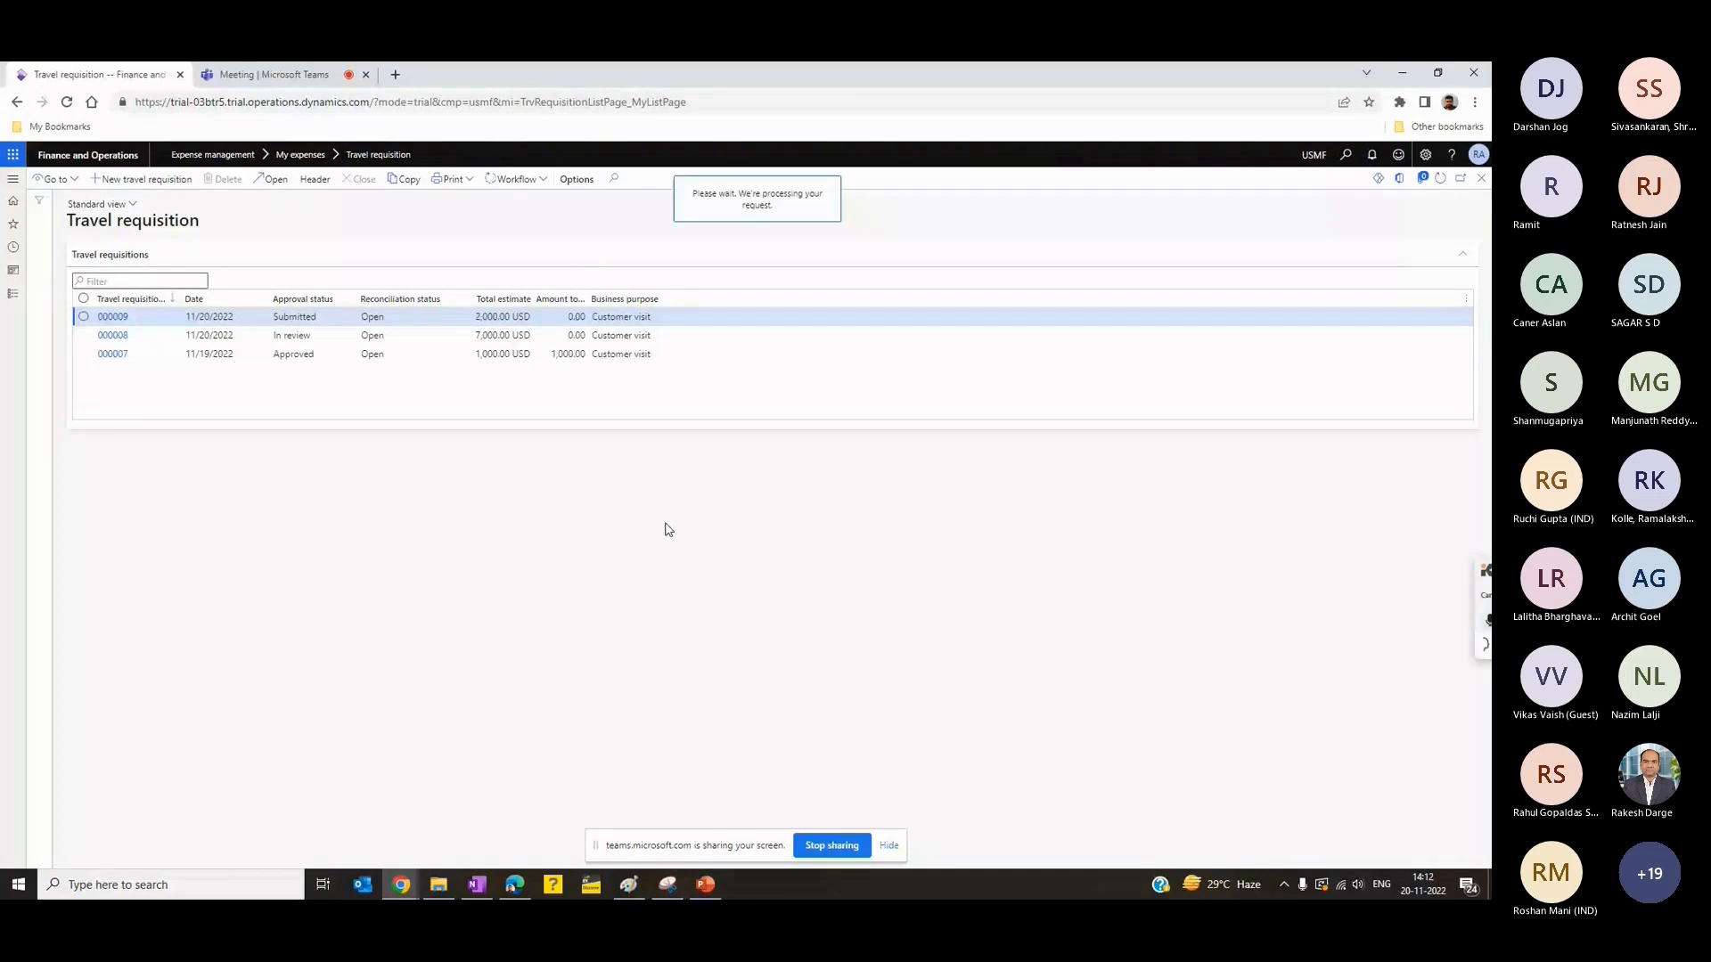
left_click(1439, 187)
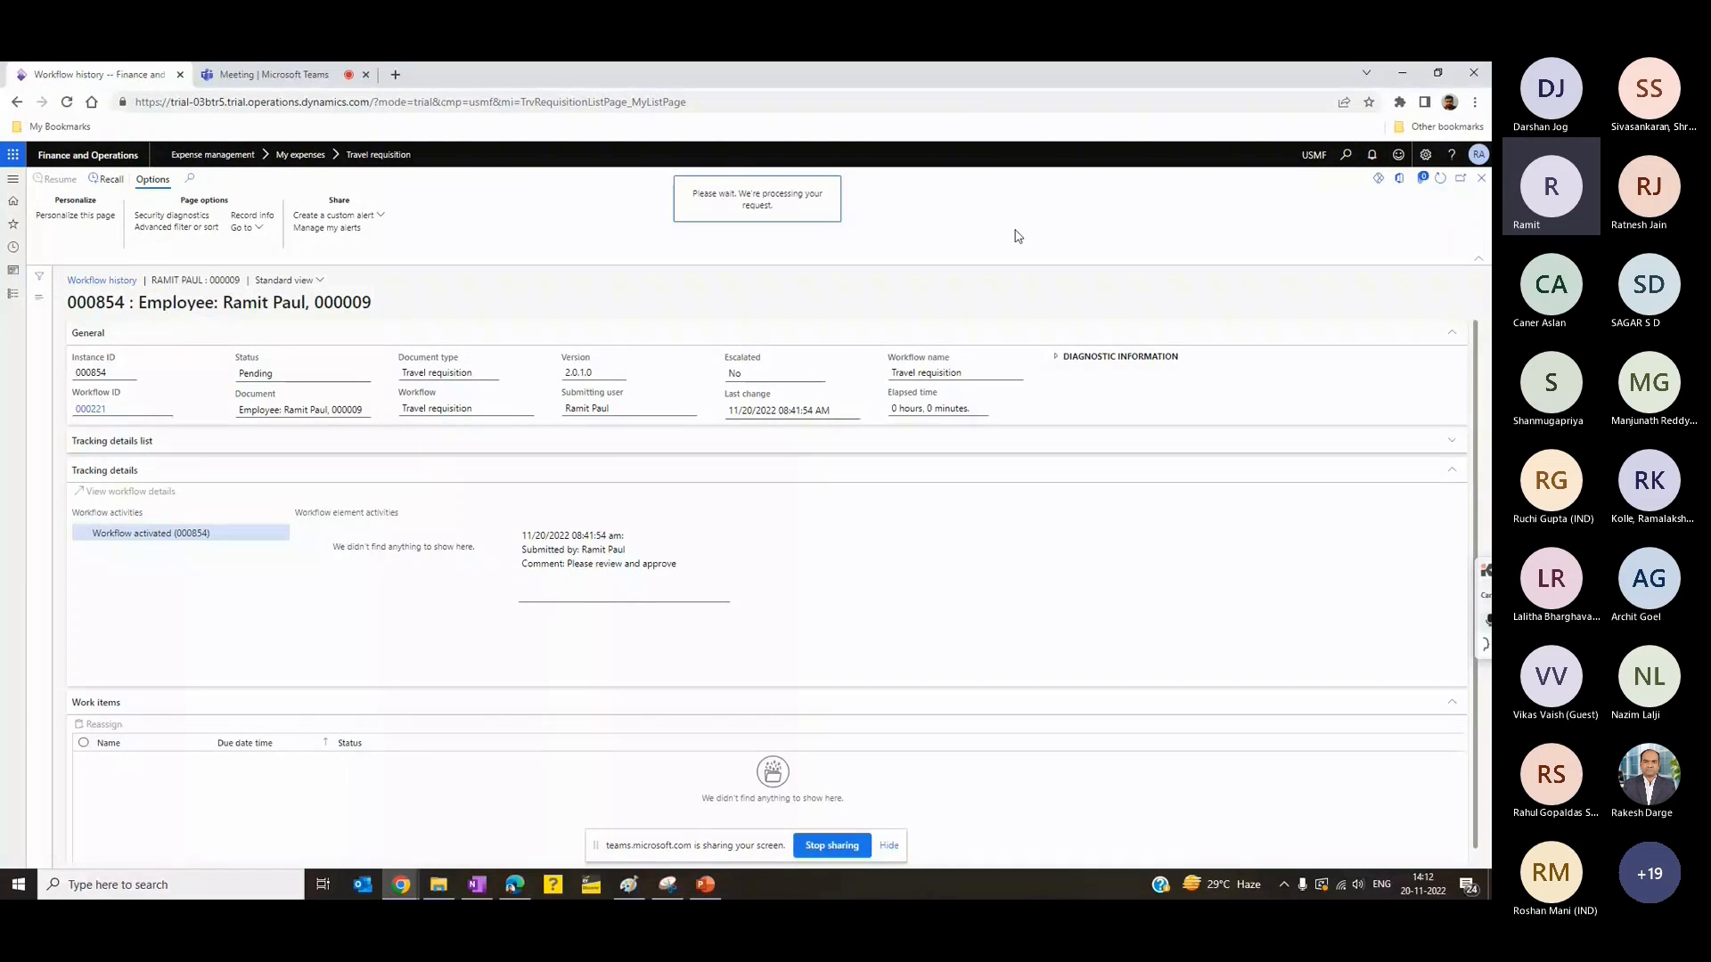
left_click(1482, 178)
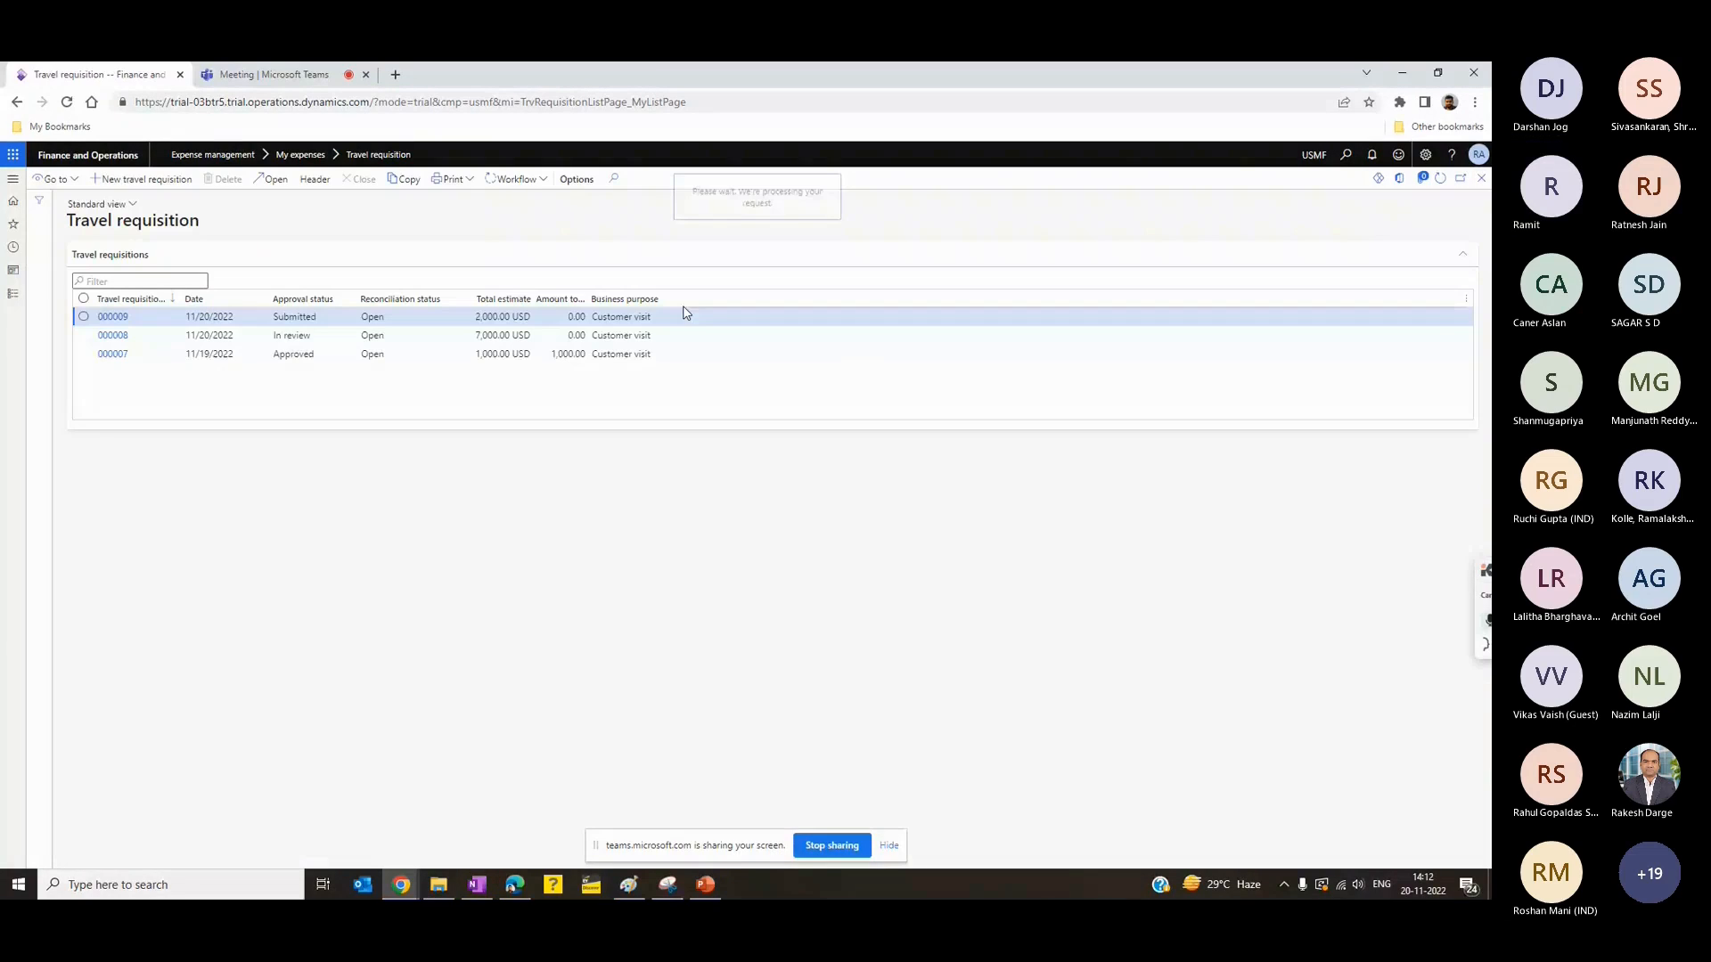
- Complete the new requisition's booking decision as Company arrangements and refresh the requisition list
left_click(521, 180)
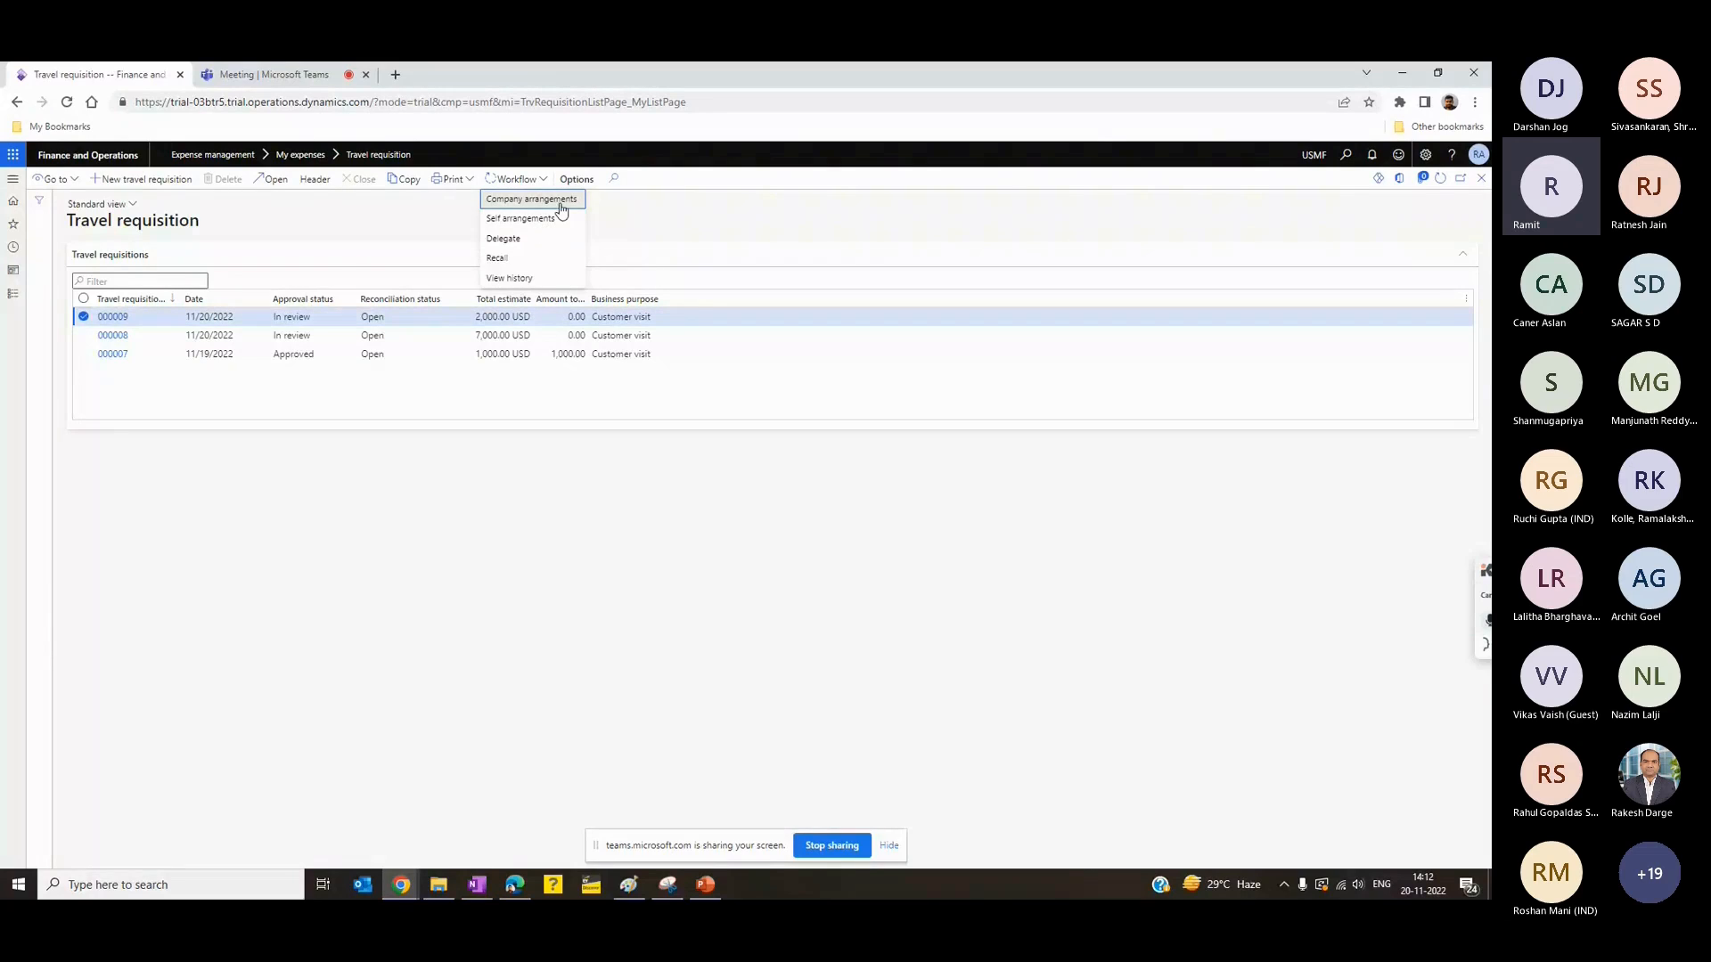
left_click(531, 198)
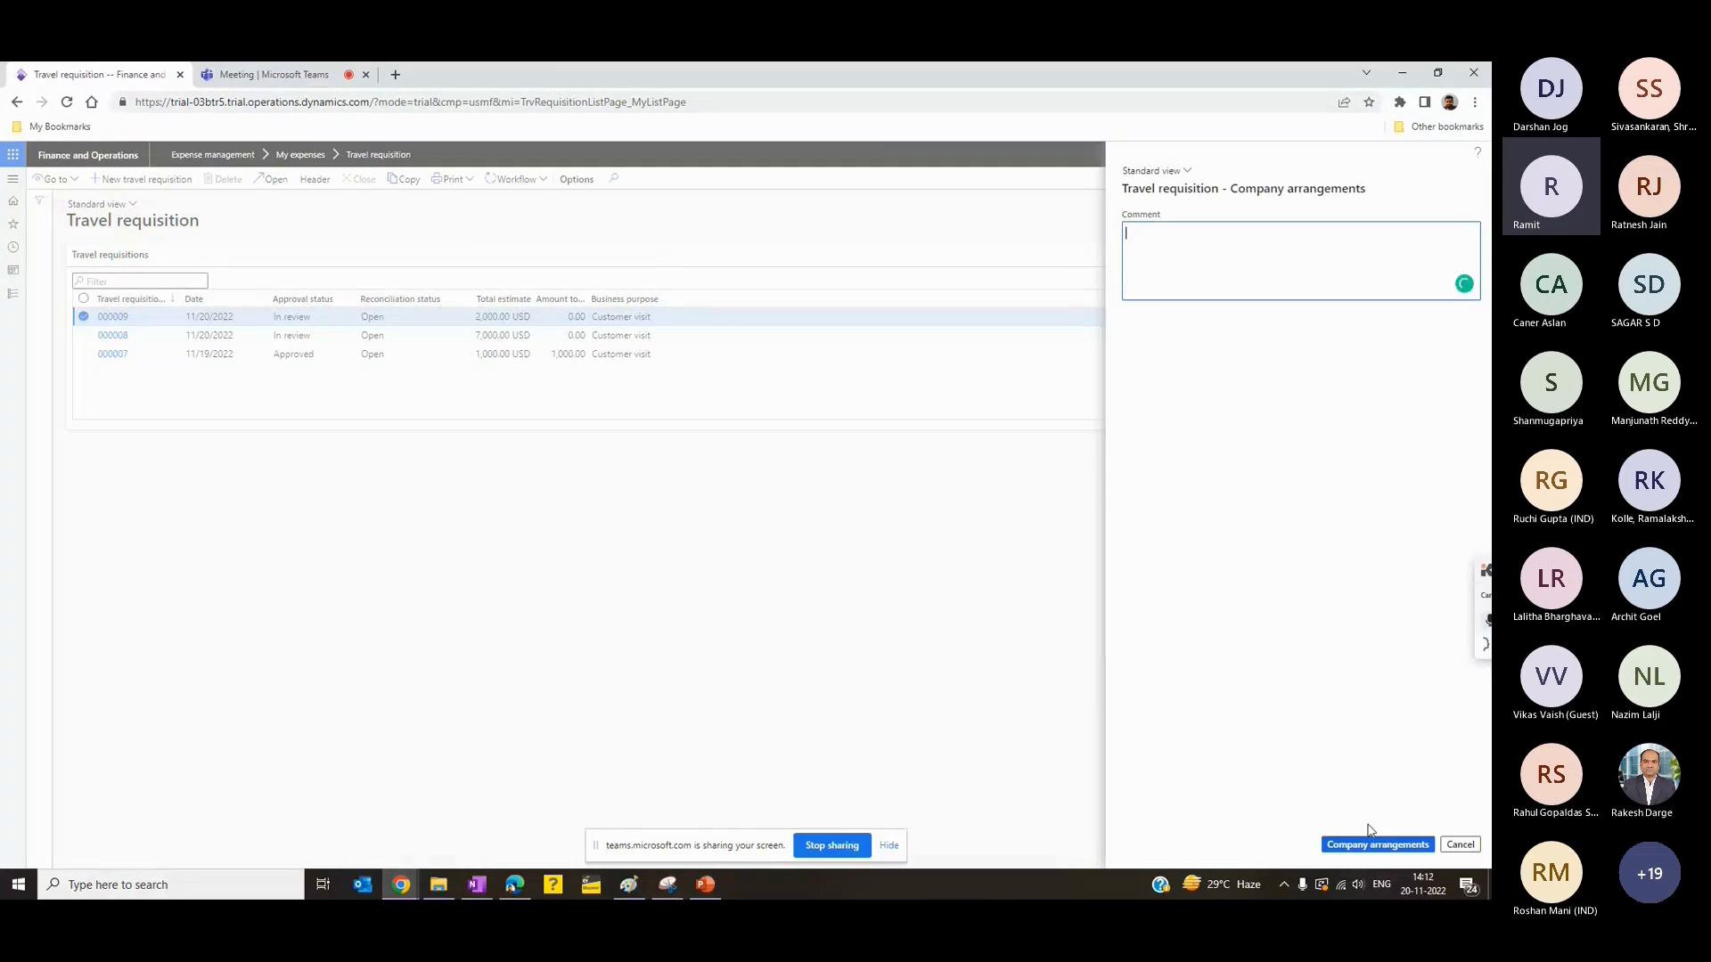
left_click(785, 393)
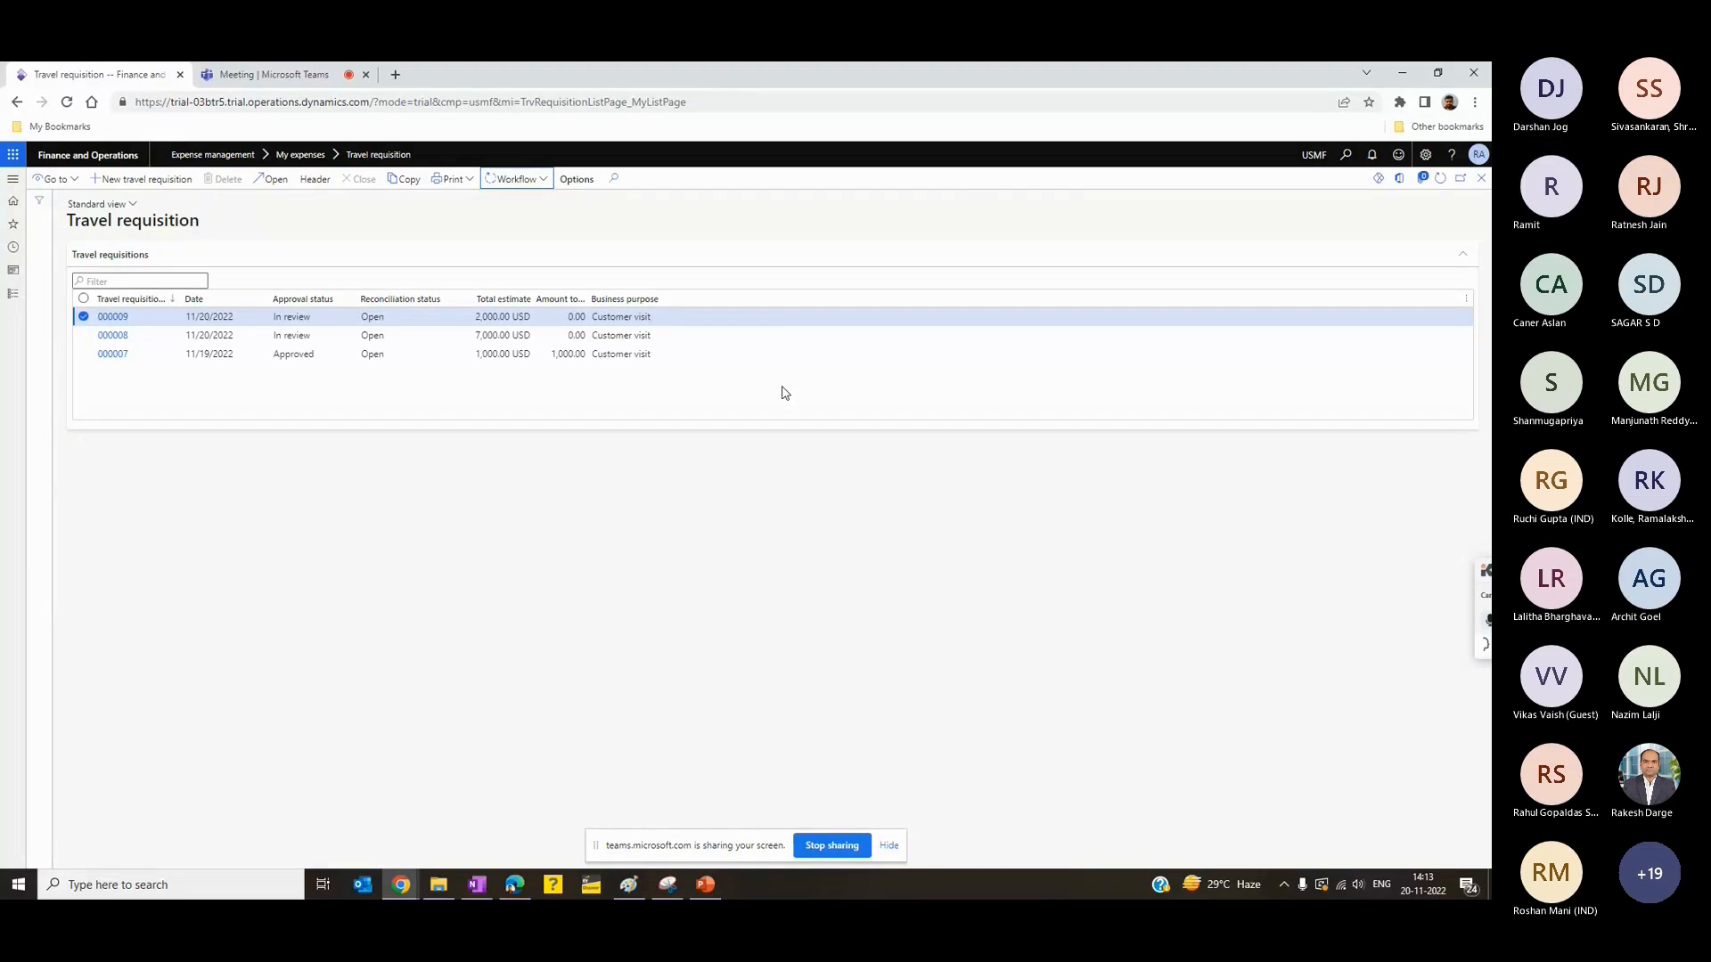
left_click(1440, 178)
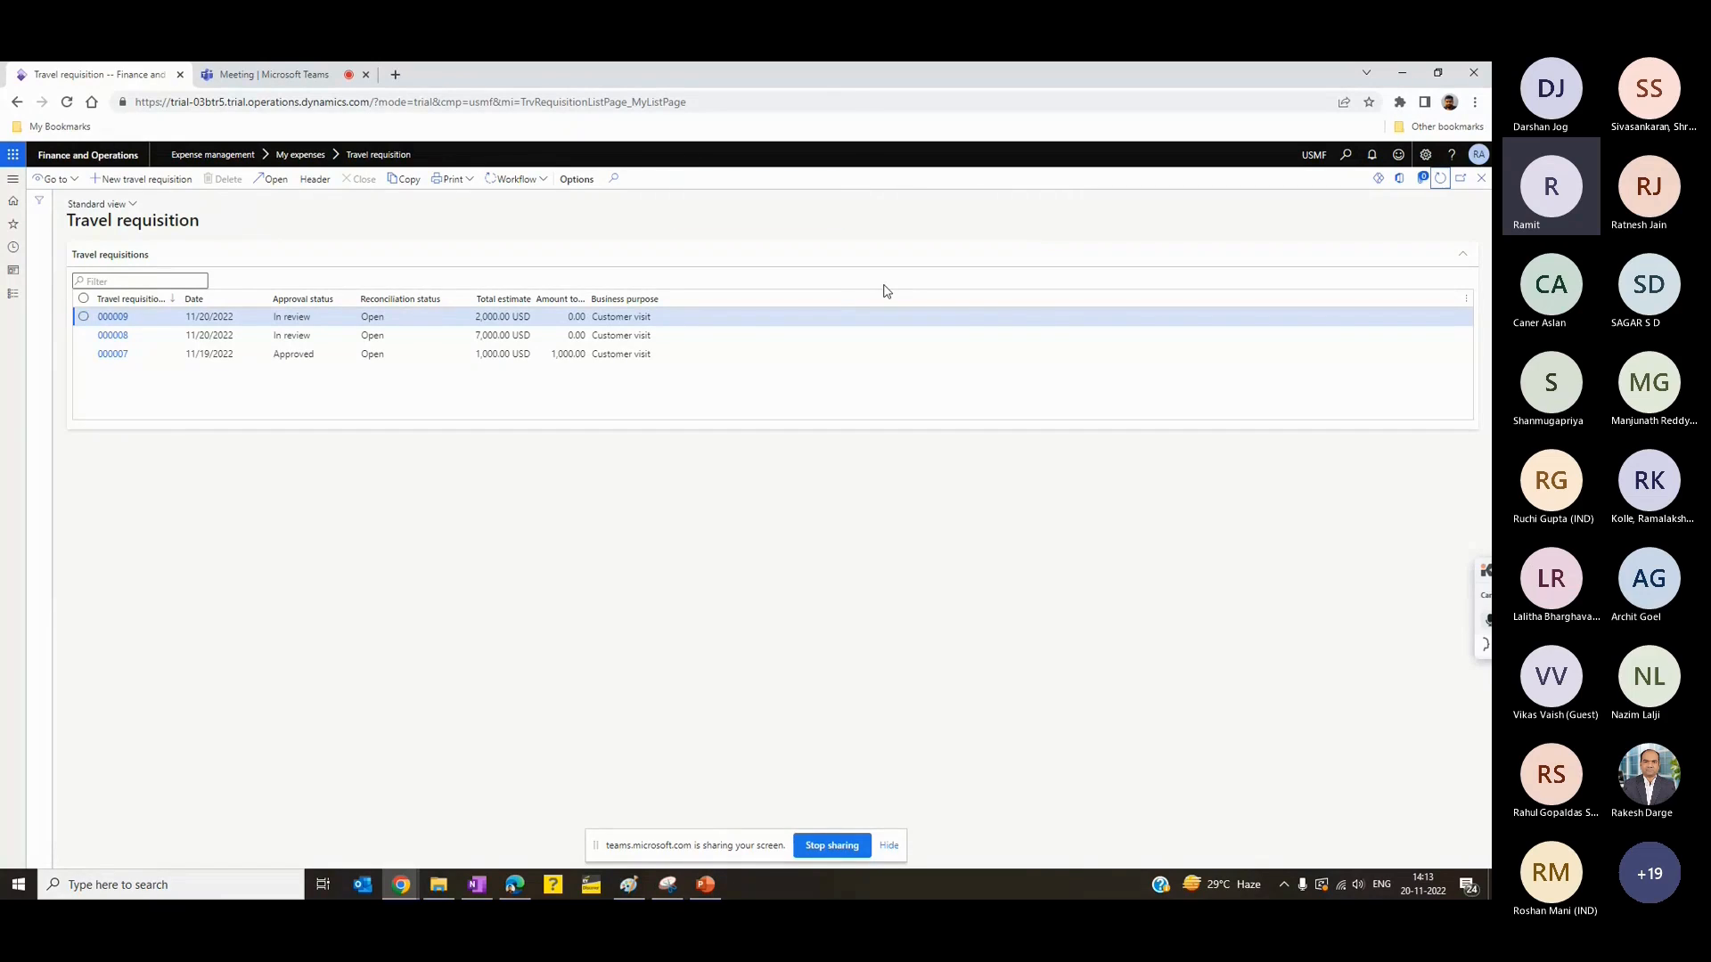
left_click(275, 75)
left_click(99, 75)
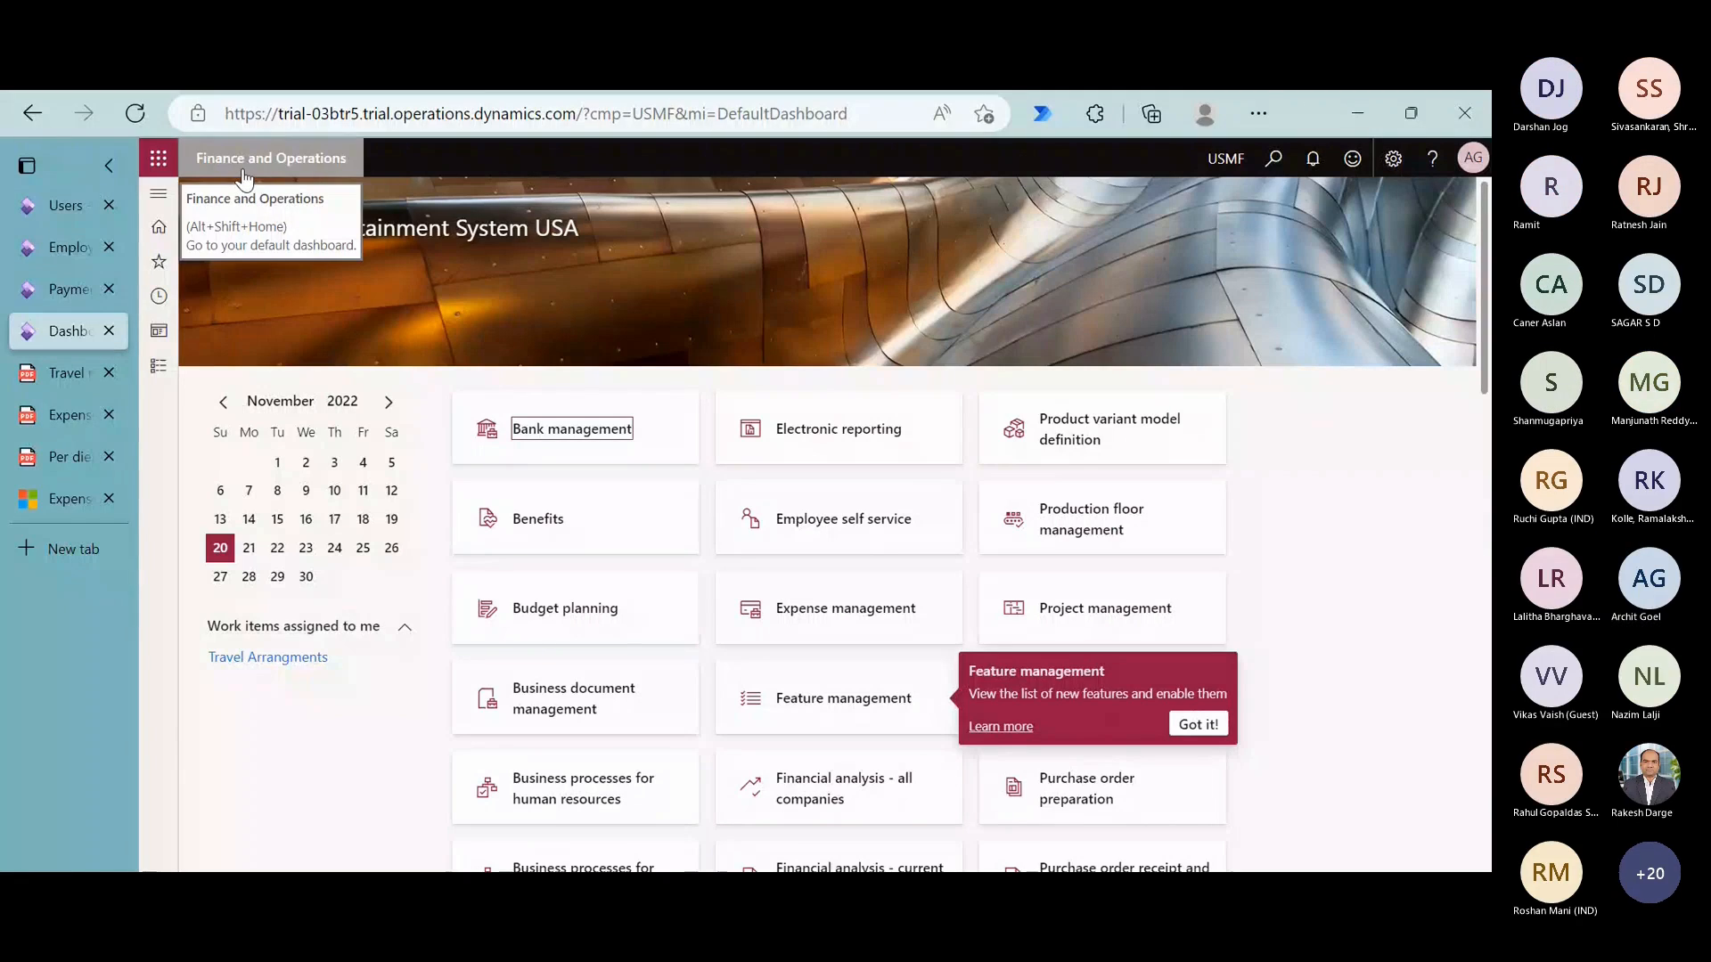
- Reload the approver's dashboard and open the Approve travel requisition item from the assigned work items
left_click(134, 113)
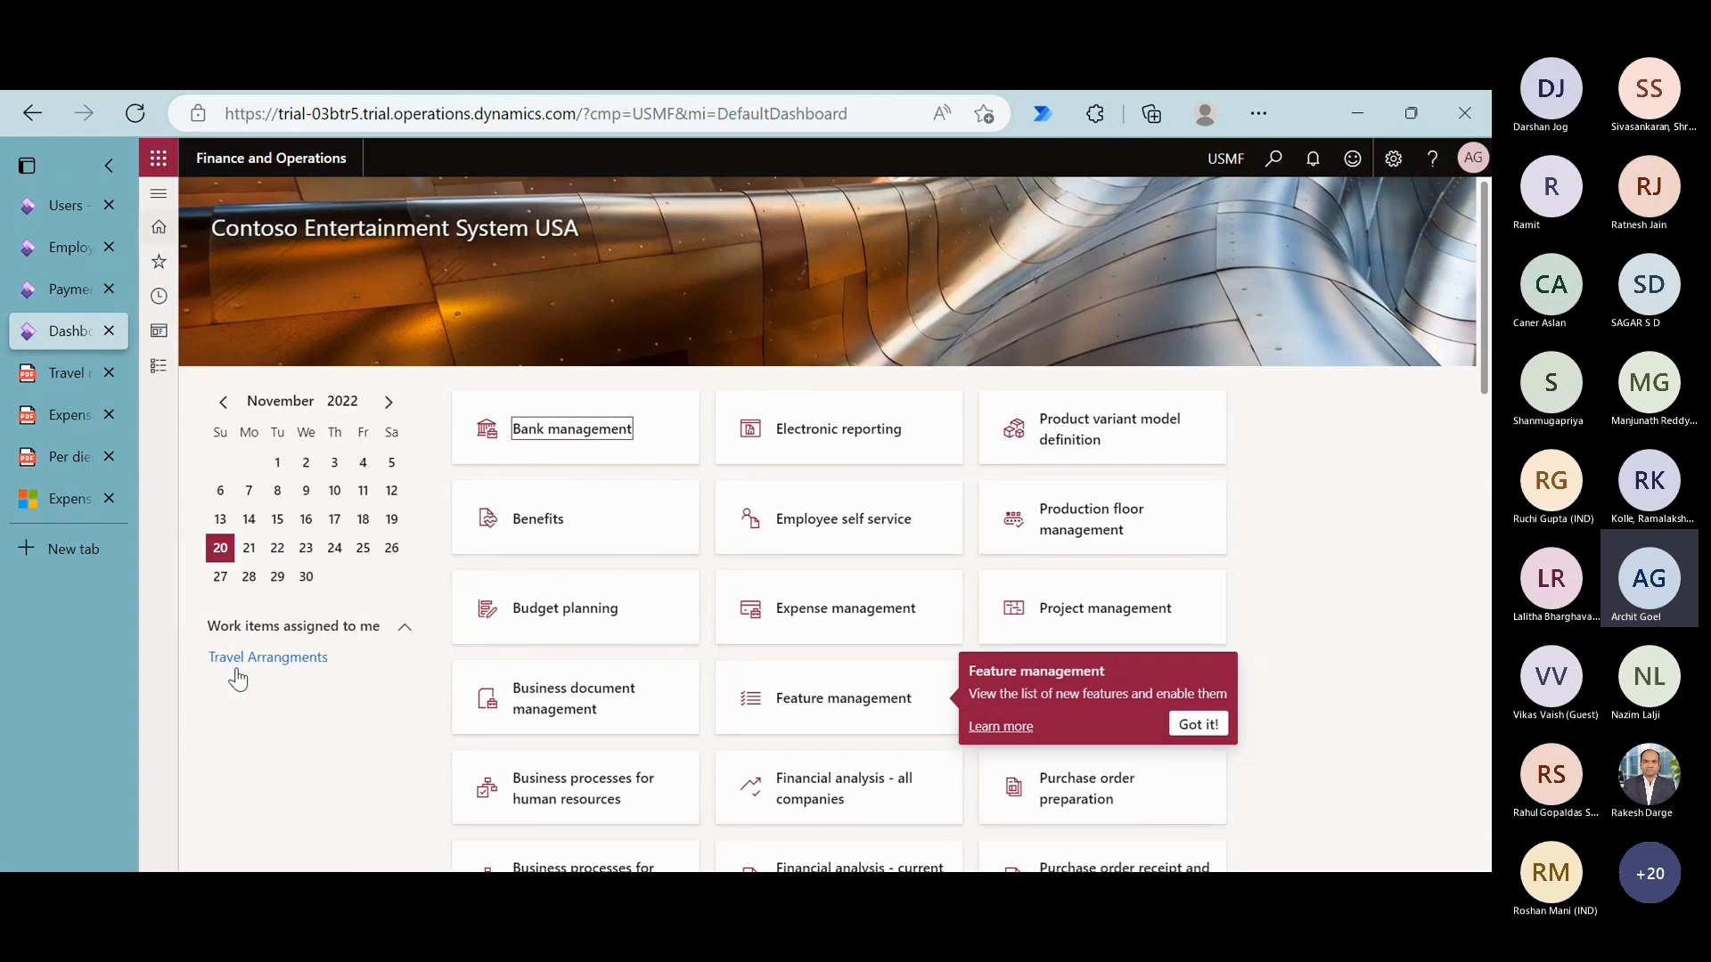
mouse_move(340, 680)
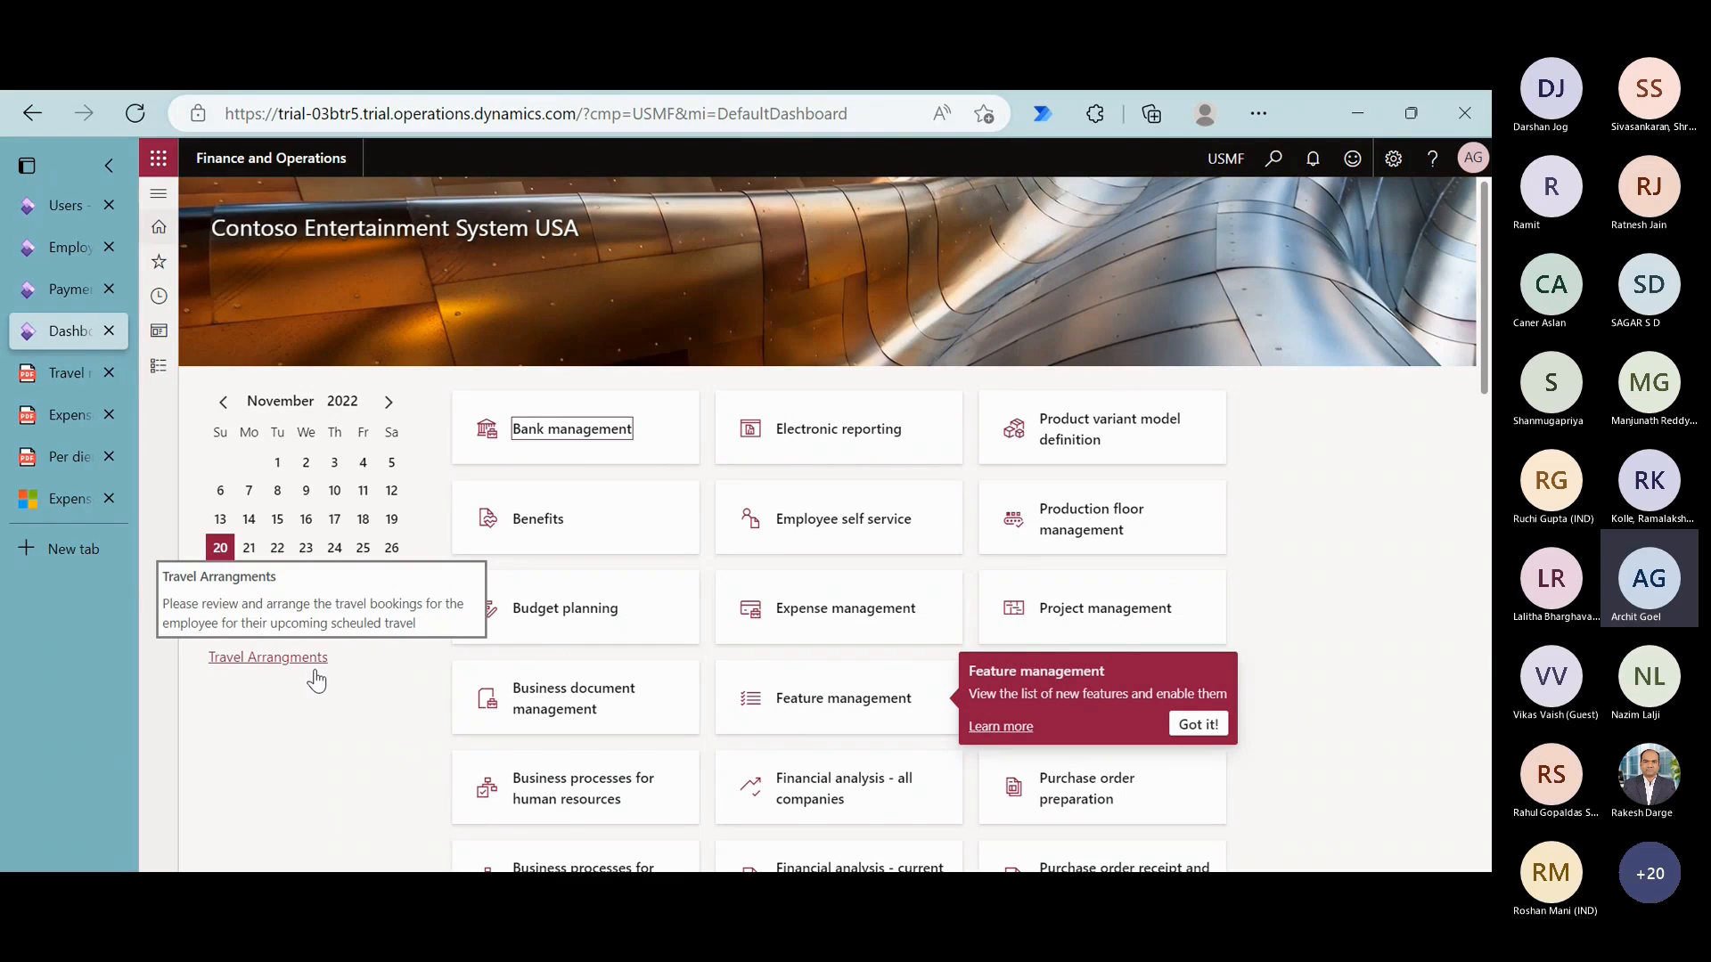
left_click(276, 661)
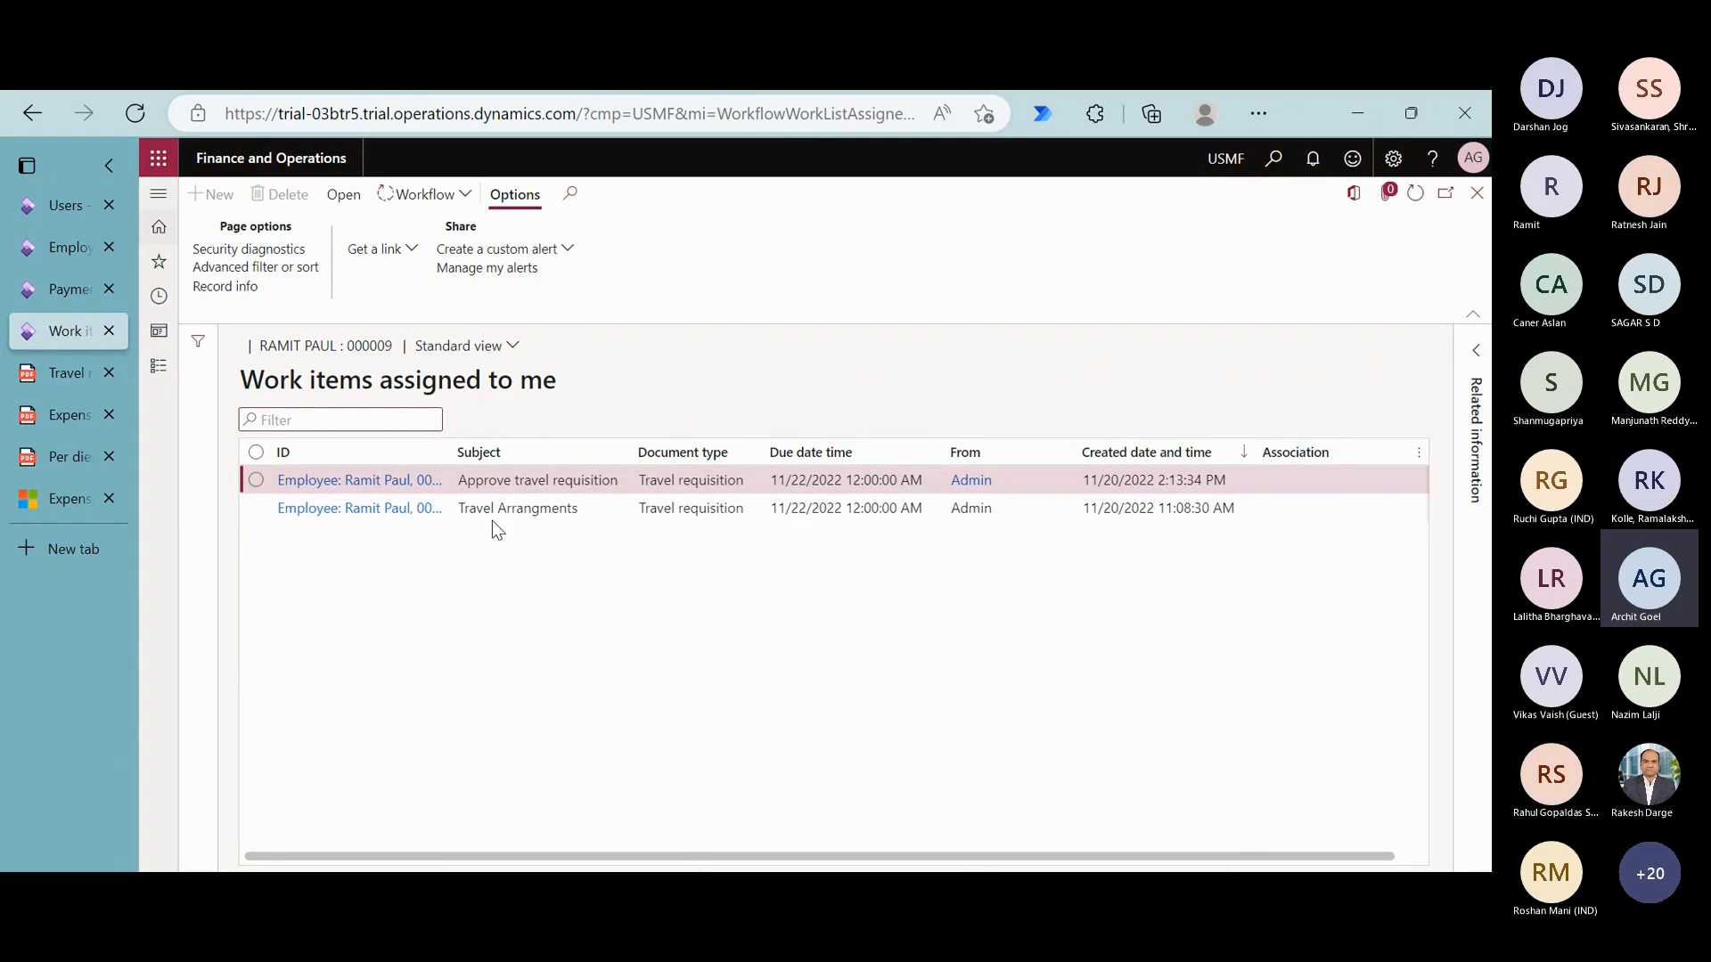
left_click(535, 514)
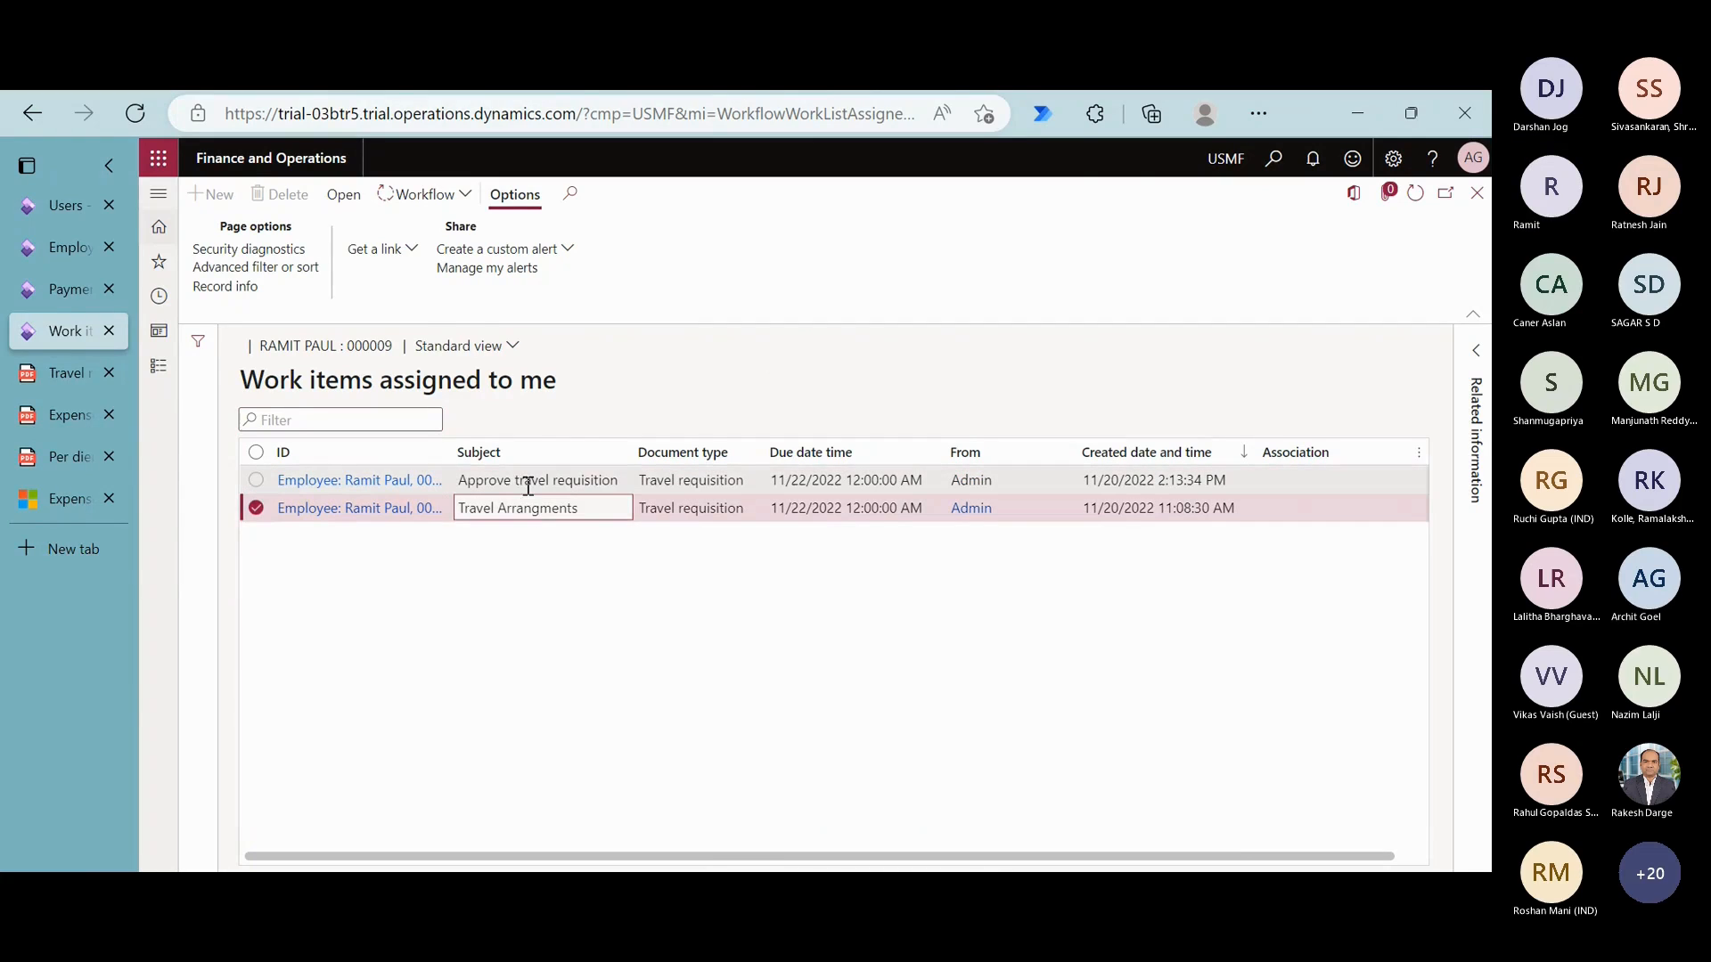
left_click_drag(528, 485, 389, 482)
left_click(389, 482)
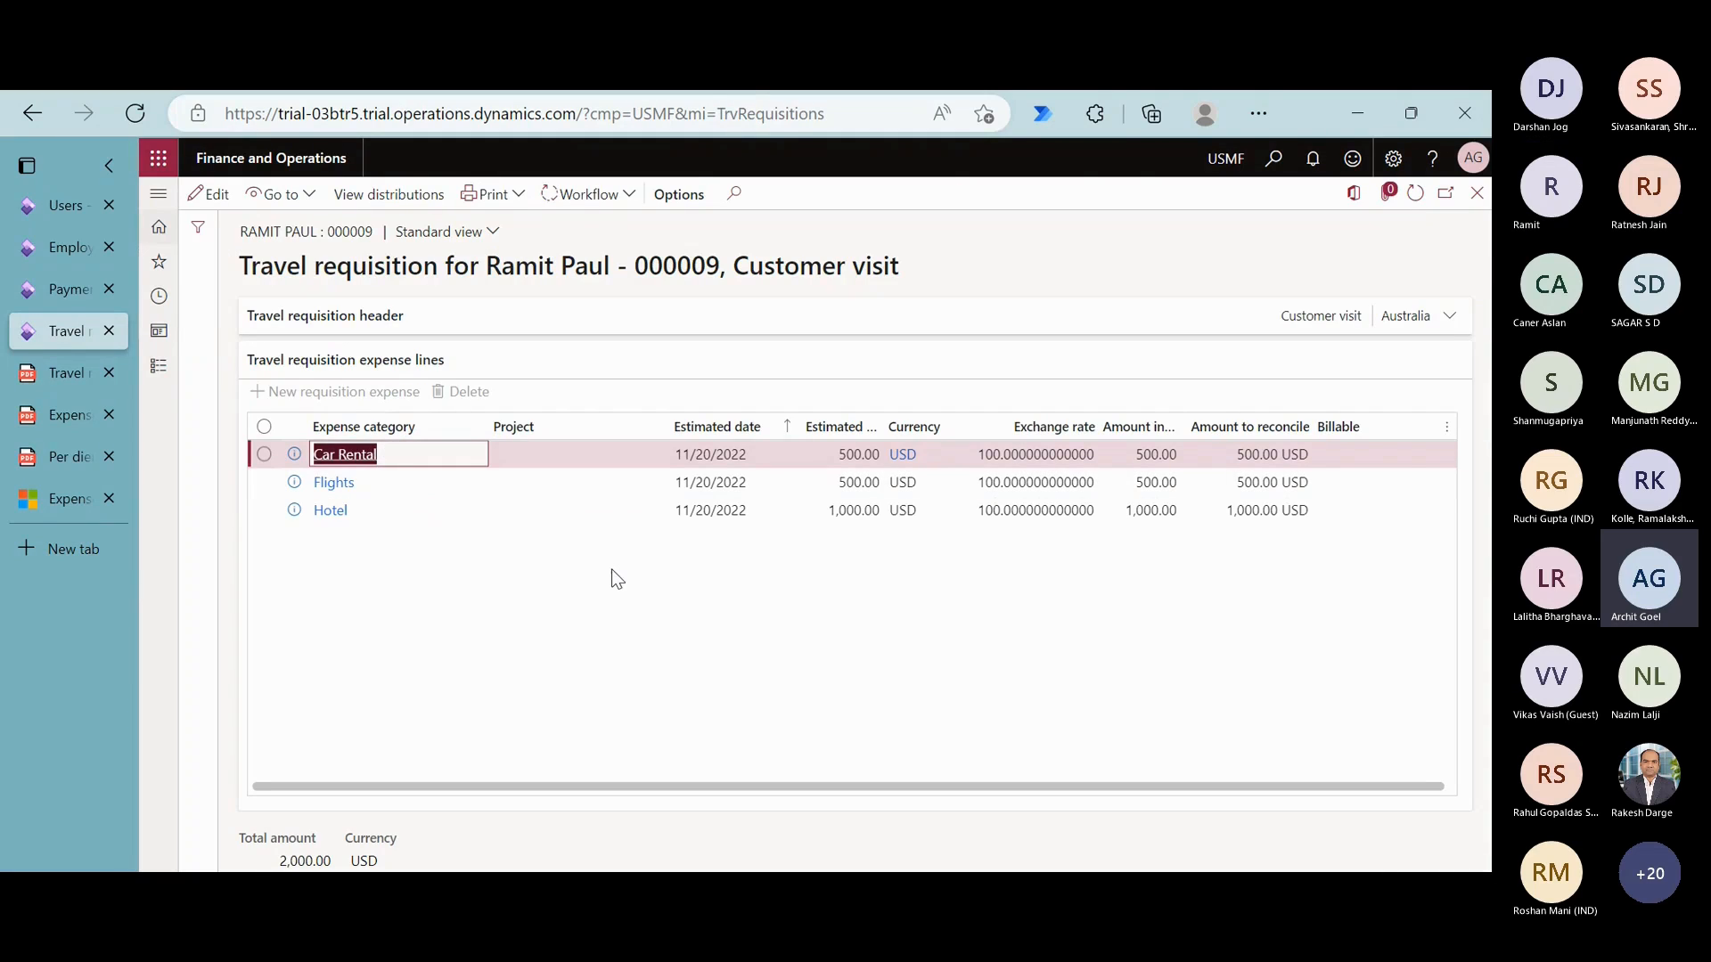
- Review the requisition header and expense lines and approve the travel requisition without a comment, returning to the dashboard
left_click(532, 323)
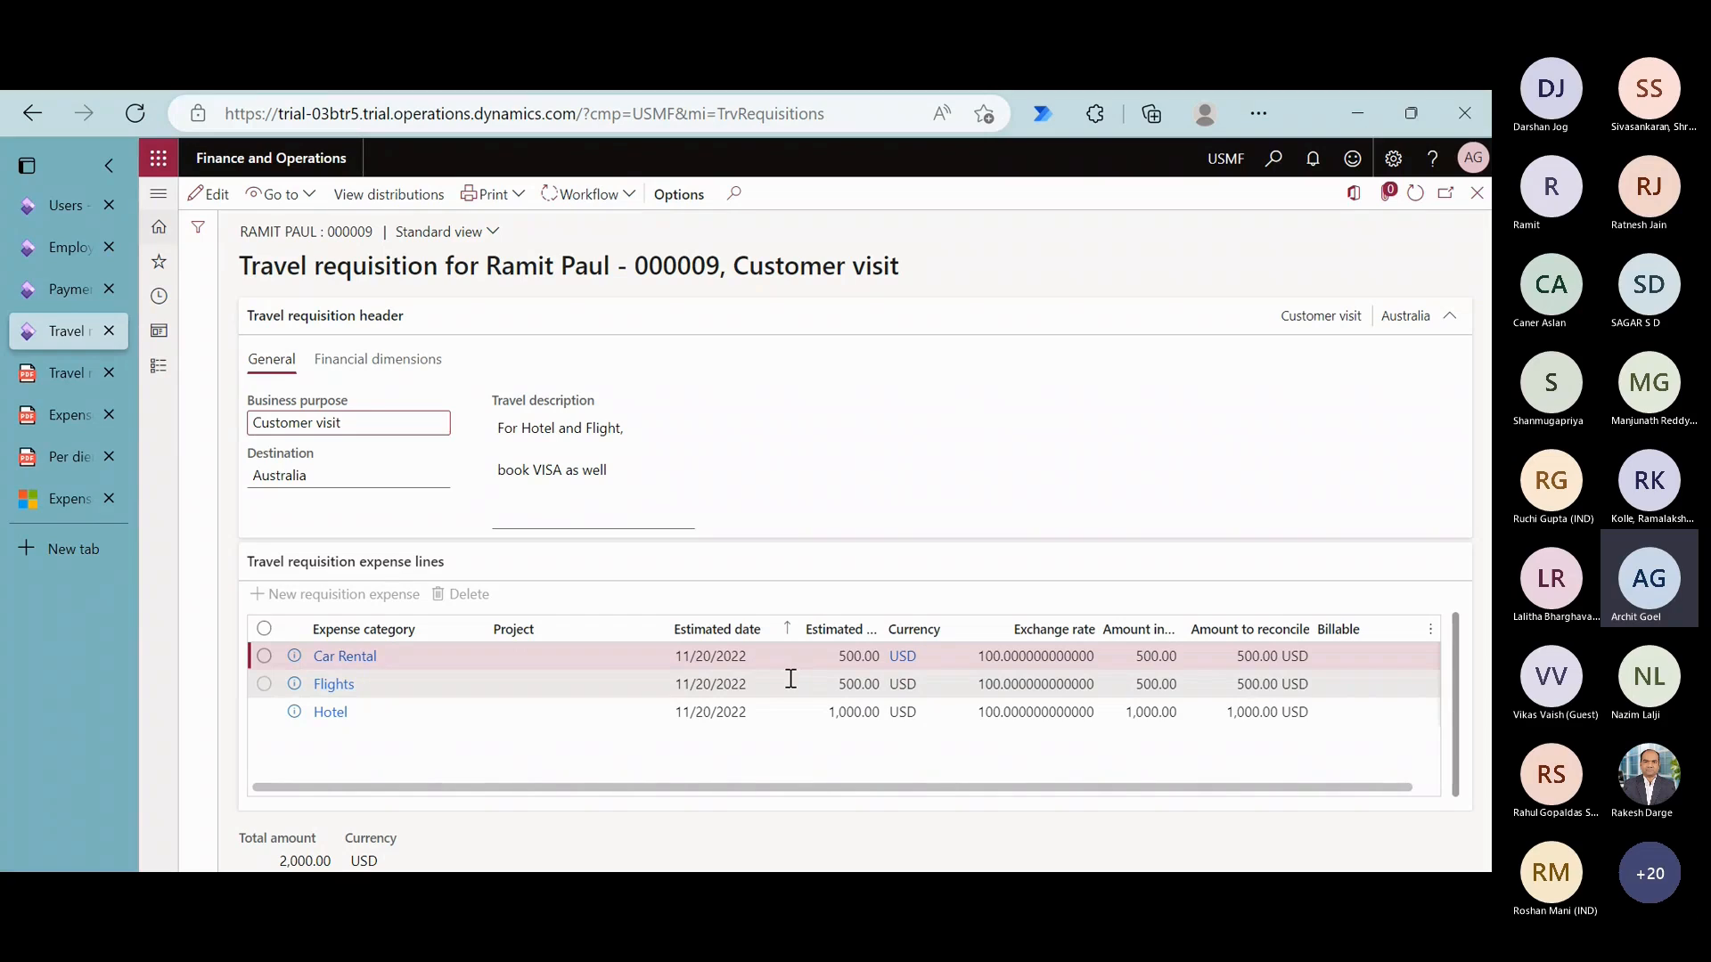
scroll(790, 679, "right", 1)
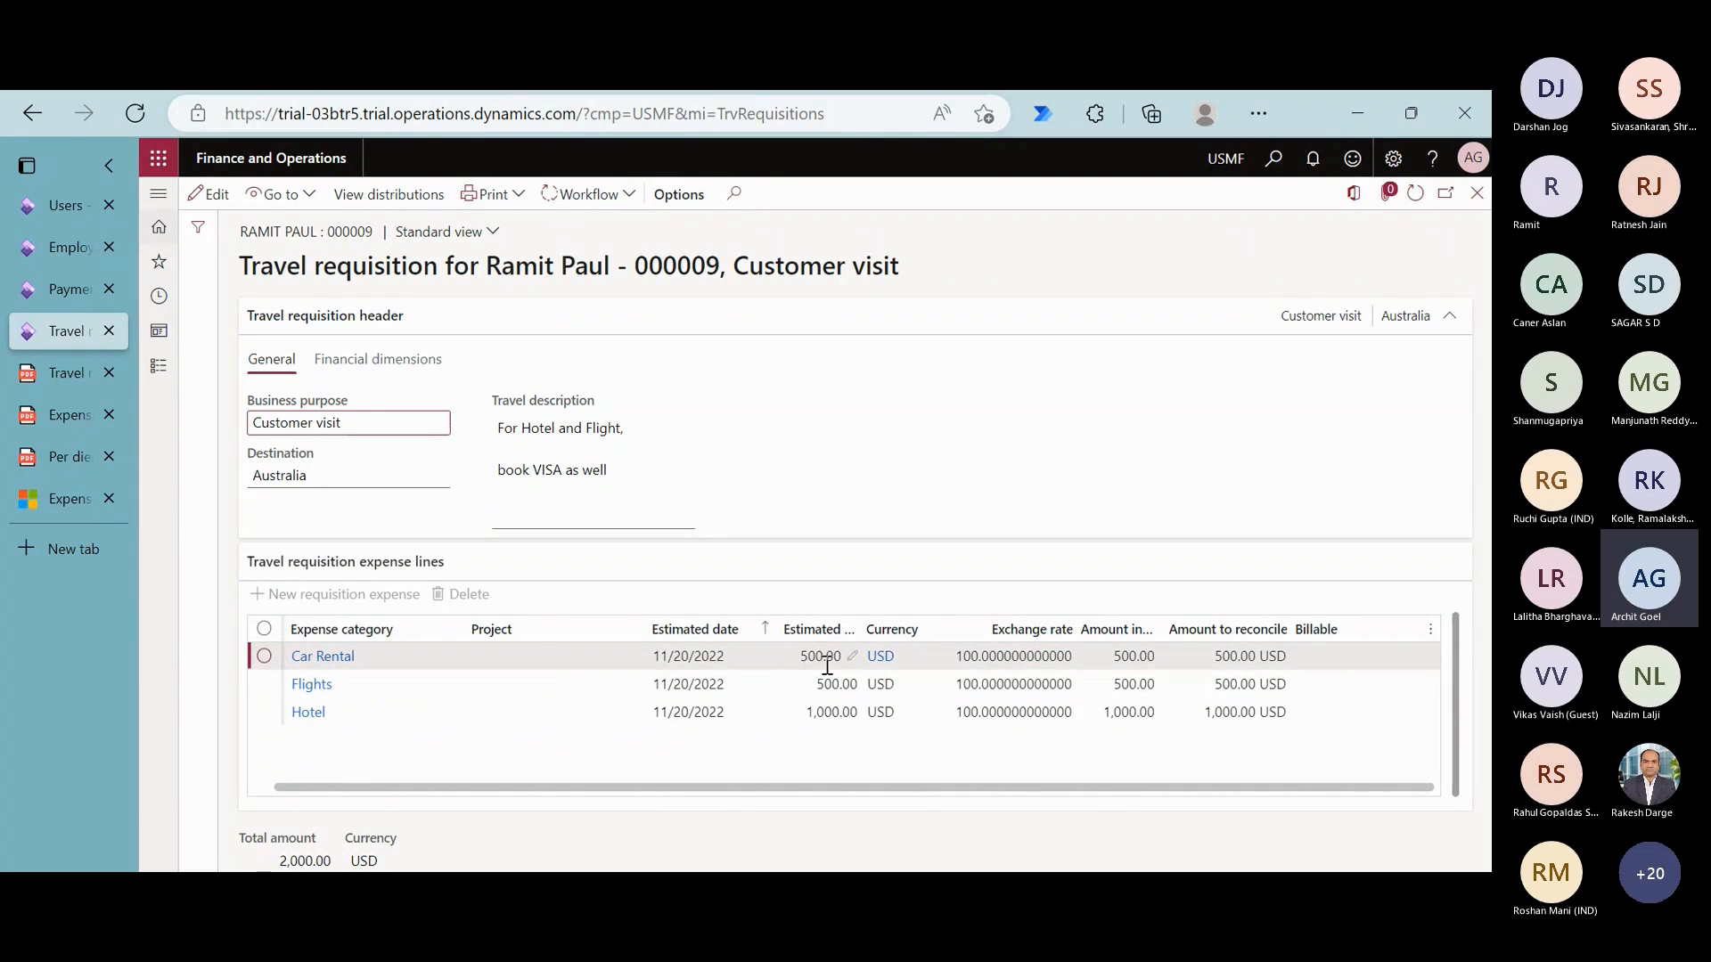
left_click(599, 195)
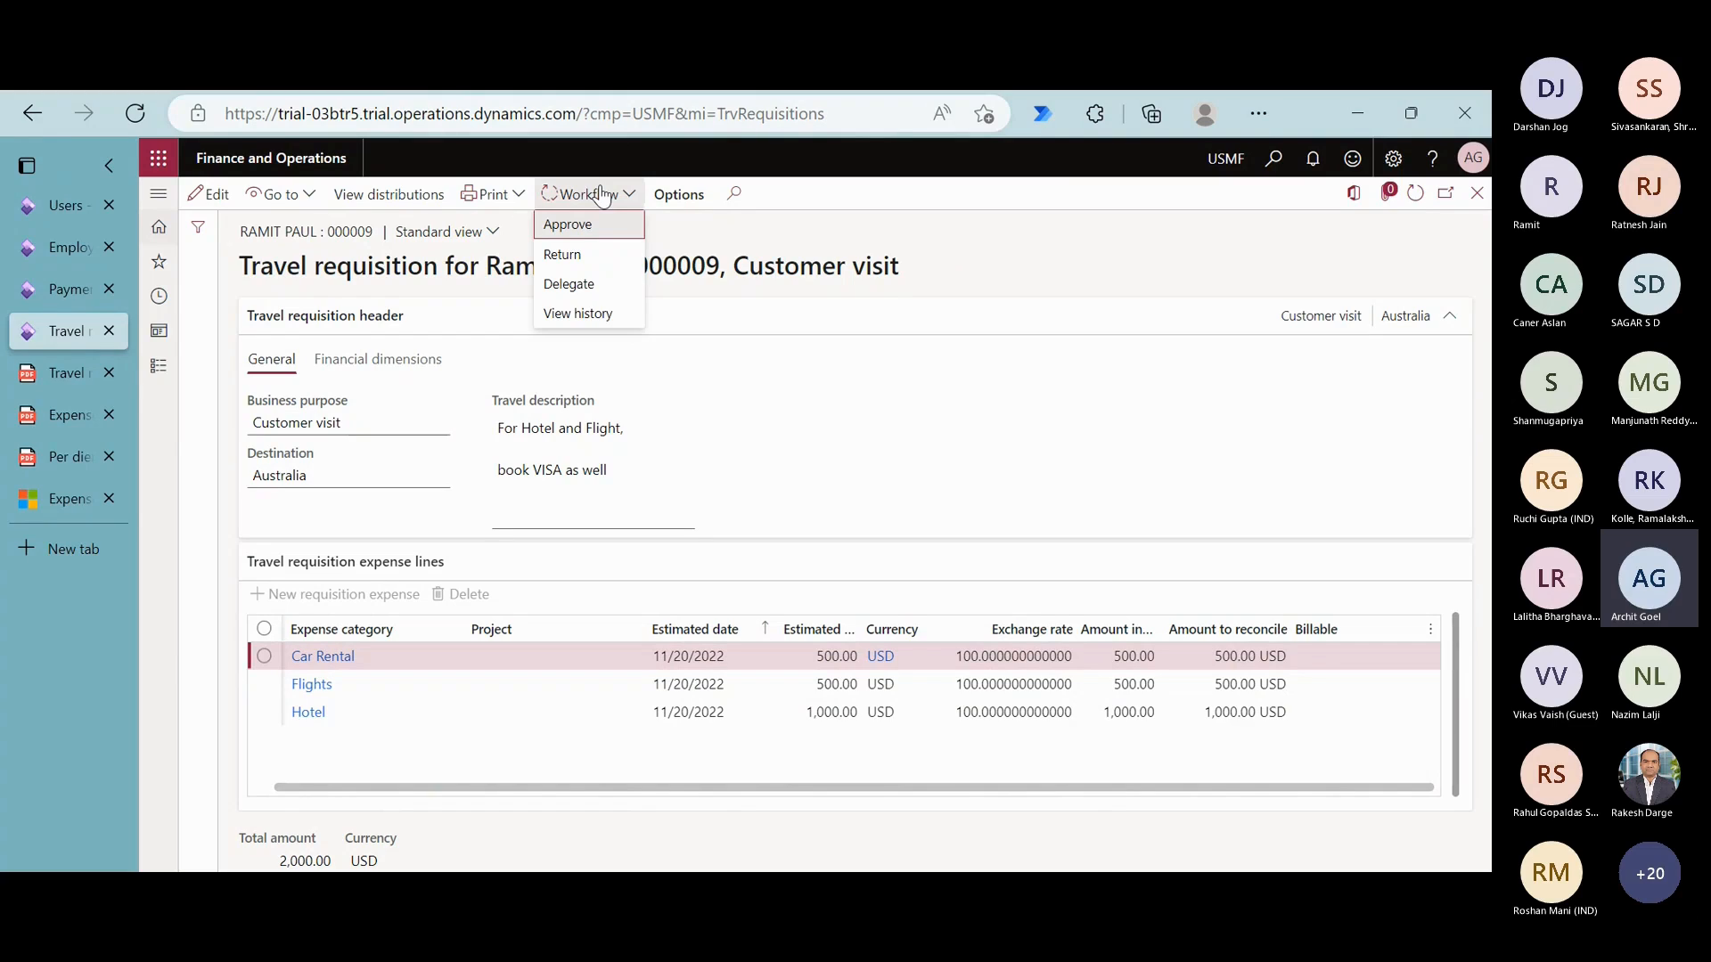
left_click(601, 234)
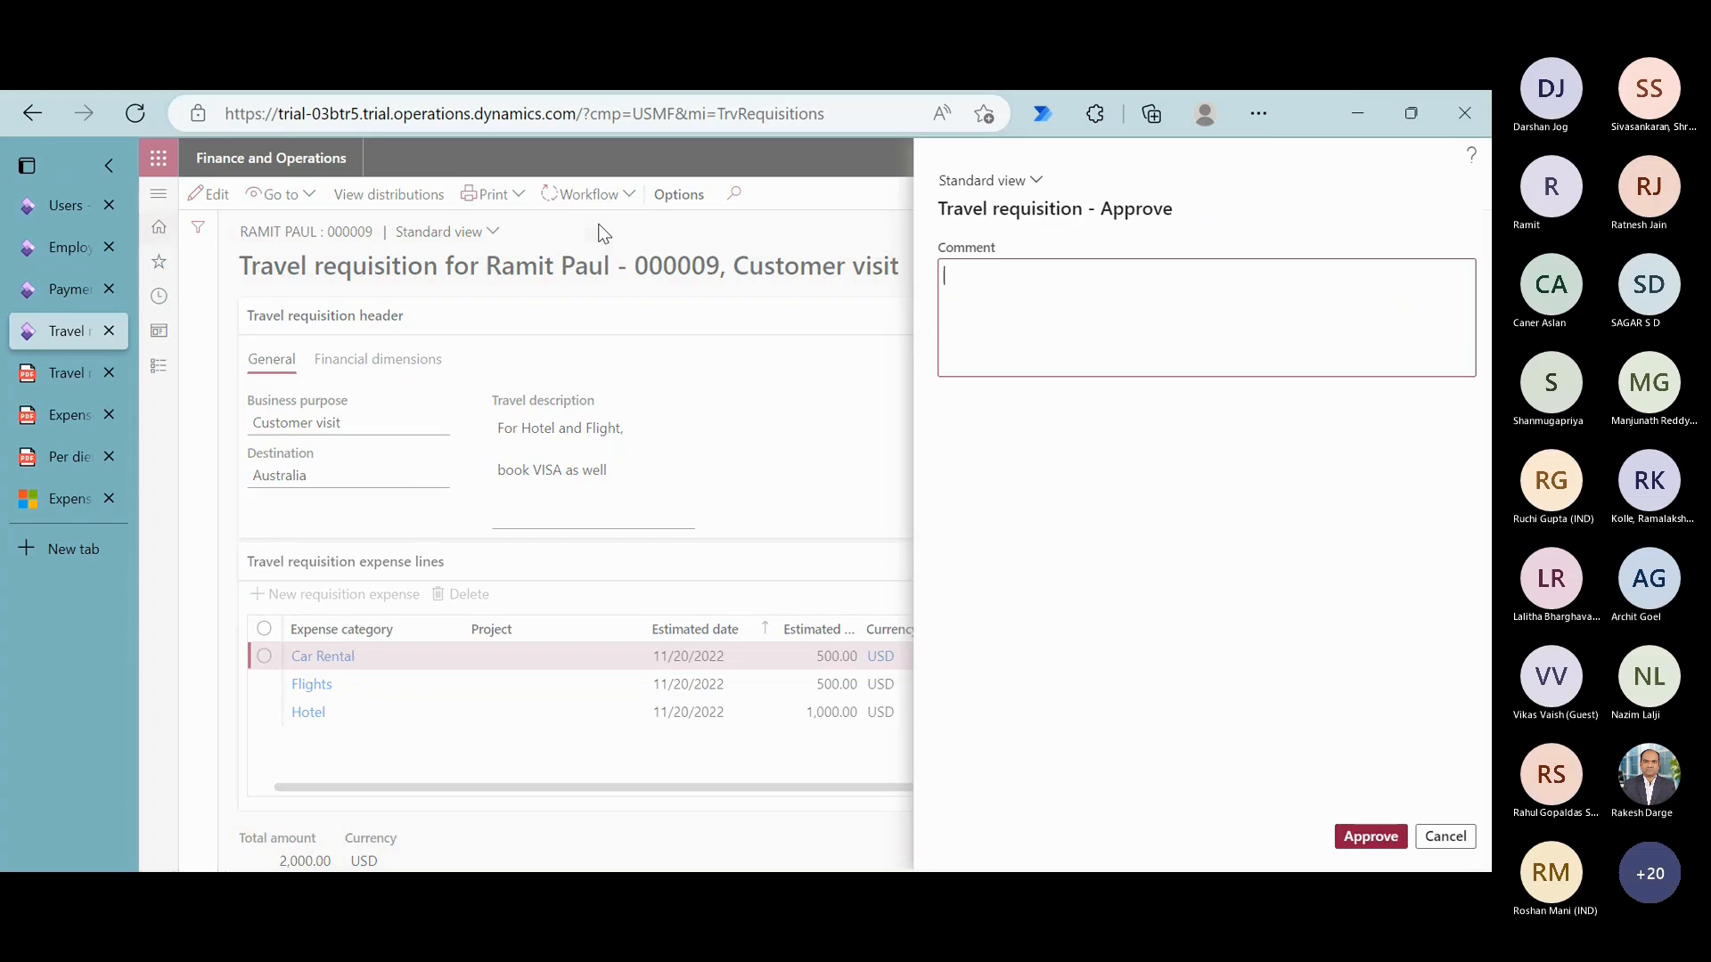
left_click(1355, 841)
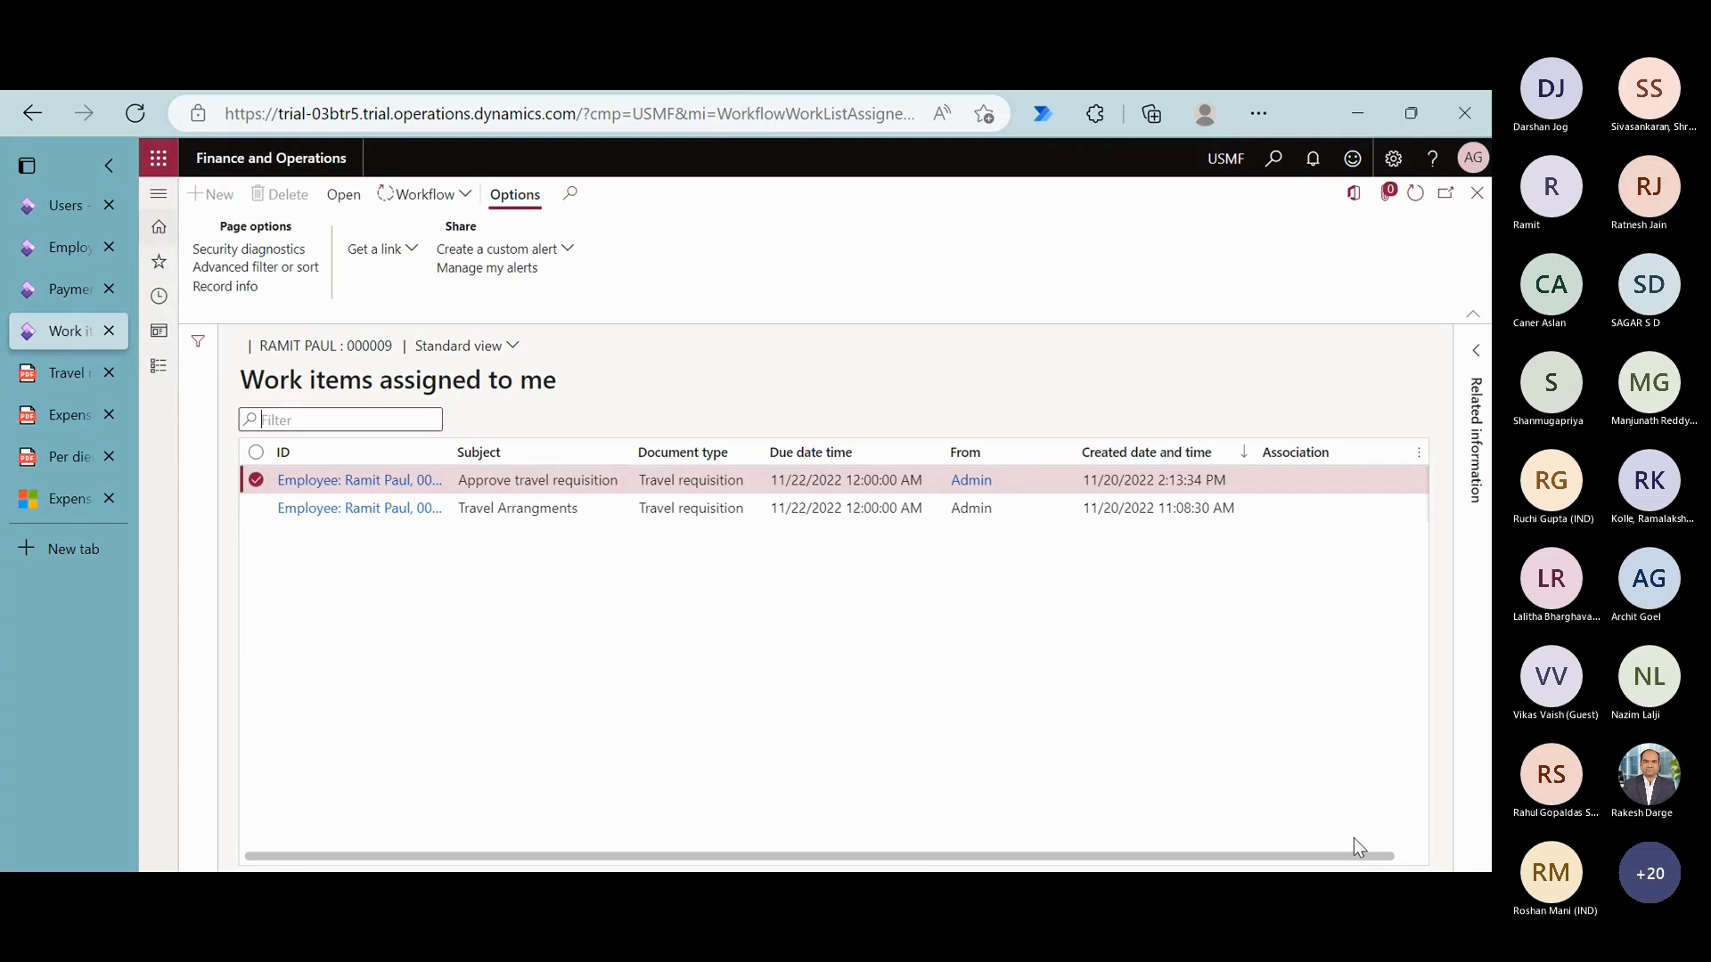
left_click(1415, 206)
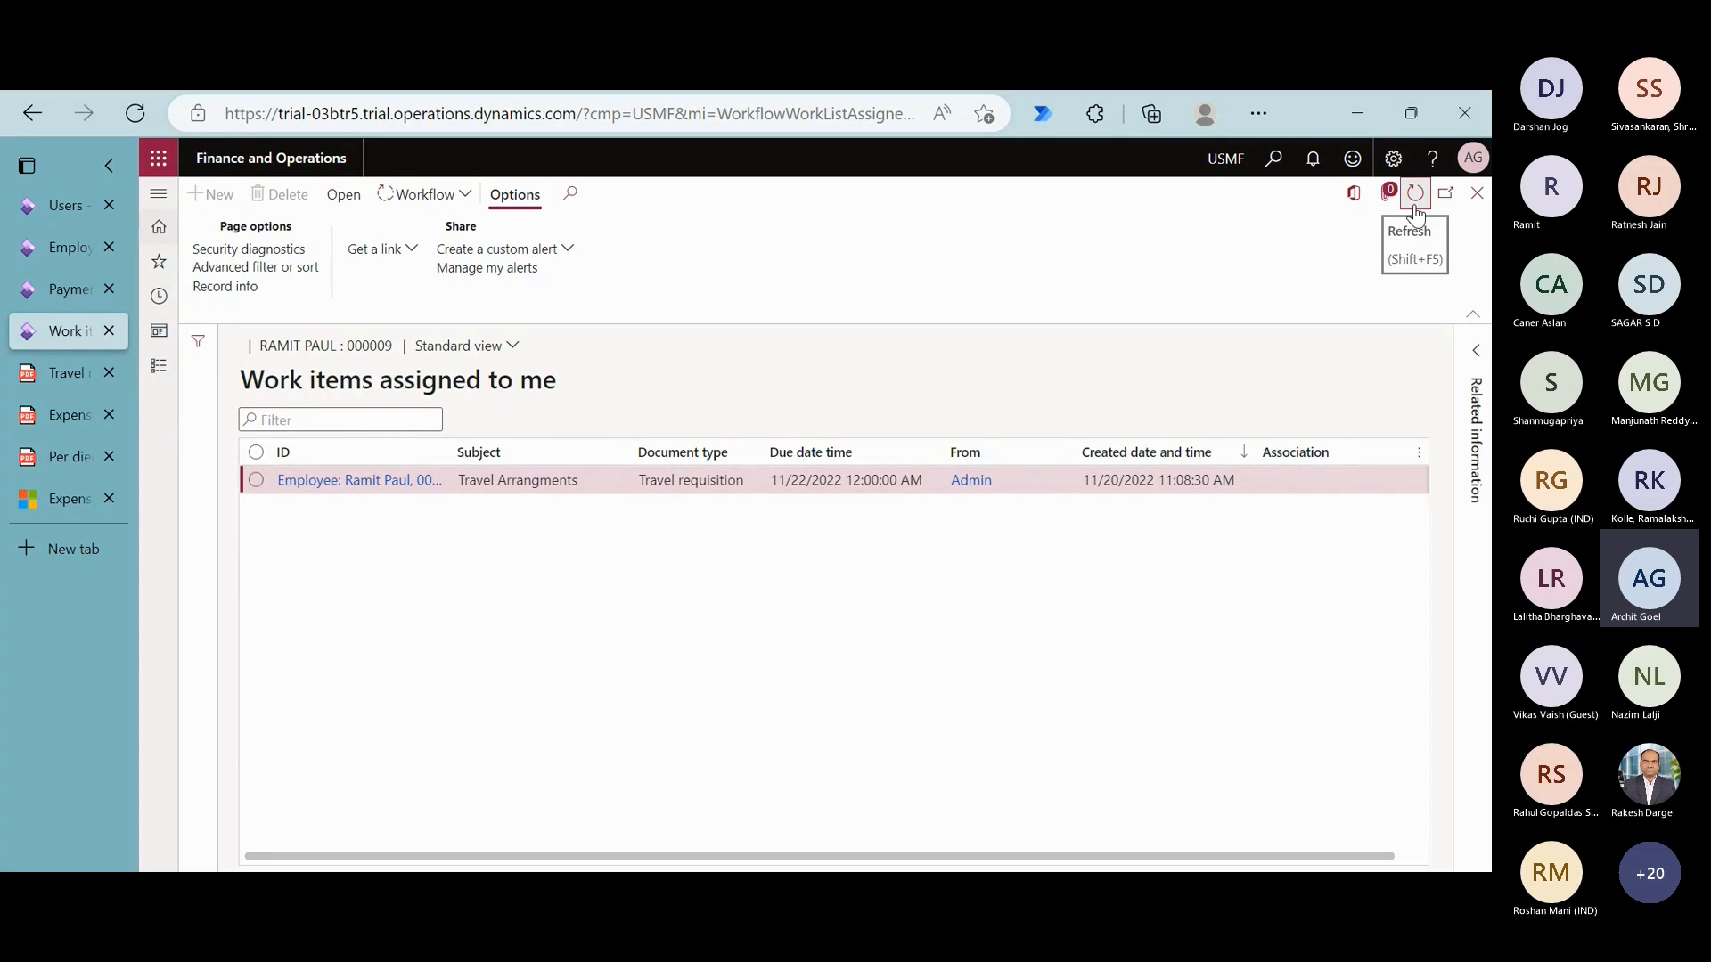
left_click(1416, 205)
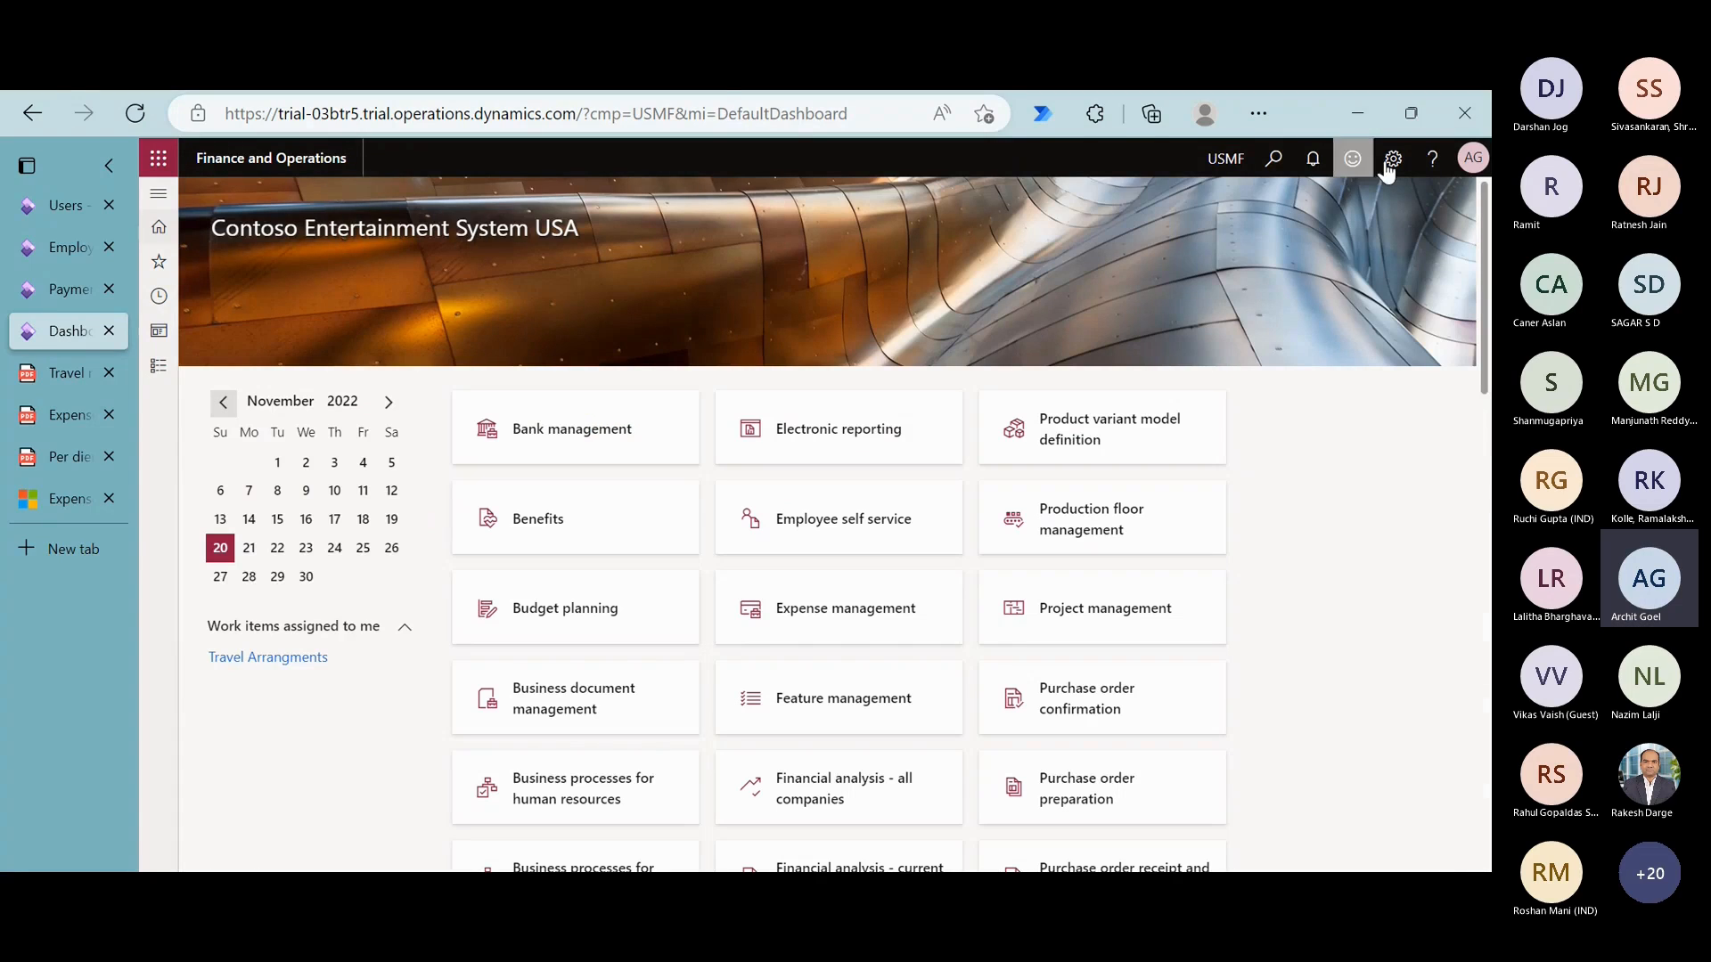
- Reload the dashboard and open the requisition from the newest Travel Arrangments work item
left_click(126, 124)
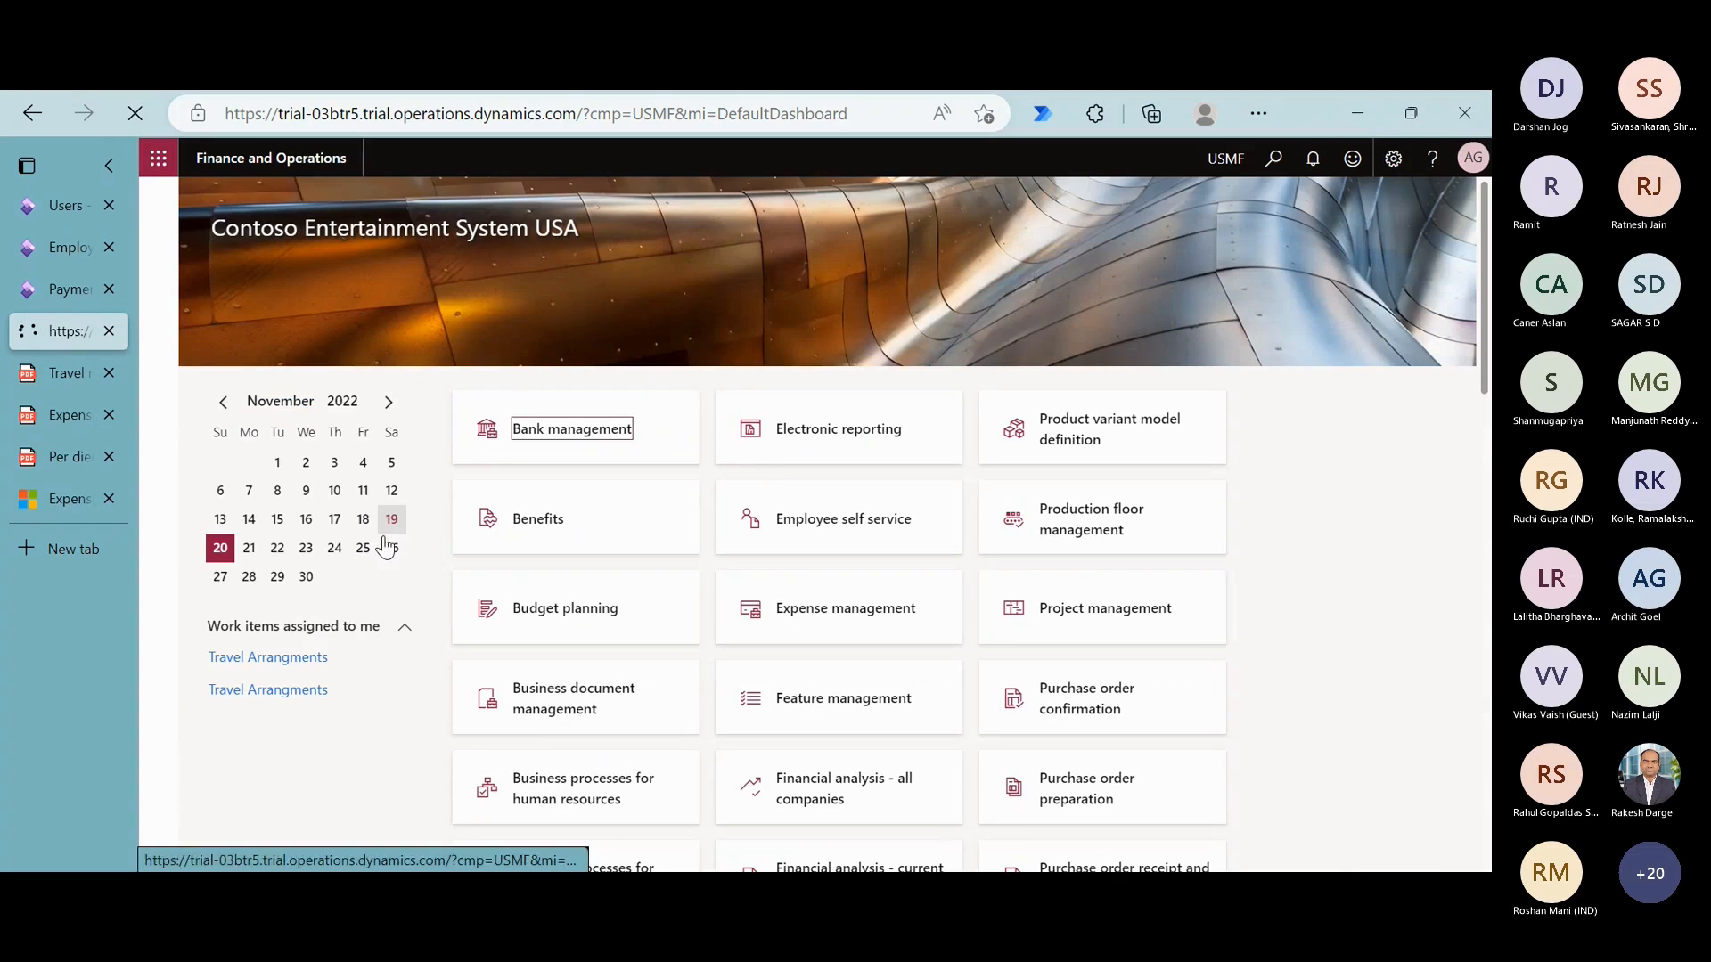
mouse_move(225, 665)
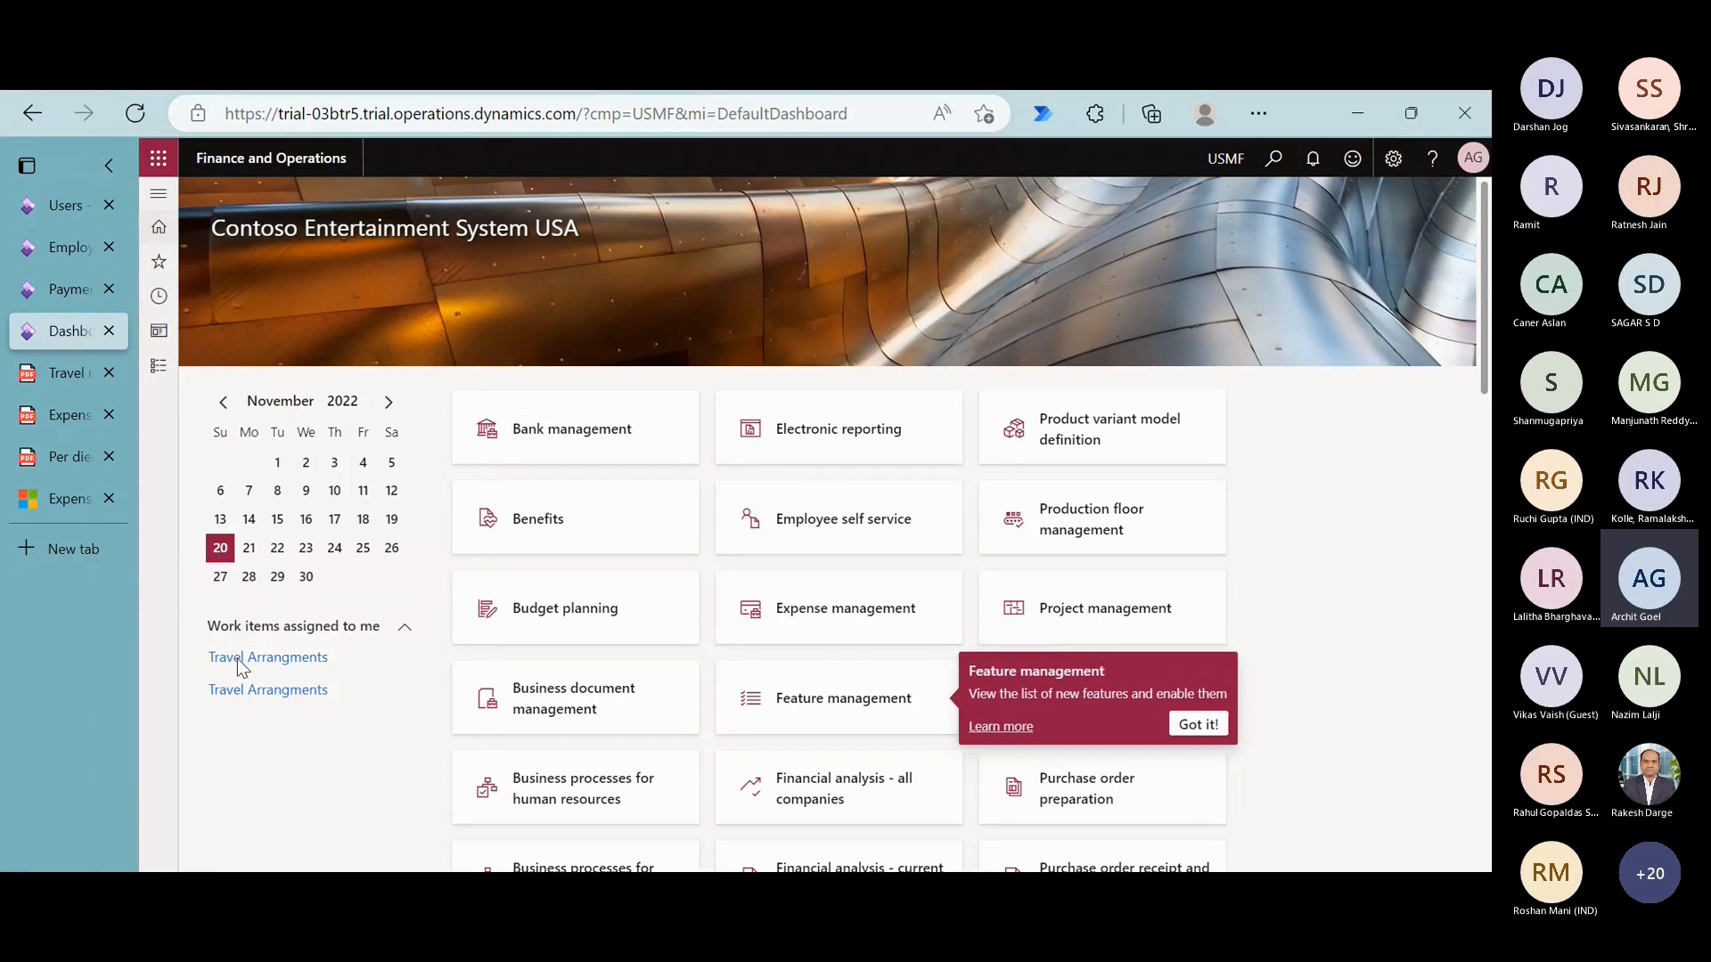
left_click(238, 662)
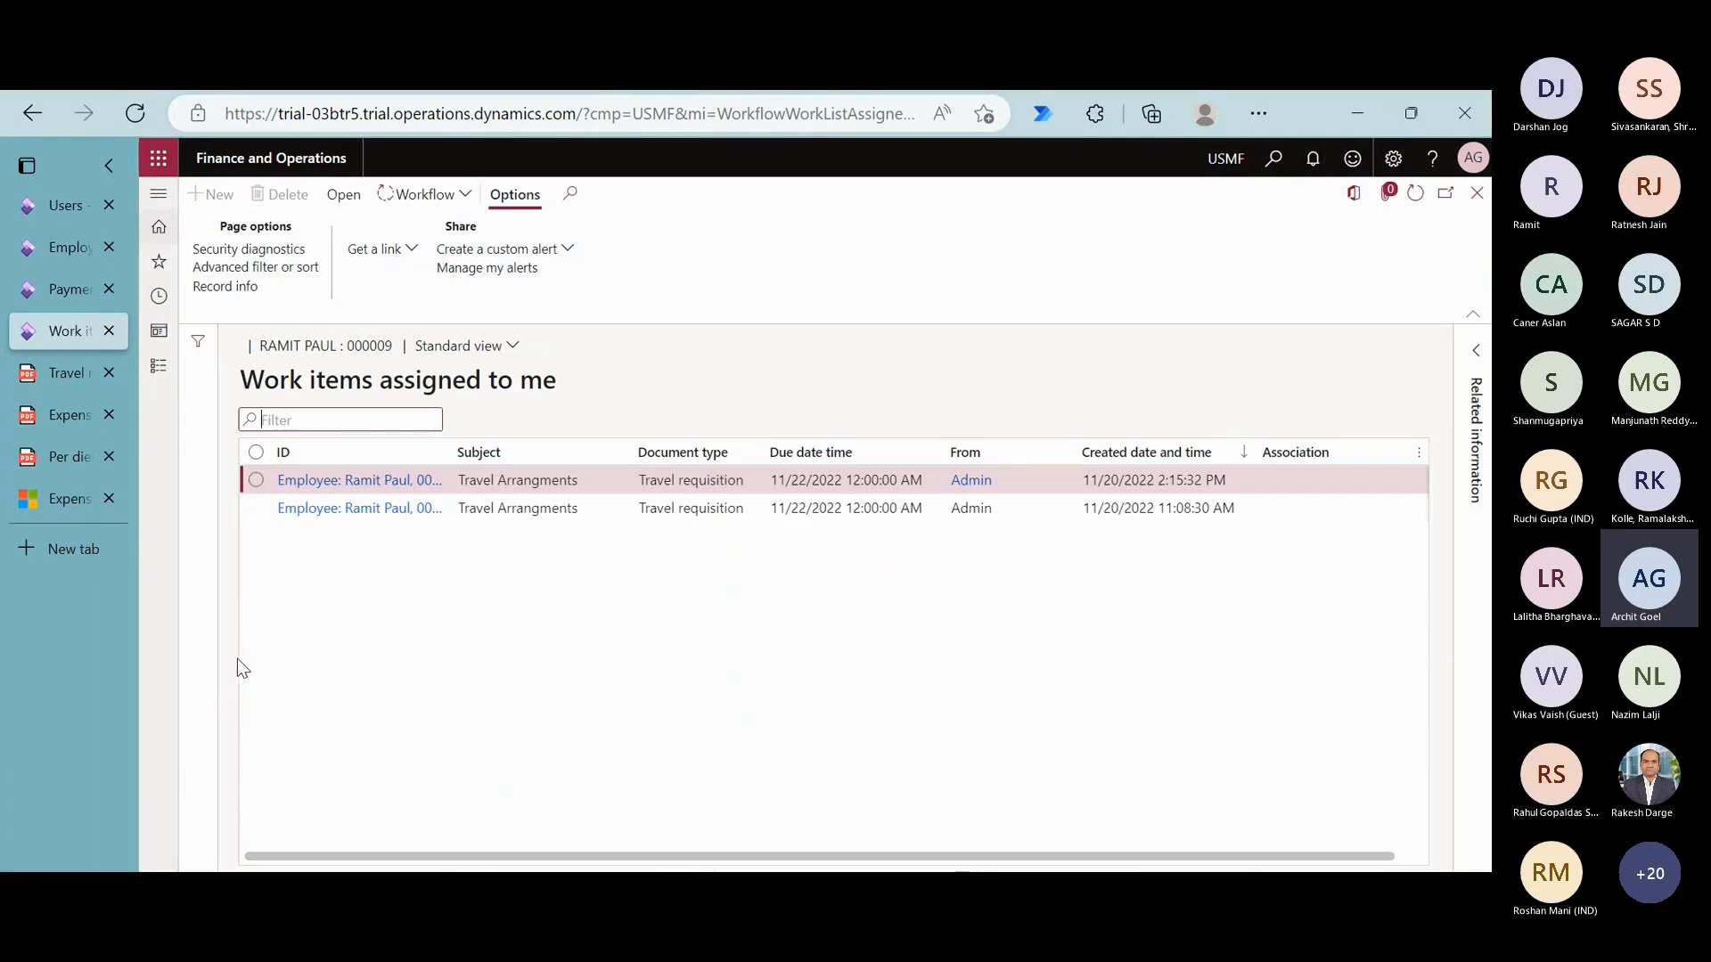
left_click(386, 491)
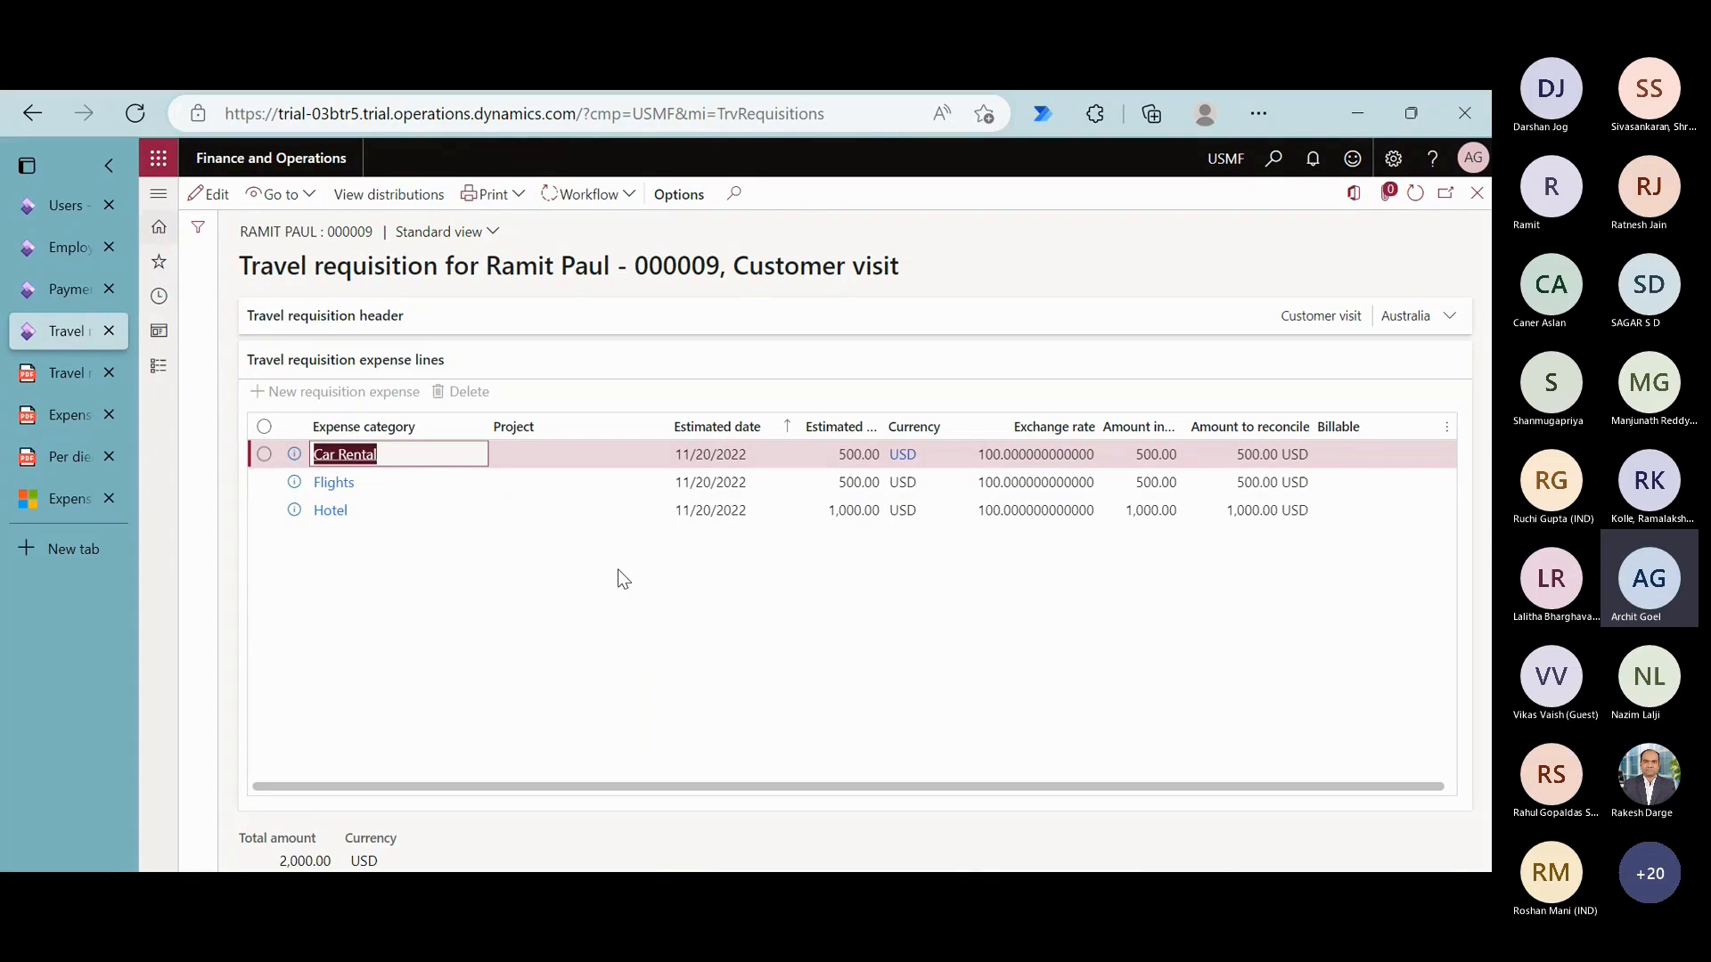
- Expand the travel requisition header and approve the travel arrangements without a comment
left_click(490, 327)
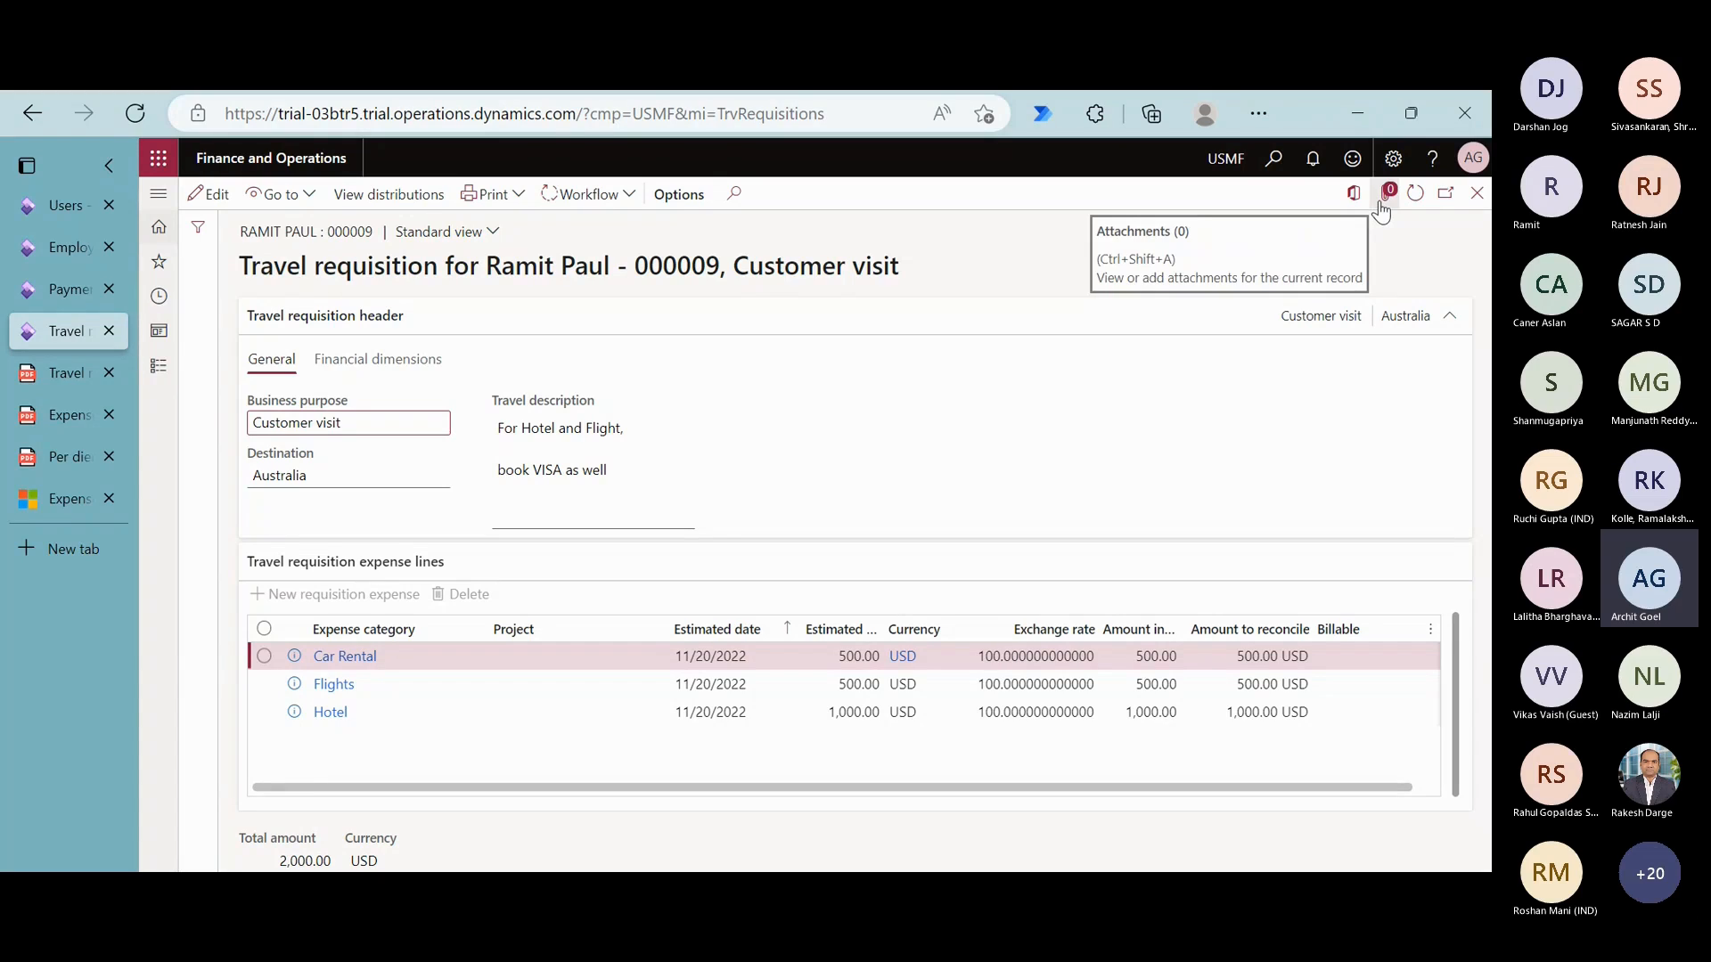
left_click(600, 198)
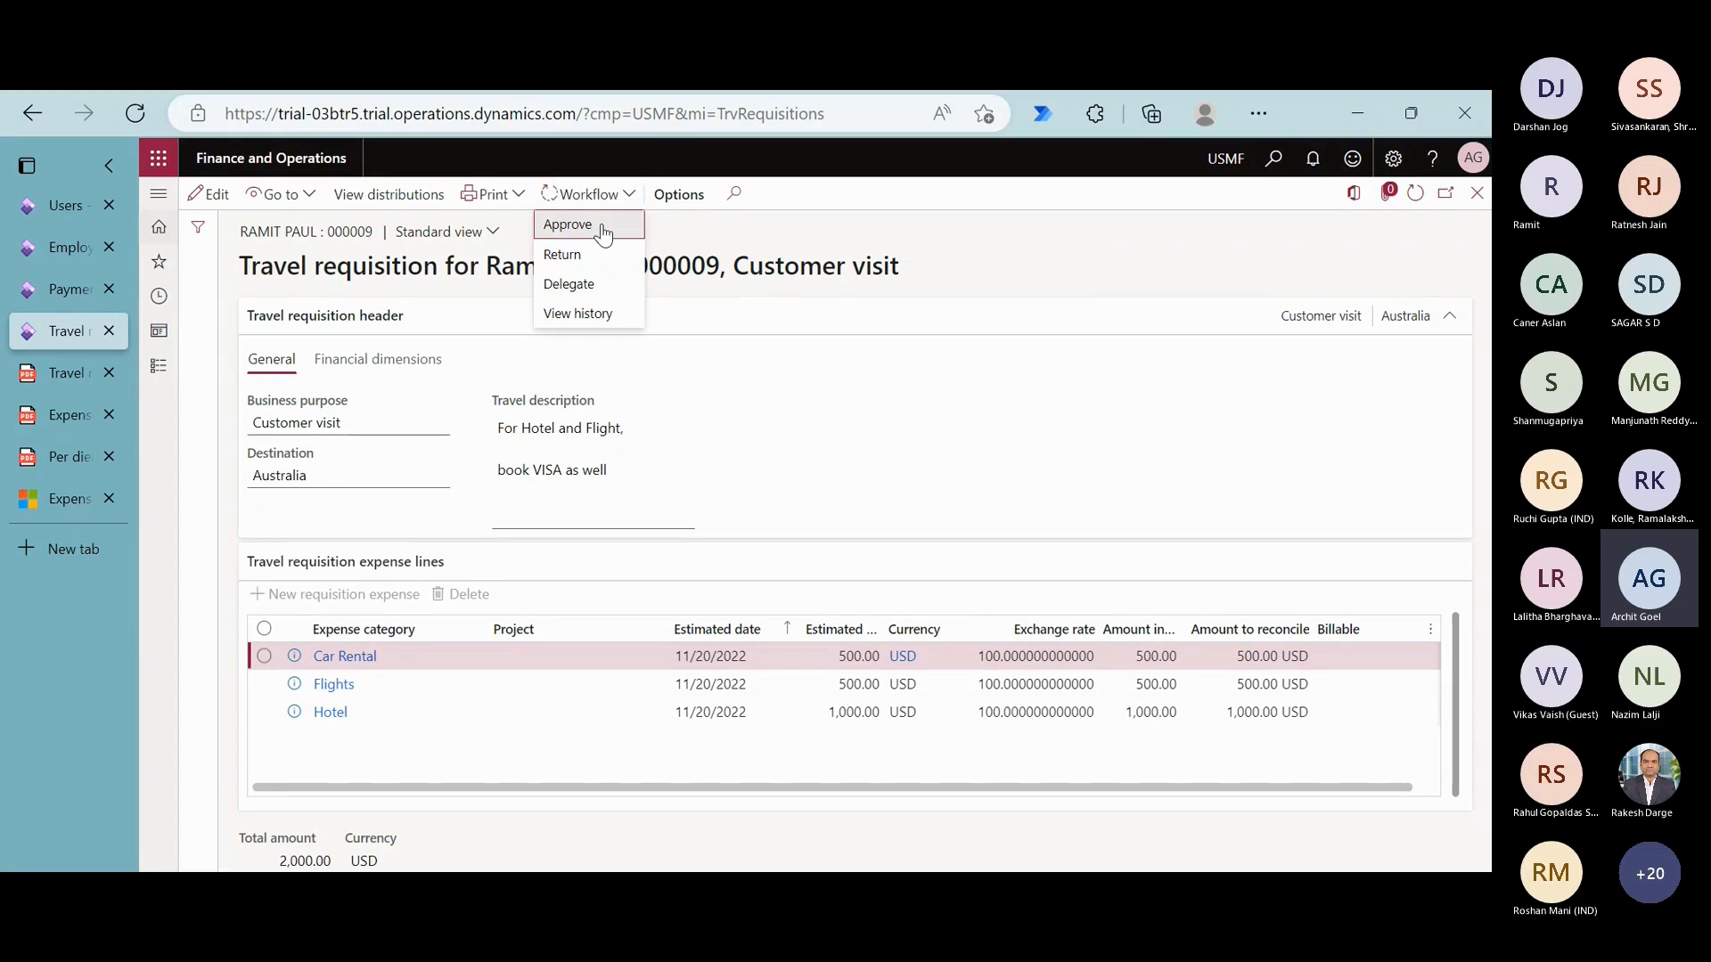
left_click(601, 226)
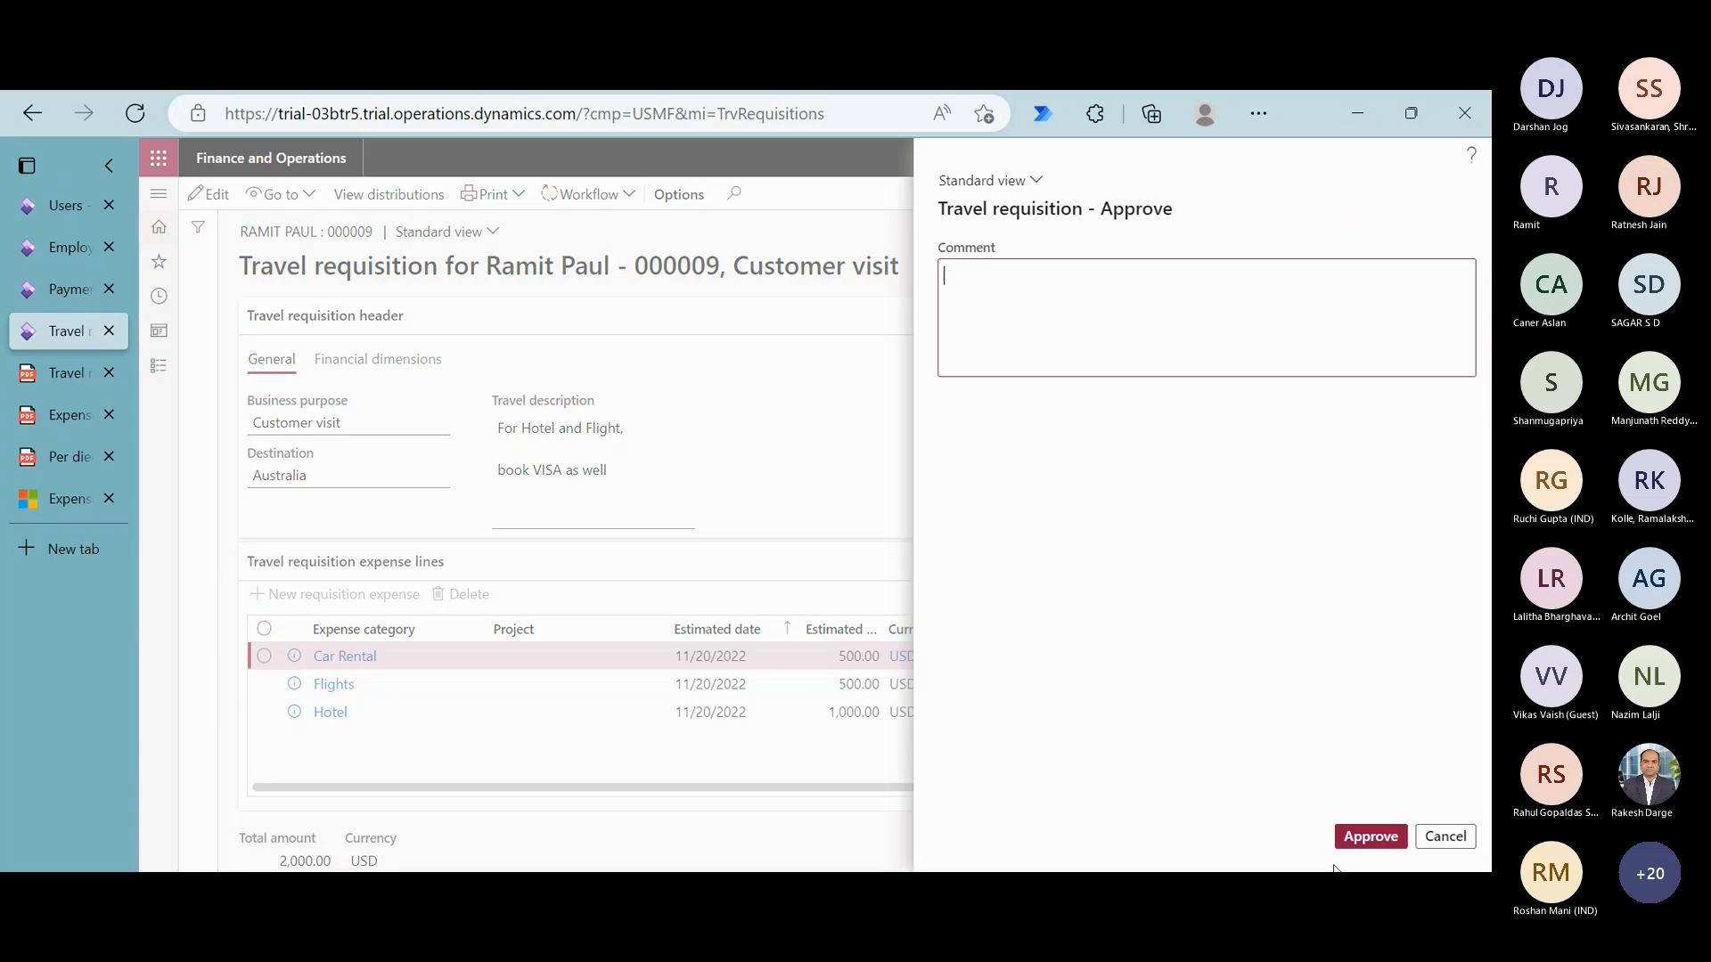
left_click(1378, 840)
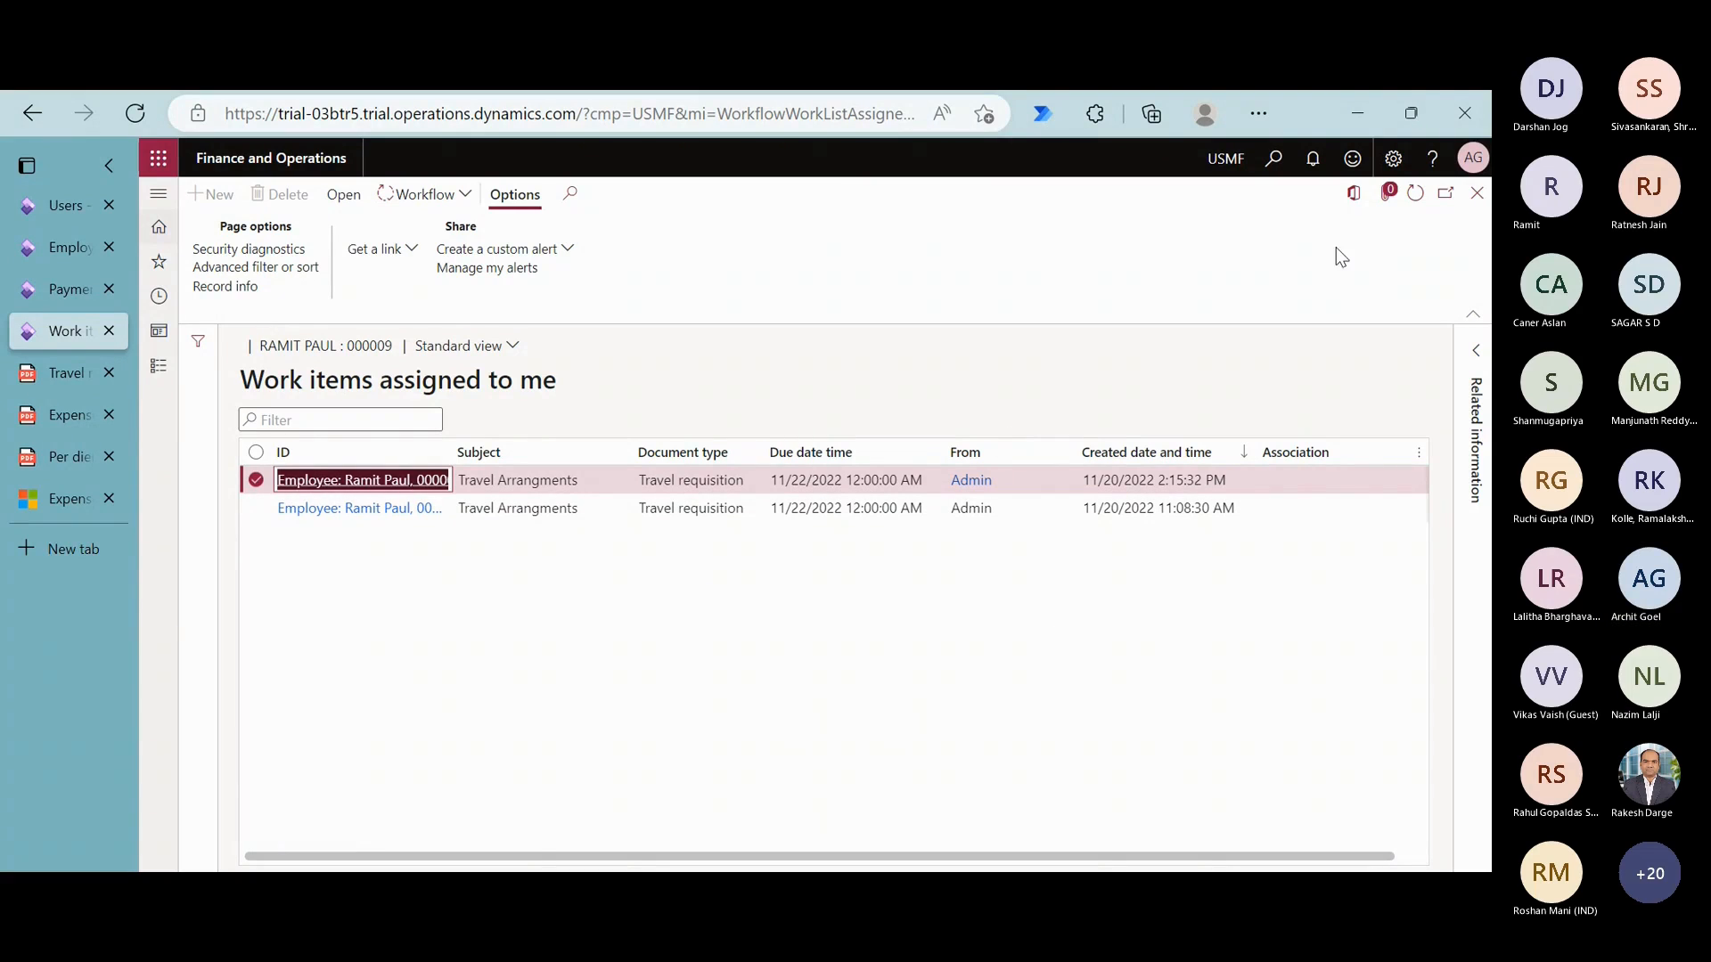
- Refresh the list of assigned work items and close it to return to the dashboard
left_click(1416, 194)
left_click(1419, 203)
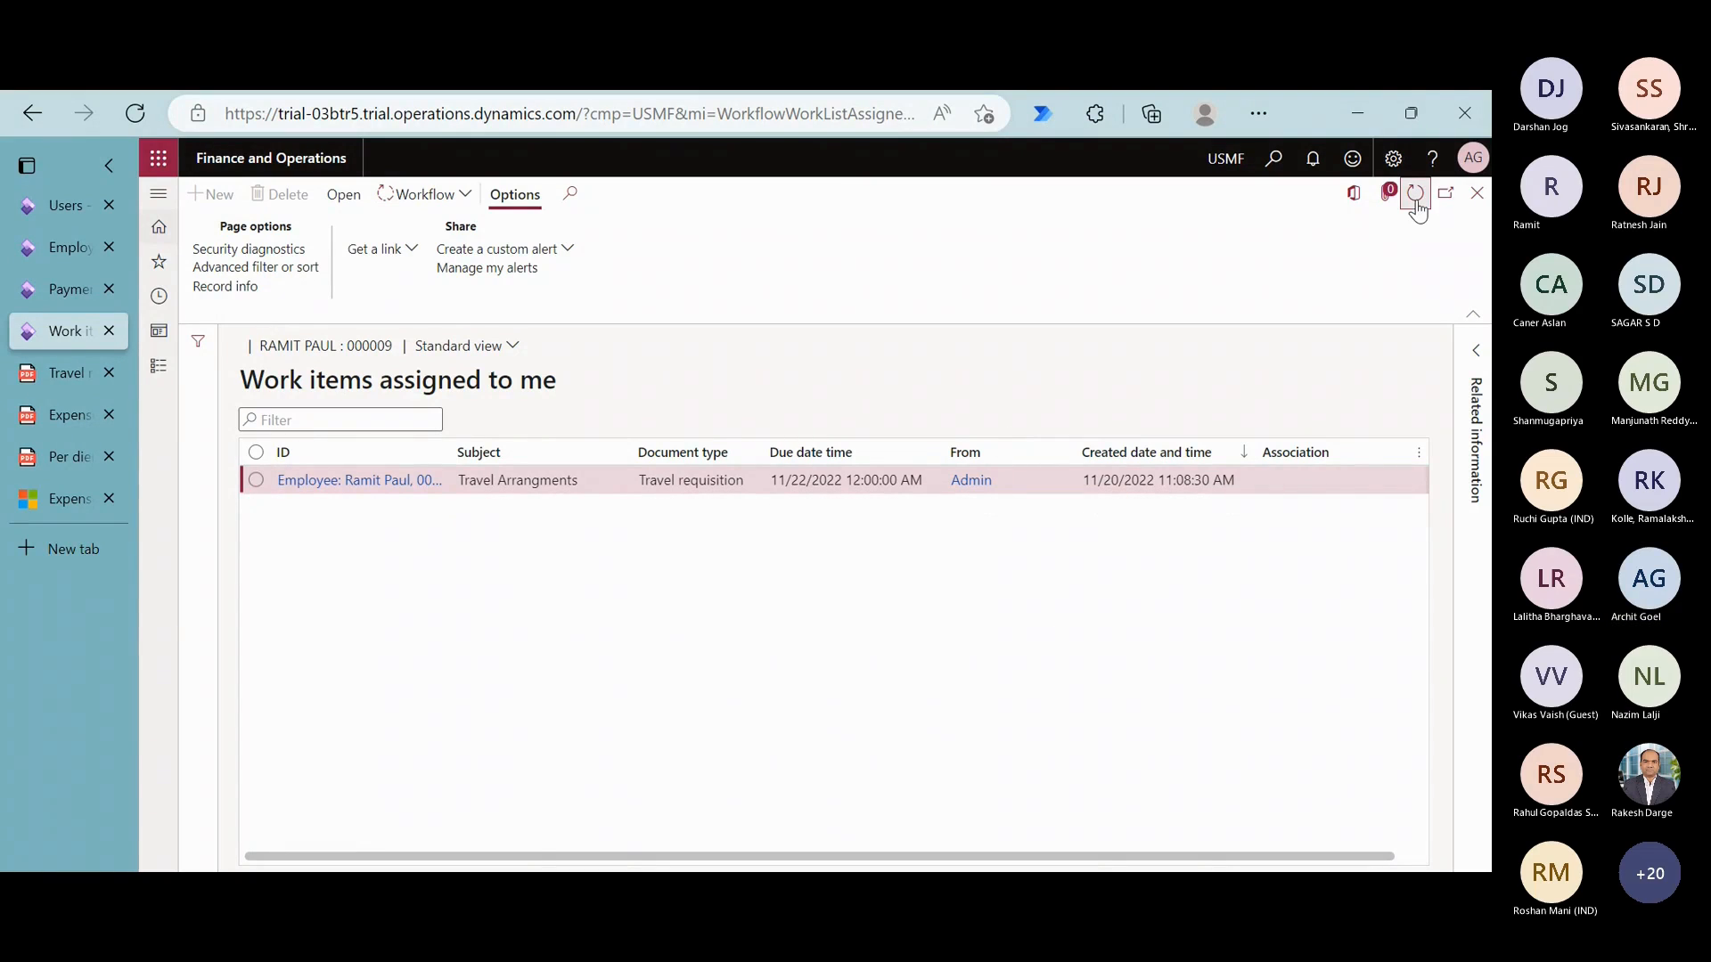
left_click(1477, 195)
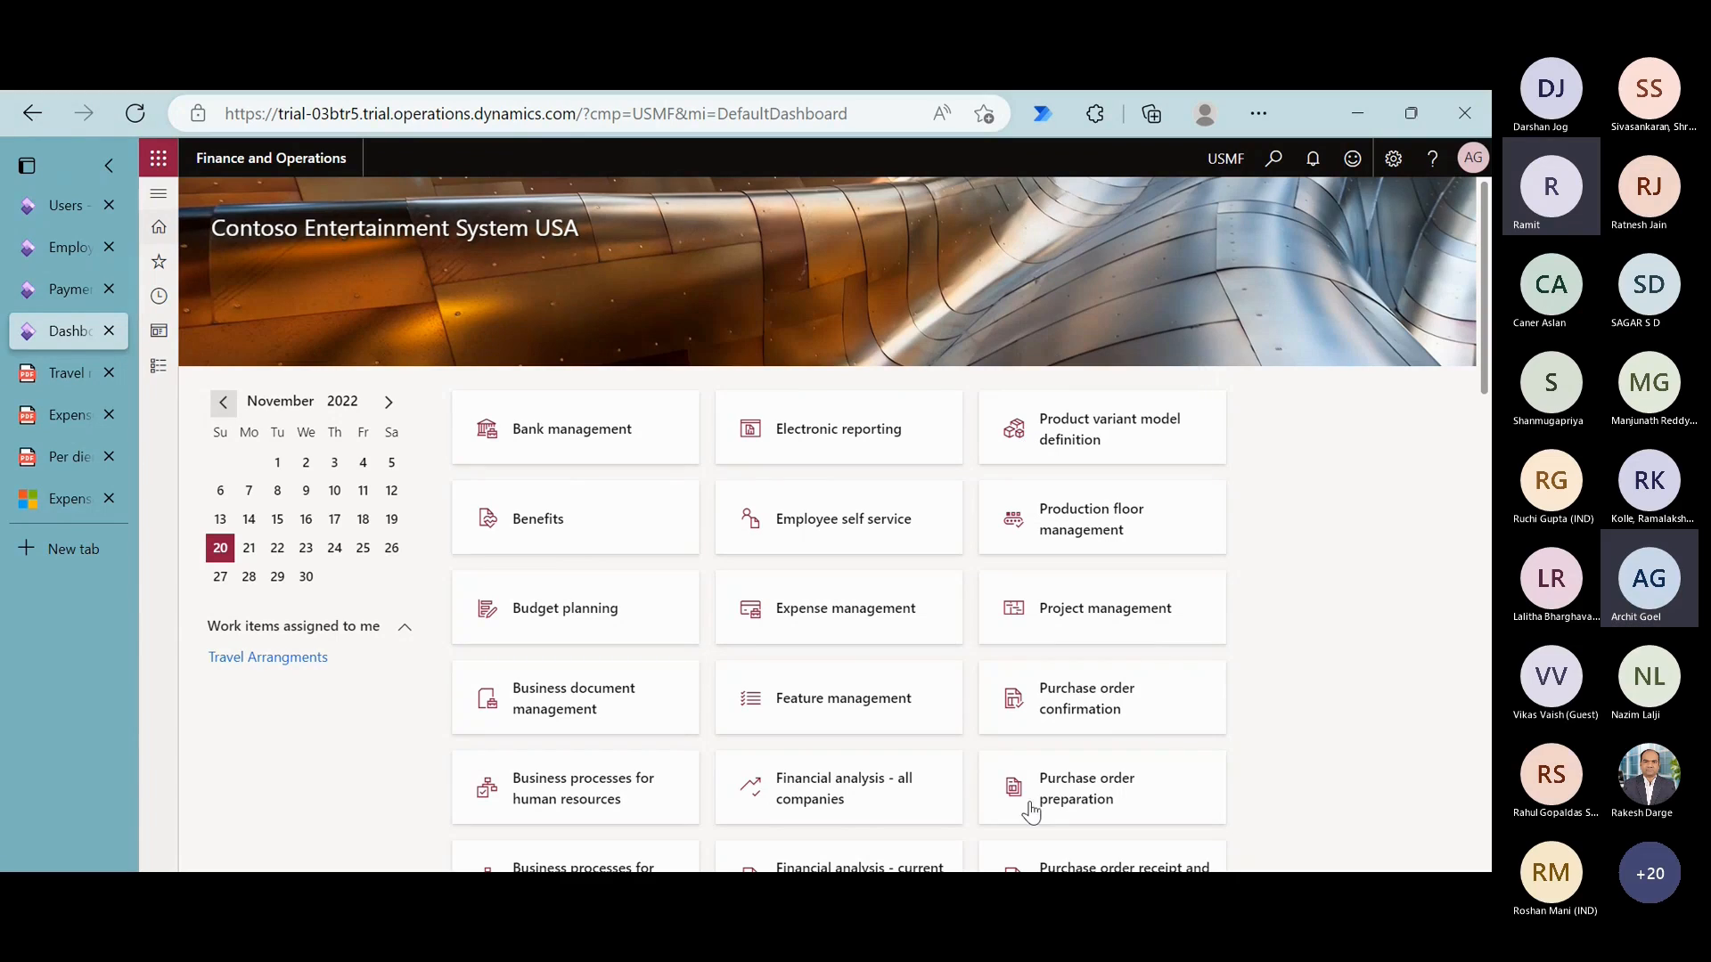
left_click(1016, 895)
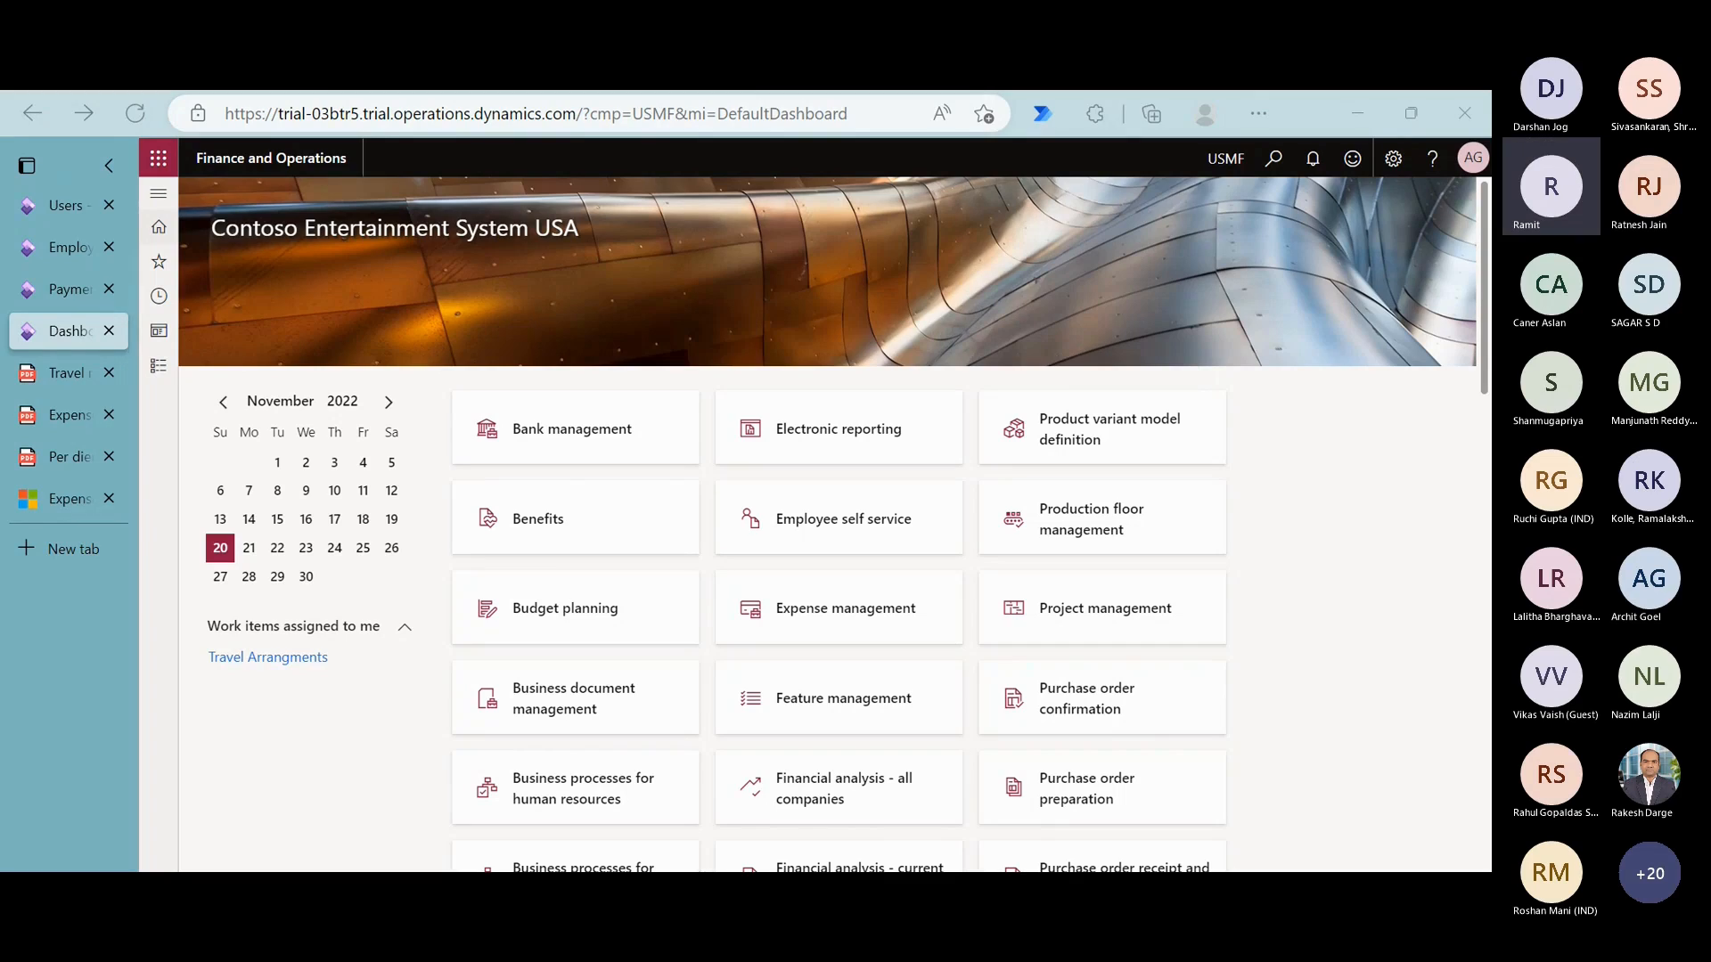
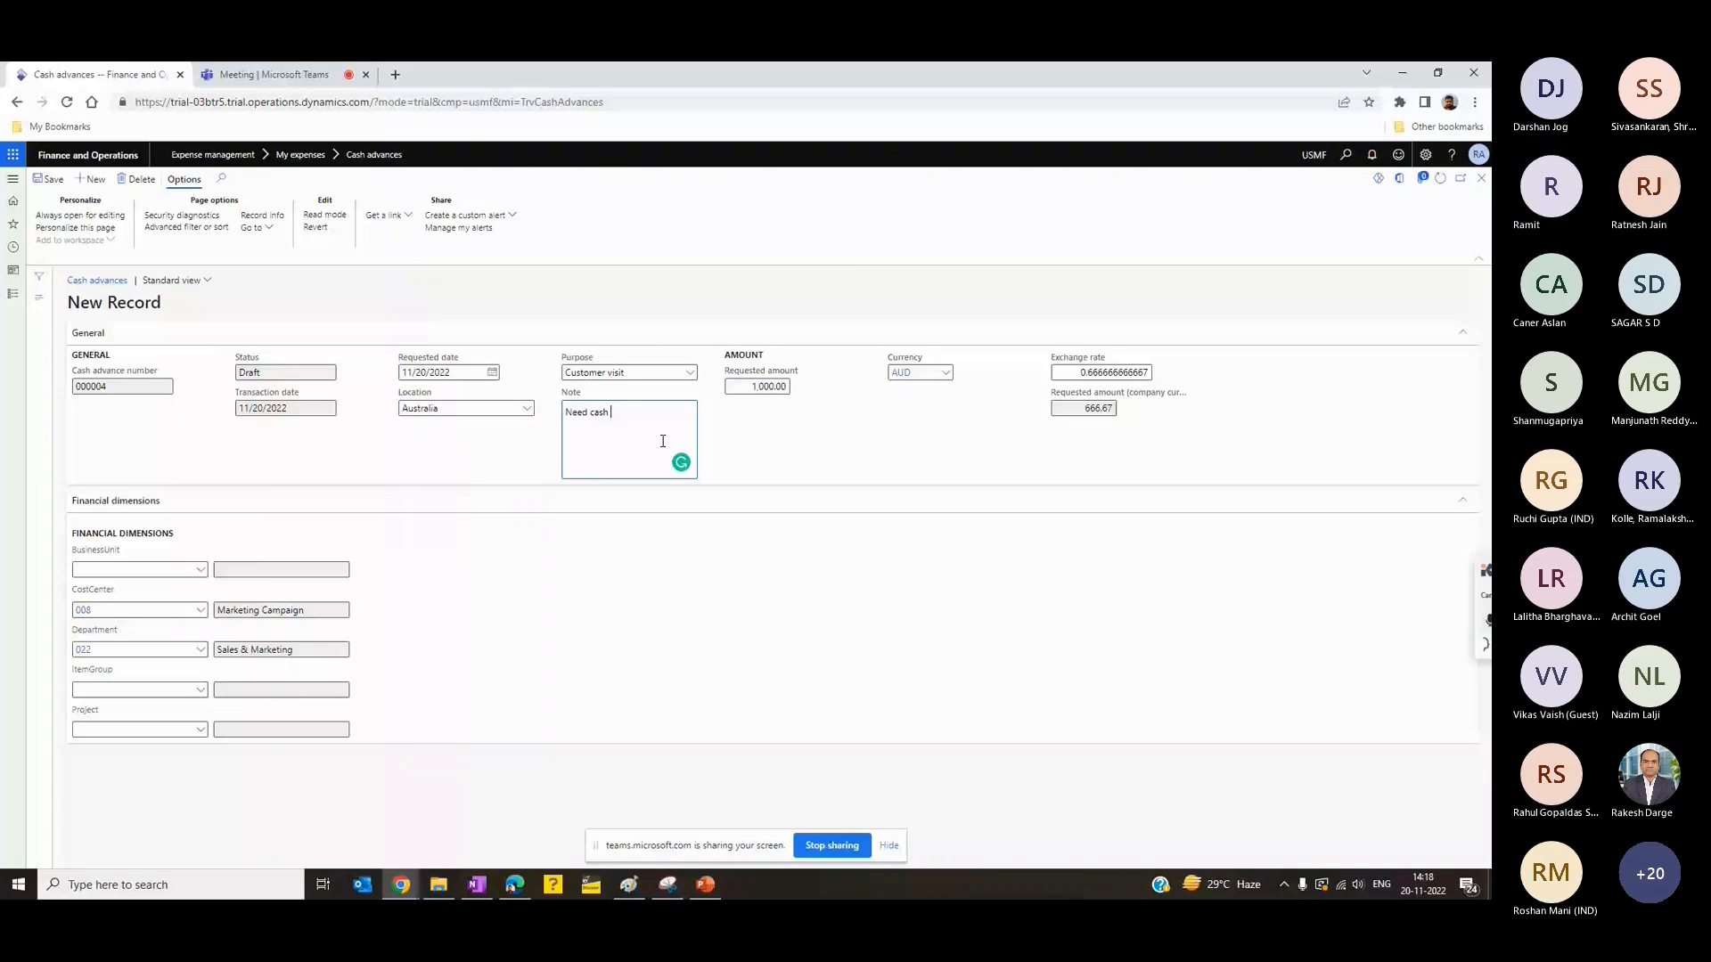
- Complete the cash advance note to read "Need cash for initial days to spend" and save the request
type("for")
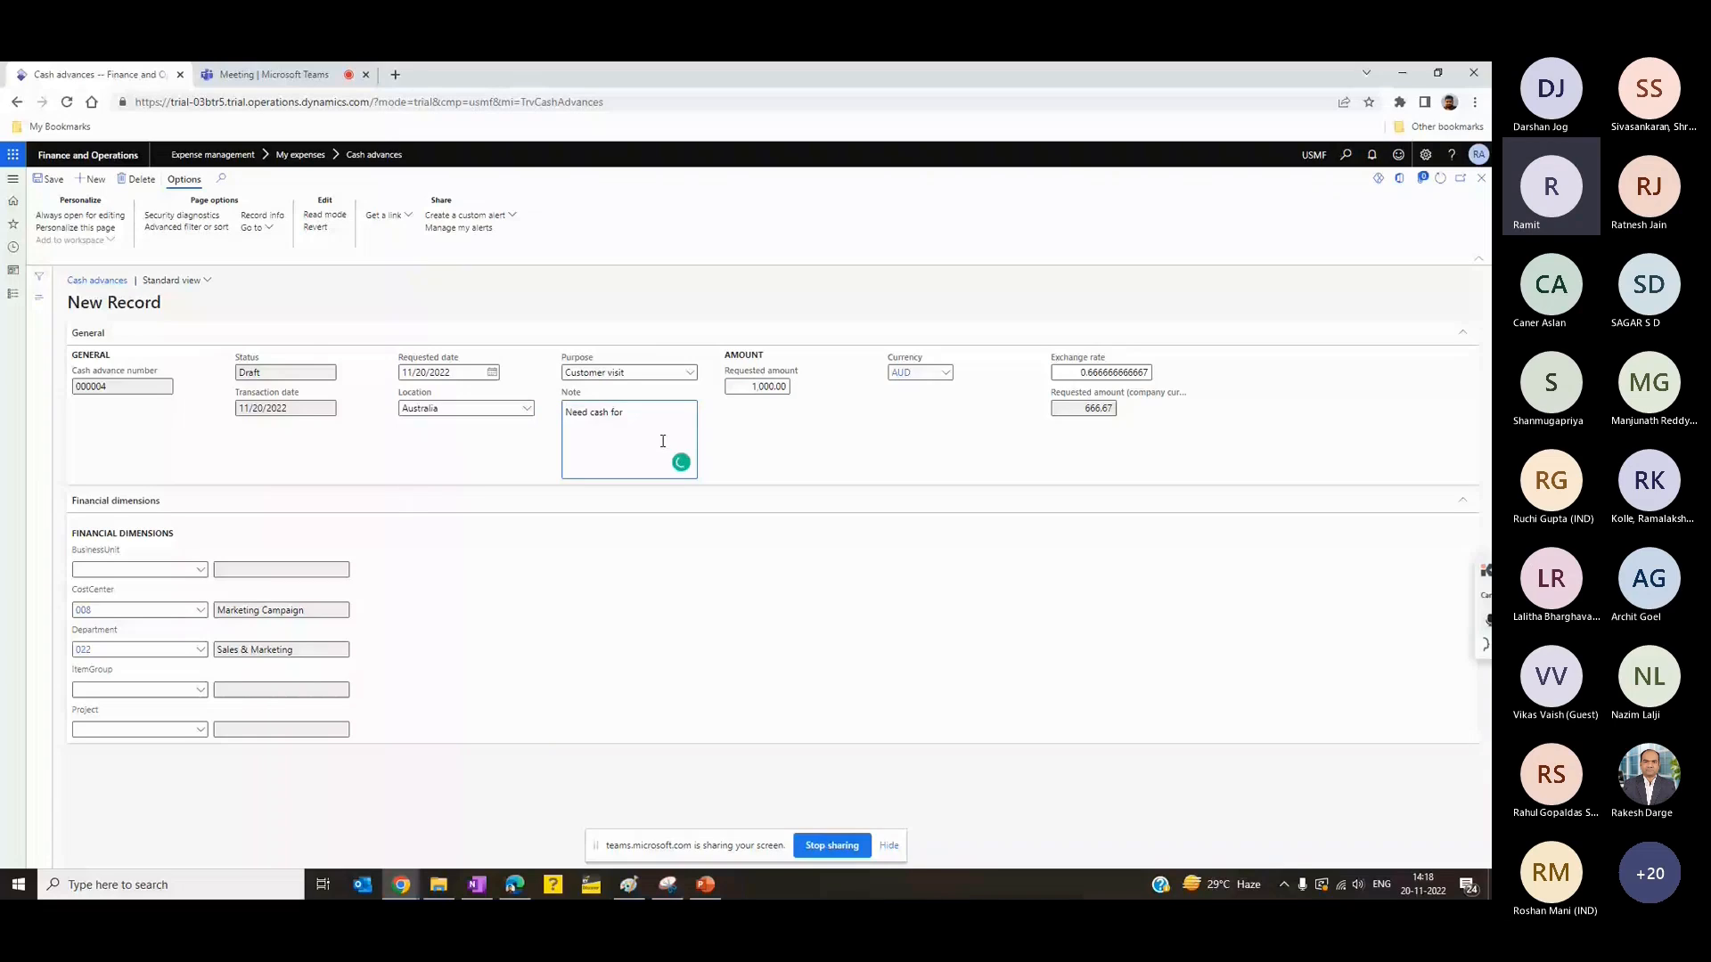
type(" intital days to spend")
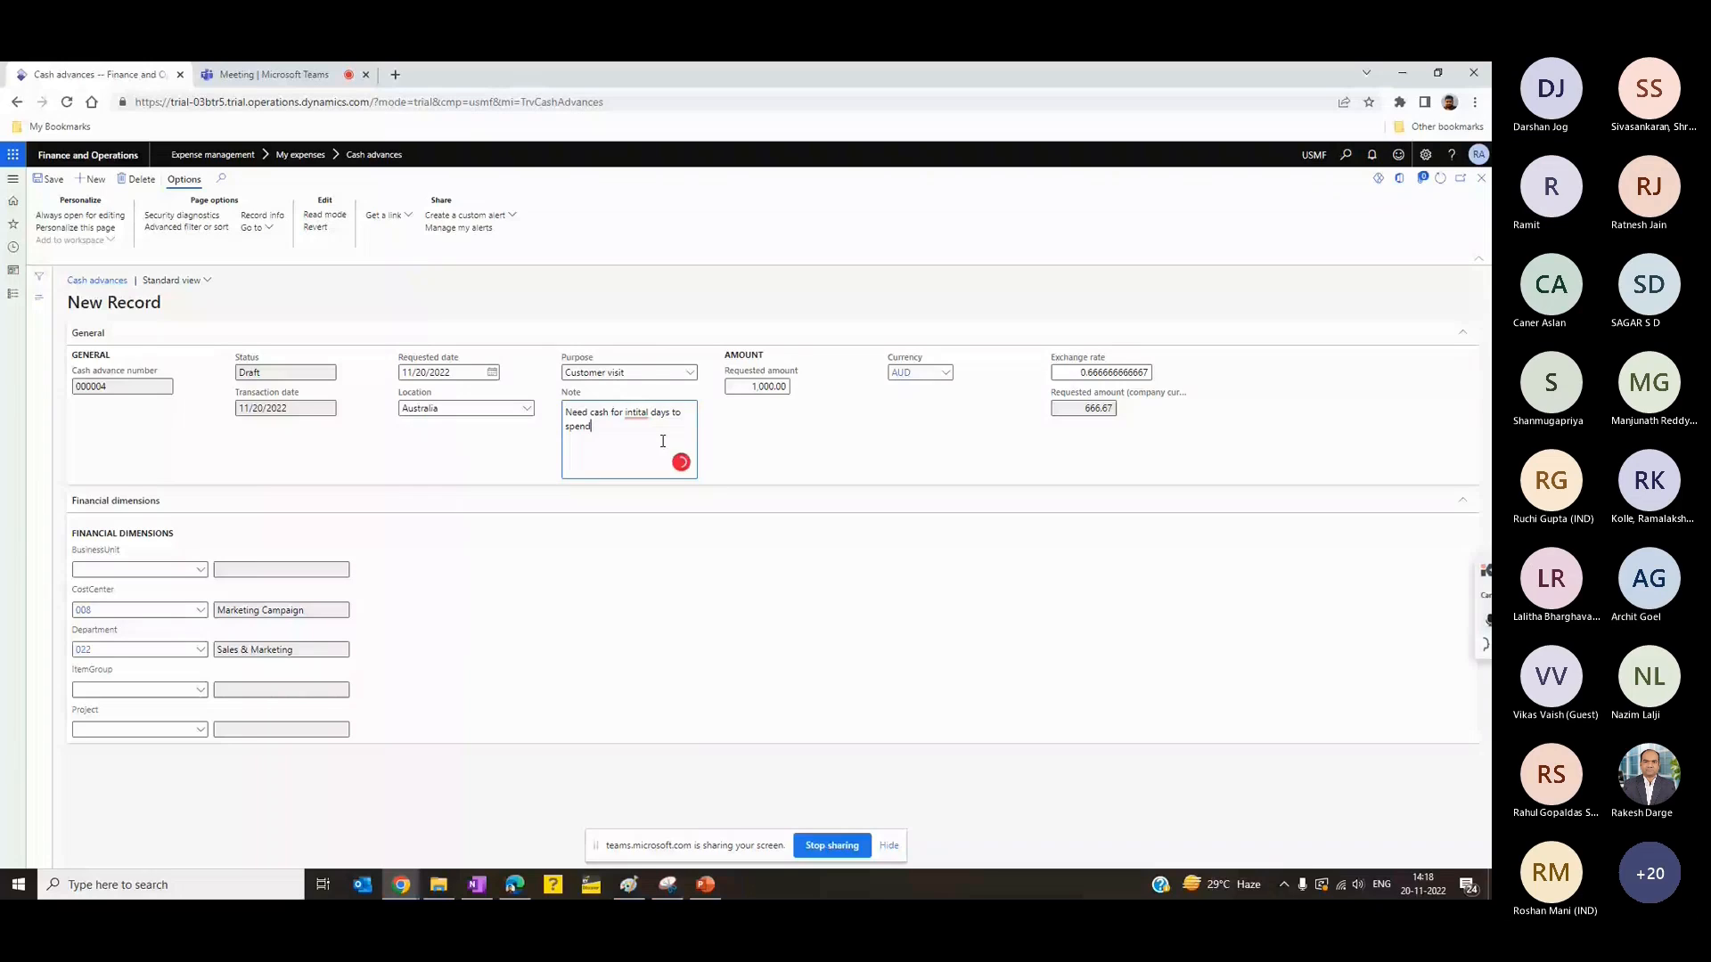
left_click(636, 413)
left_click(49, 183)
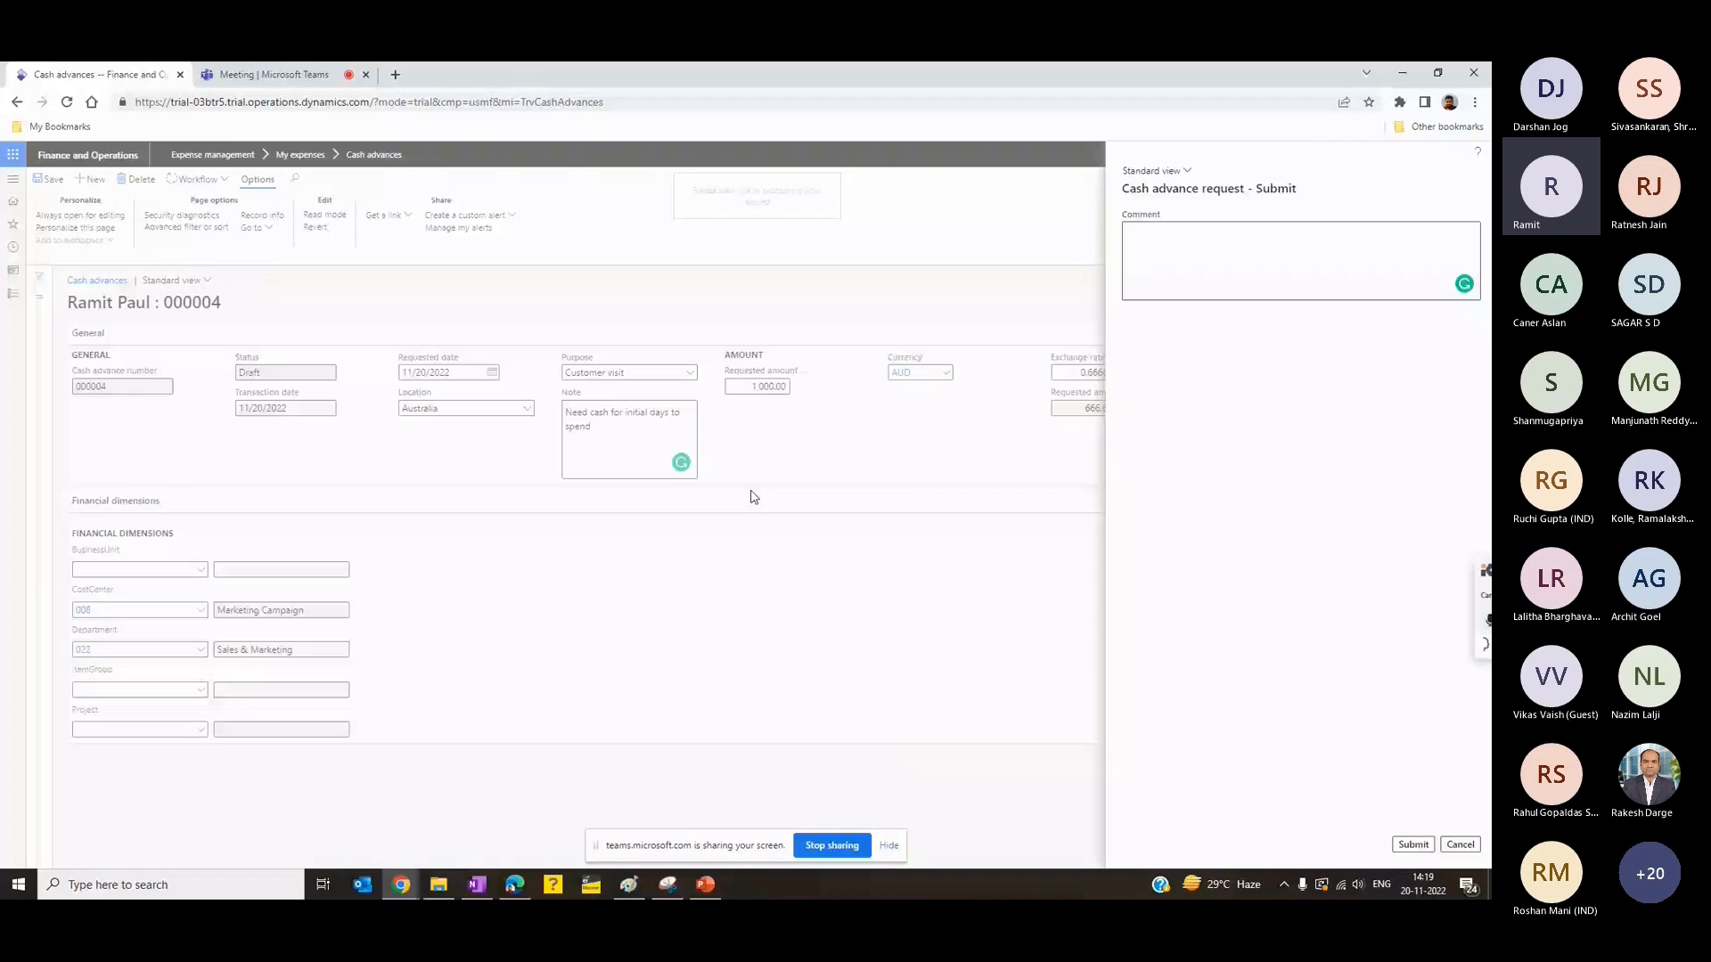
- Switch to the PowerPoint presentation and review the Scenario 2 slide on the cash advance process
key("alt+Tab")
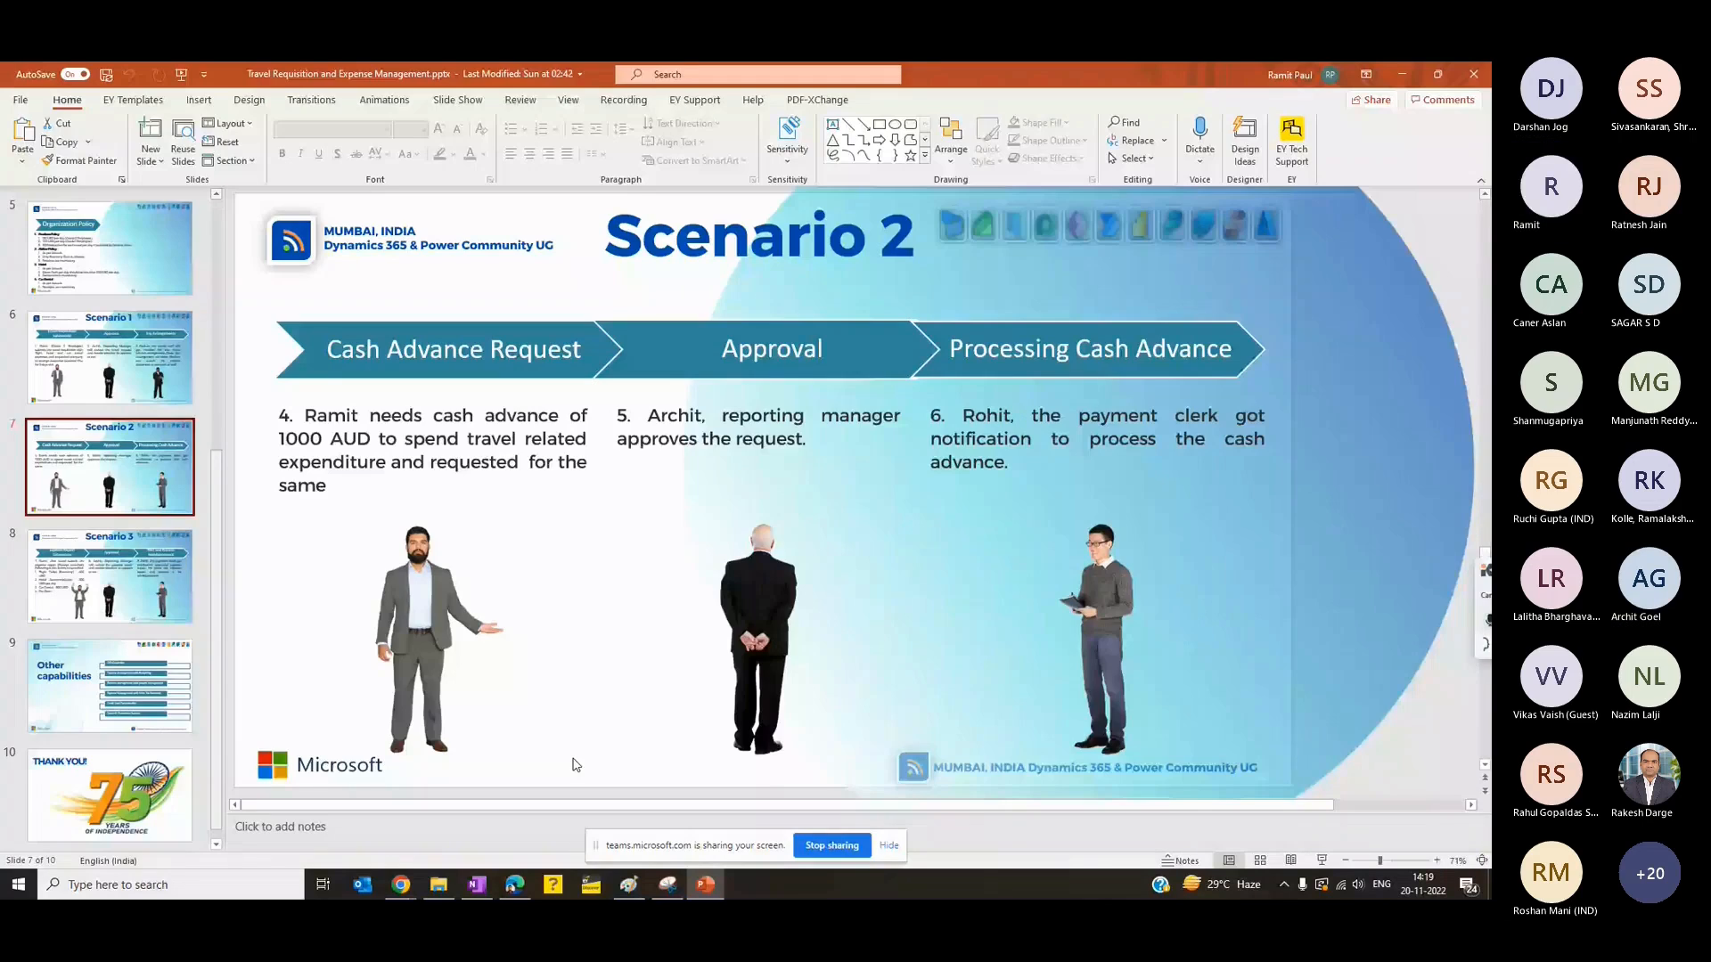
mouse_move(398, 886)
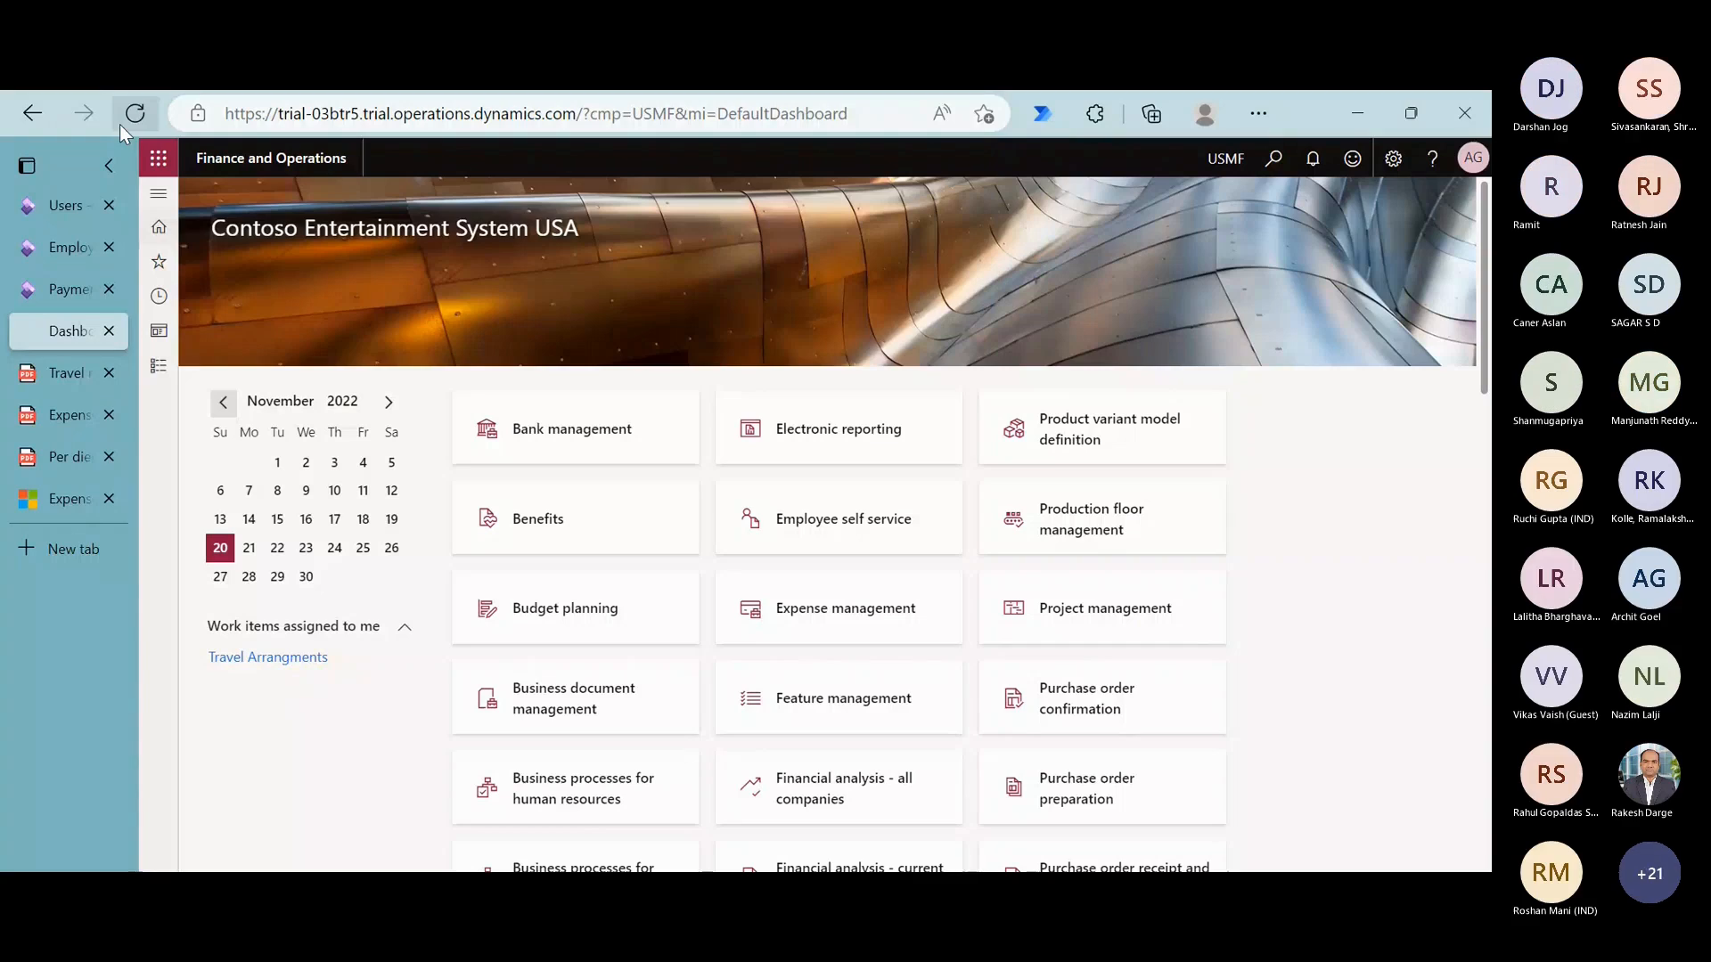
- Reload the approver's Finance and Operations dashboard and open the cash advance from the Cash Advance Request work item
left_click(120, 124)
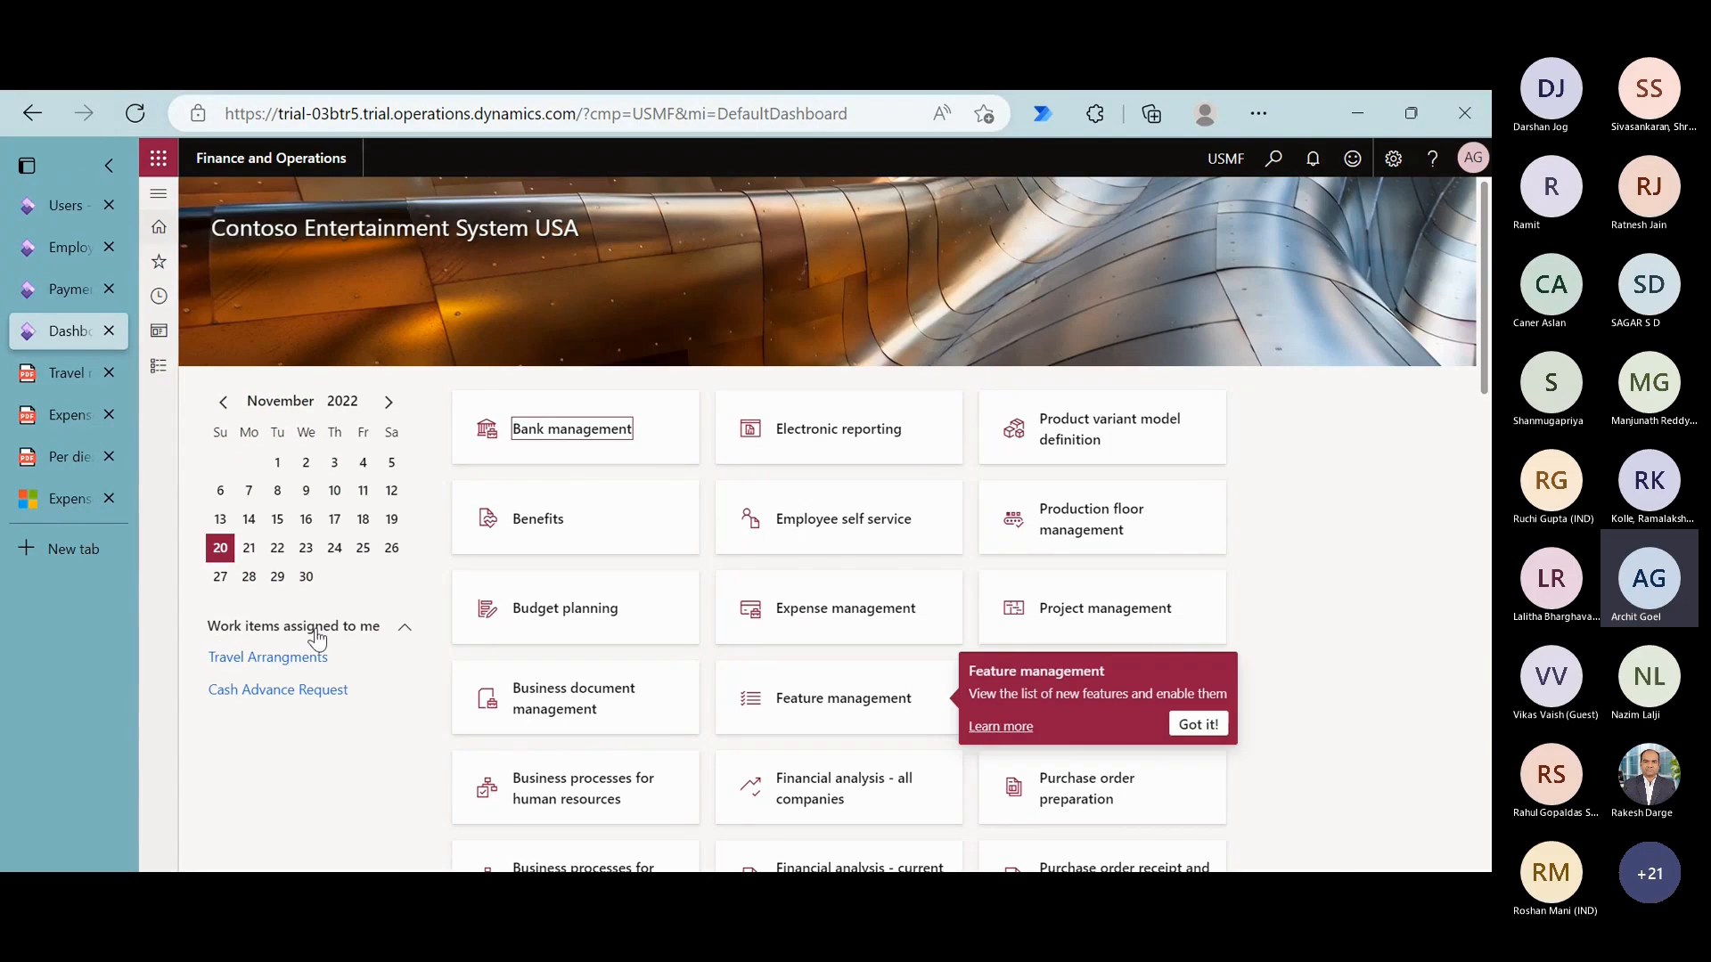
left_click(315, 695)
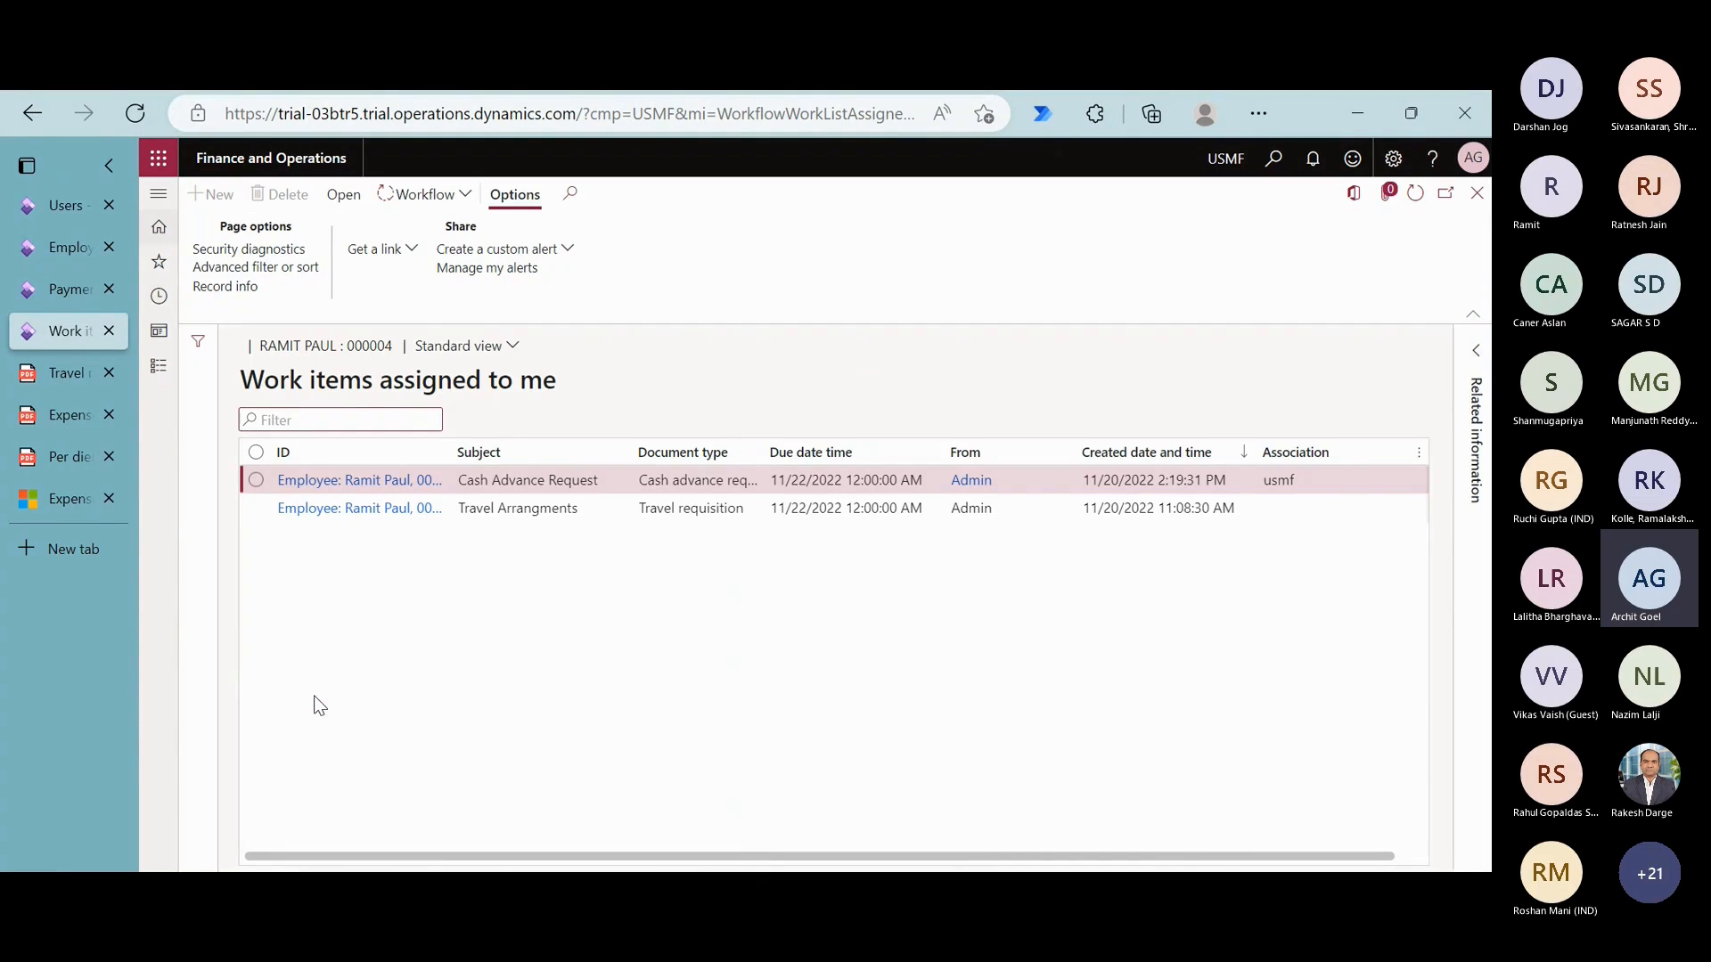
left_click(383, 479)
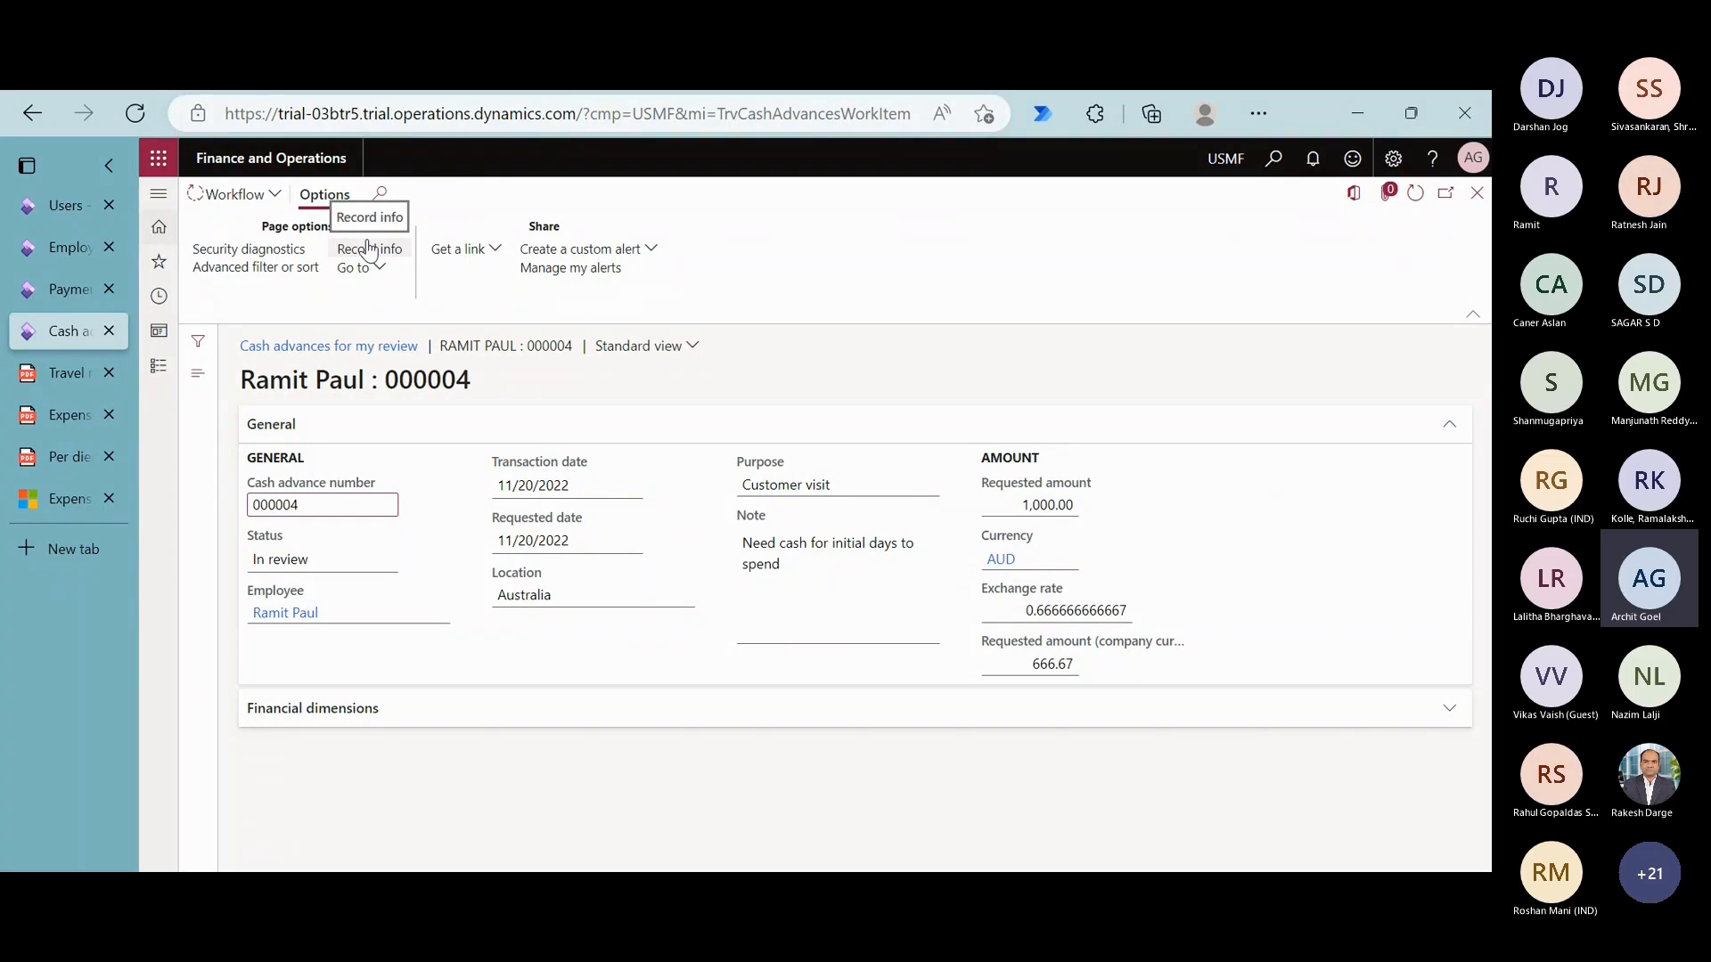
- Approve the cash advance request without a comment and close the work items to return to the dashboard
left_click(239, 195)
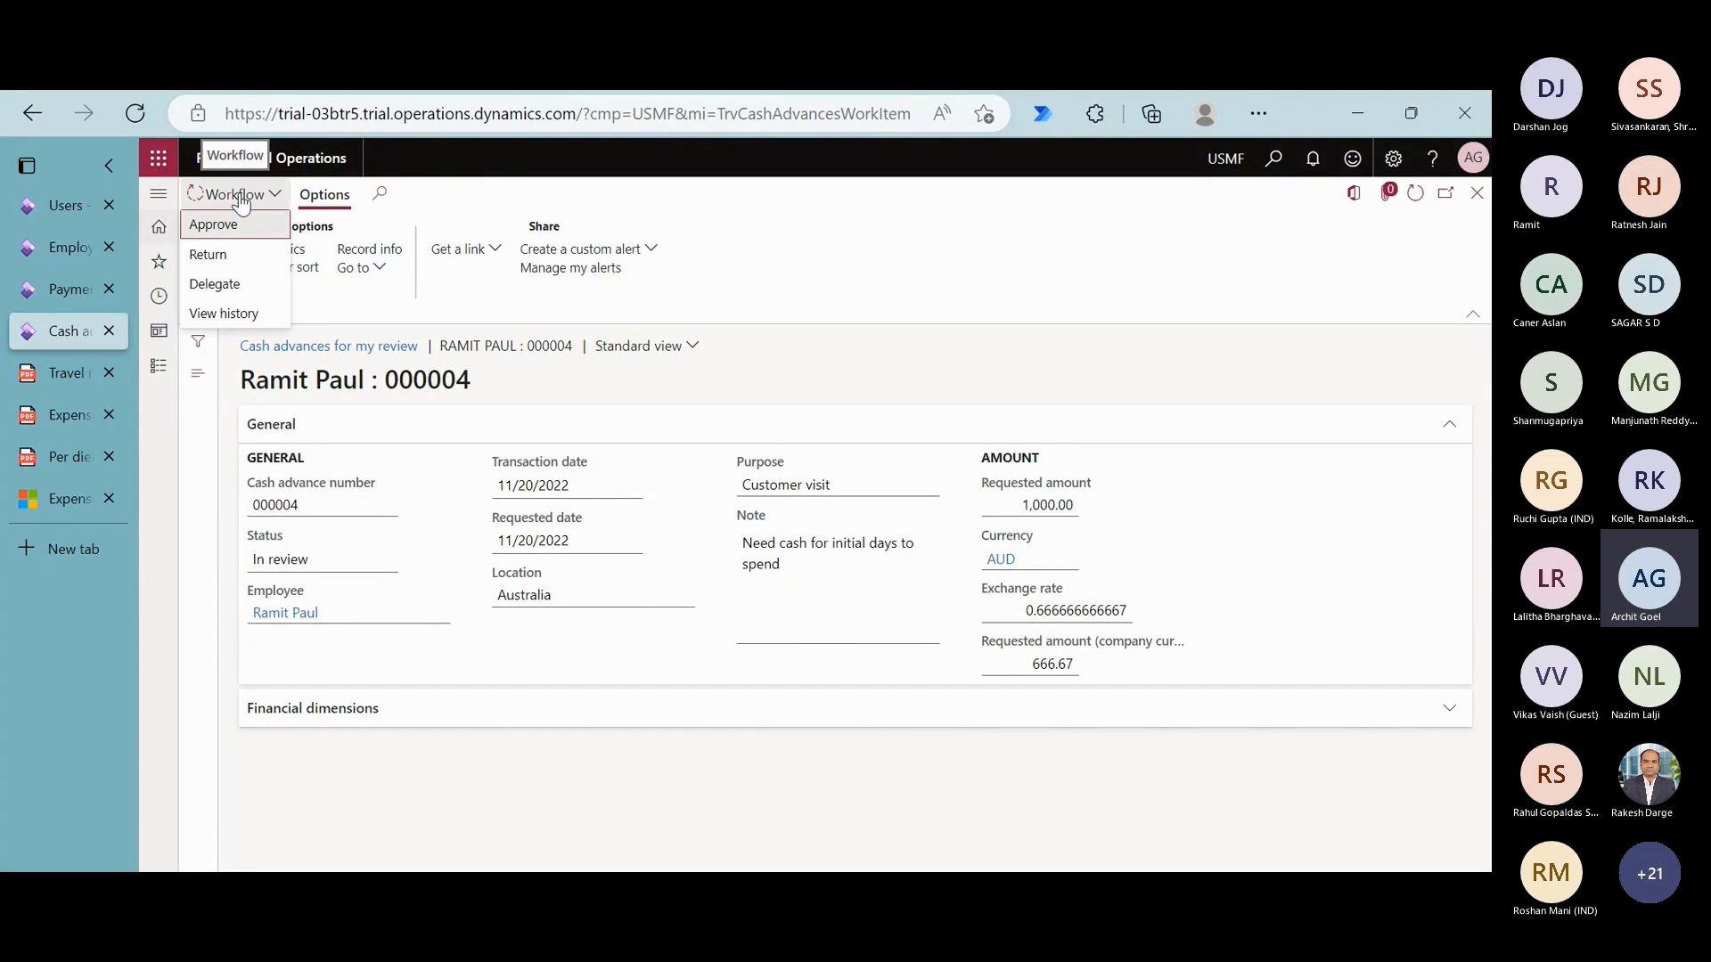
left_click(241, 228)
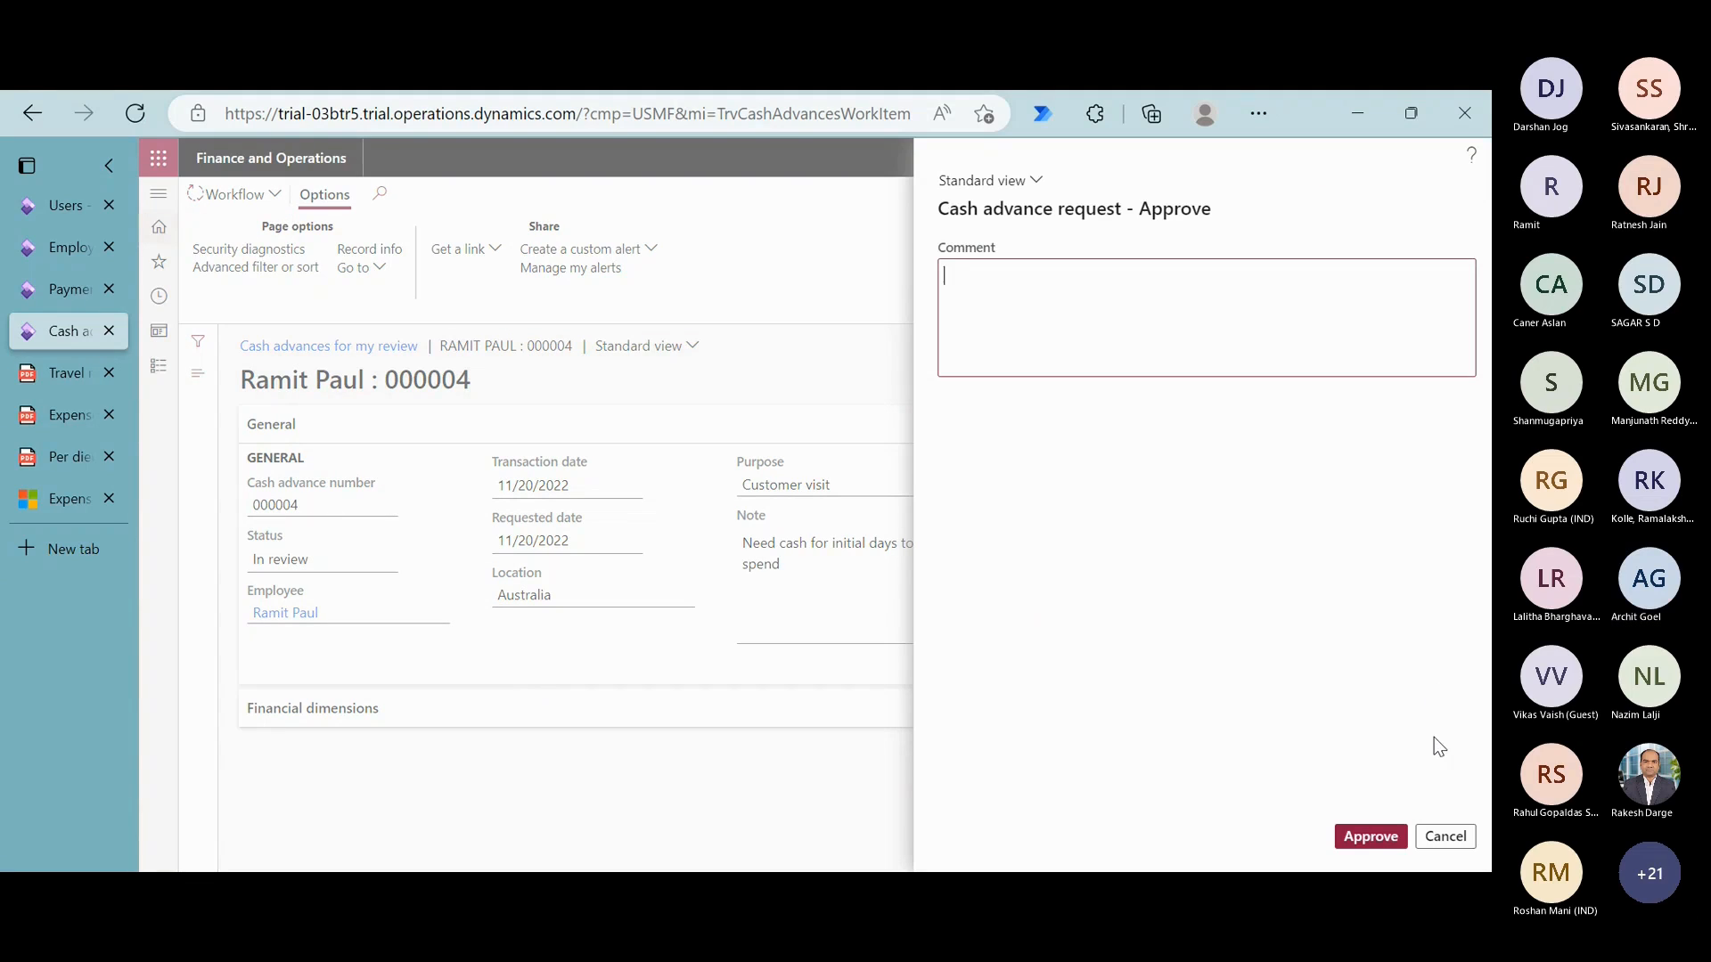
left_click(1384, 838)
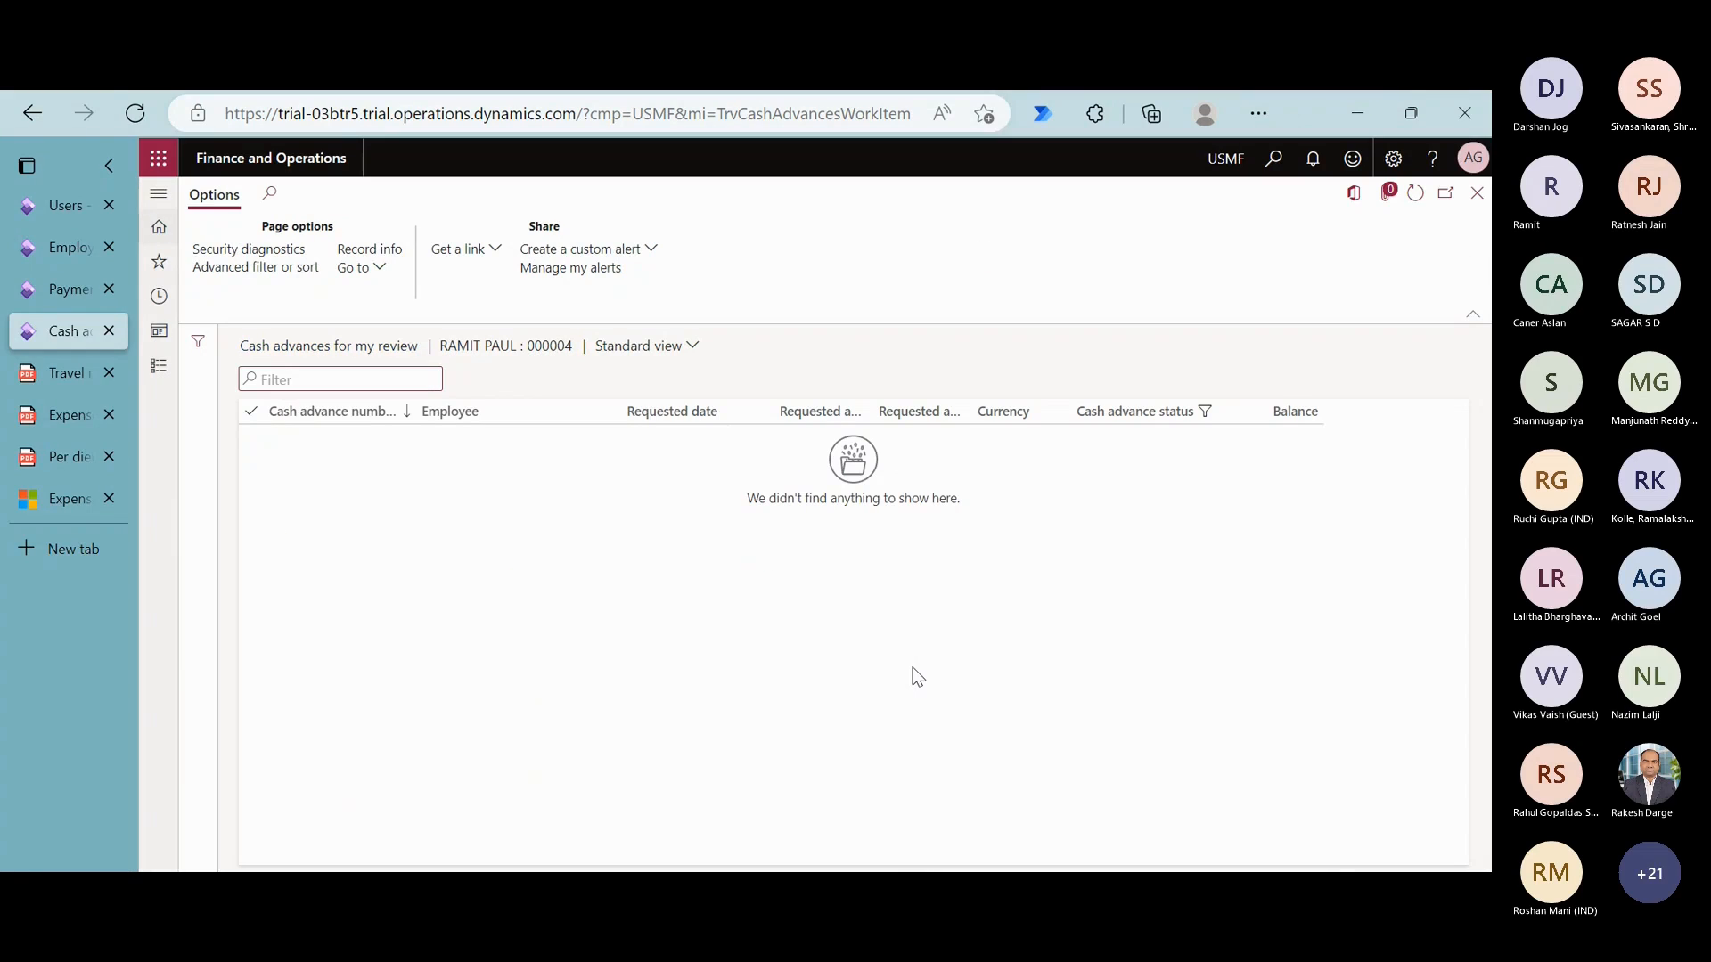
left_click(1478, 194)
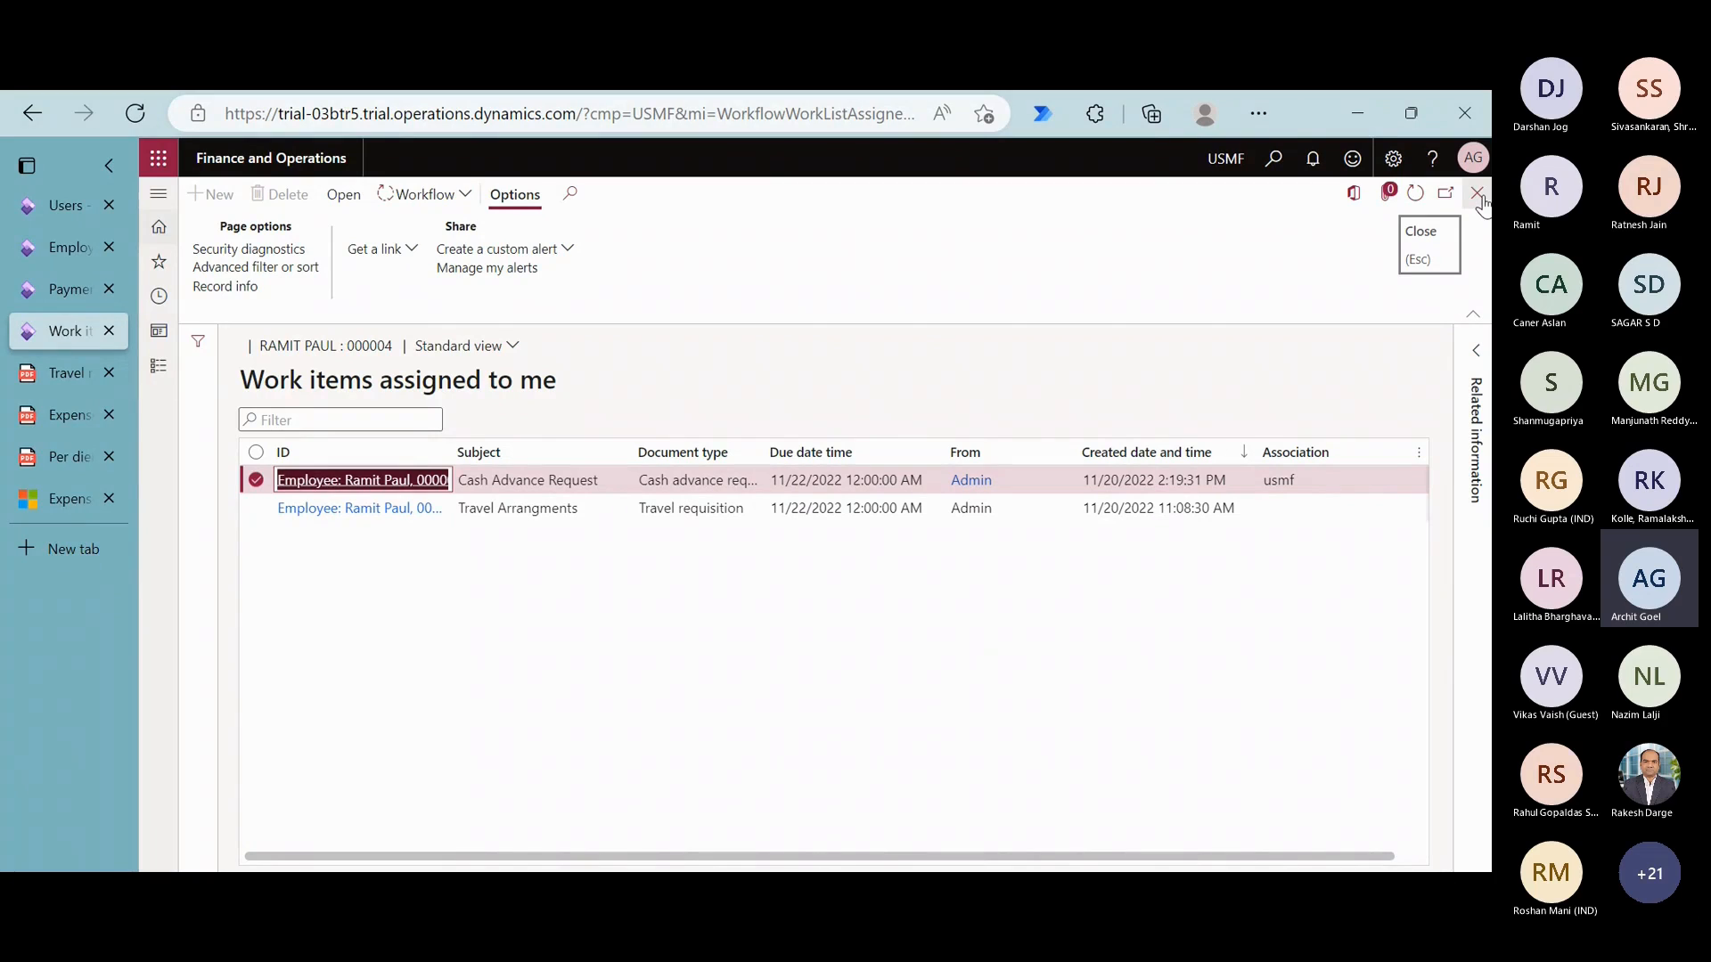
left_click(1478, 196)
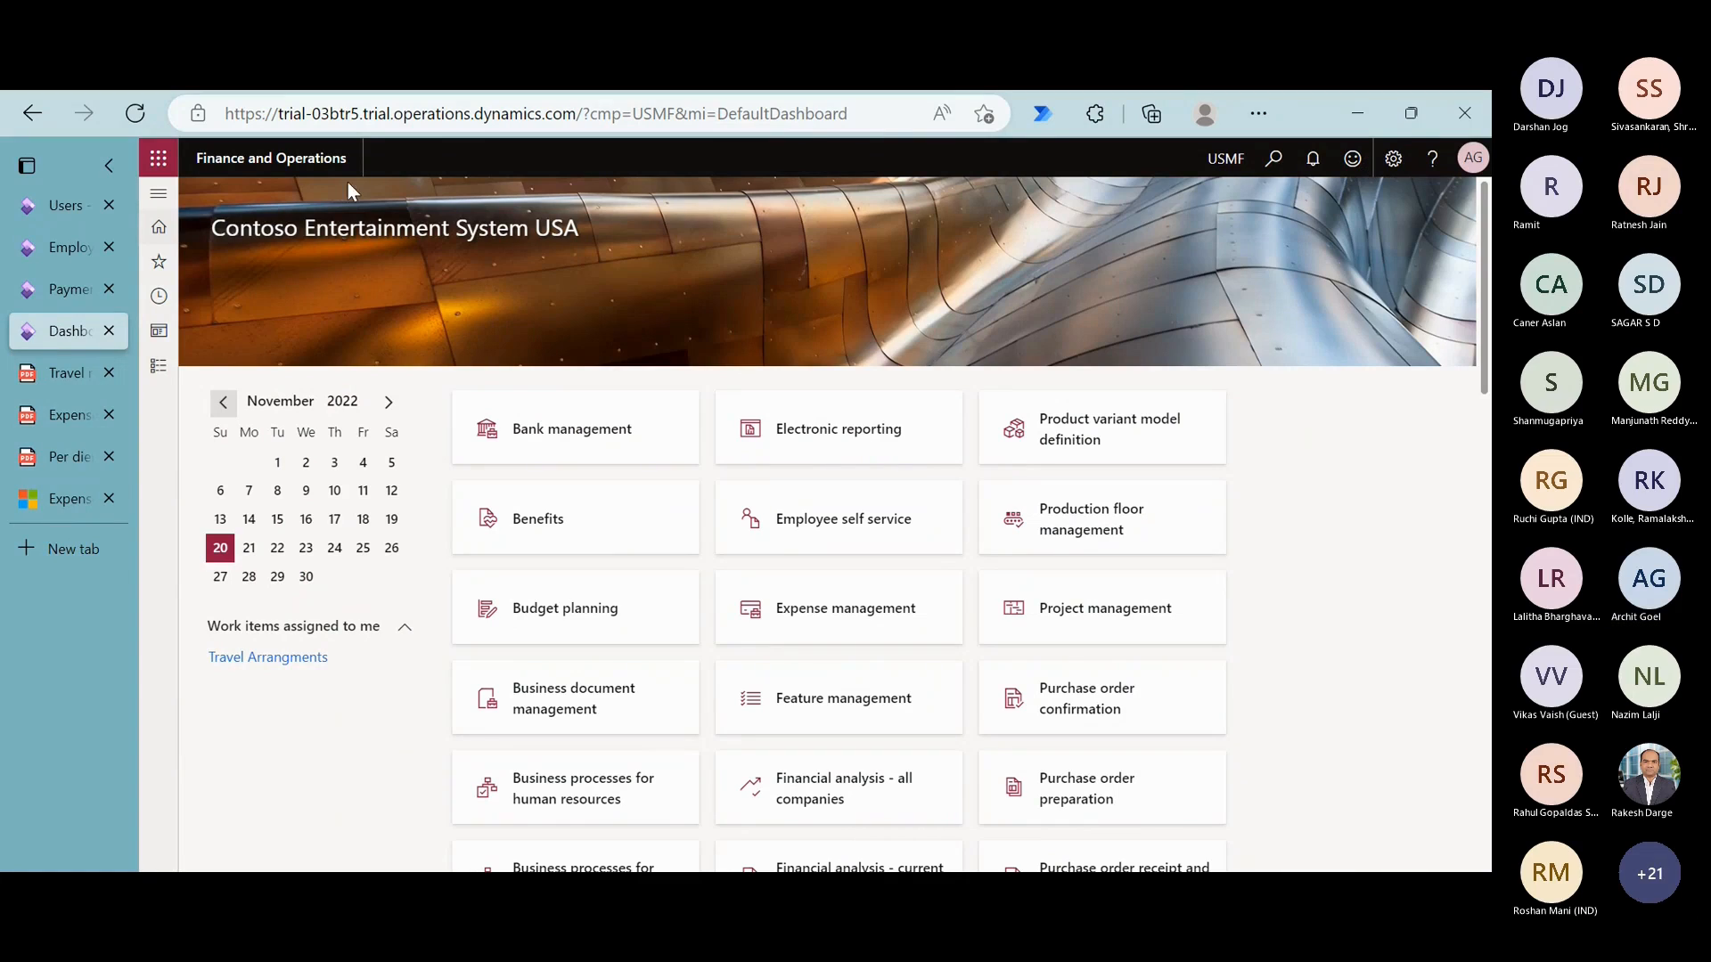
- Open the Approved cash advances list under Process cash advances in Expense management
left_click(158, 366)
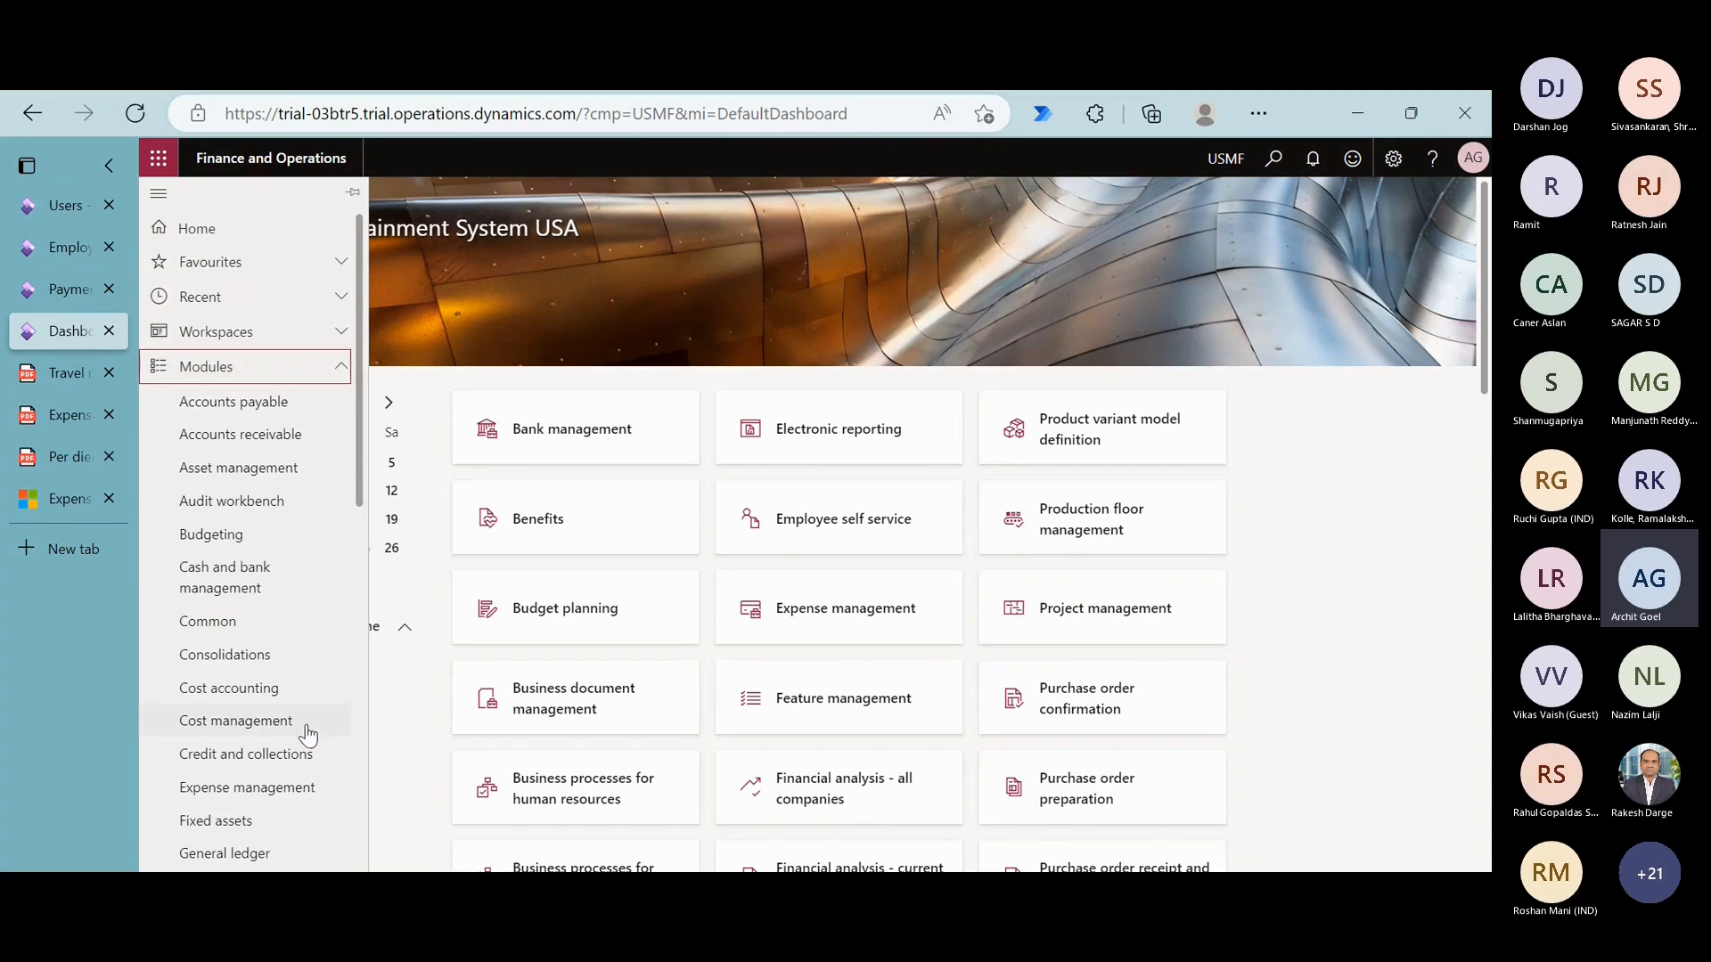
scroll(299, 815, "down", 2)
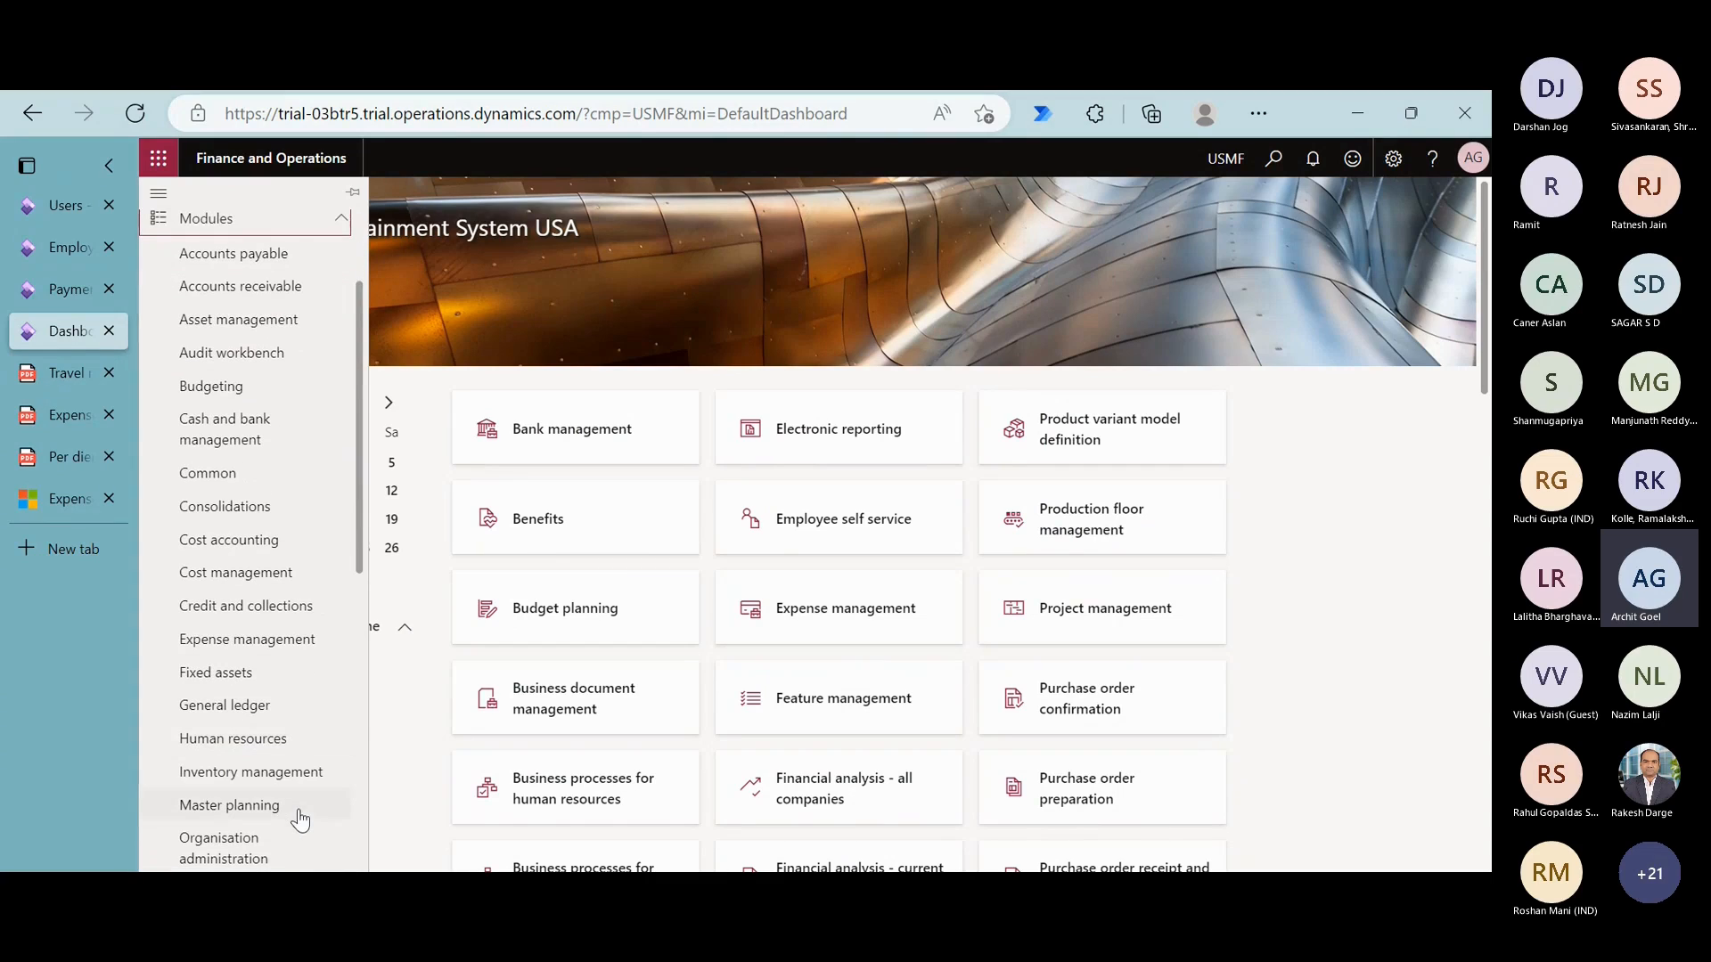
left_click(252, 639)
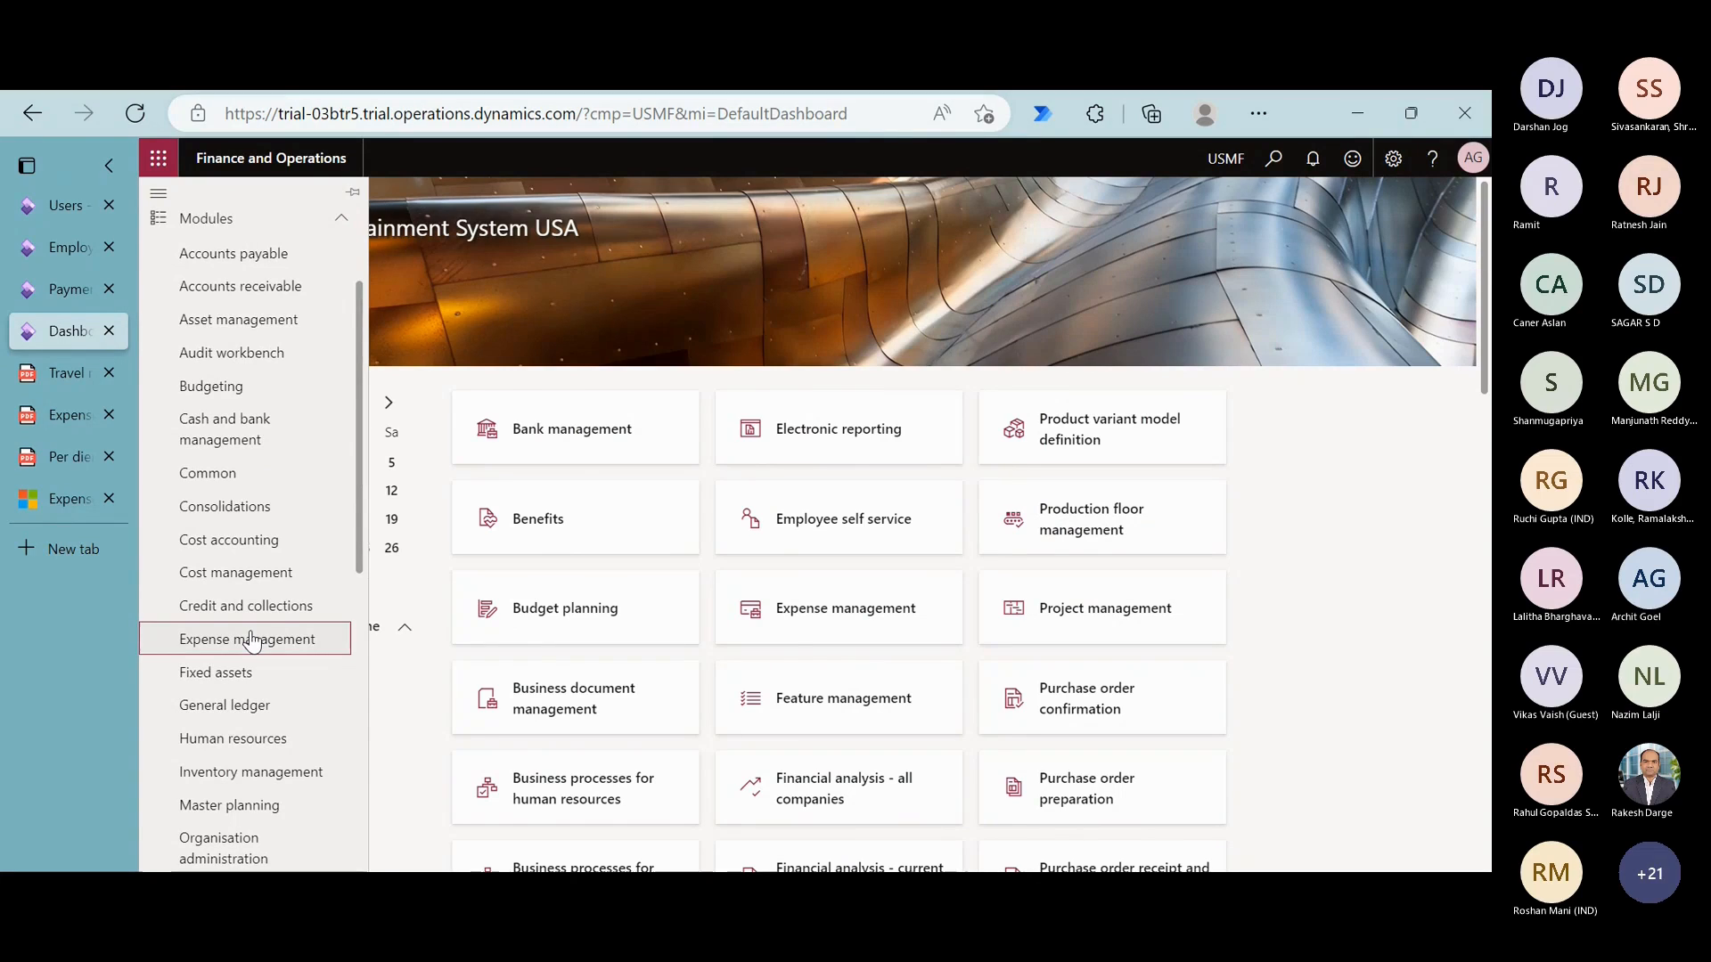
left_click(485, 362)
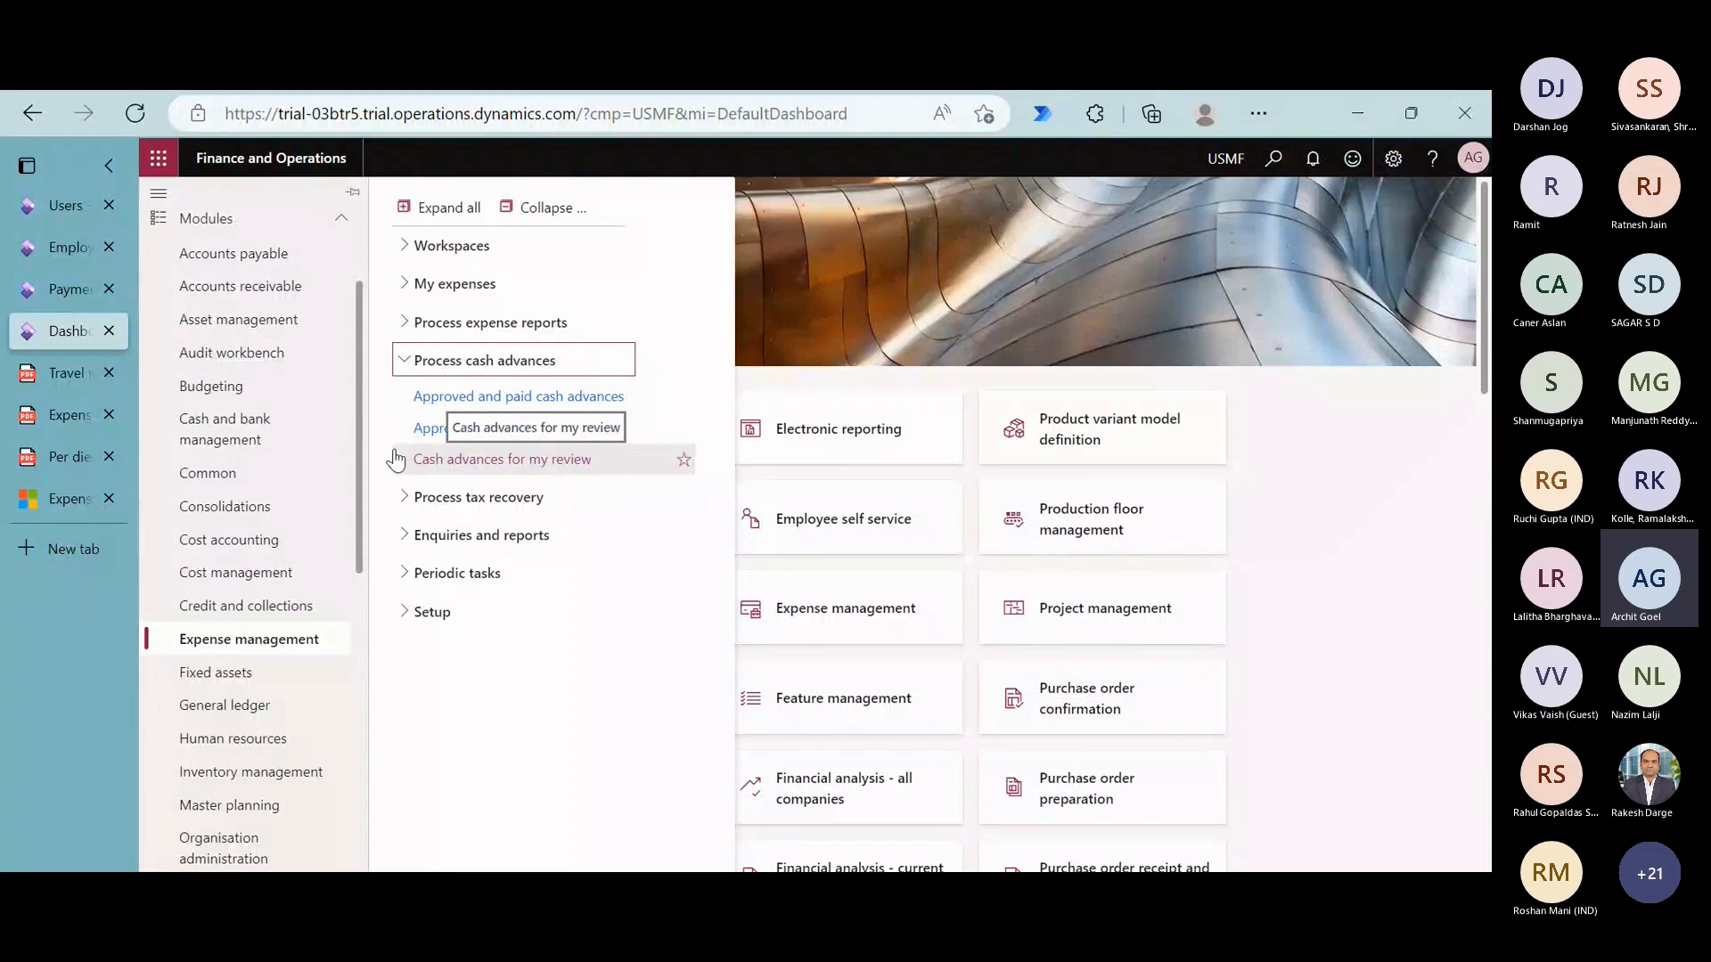
left_click(489, 436)
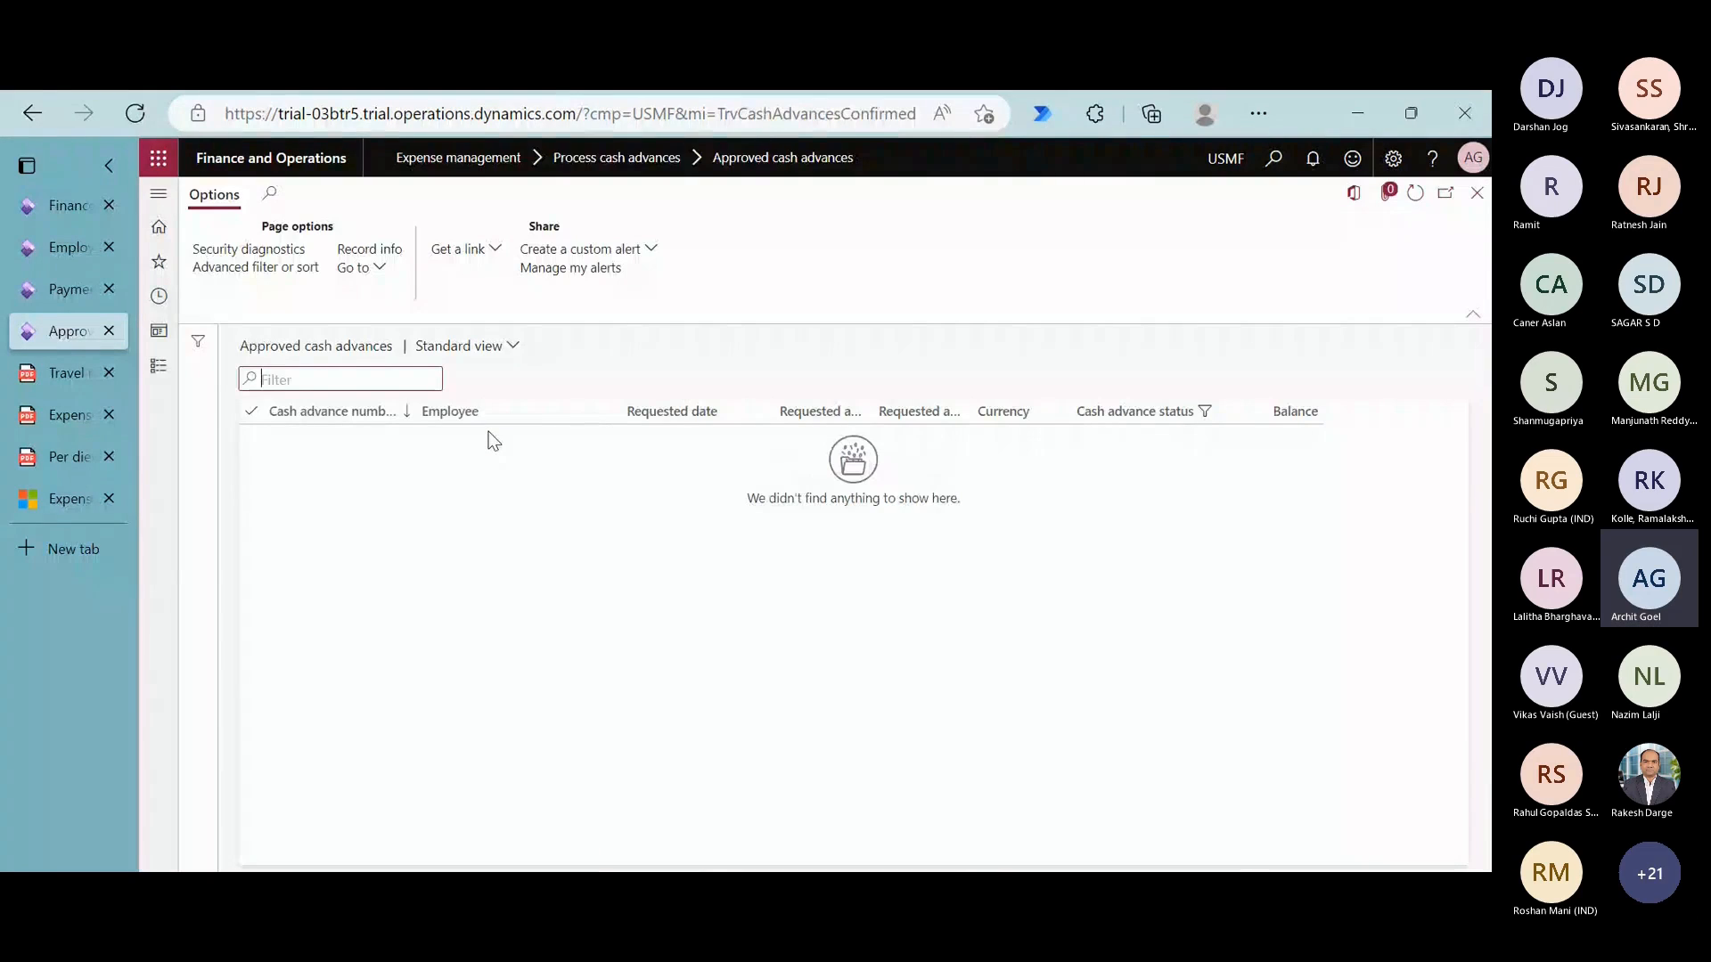
- Pay and transfer the approved advance from Approved and paid cash advances, using journal TrvExp and posting date 11/20/2022
left_click(159, 366)
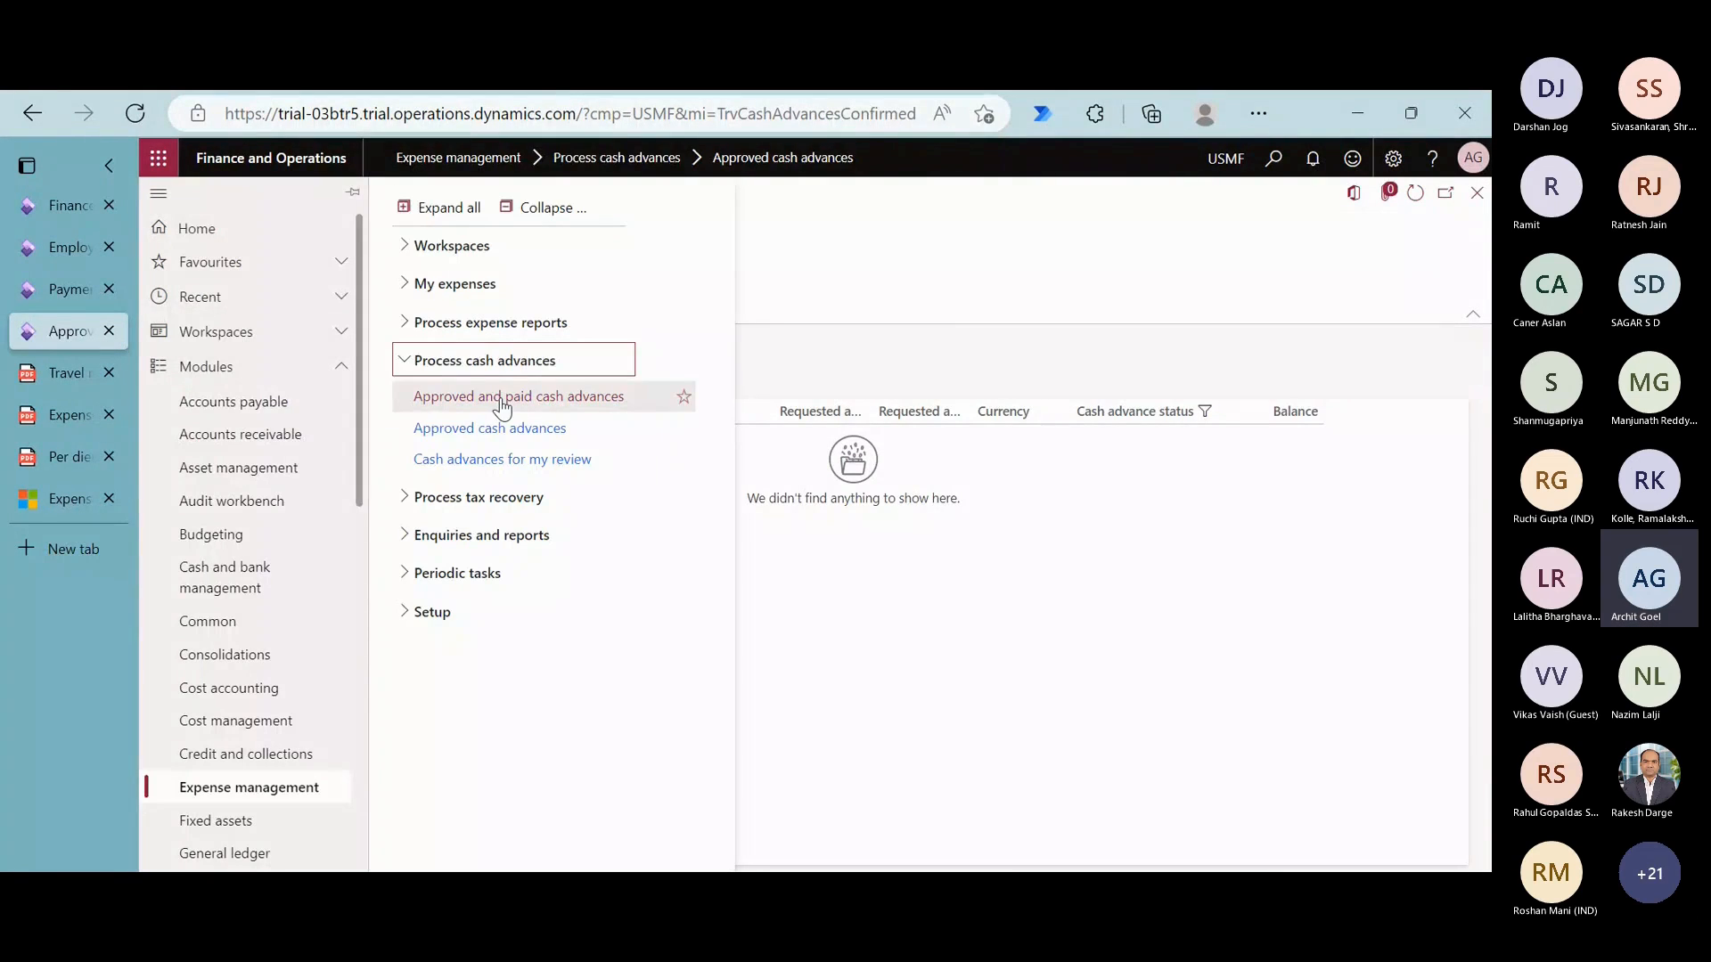
left_click(501, 403)
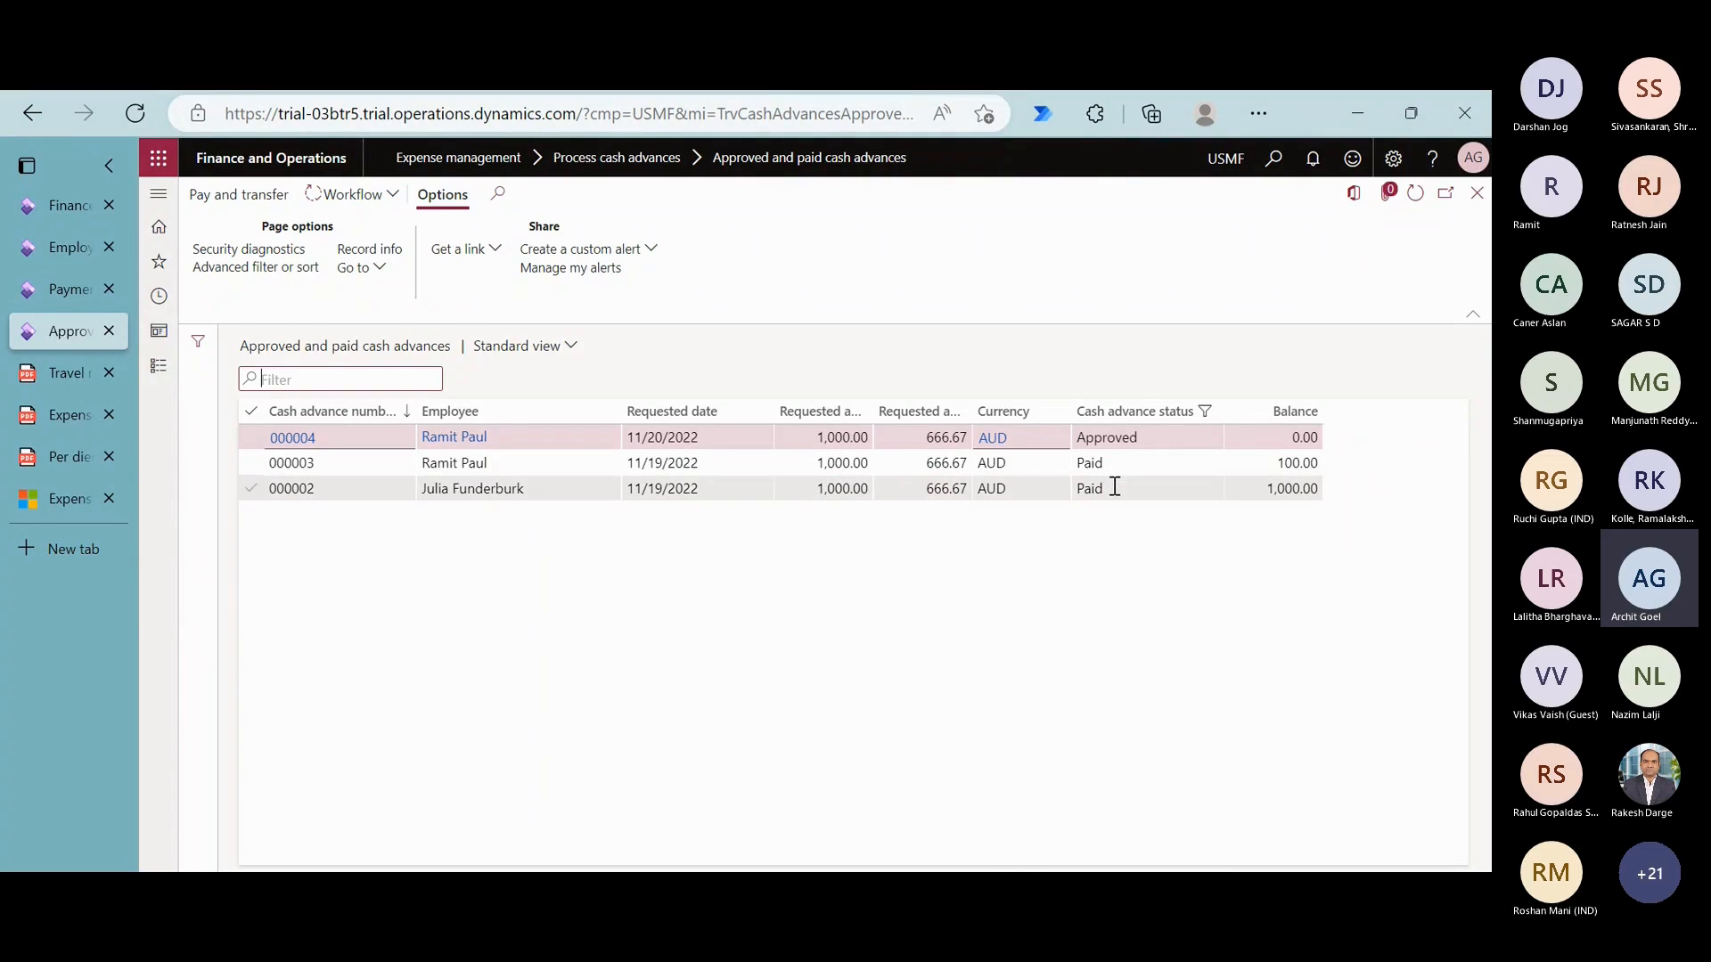
left_click(1141, 435)
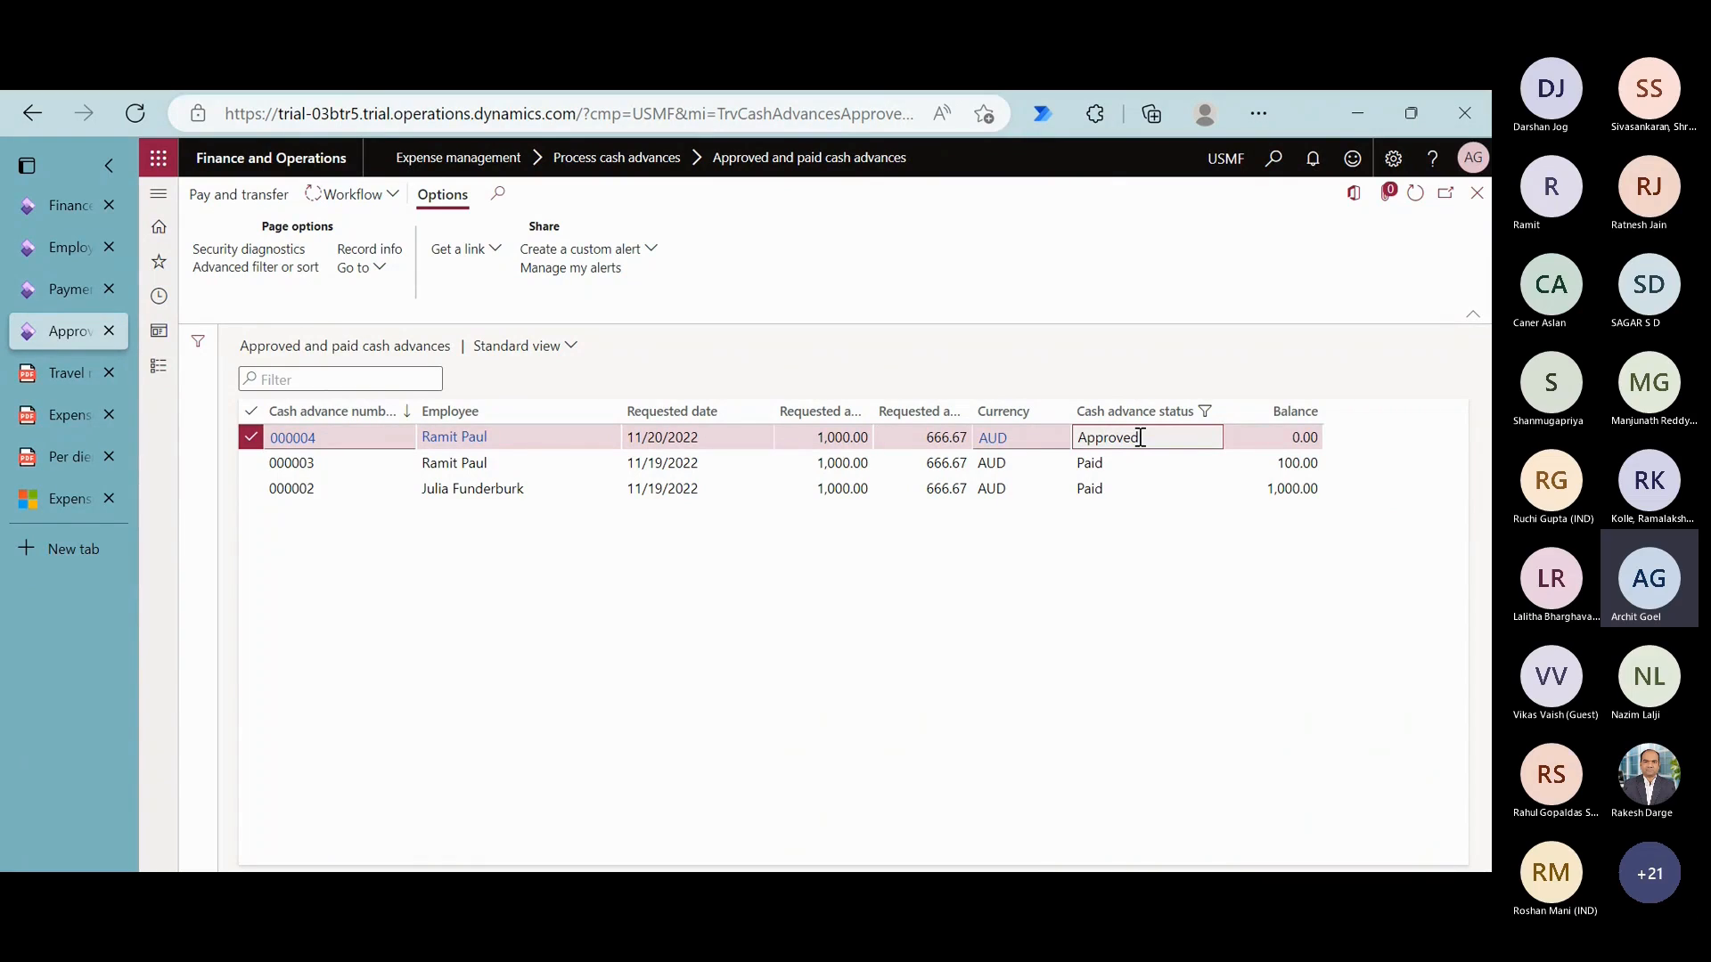
left_click(259, 196)
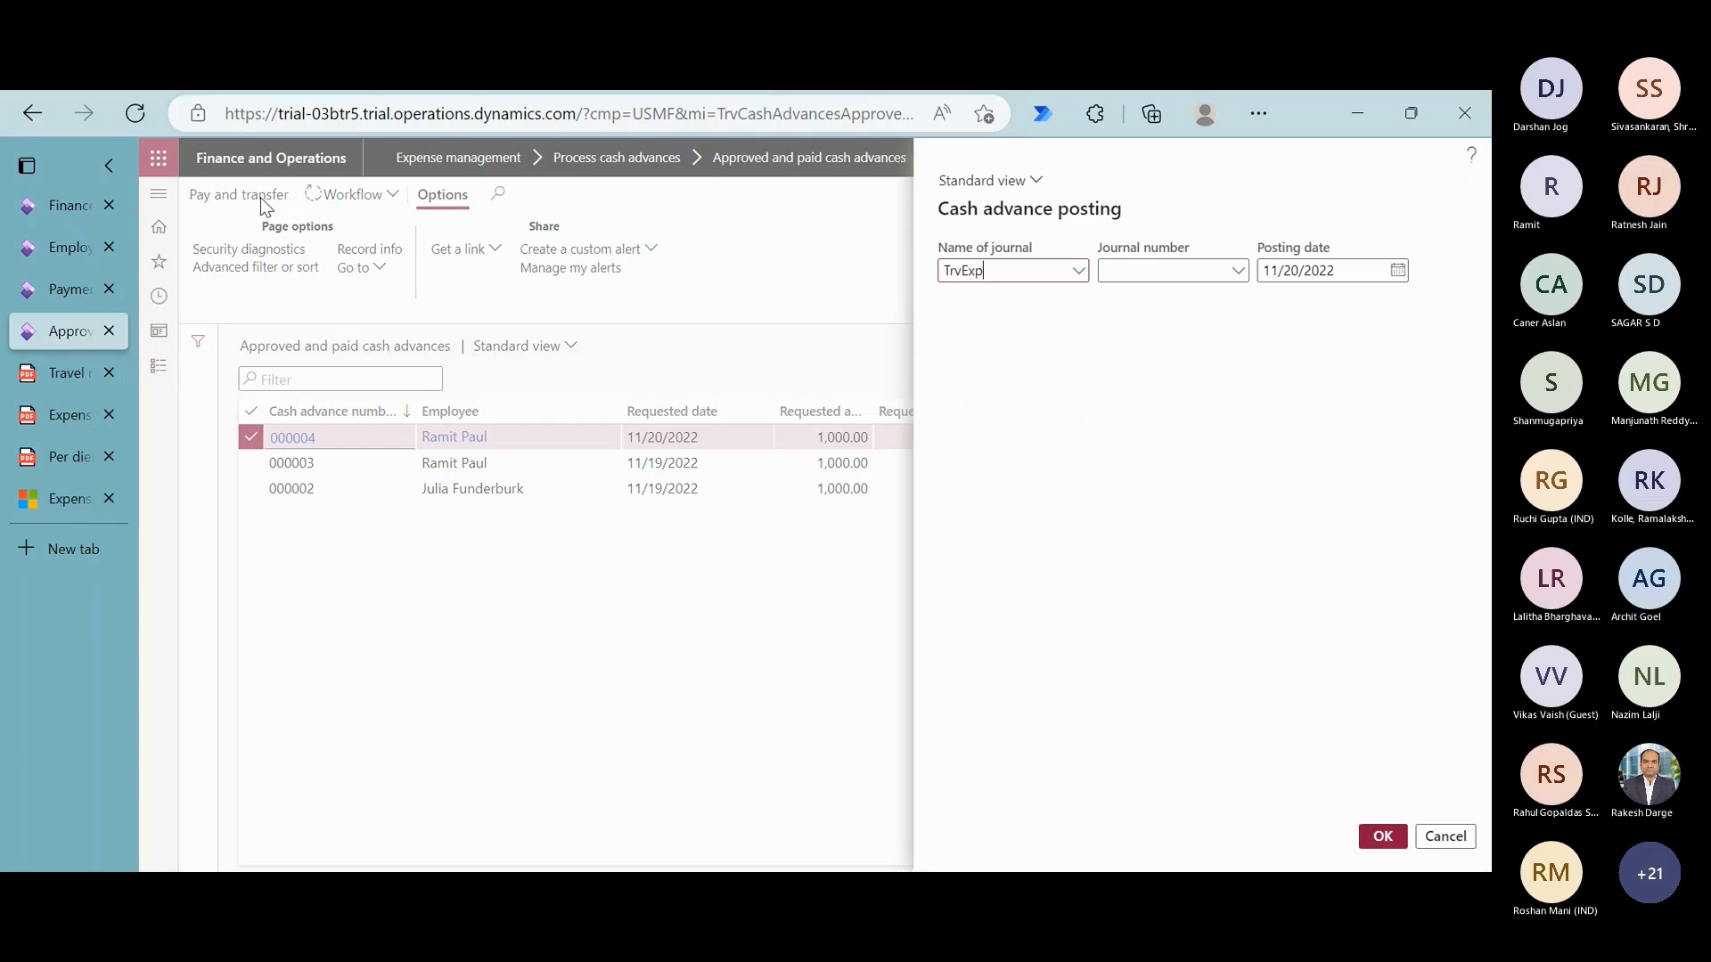
left_click(1383, 837)
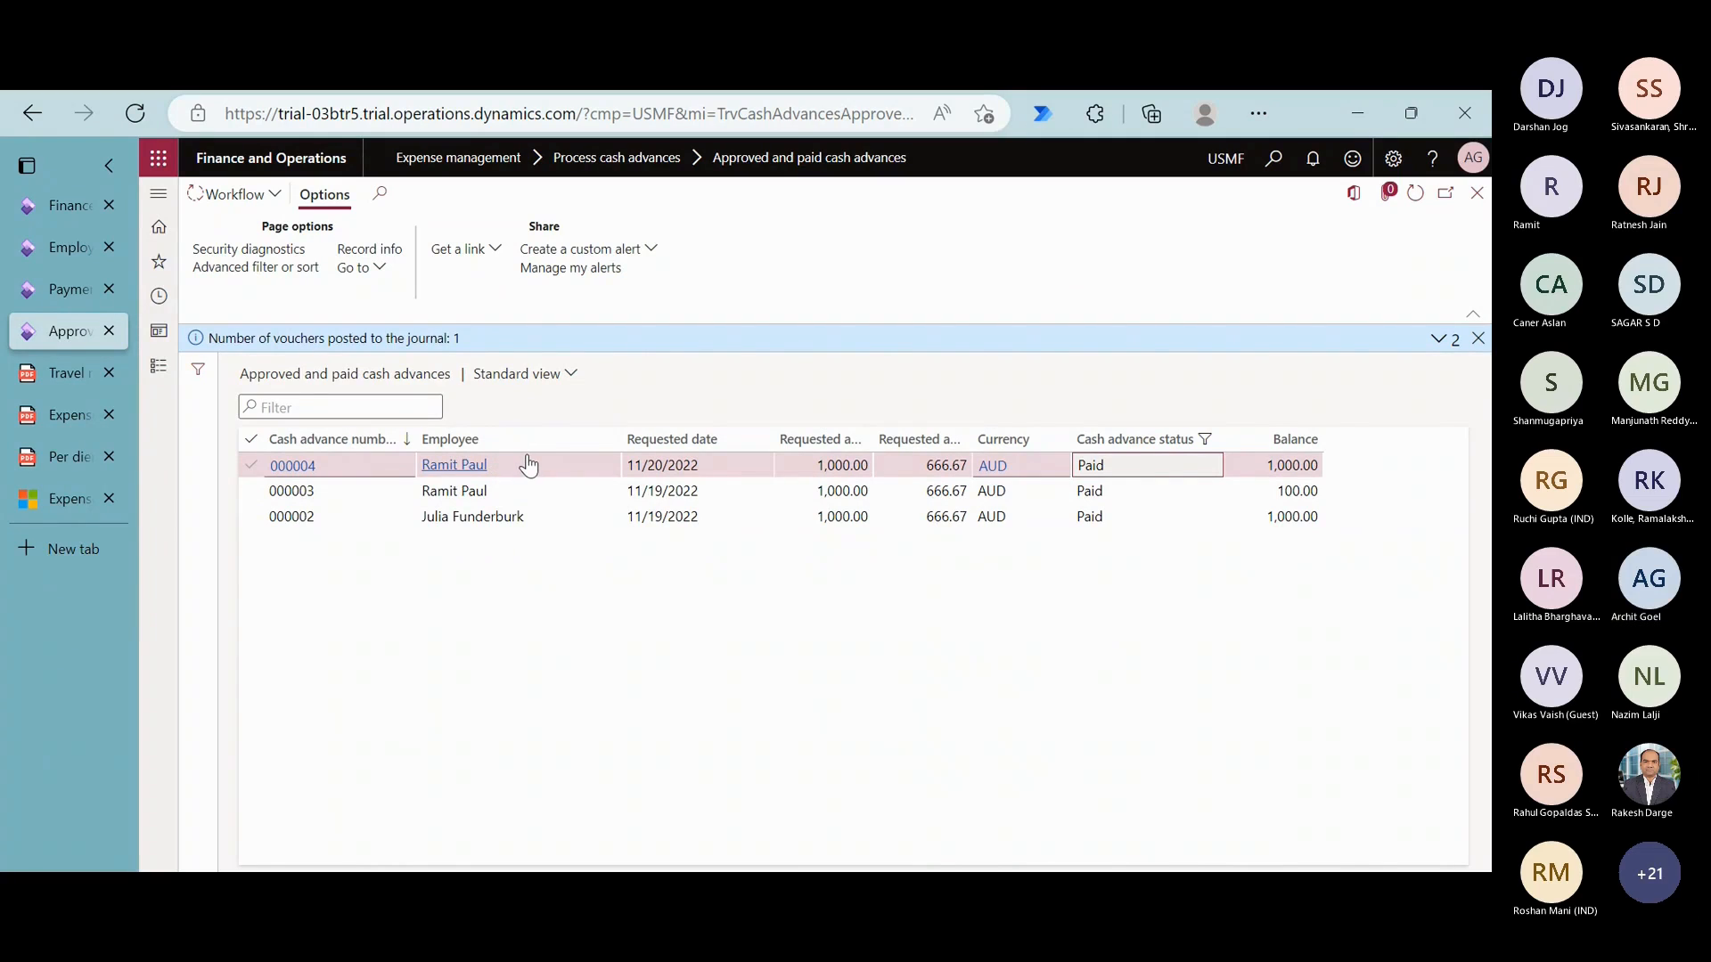
mouse_move(526, 464)
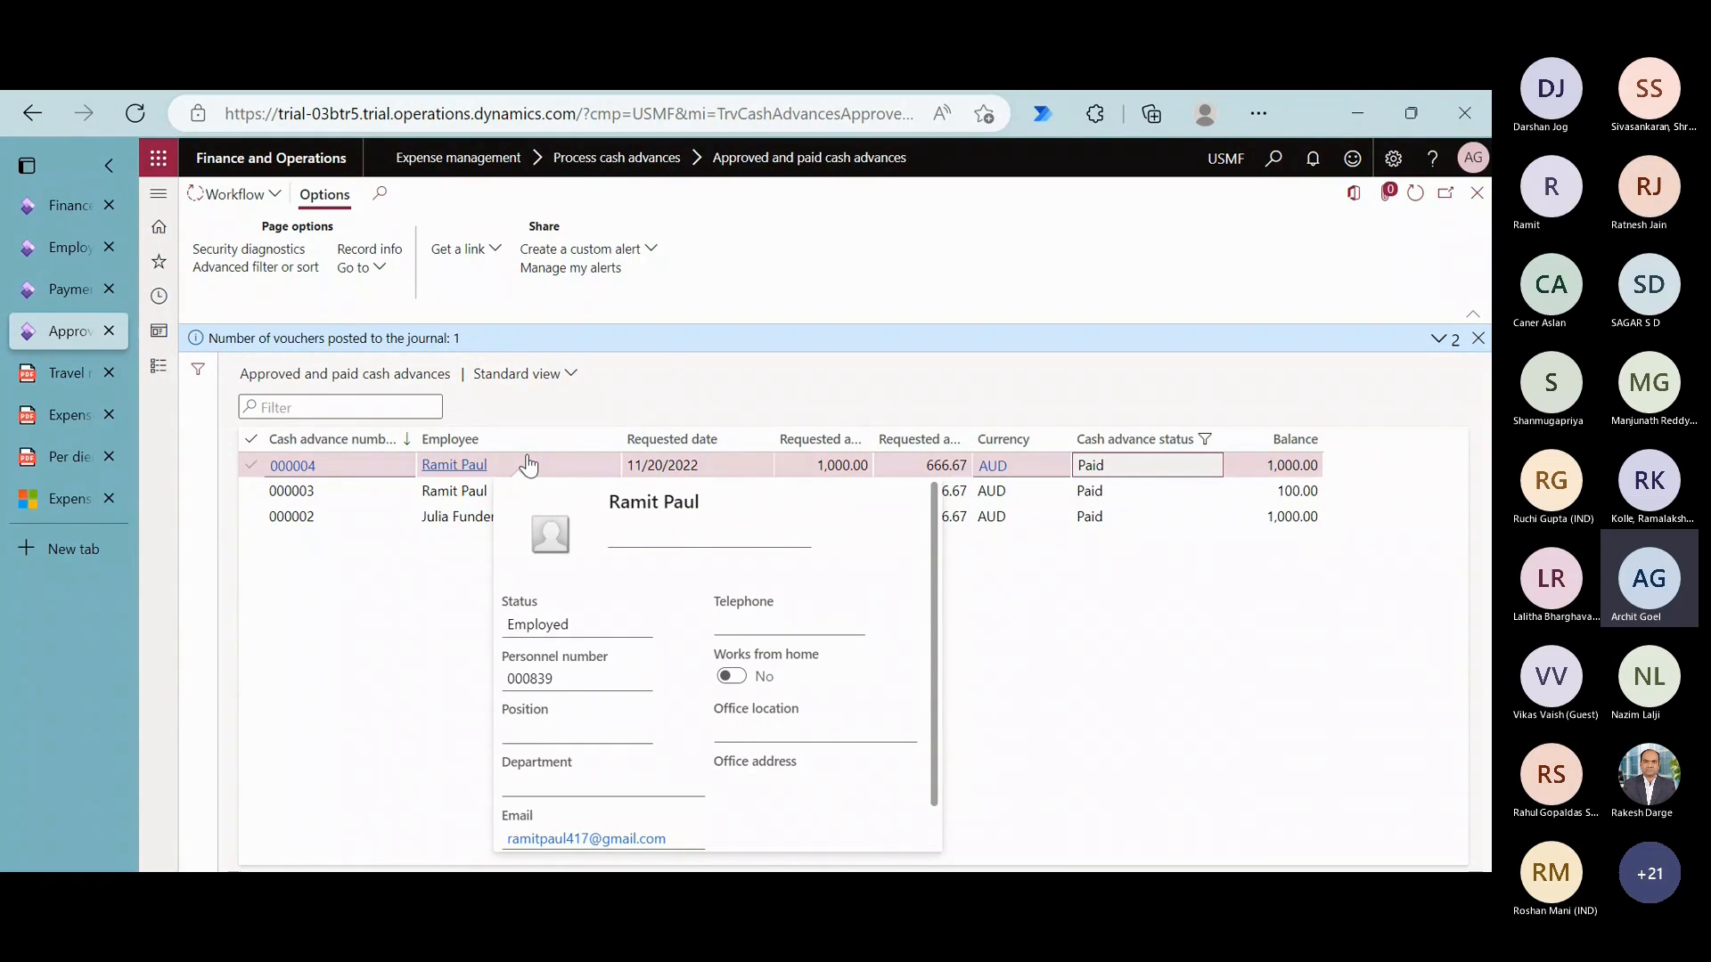
- Find the travelling employee's vendor record among all vendors in Accounts payable and open its vendor transactions
left_click(164, 369)
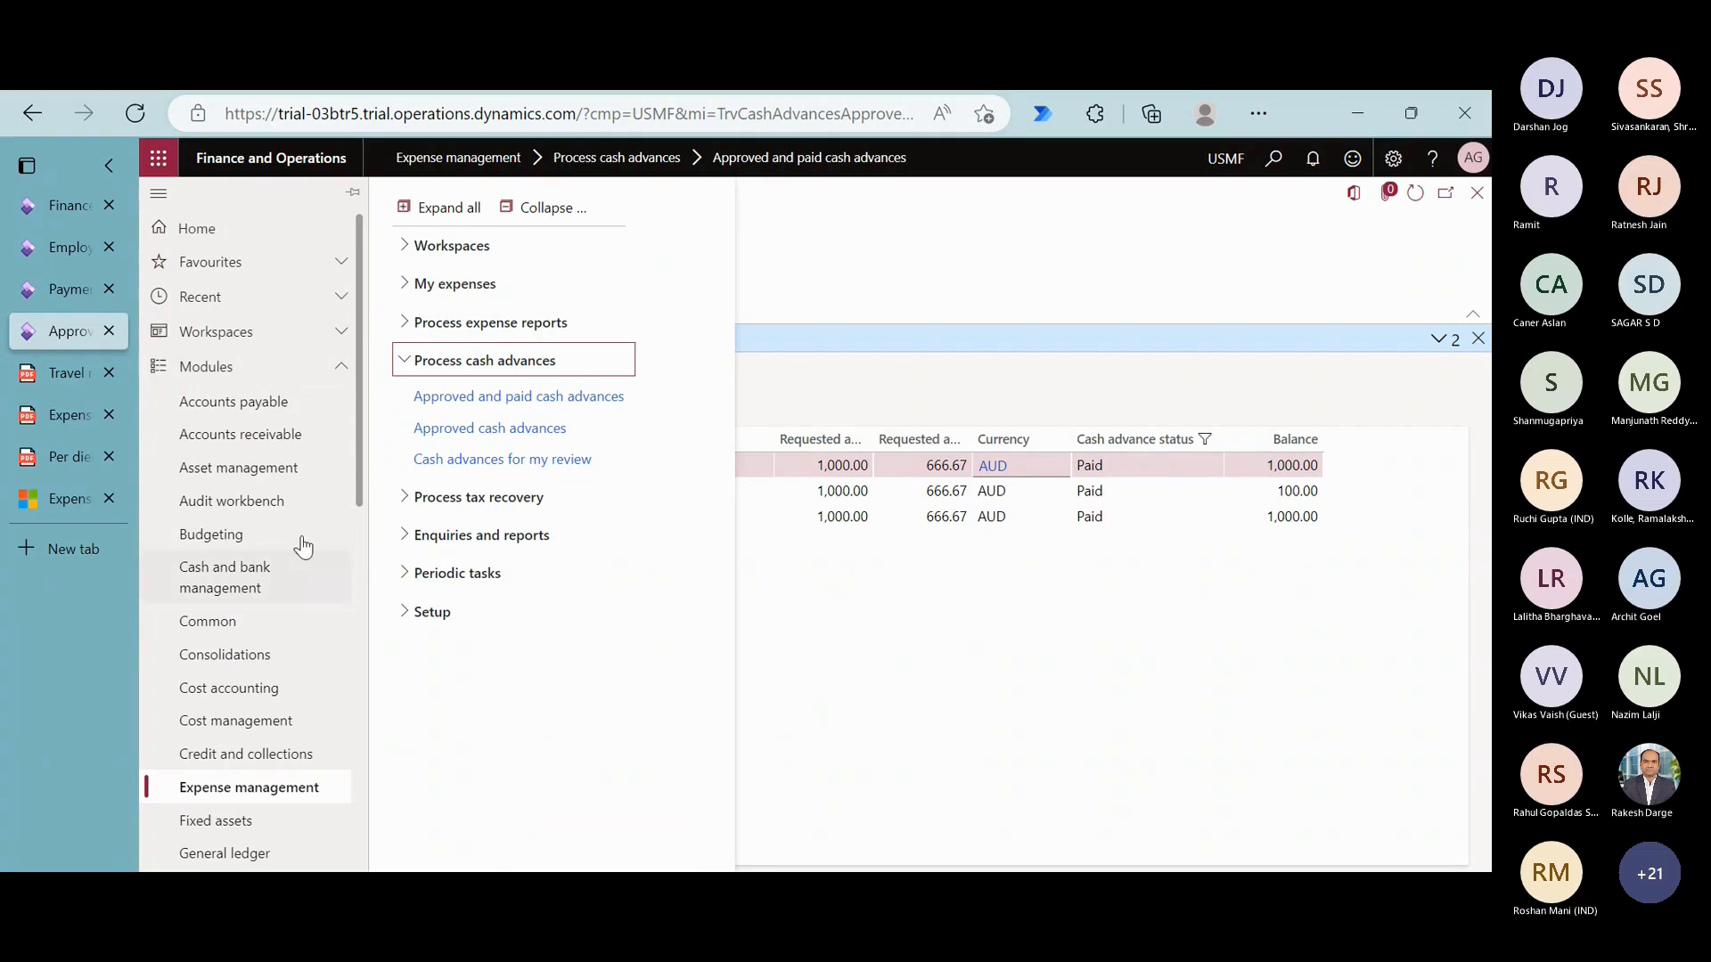
left_click(301, 409)
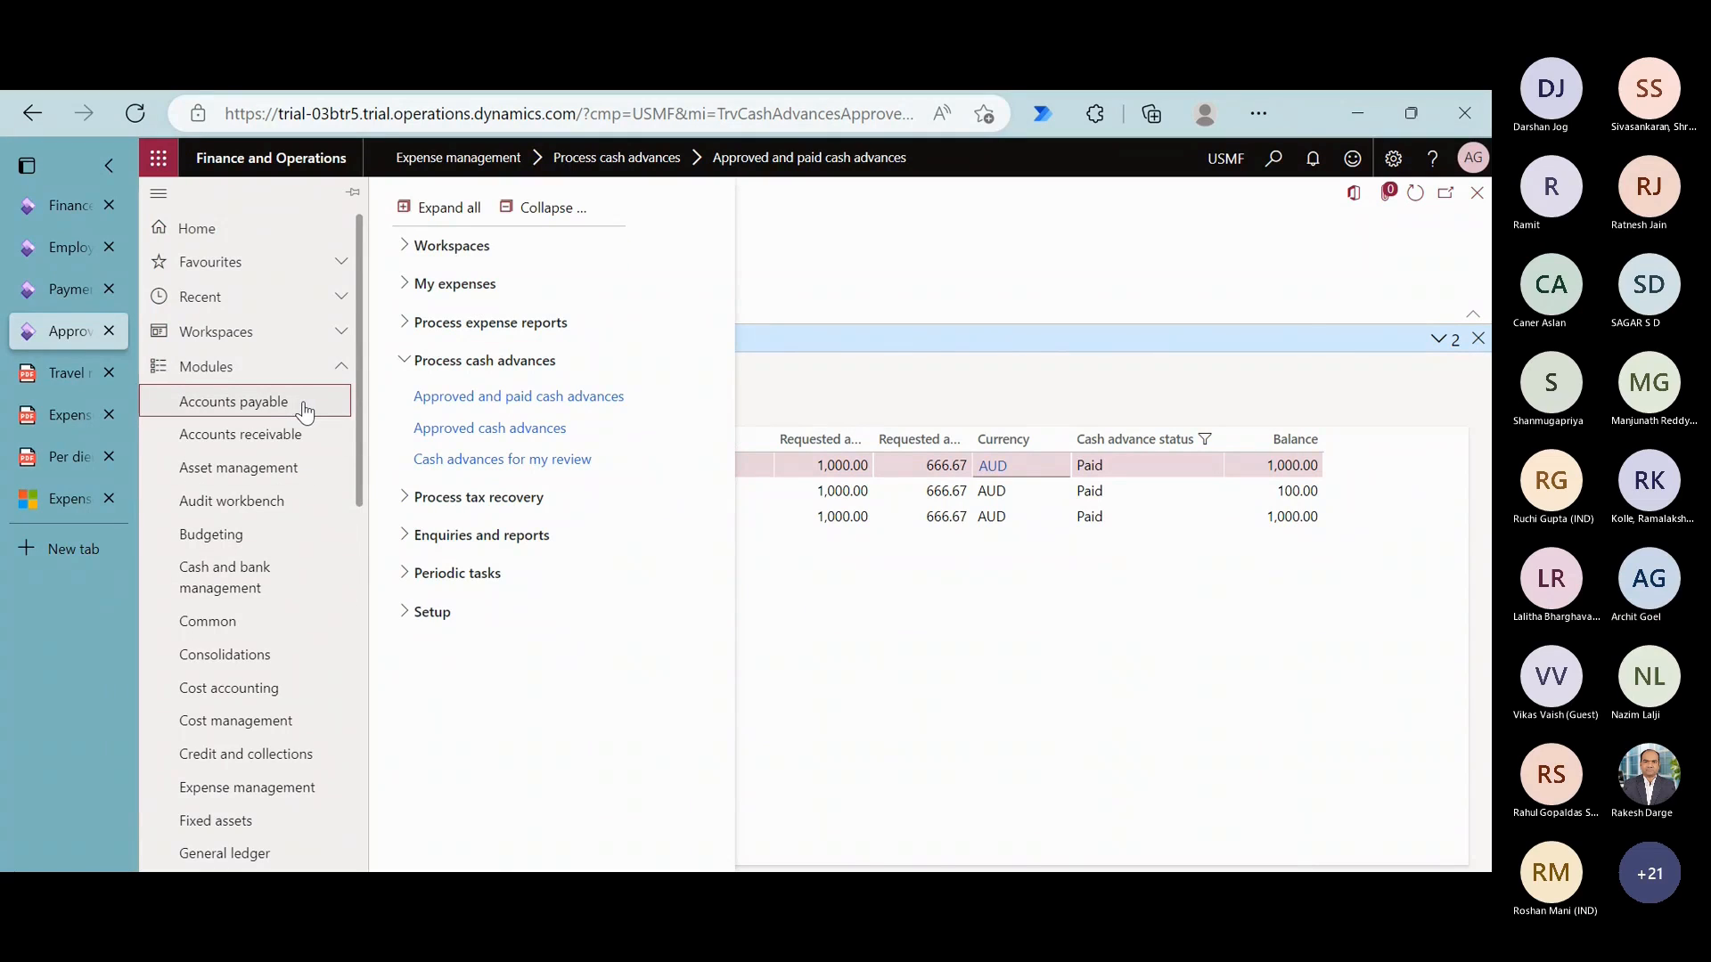
left_click(515, 438)
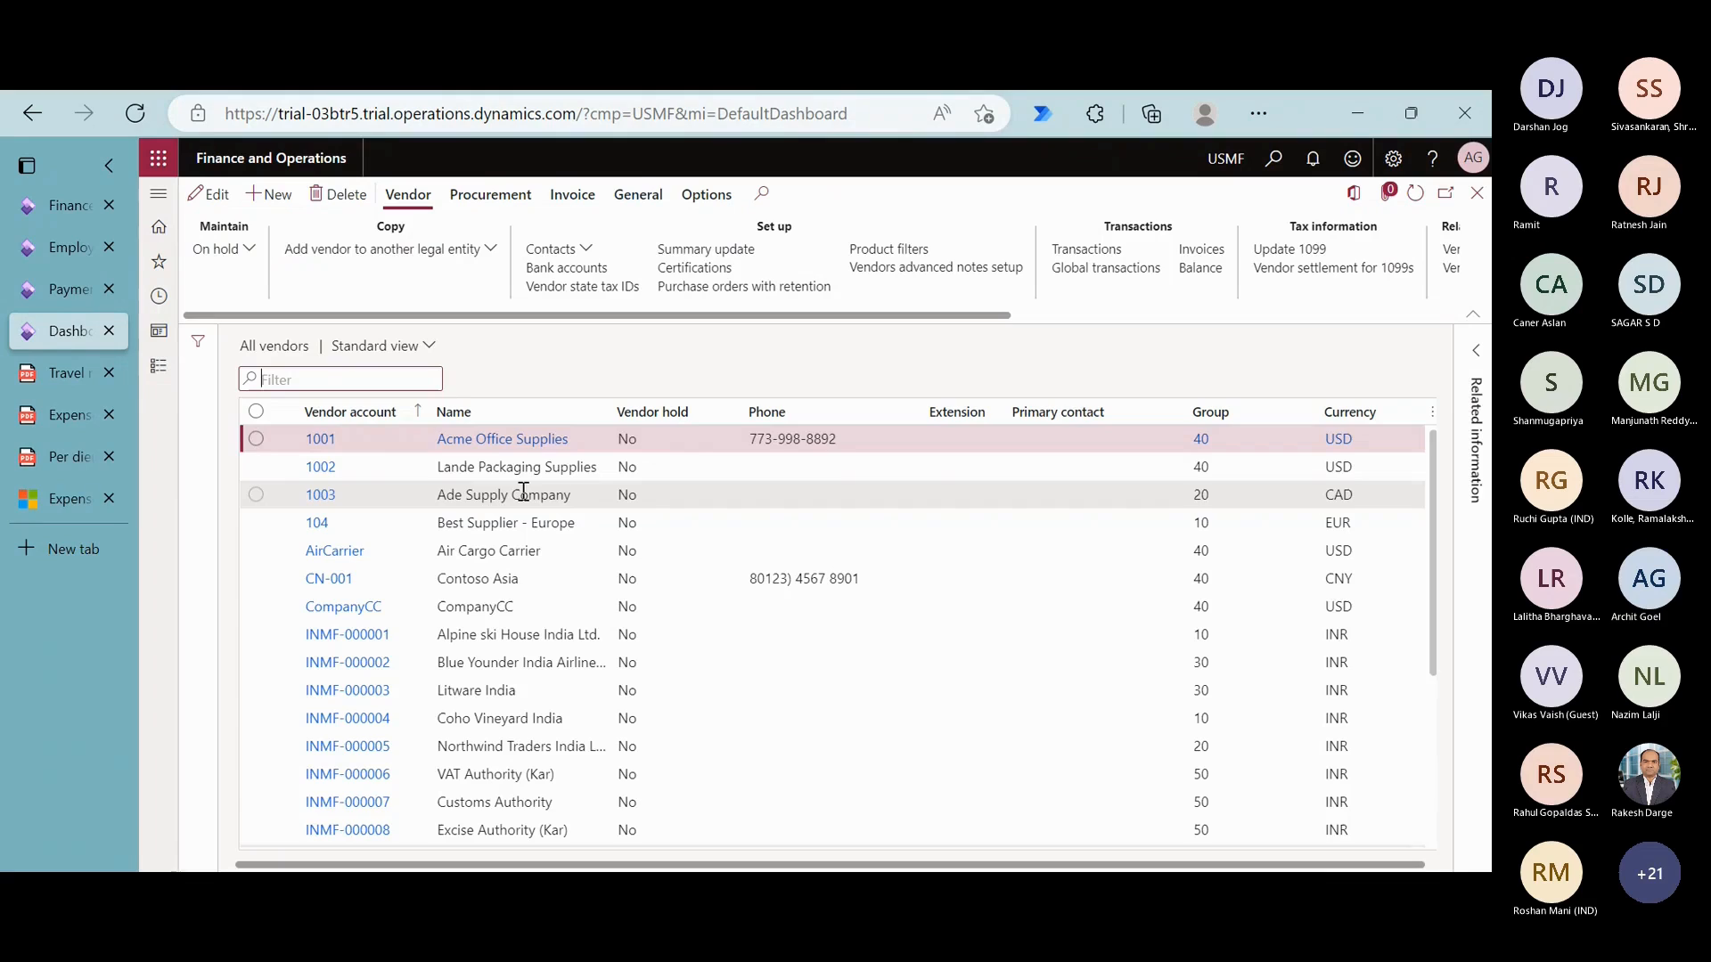
scroll(504, 736, "down", 4)
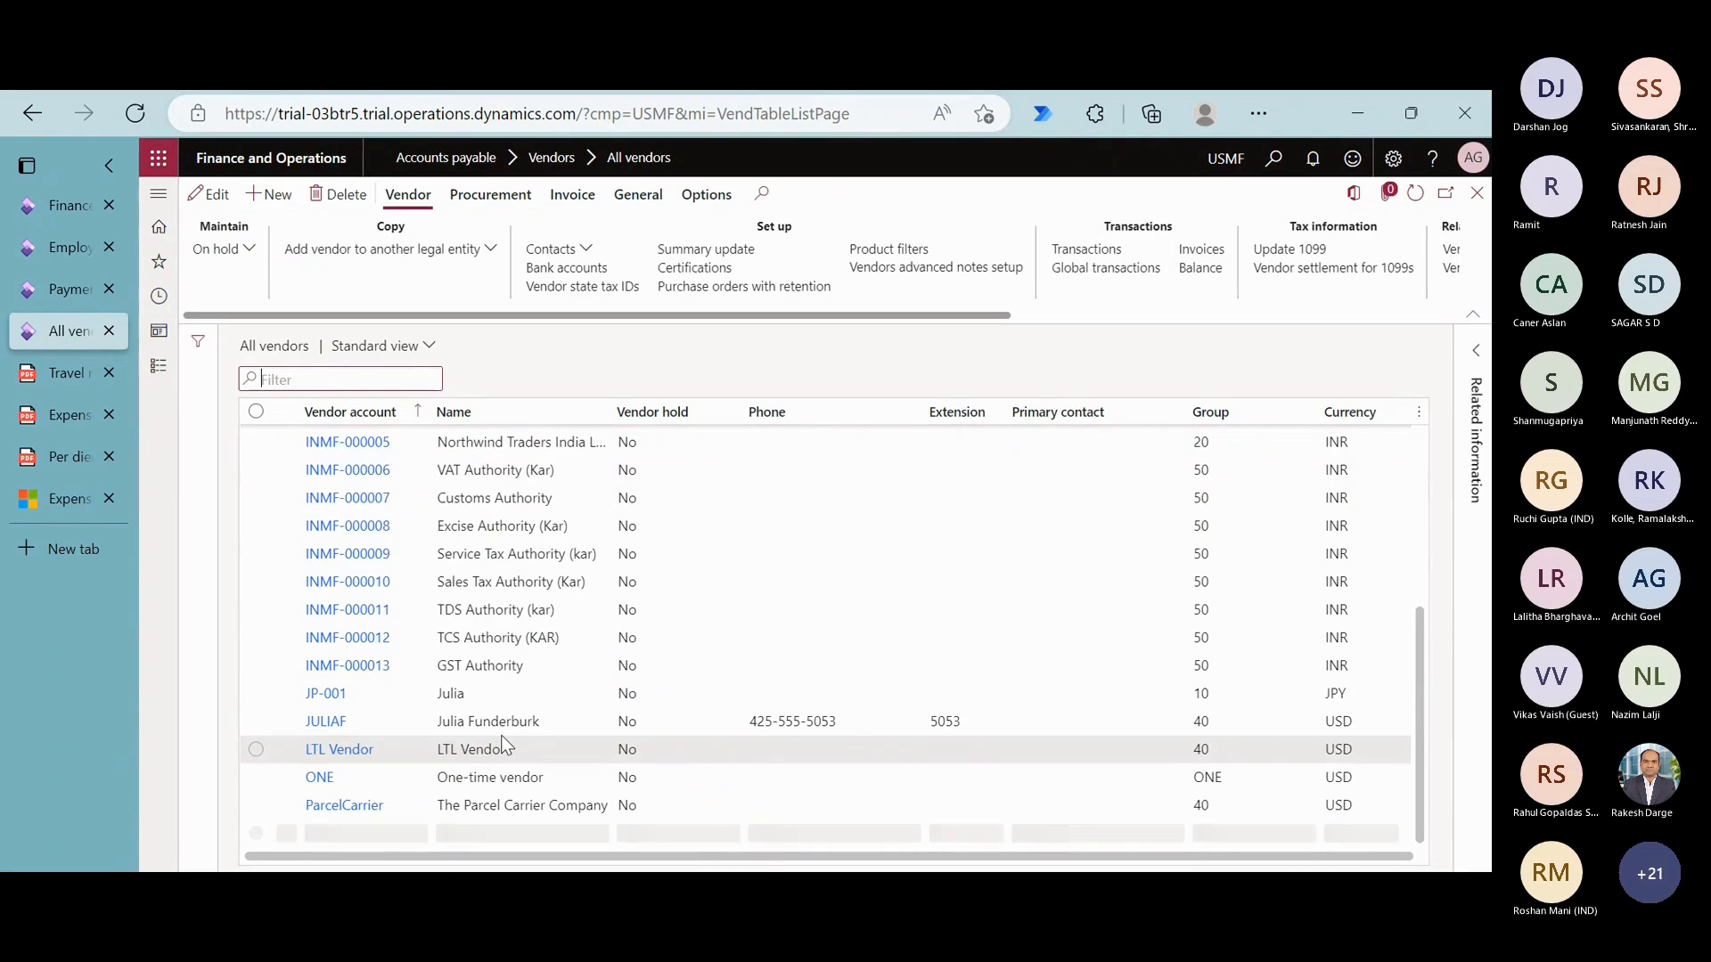
scroll(505, 746, "down", 5)
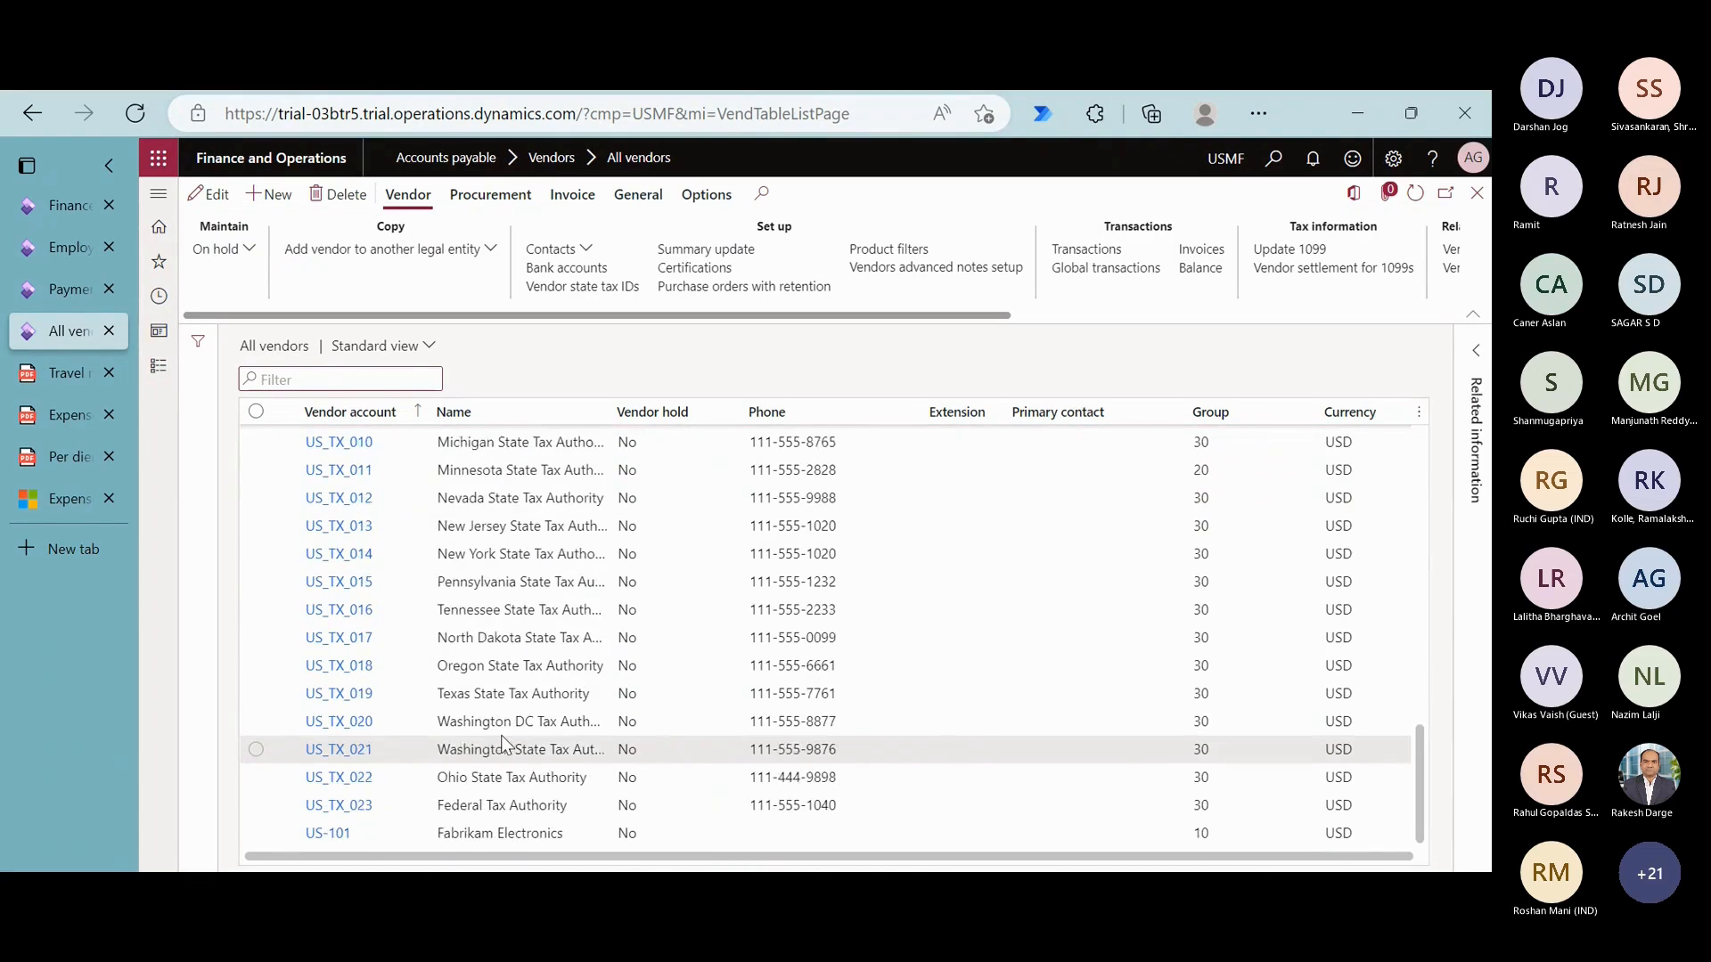
scroll(505, 748, "down", 5)
left_click(499, 834)
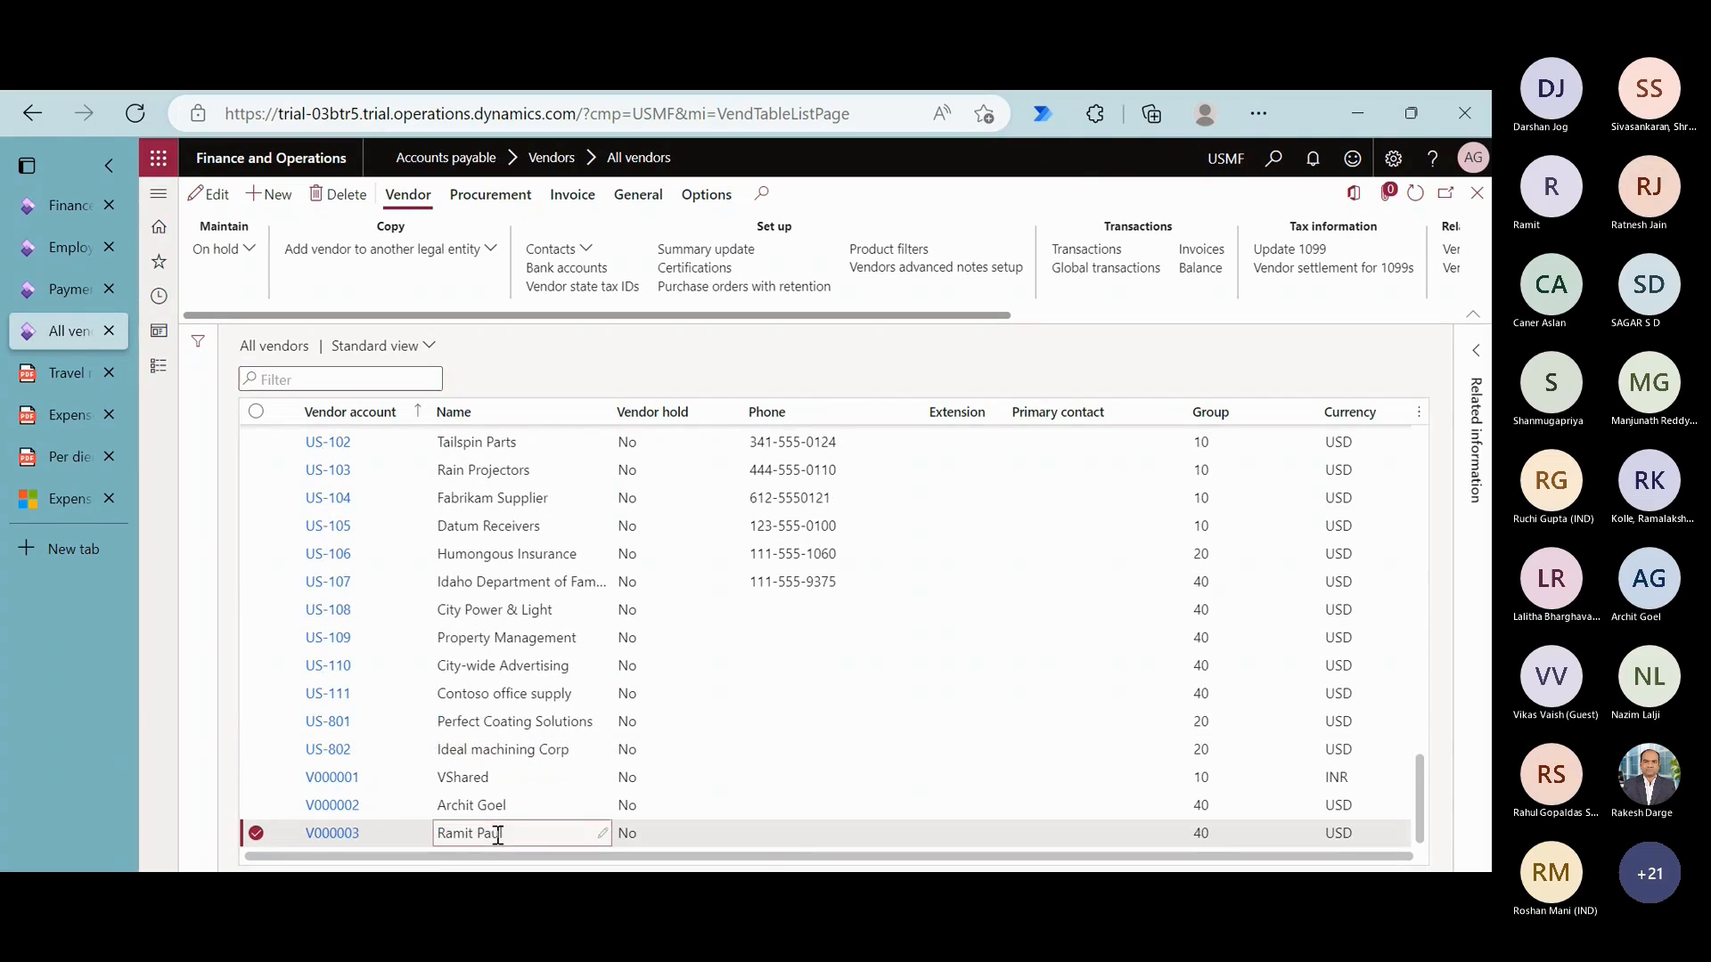
left_click(1058, 253)
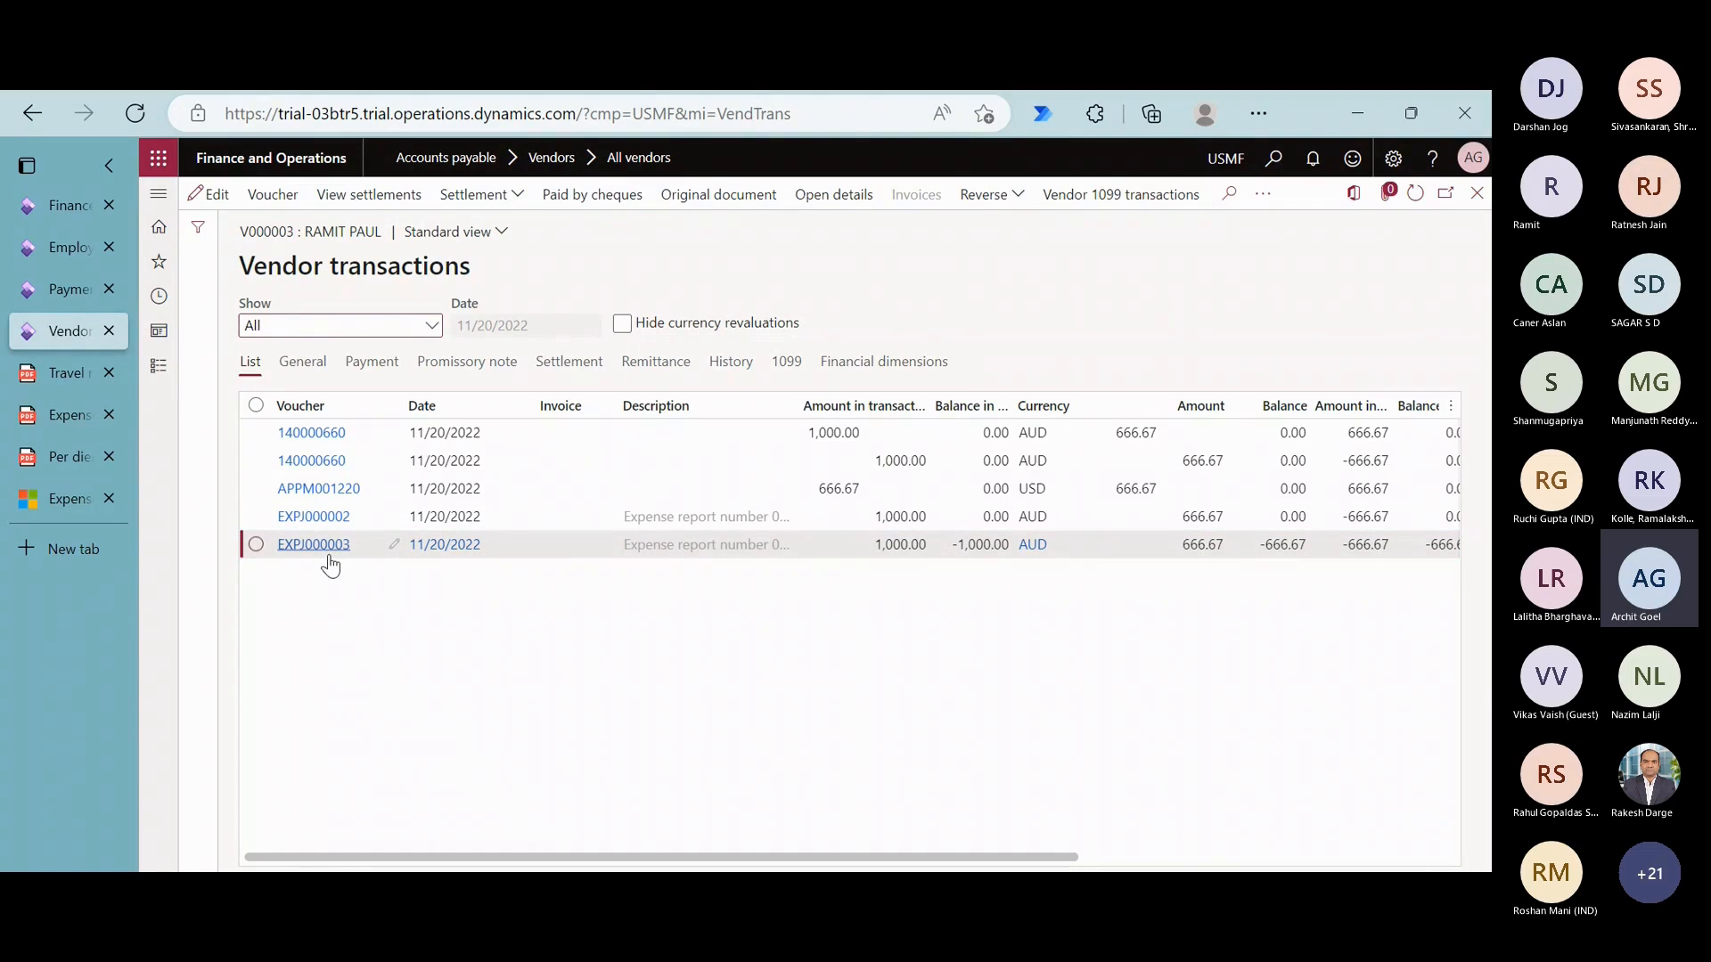
- Open the voucher of the newest expense journal transaction and examine its ledger accounts and posting amounts
left_click(264, 206)
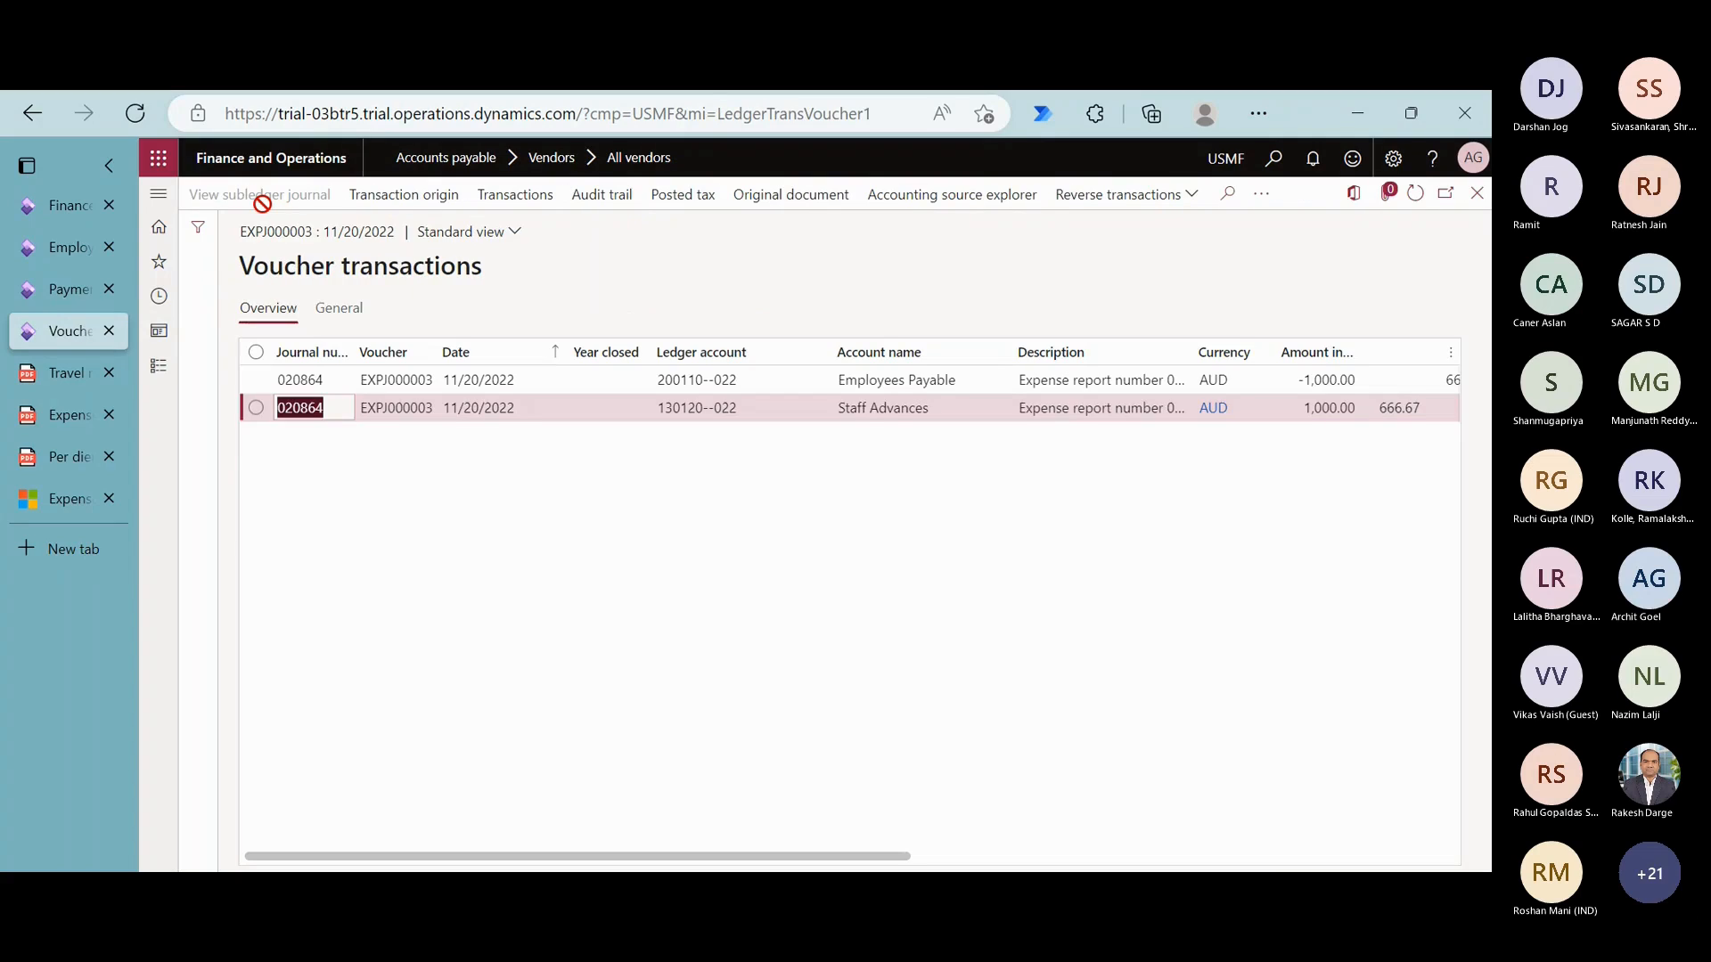
scroll(800, 540, "right", 1)
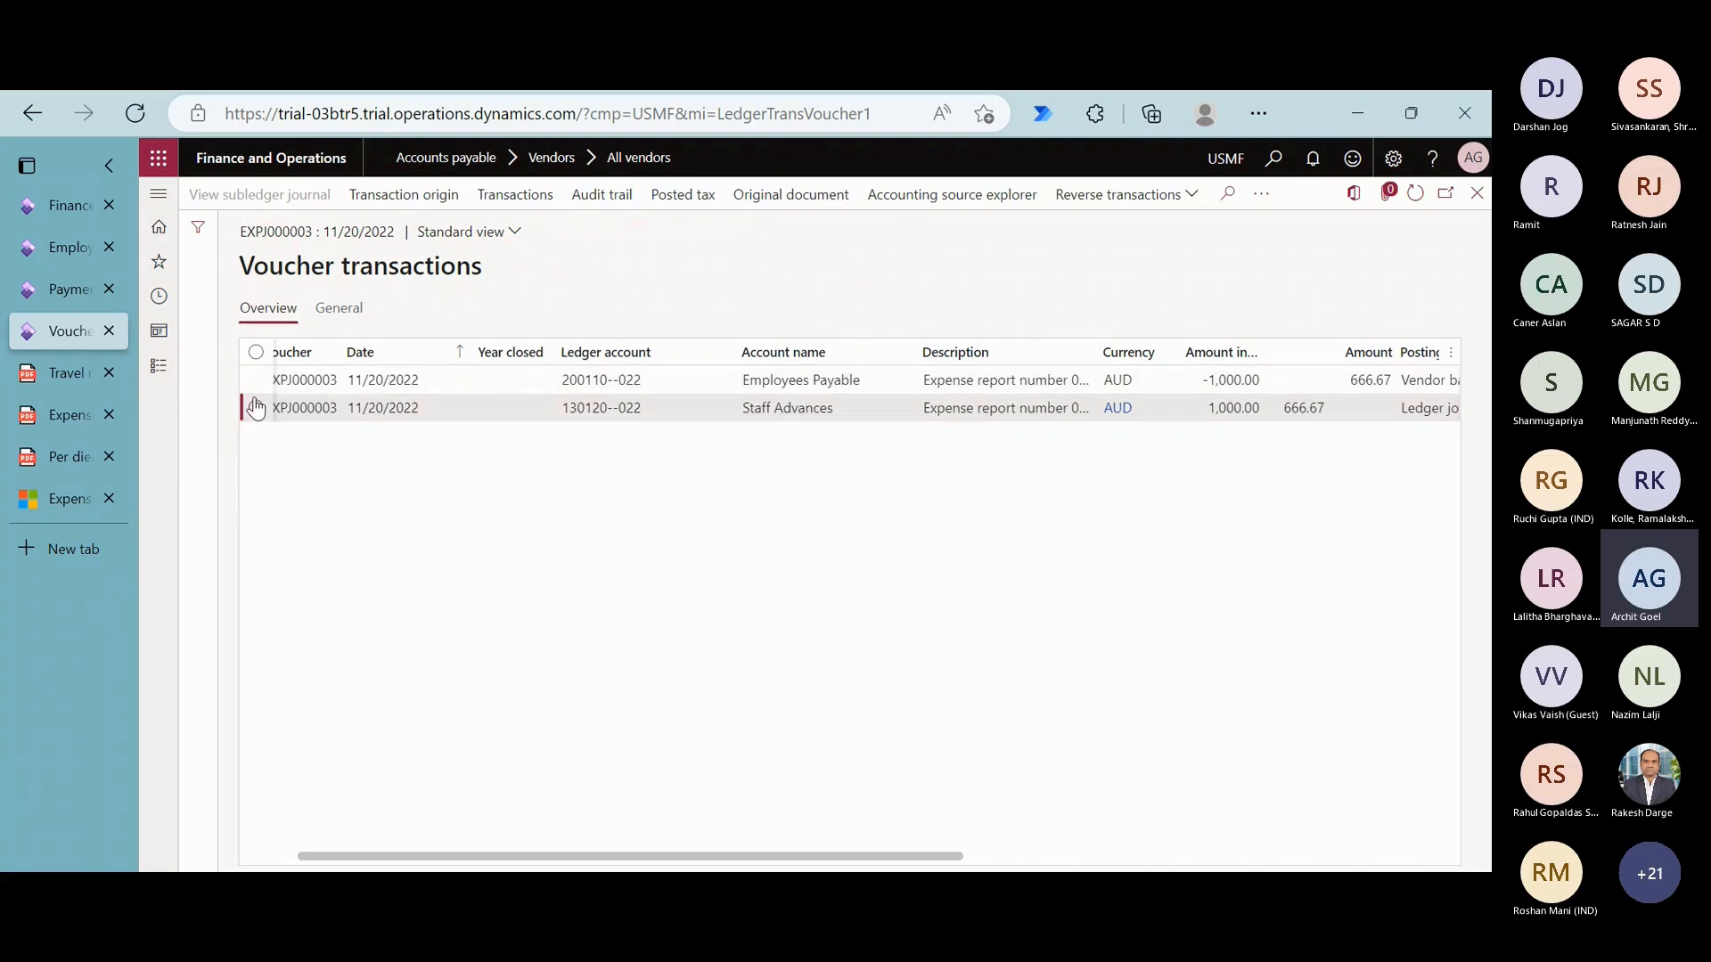
- Create a vendor payment journal in Accounts payable with the journal name VendPay and open its lines
left_click(160, 368)
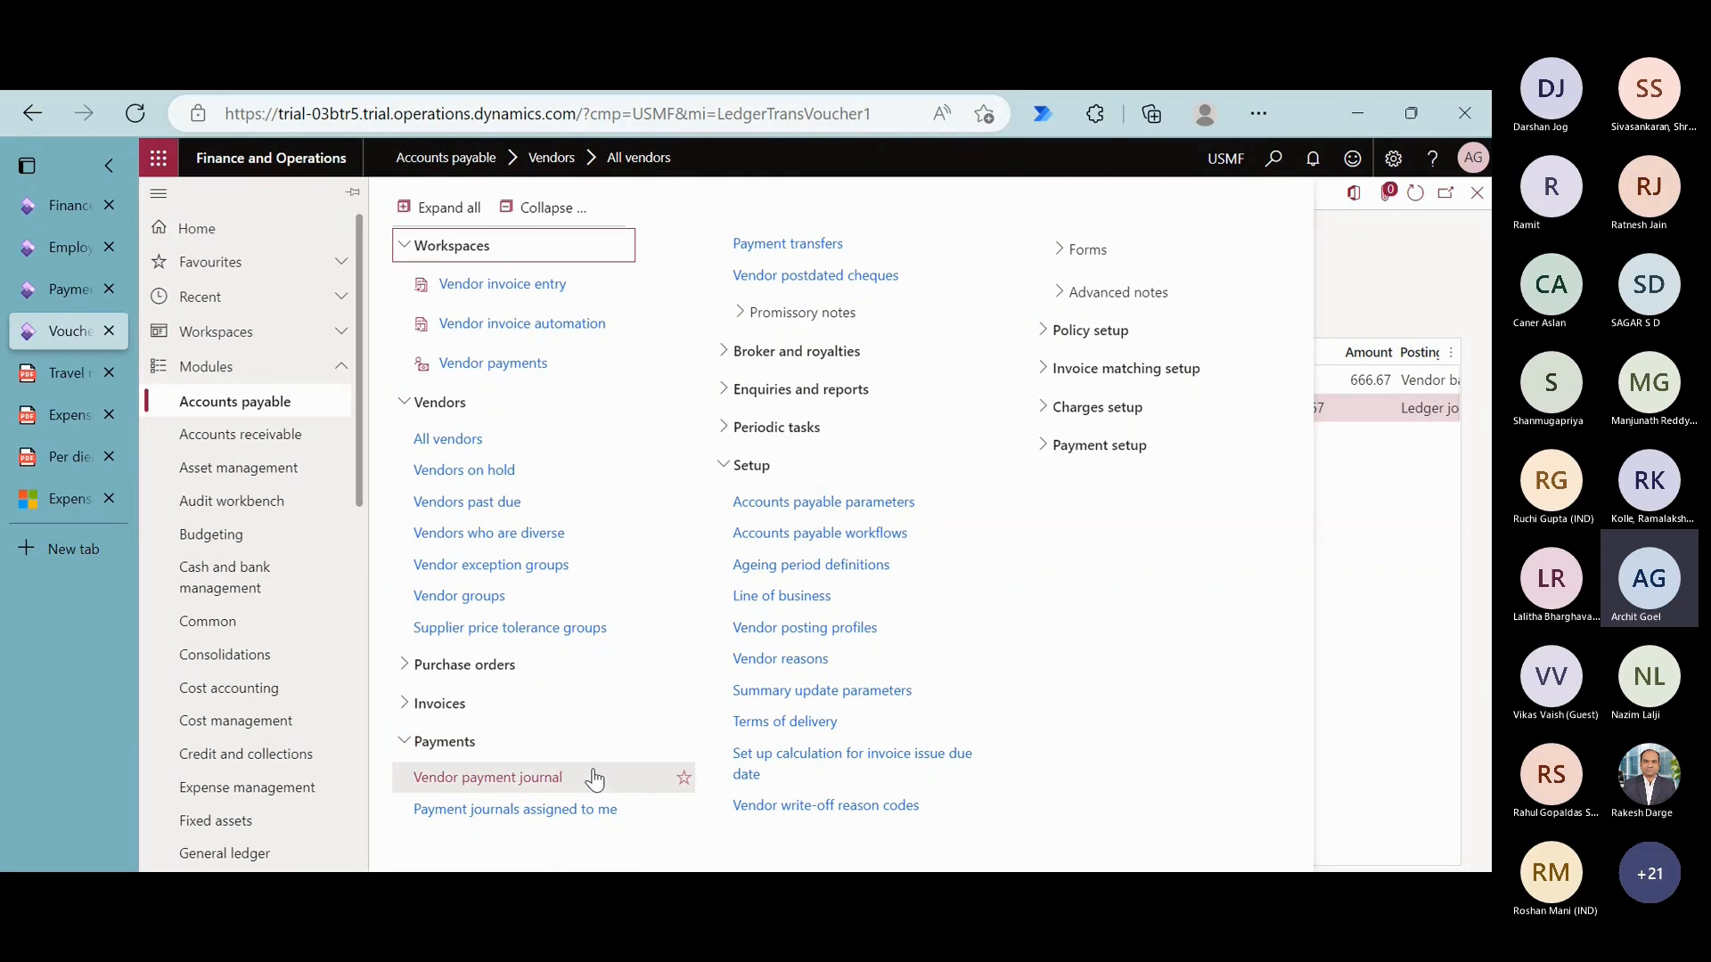
left_click(591, 776)
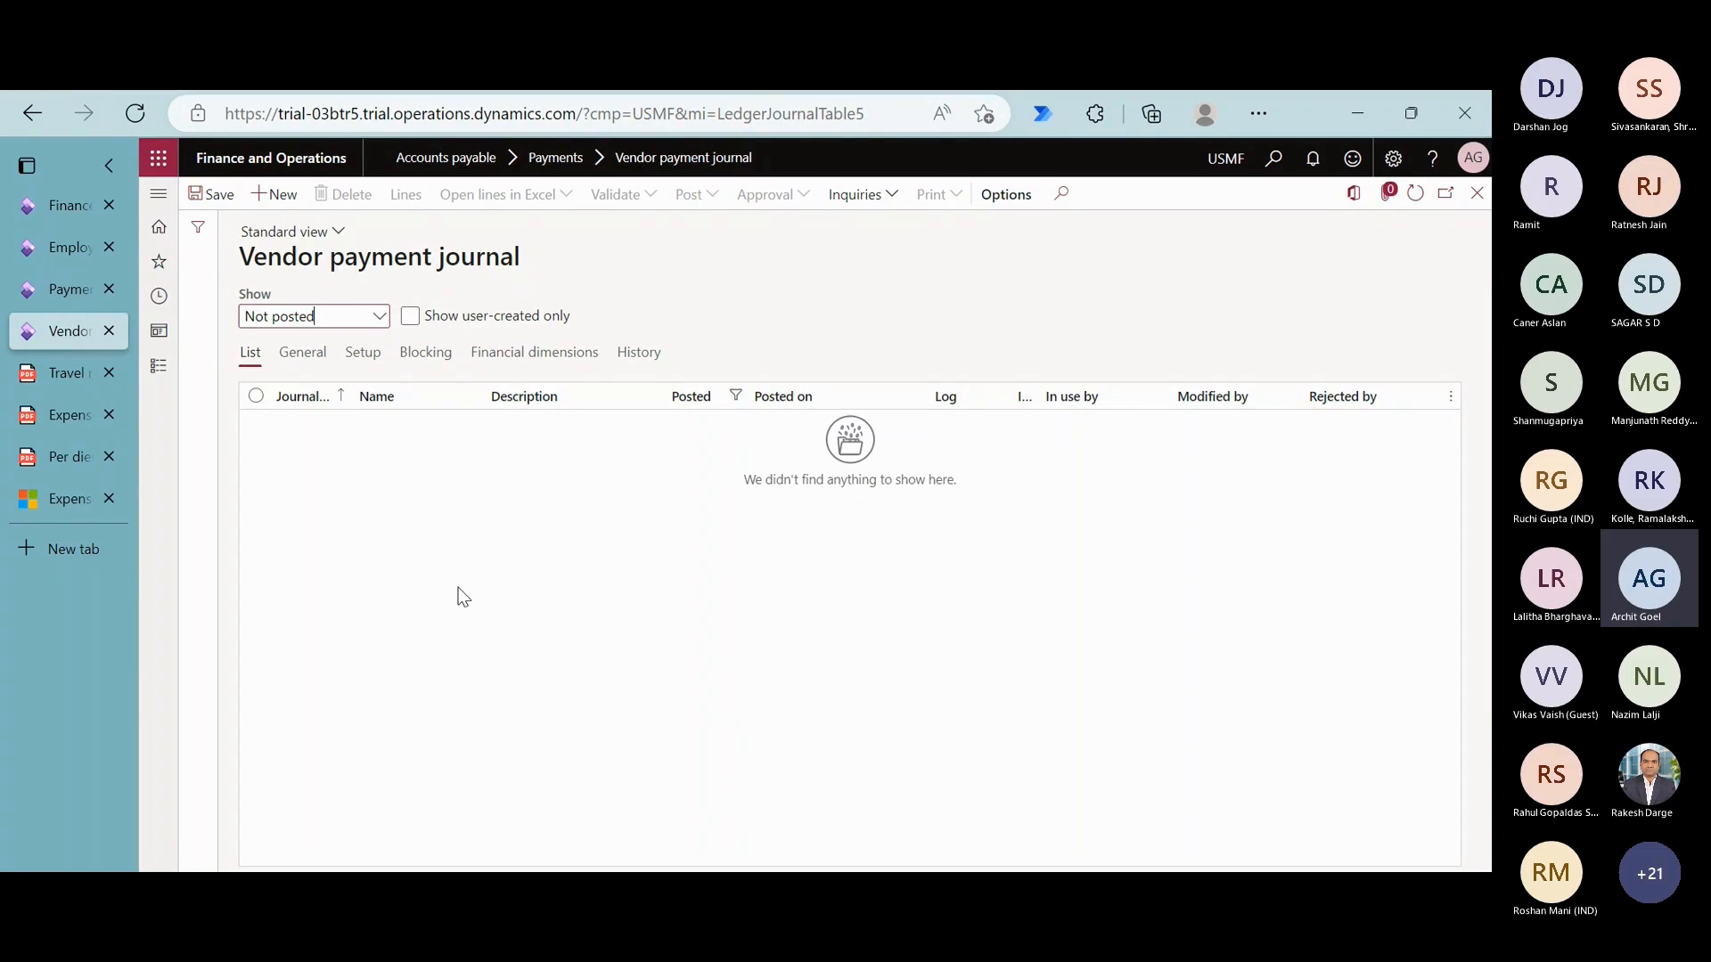
left_click(273, 194)
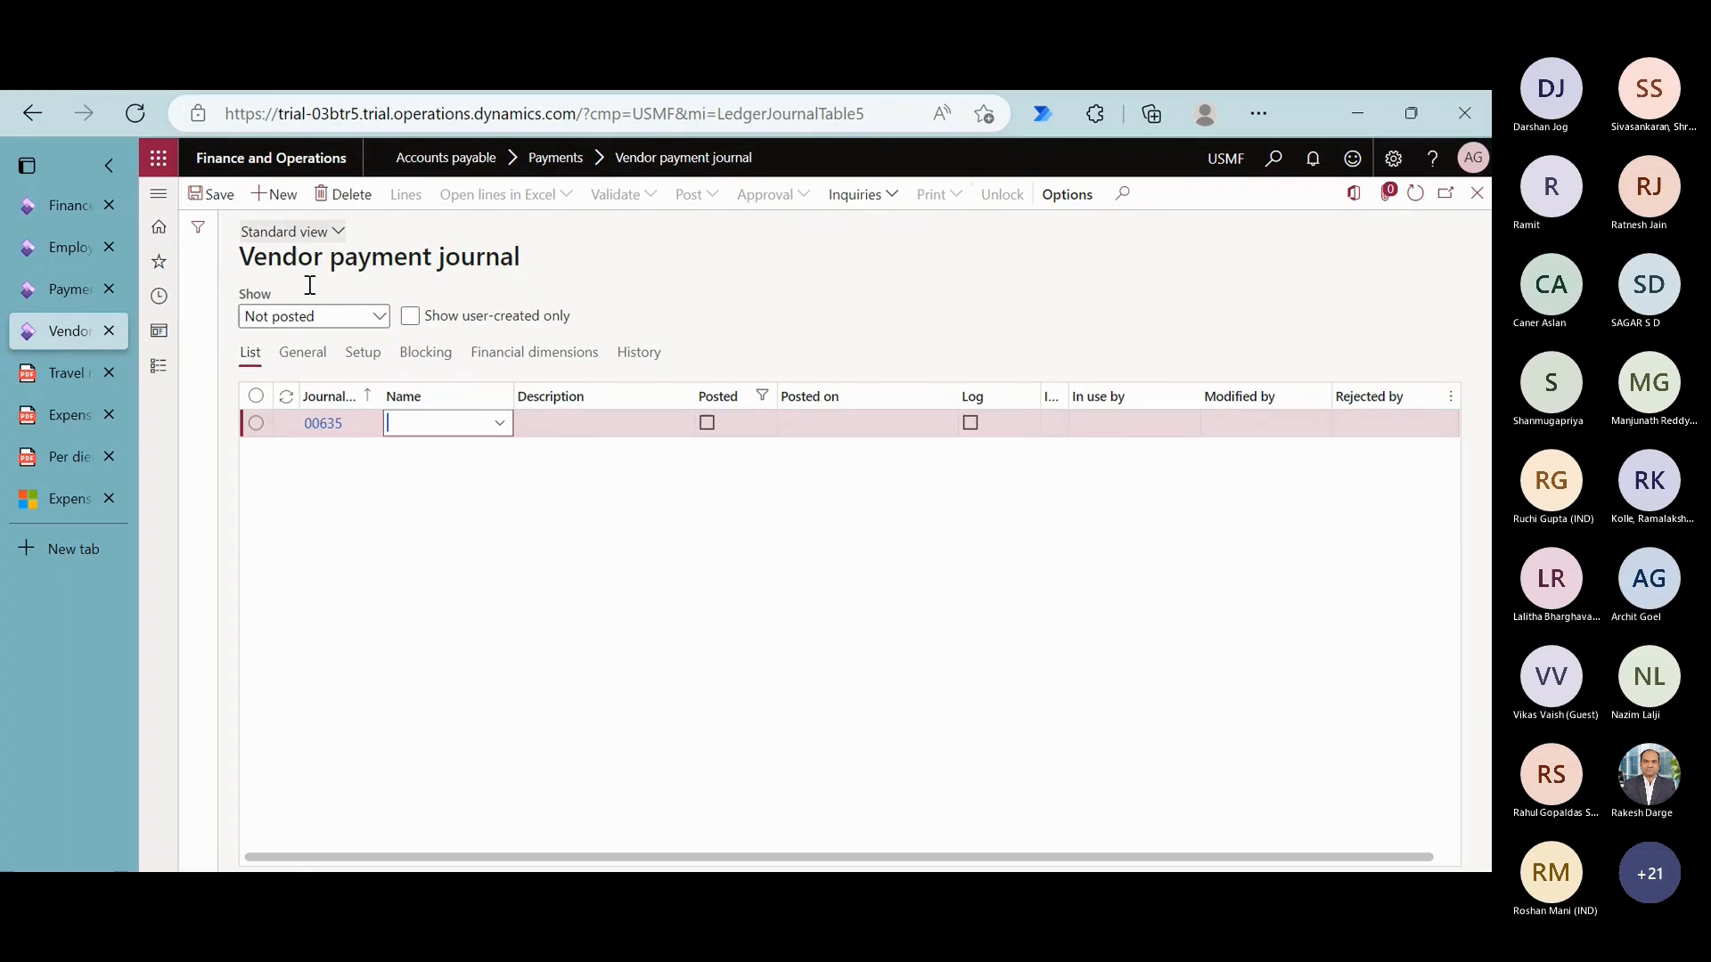
key("alt+Down")
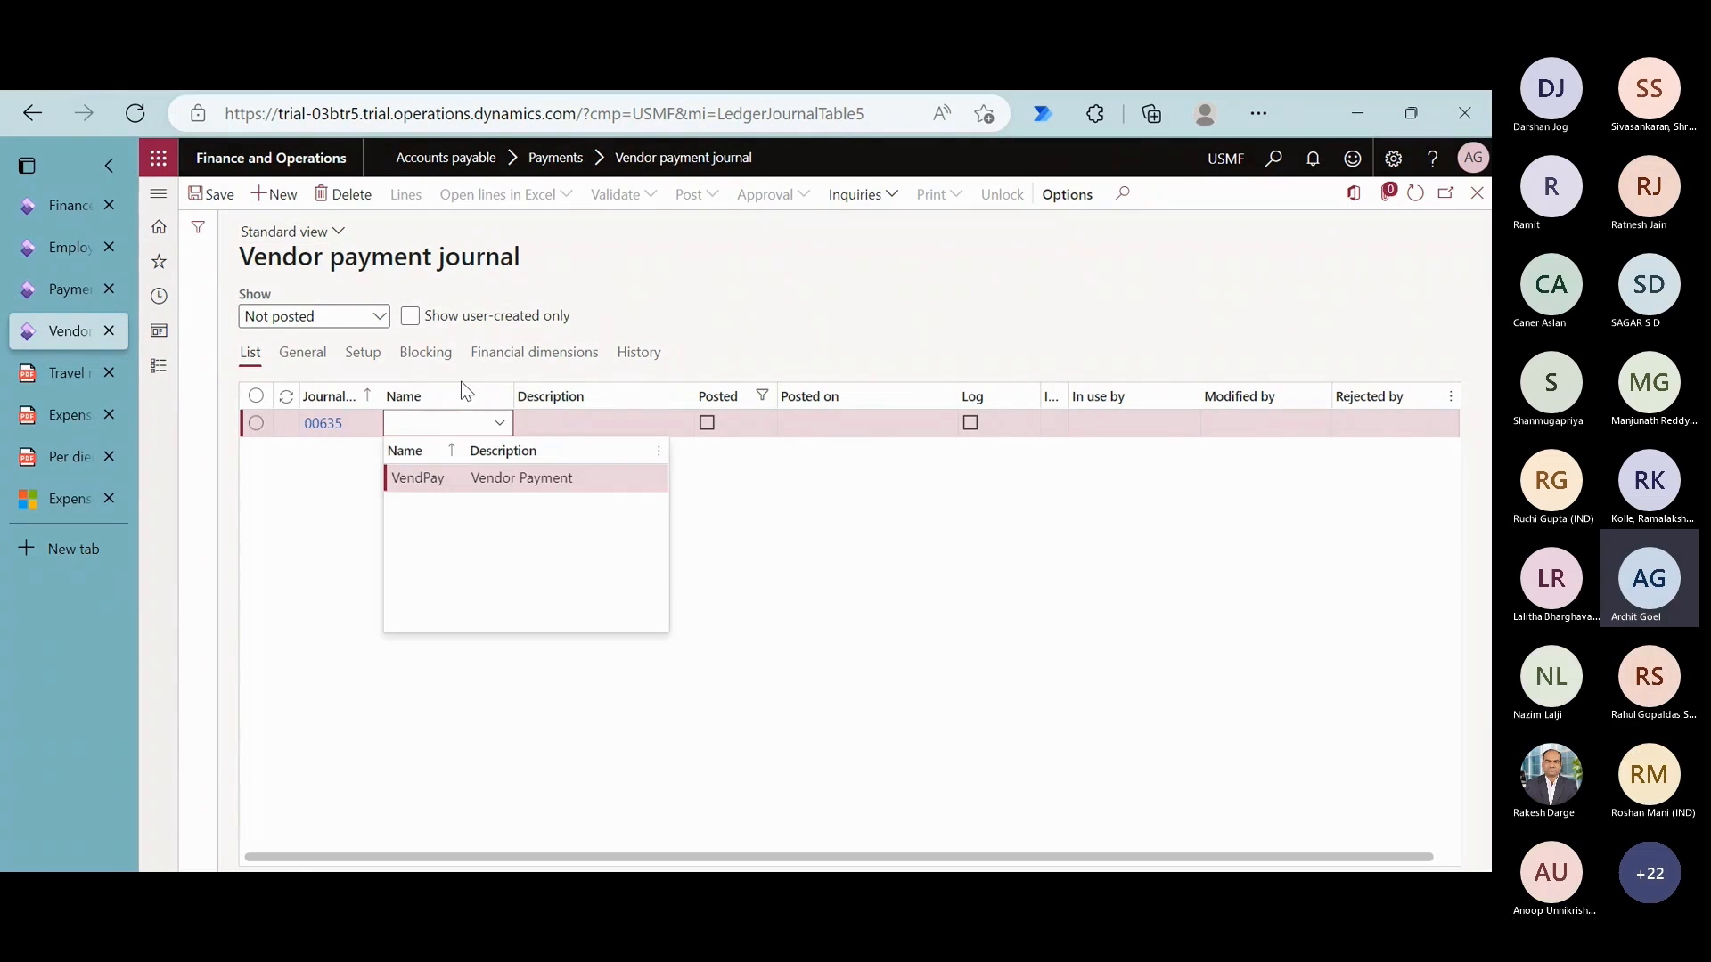
key("Return")
left_click(413, 197)
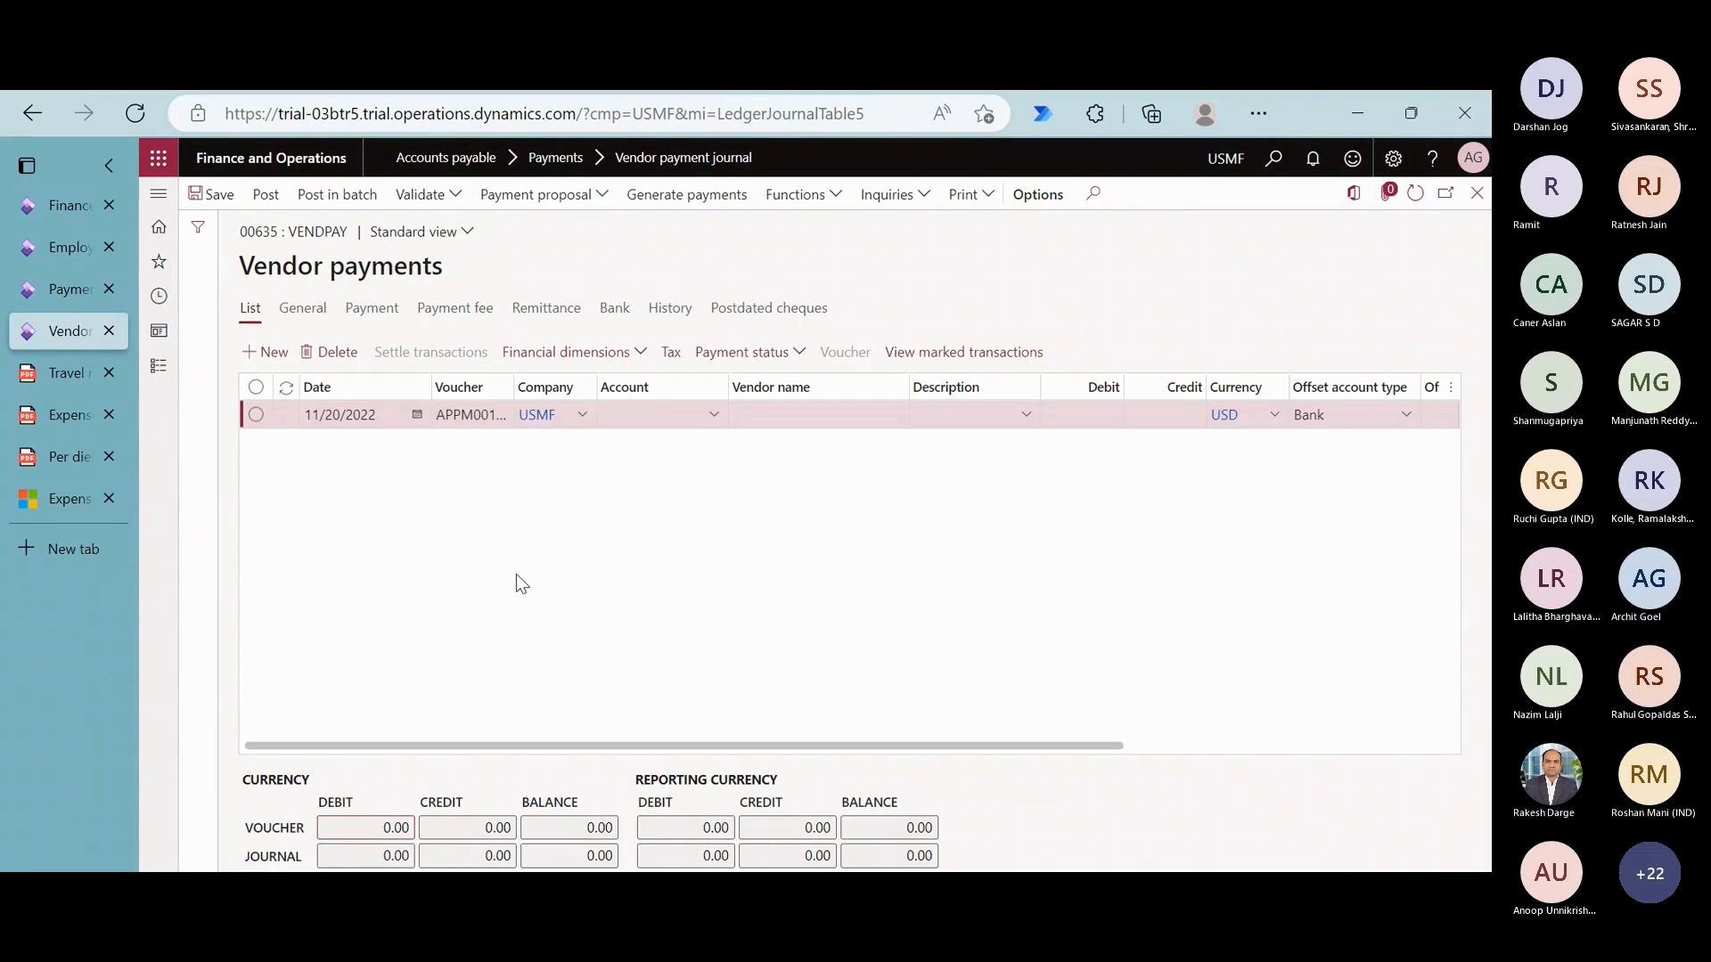
- Assign the travelling employee's vendor account to the payment line dated 11/20/2022
left_click(652, 408)
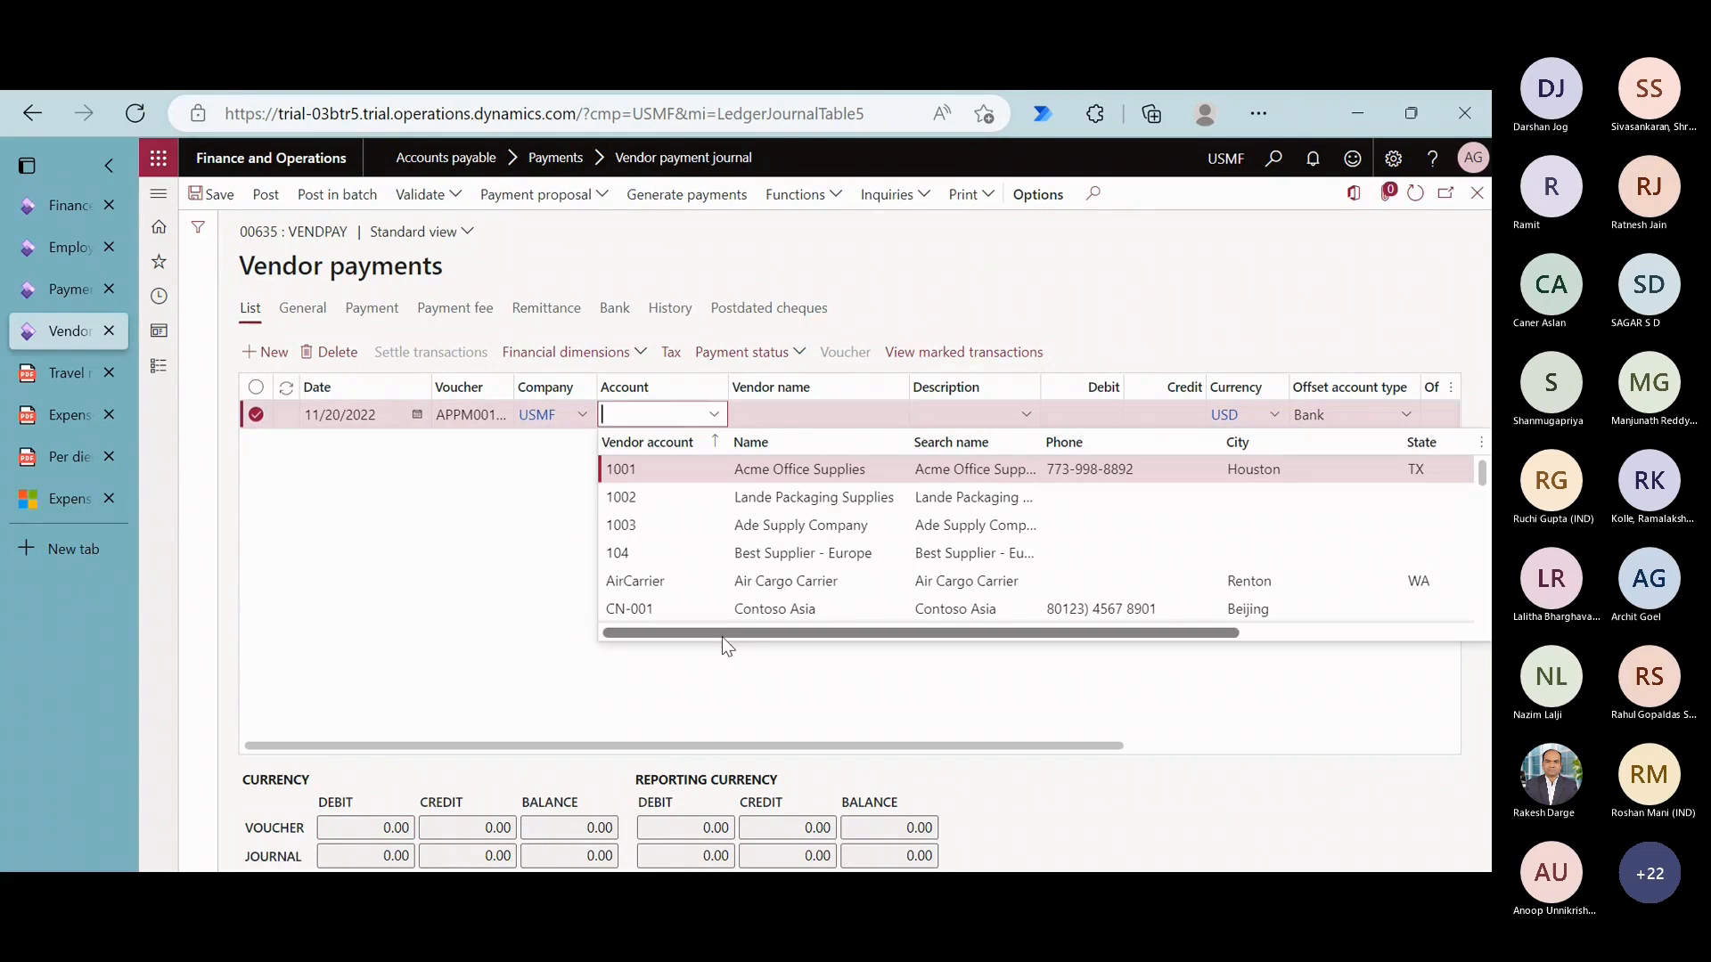
scroll(756, 592, "down", 5)
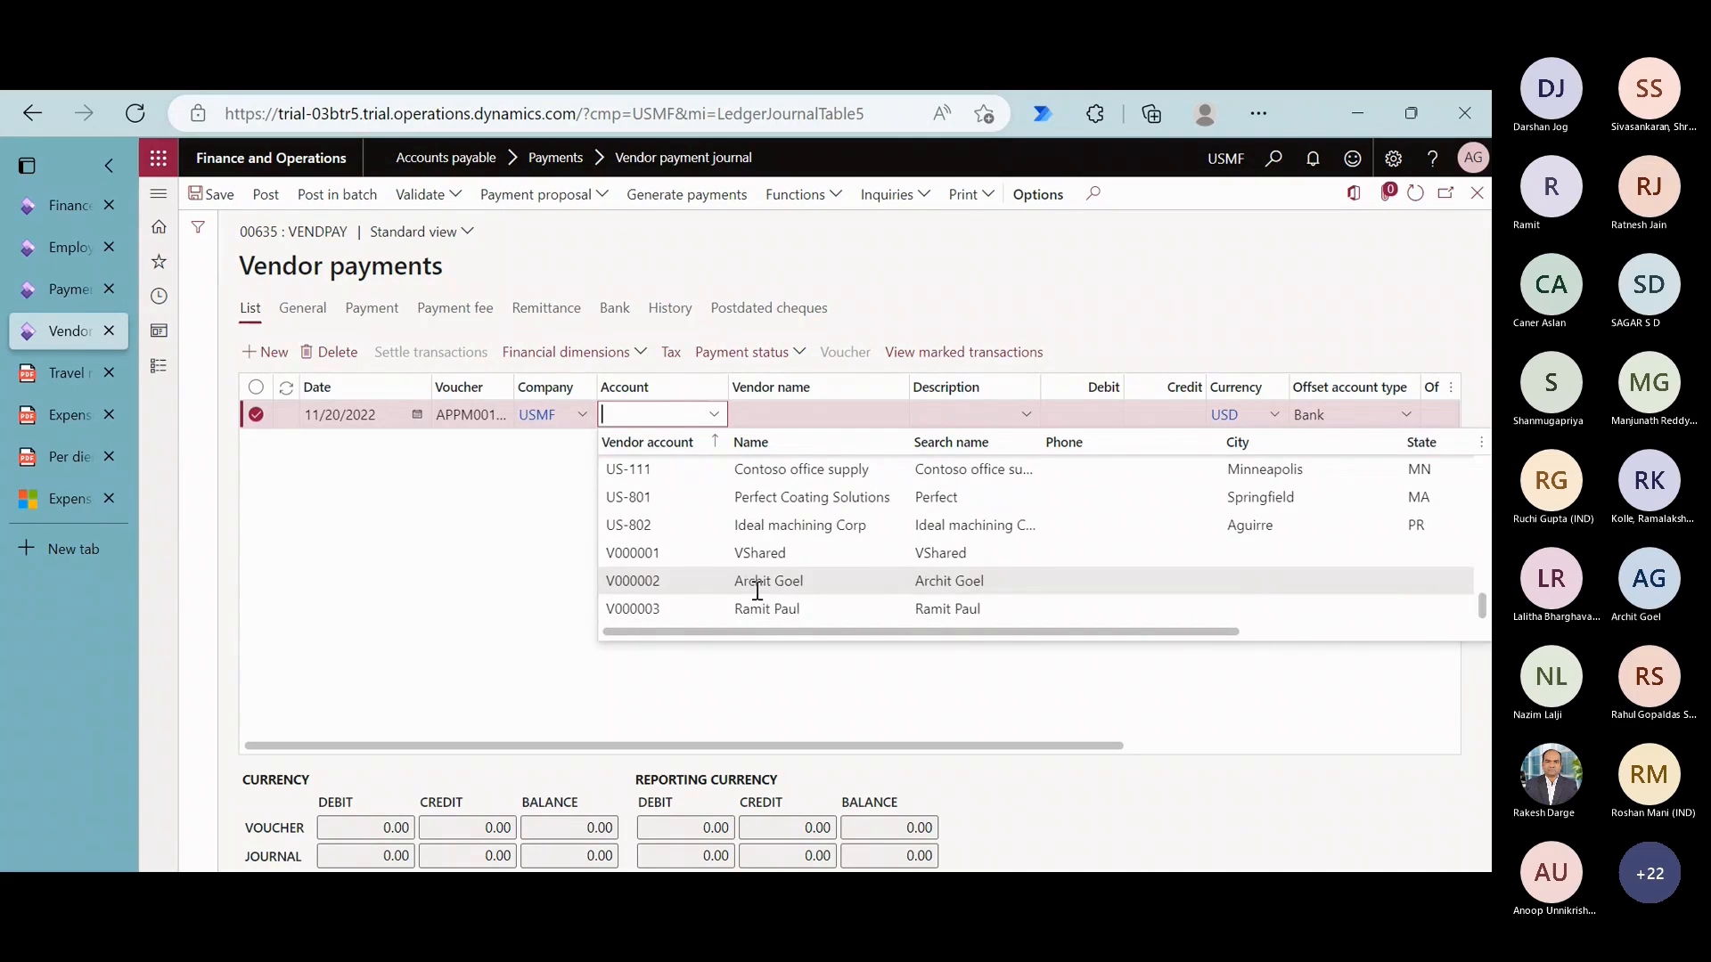
left_click(746, 609)
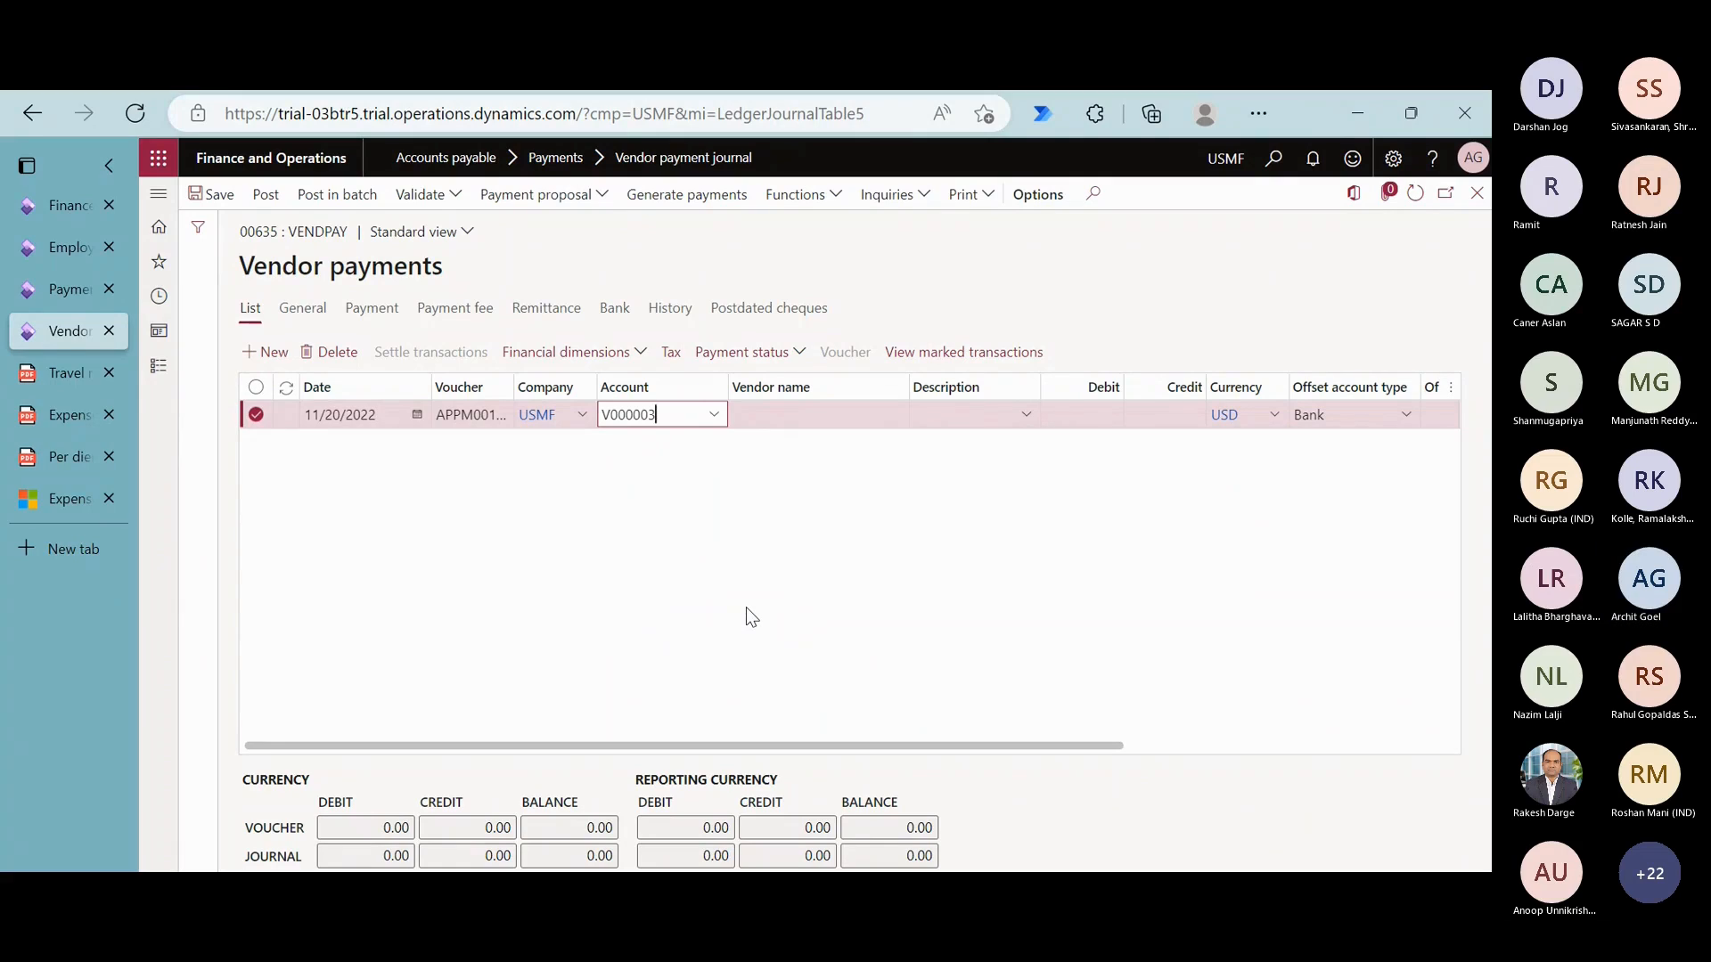
key("Tab")
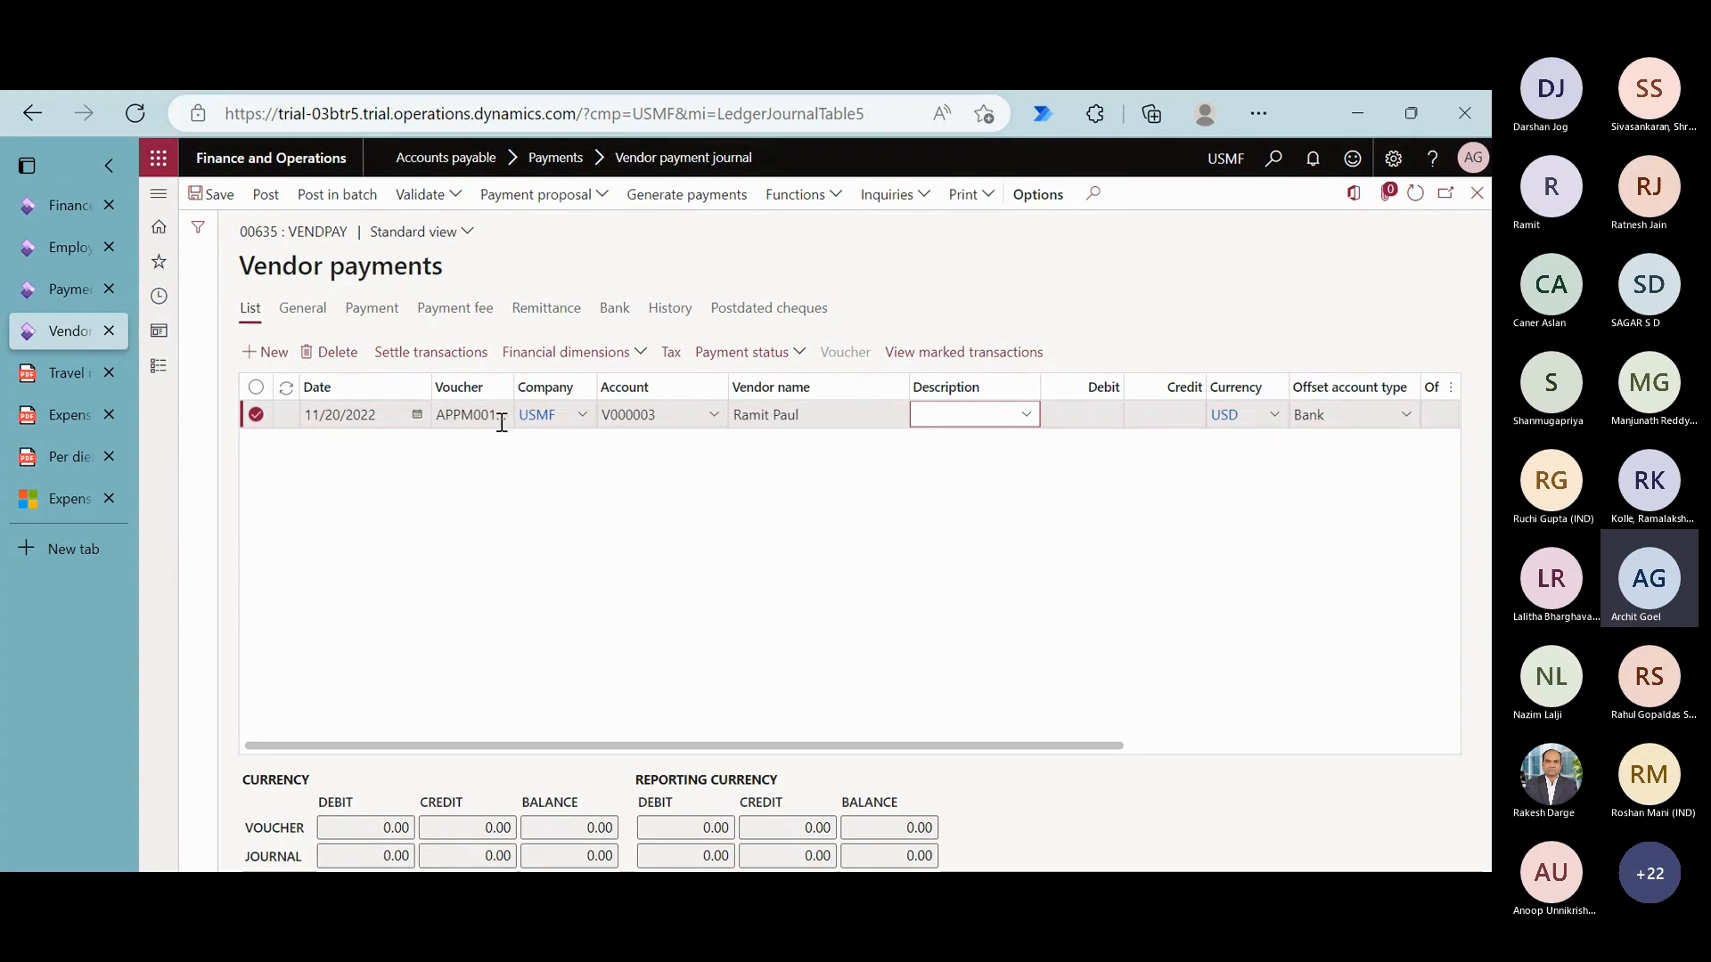
- Mark the employee's open 1,000.00 AUD cash advance transaction for settlement on the payment line
left_click(450, 357)
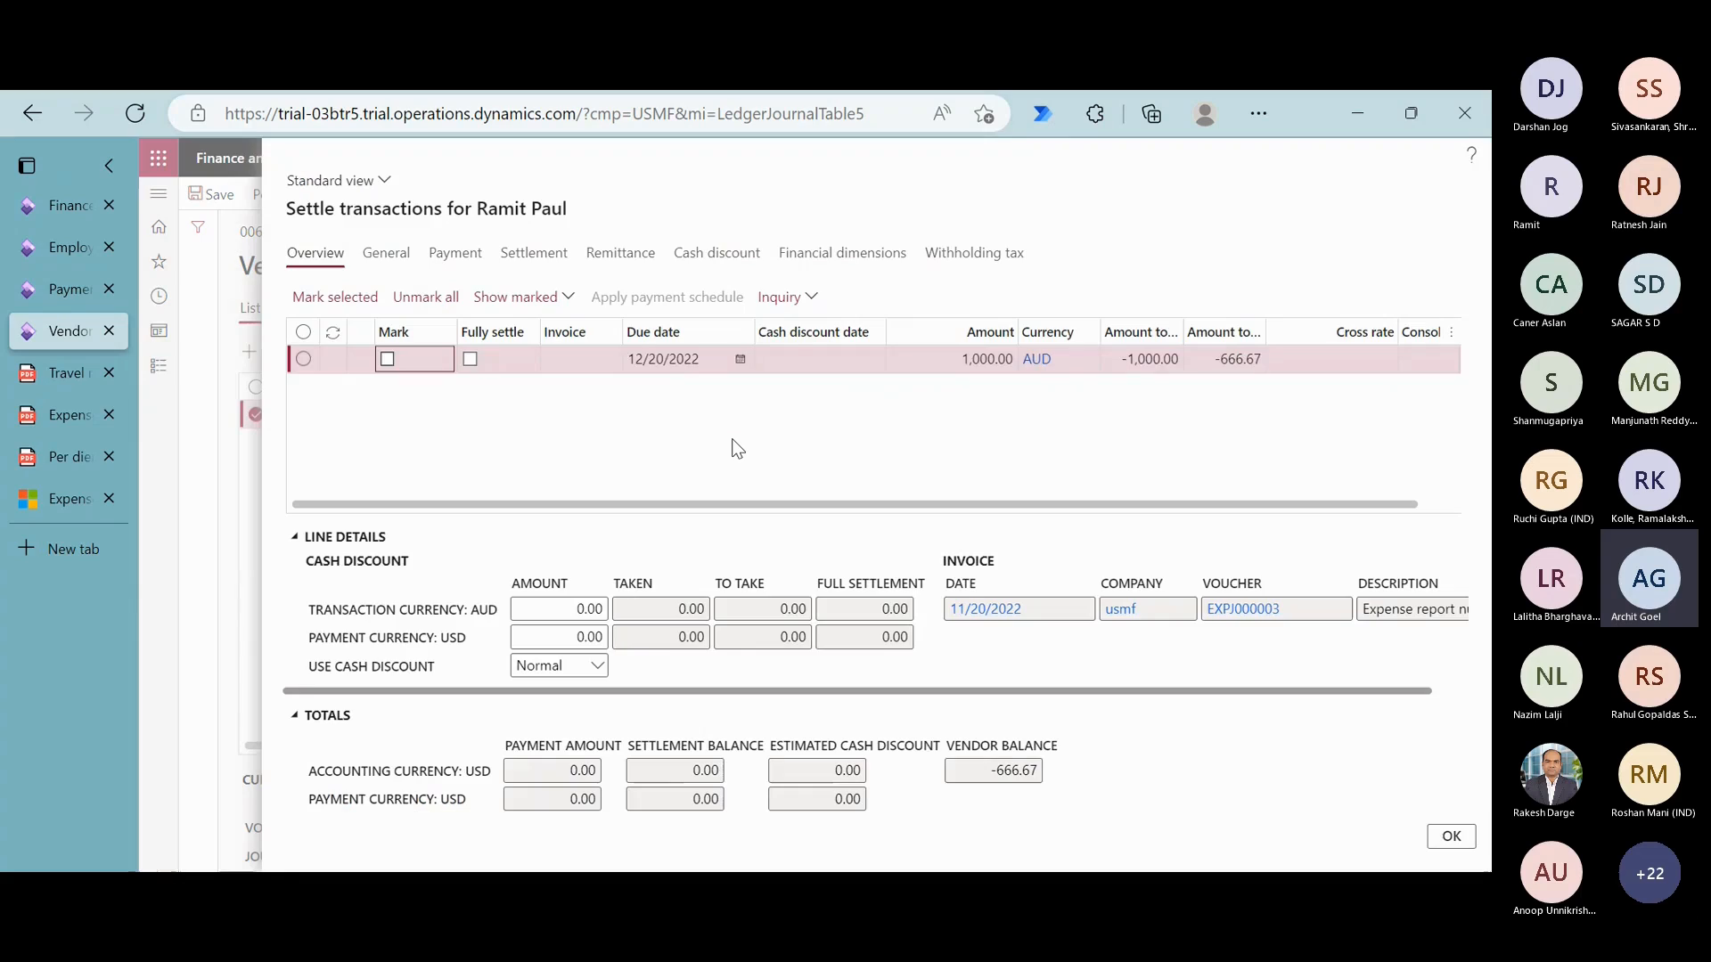
left_click(392, 360)
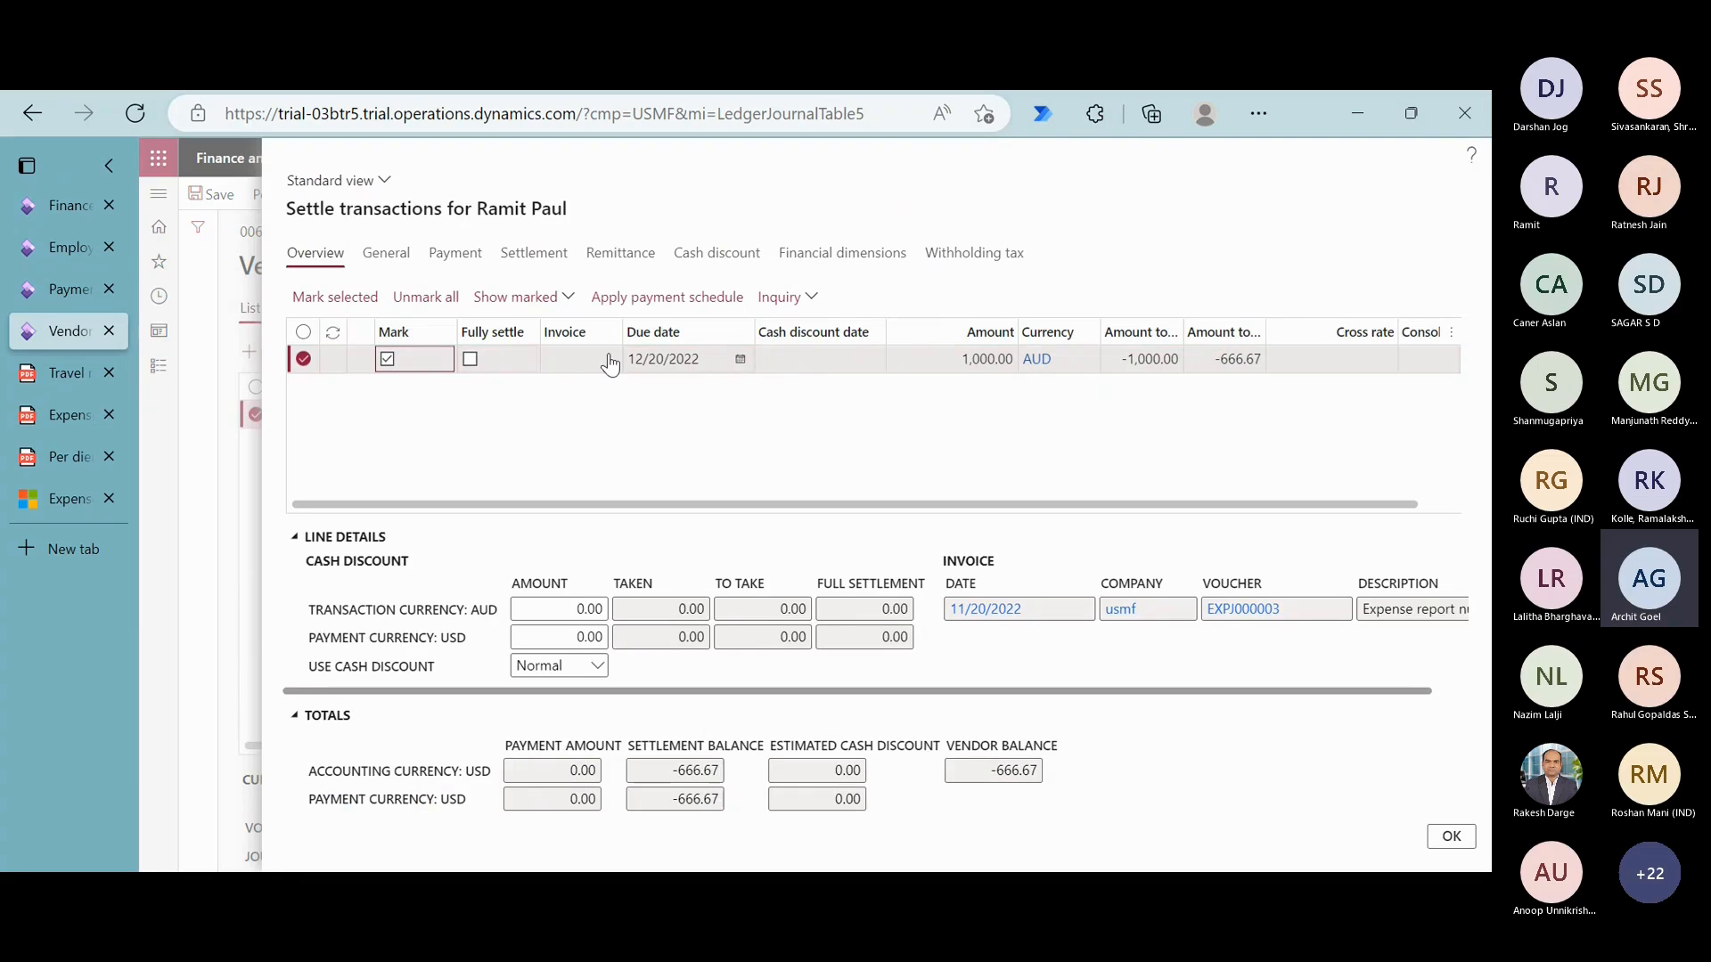
left_click(1436, 837)
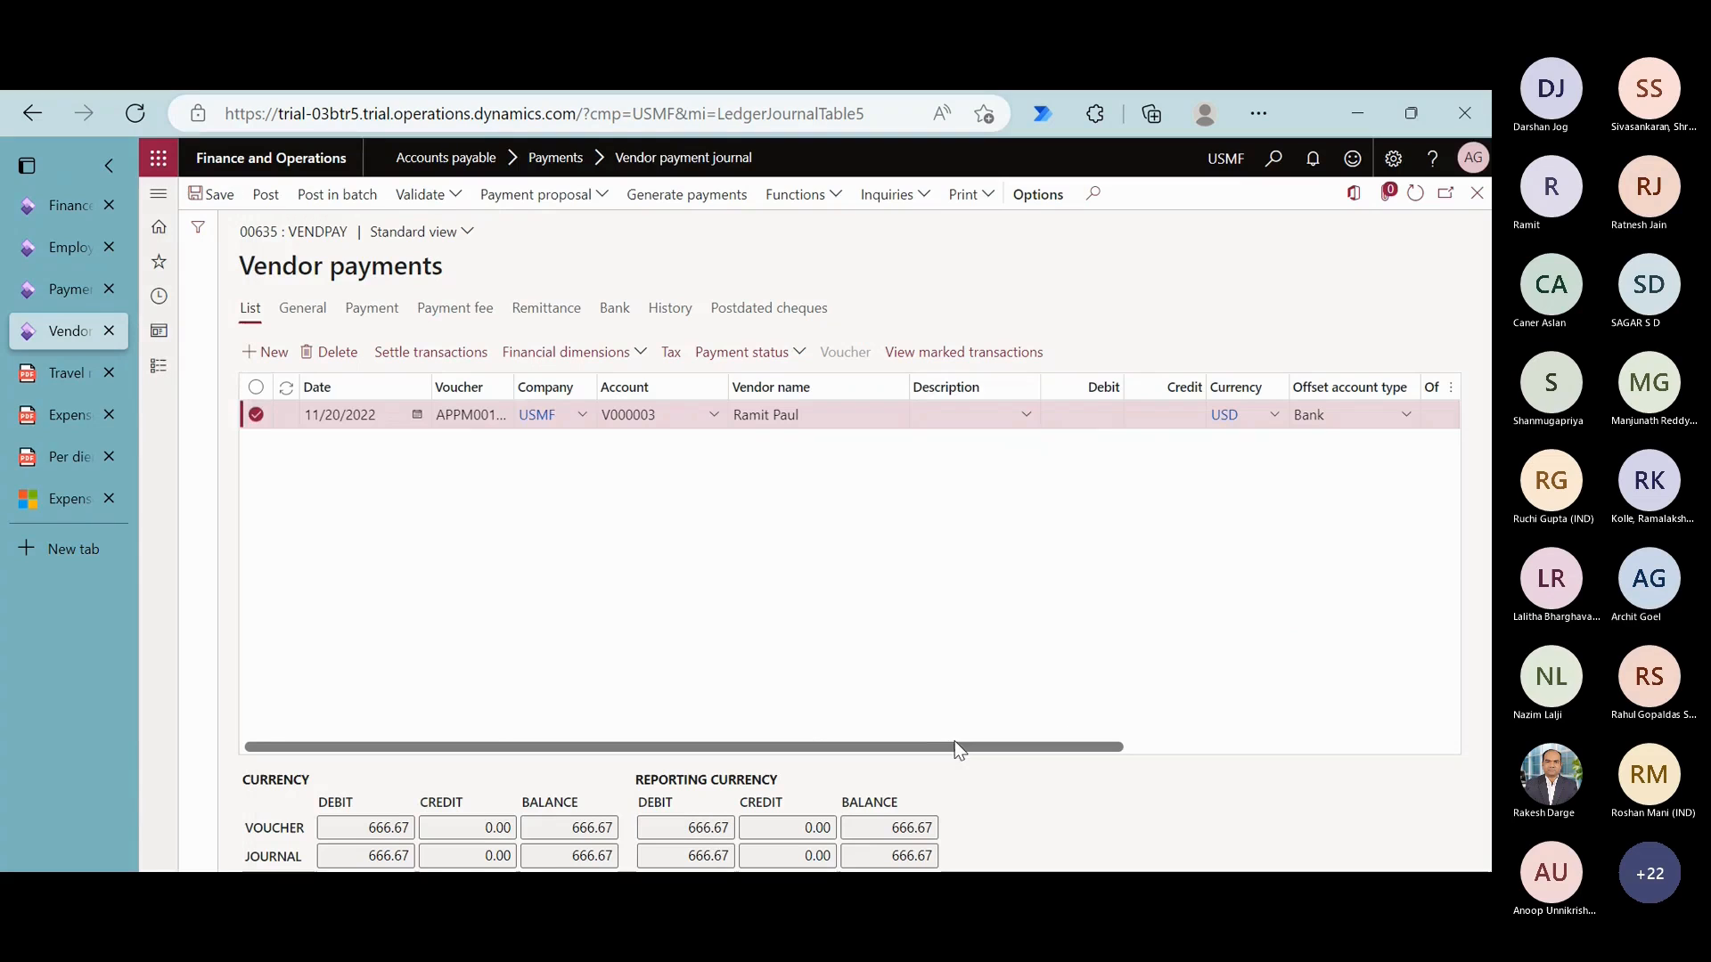
- Set the payment line's offset account type to Ledger and its offset main account to Bank Account - AUD
left_click_drag(956, 746, 1143, 747)
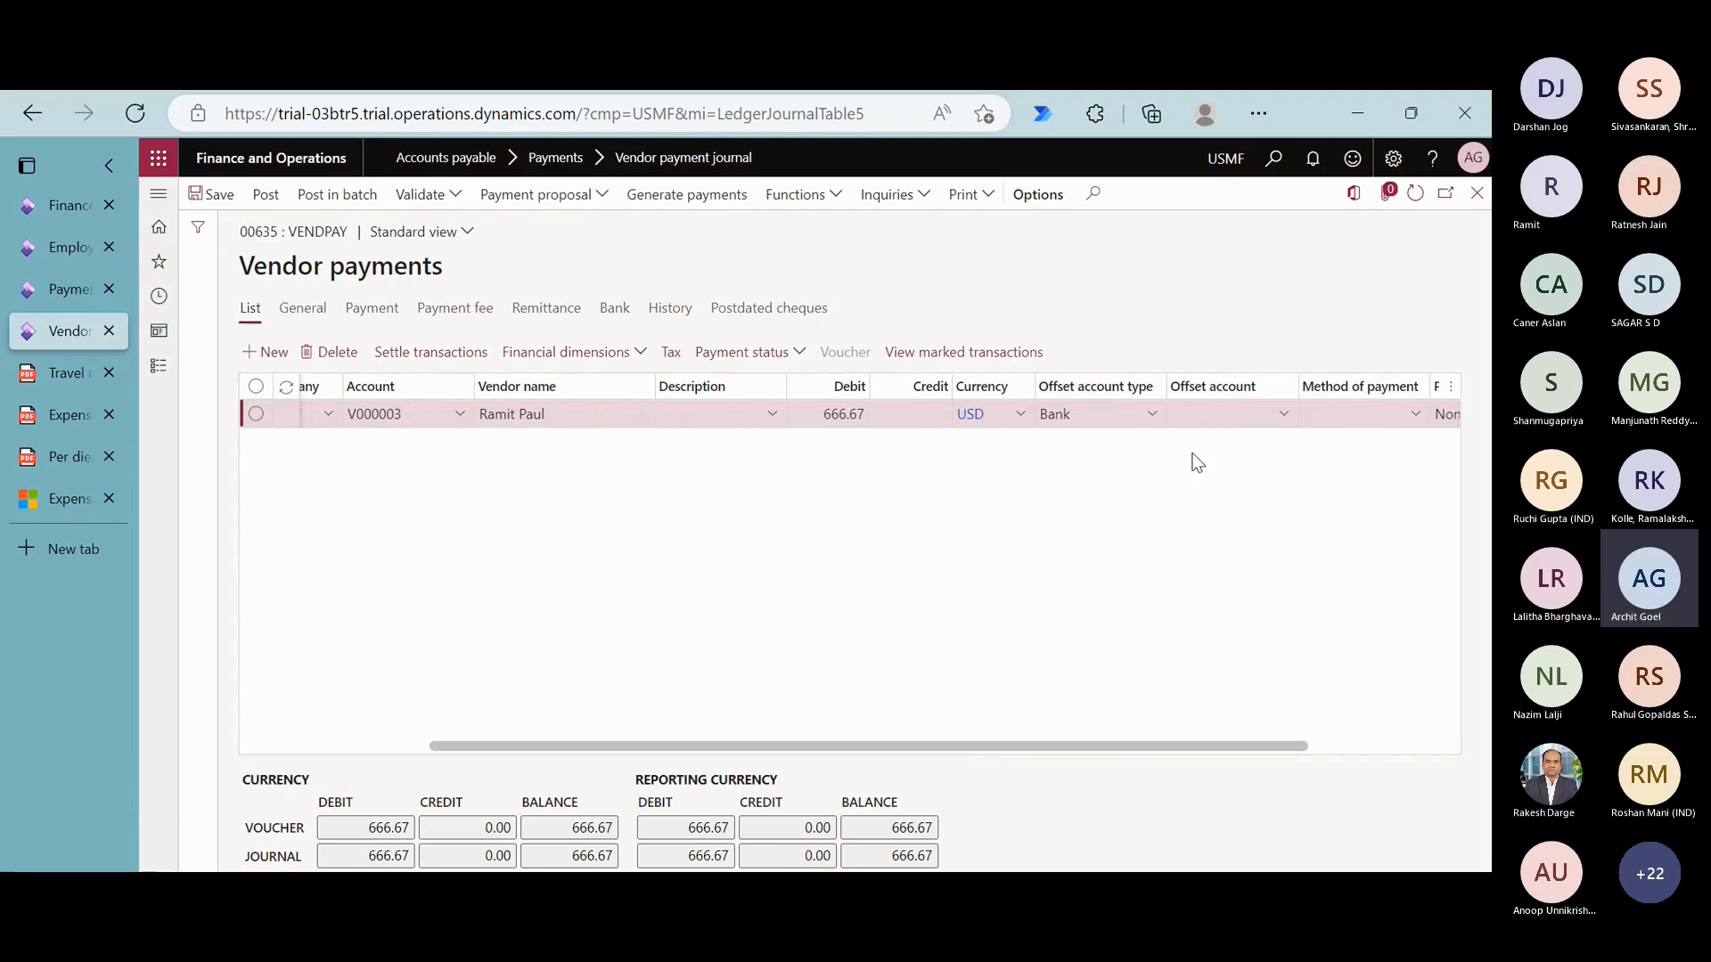
left_click(1150, 424)
left_click(1152, 423)
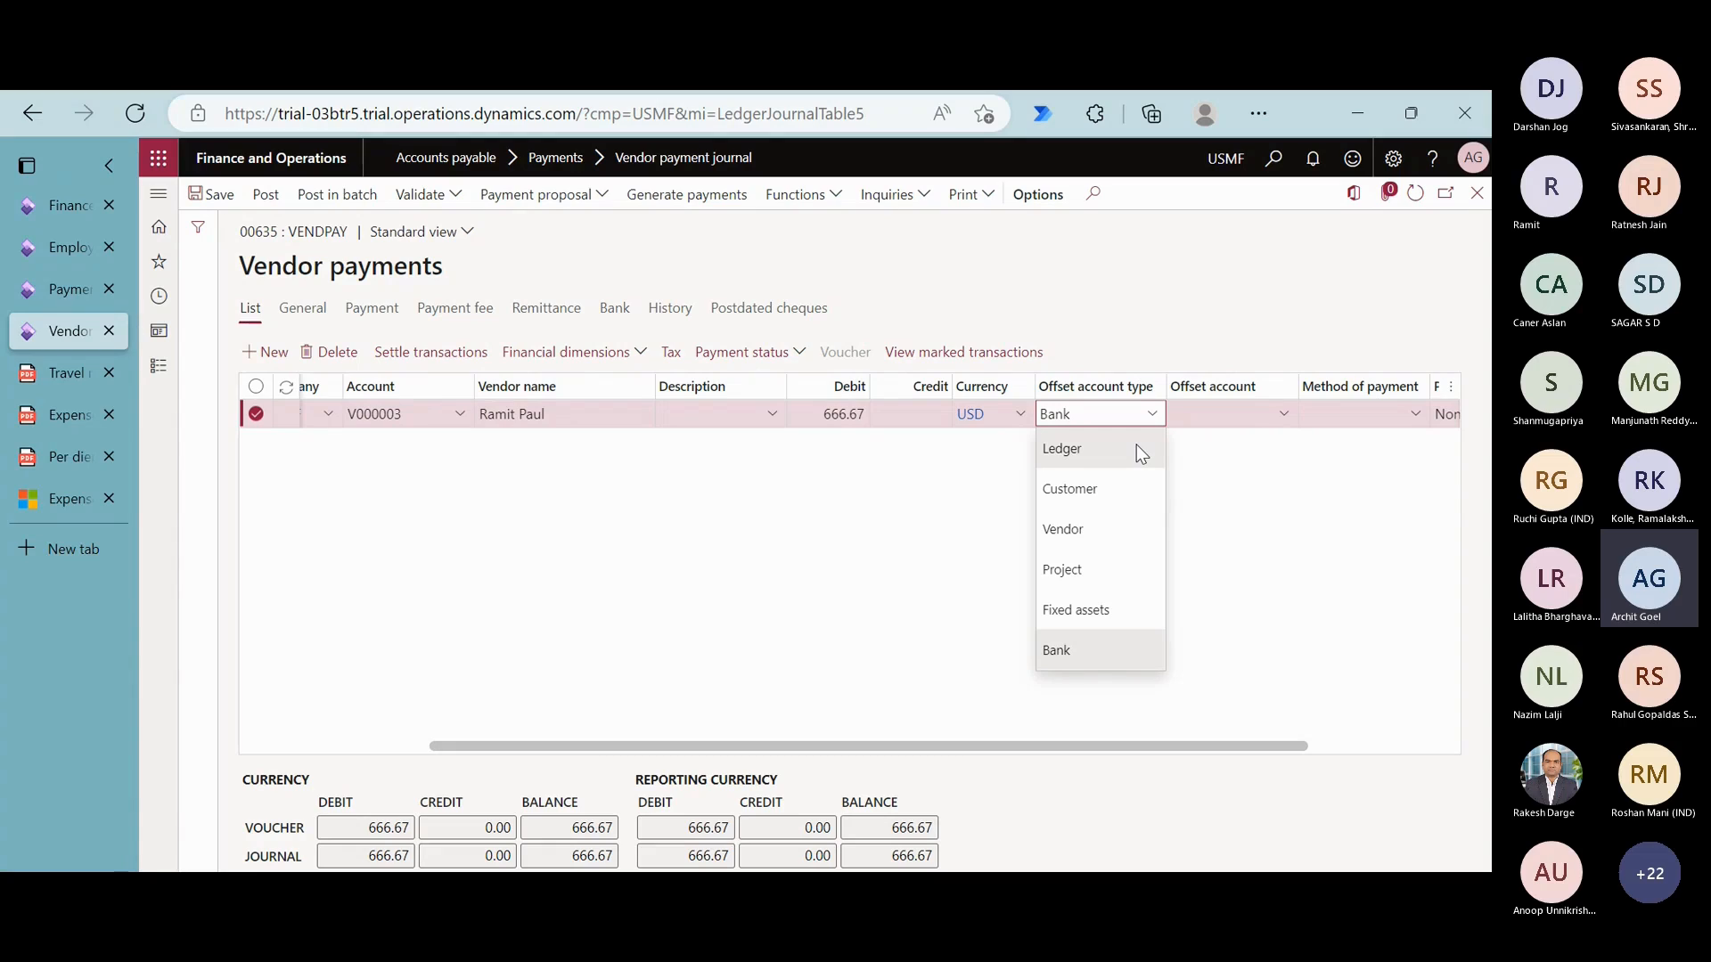
left_click(1138, 448)
left_click(1285, 416)
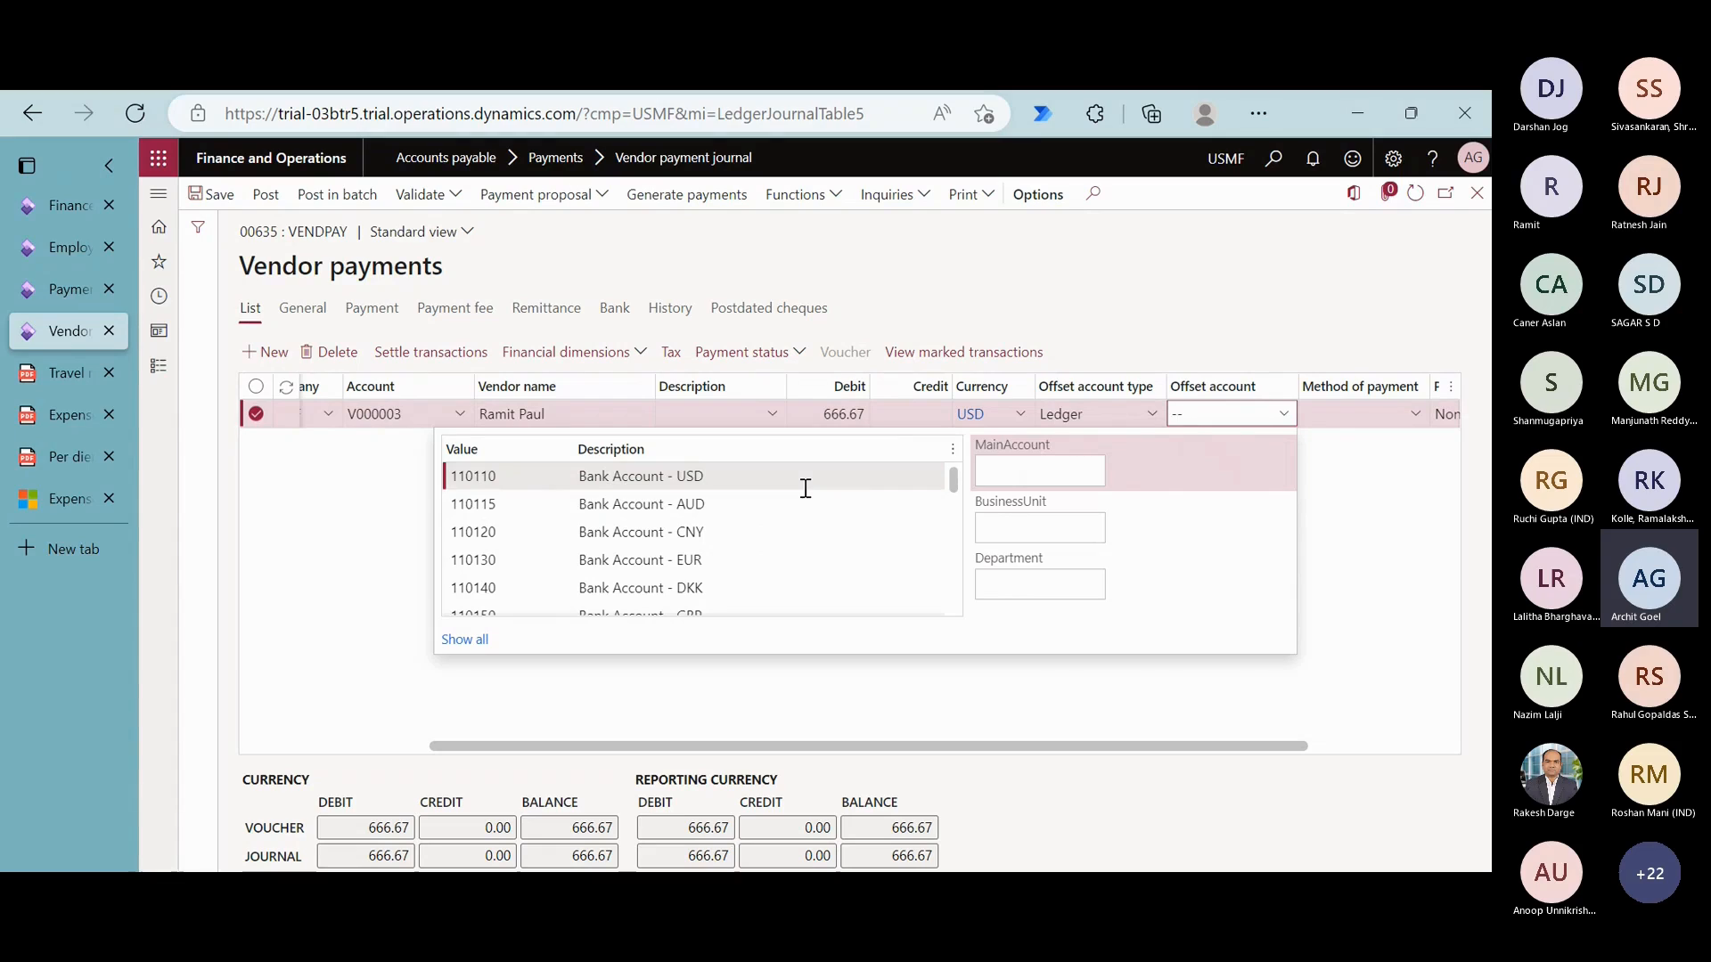
left_click(804, 502)
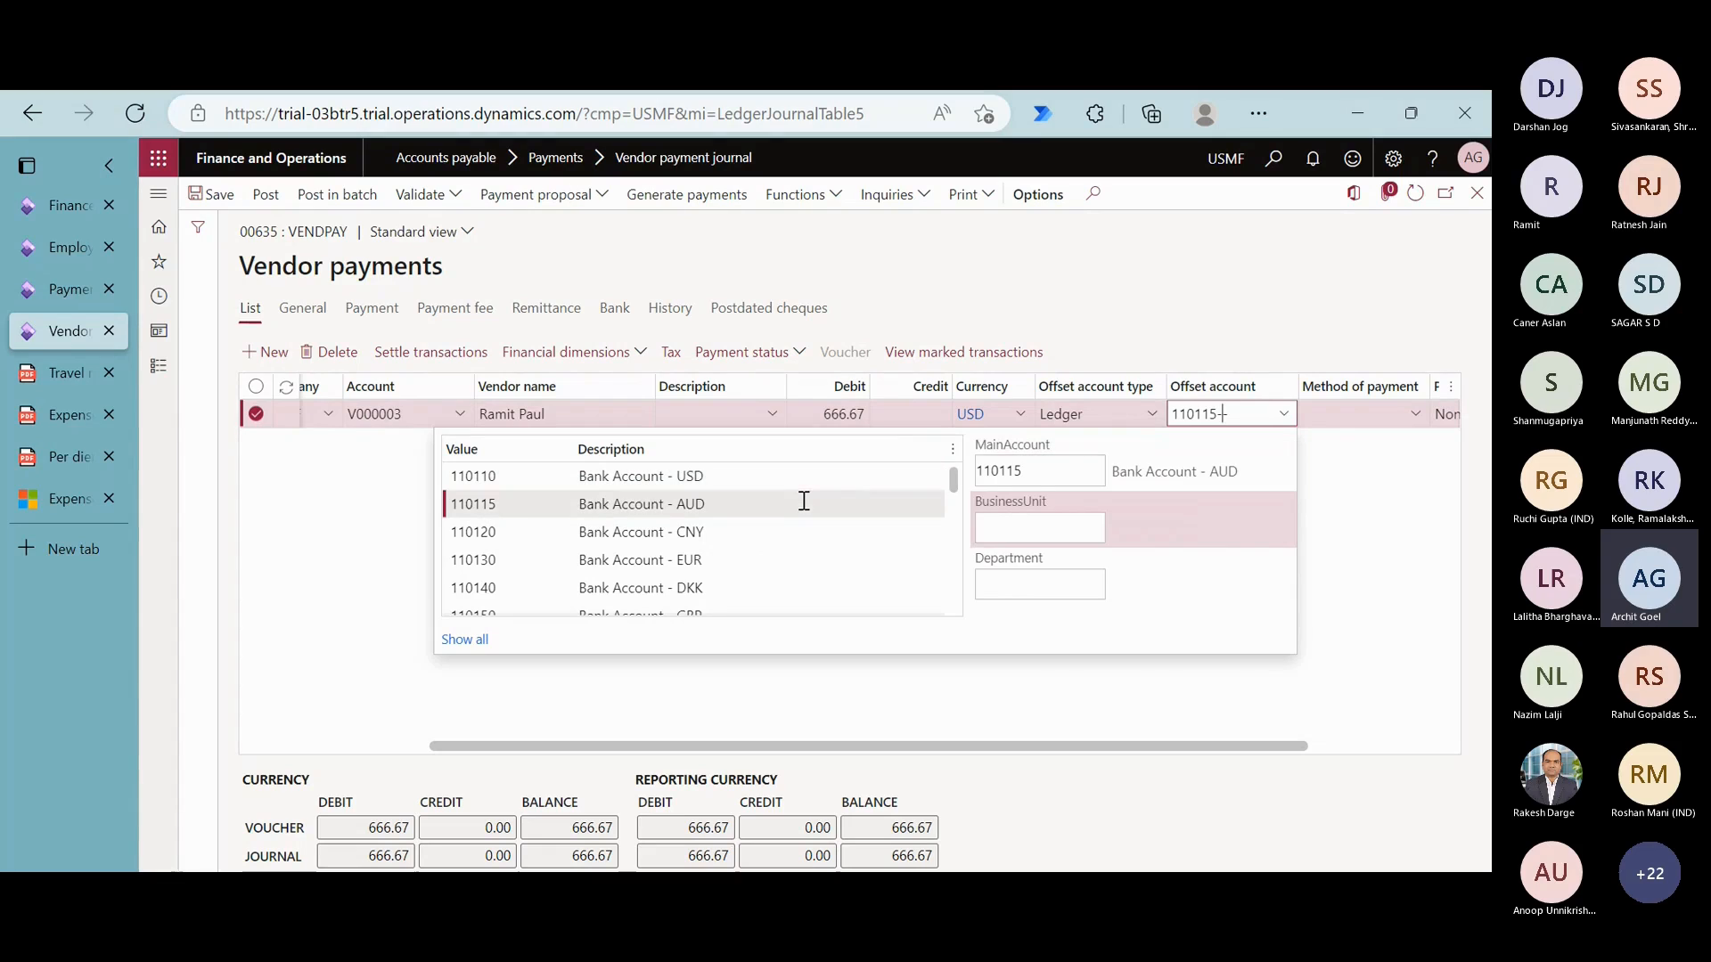
left_click(1430, 581)
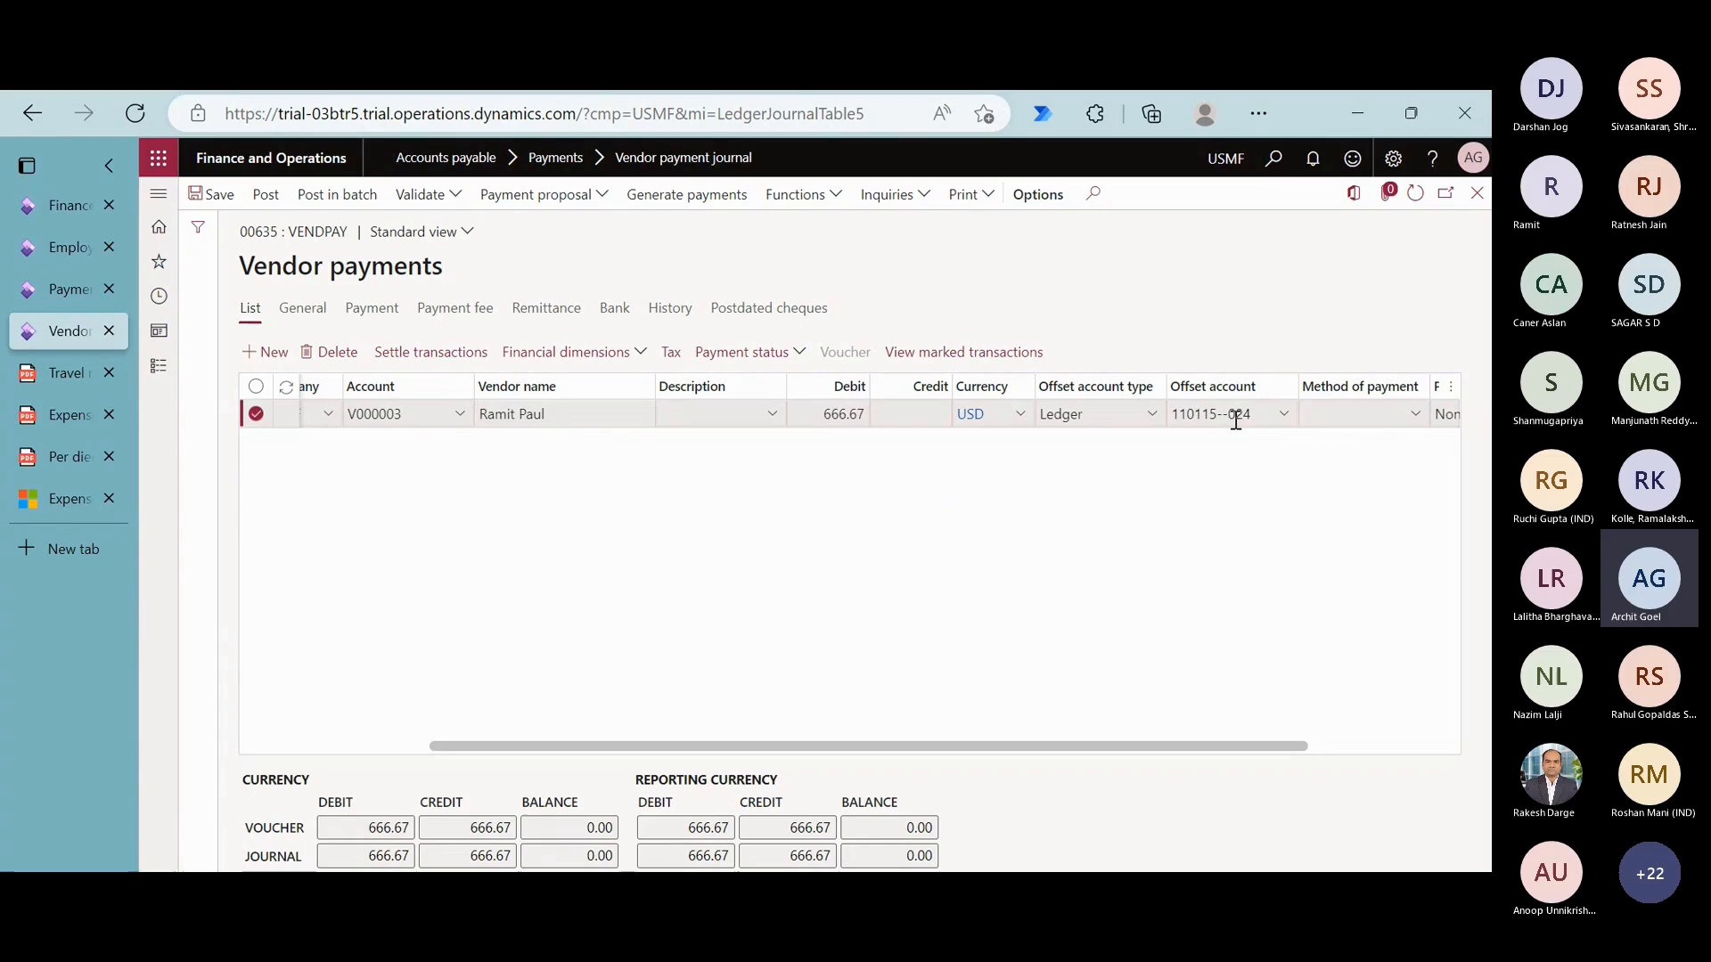
mouse_move(1235, 421)
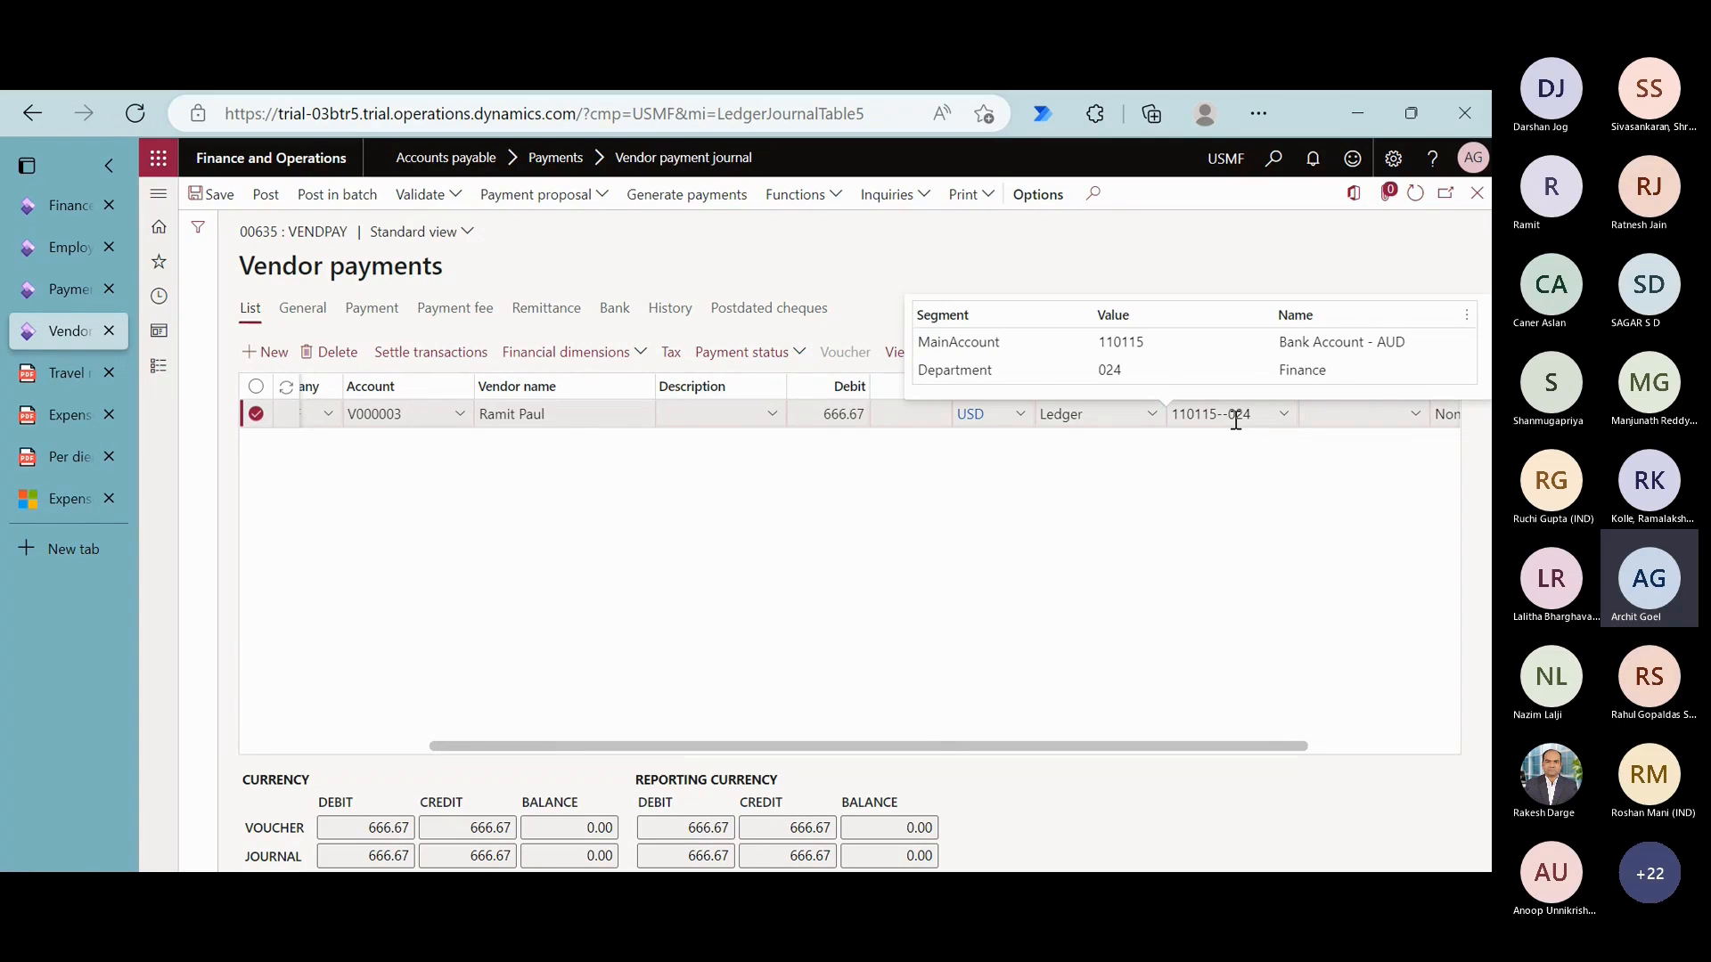
- Post the vendor payment and close the payment journal to return to the dashboard
left_click(275, 201)
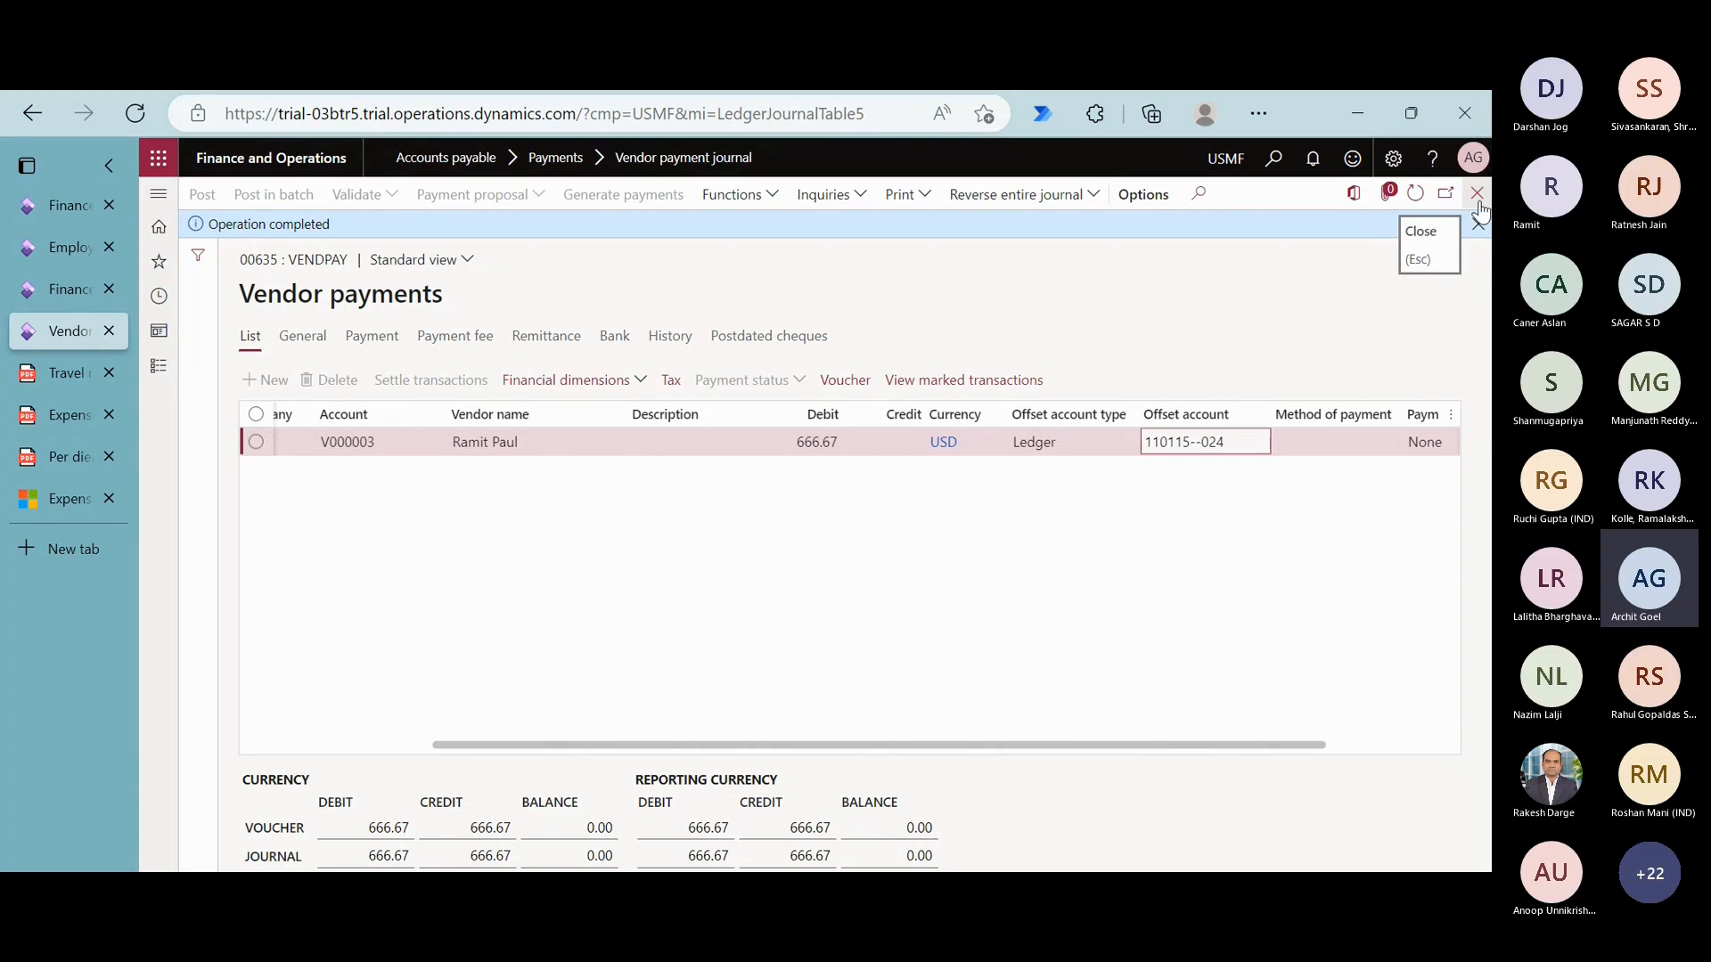
left_click(1477, 194)
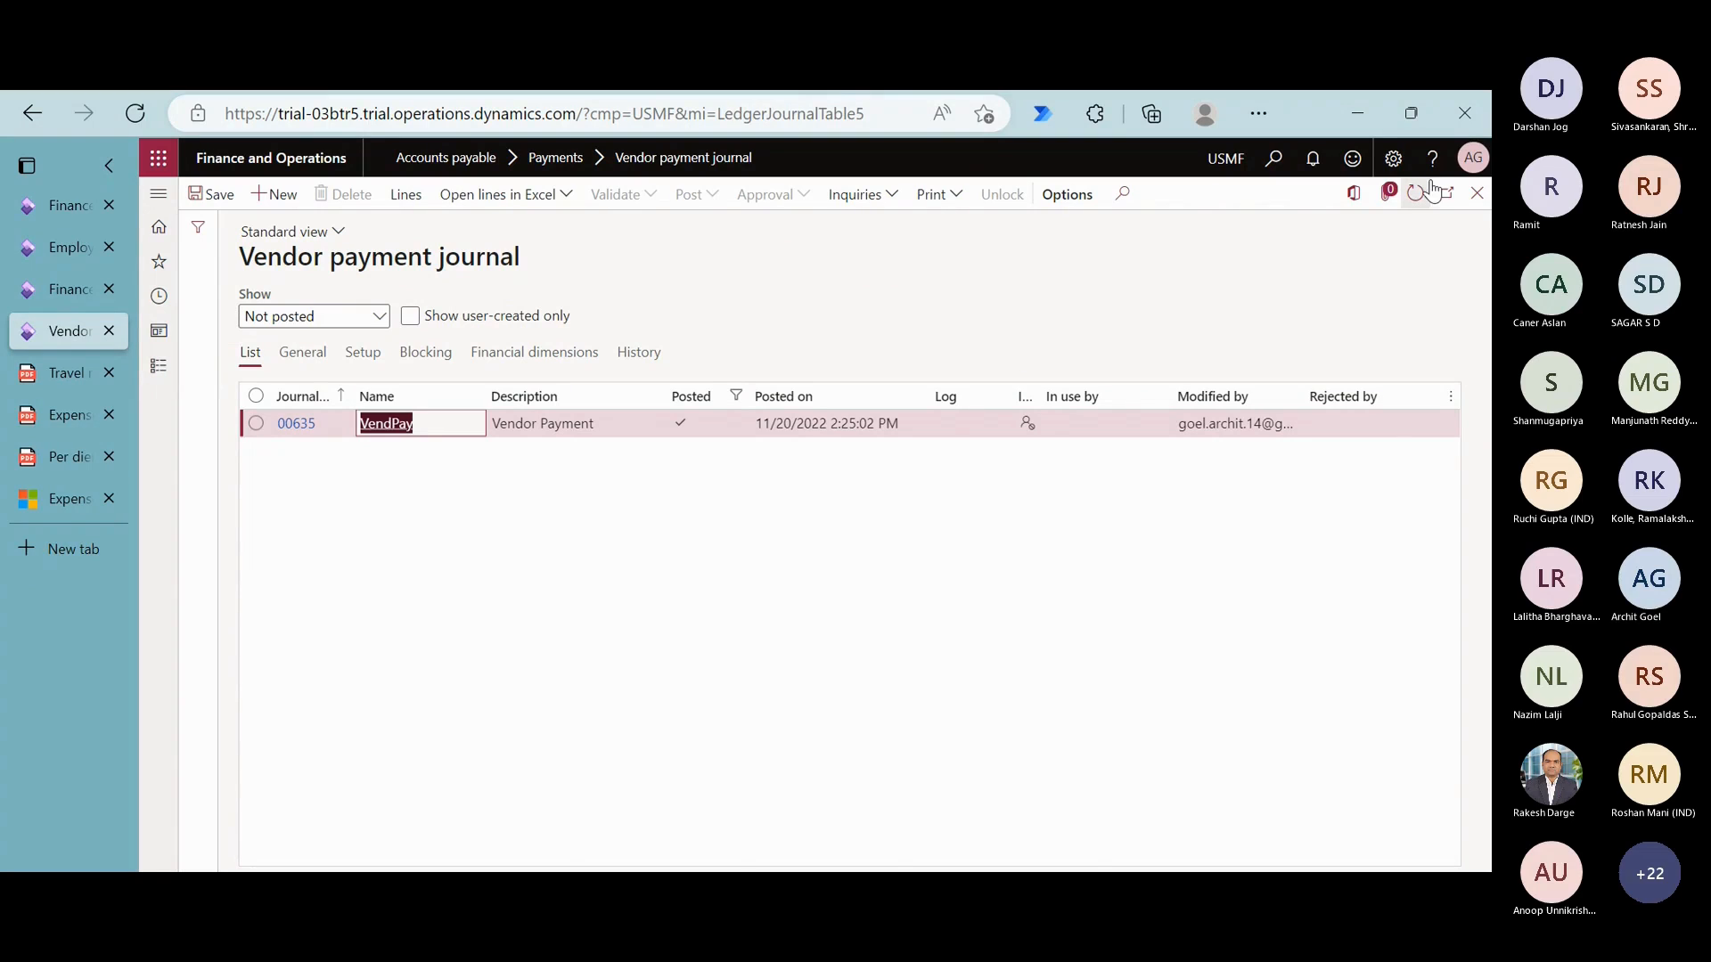
left_click(1476, 195)
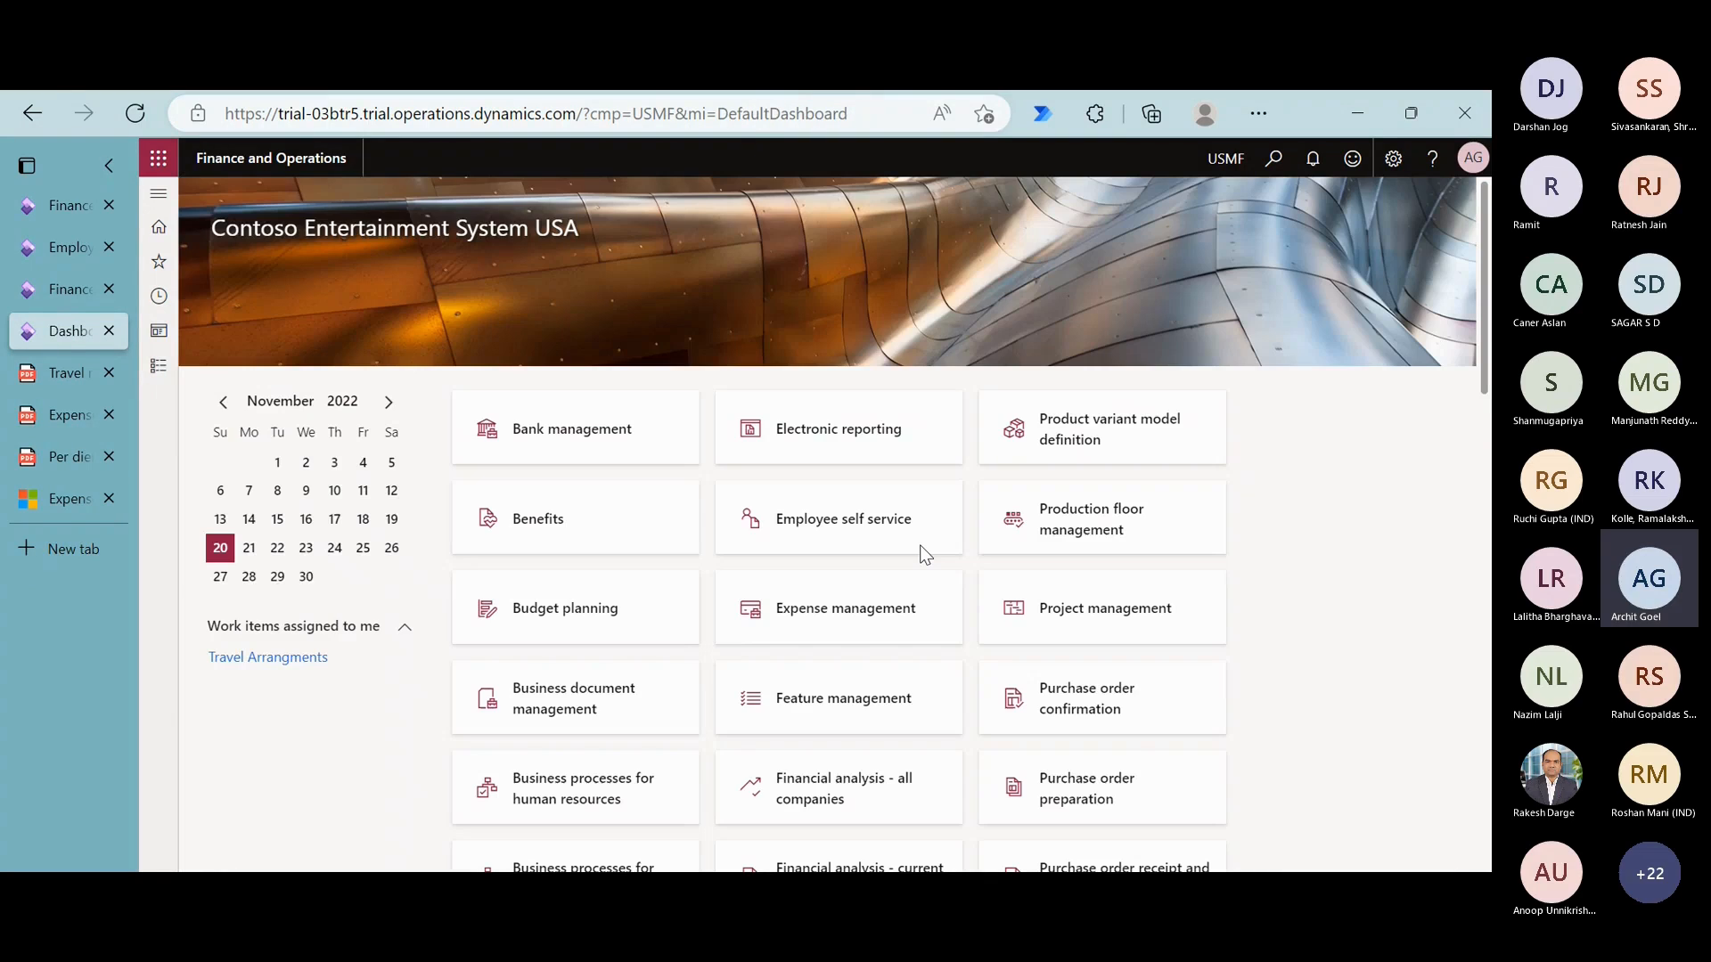
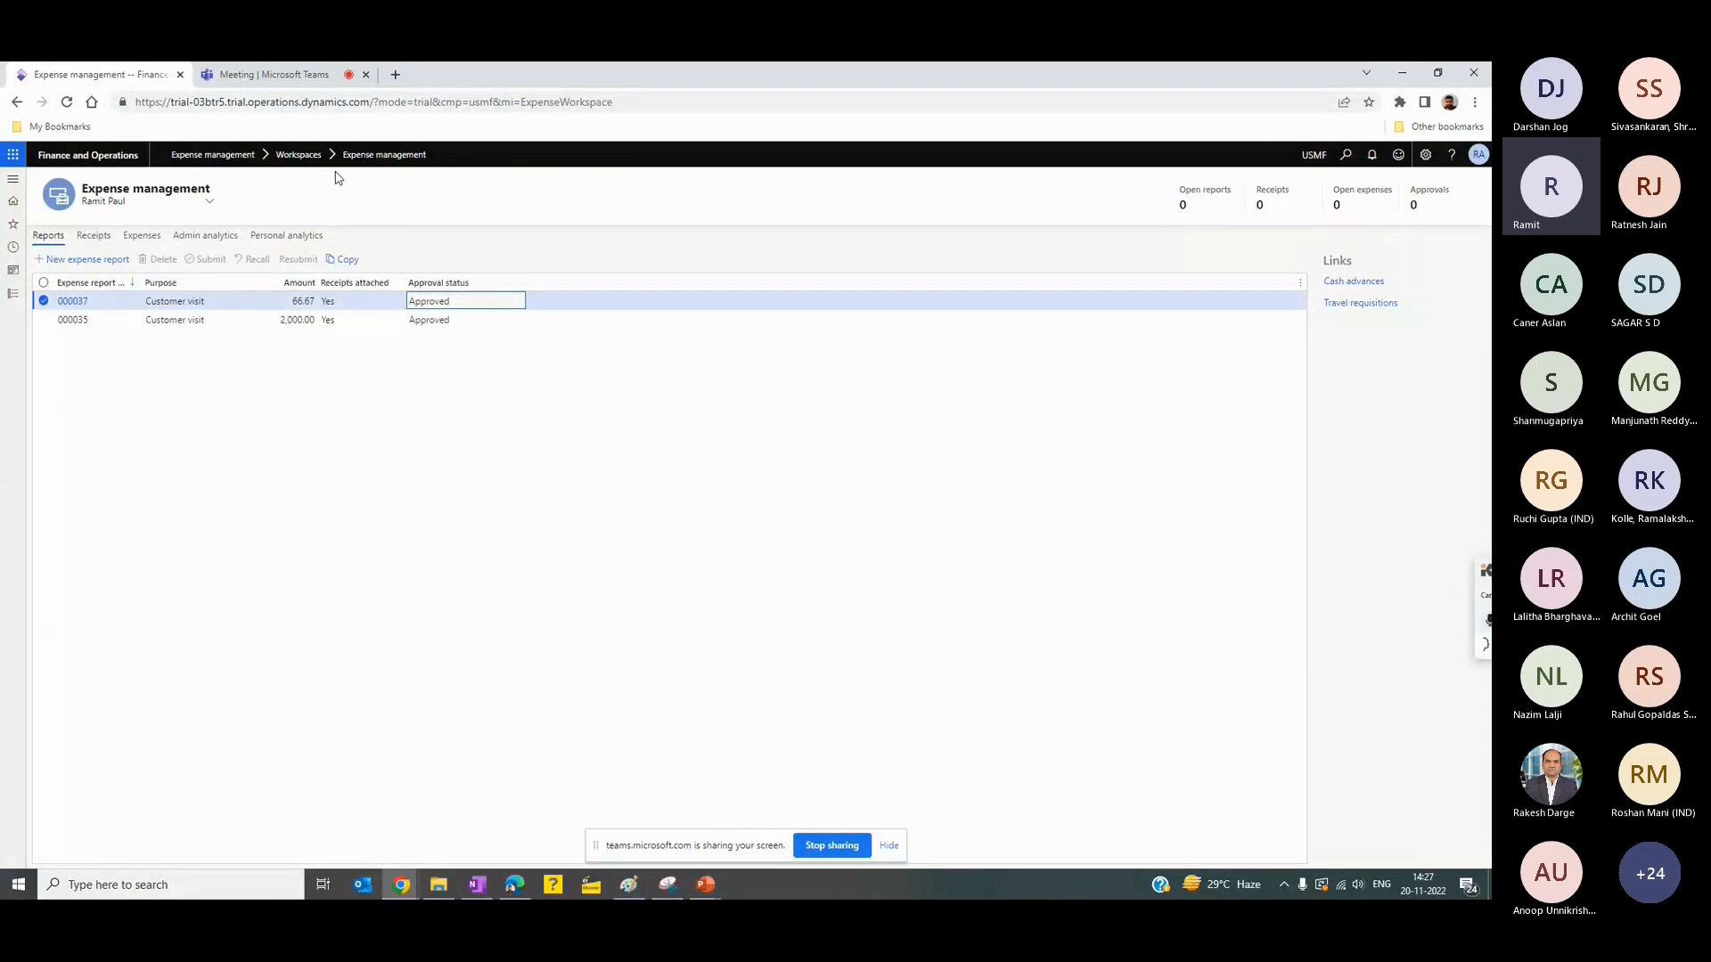
- Start a new expense report with purpose Customer visit and location Australia
left_click(14, 294)
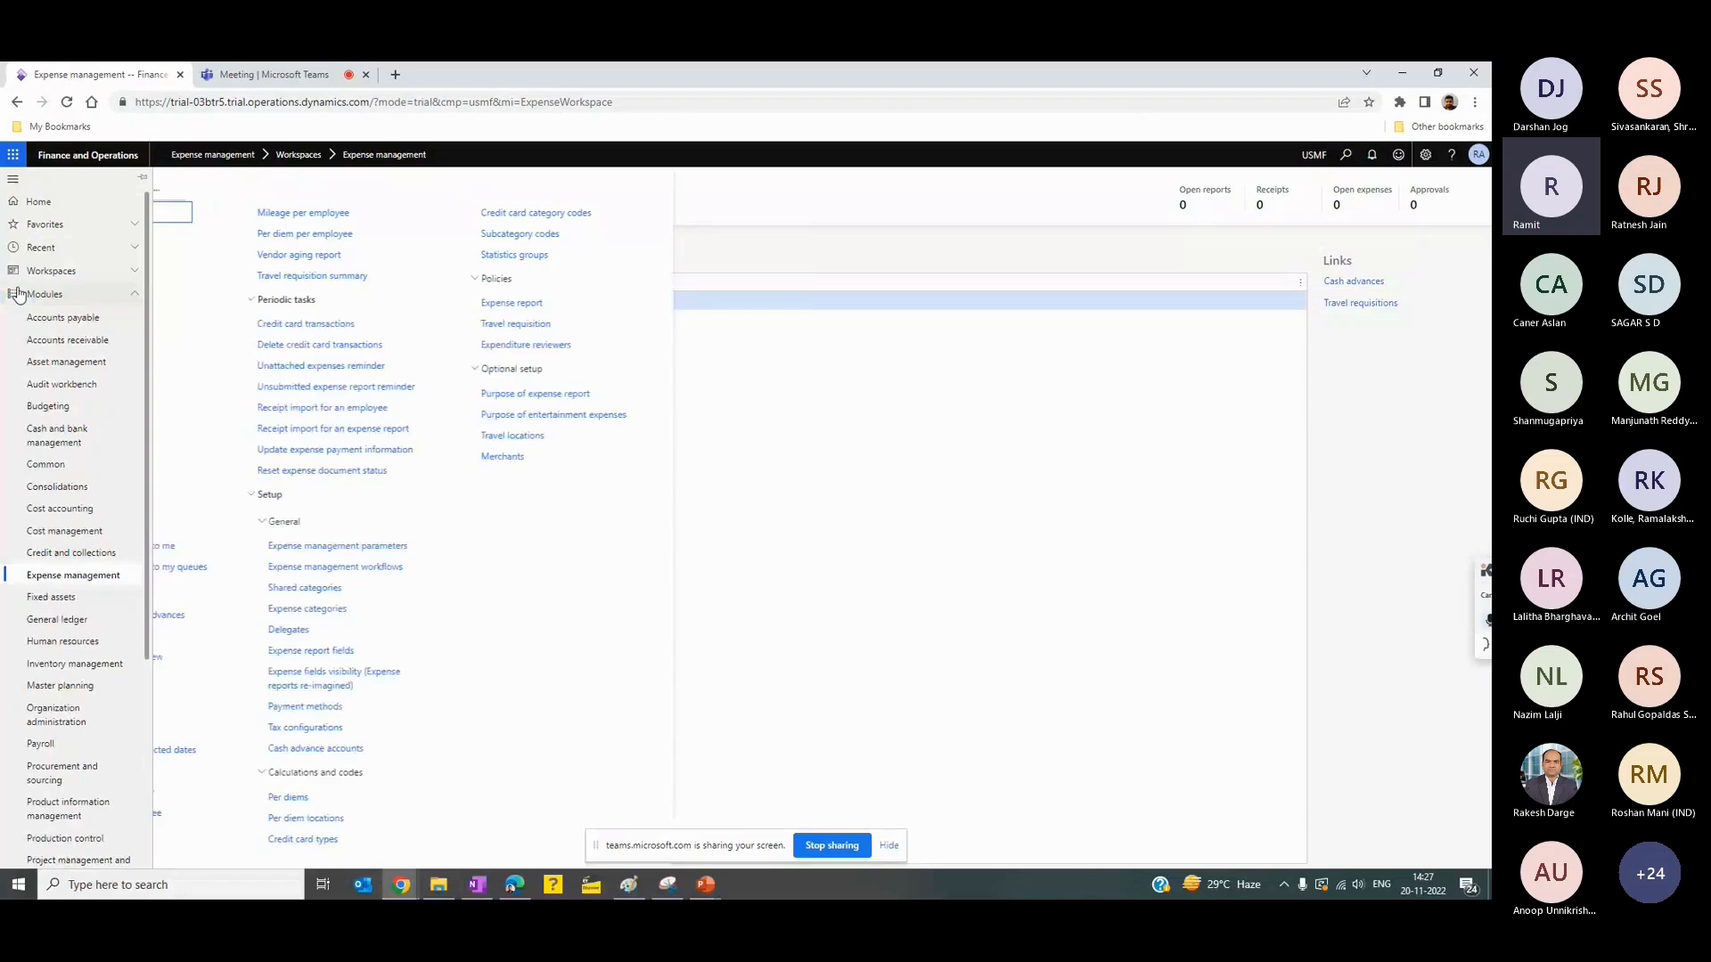
left_click(214, 338)
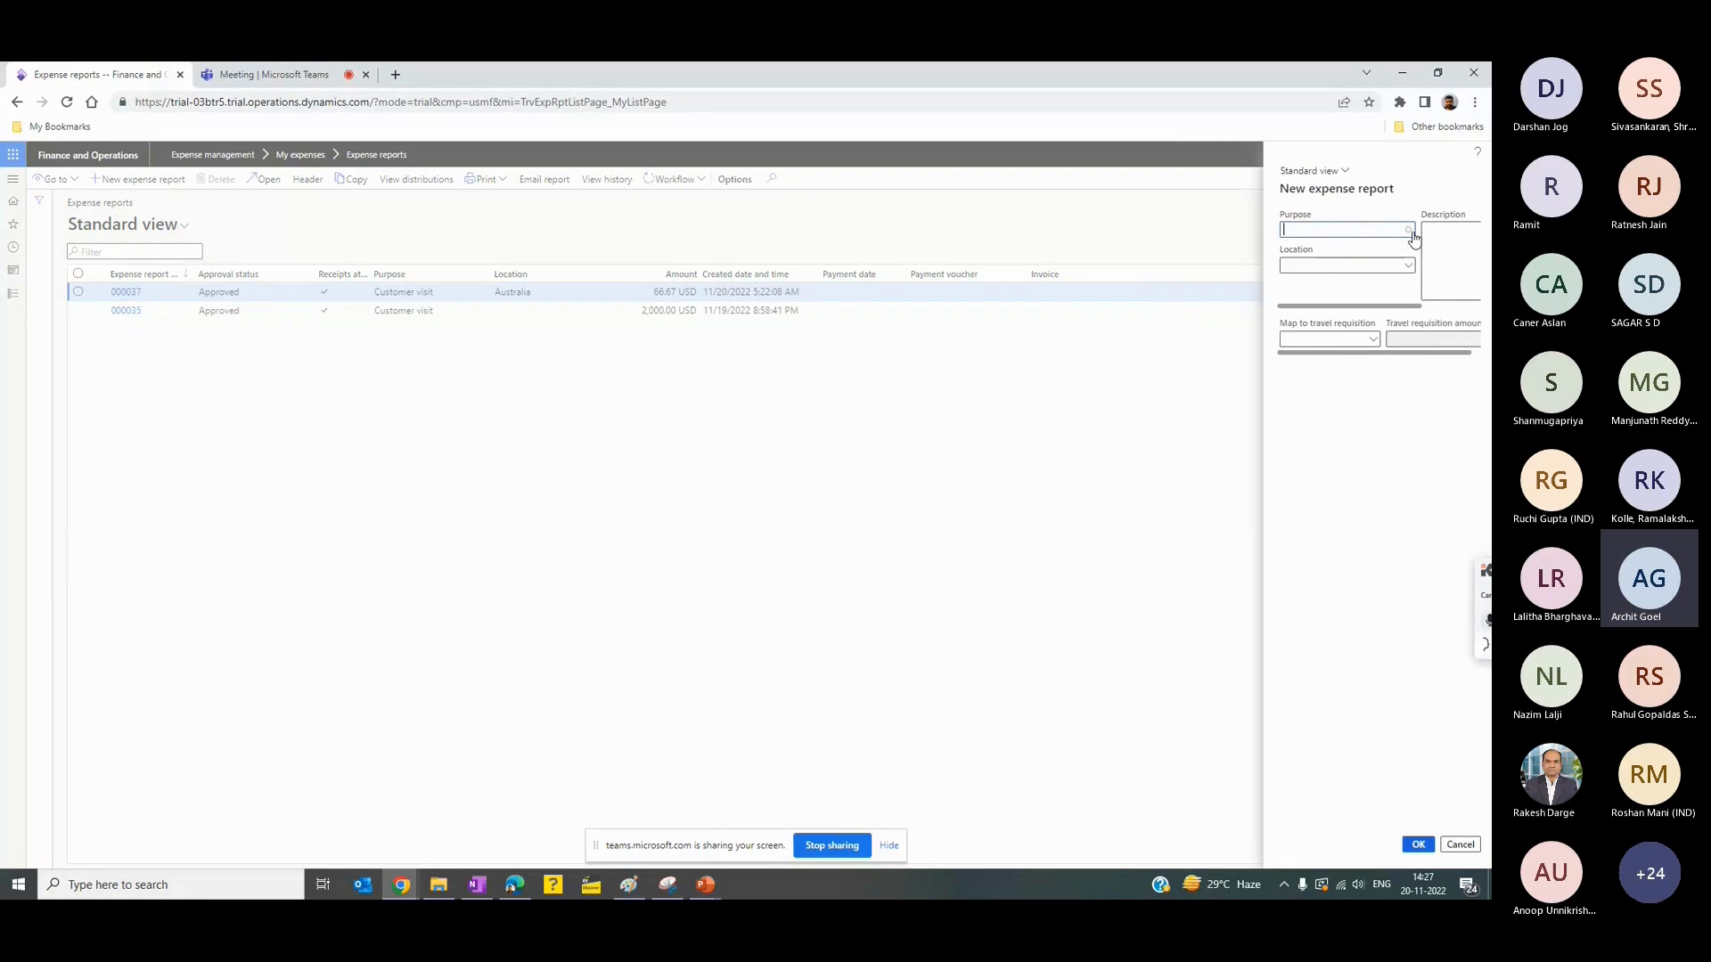
left_click(1410, 230)
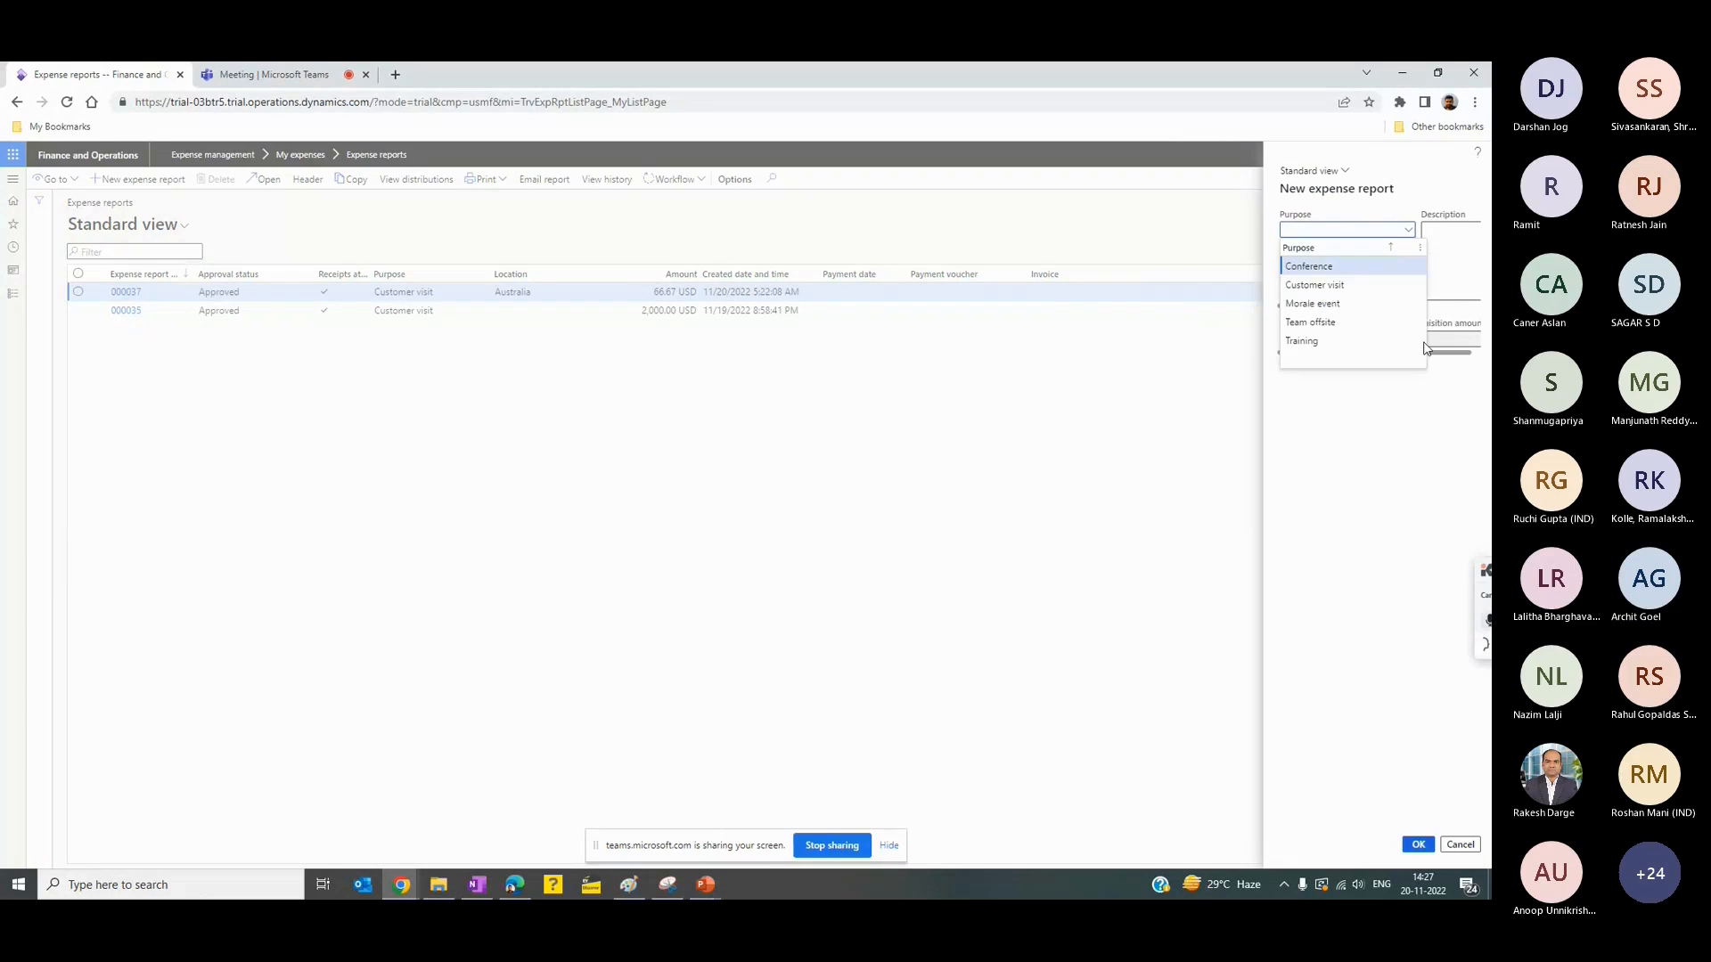
left_click(1346, 285)
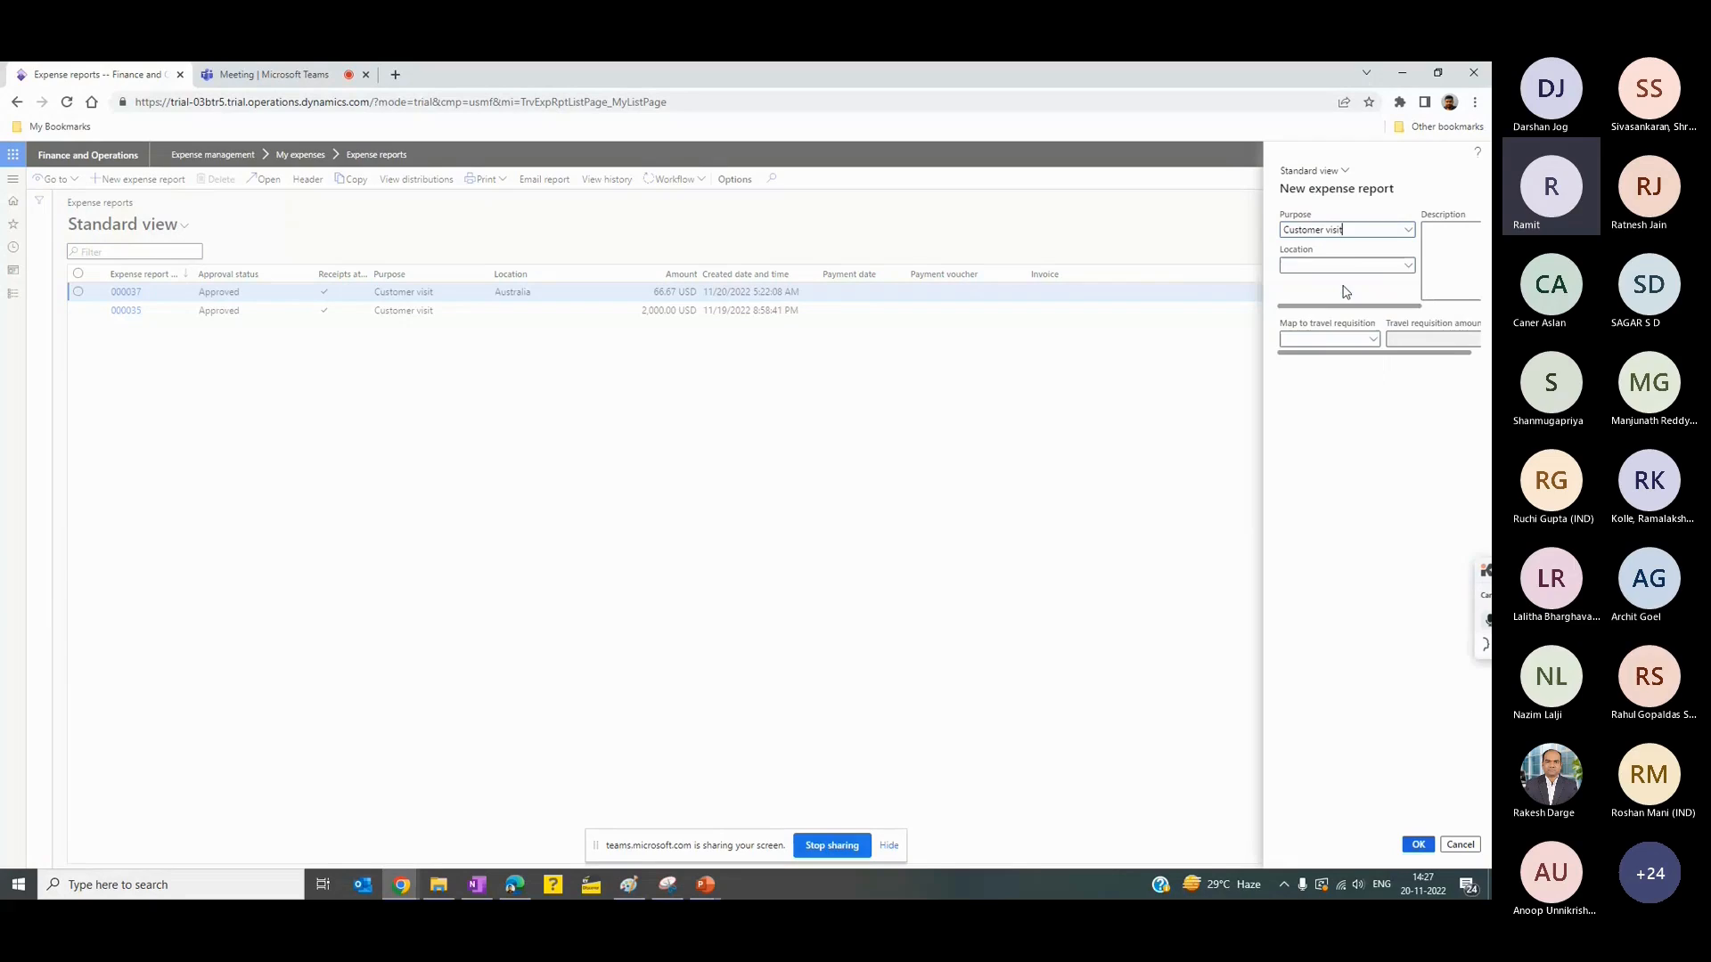
left_click(1408, 267)
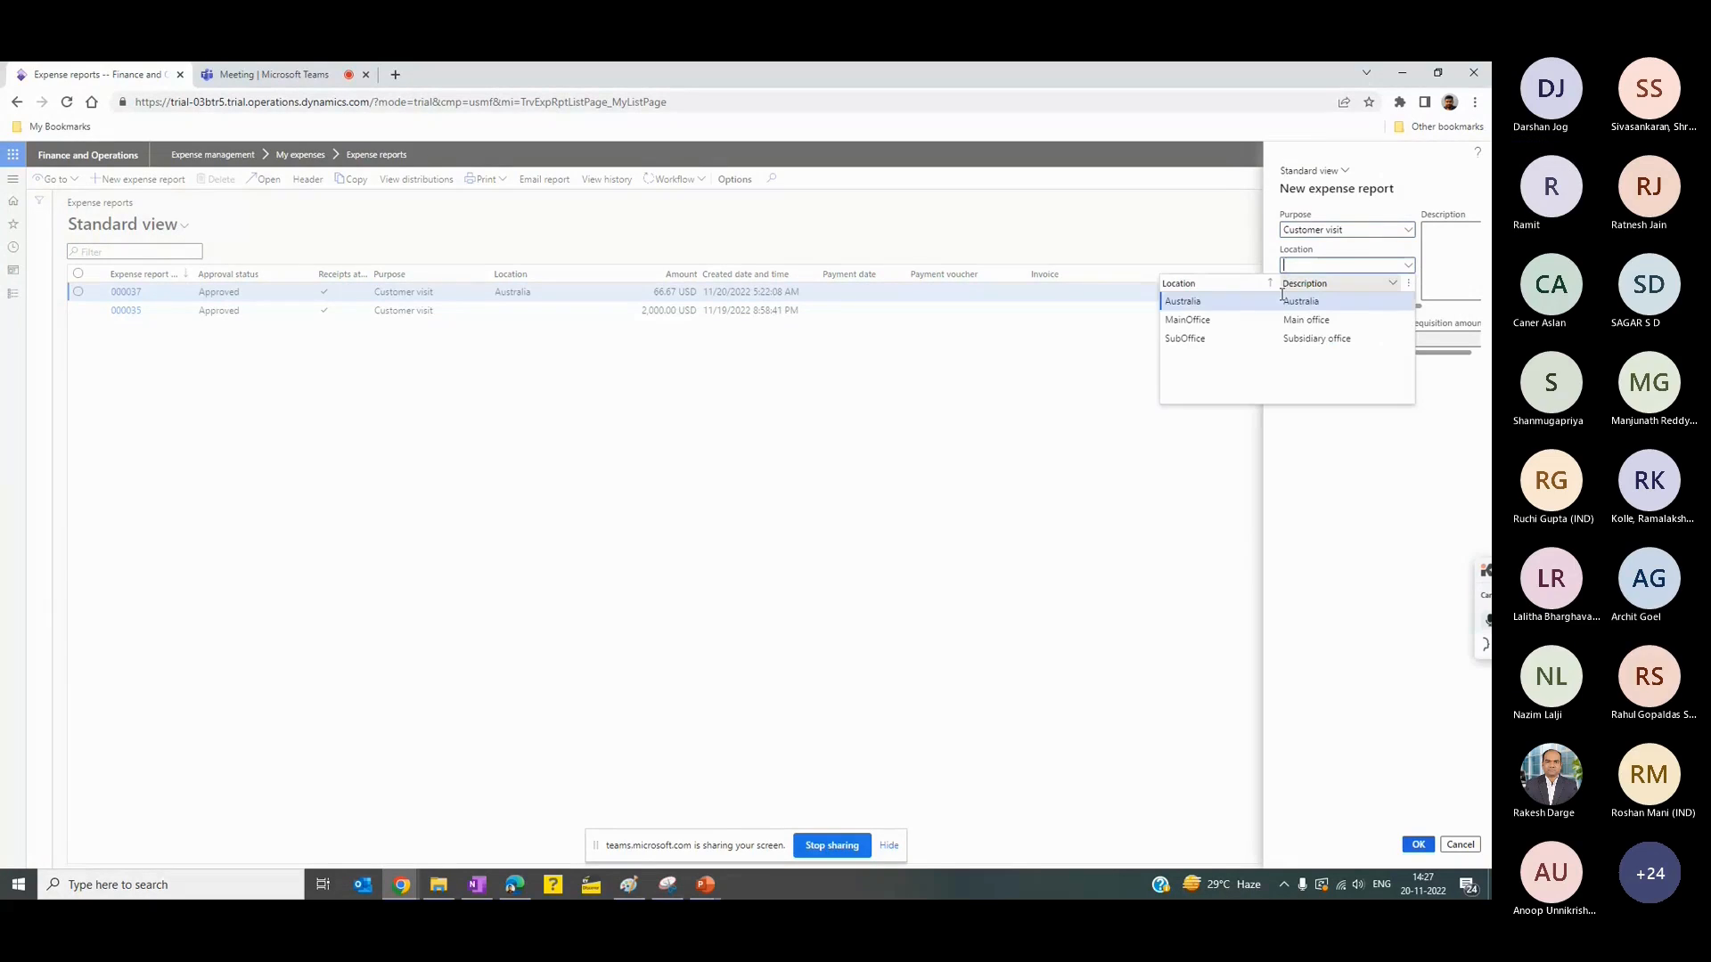
left_click(1232, 307)
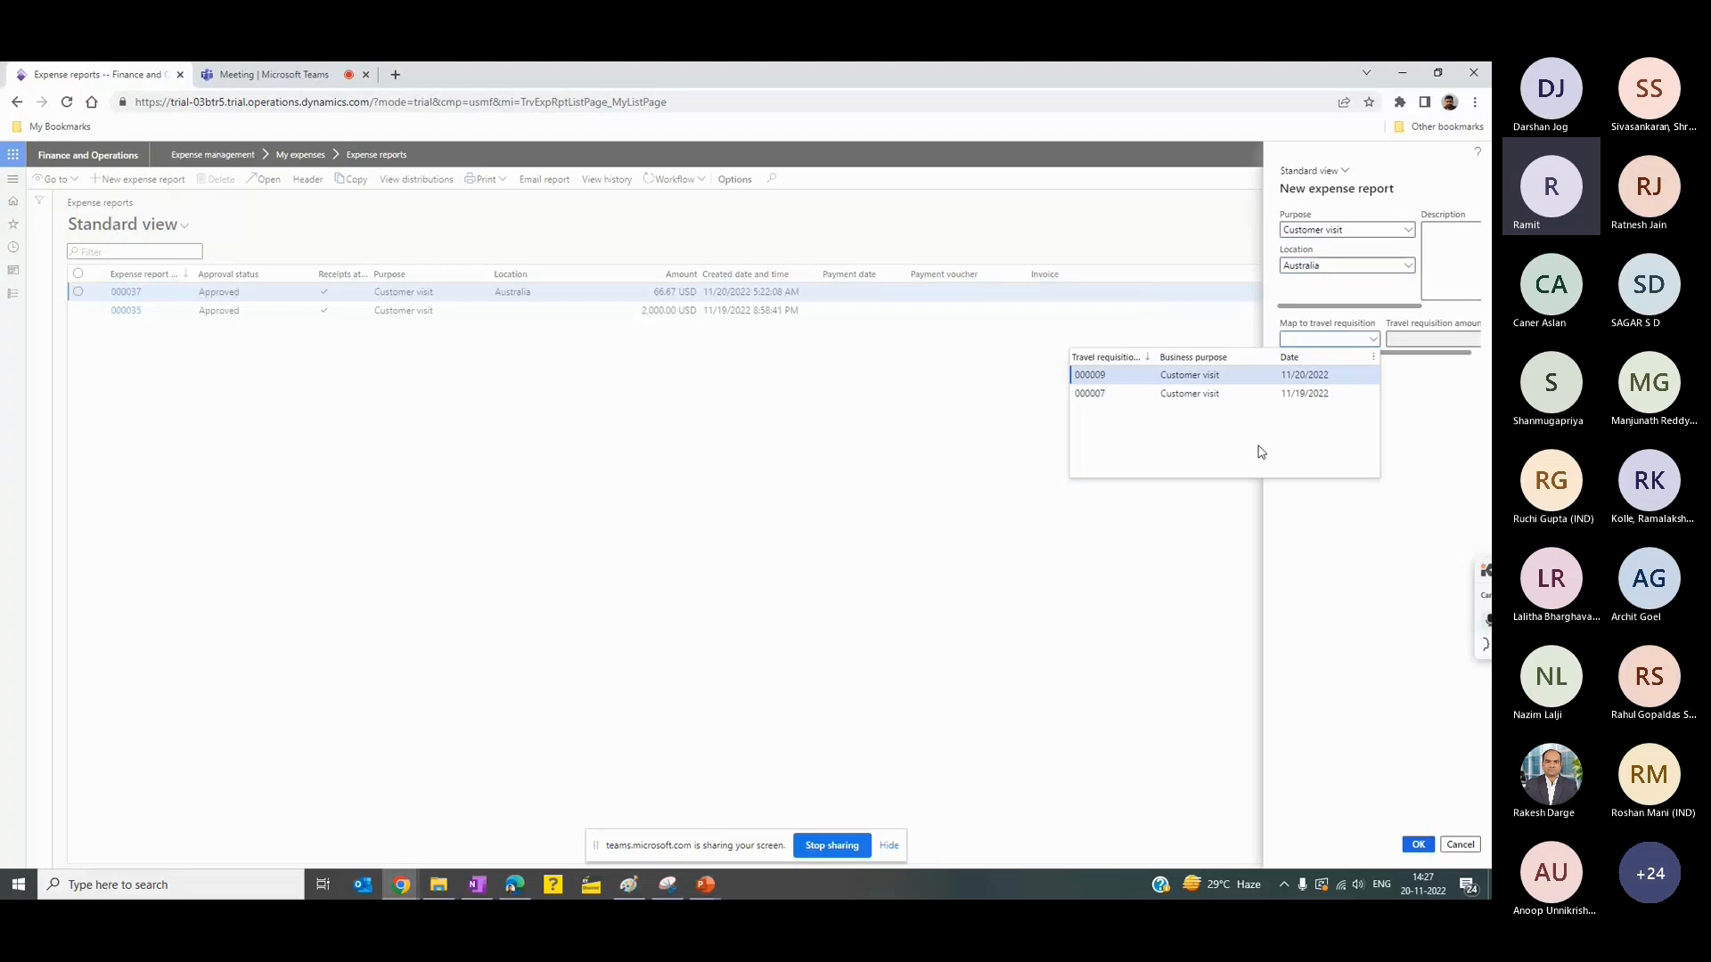
- Map the new expense report to travel requisition 000009, describe it as "Expense repoert" and create it
left_click(1136, 381)
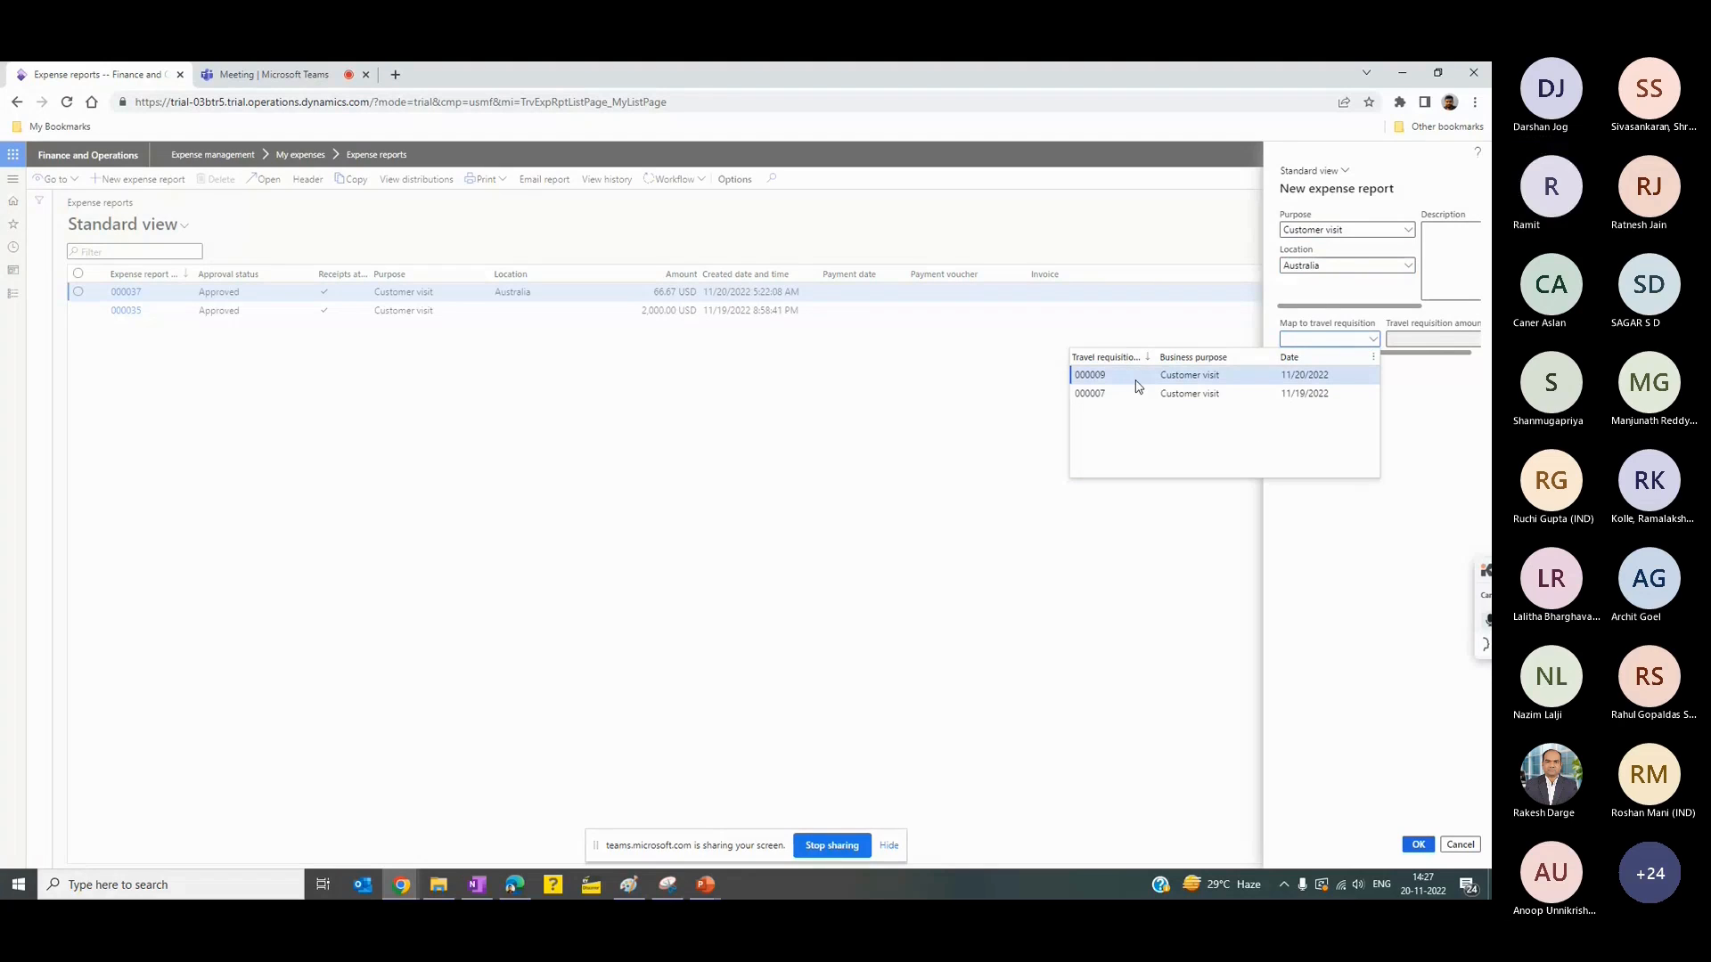
left_click(1440, 252)
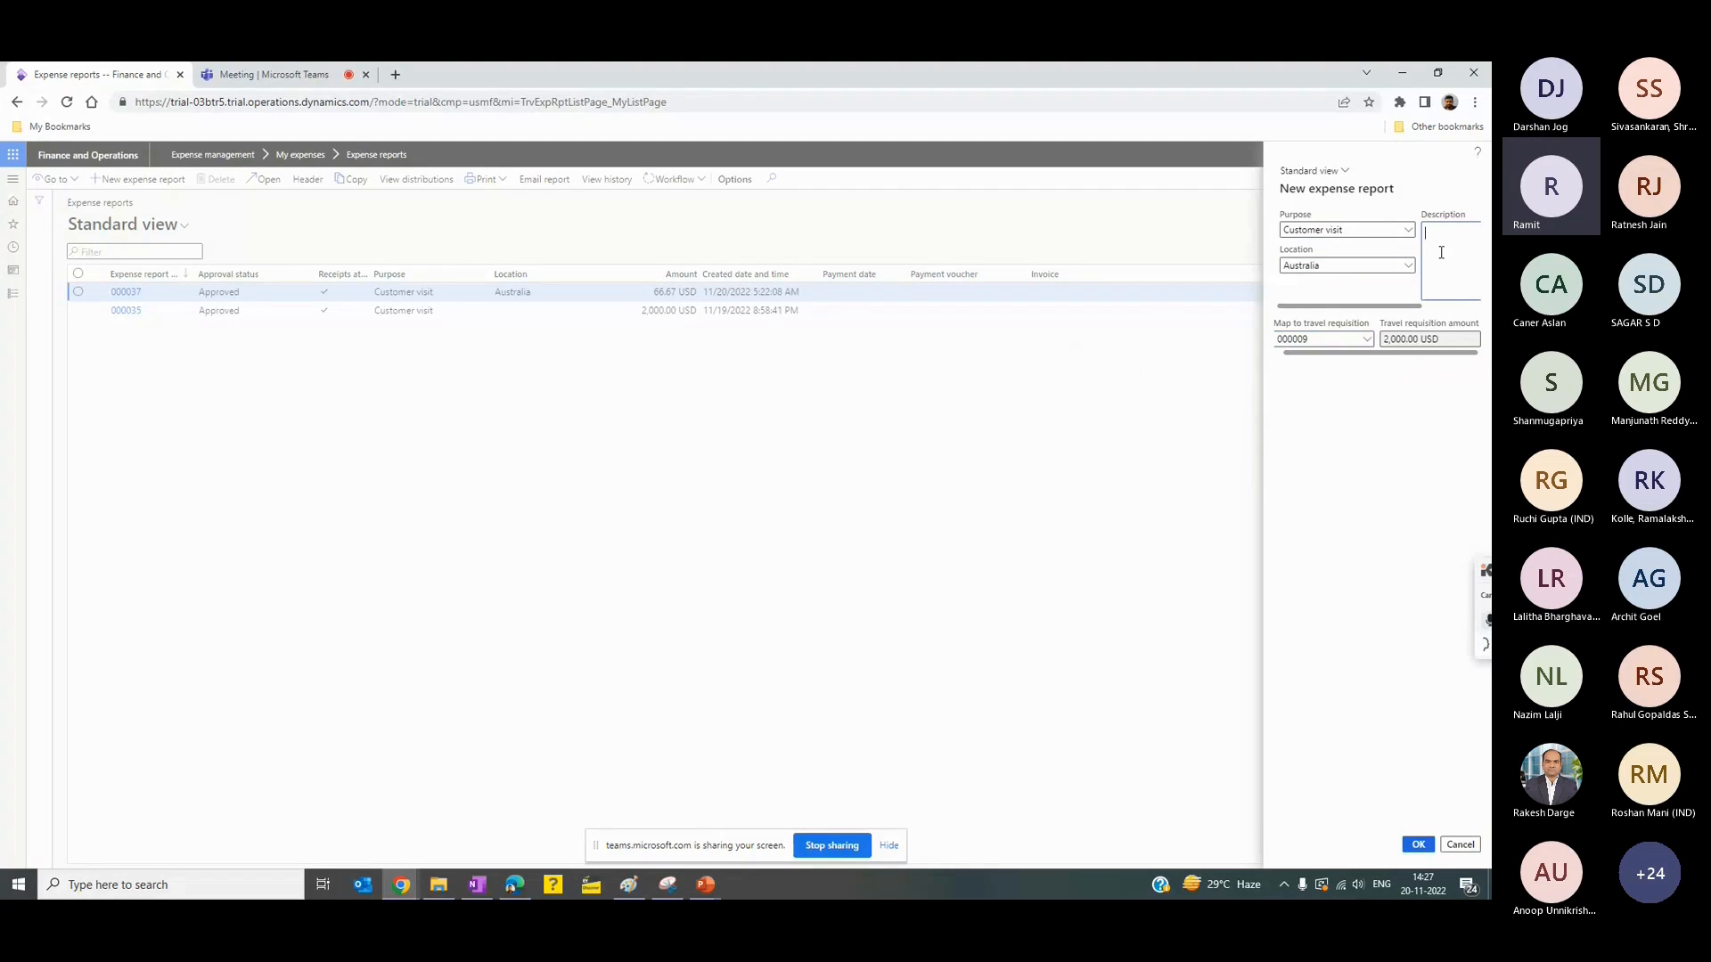
type("Ex")
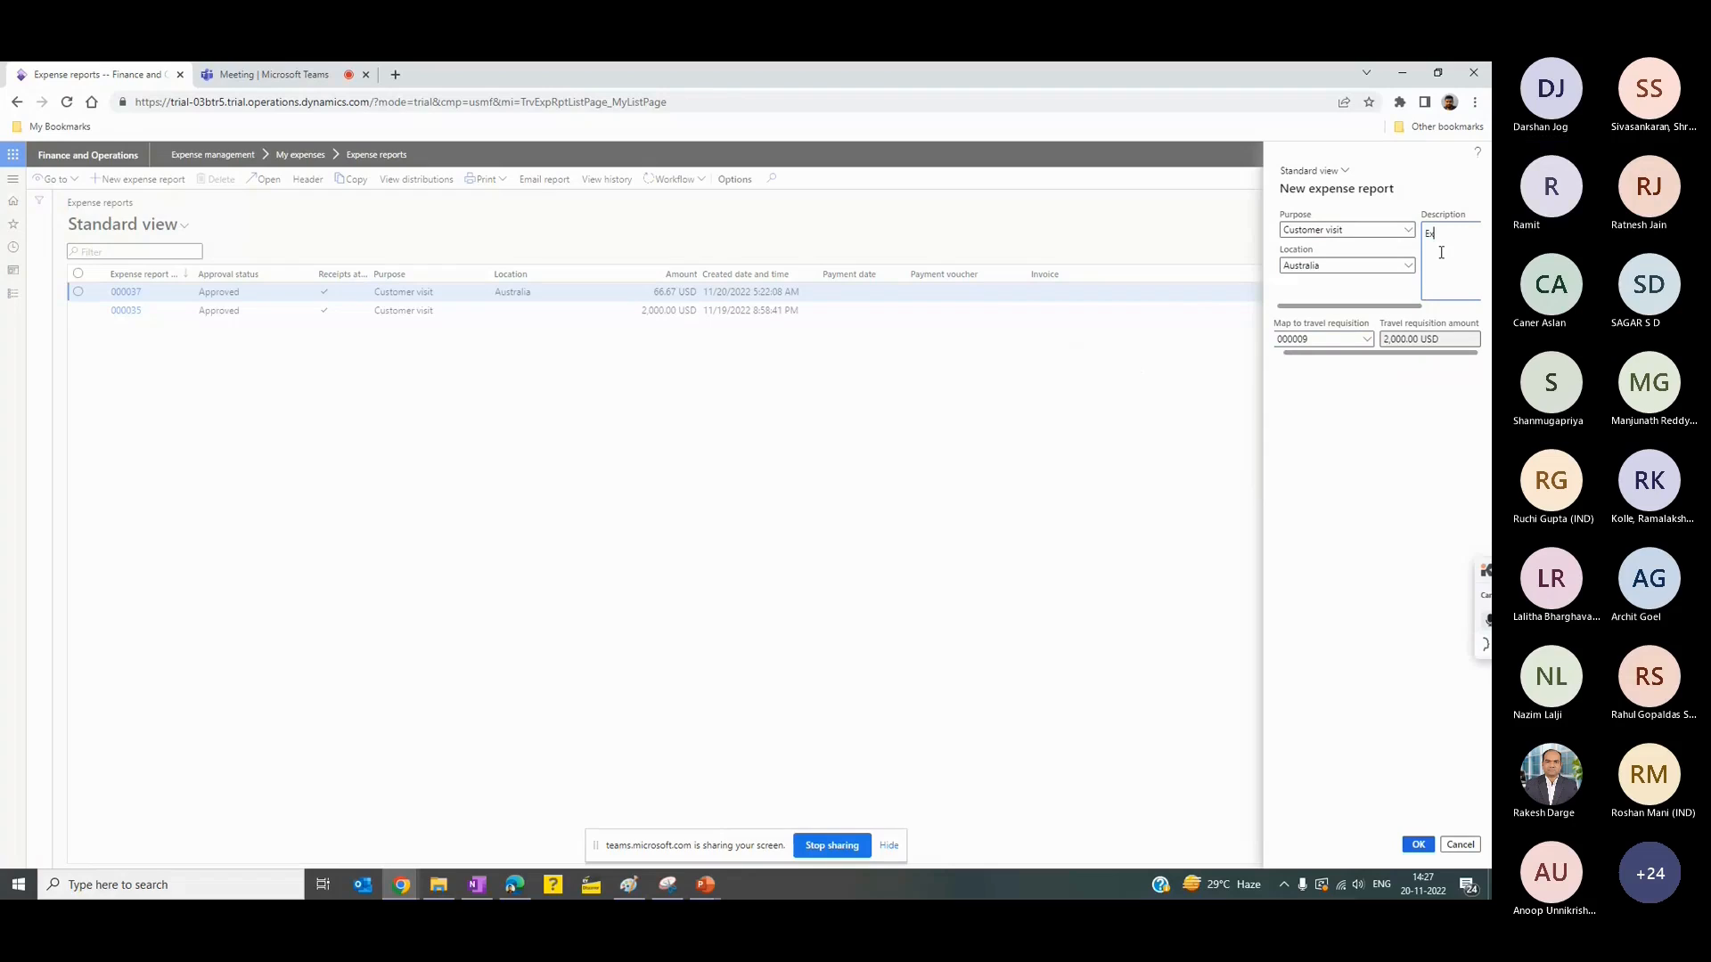
type("pesne repoert")
left_click(1420, 235)
right_click(1421, 235)
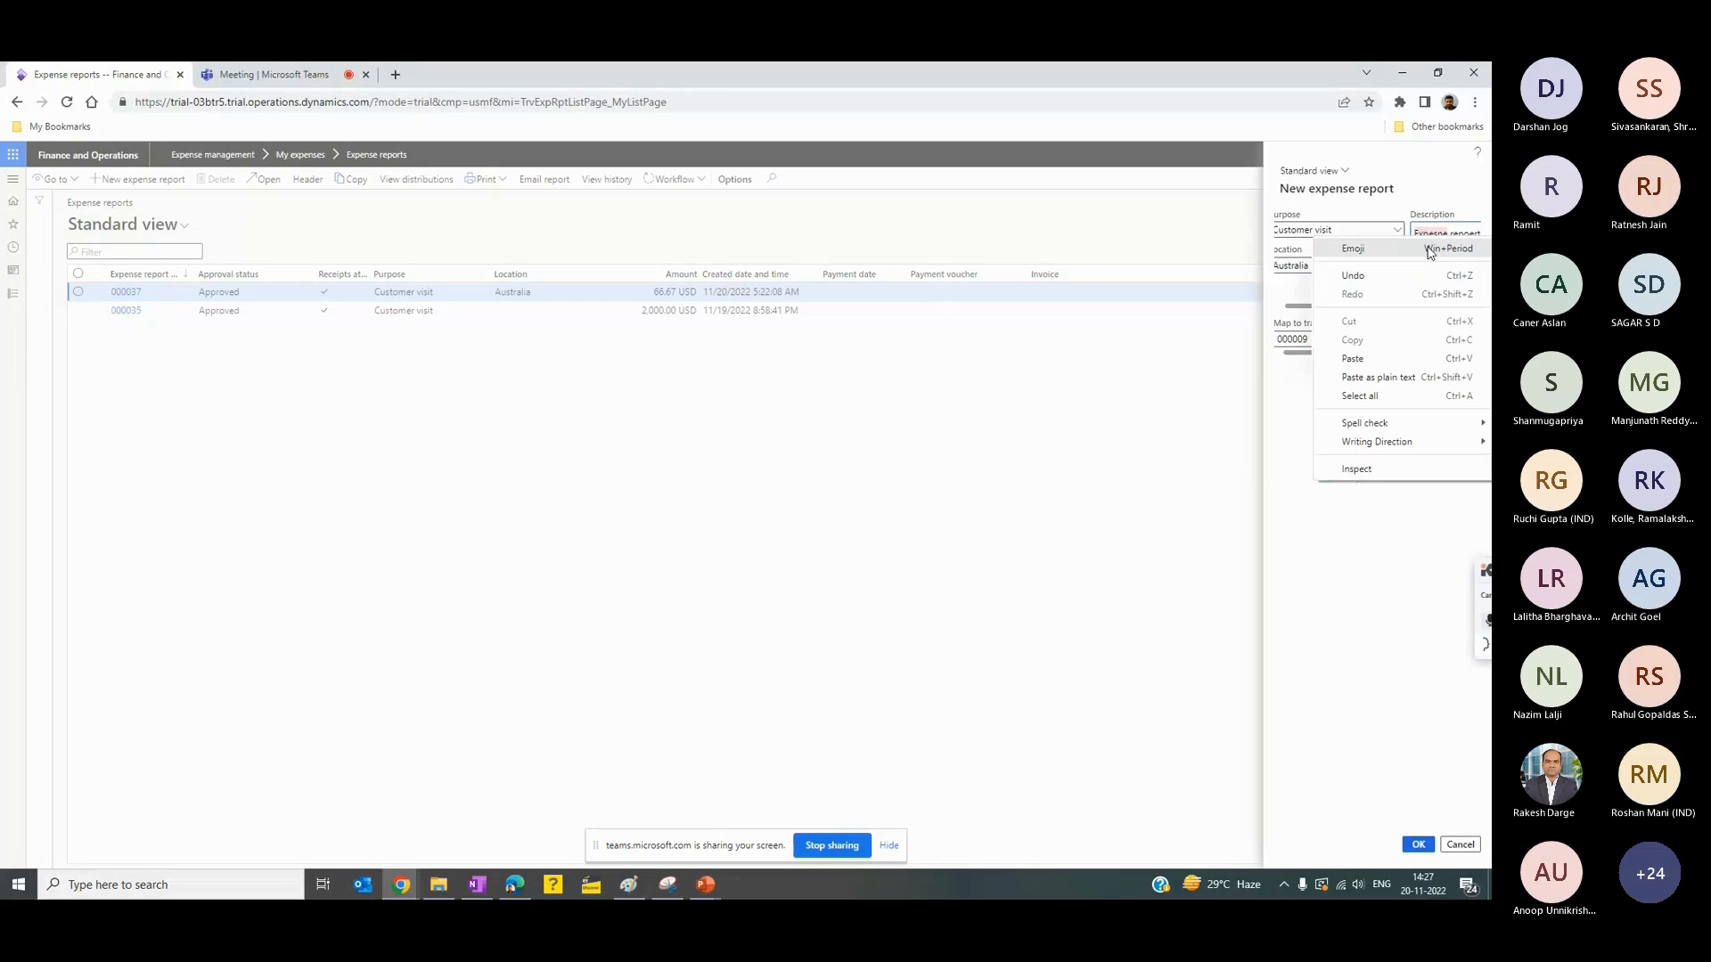
left_click(1431, 236)
left_click(1399, 261)
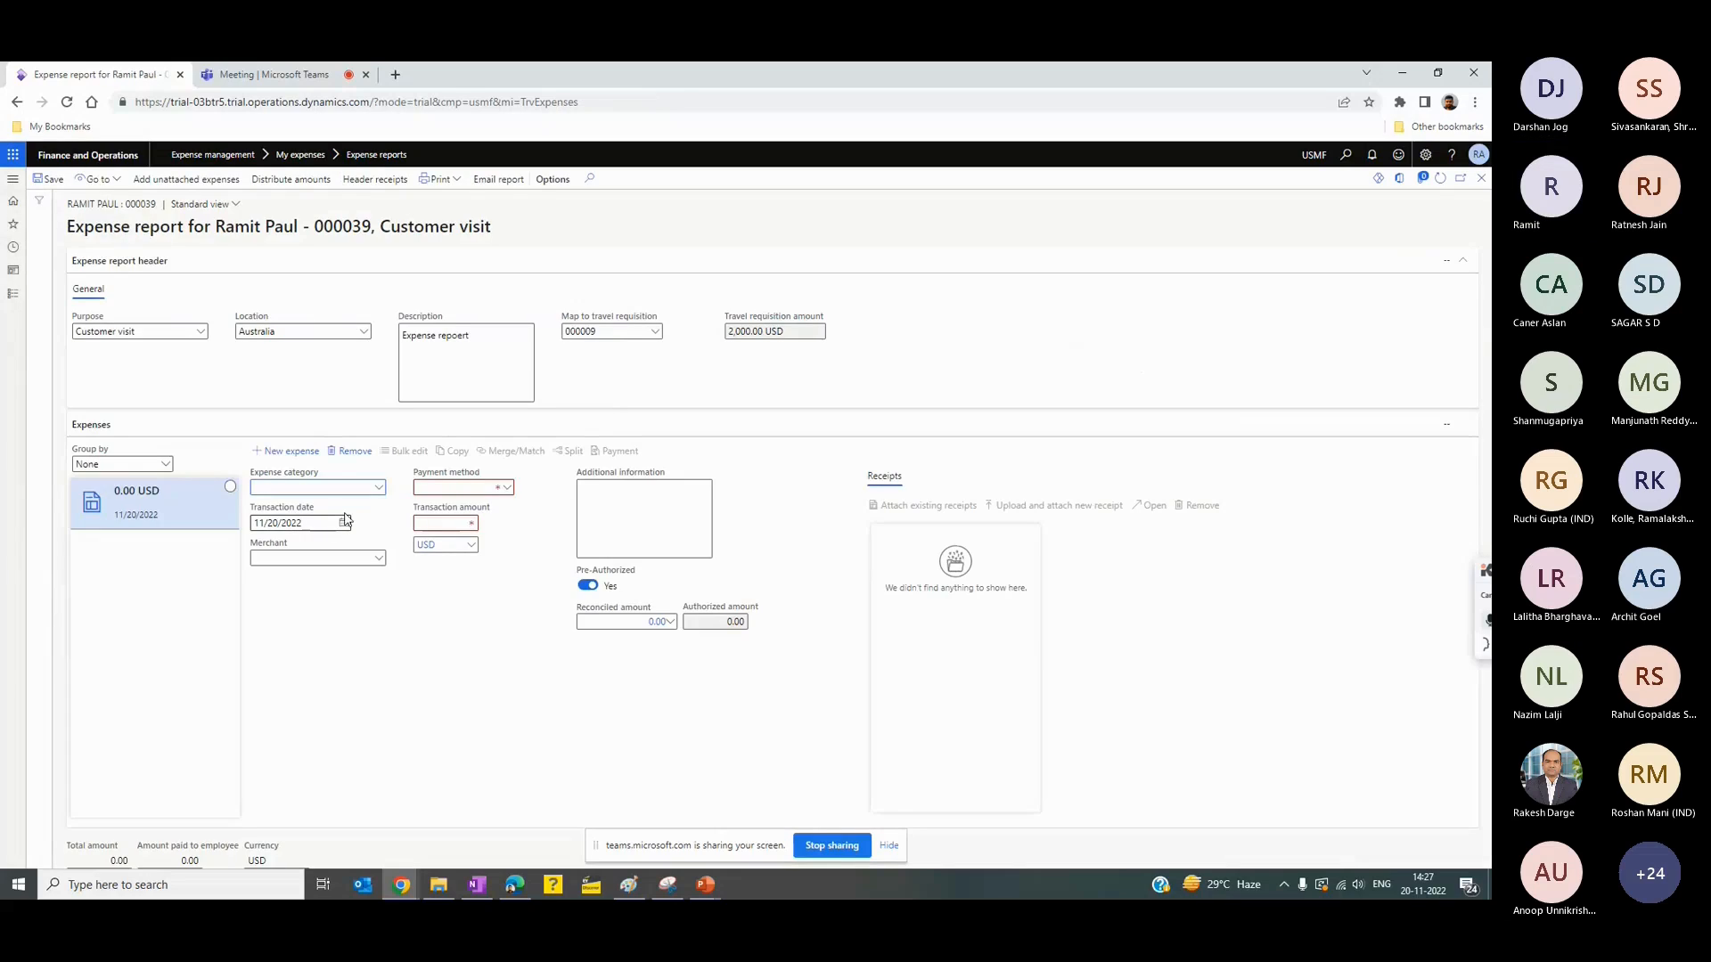
- Try to save a Car Rental expense with a transaction amount of 500.00 USD on the new report
left_click(10, 298)
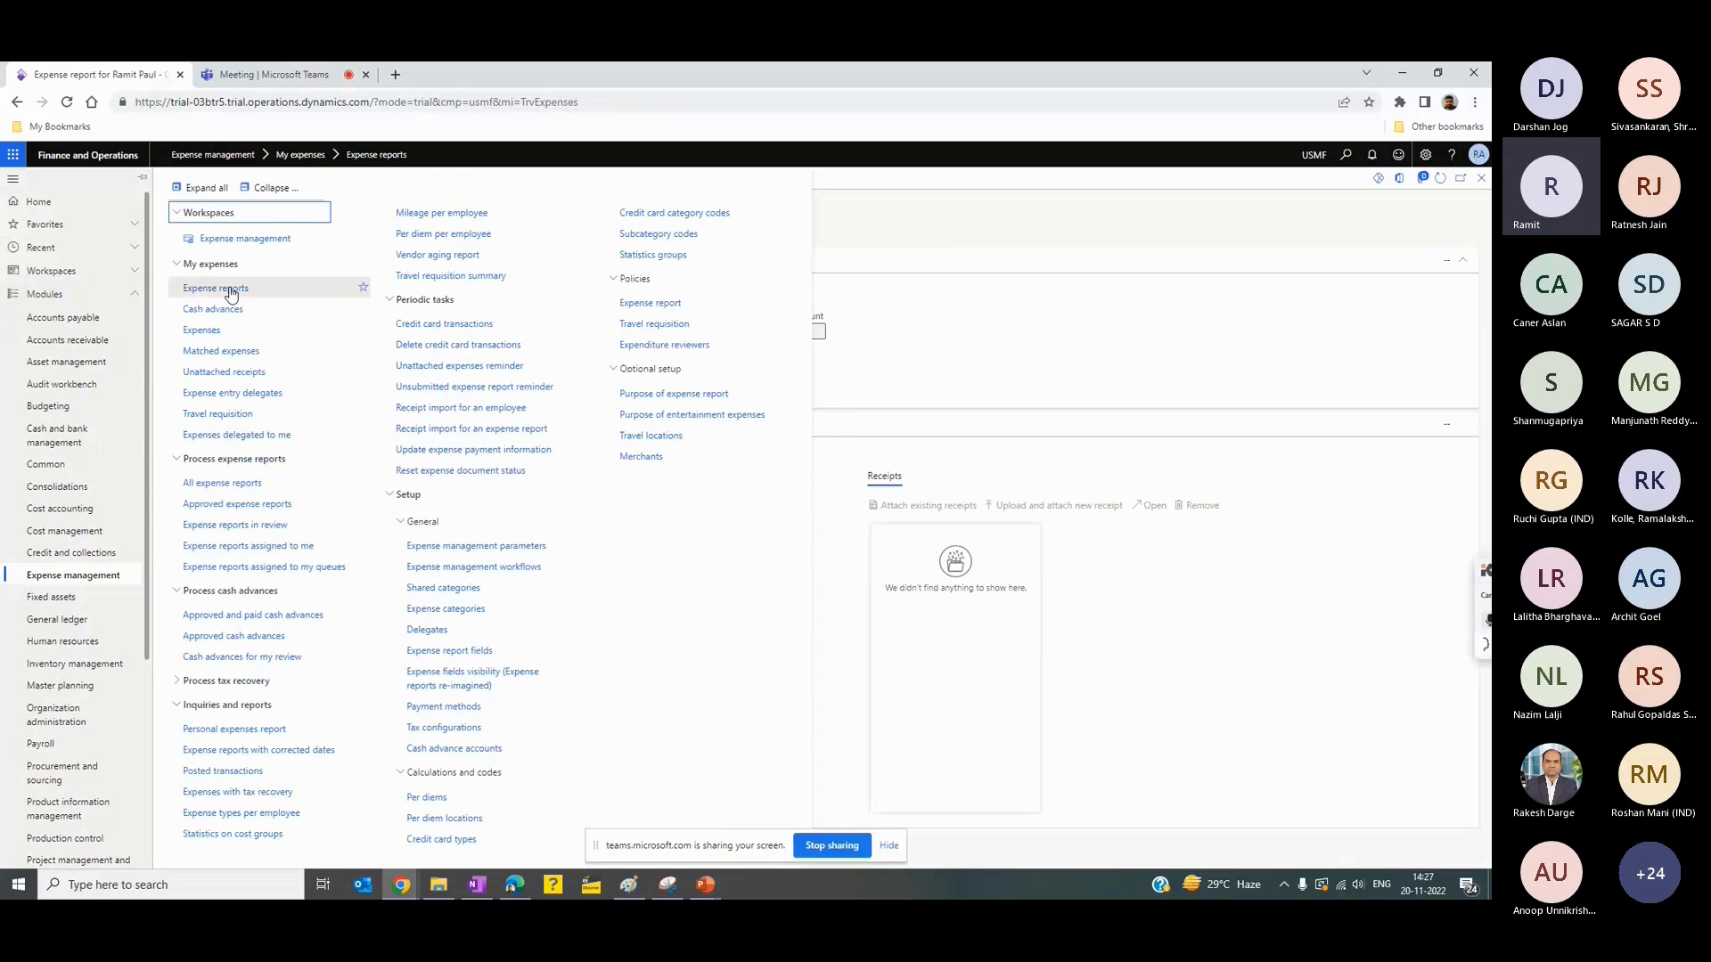
left_click(230, 290)
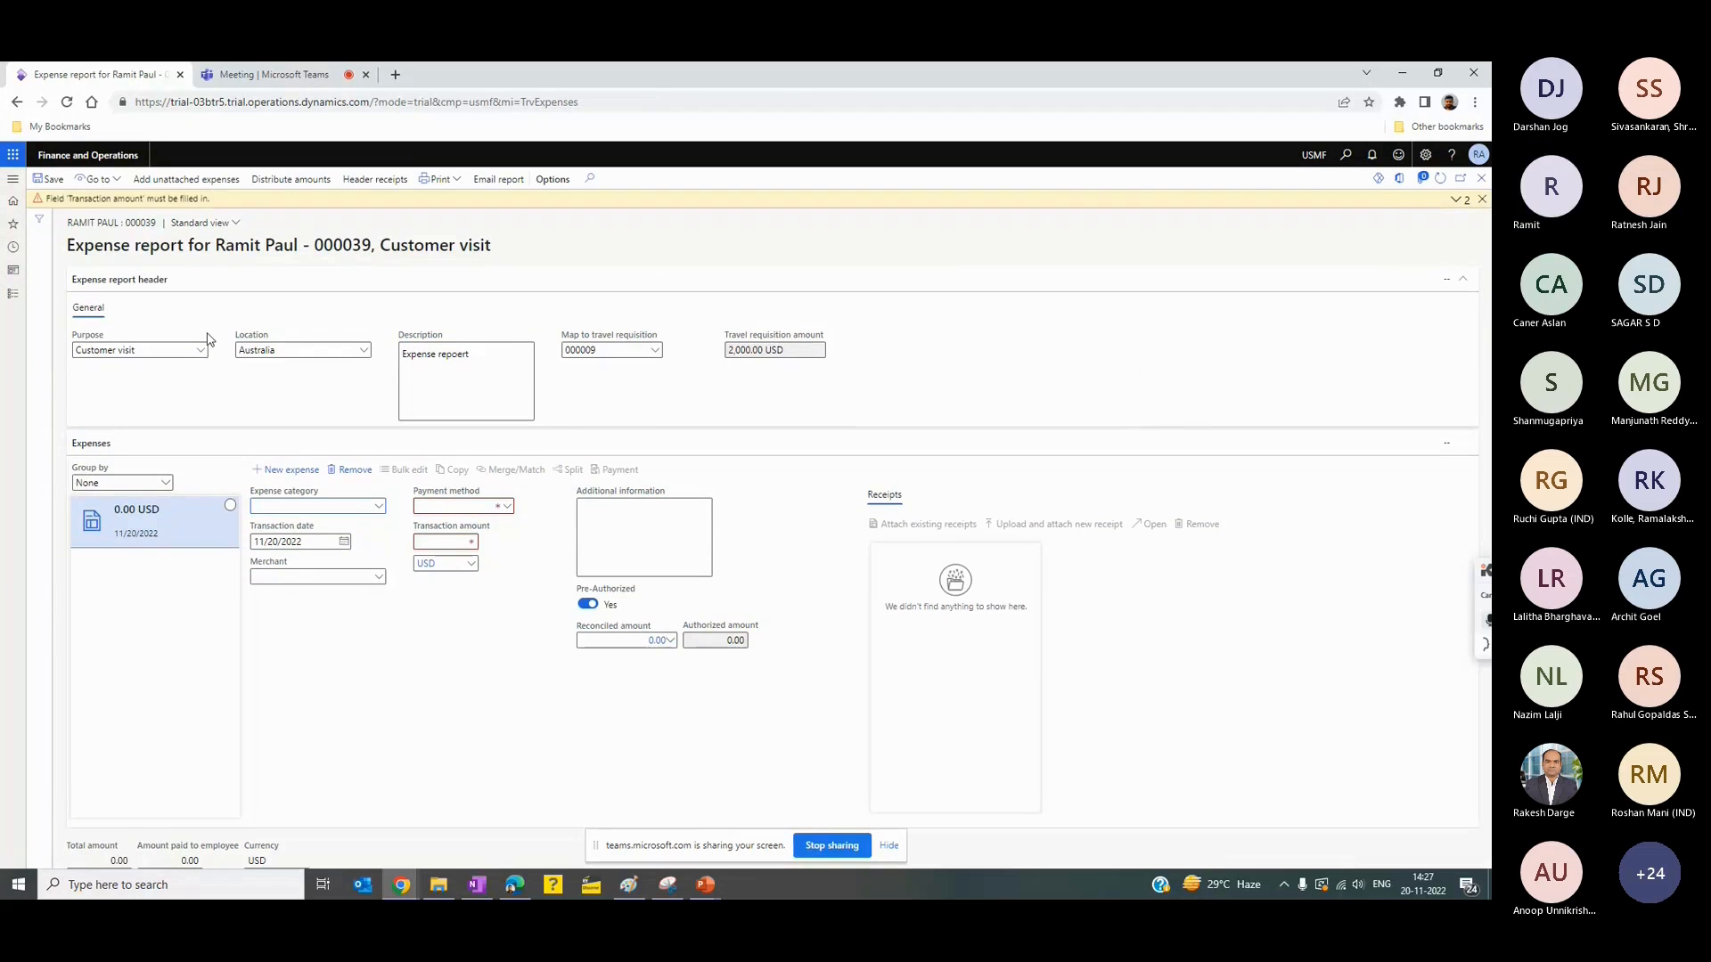
left_click(506, 515)
left_click(358, 508)
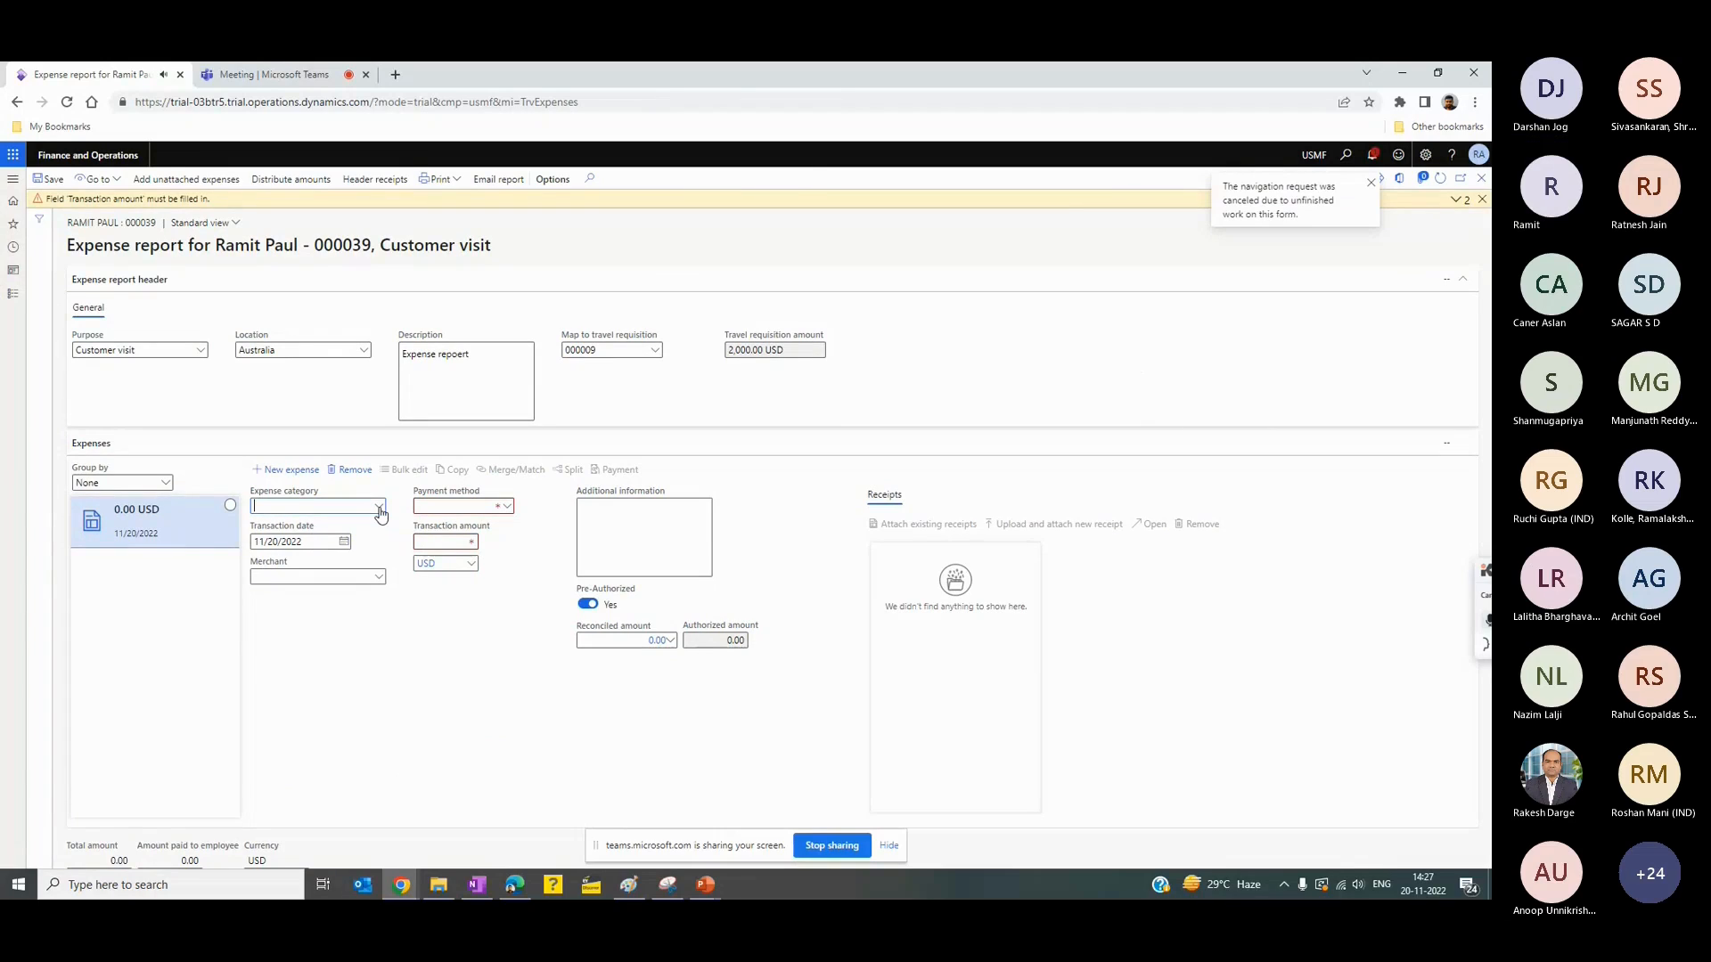
left_click(380, 509)
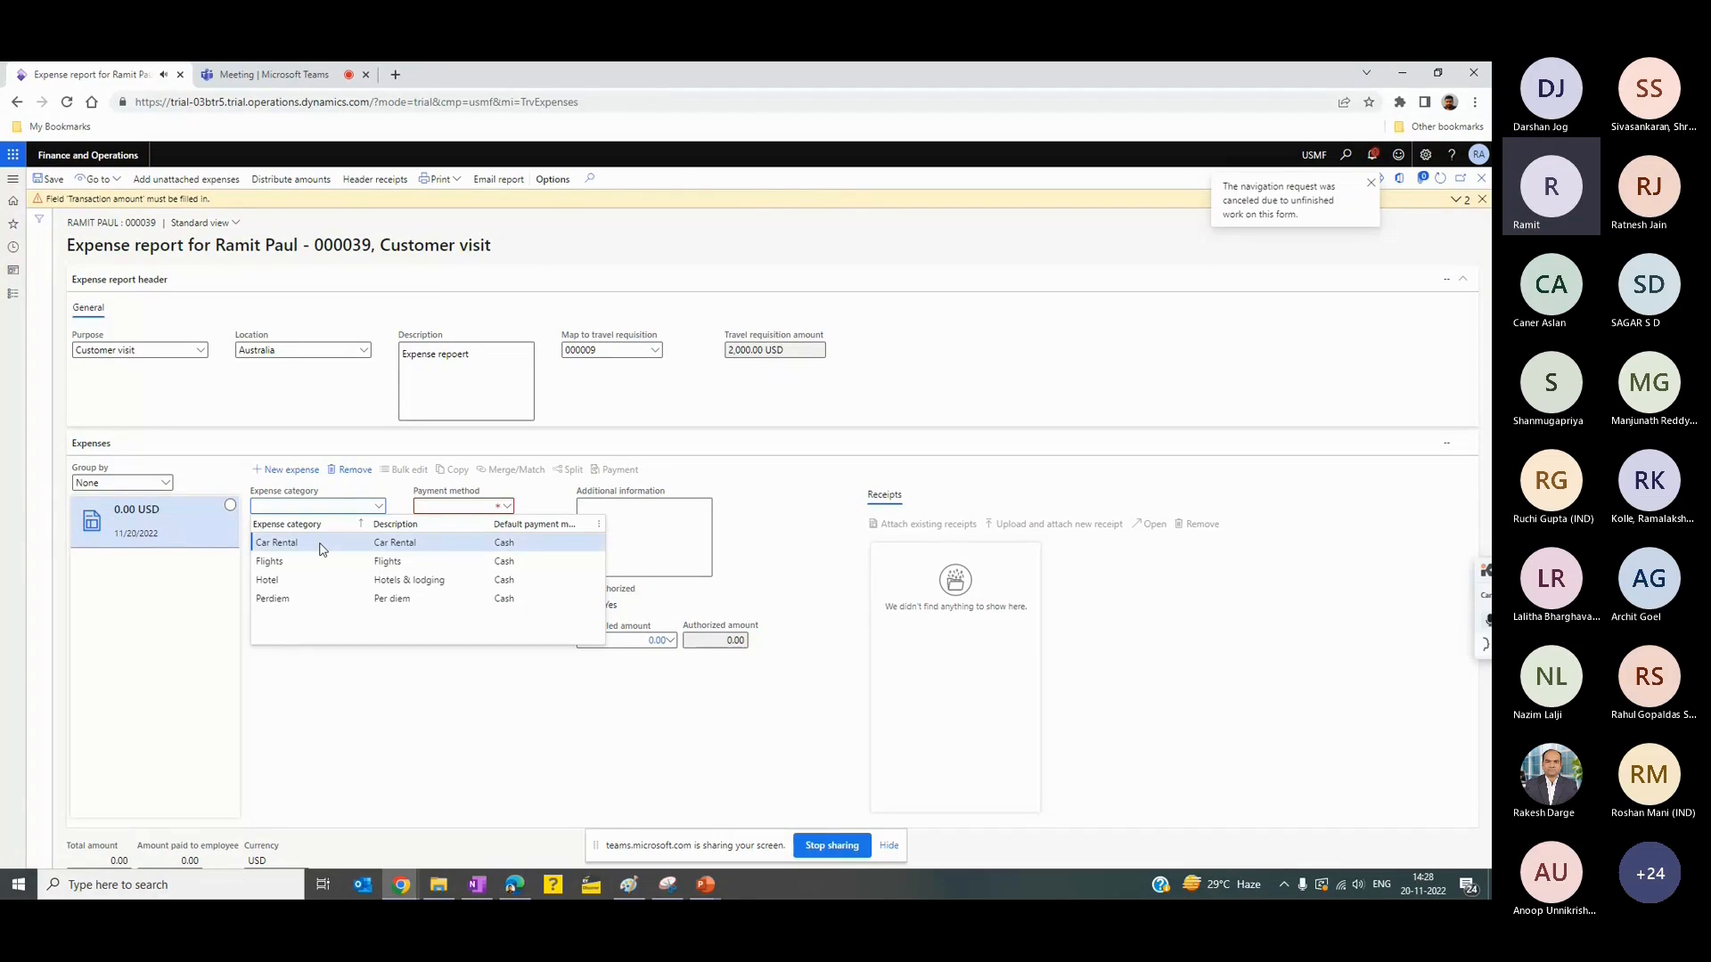
left_click(395, 543)
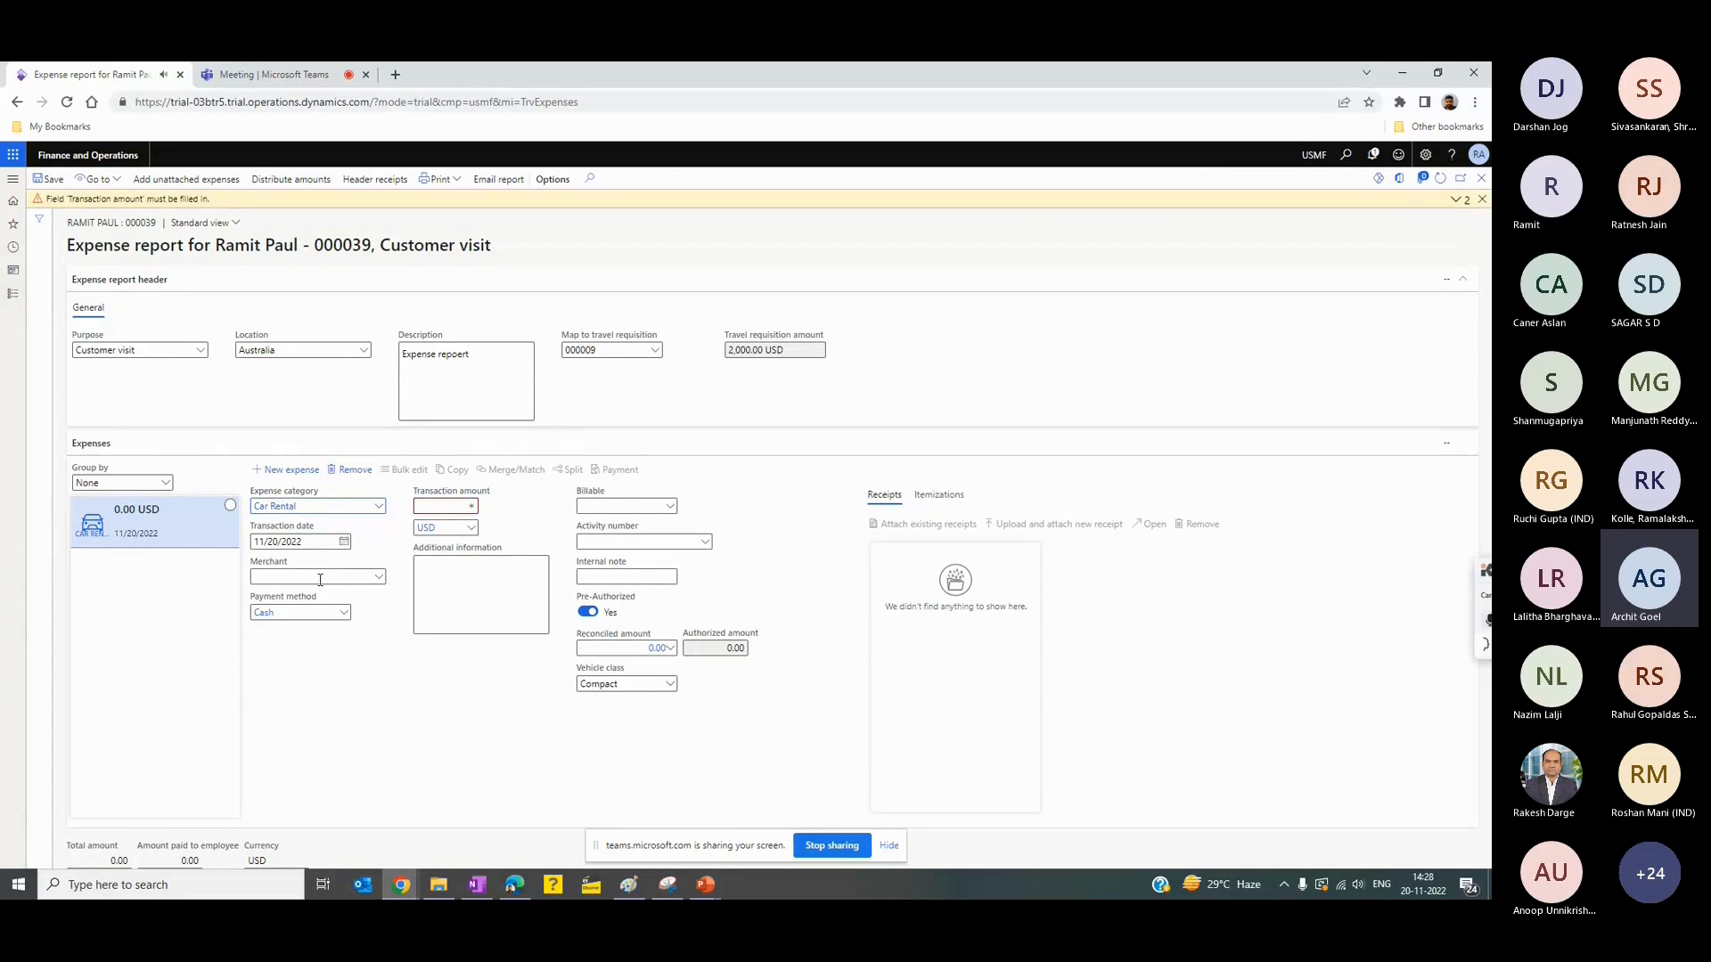
left_click(445, 505)
type("500")
key("Tab")
left_click(459, 566)
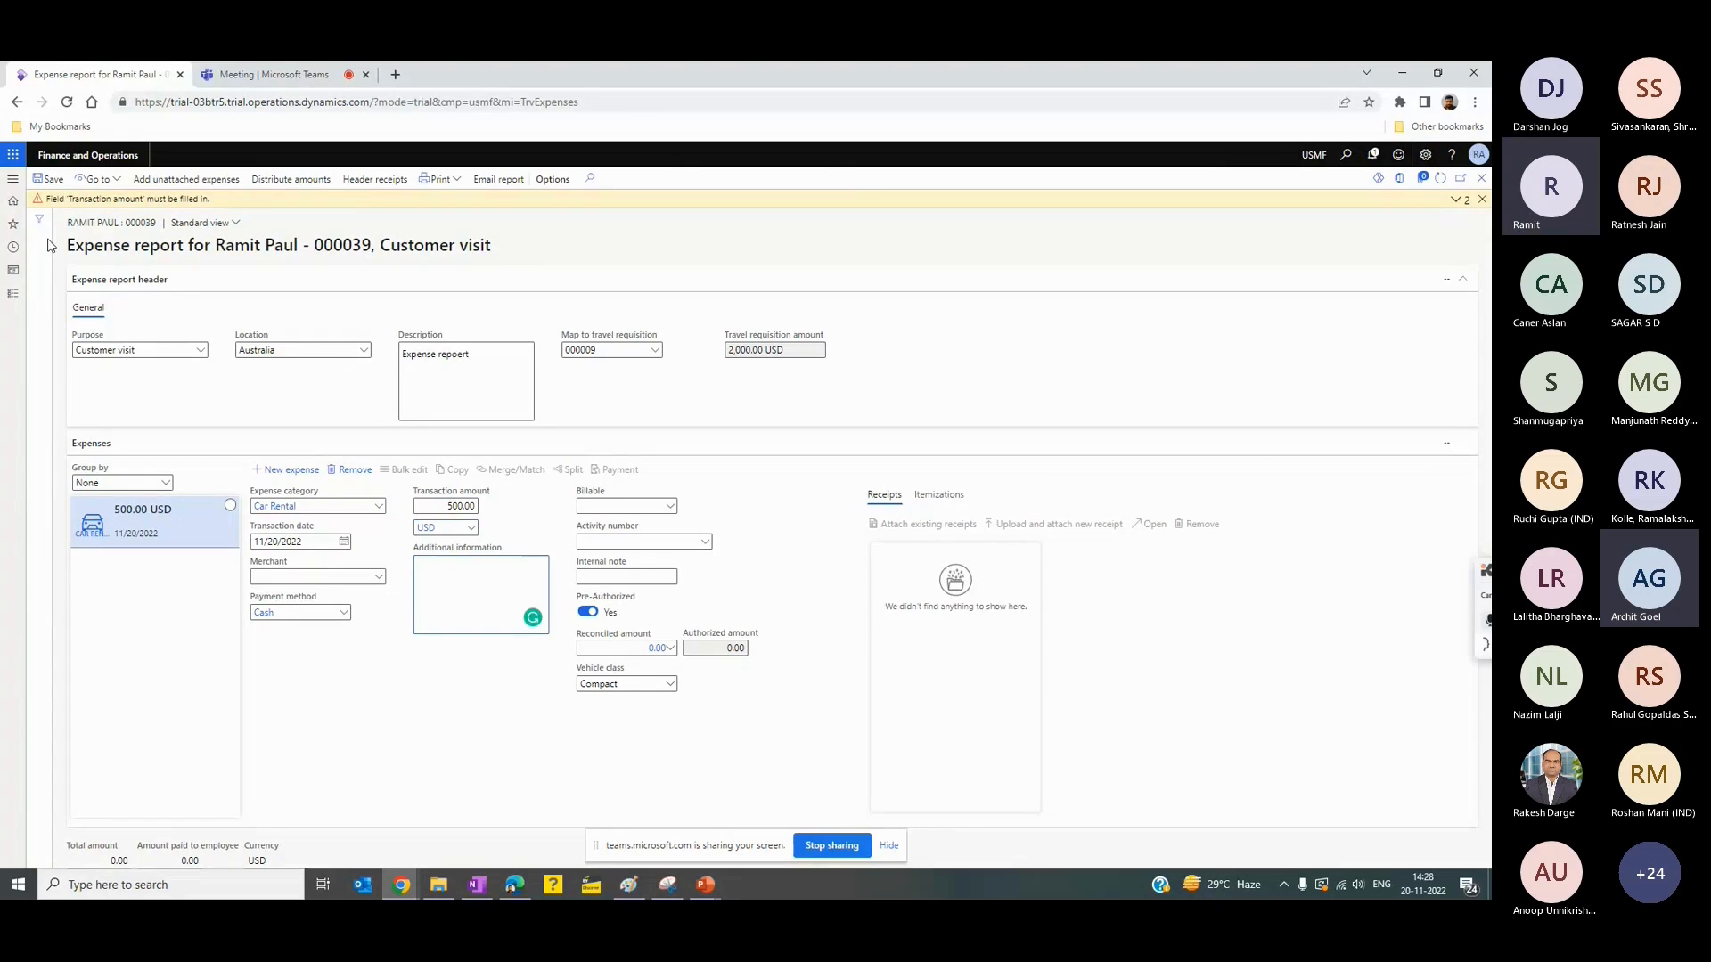
left_click(49, 179)
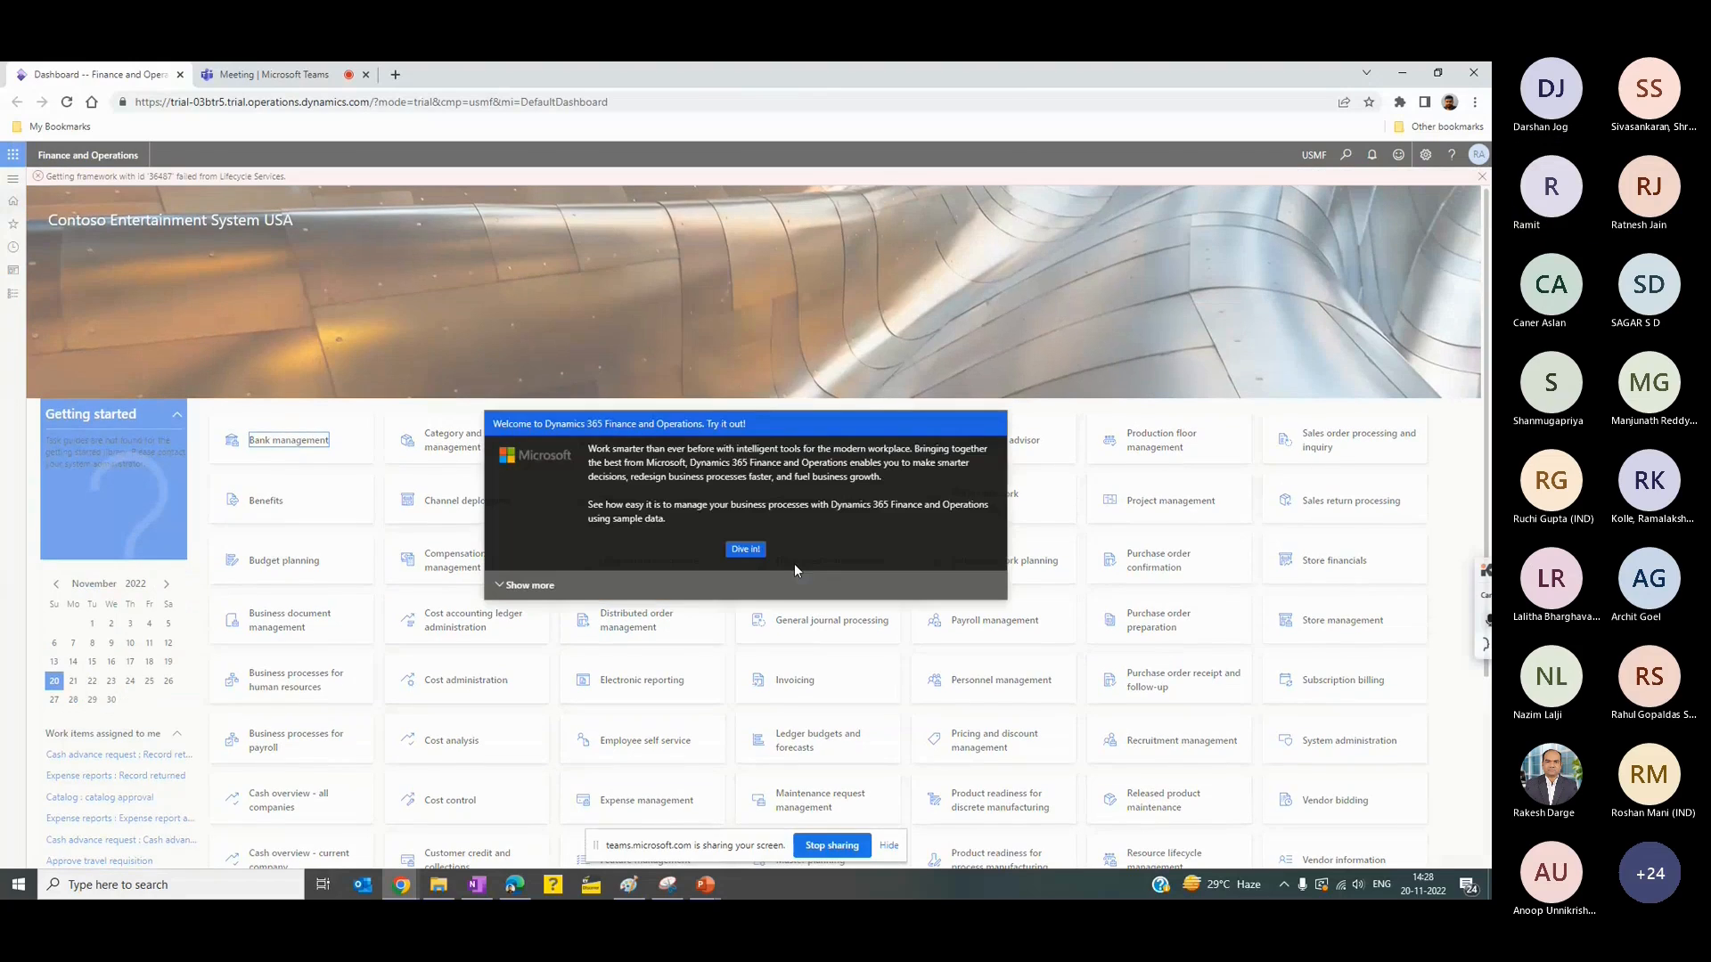
- Dismiss the dashboard welcome message and open draft expense report 000039 from the Expense management workspace
left_click(748, 553)
left_click(336, 526)
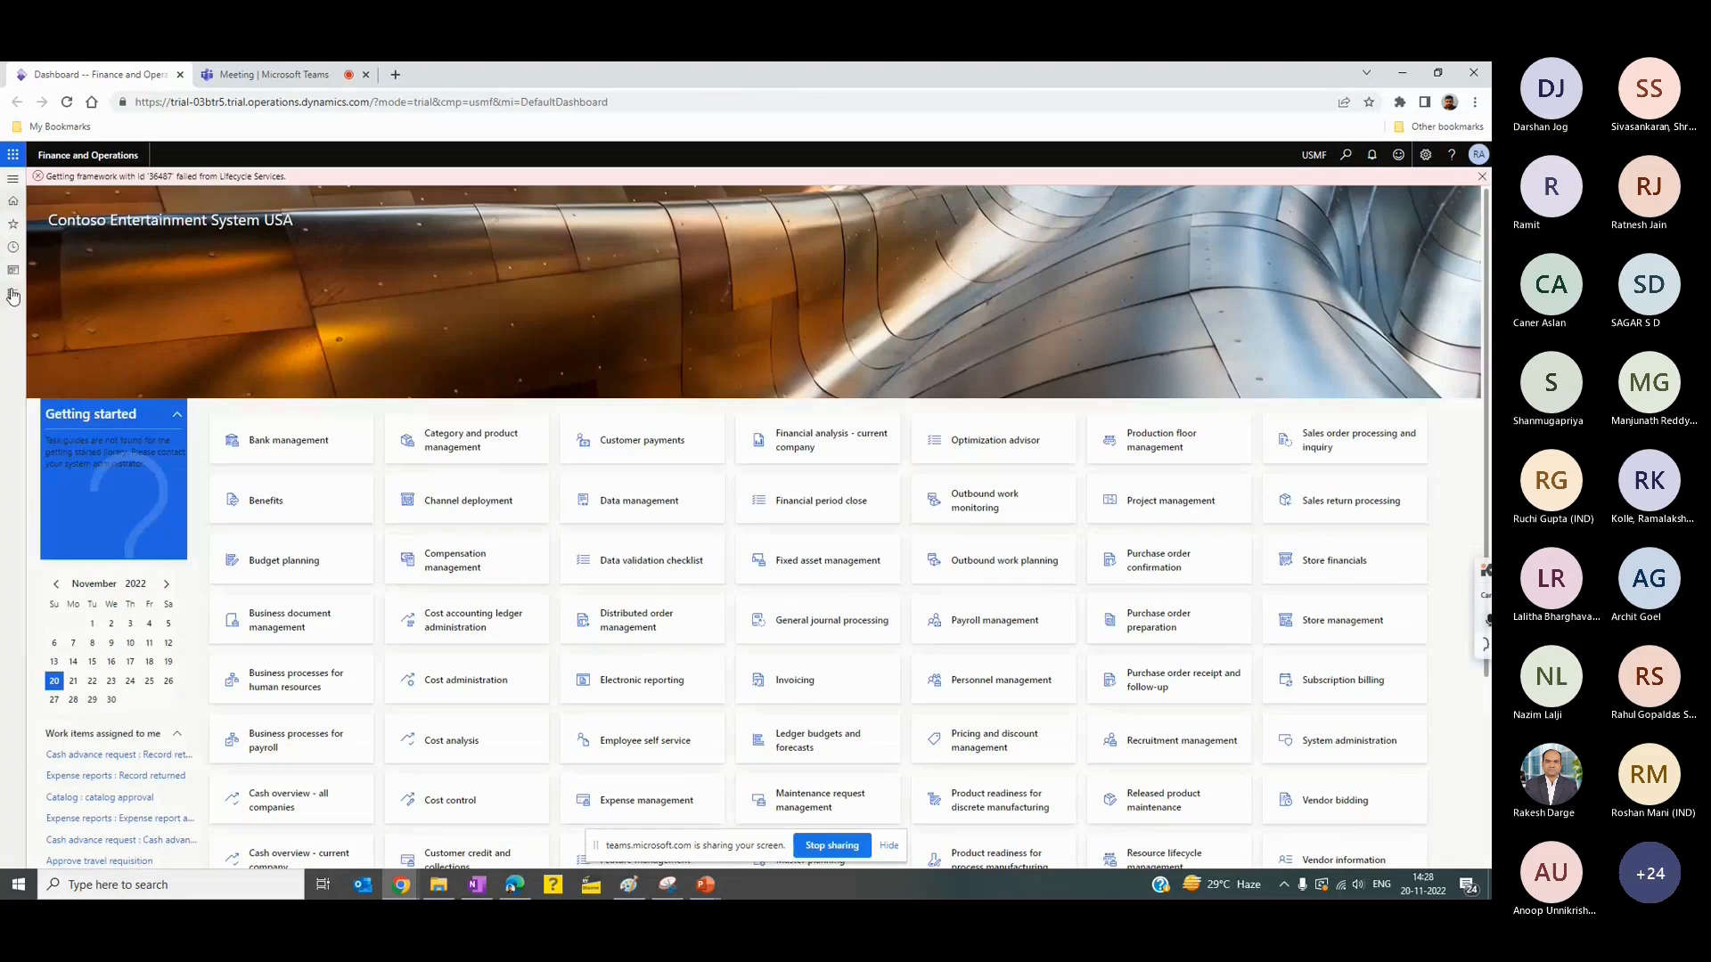
left_click(13, 293)
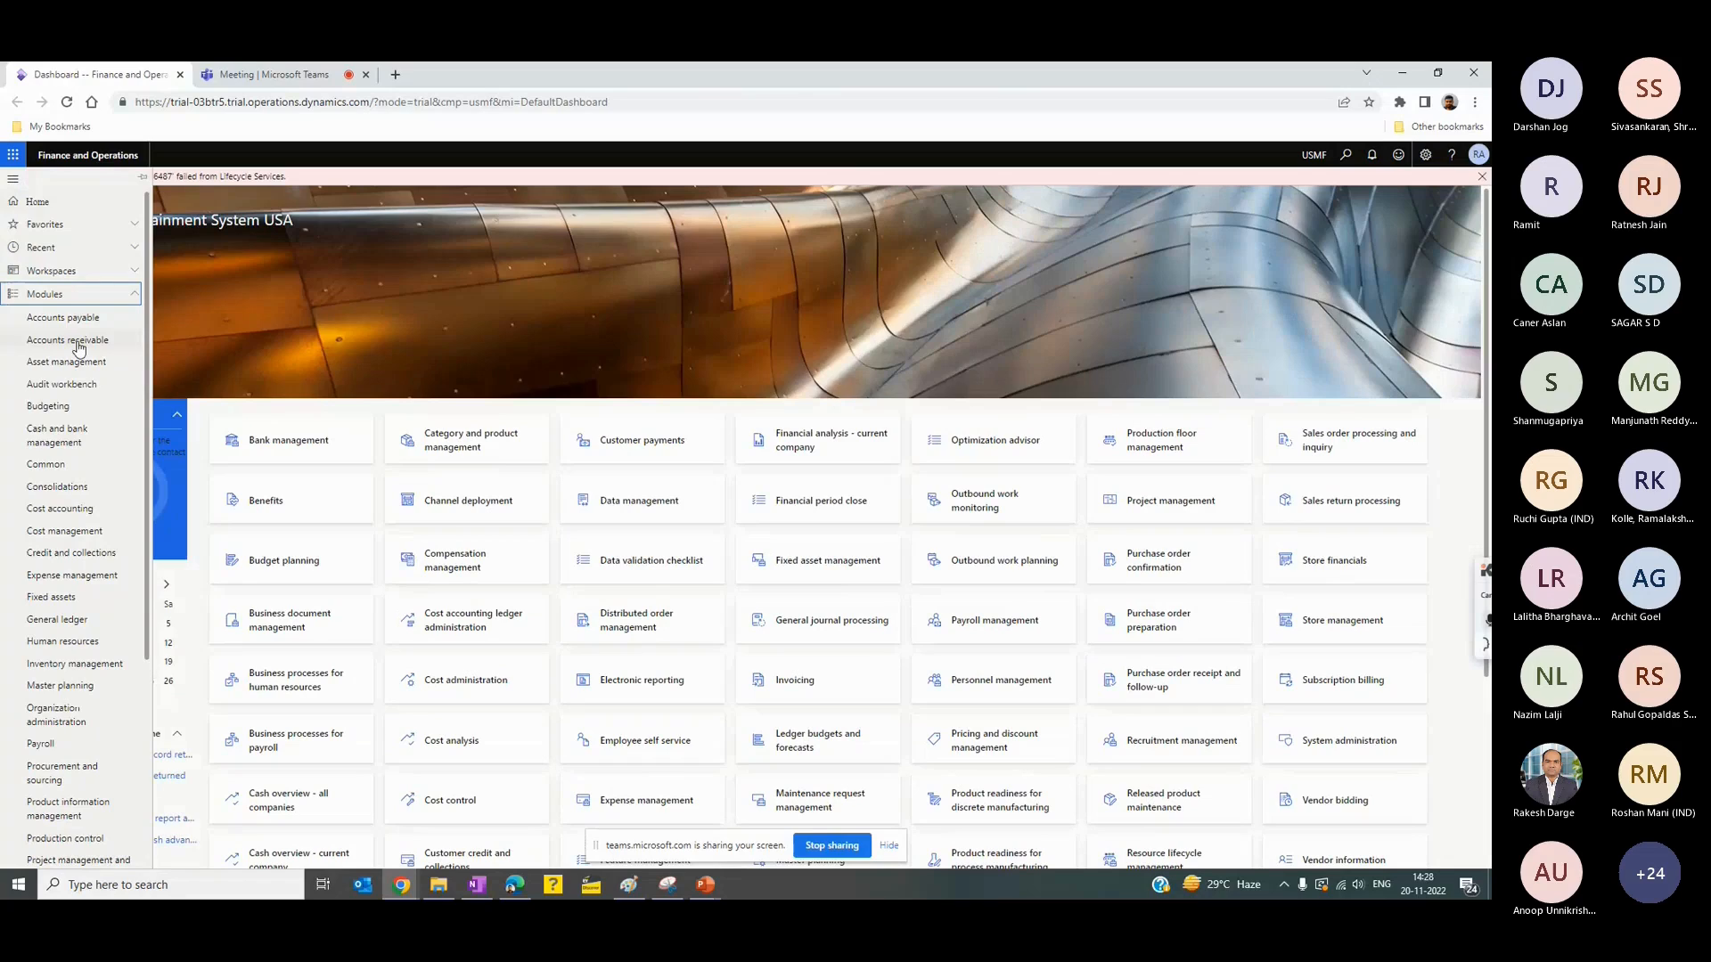
left_click(102, 574)
left_click(479, 294)
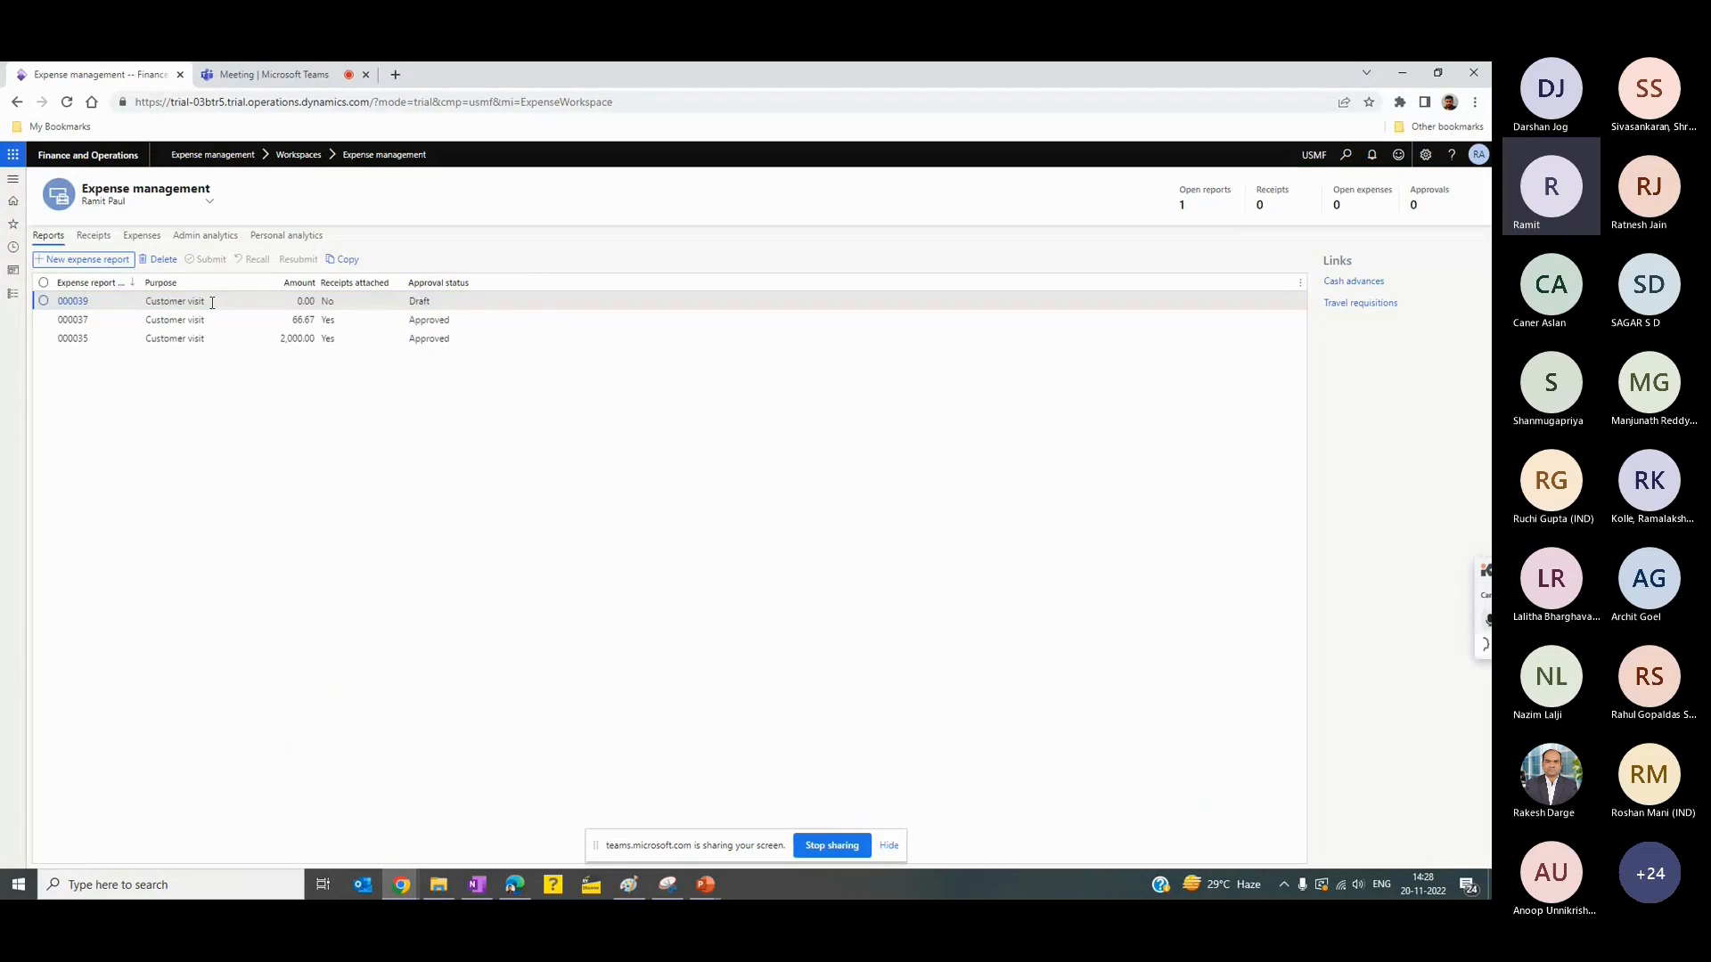
left_click(75, 302)
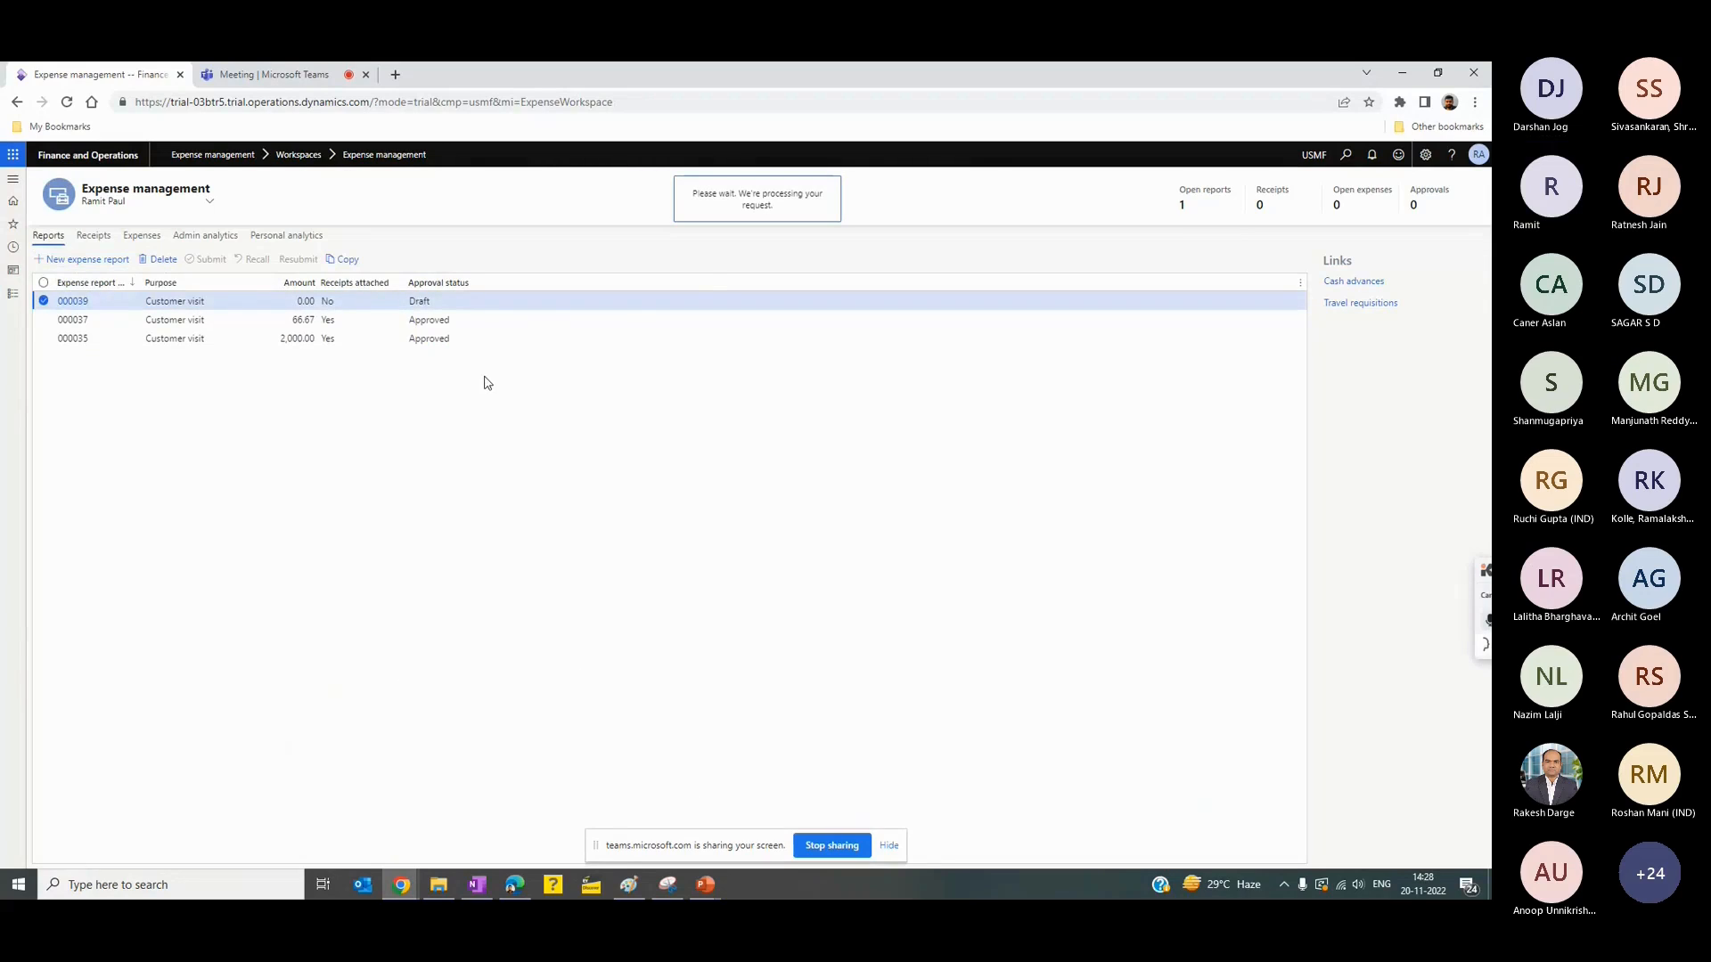
- Add and save a Car Rental expense of 500.00 USD on the Customer visit report
left_click(70, 269)
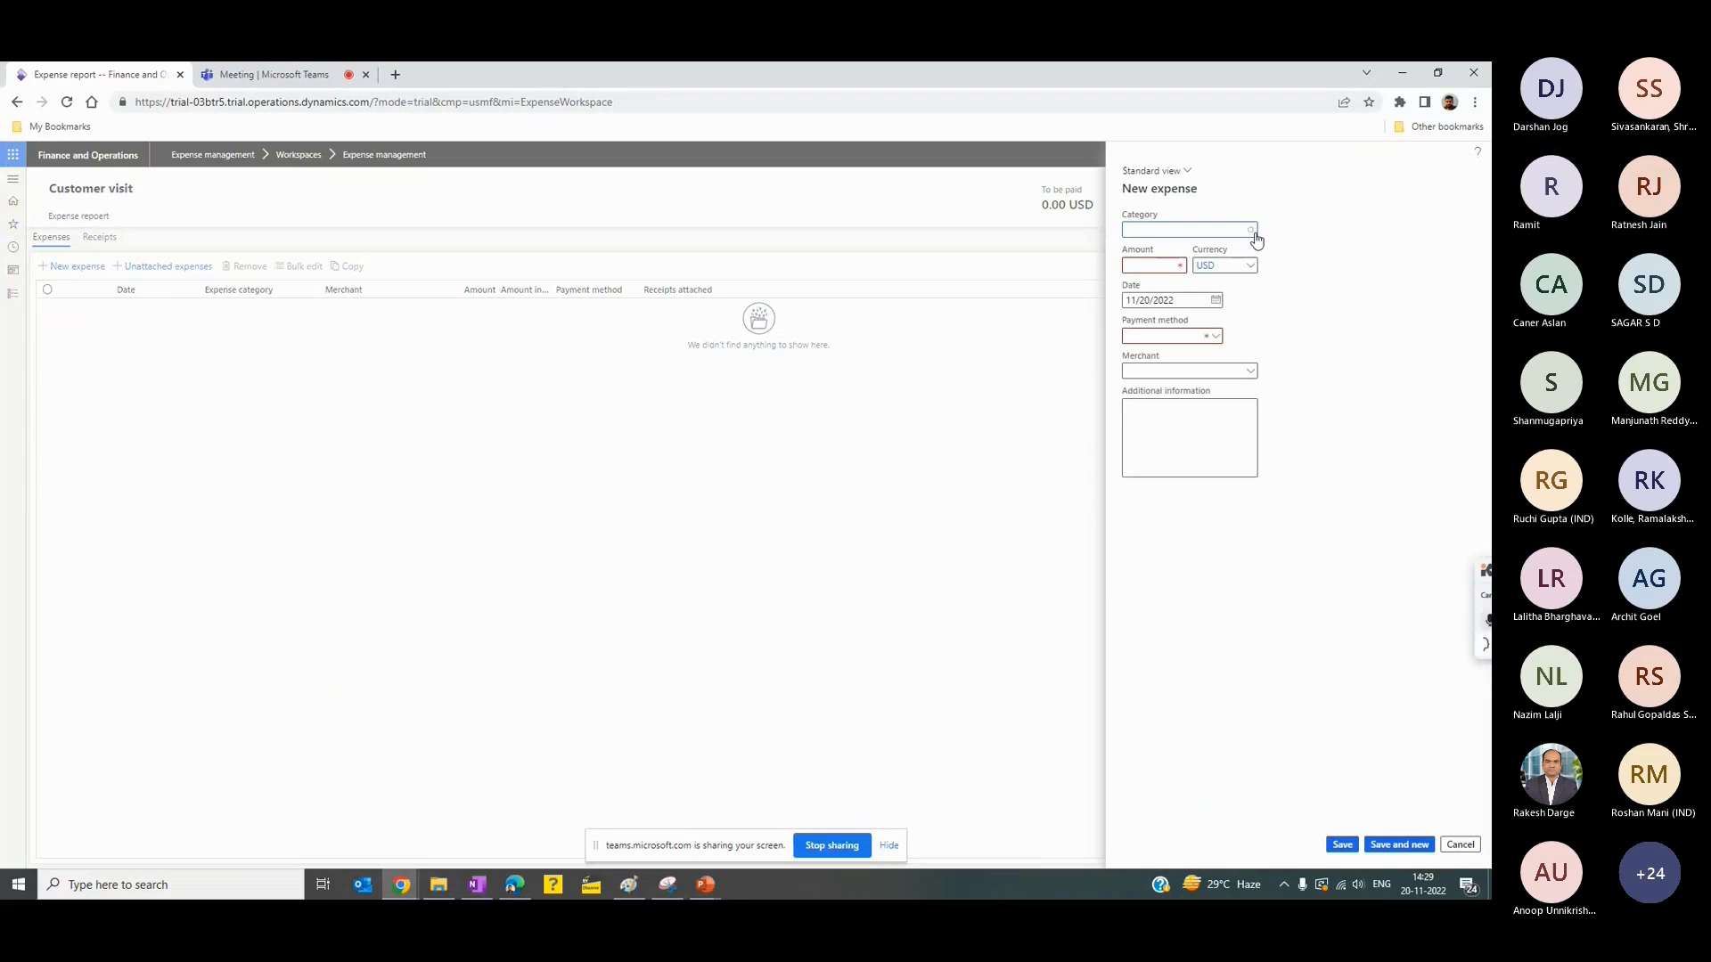
left_click(1253, 231)
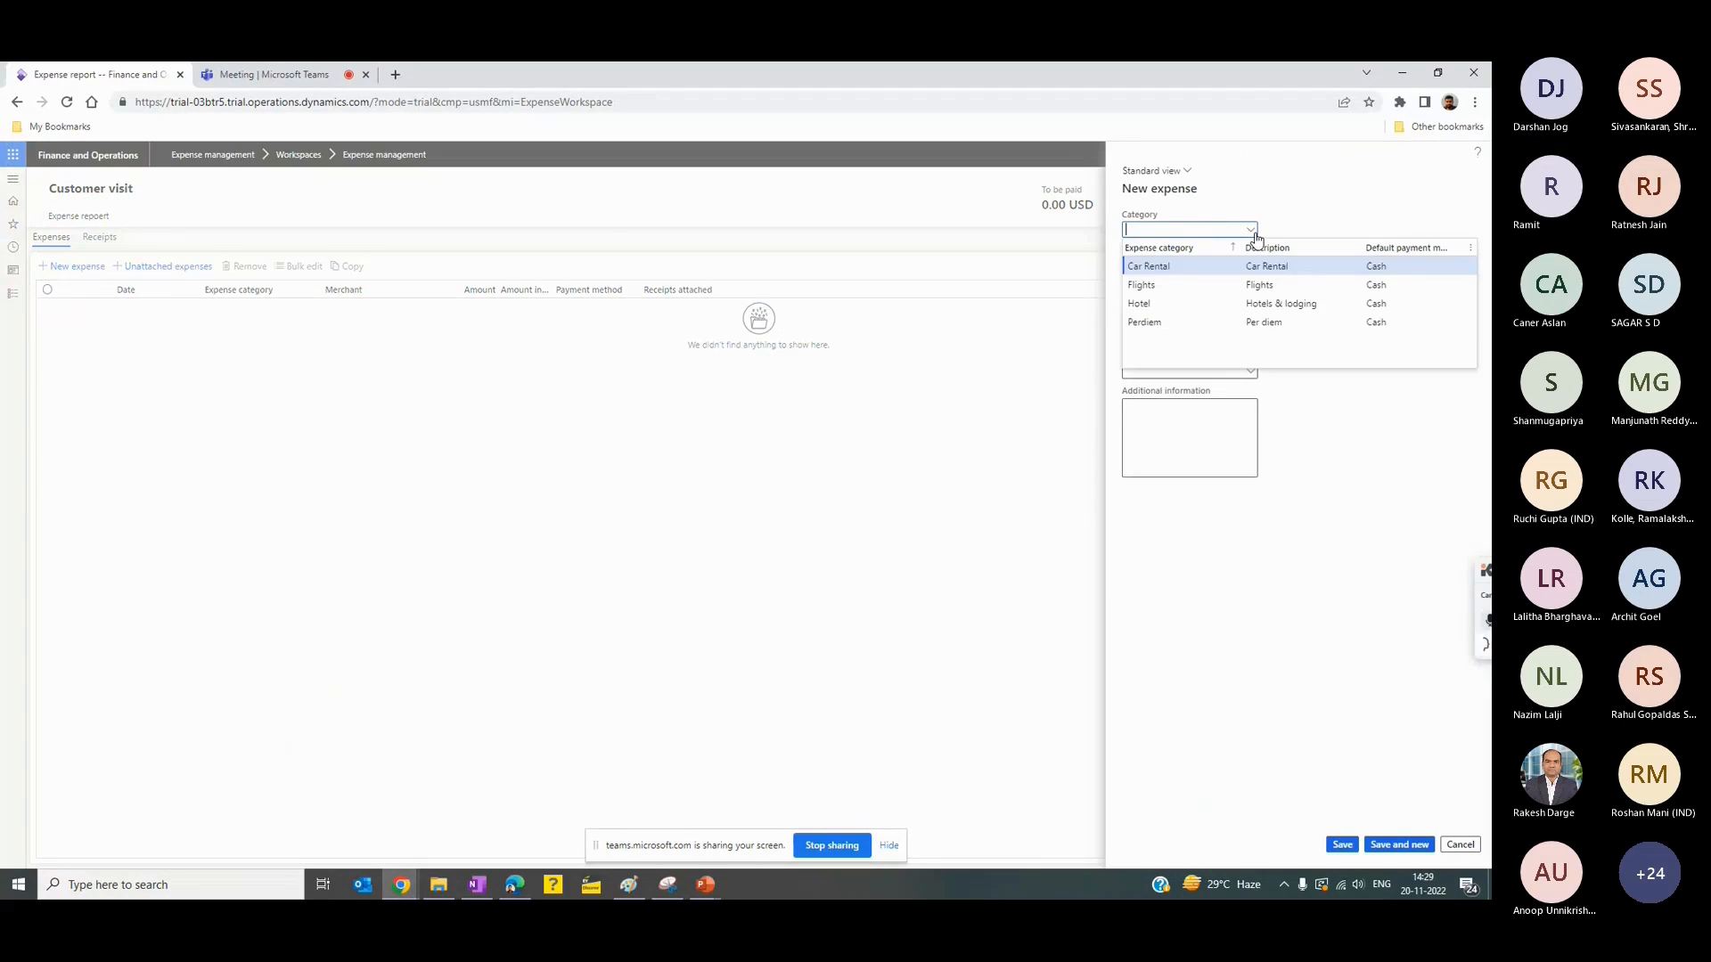
left_click(1192, 271)
left_click(1170, 264)
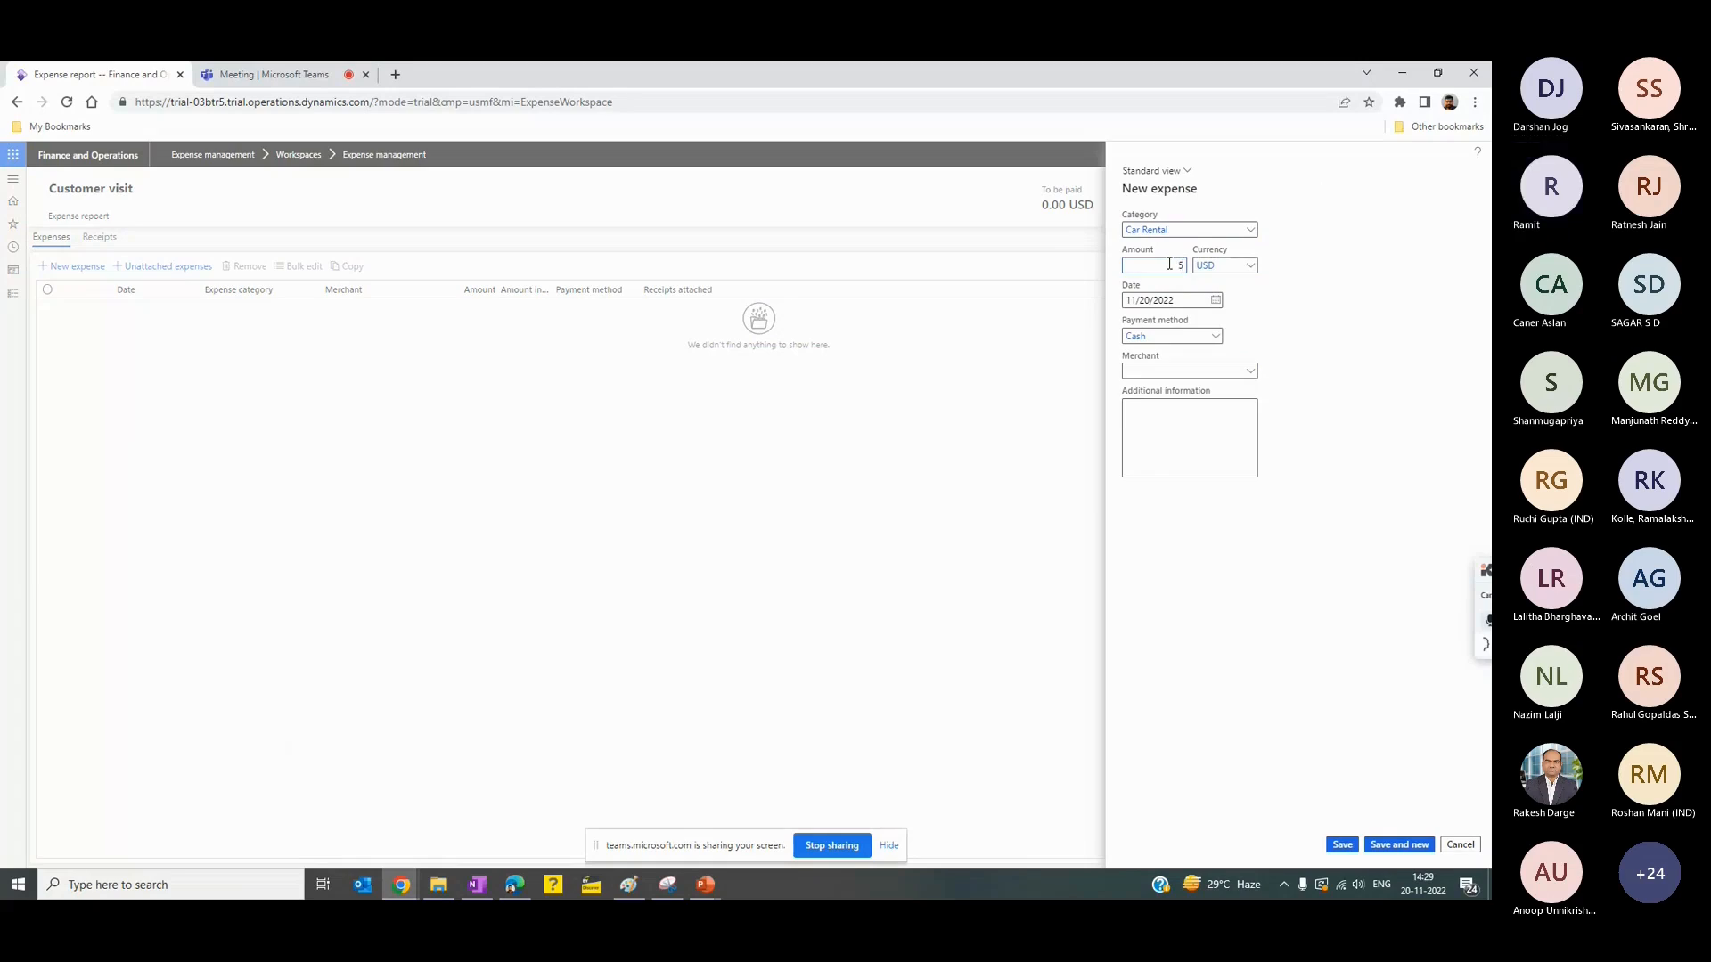
type("500")
key("Tab")
left_click(1189, 453)
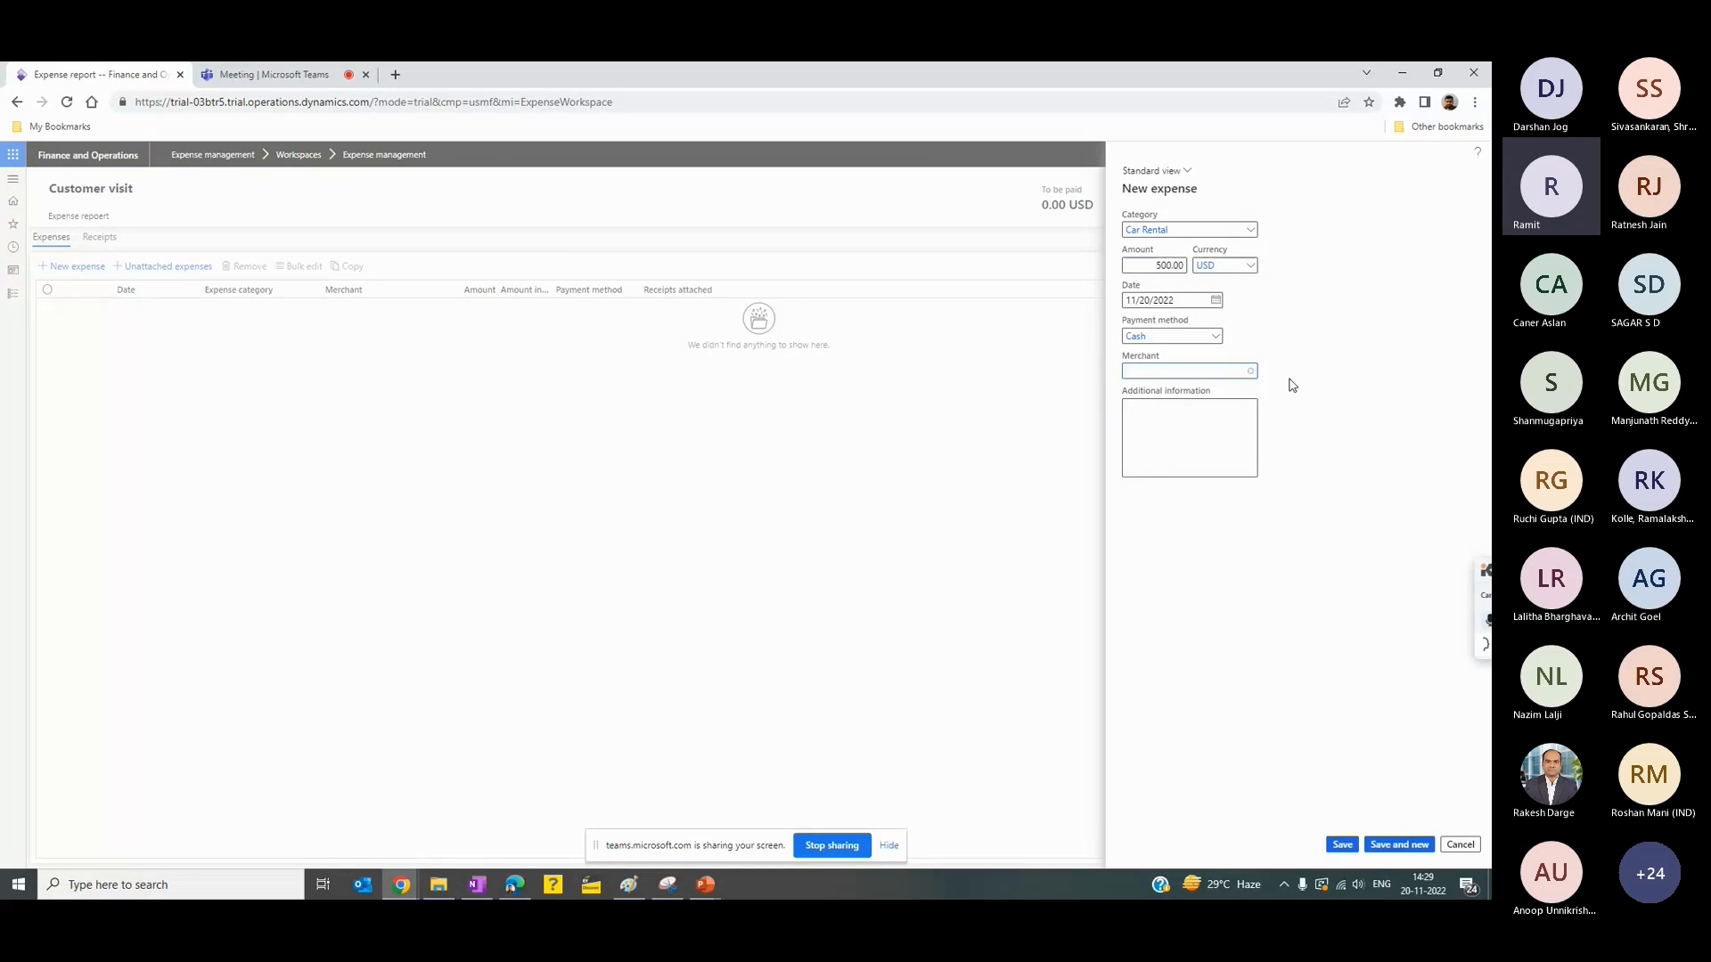
left_click(1352, 376)
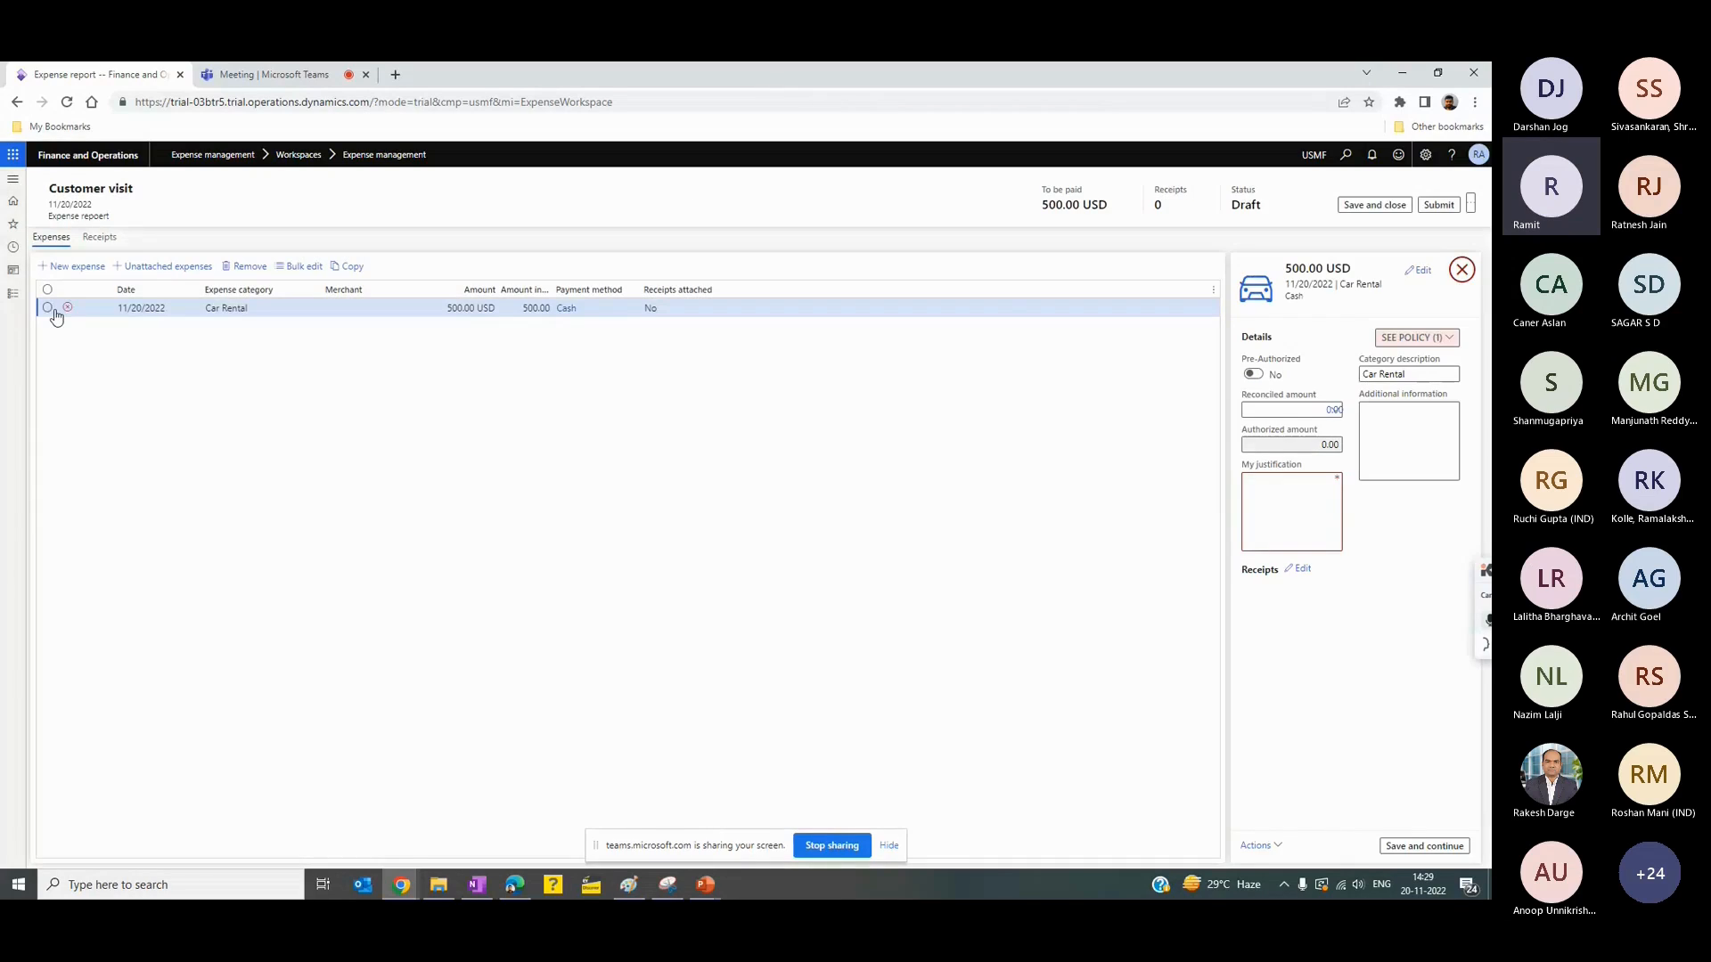
- Read the policy flagged on the car rental expense and check its justification field
left_click(1446, 347)
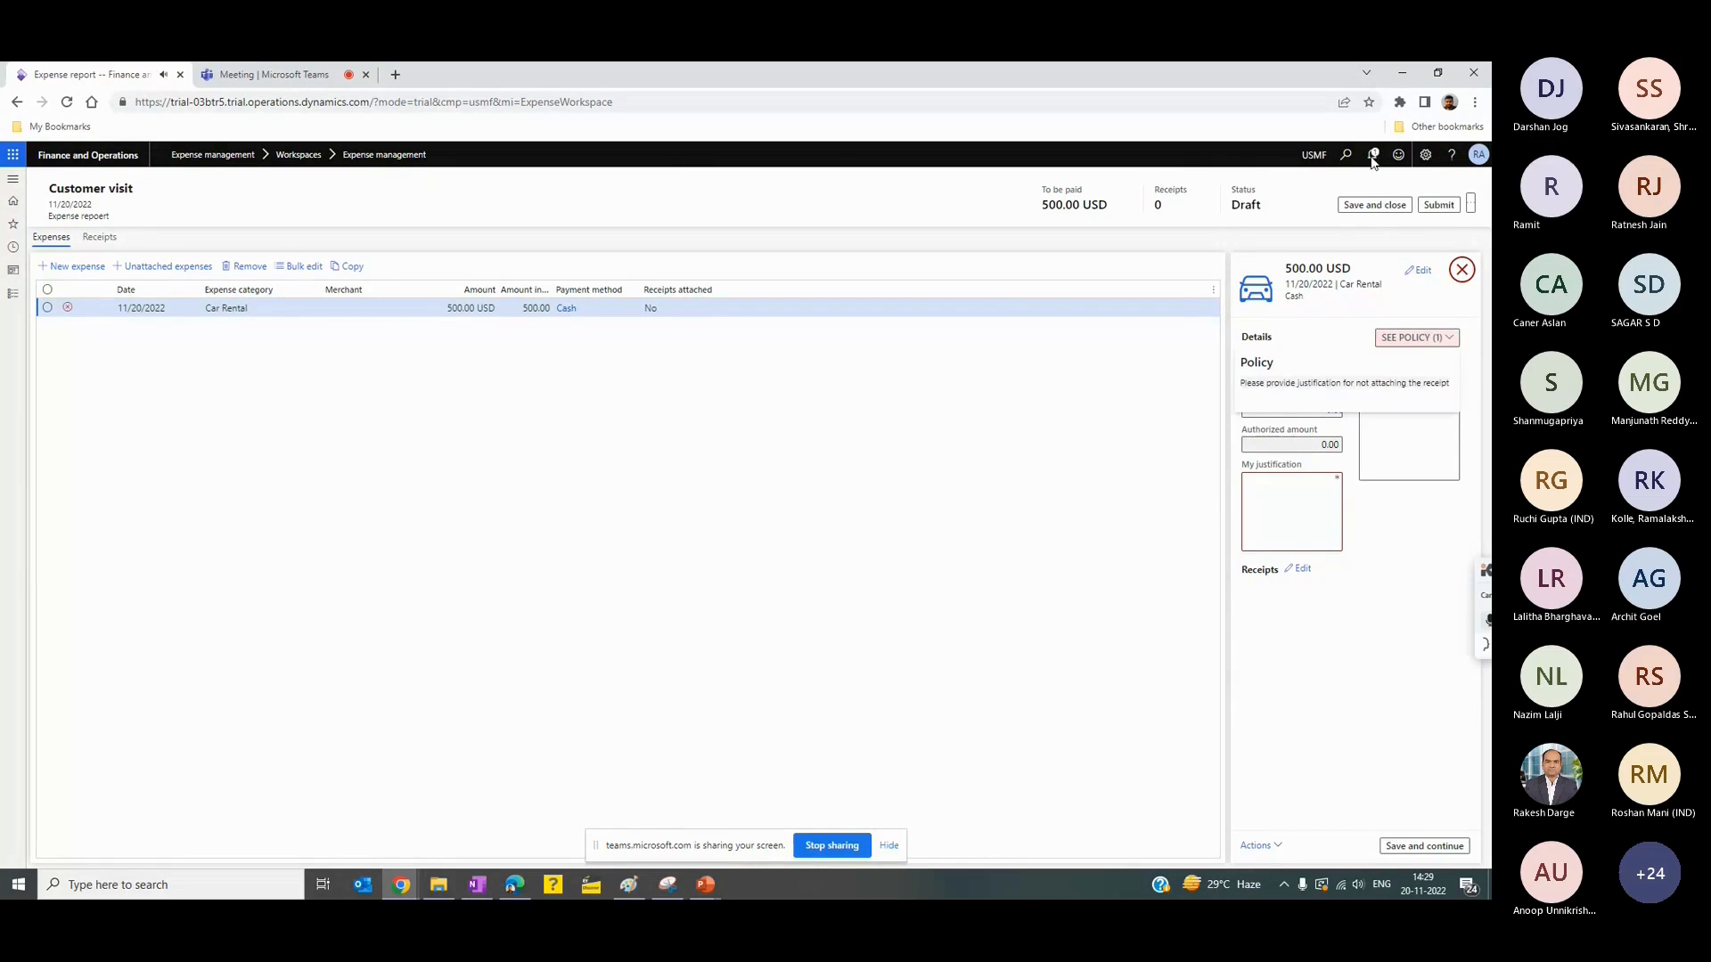
left_click(1312, 487)
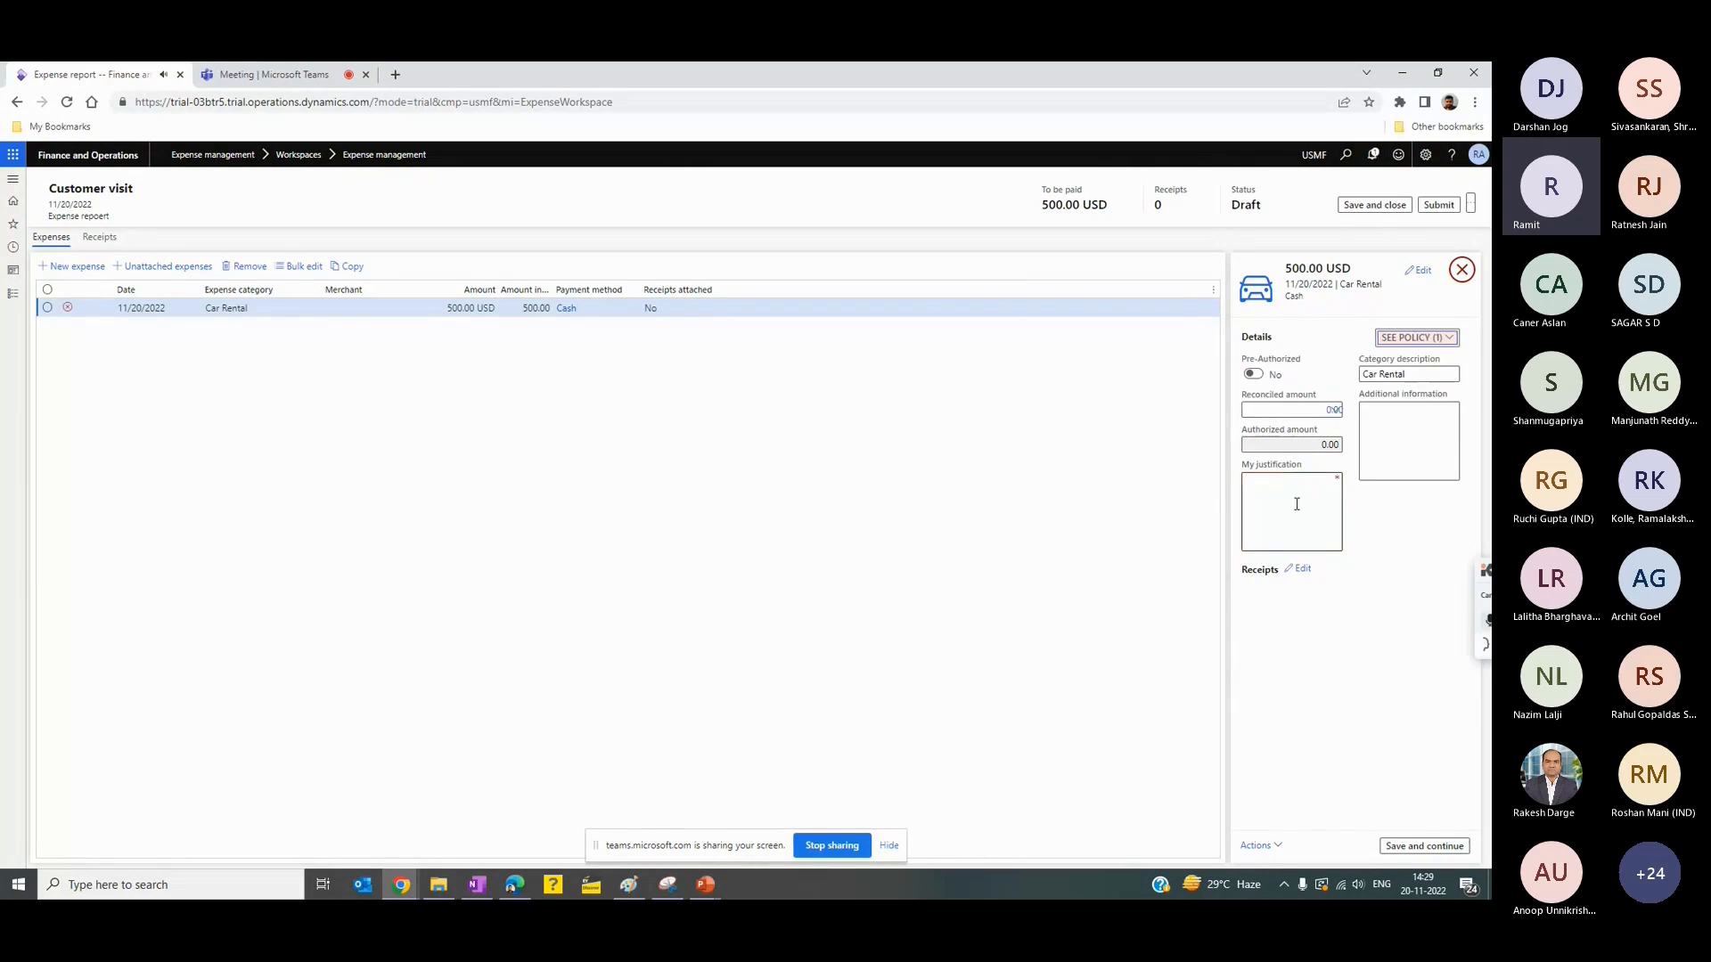
left_click(1297, 504)
- Upload Car Rental.pdf from the INDIA BootCamp 2022 folder and attach it as the car rental expense's receipt
left_click(1303, 571)
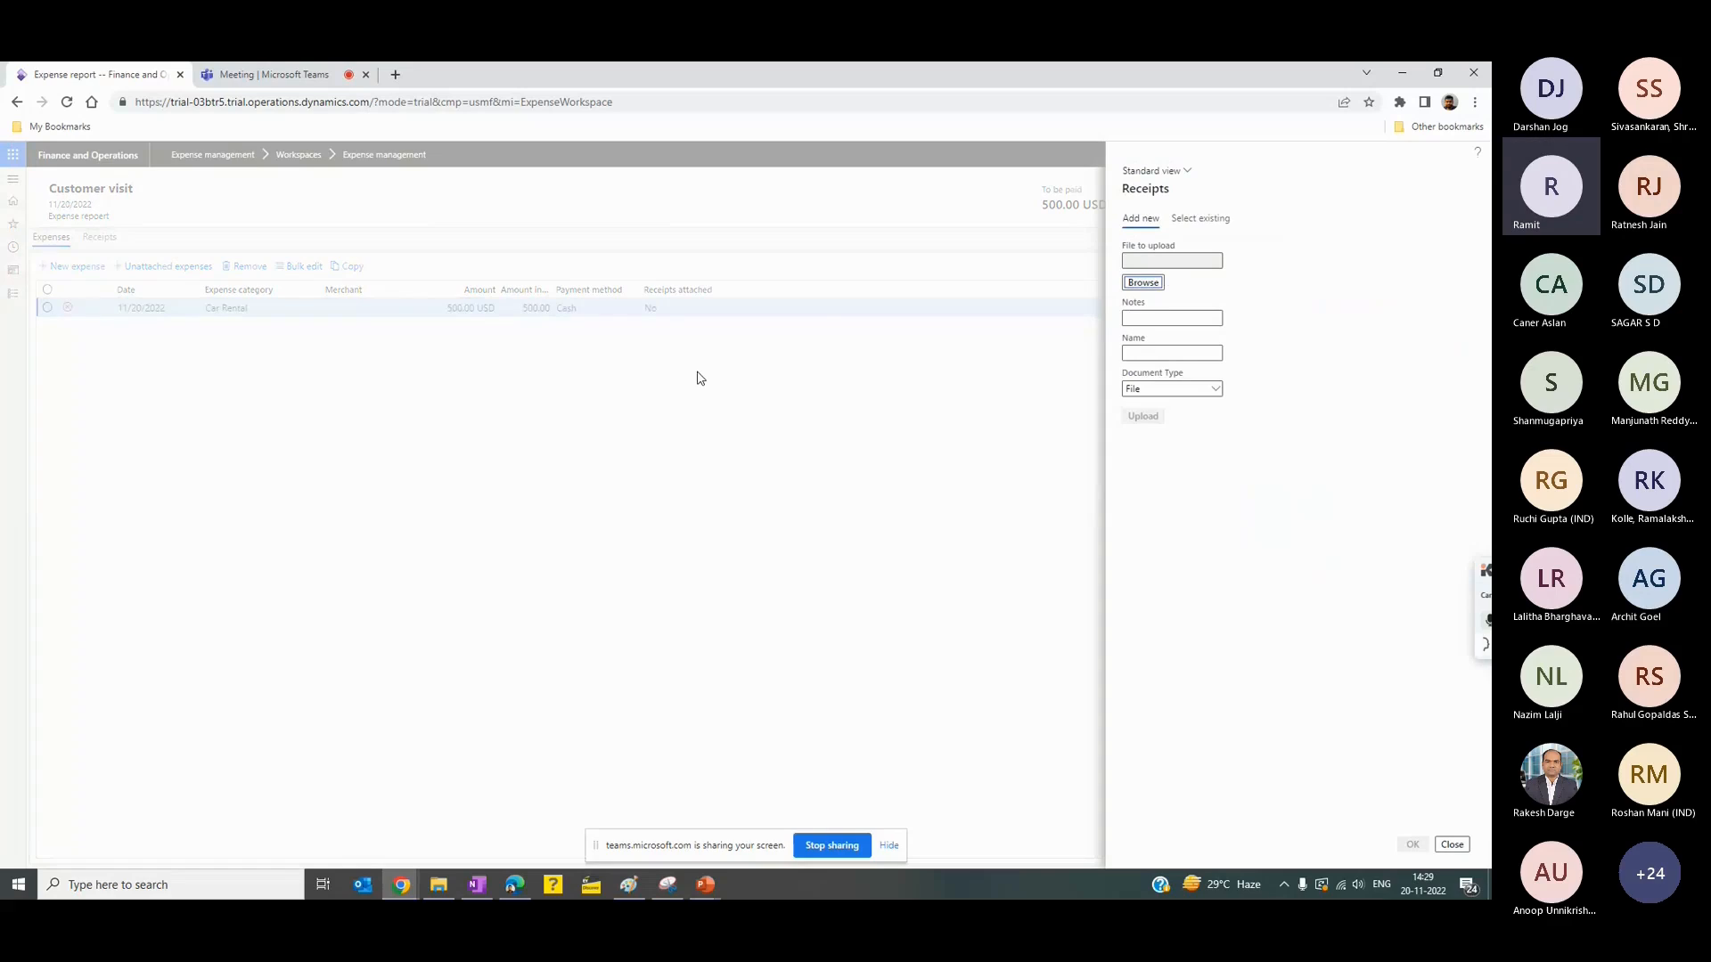
left_click(1141, 285)
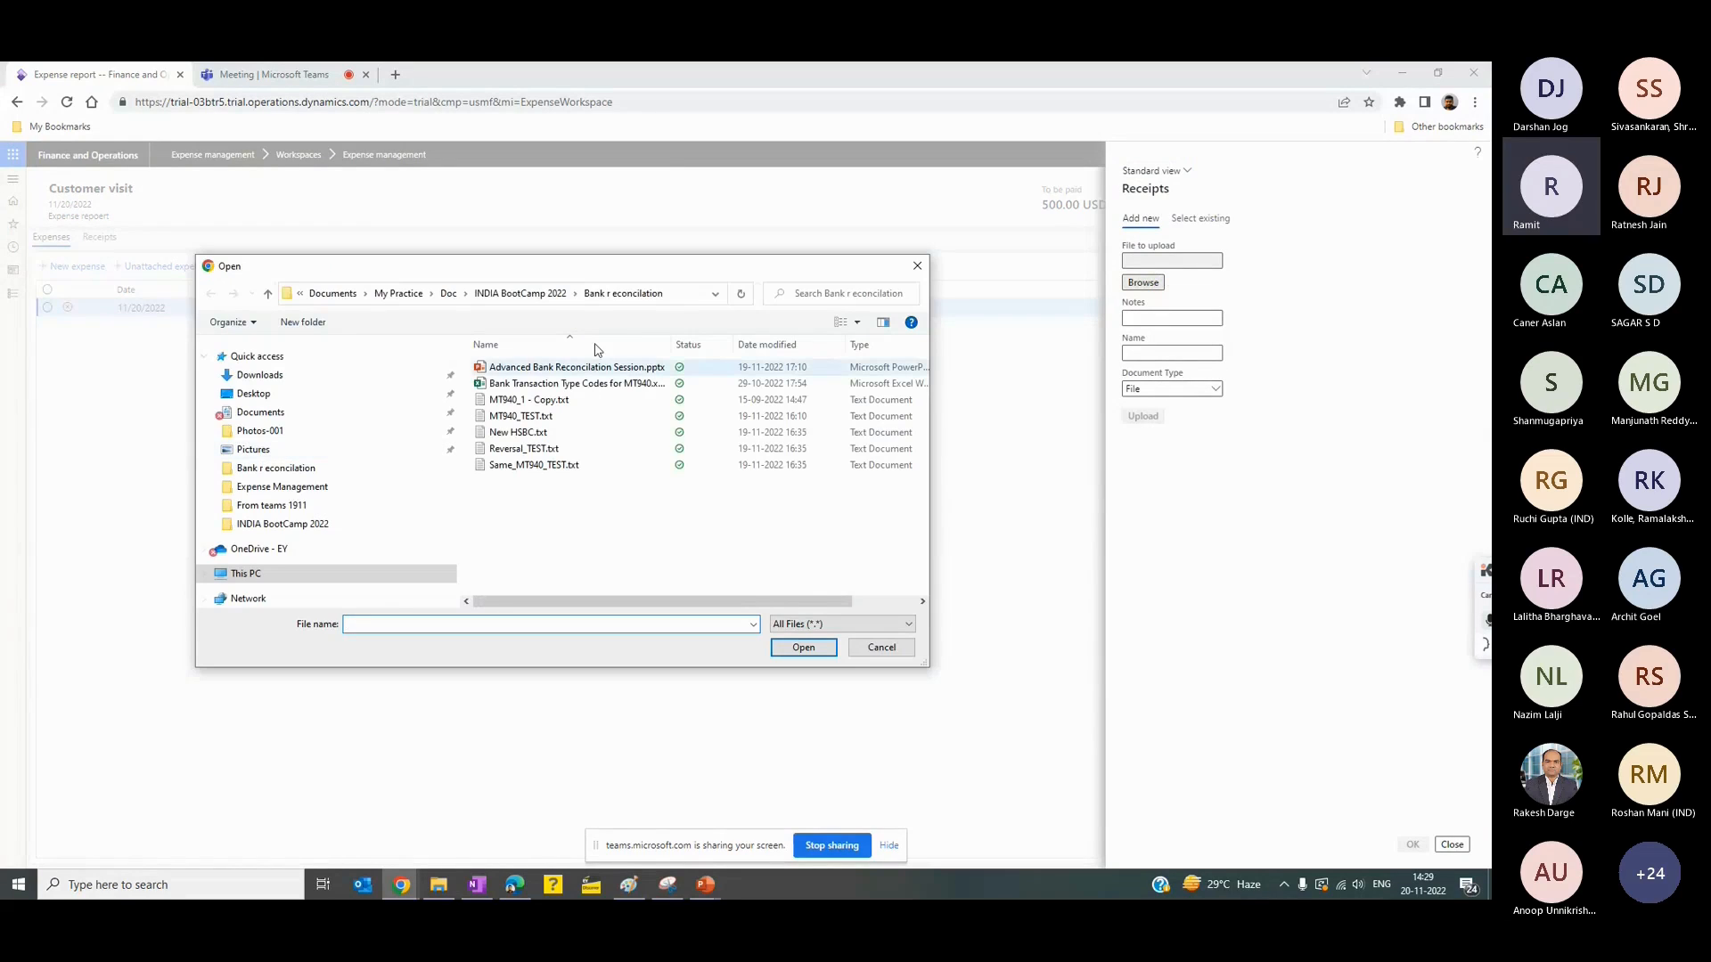
left_click(520, 293)
double_click(545, 389)
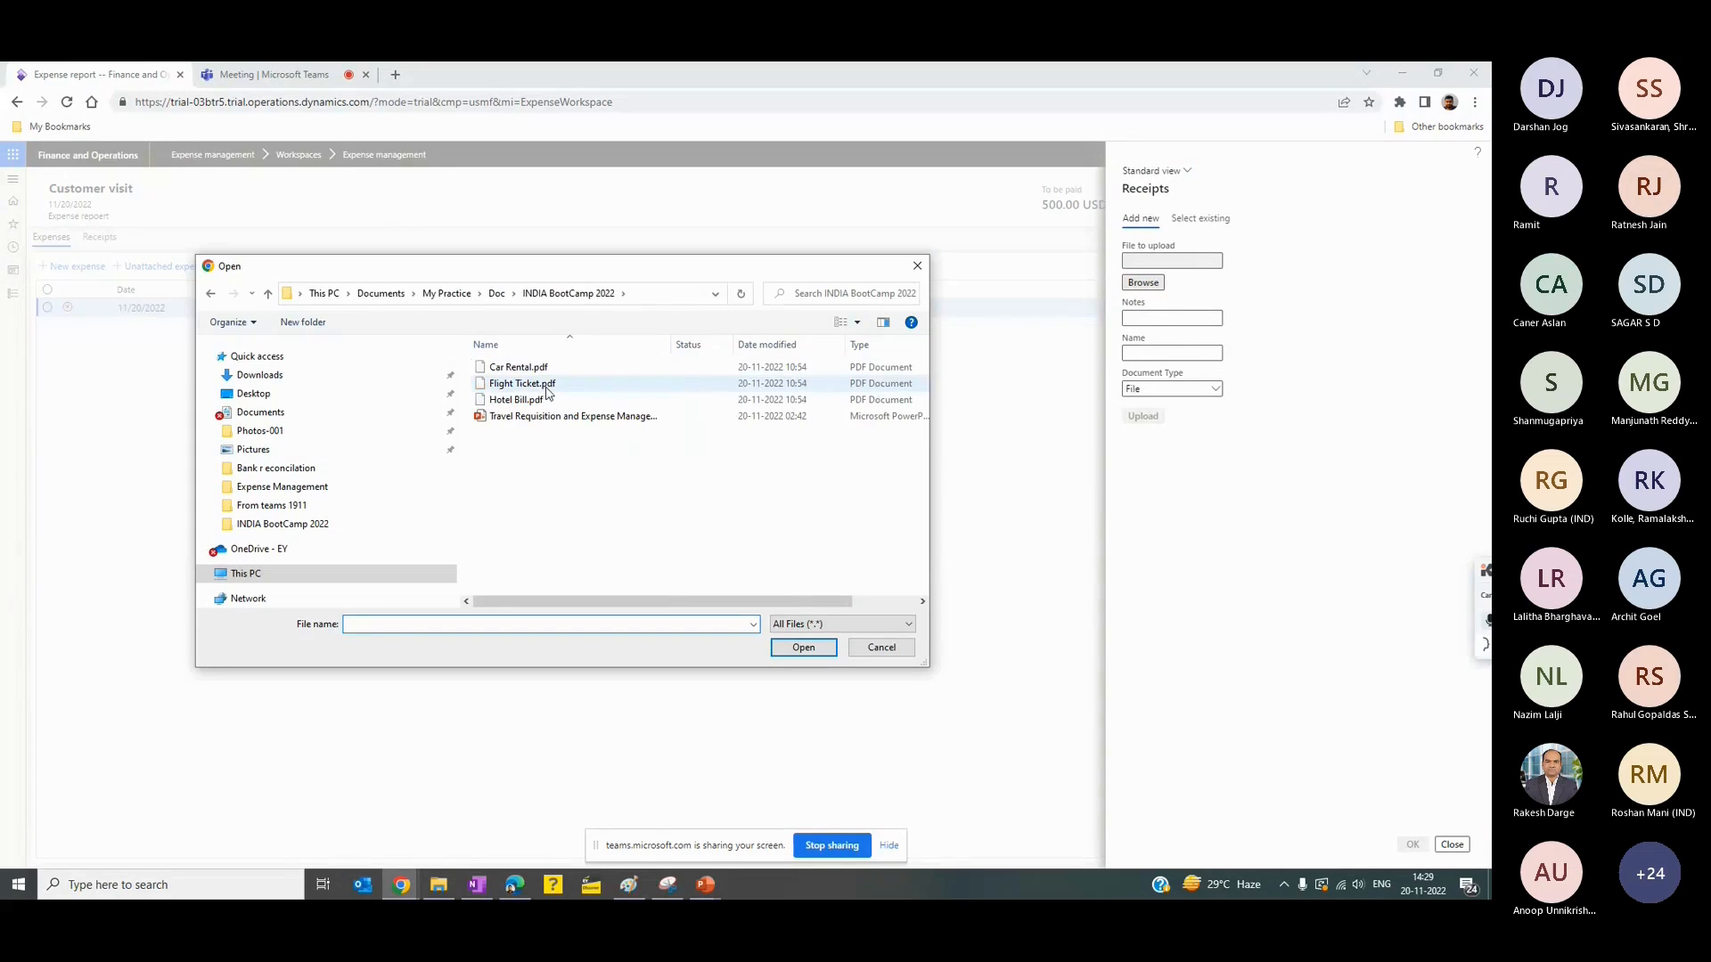
left_click(518, 367)
left_click(803, 647)
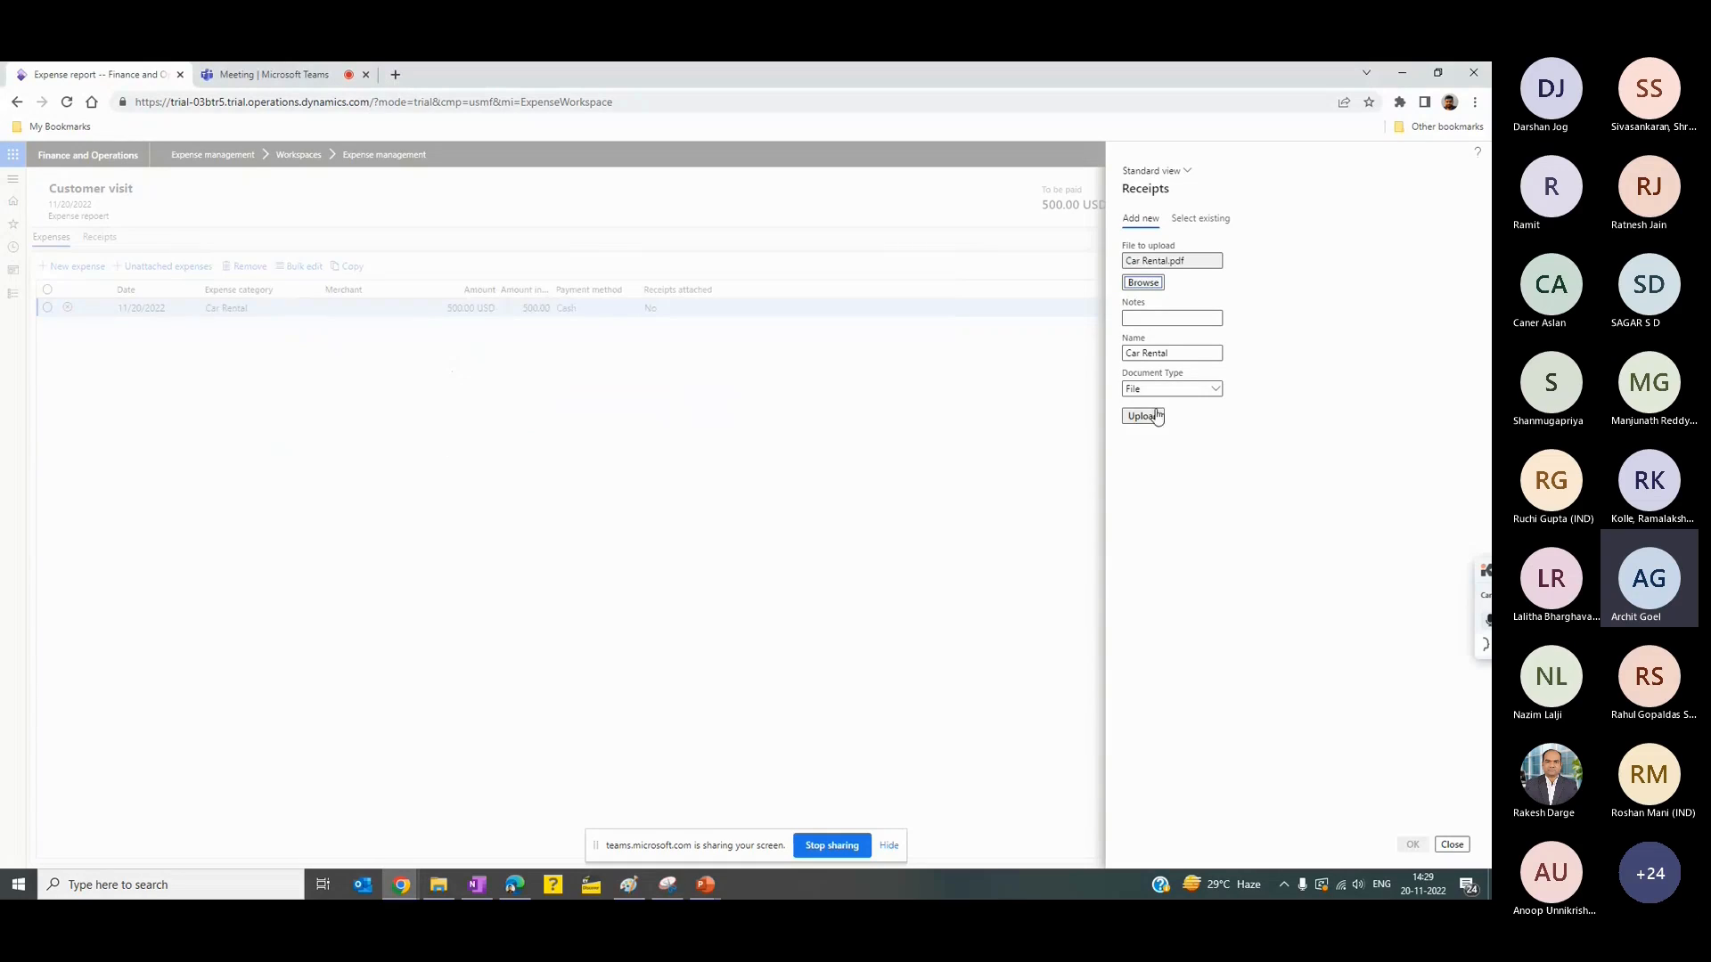
left_click(1155, 417)
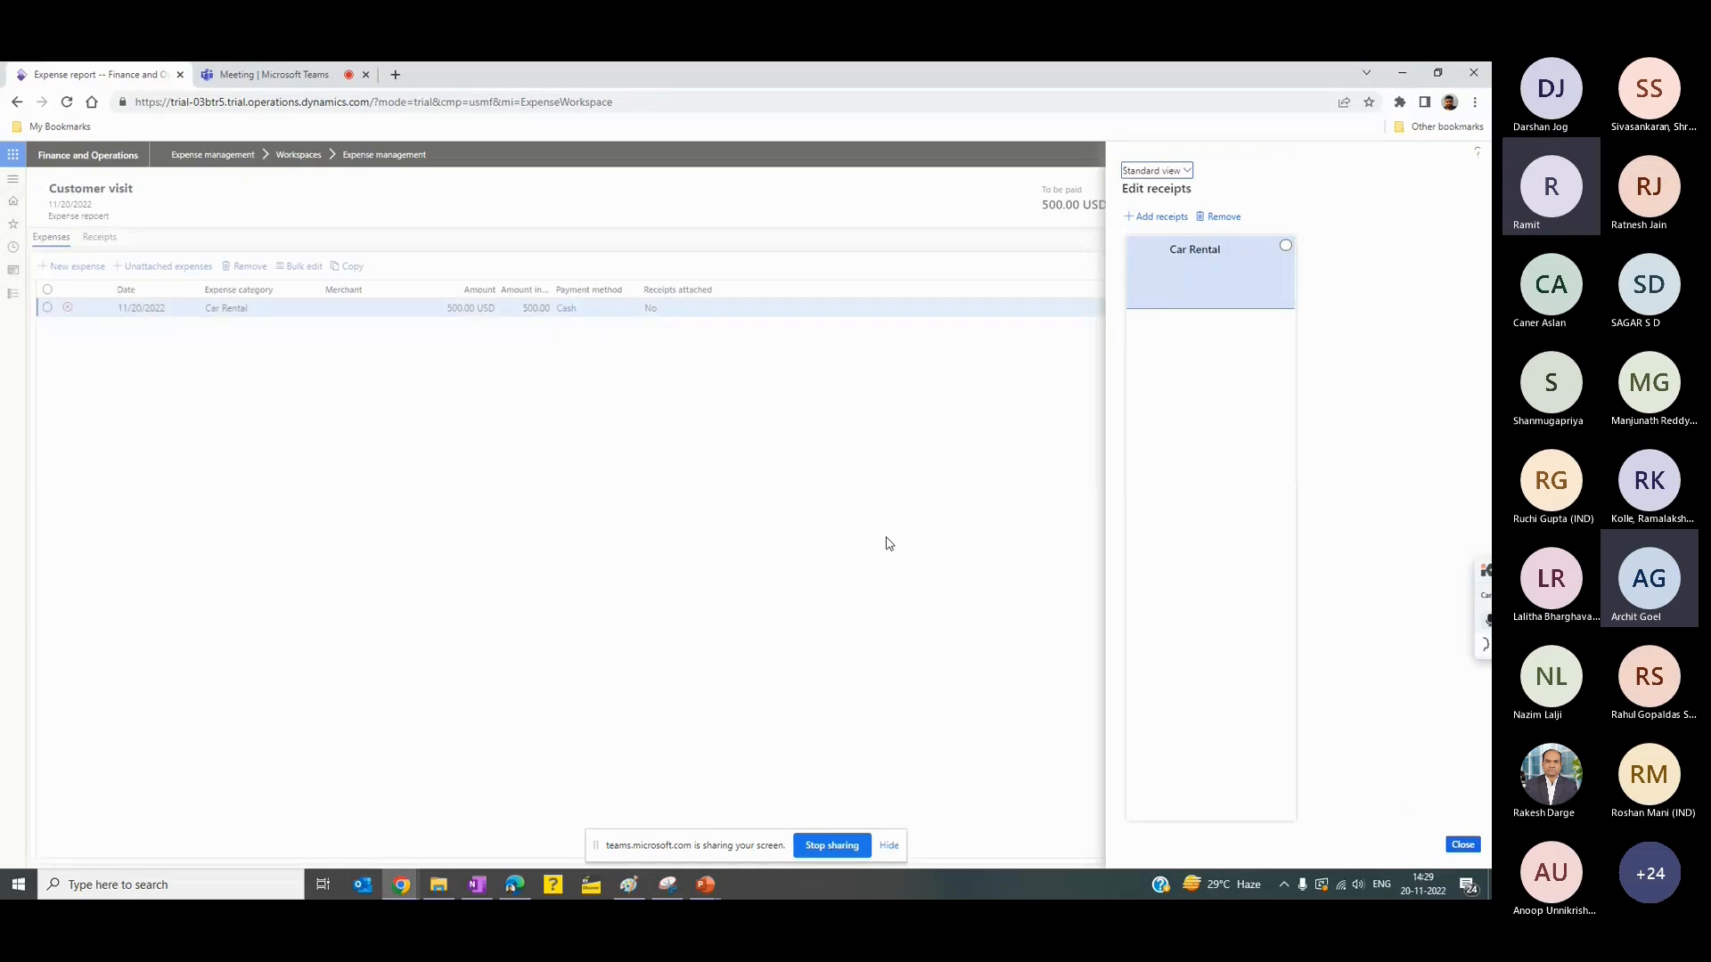
left_click(1286, 246)
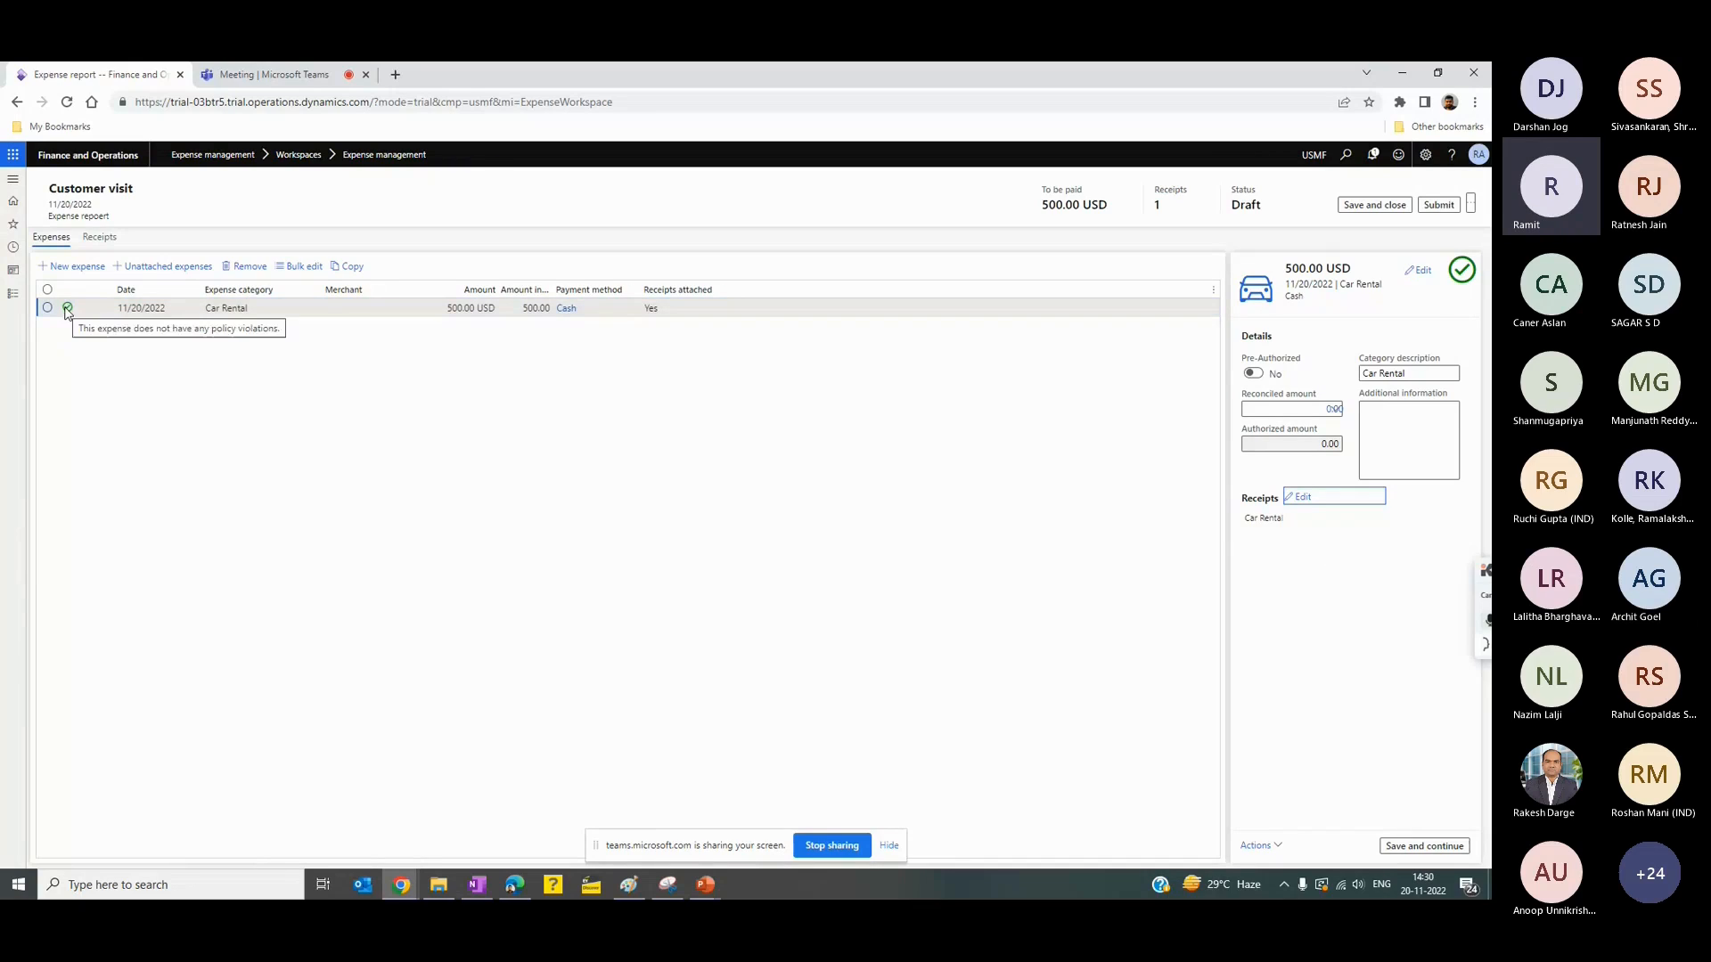
- Add and save a Hotel expense of 1,000.00 USD on the Customer visit report
mouse_move(1448, 281)
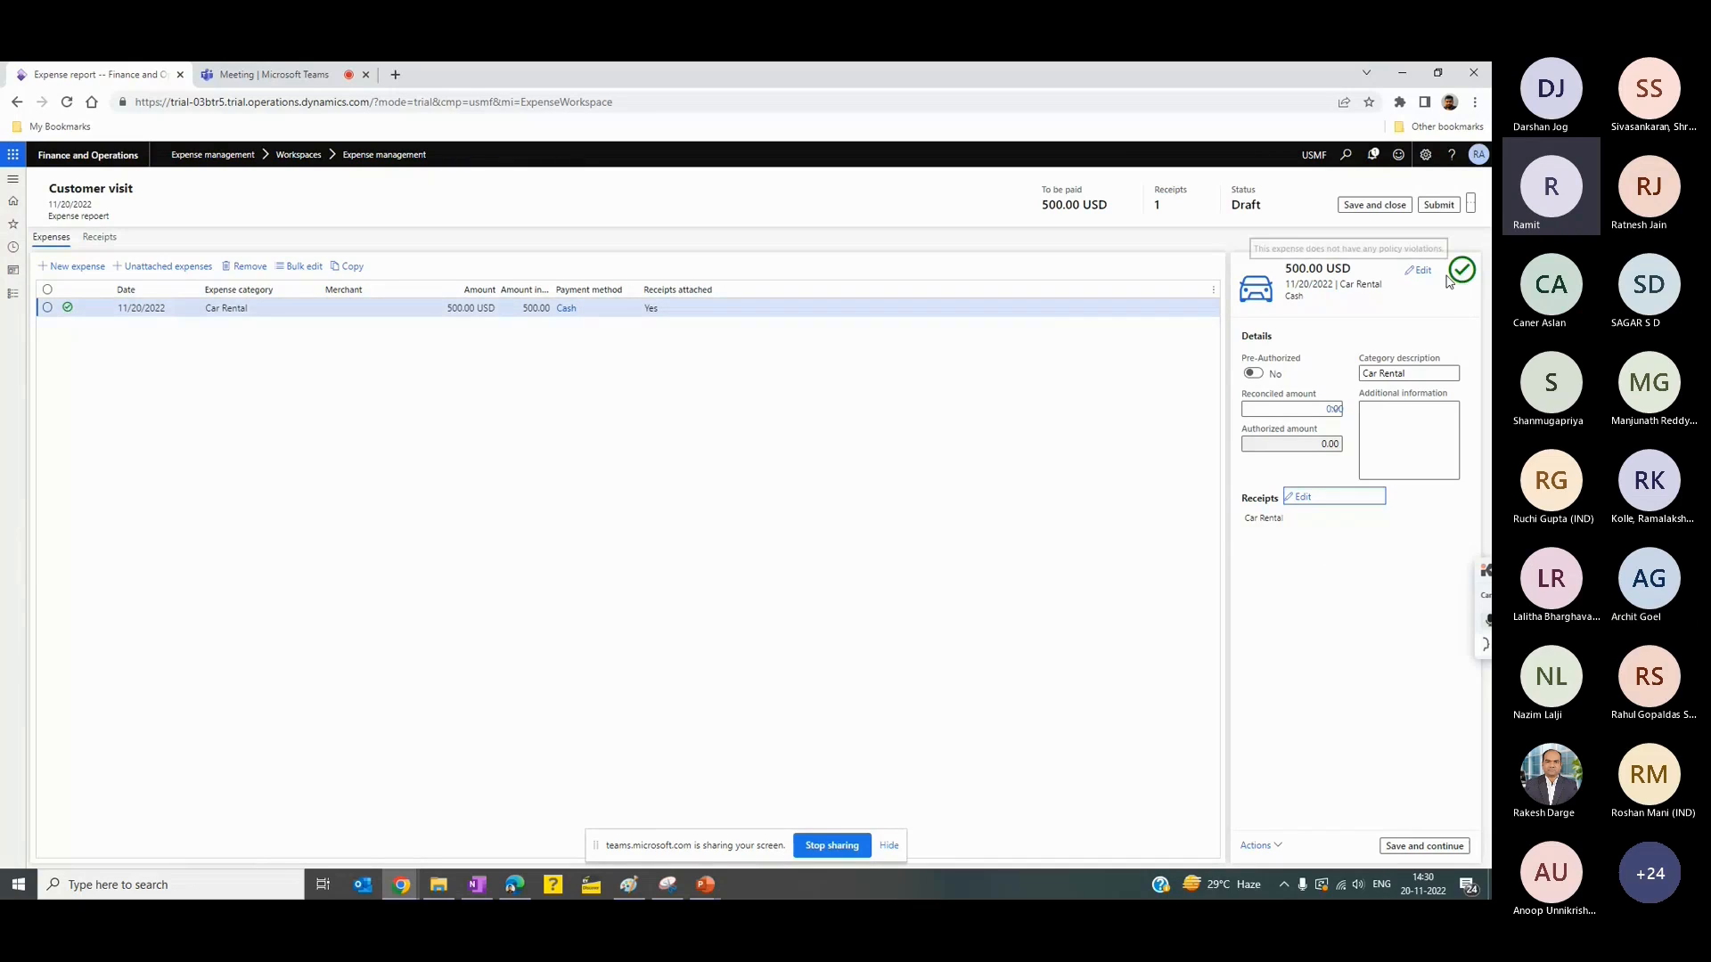
left_click(69, 267)
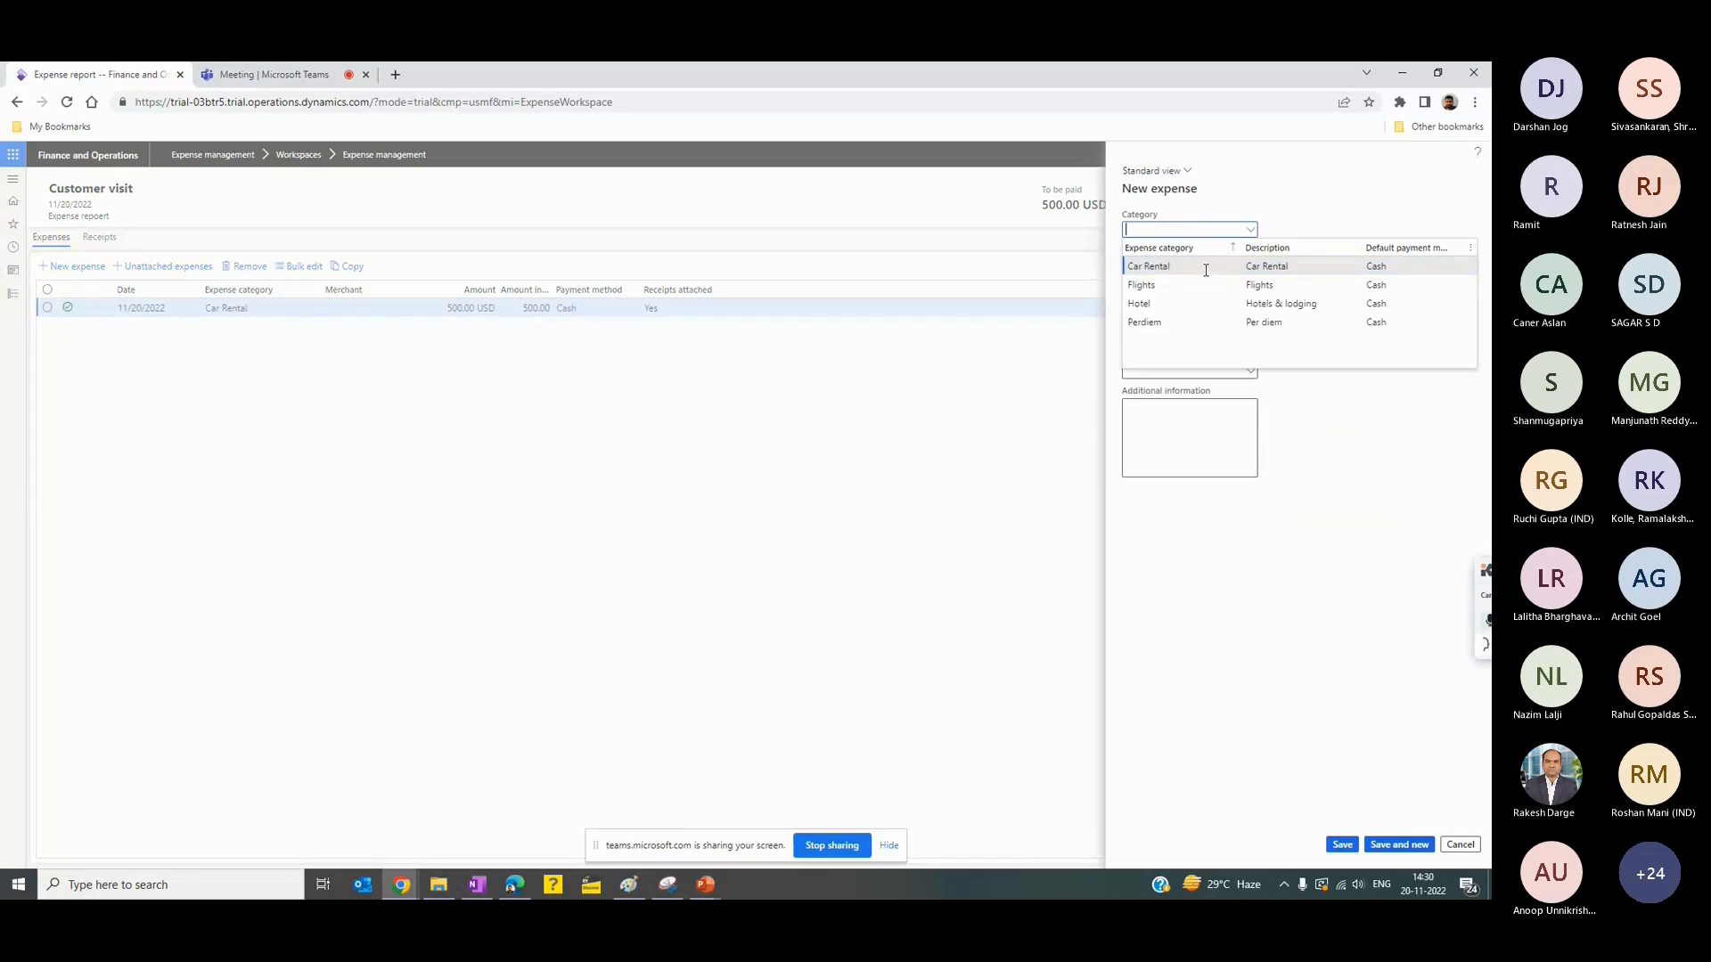
left_click(1189, 302)
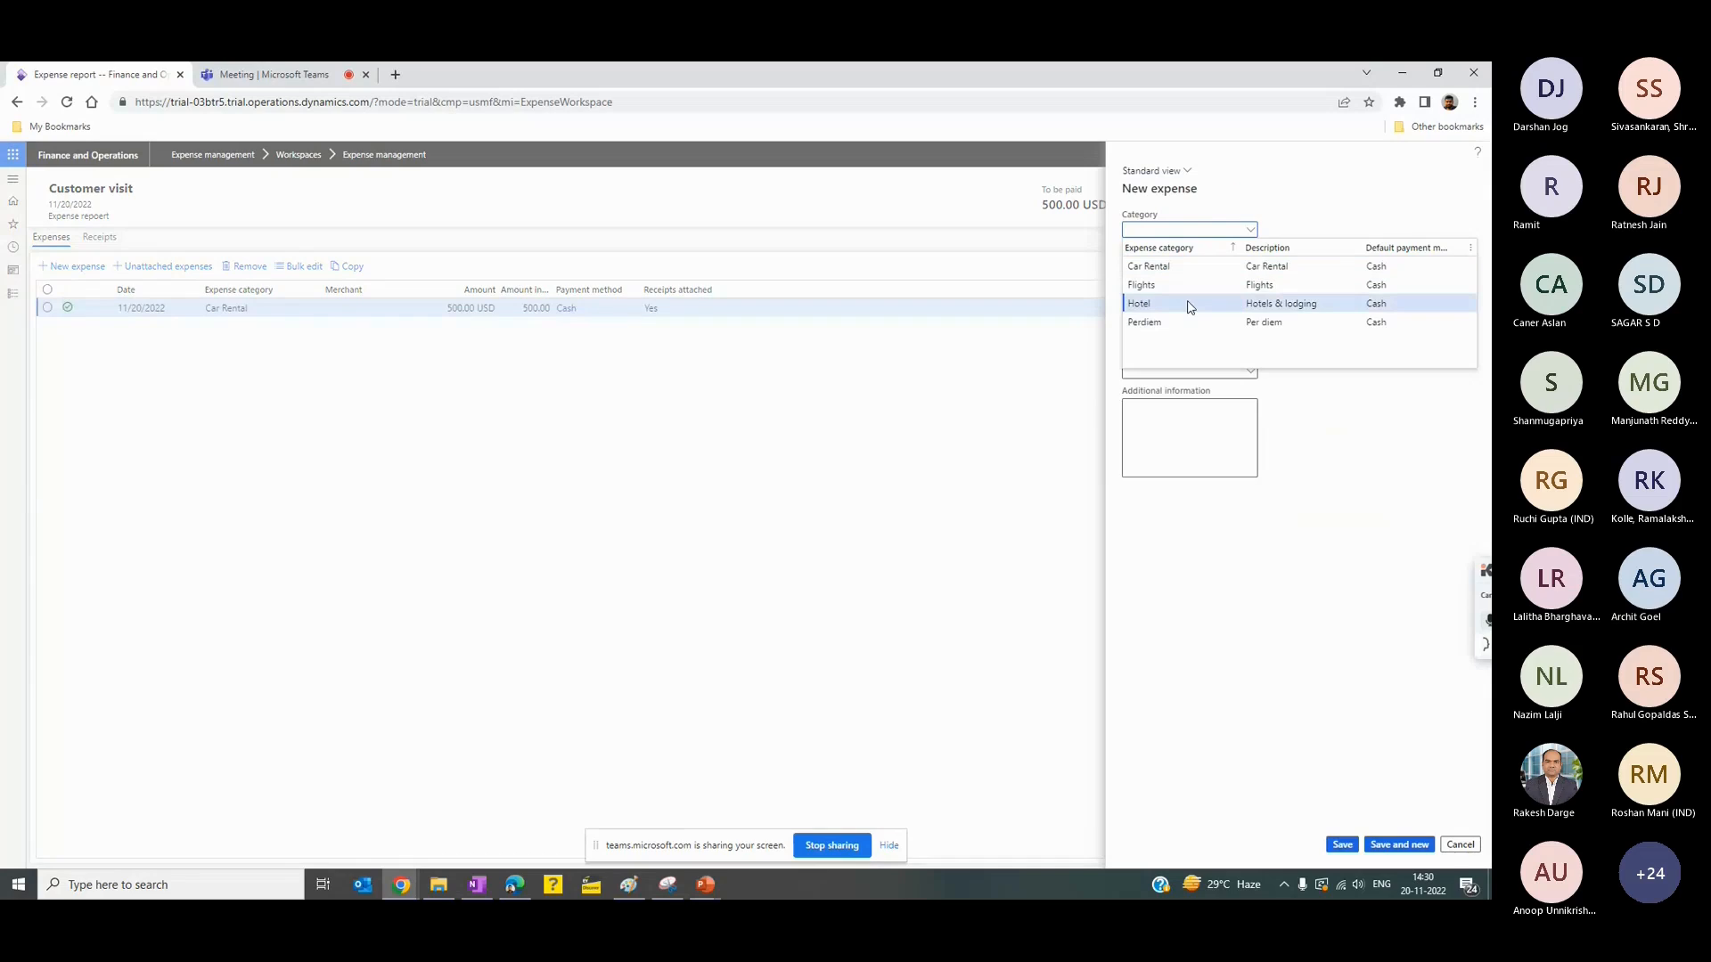
left_click(1159, 267)
type("1000")
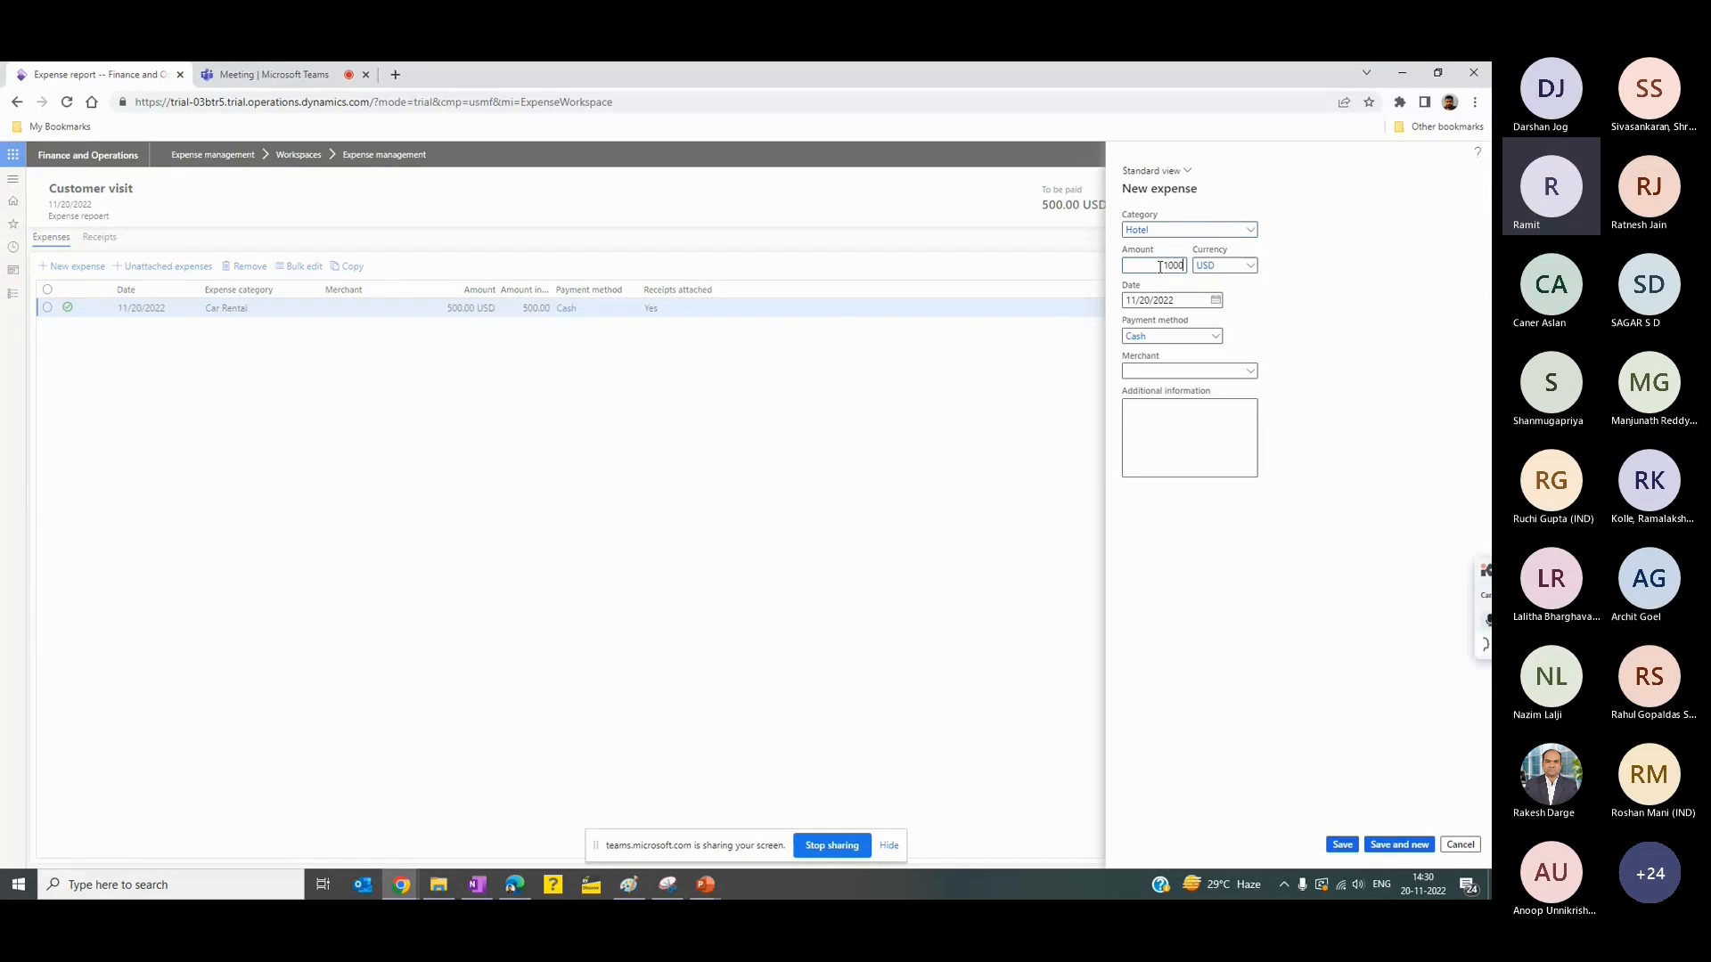
key("Tab")
left_click(1218, 442)
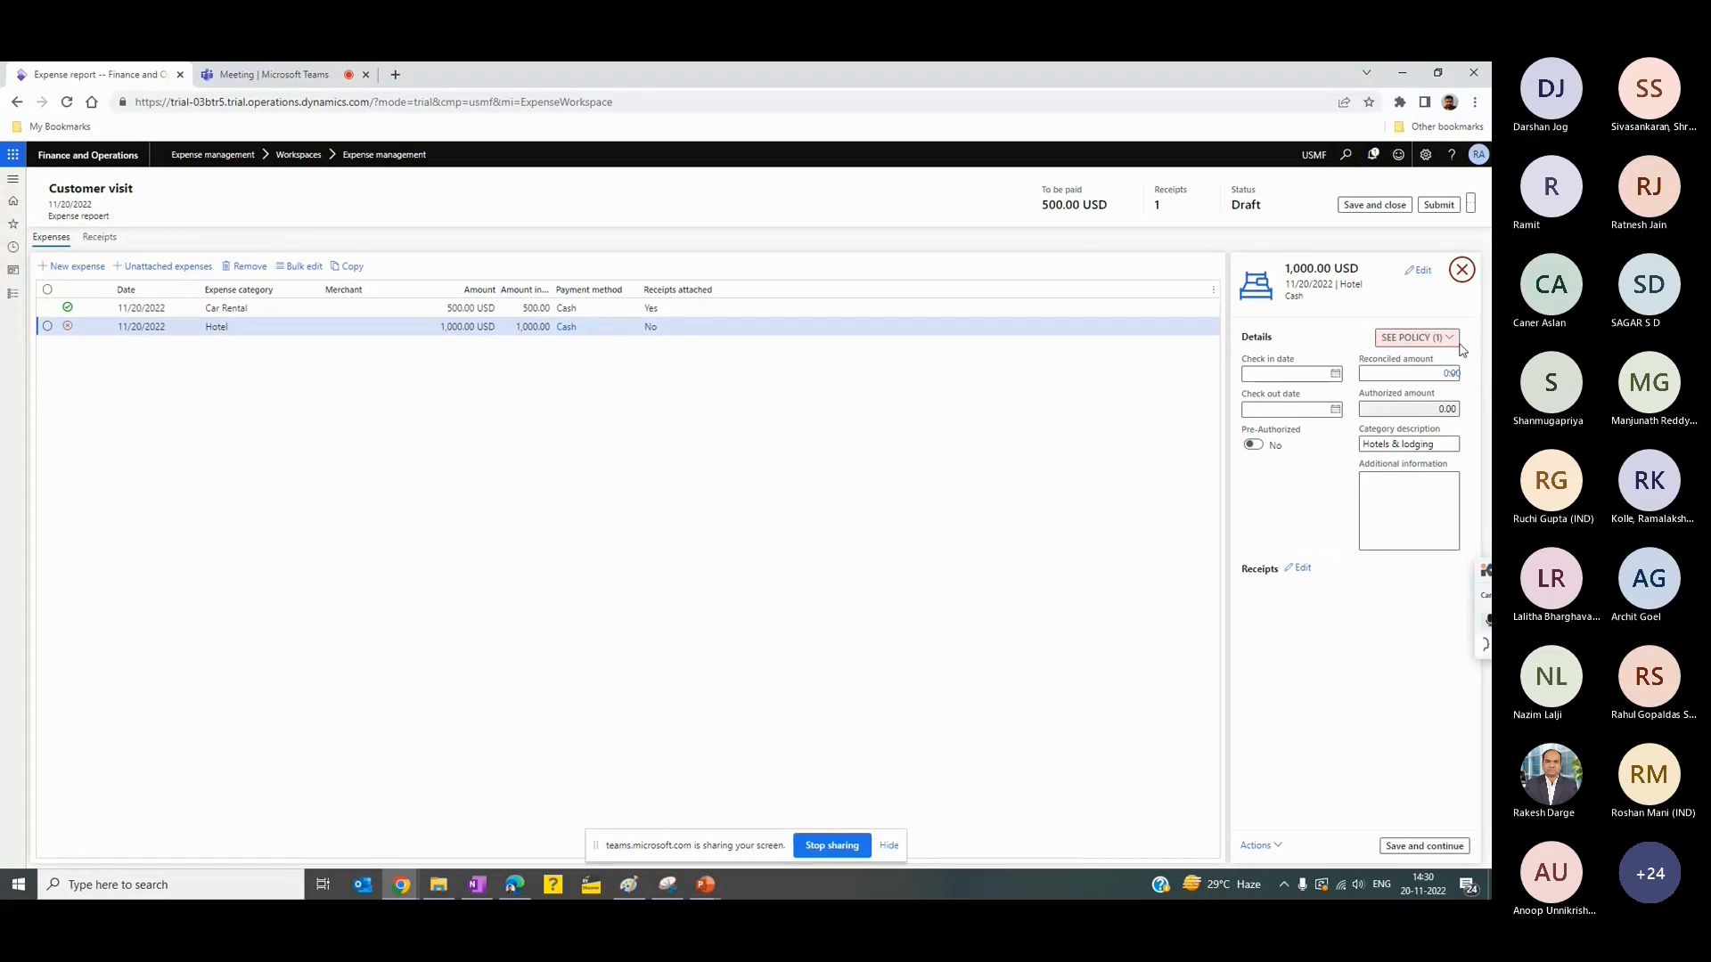
- Read the policy flagged on the hotel expense and check the hotel claim on the Scenario 3 slide in PowerPoint
left_click(1458, 344)
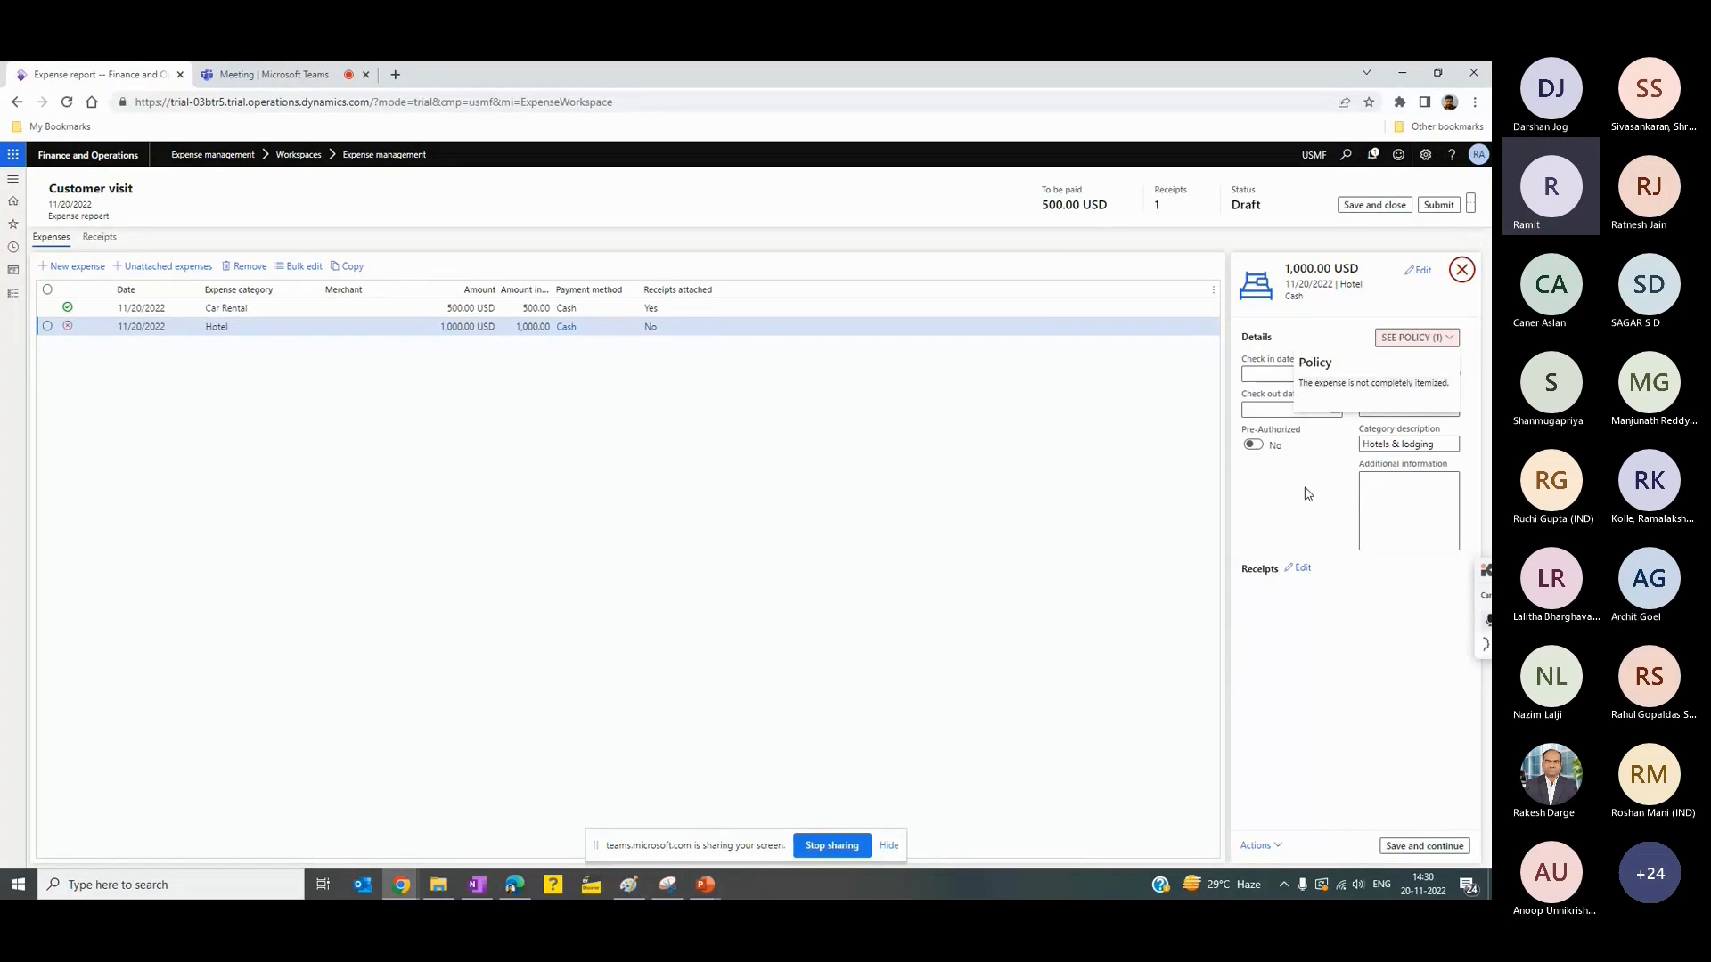
left_click(1268, 372)
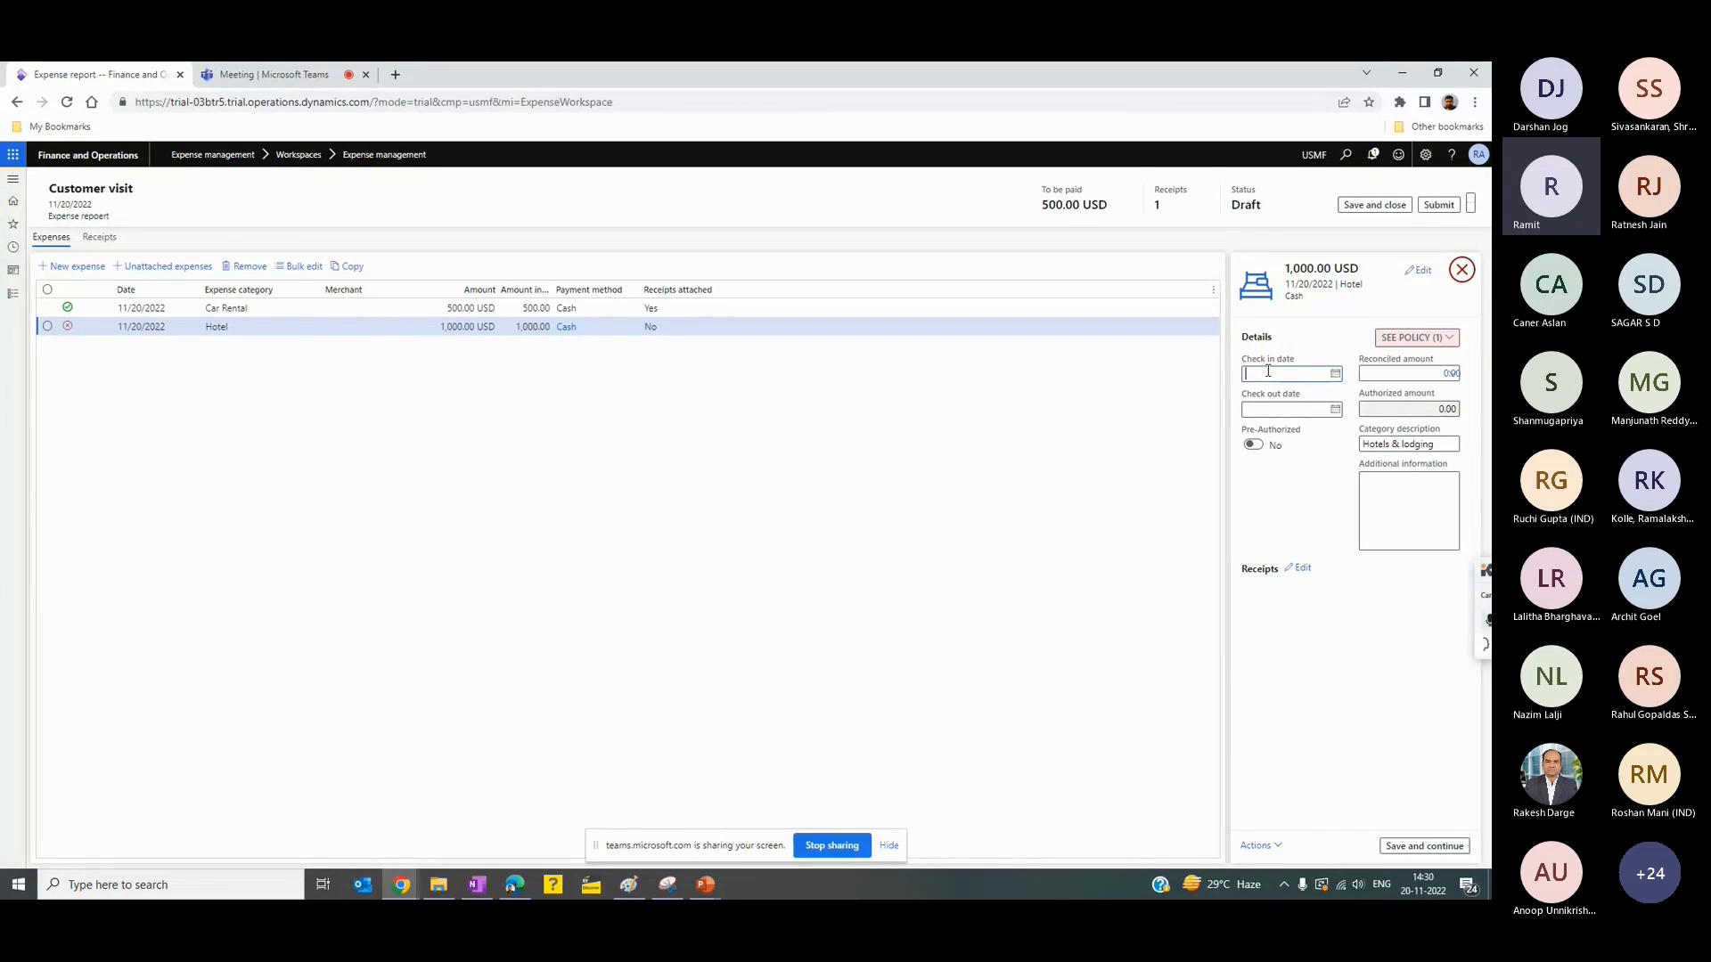
left_click(705, 884)
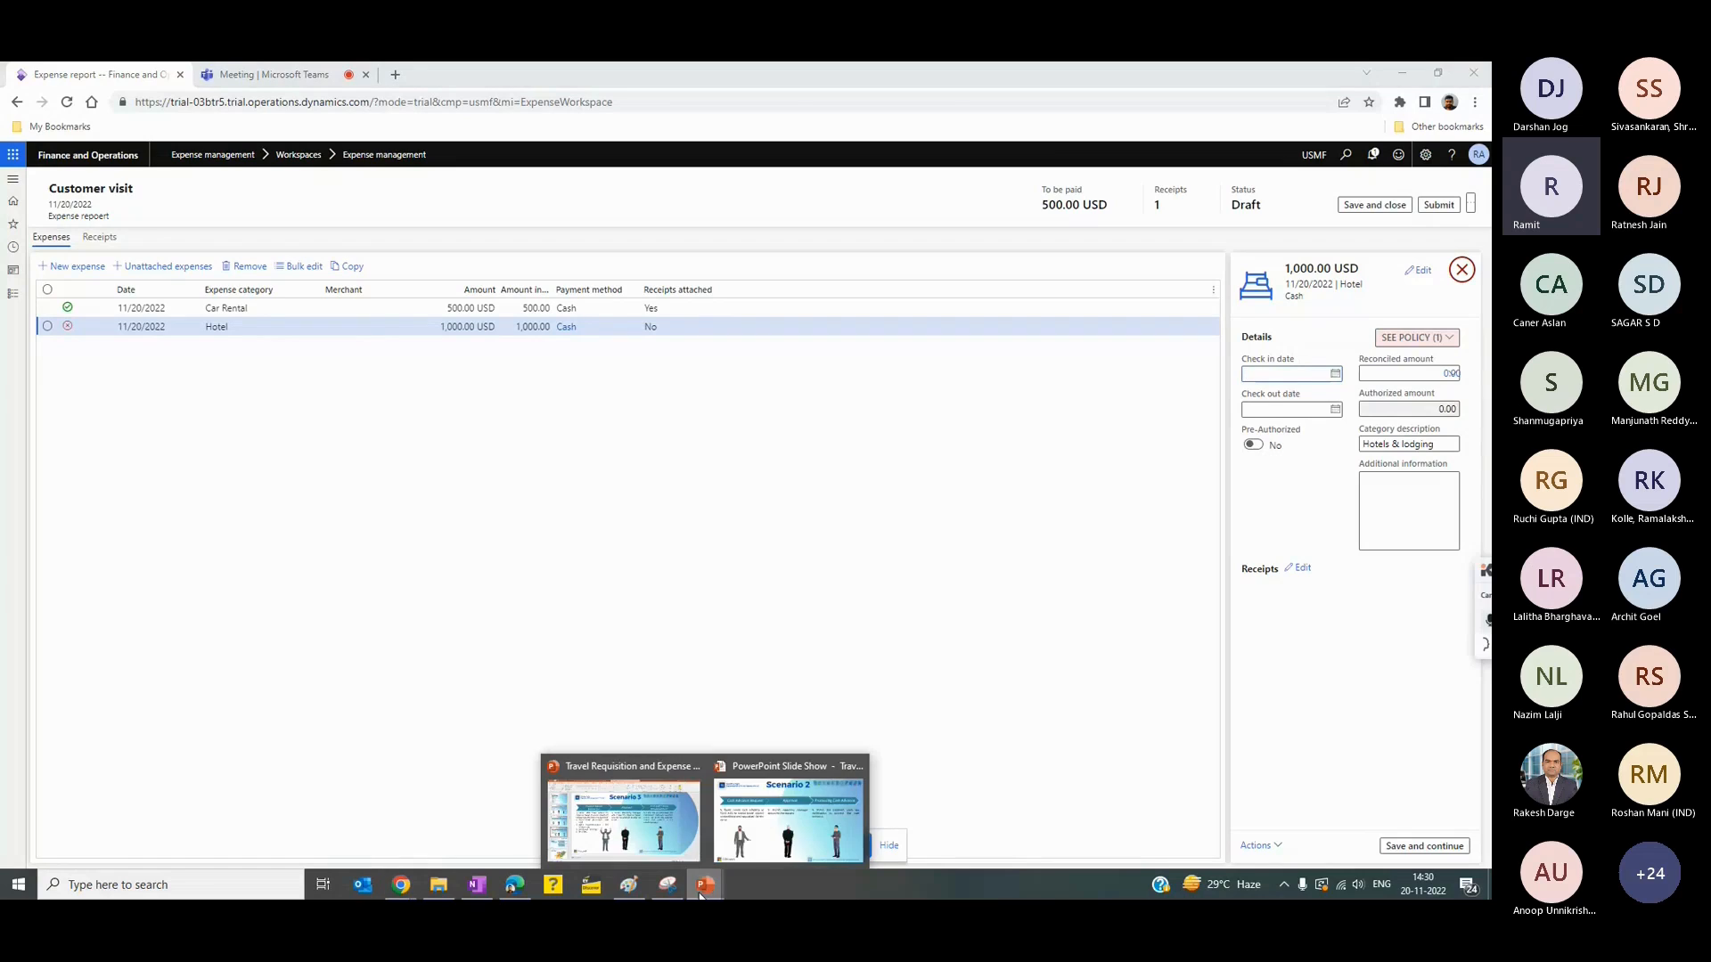
left_click(648, 837)
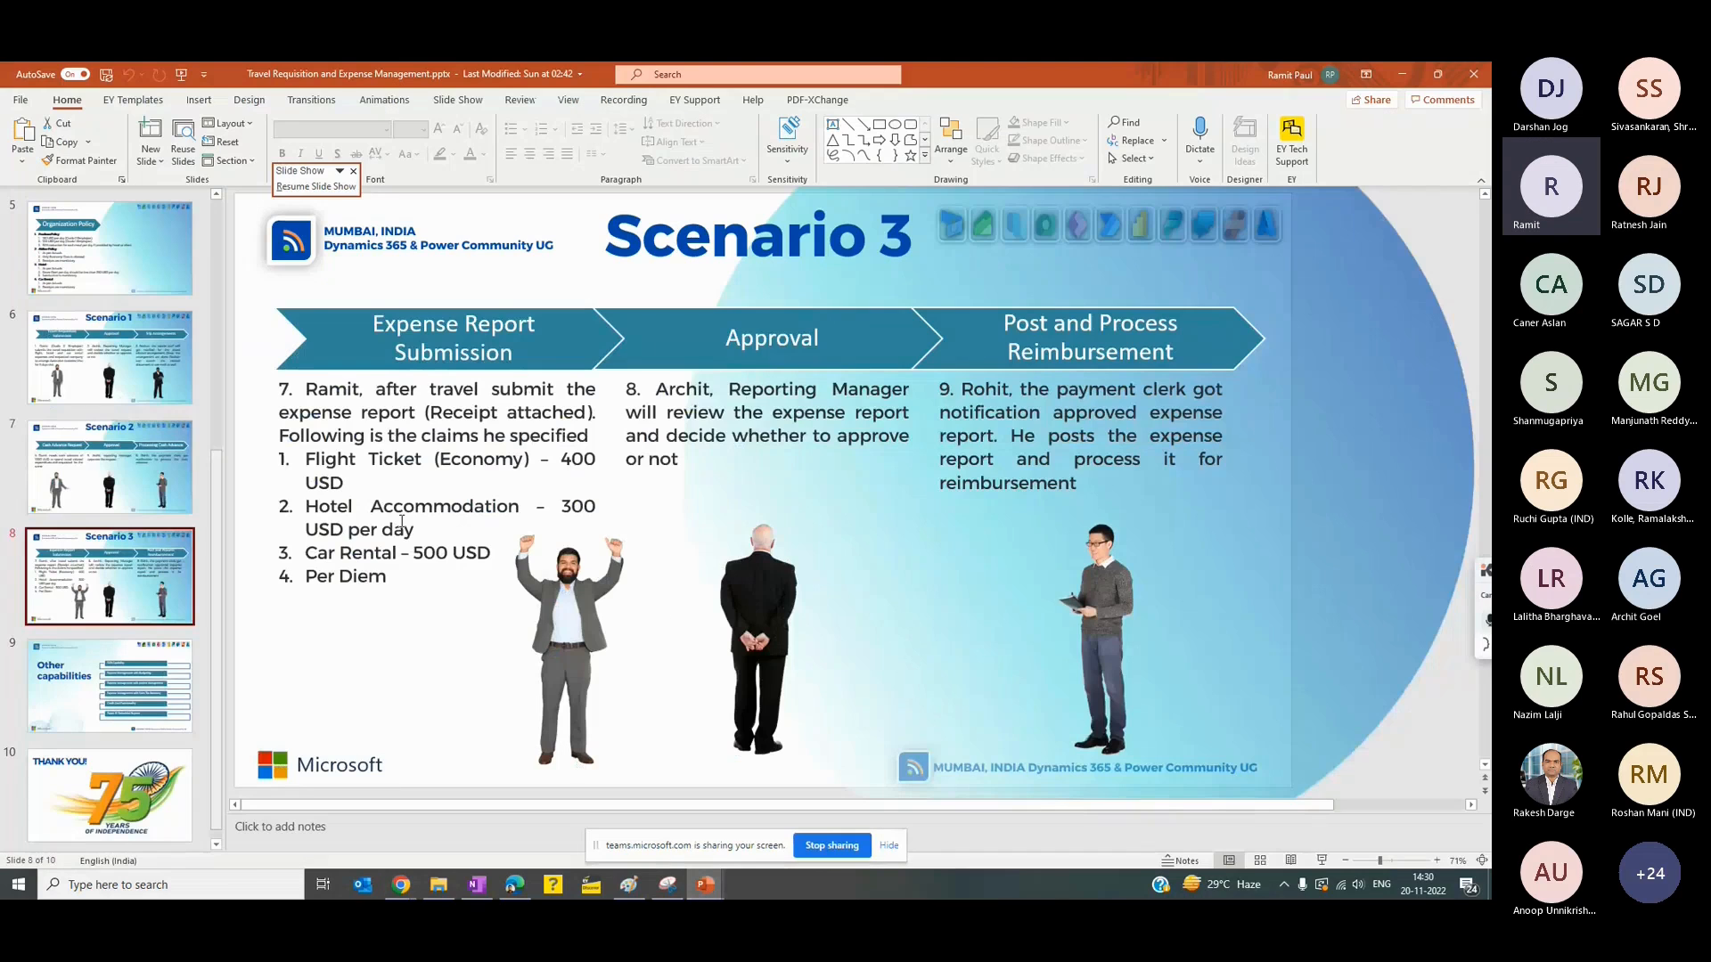
key("alt+Tab")
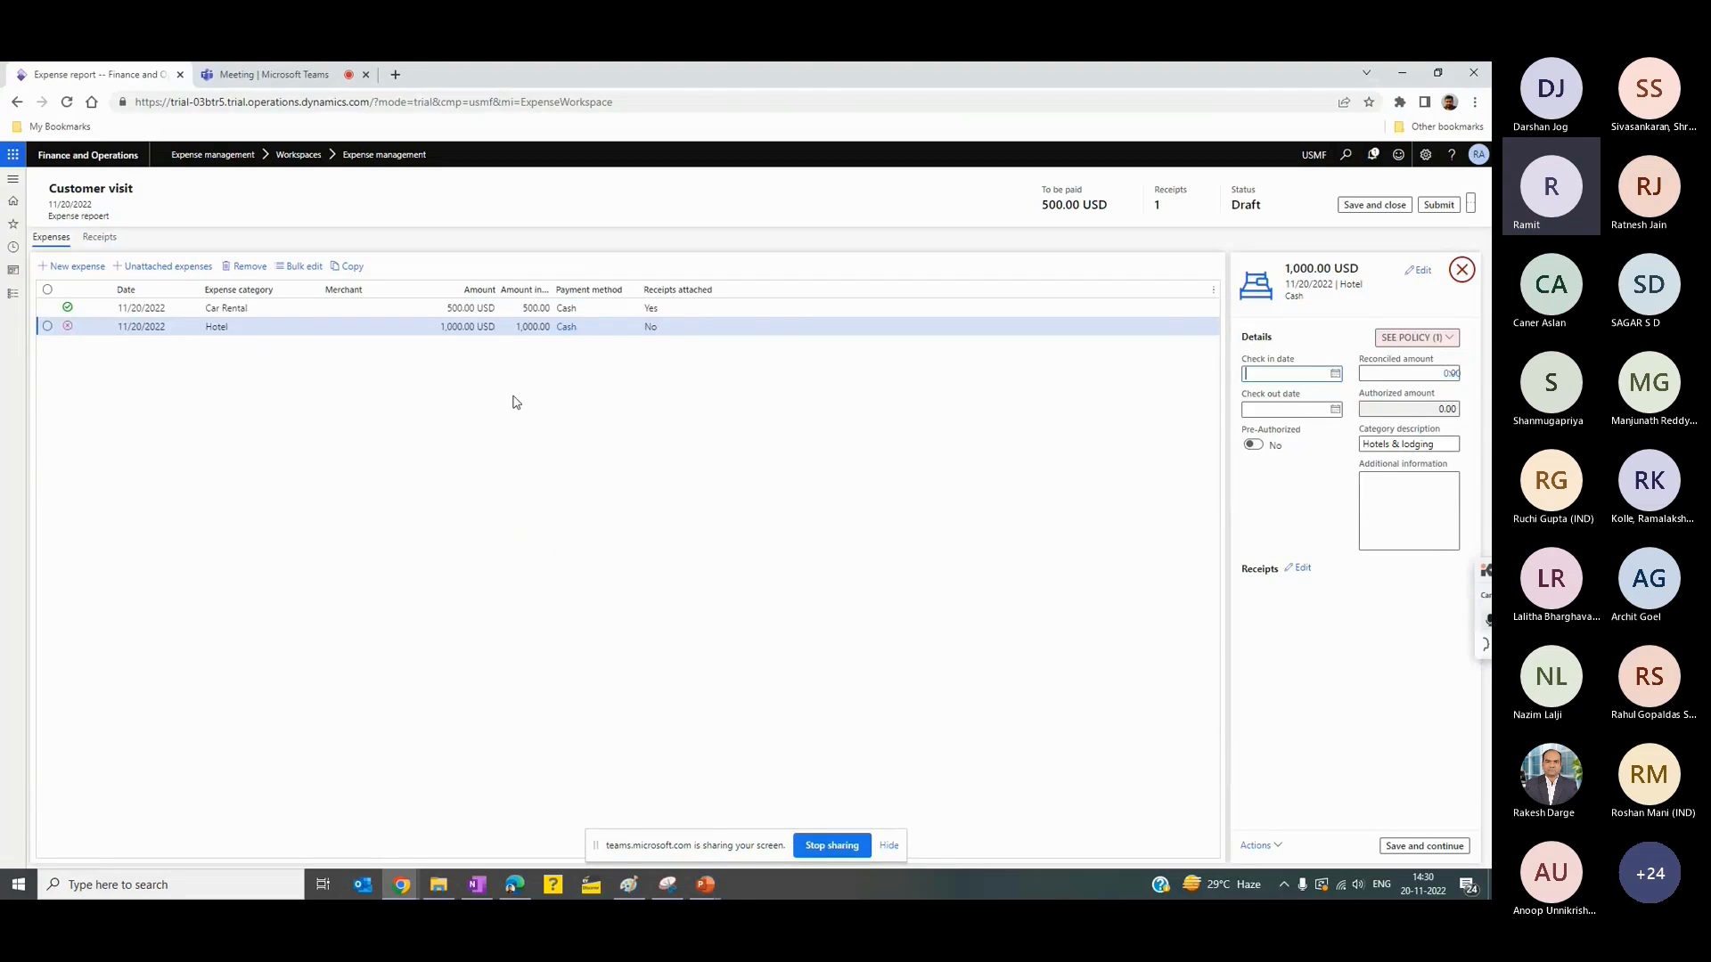
- Select the Hotel expense and open its itemization
left_click(299, 326)
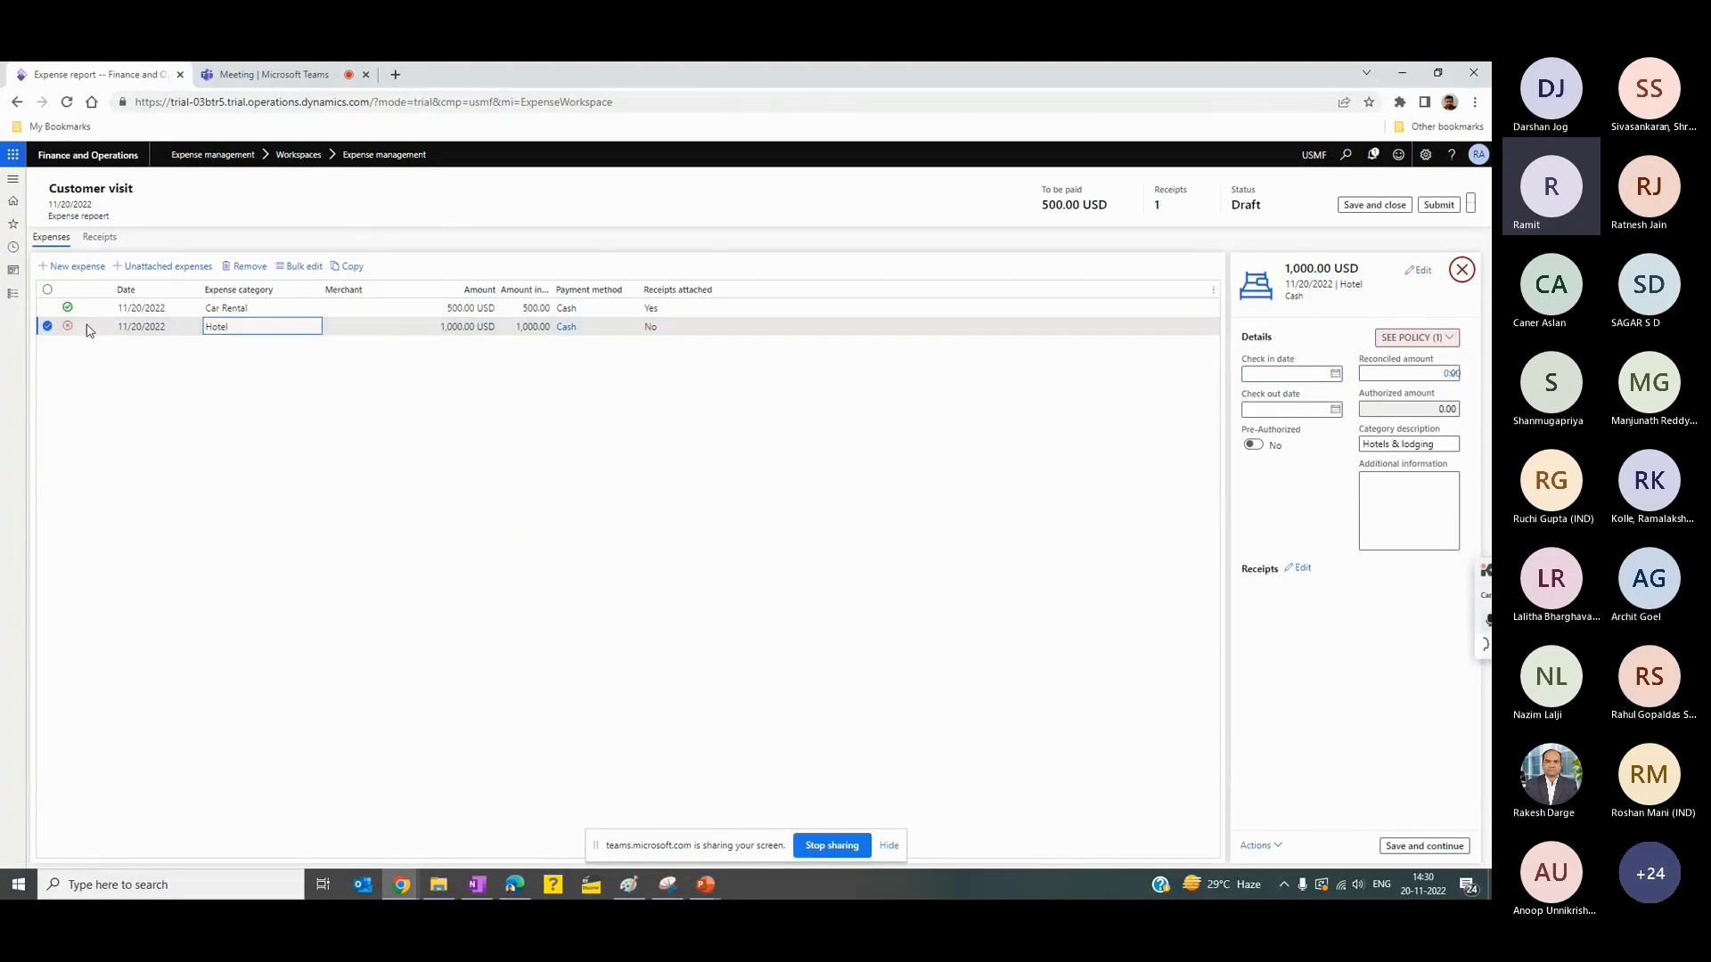
left_click(10, 295)
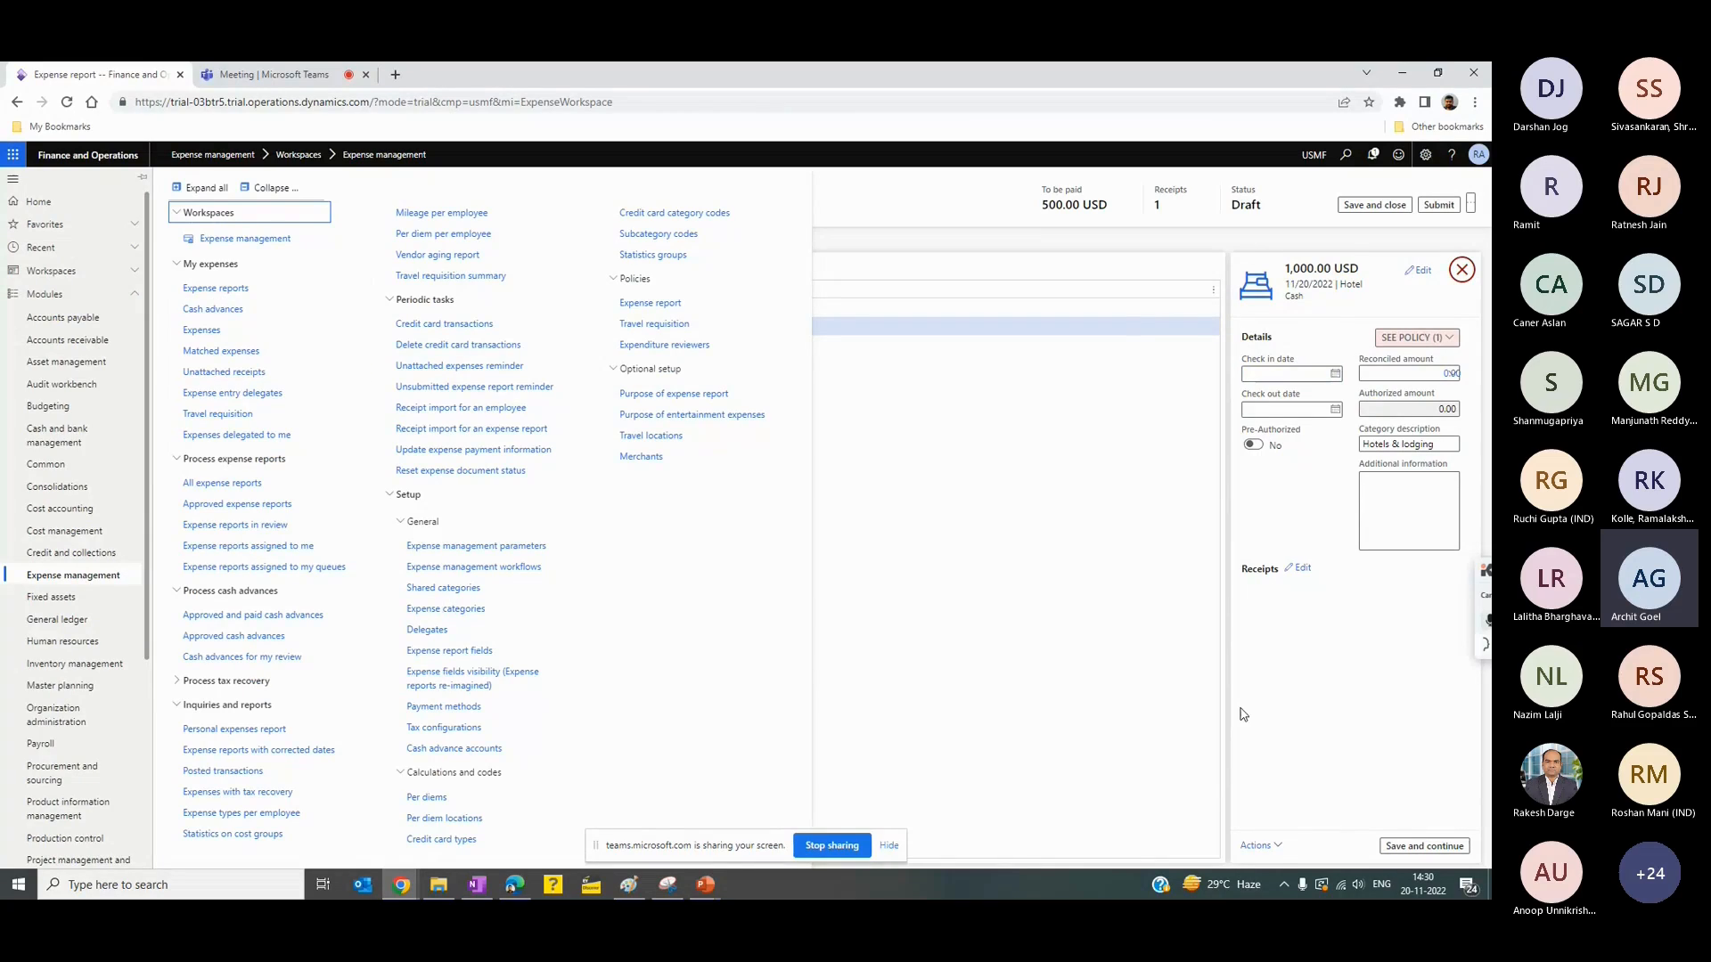
left_click(1276, 848)
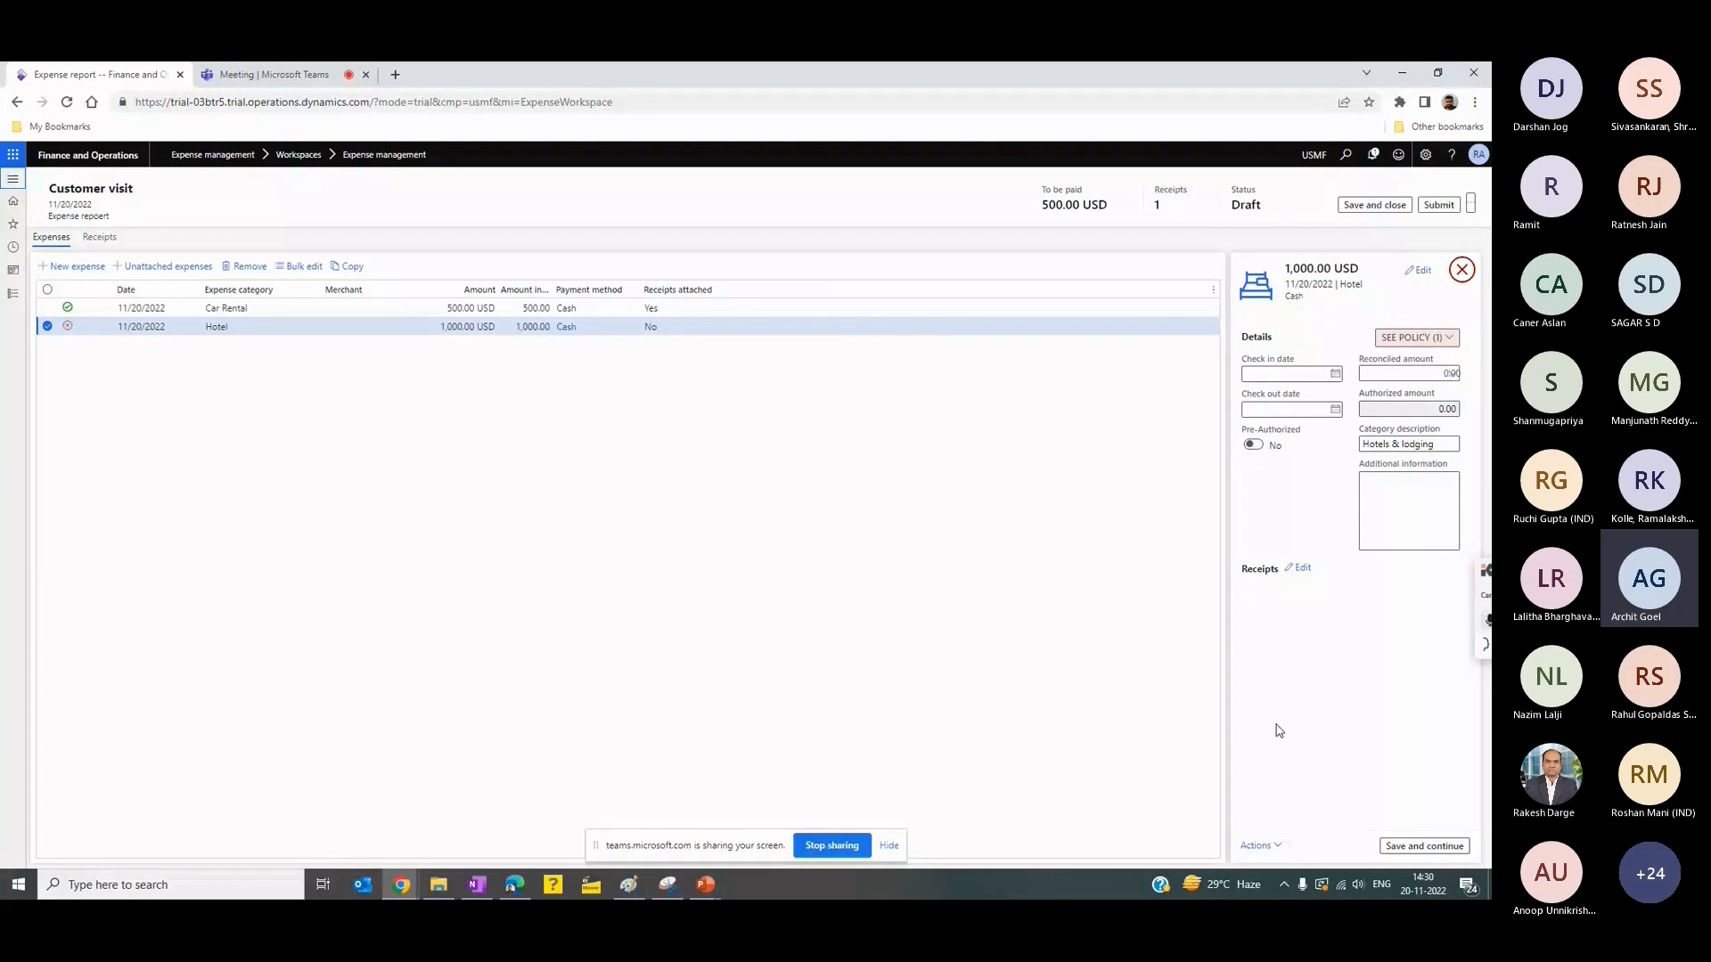
left_click(1274, 850)
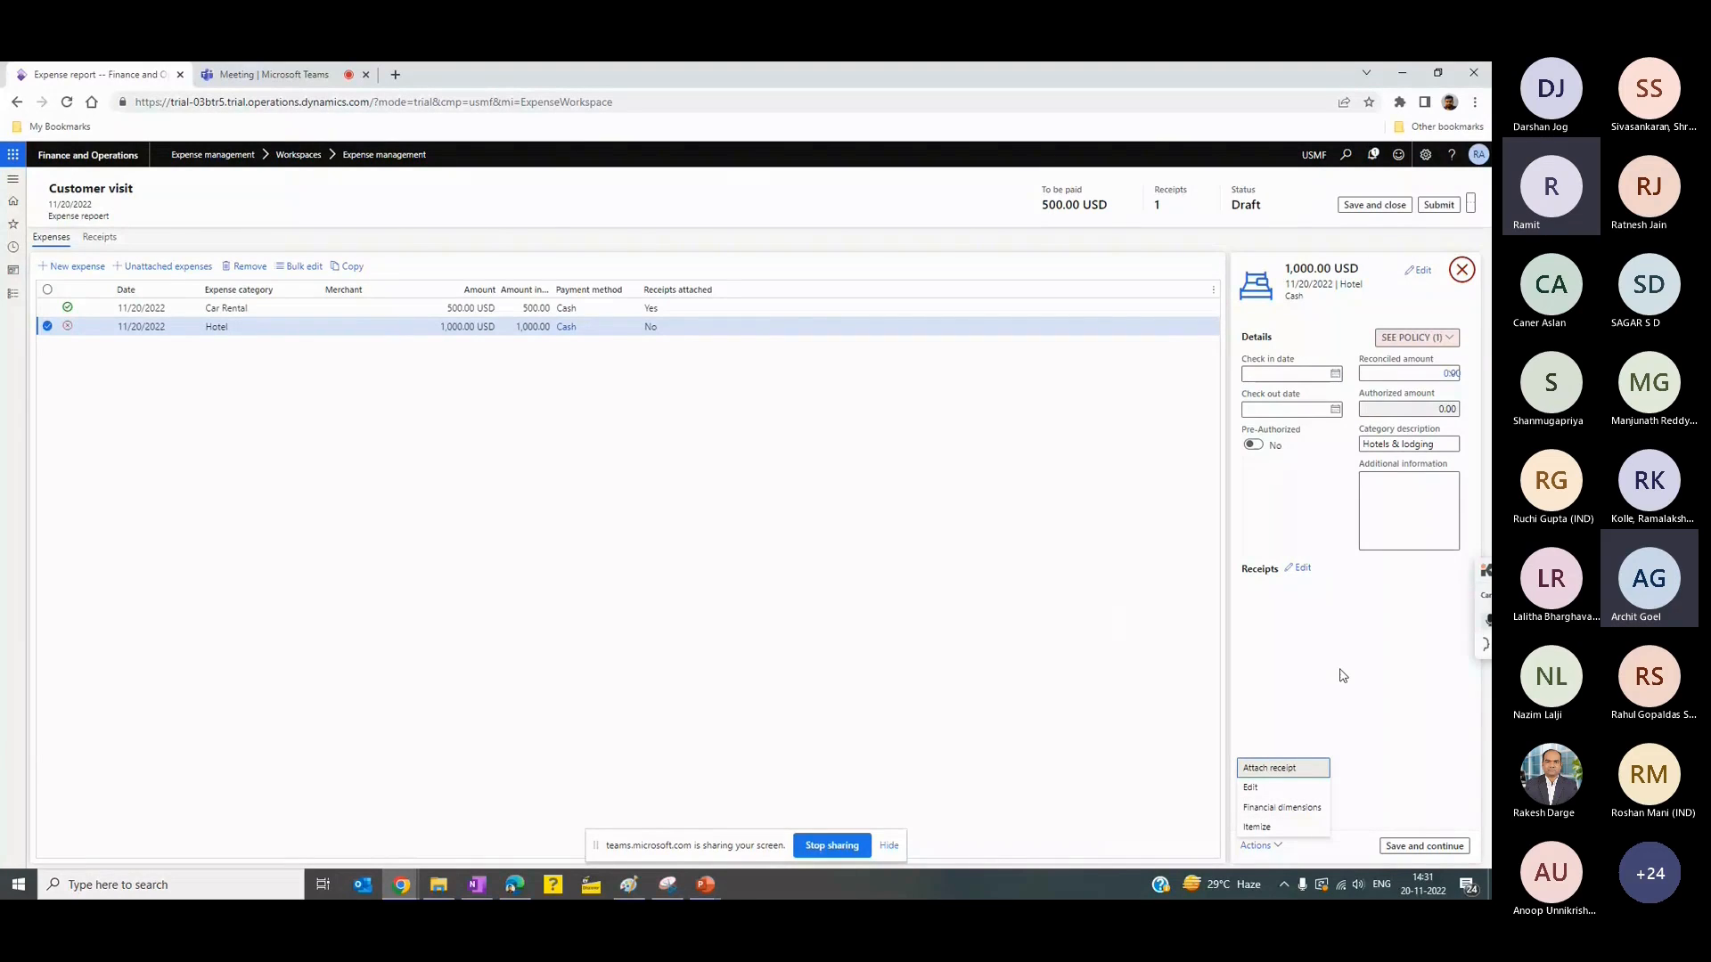
left_click(1274, 837)
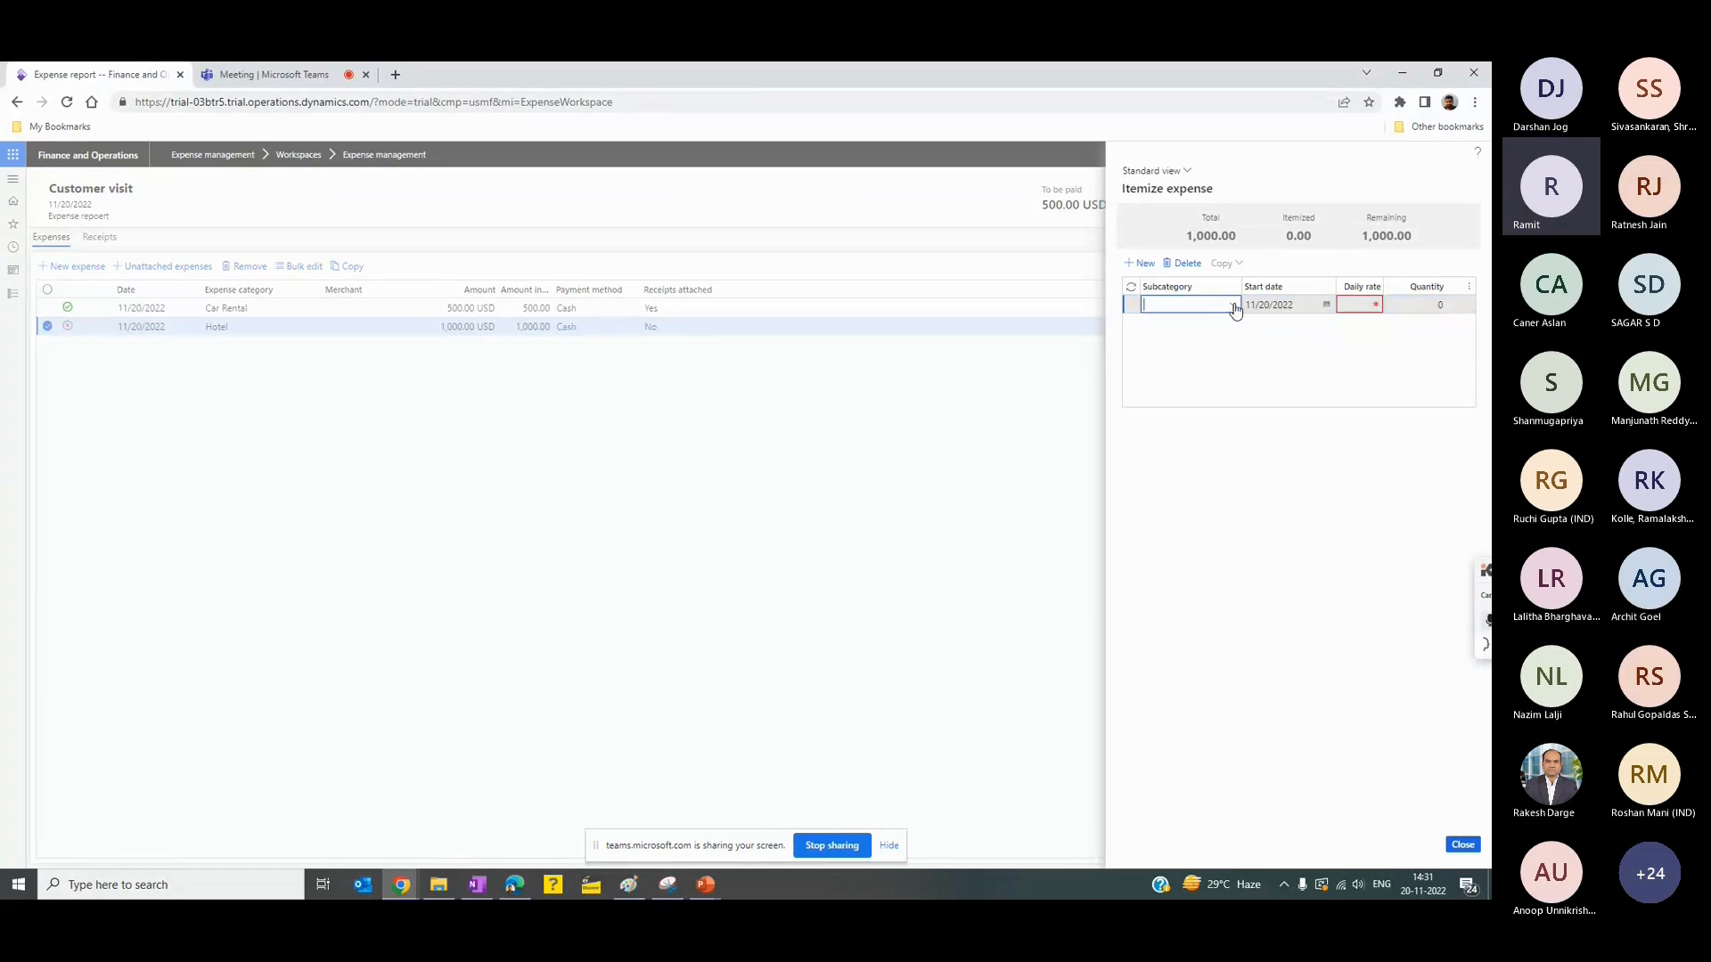
- Itemize the hotel expense with a Daily room rate line of 300.00 and quantity 1
left_click(1236, 307)
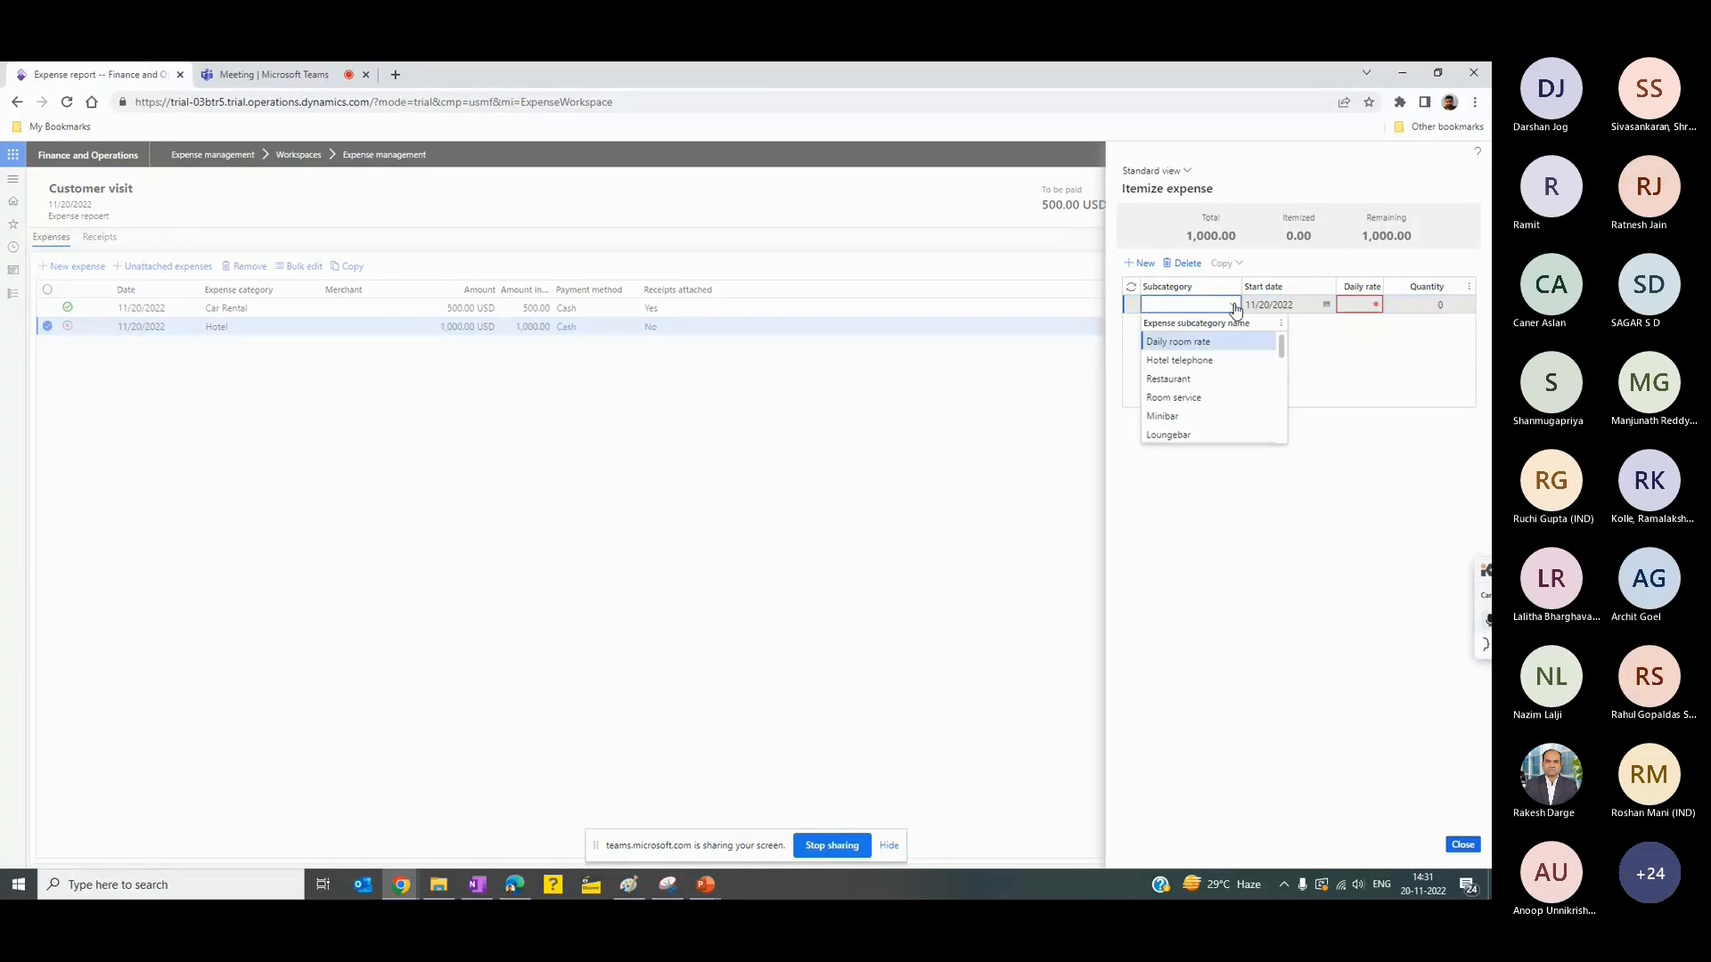
key("Return")
left_click(1350, 306)
type("300")
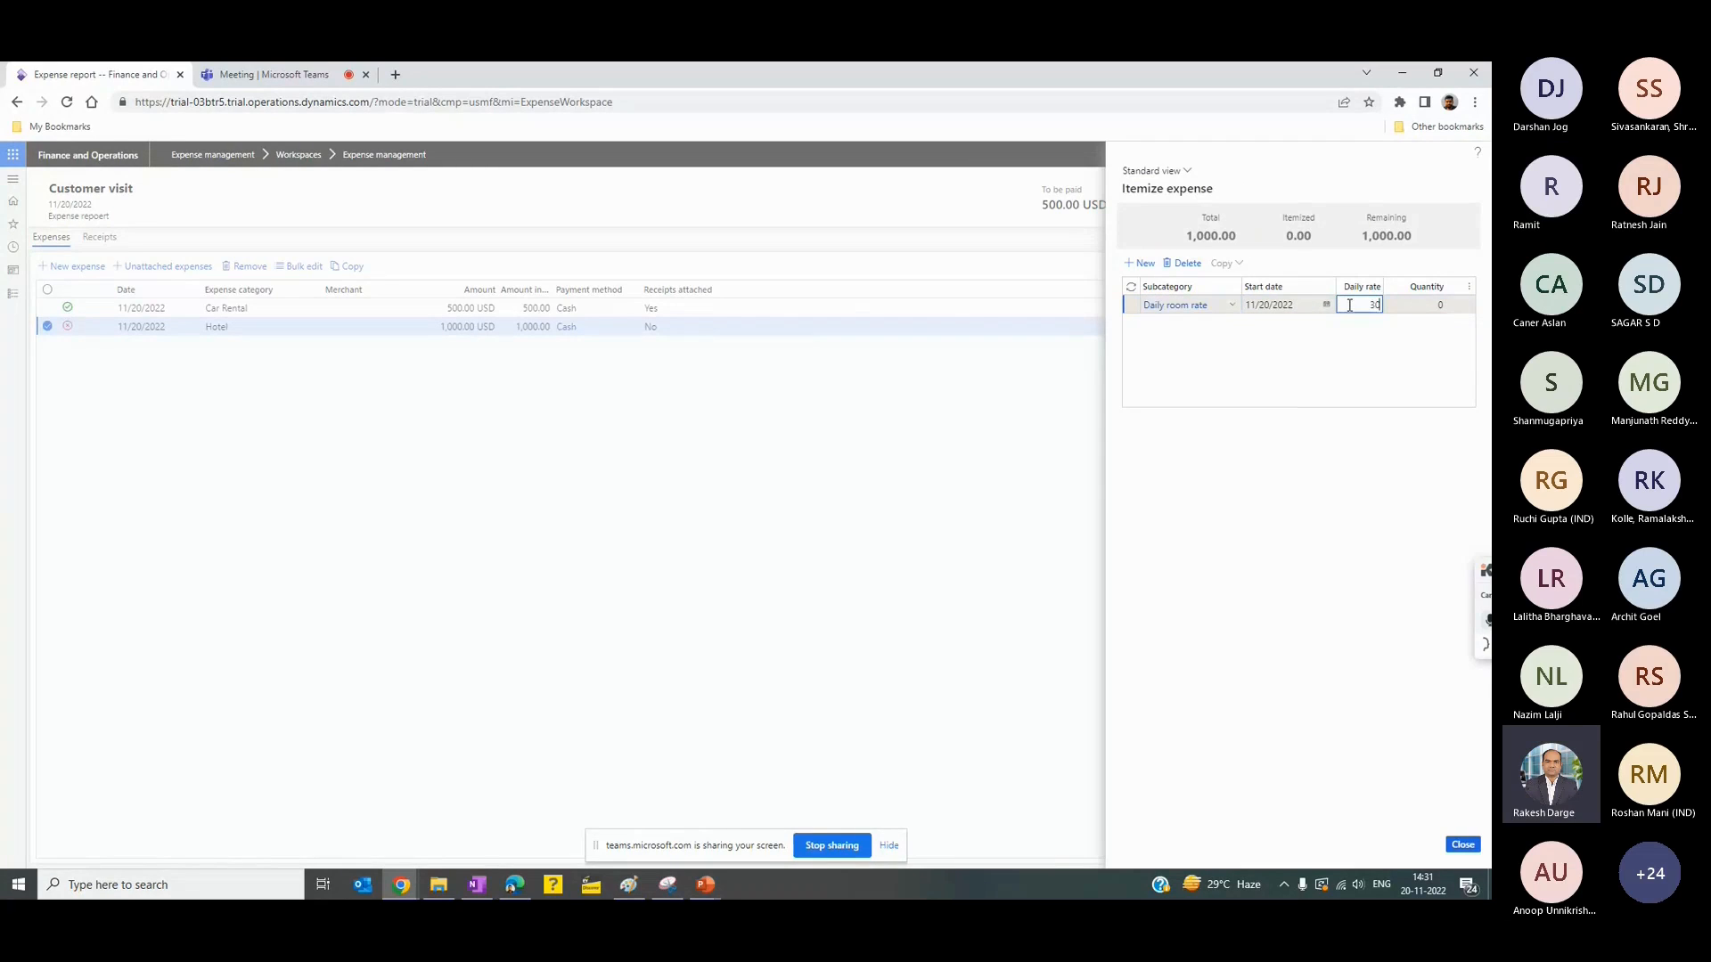
key("Tab")
type("1")
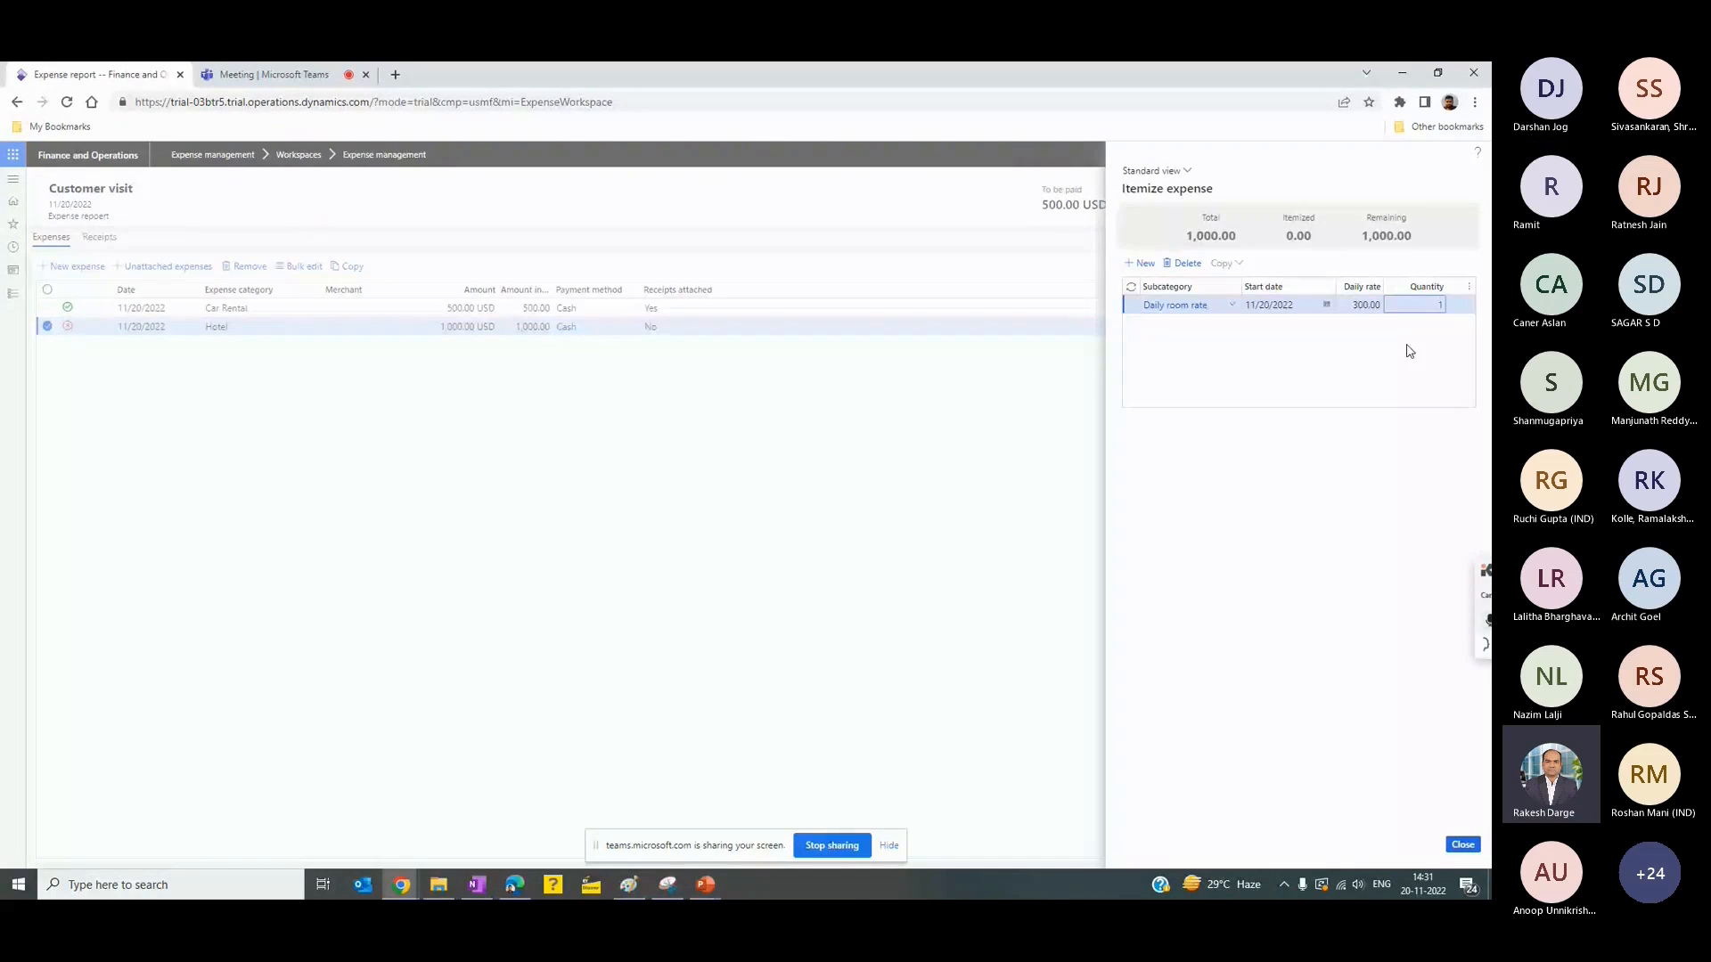
key("Tab")
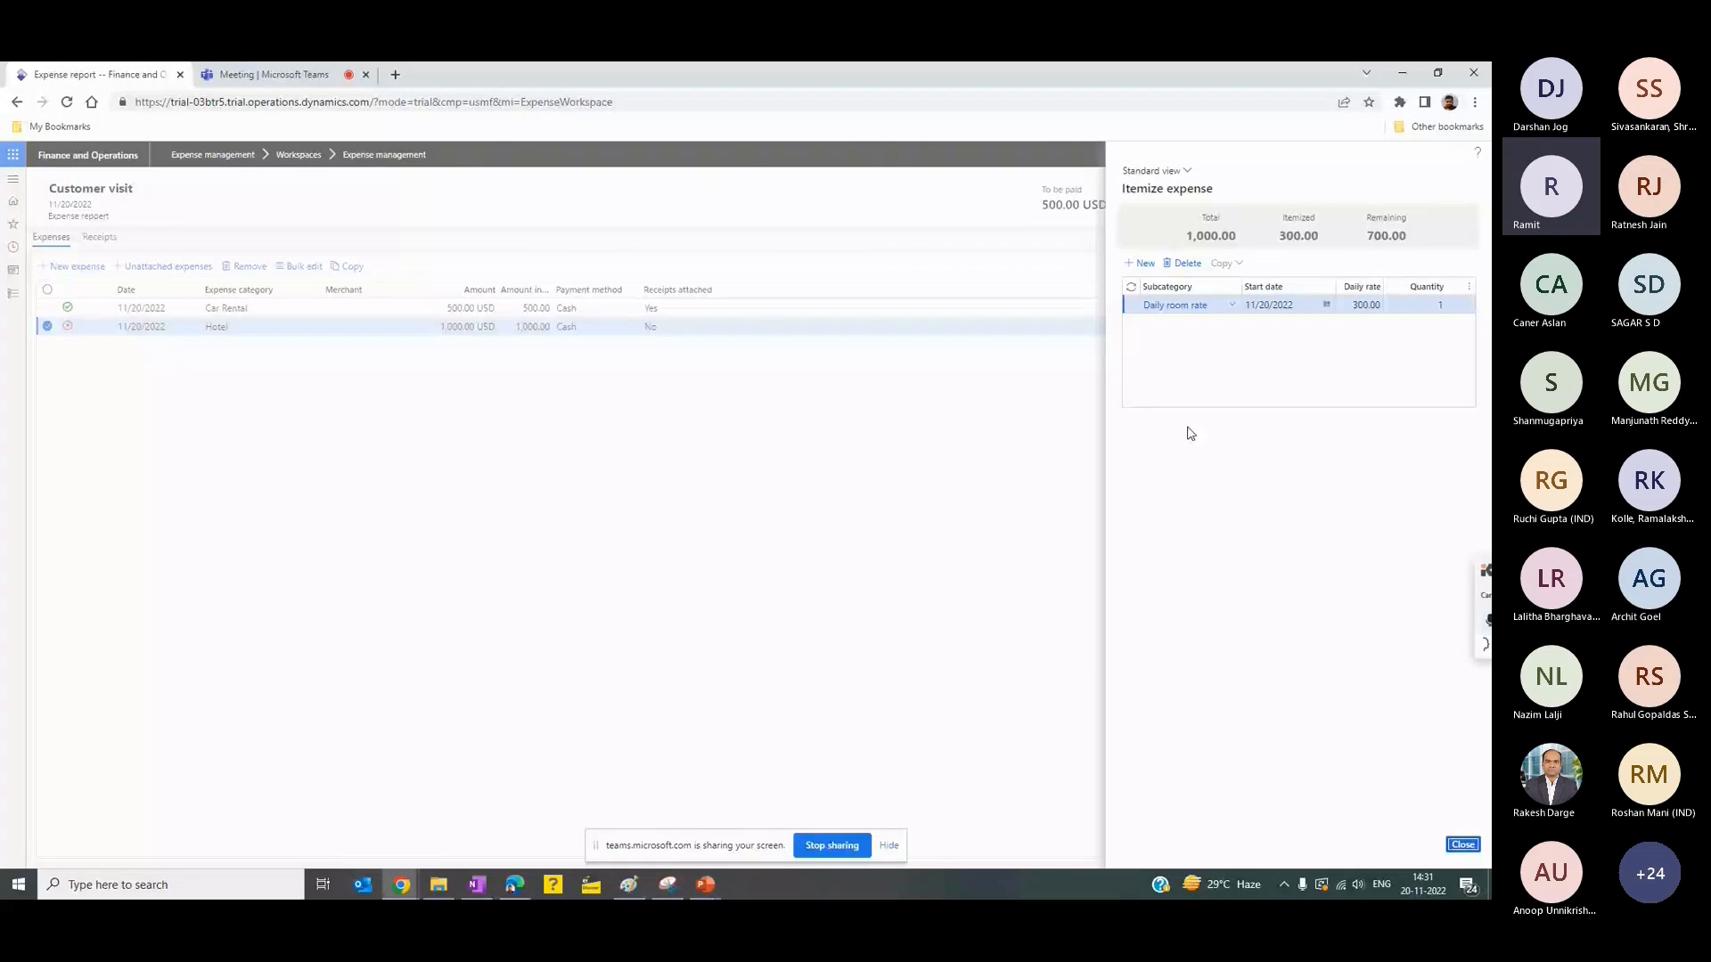
- Add a second Daily room rate line starting 11/19/2022 with a daily rate of 350.00
left_click(1139, 263)
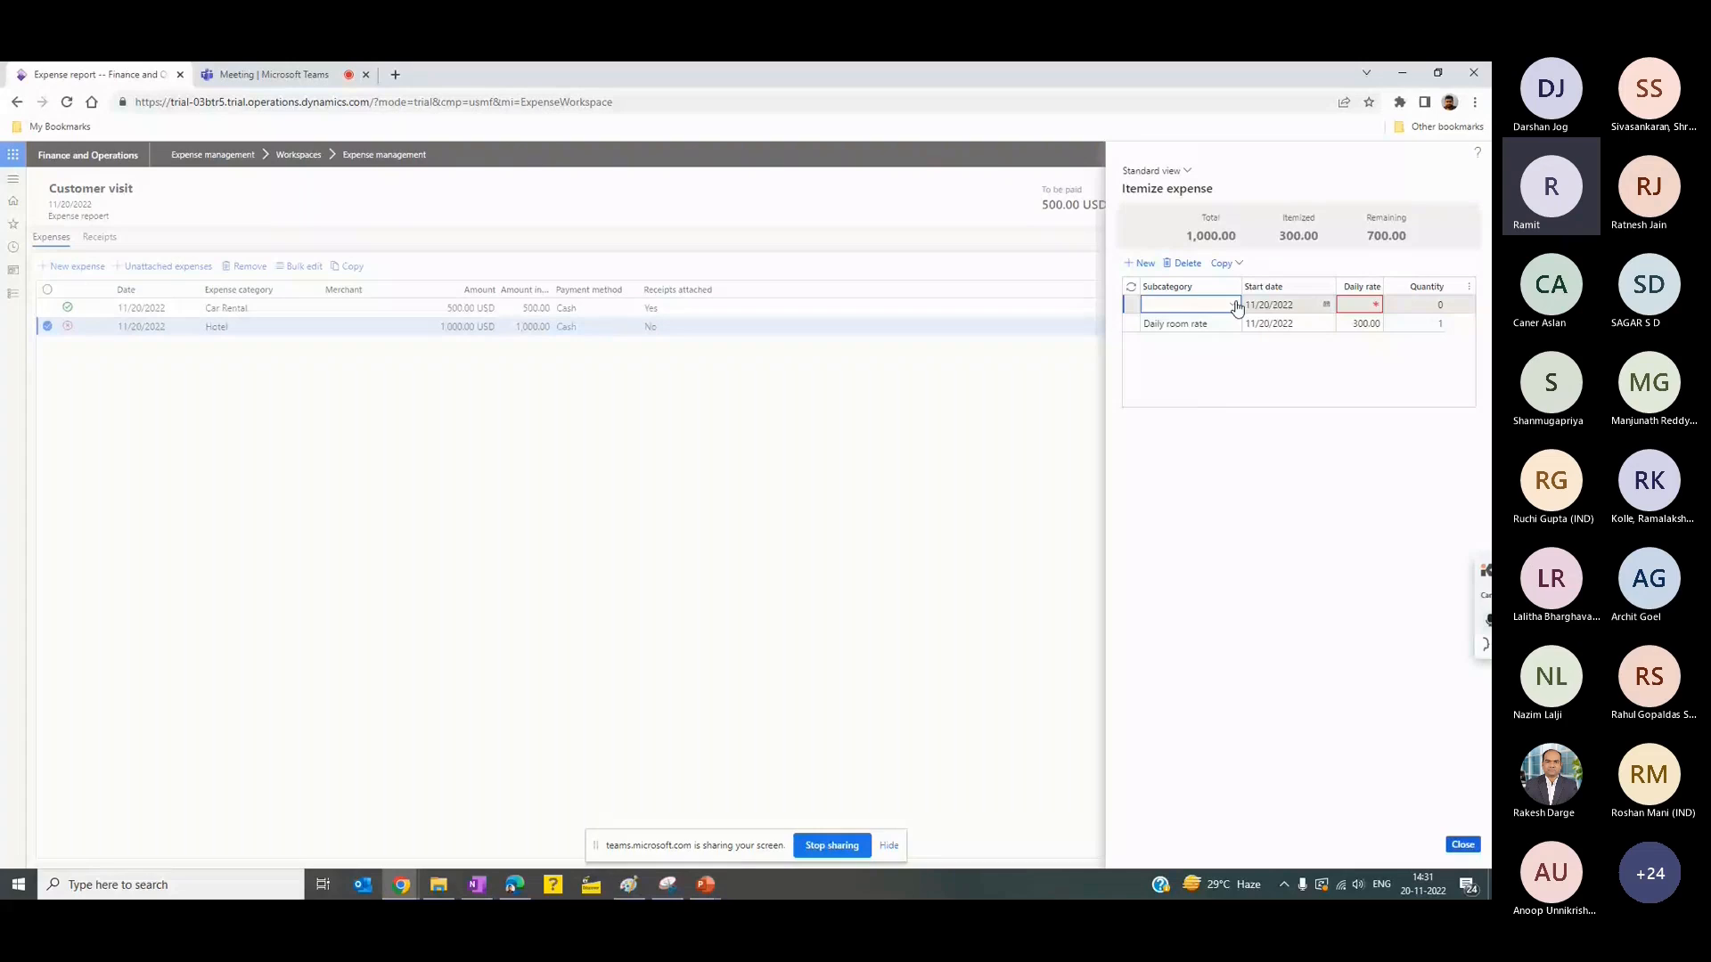
left_click(1235, 306)
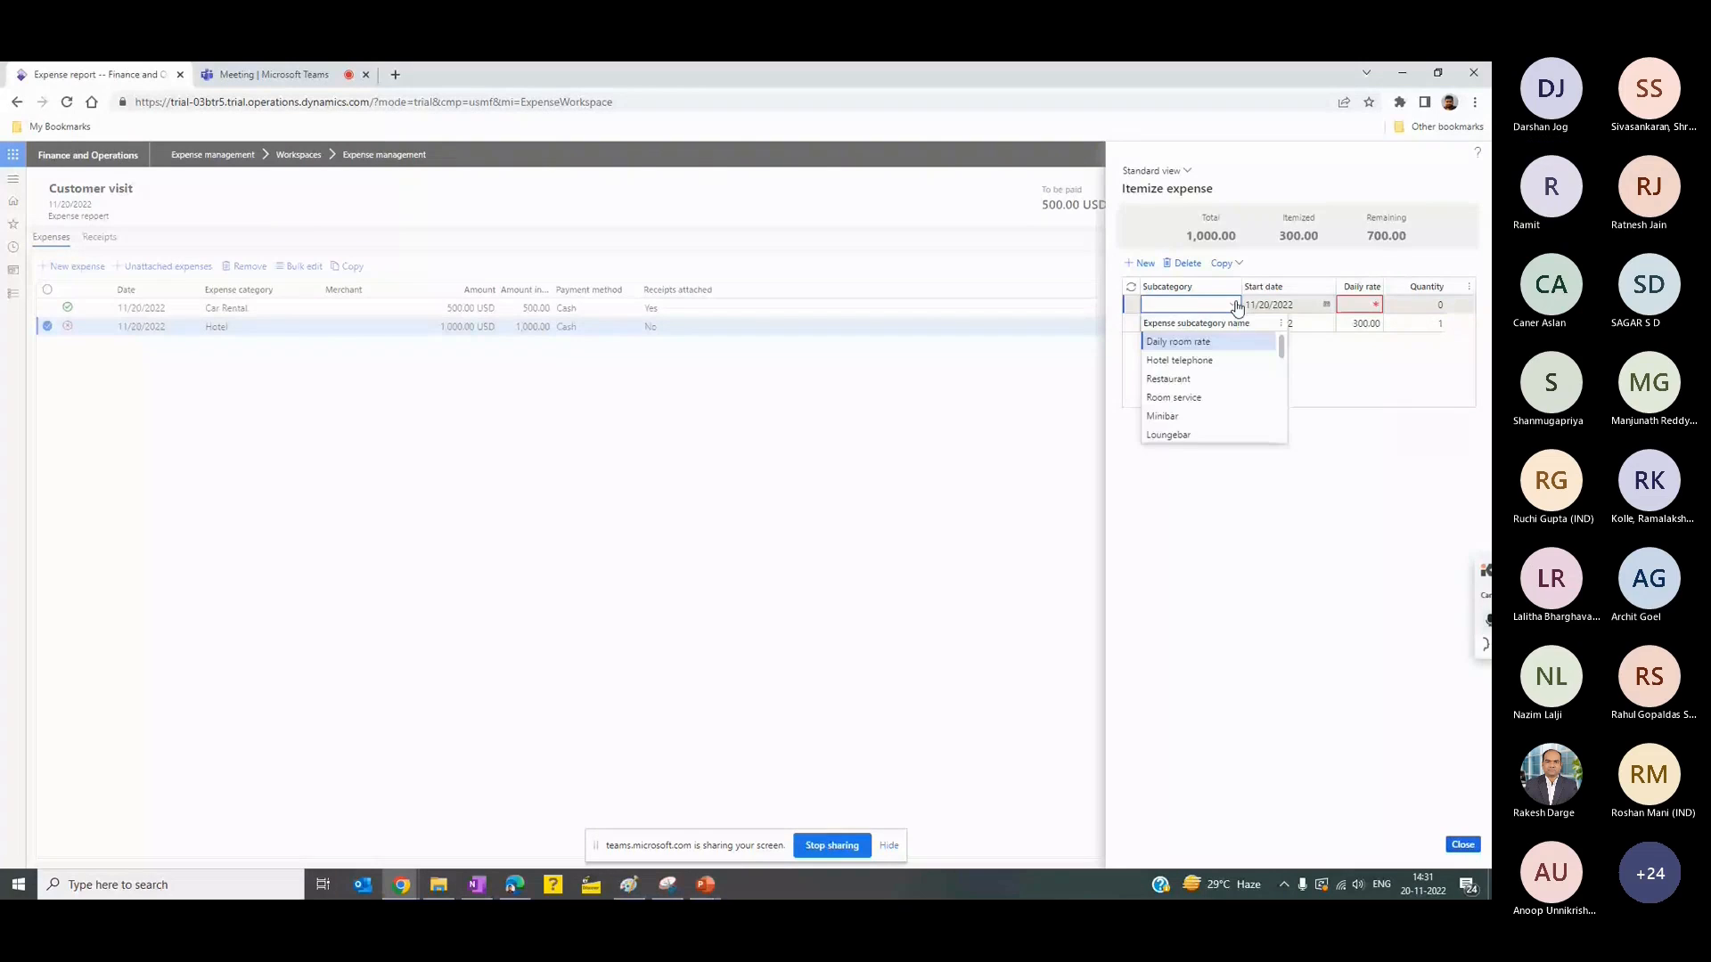
key("Return")
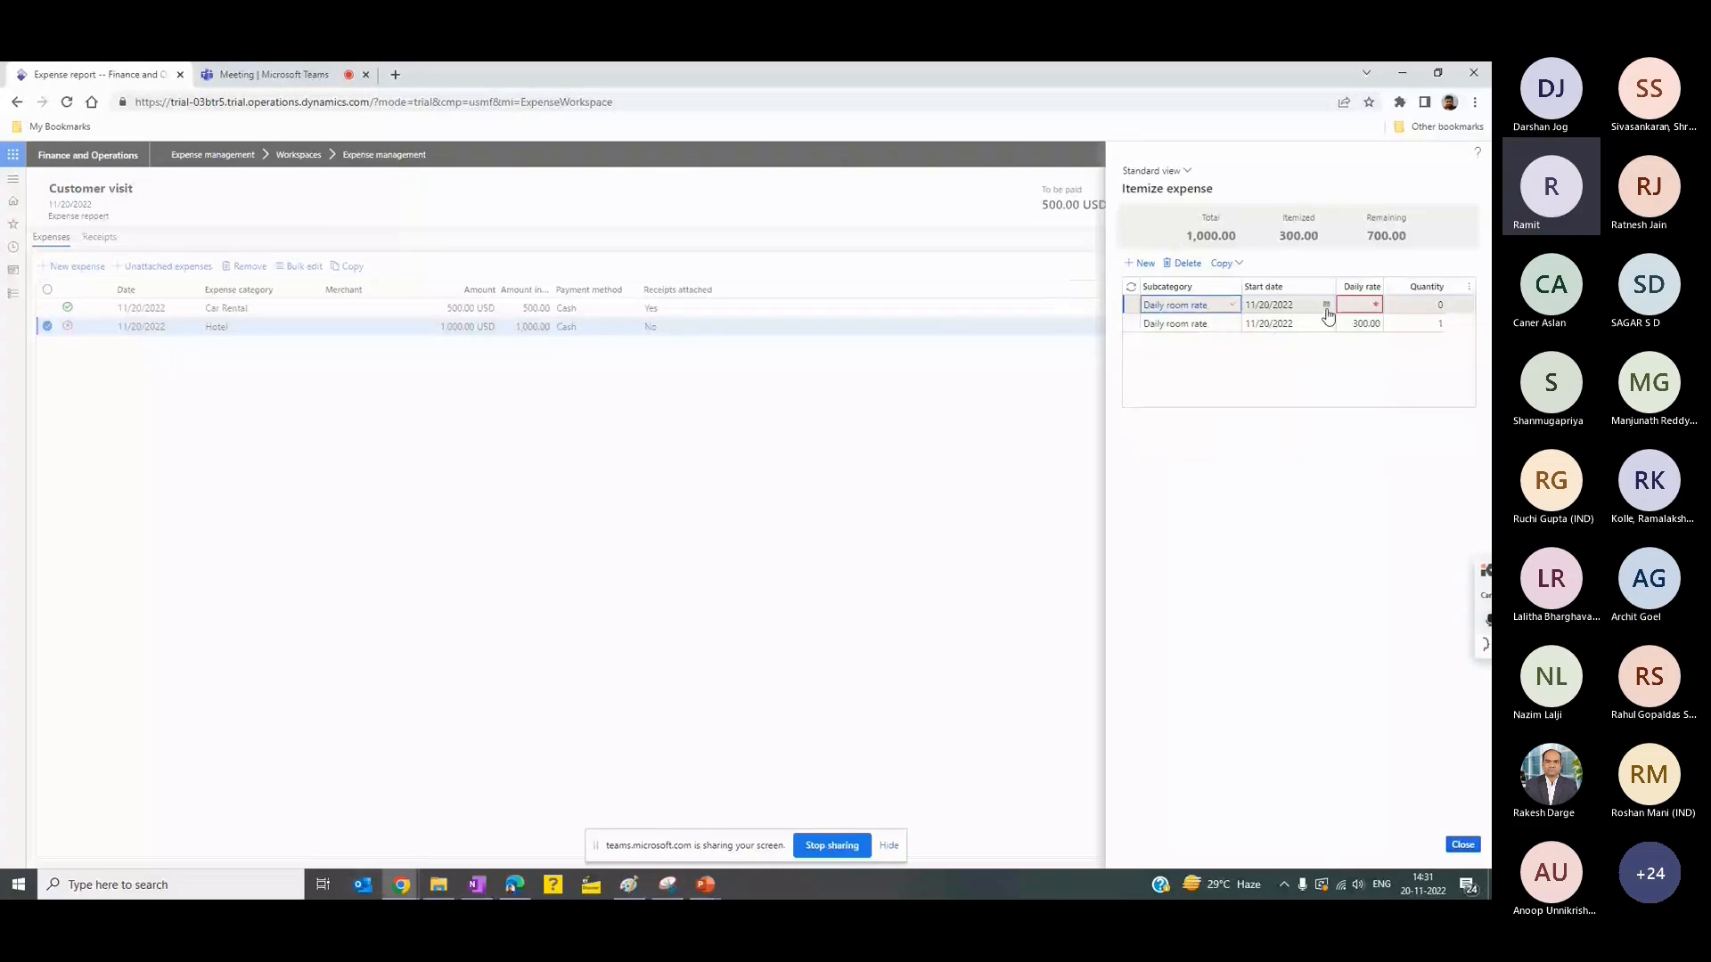
left_click(1326, 305)
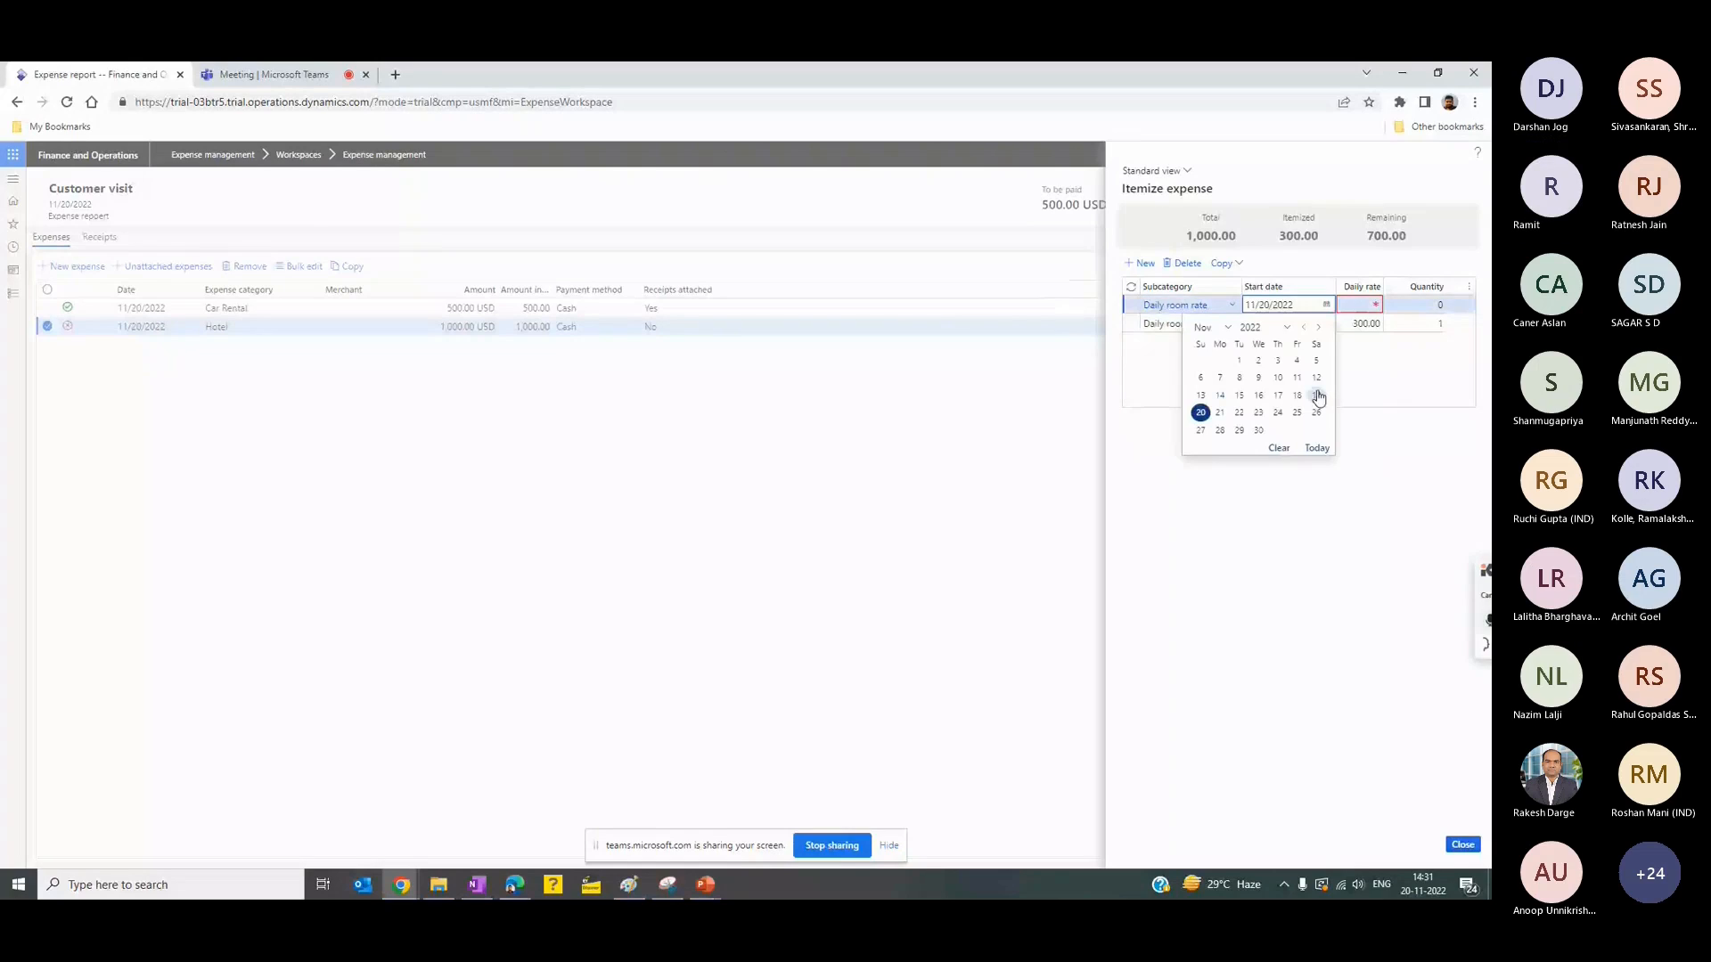
left_click(1317, 396)
left_click(1356, 305)
type("3")
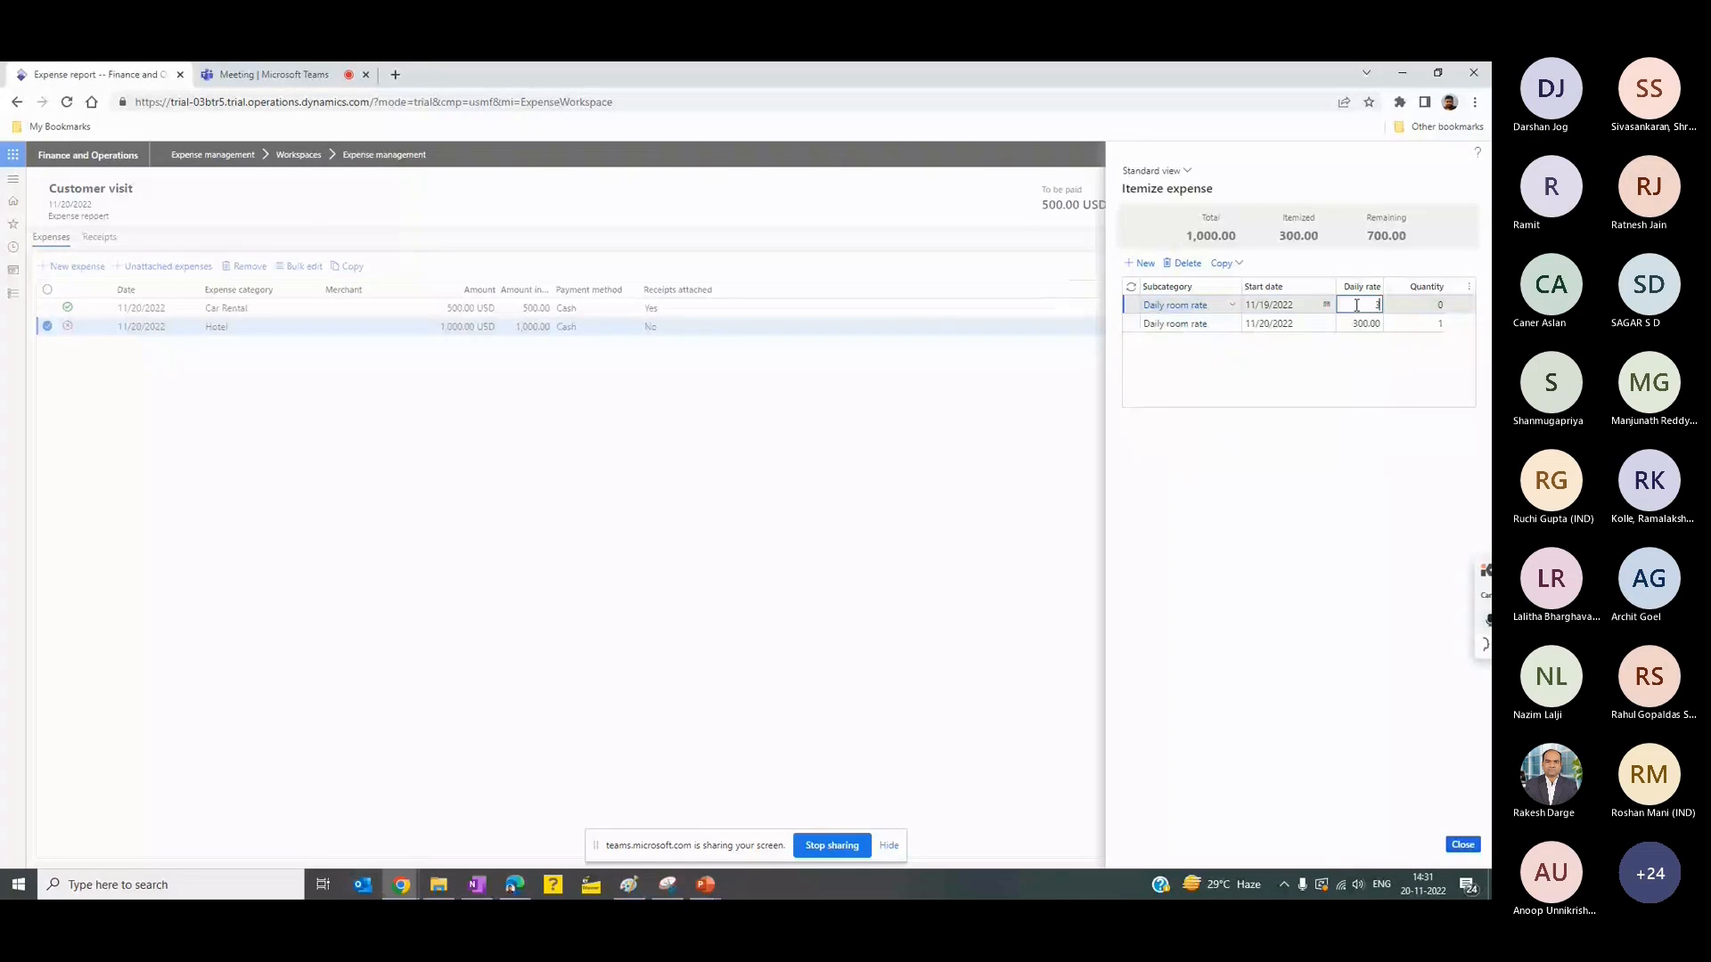
type("50")
key("Tab")
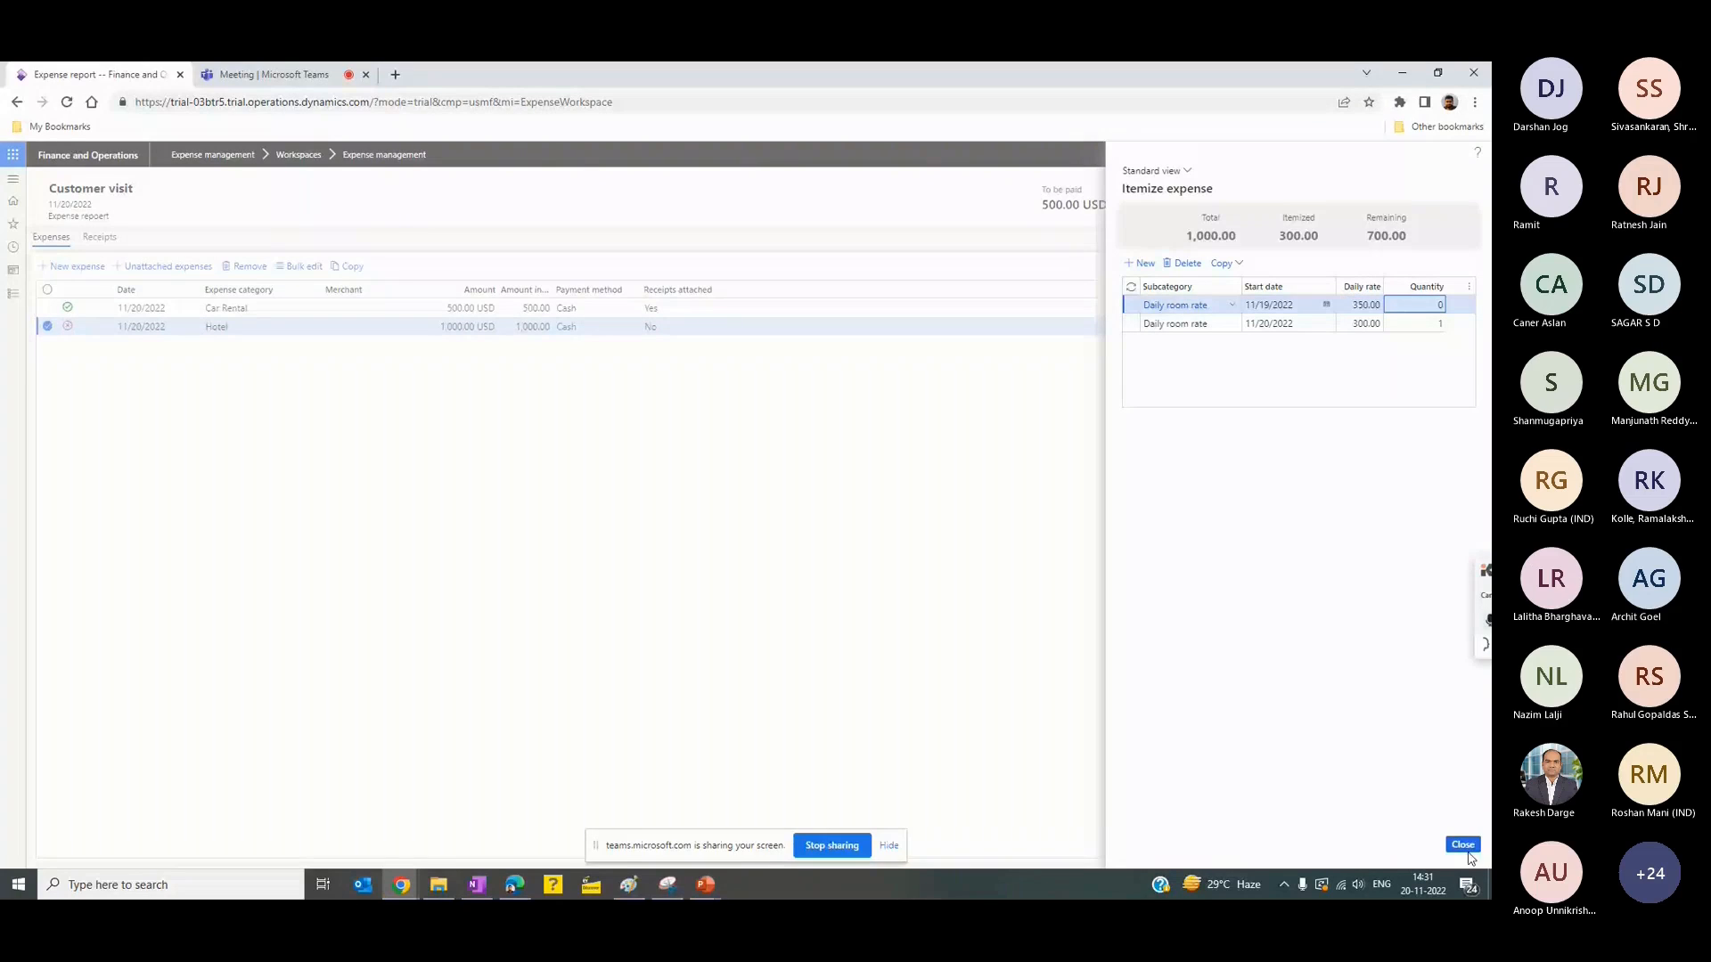
- Set the quantity of the 11/19/2022 room rate line to 1
left_click(1467, 848)
left_click(1139, 284)
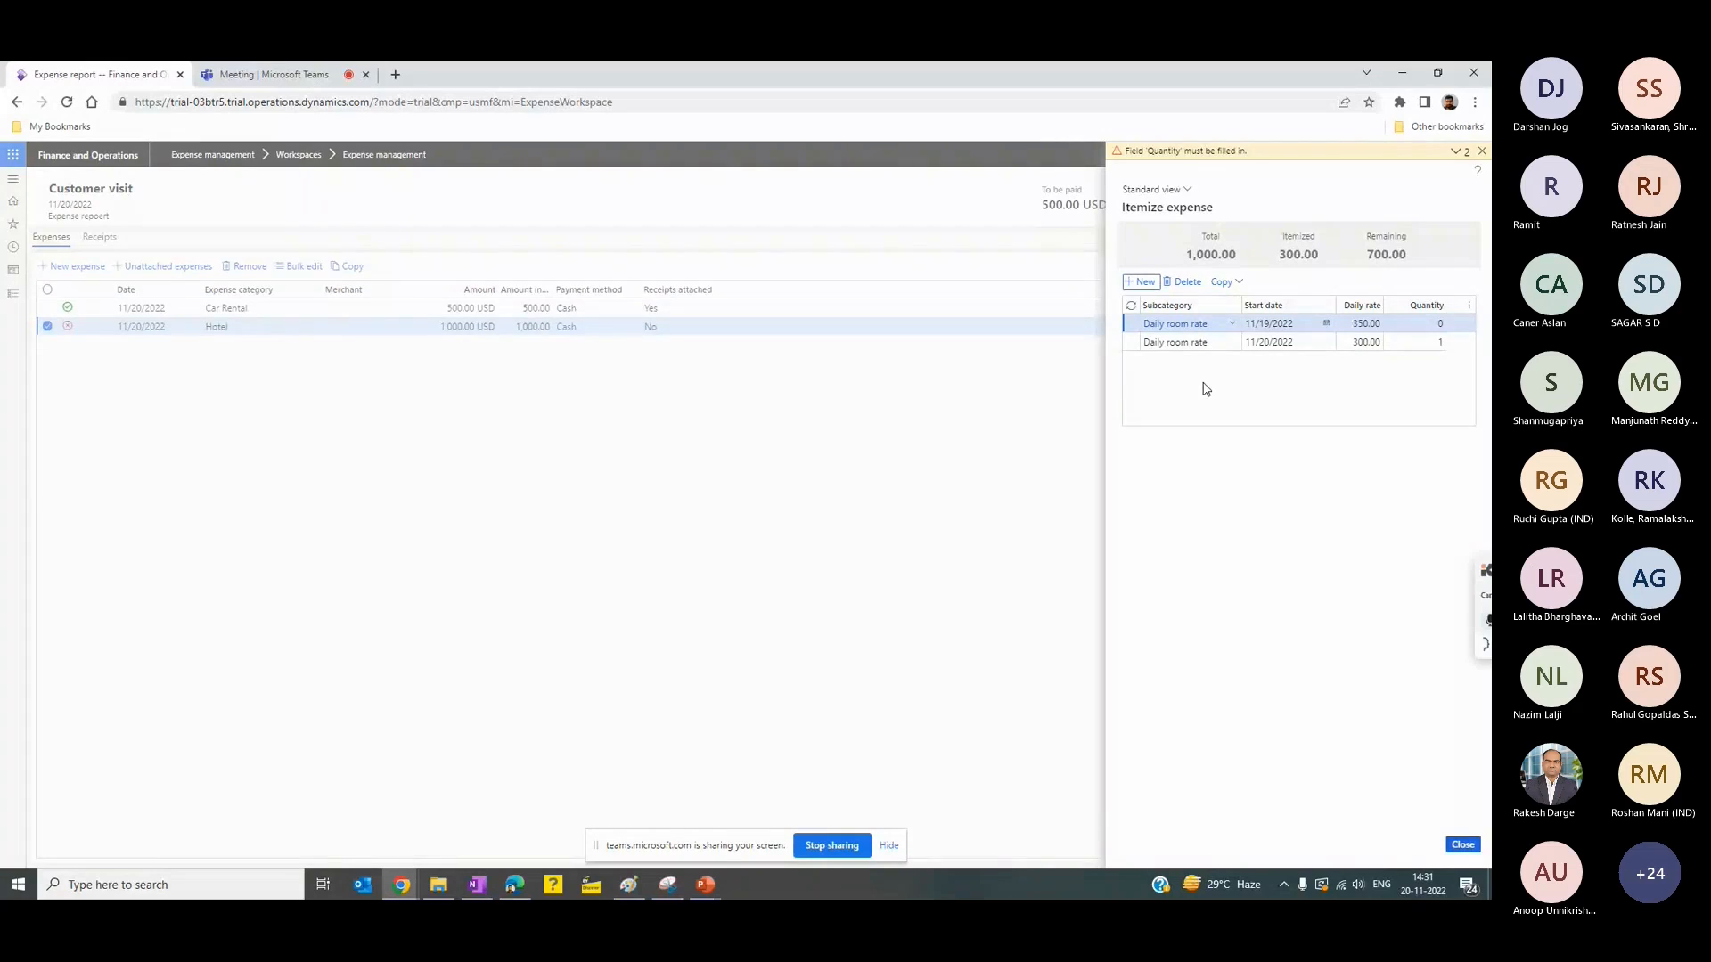
left_click(1422, 324)
type("1")
- Add a third Daily room rate line with a daily rate of 350.00 and quantity 1
left_click(1139, 281)
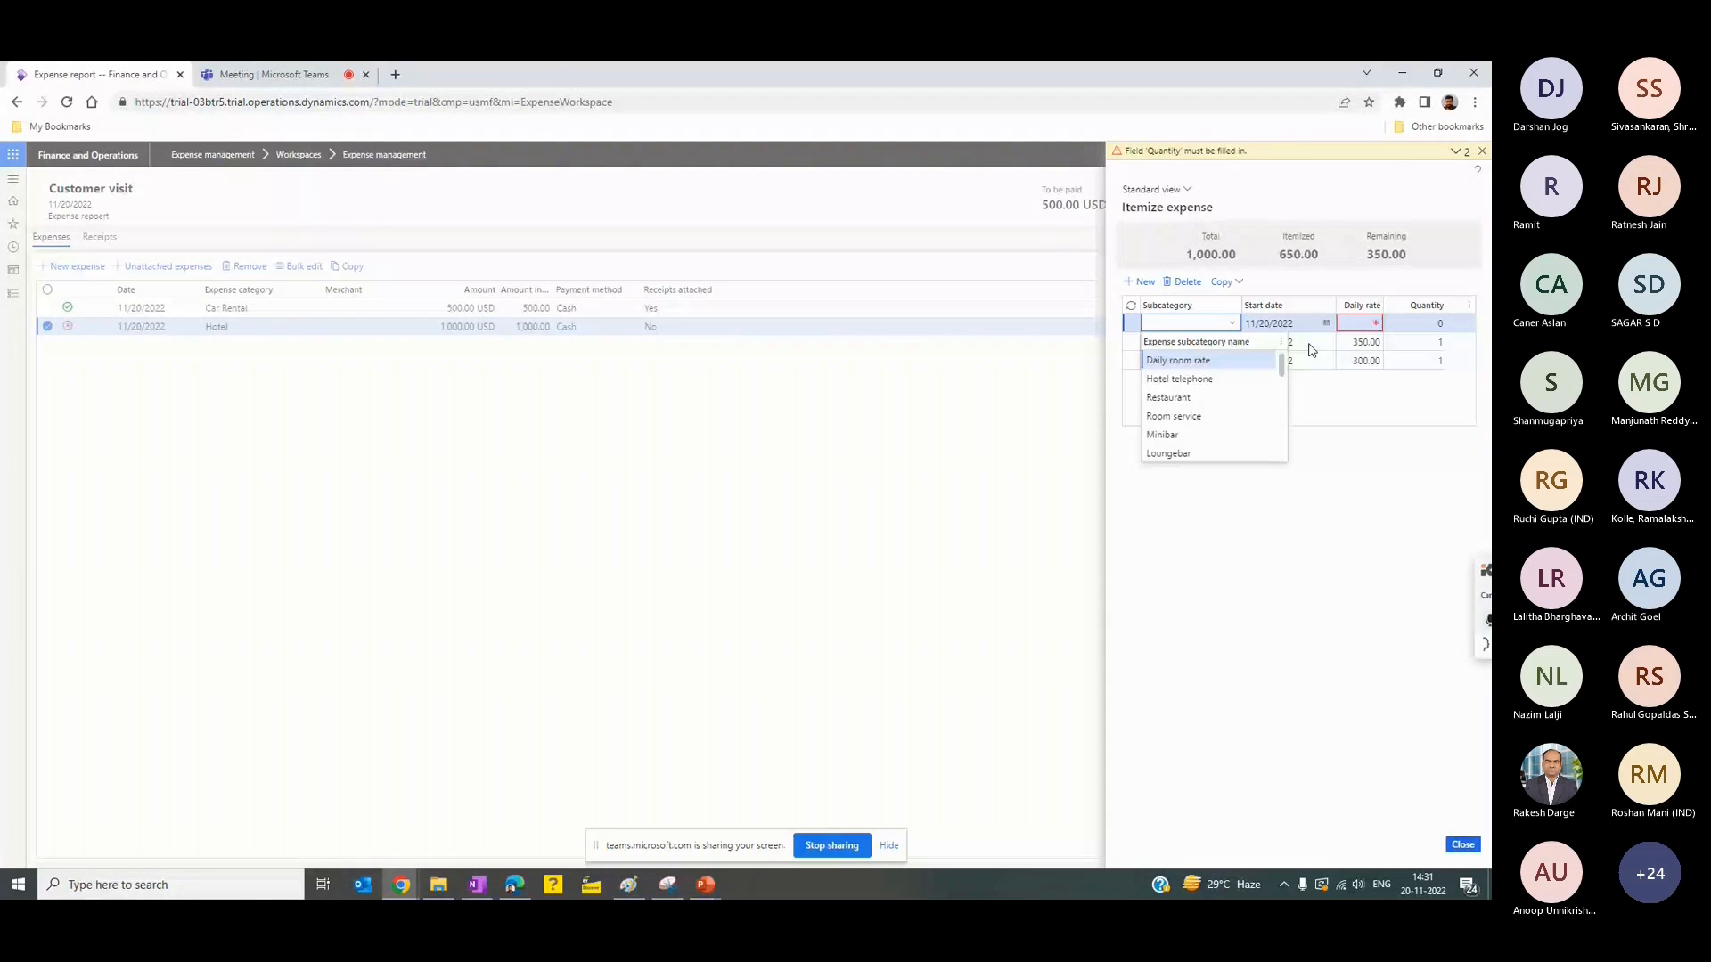
left_click(1359, 325)
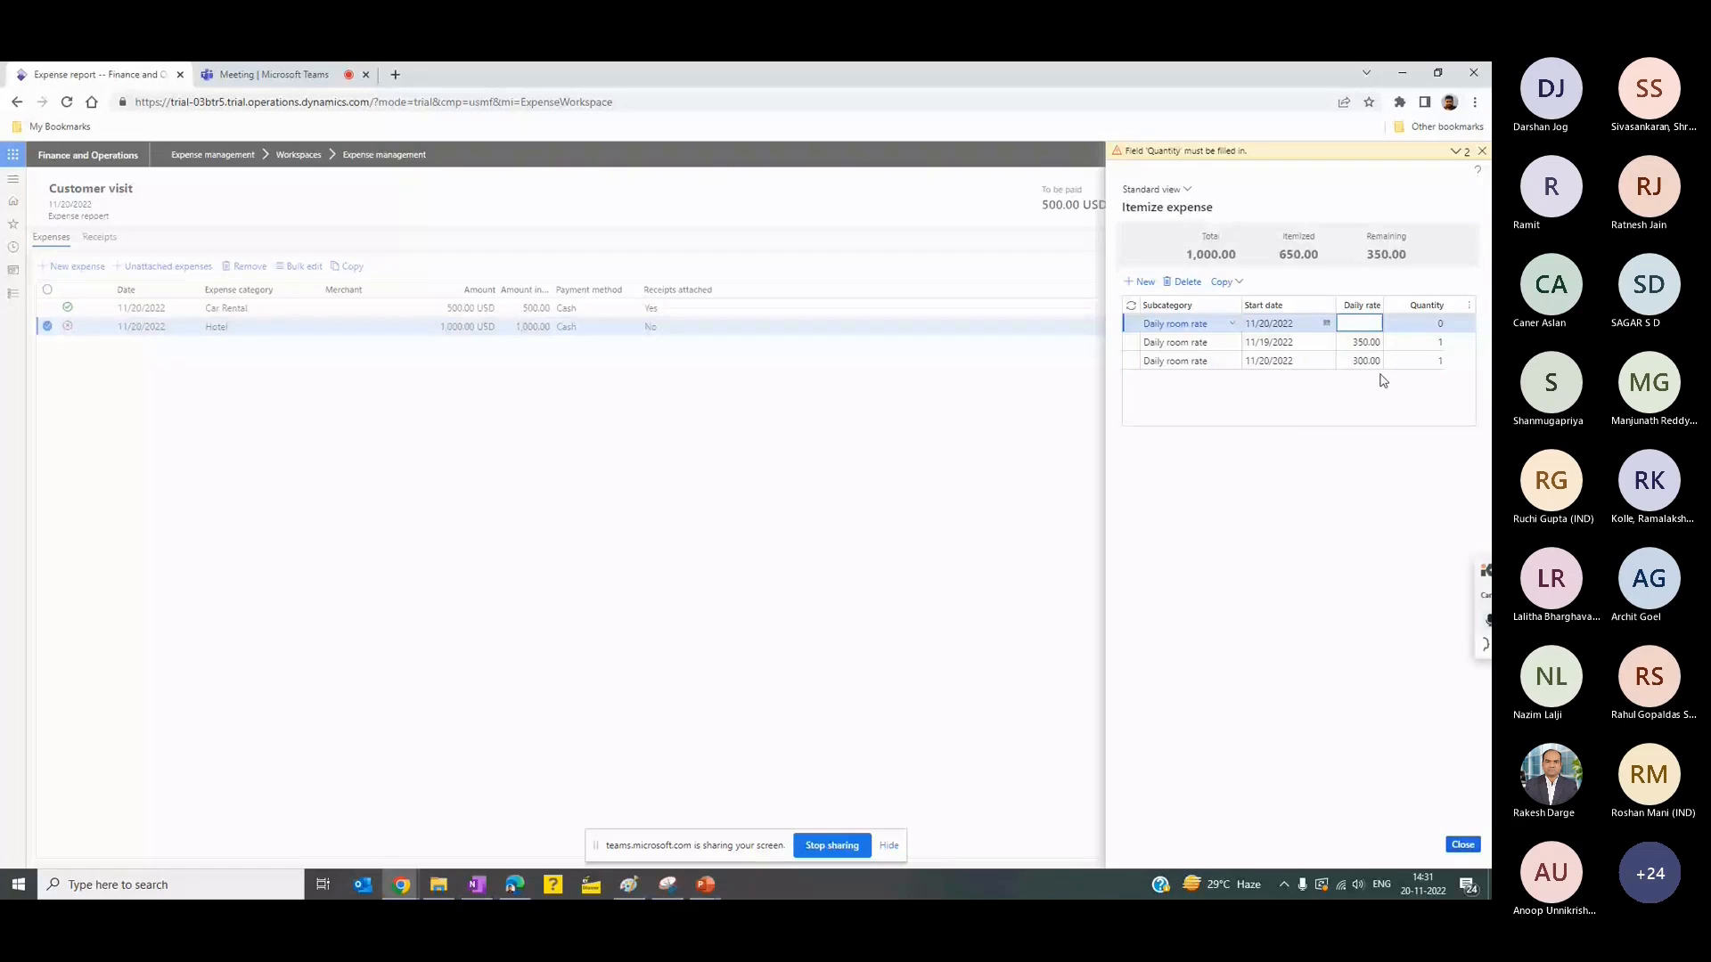
type("350")
key("Tab")
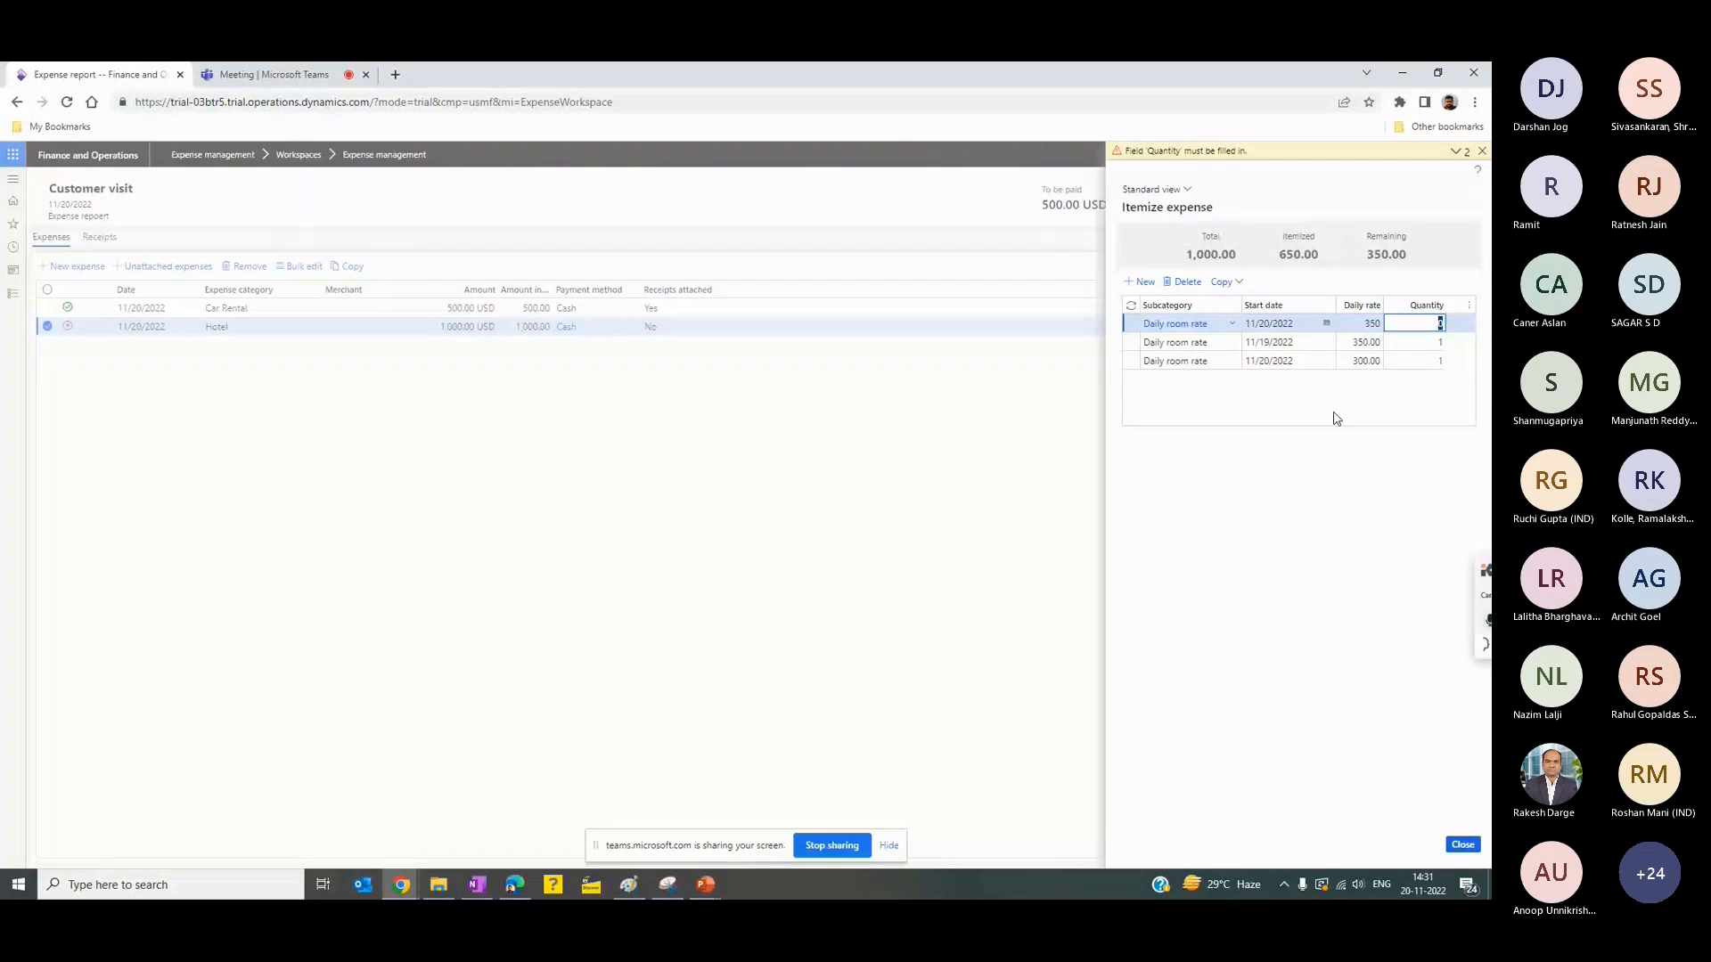
left_click(1416, 331)
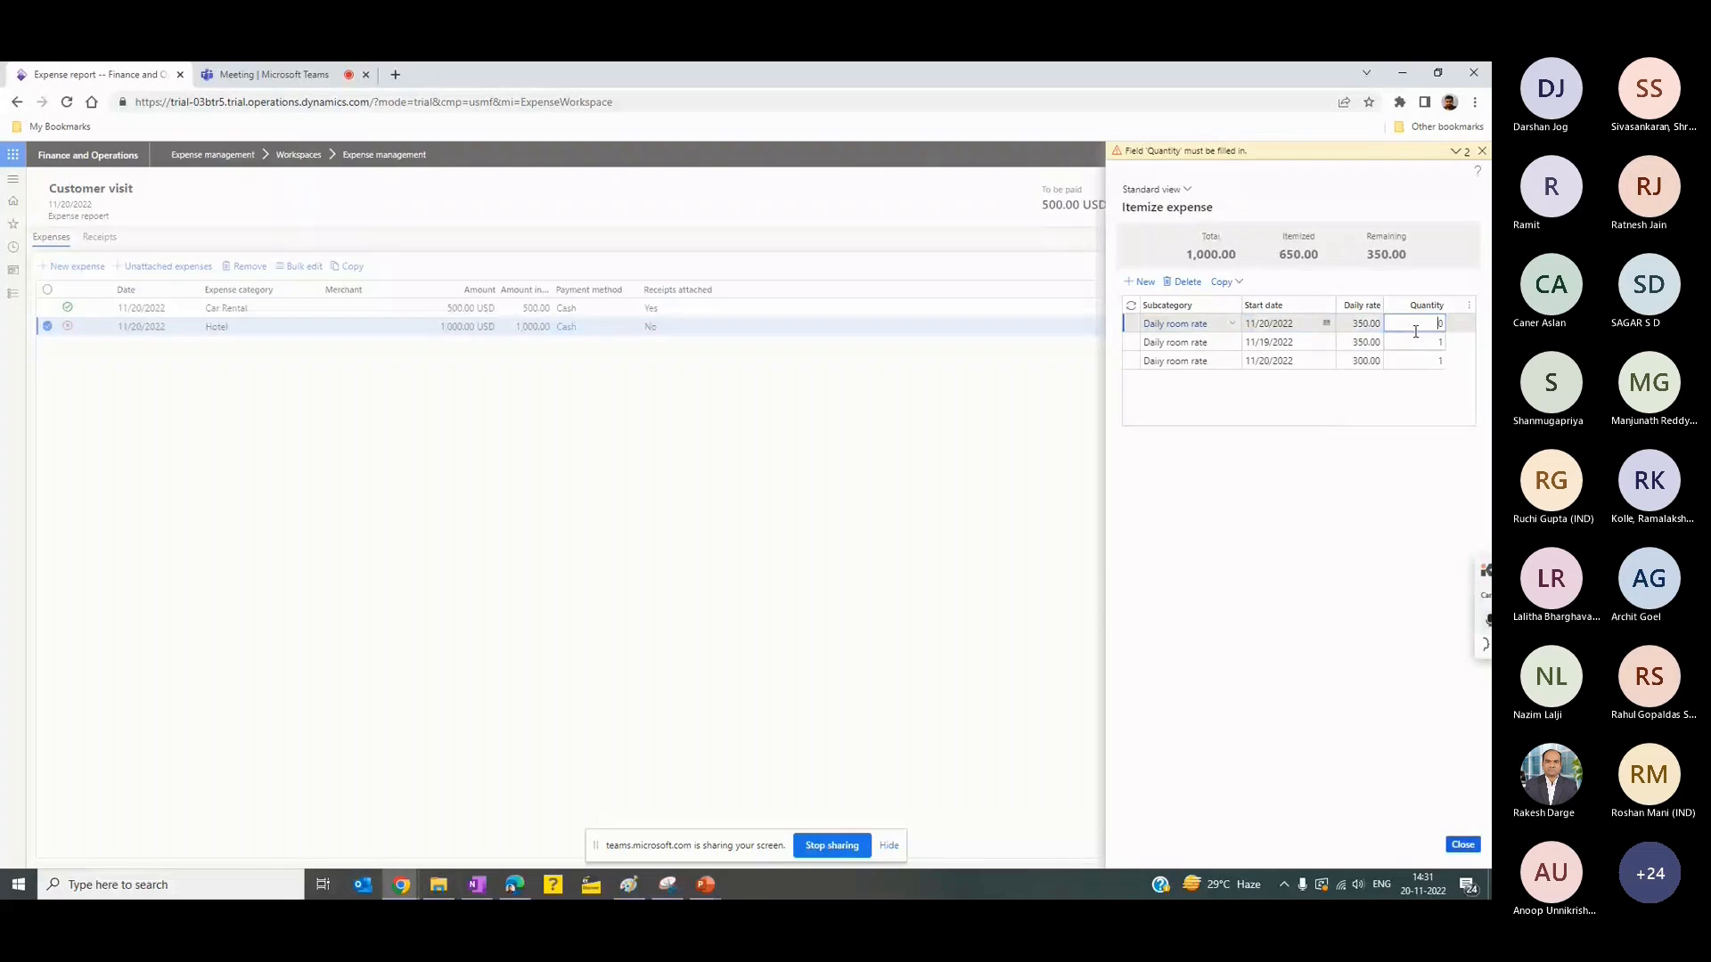
key("Delete")
type("1")
key("Tab")
left_click(1357, 260)
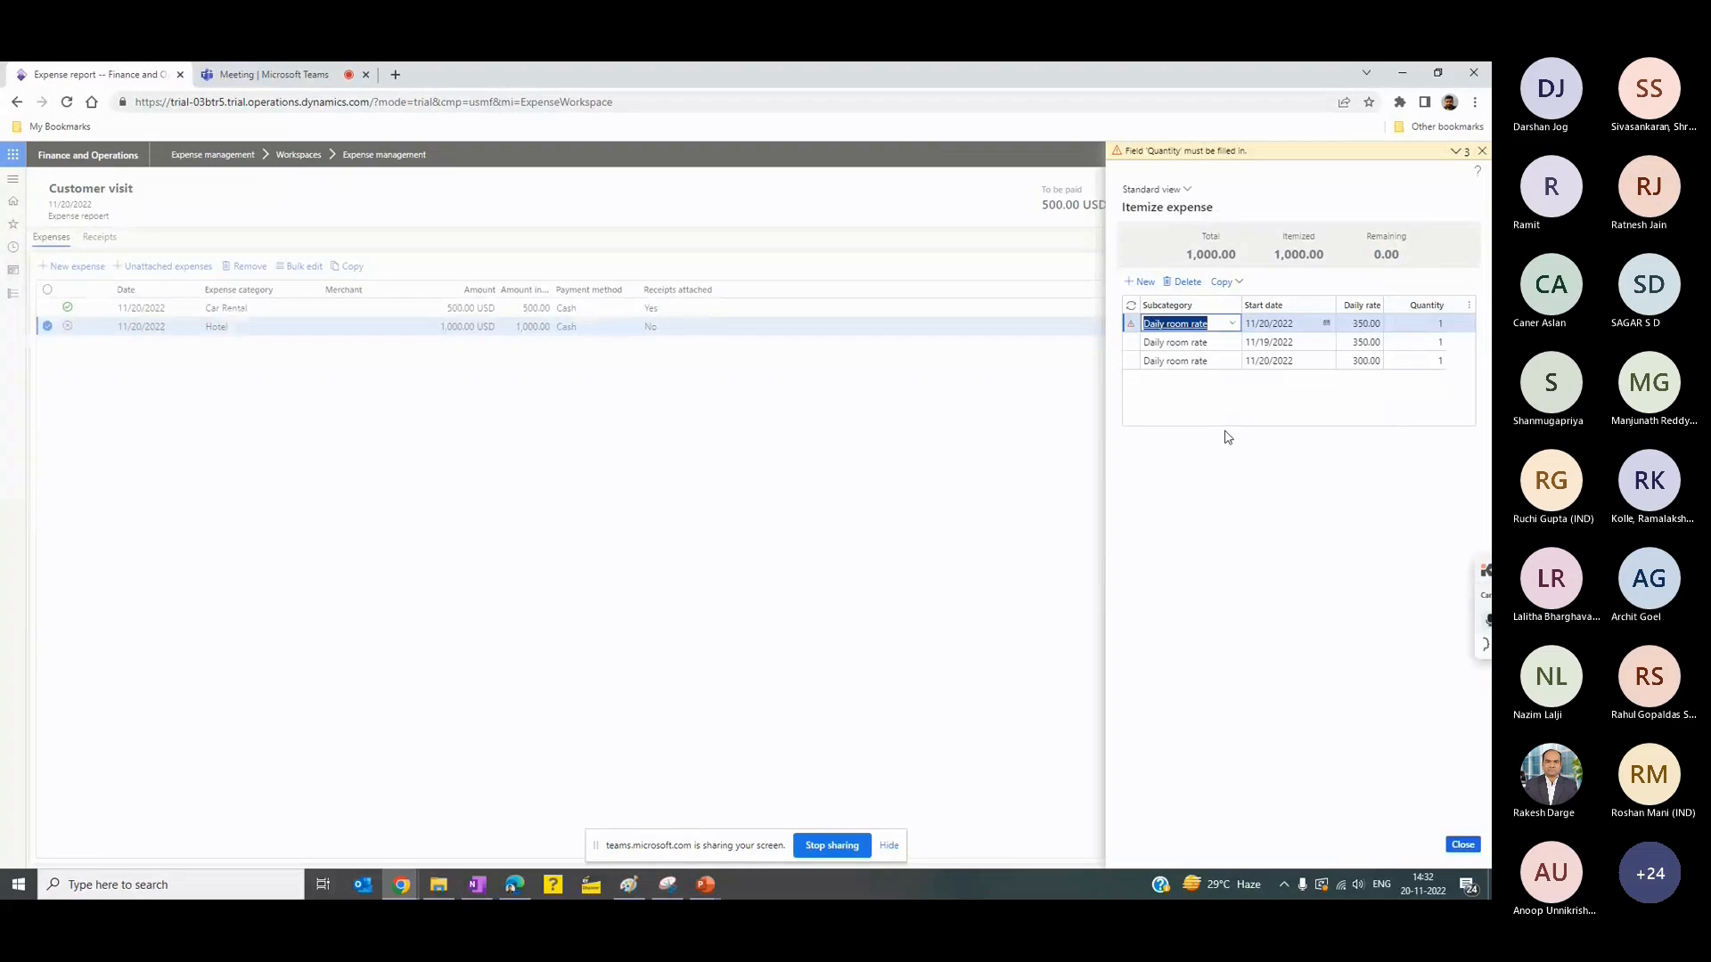
- Dismiss the error messages and set the start date of the newest 350.00 Daily room rate line to 11/17/2022
left_click(1363, 346)
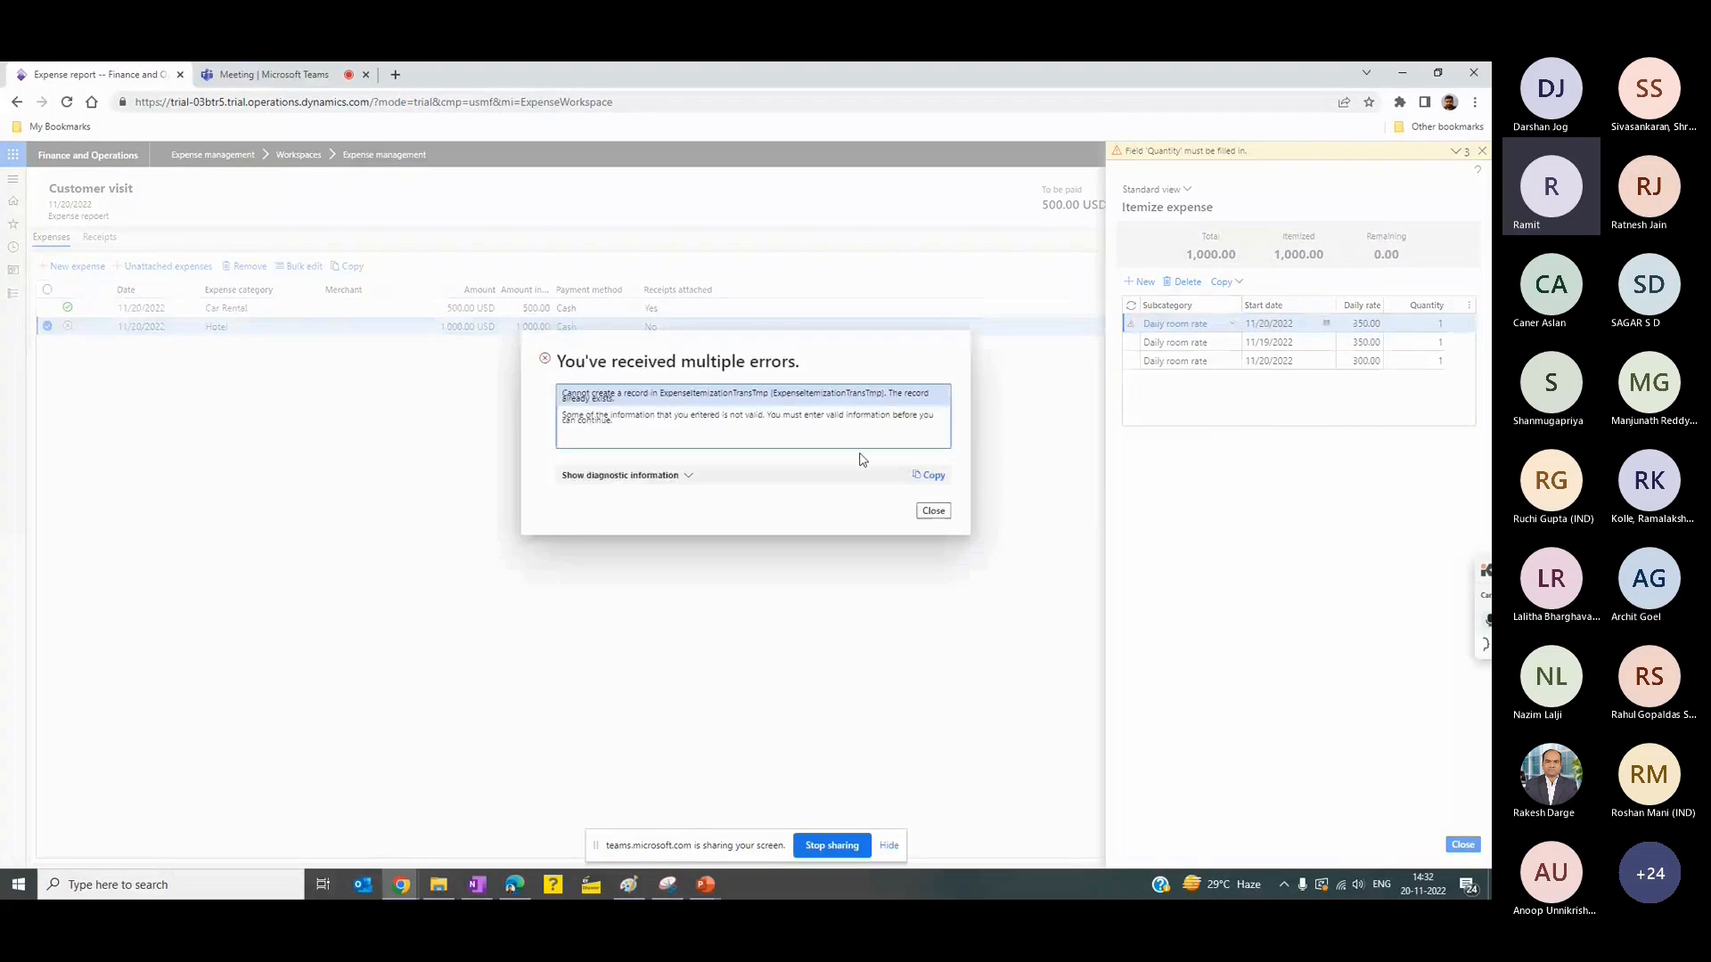
left_click(933, 509)
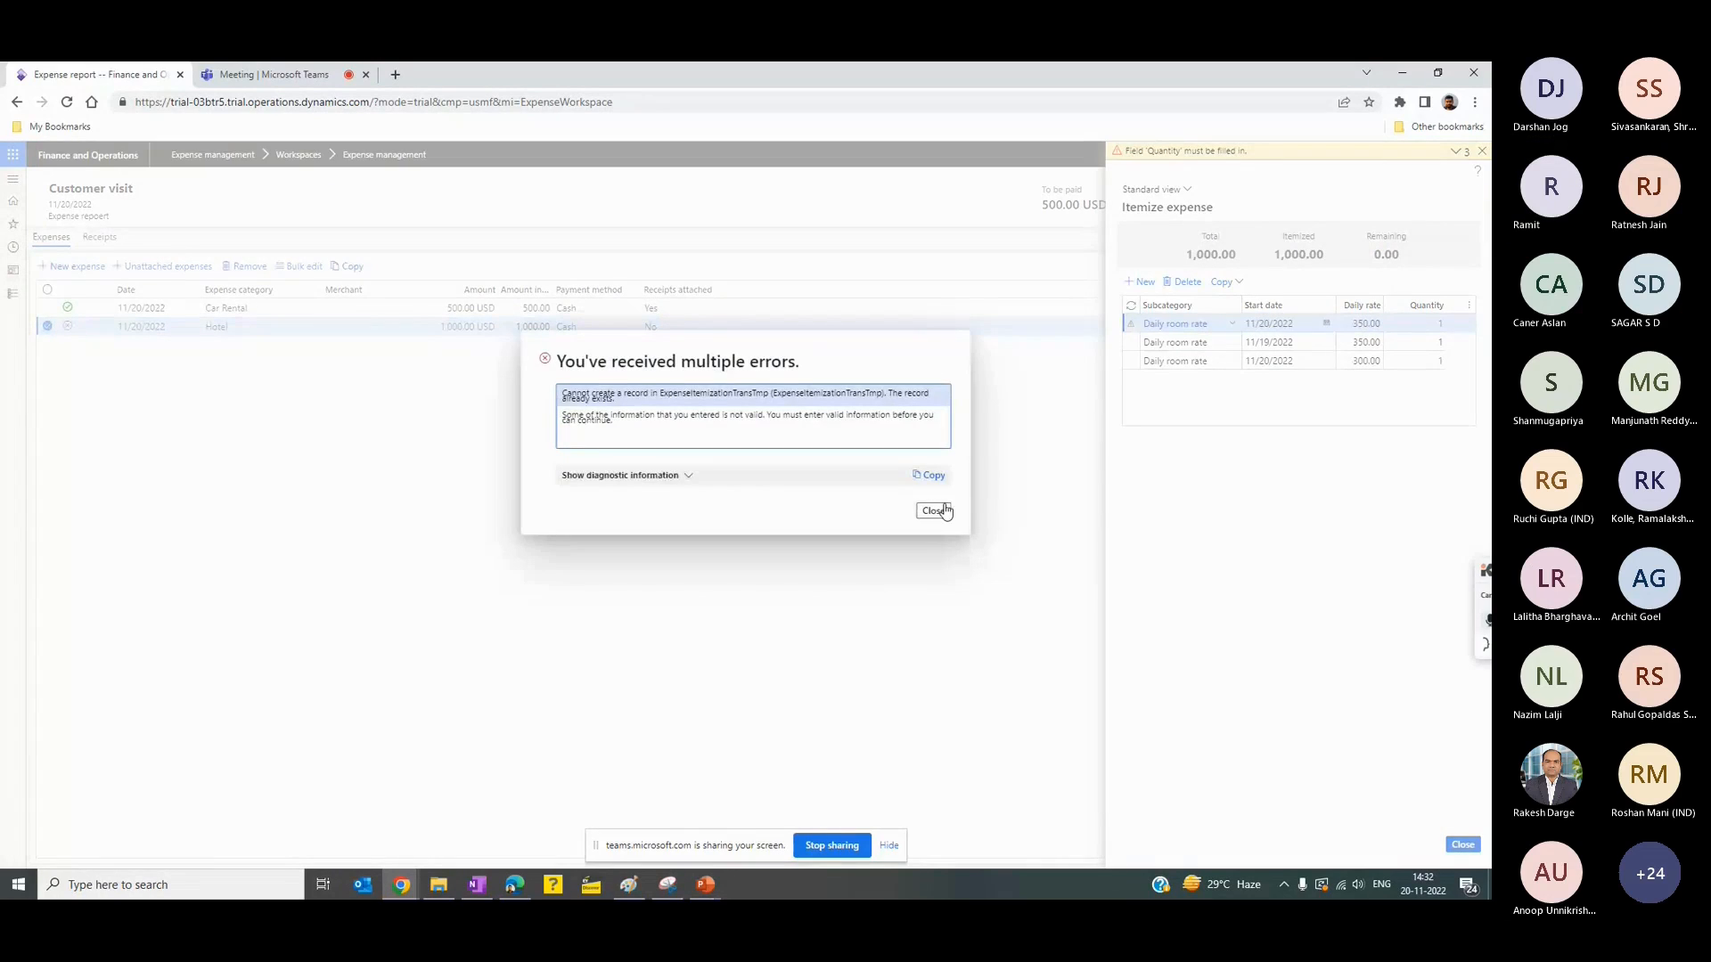
left_click(933, 510)
left_click(1256, 326)
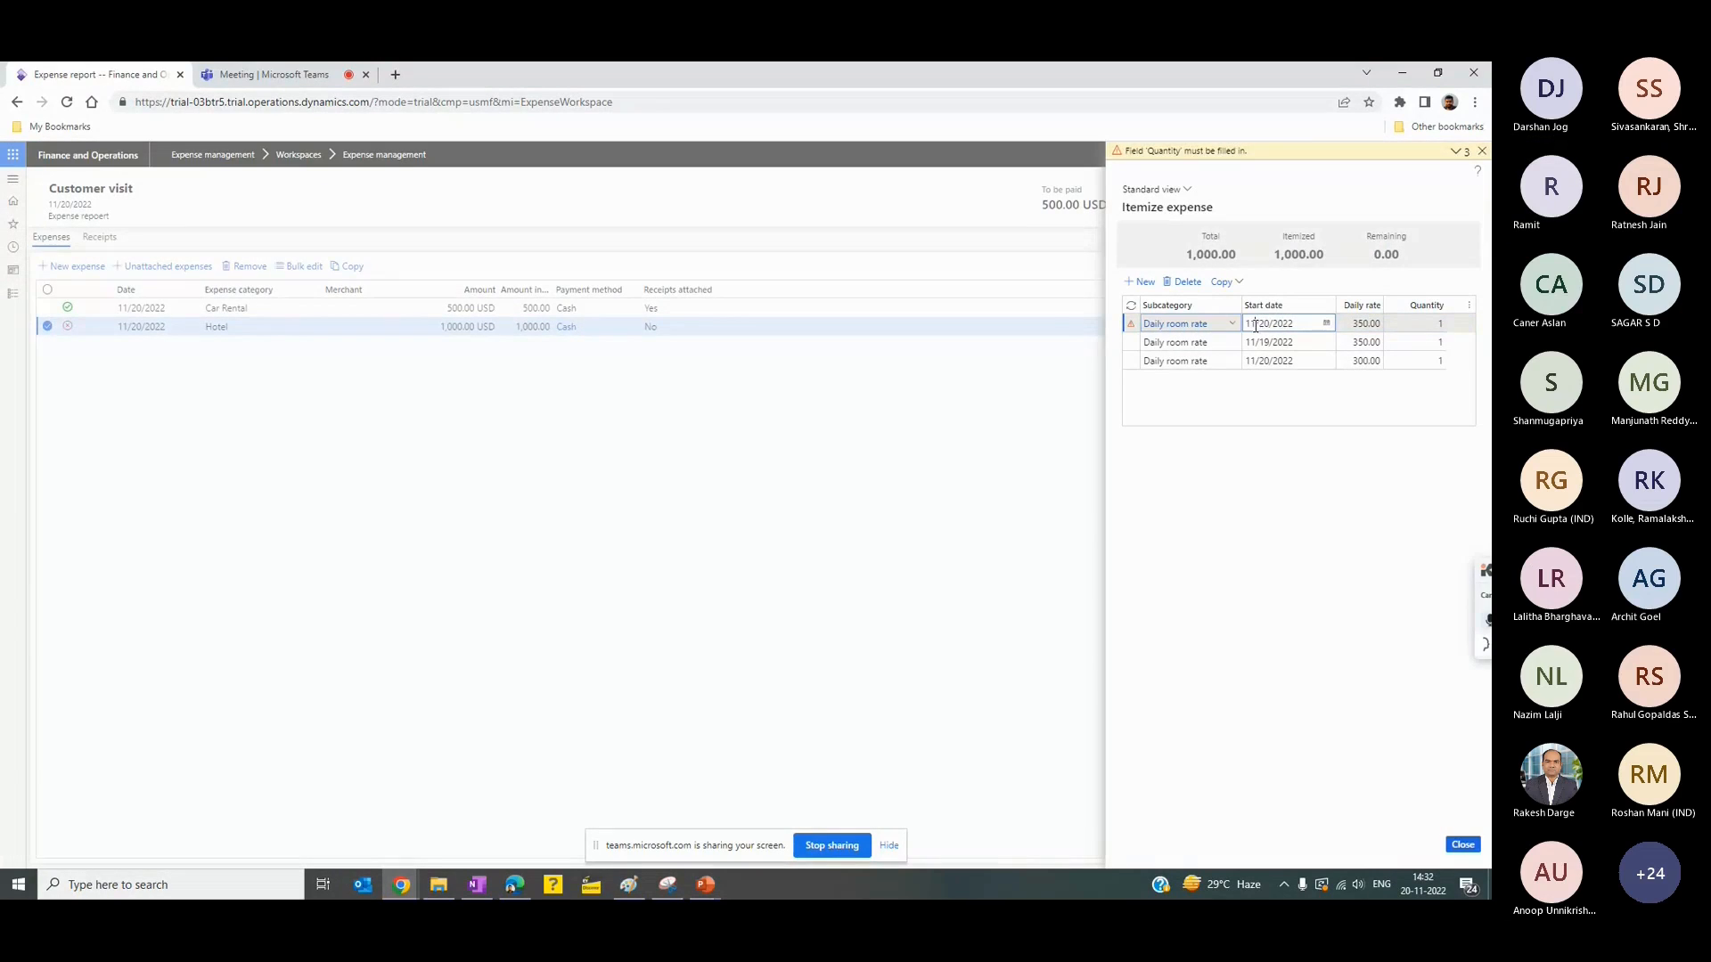
left_click(1225, 326)
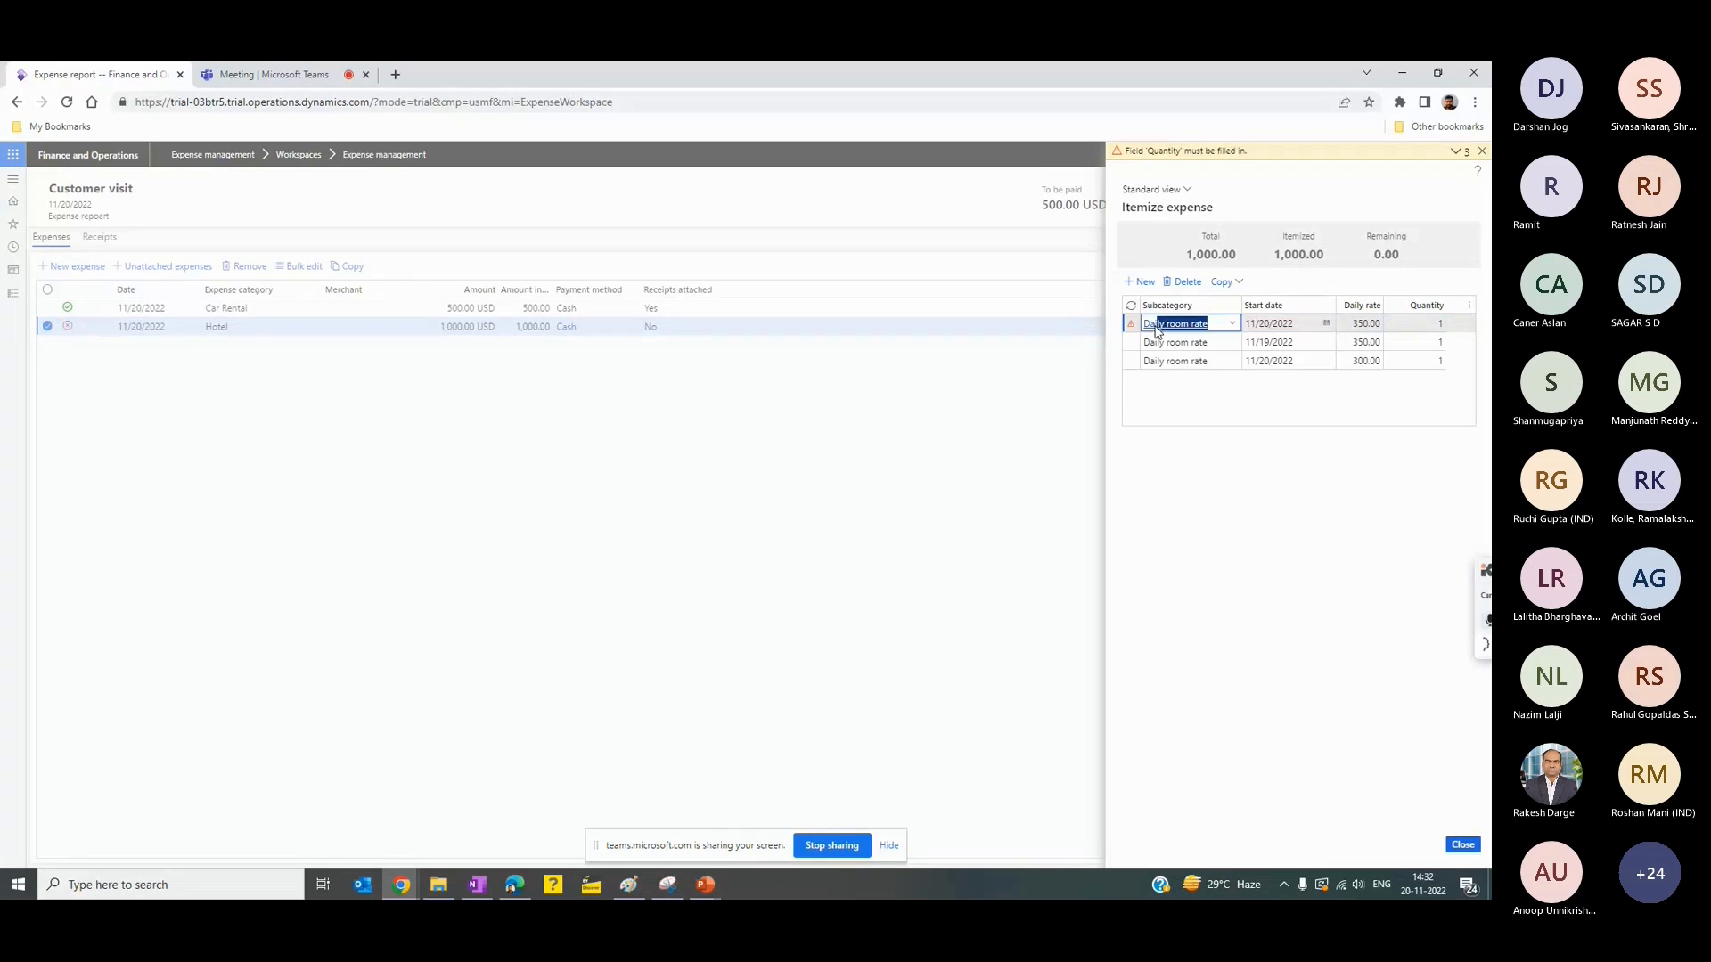
key("BackSpace")
left_click(1274, 326)
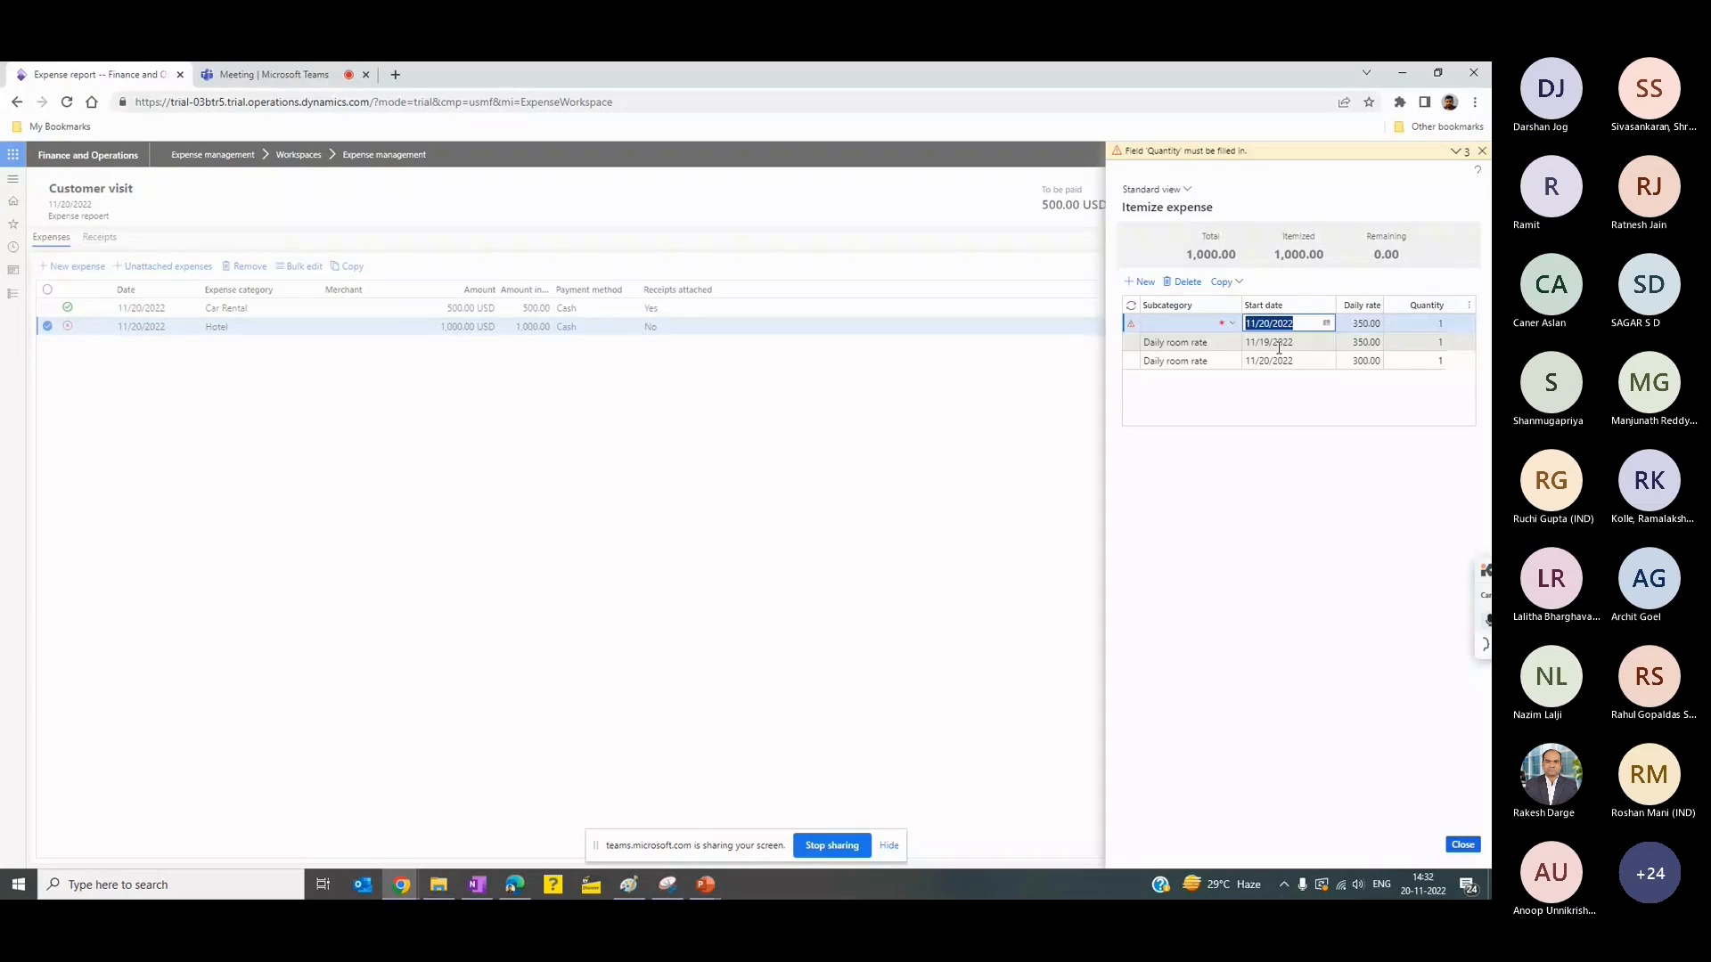
left_click(1181, 364)
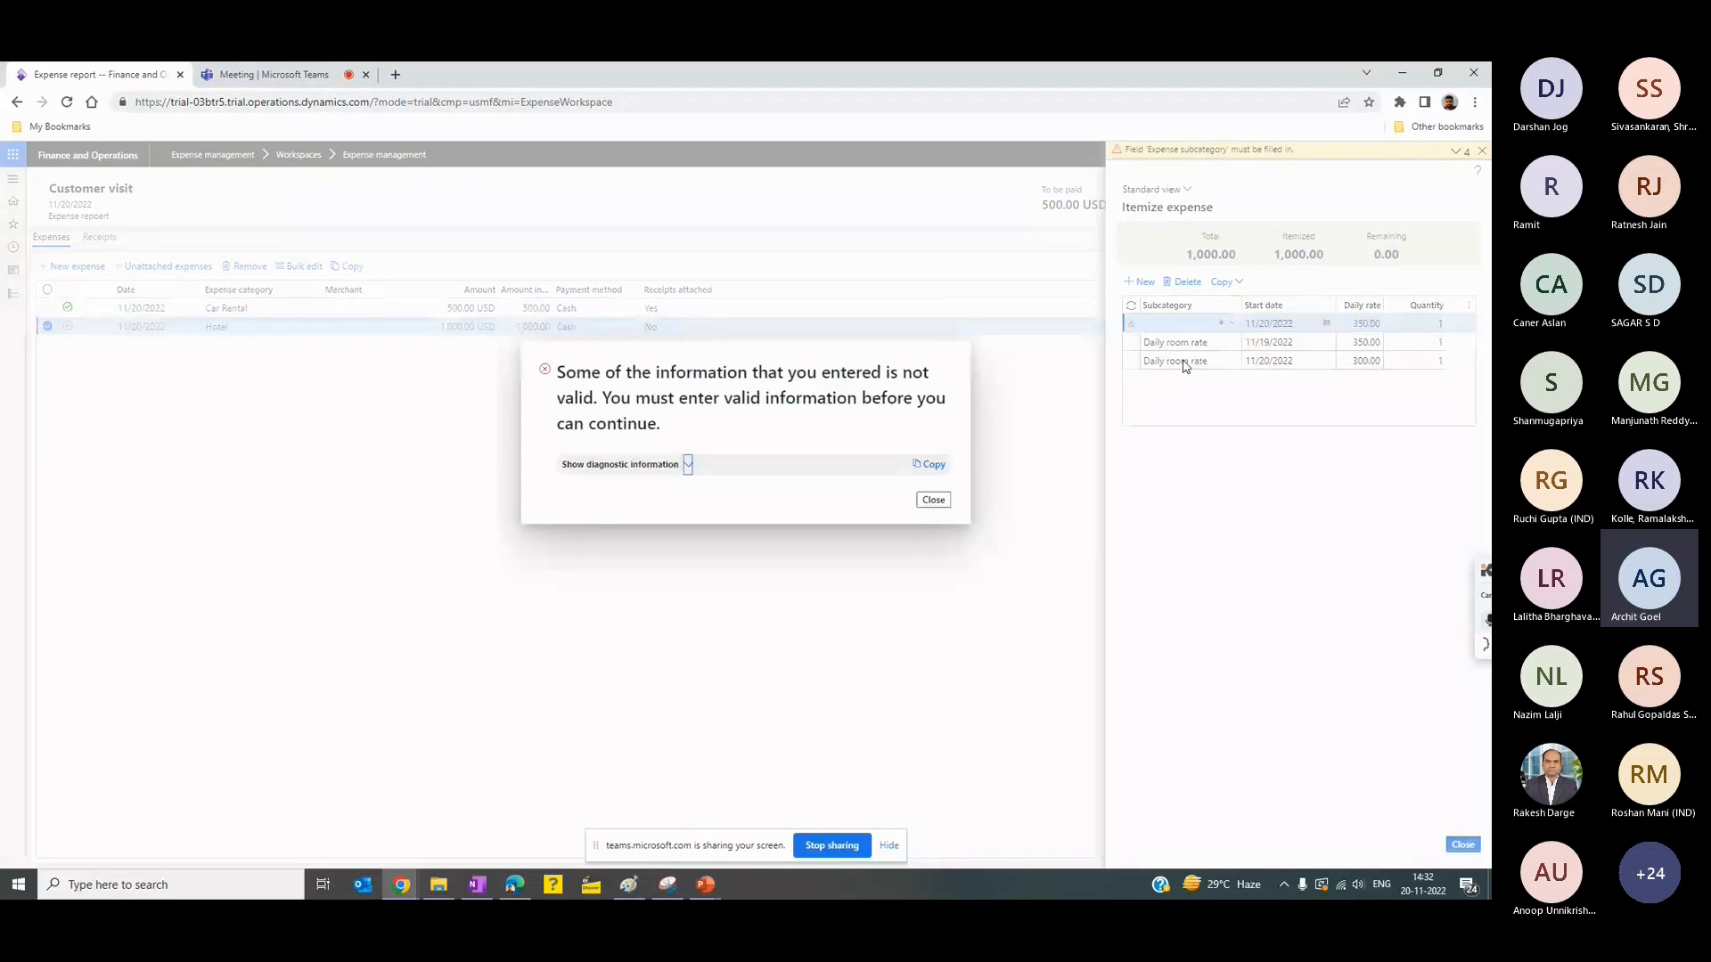
left_click(1326, 327)
left_click(1277, 412)
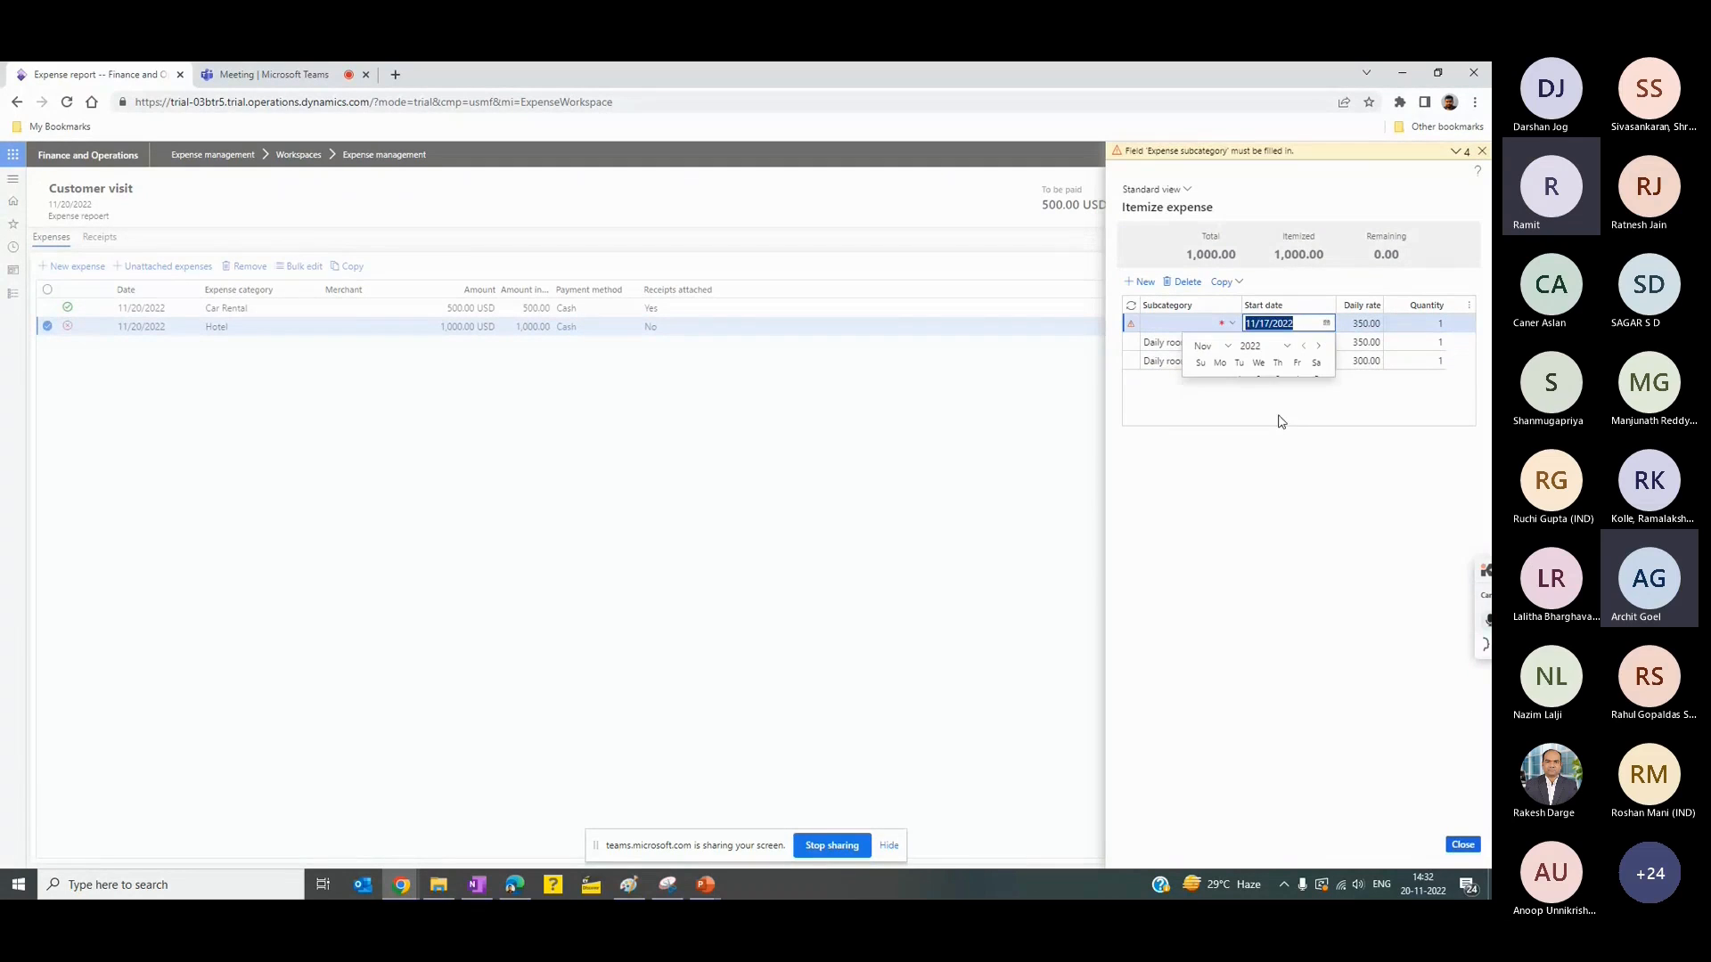
- Assign the Daily room rate subcategory to the 11/17/2022 line again and close the hotel itemization
left_click(1186, 329)
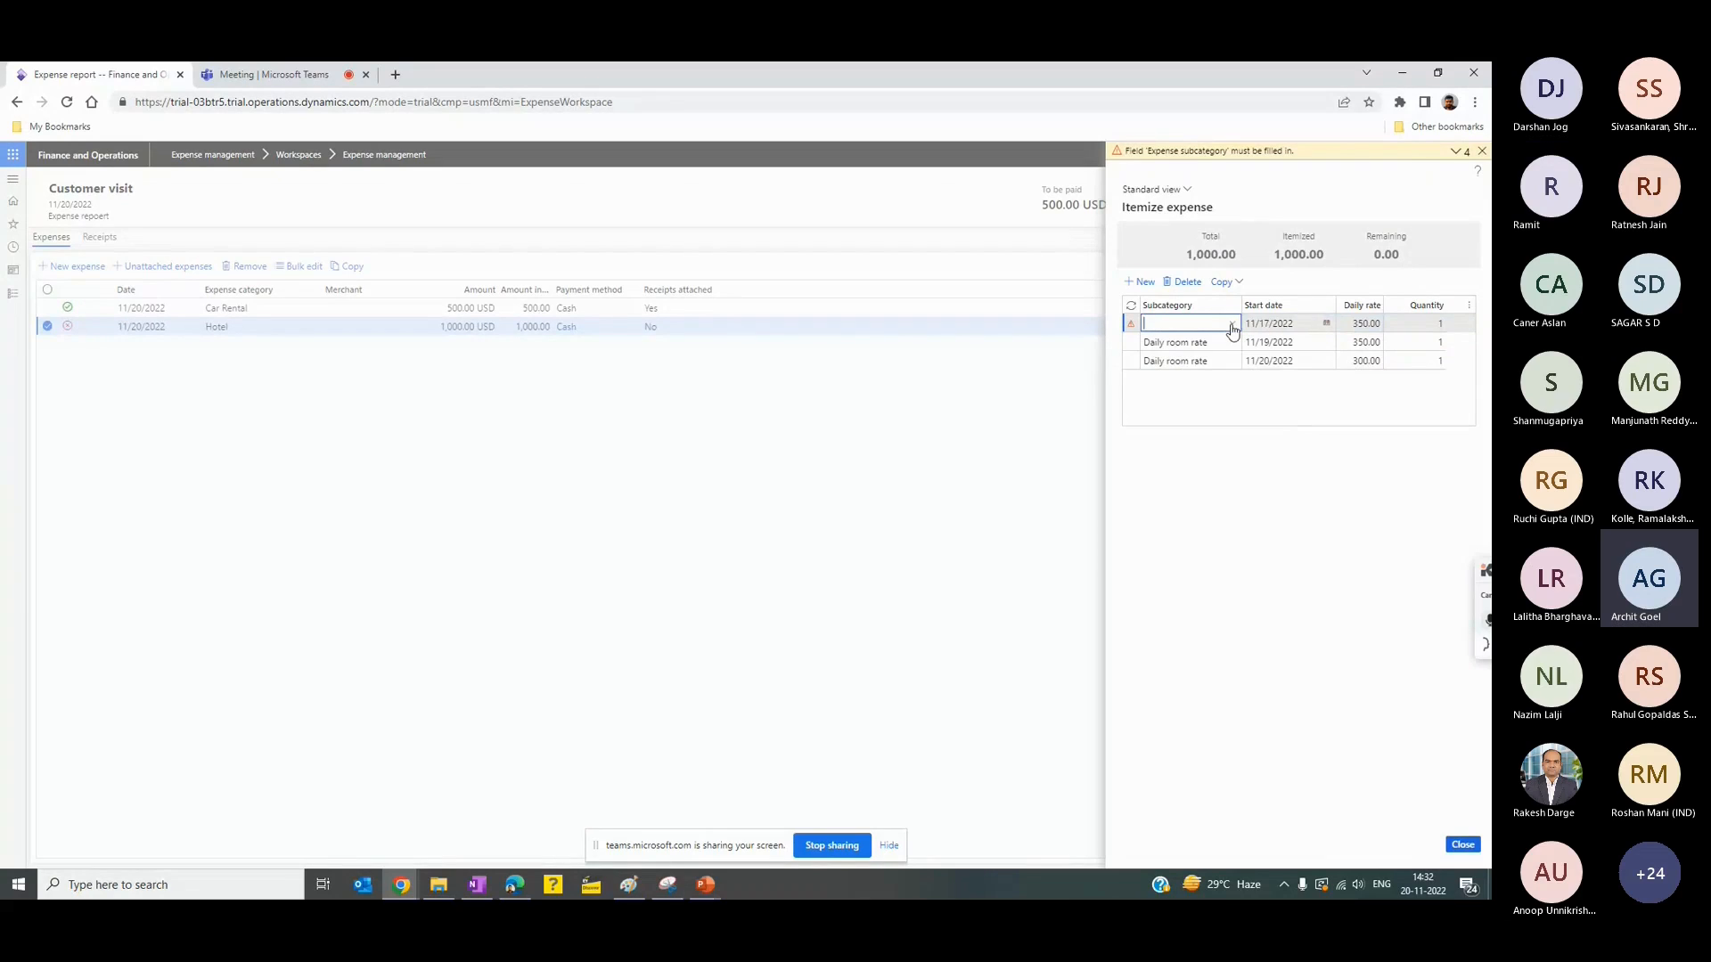
left_click(1234, 325)
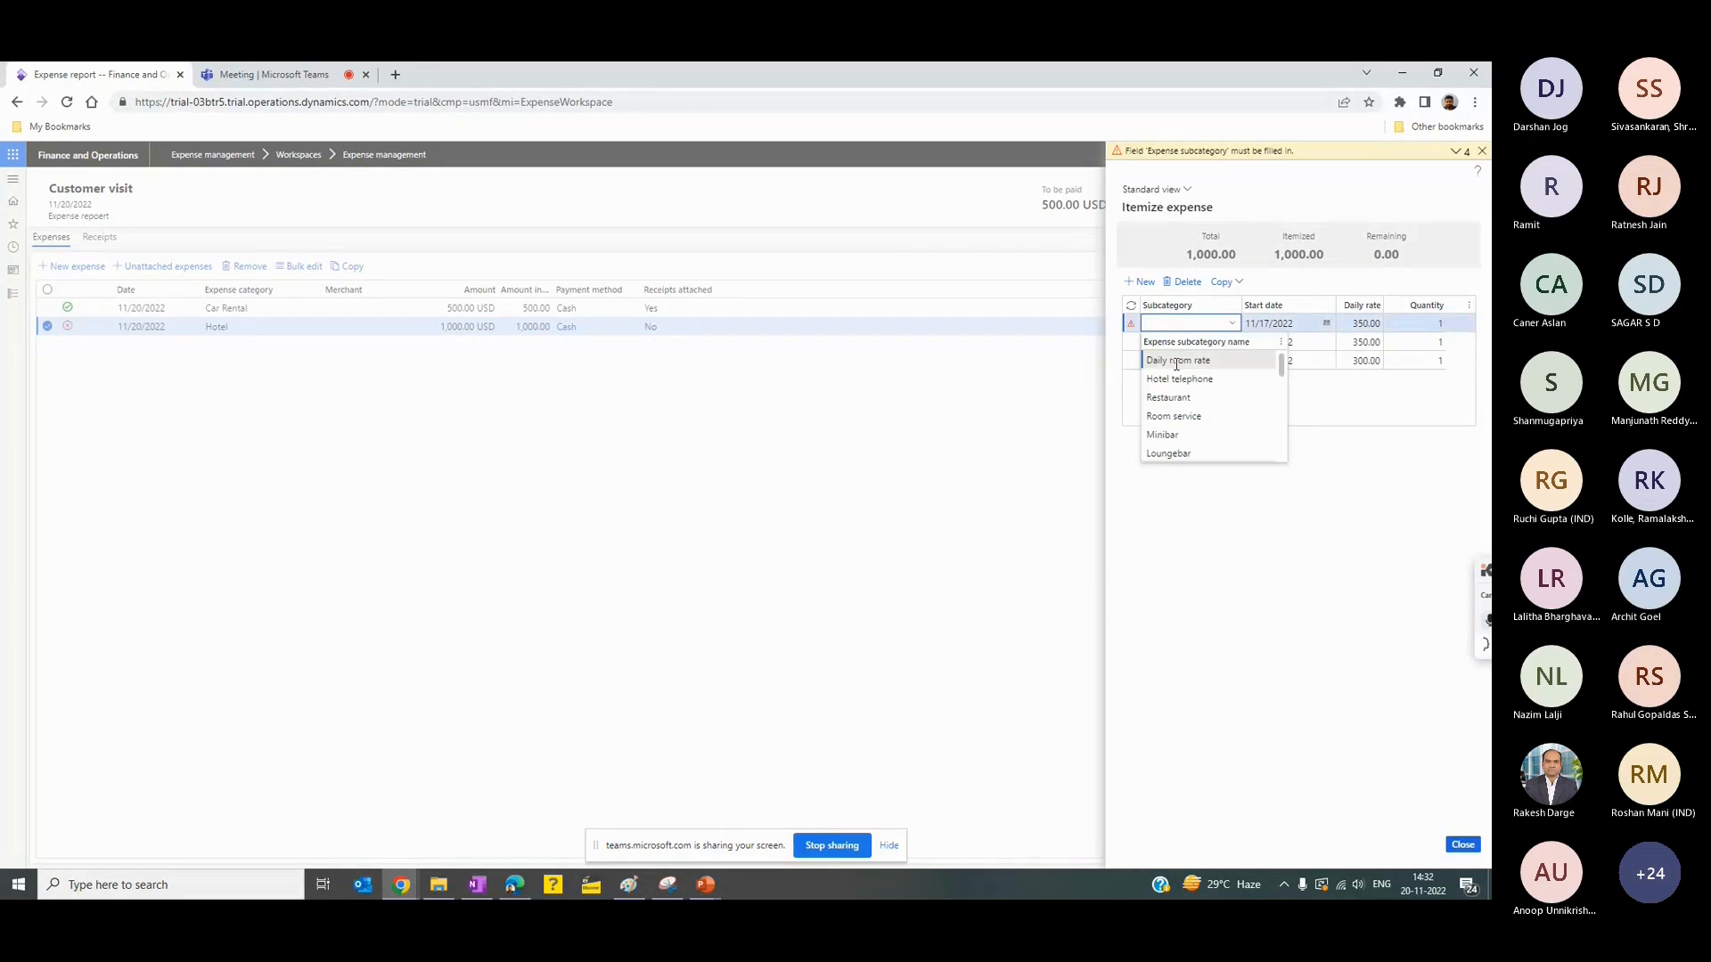
left_click(1176, 364)
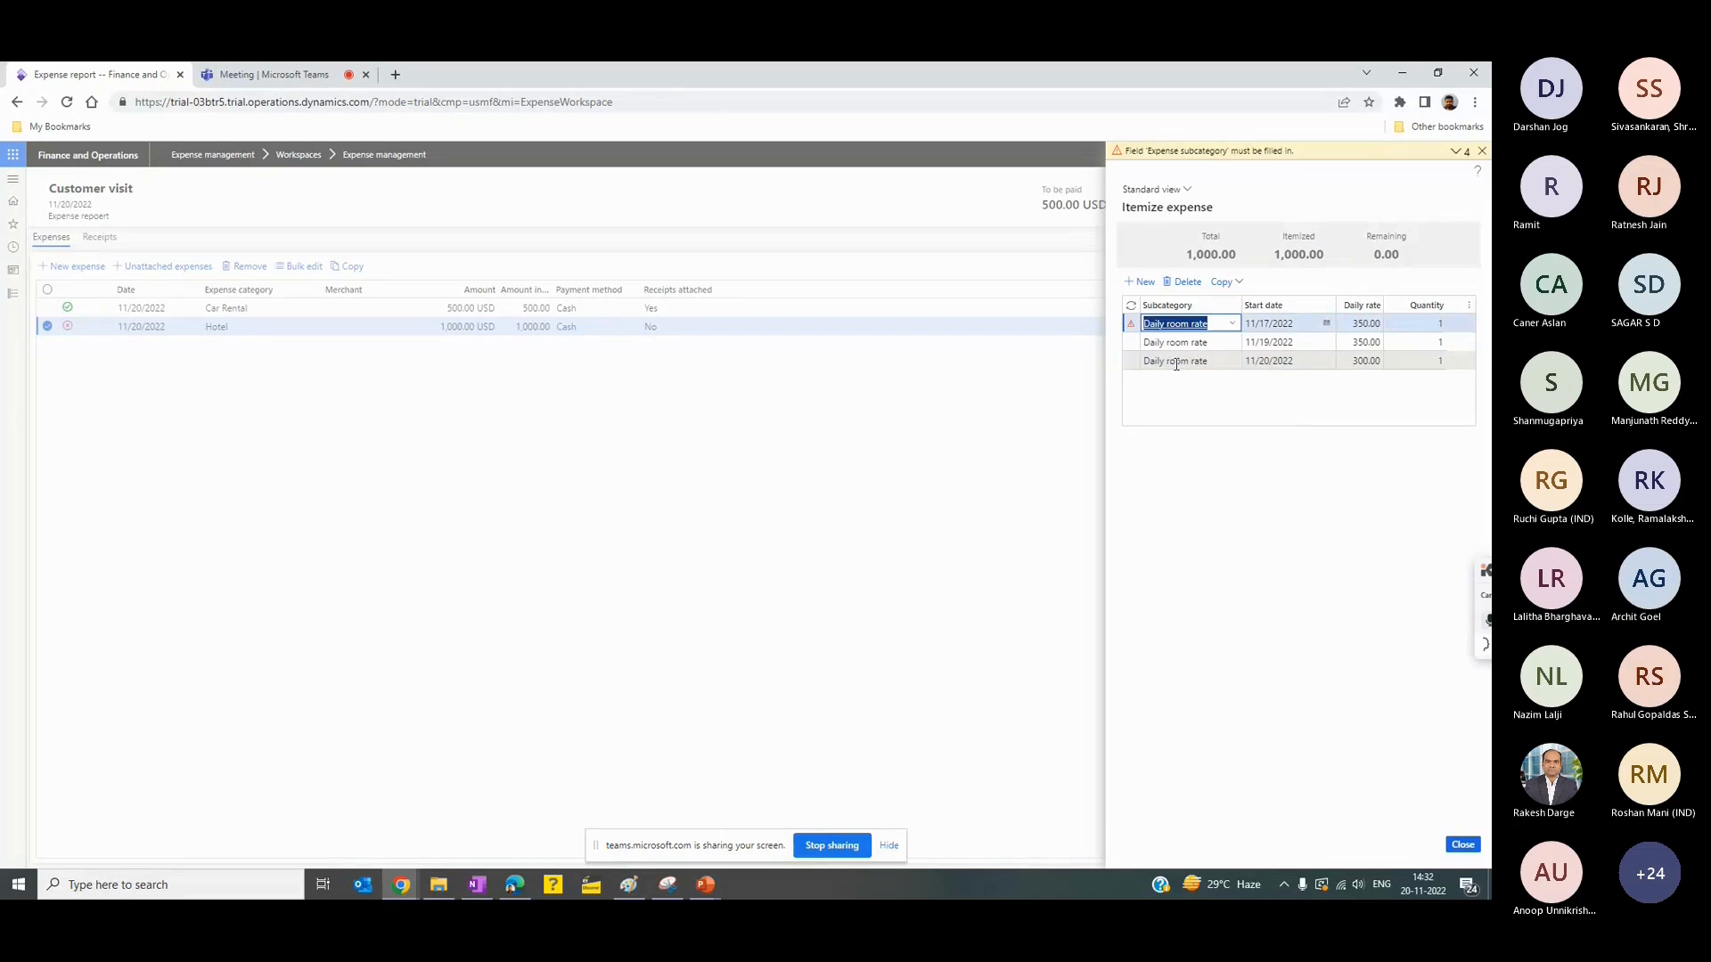
left_click(1293, 363)
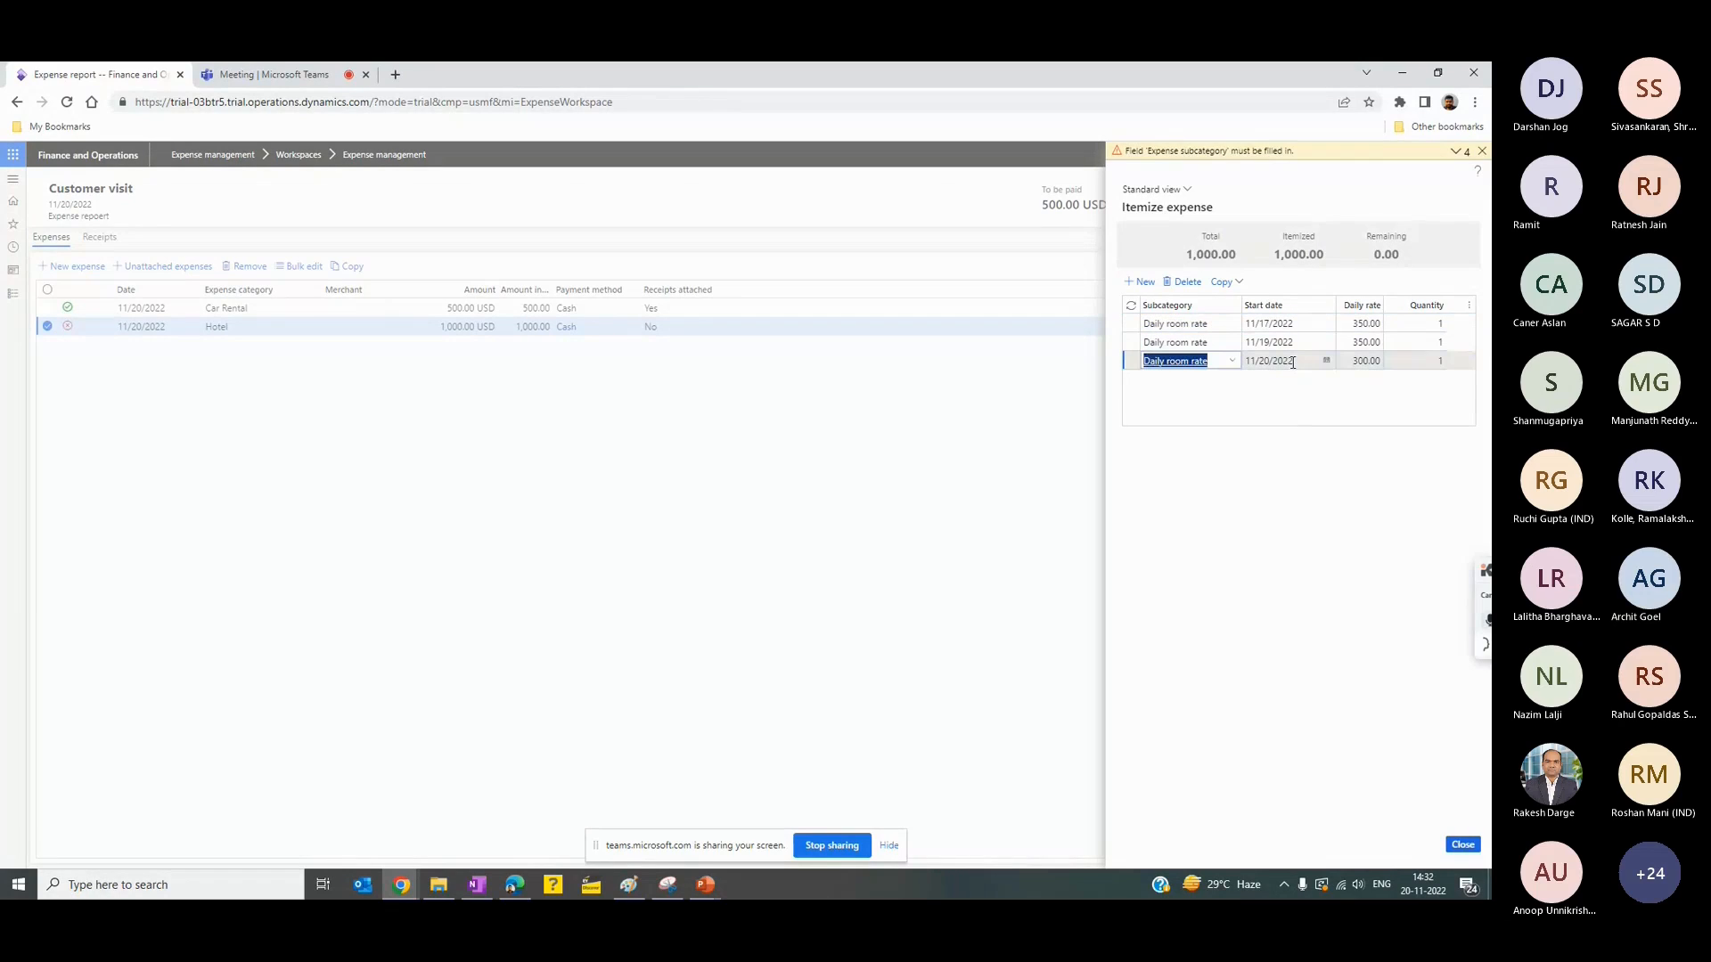
left_click(1470, 848)
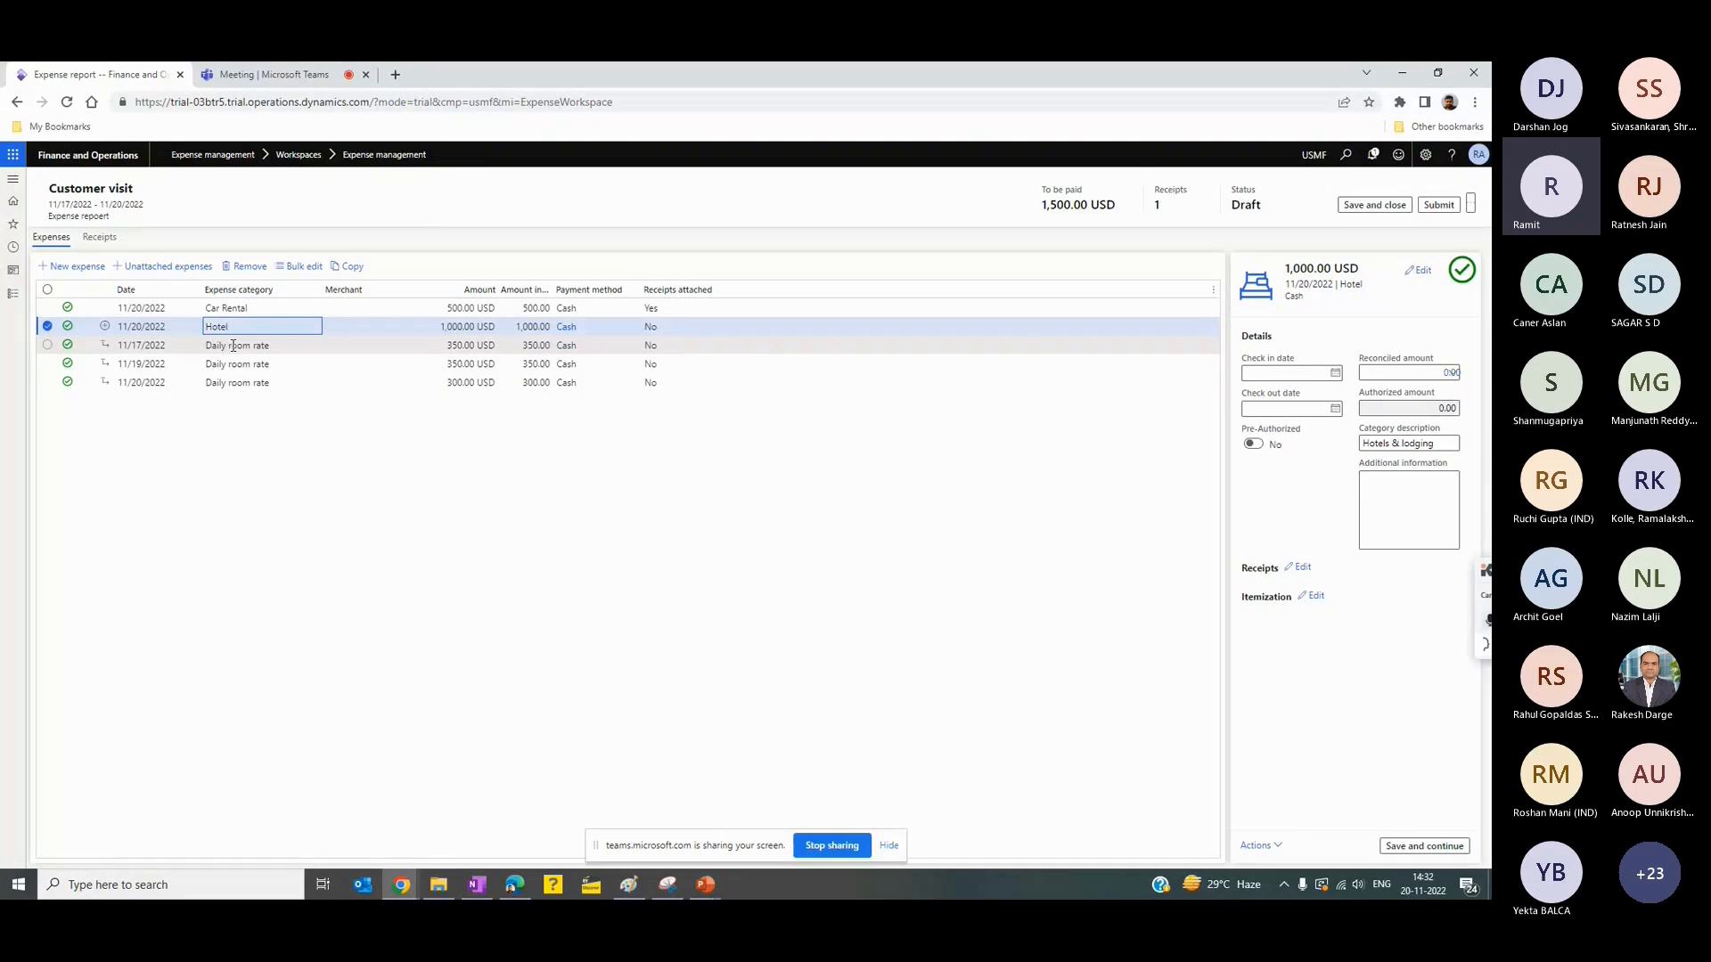
left_click(248, 384)
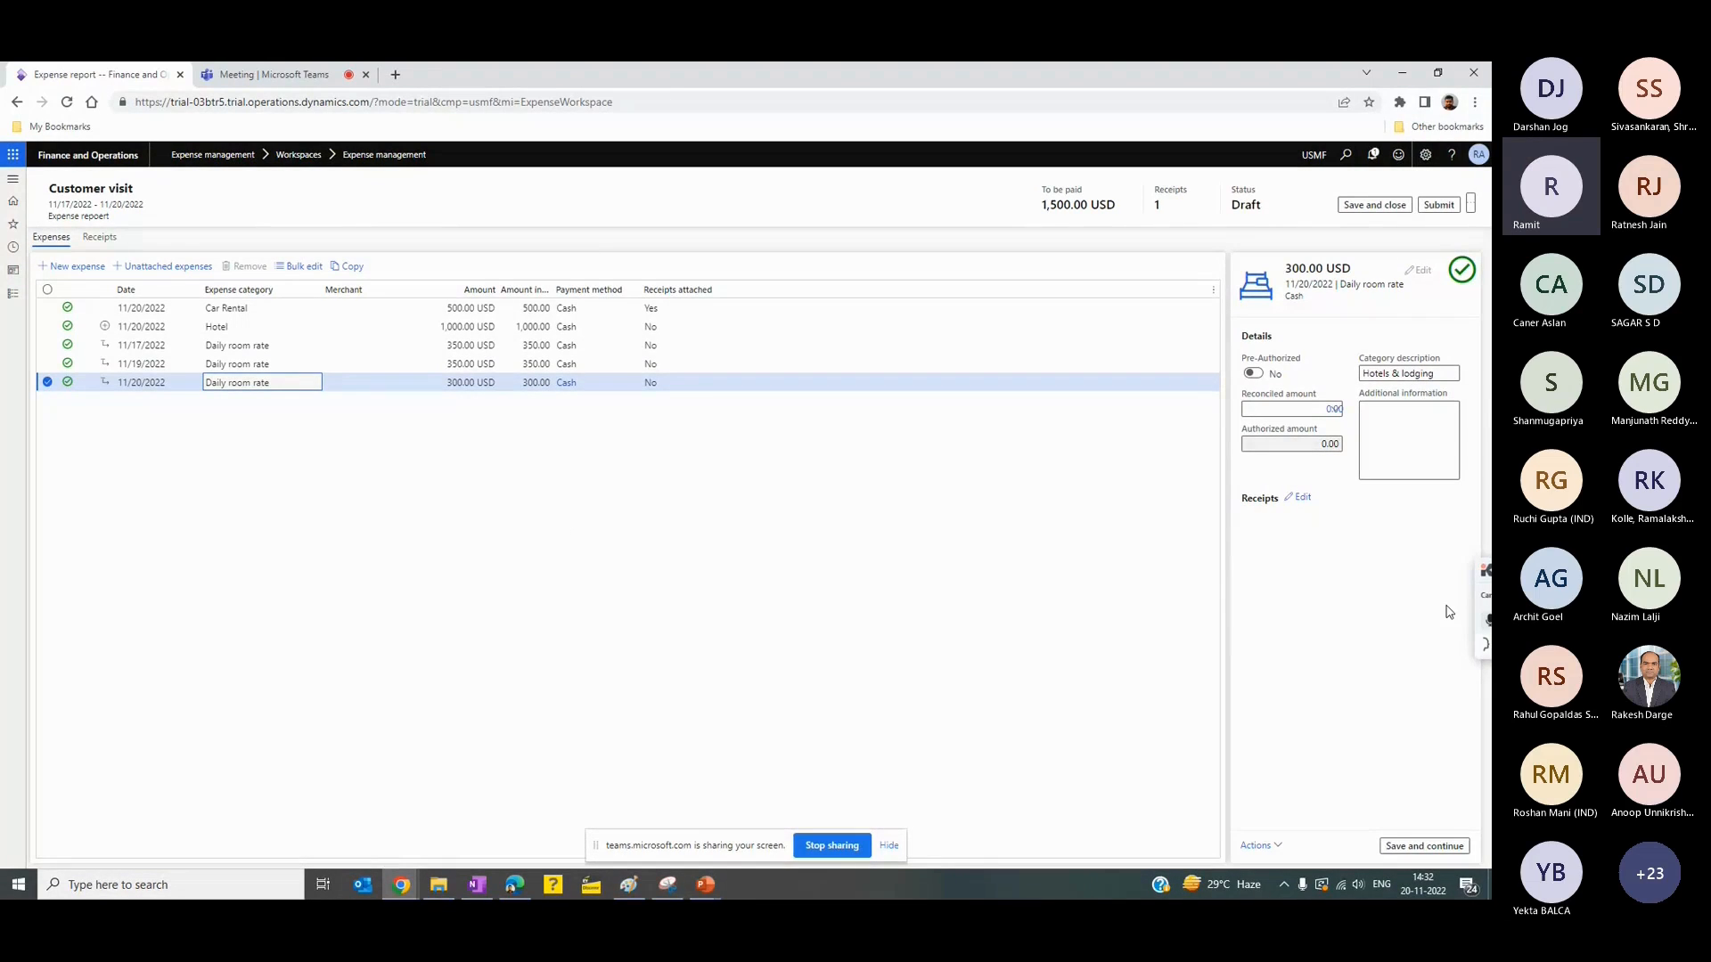
left_click(76, 269)
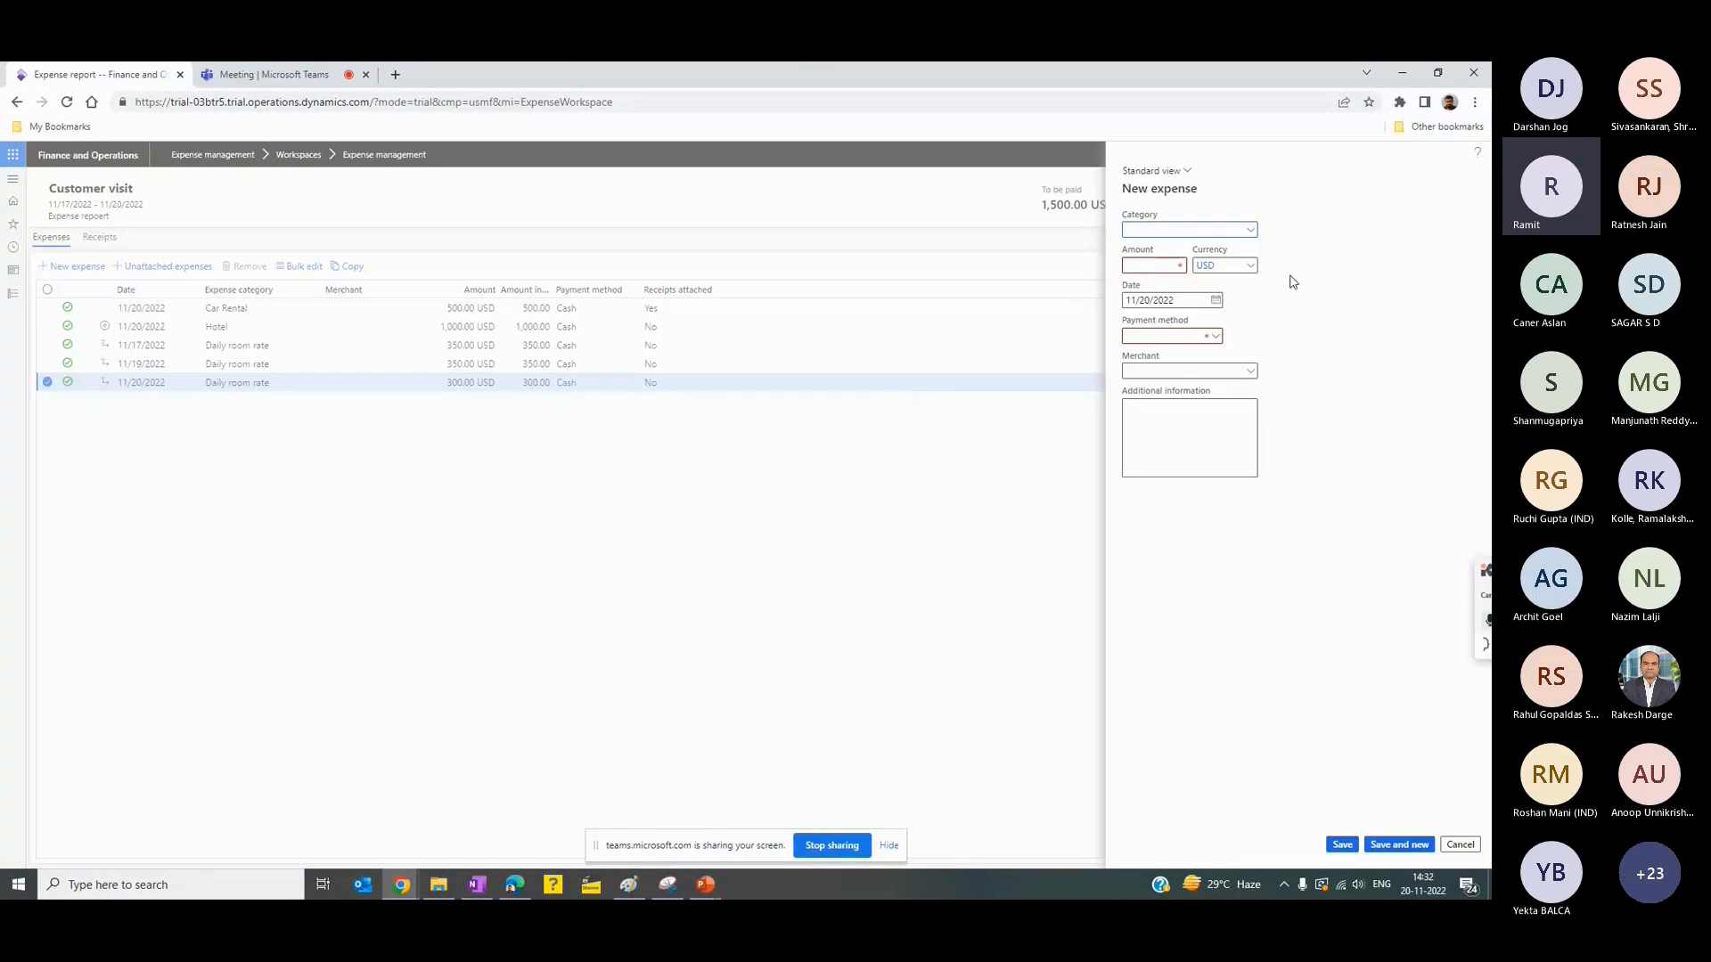
left_click(1252, 231)
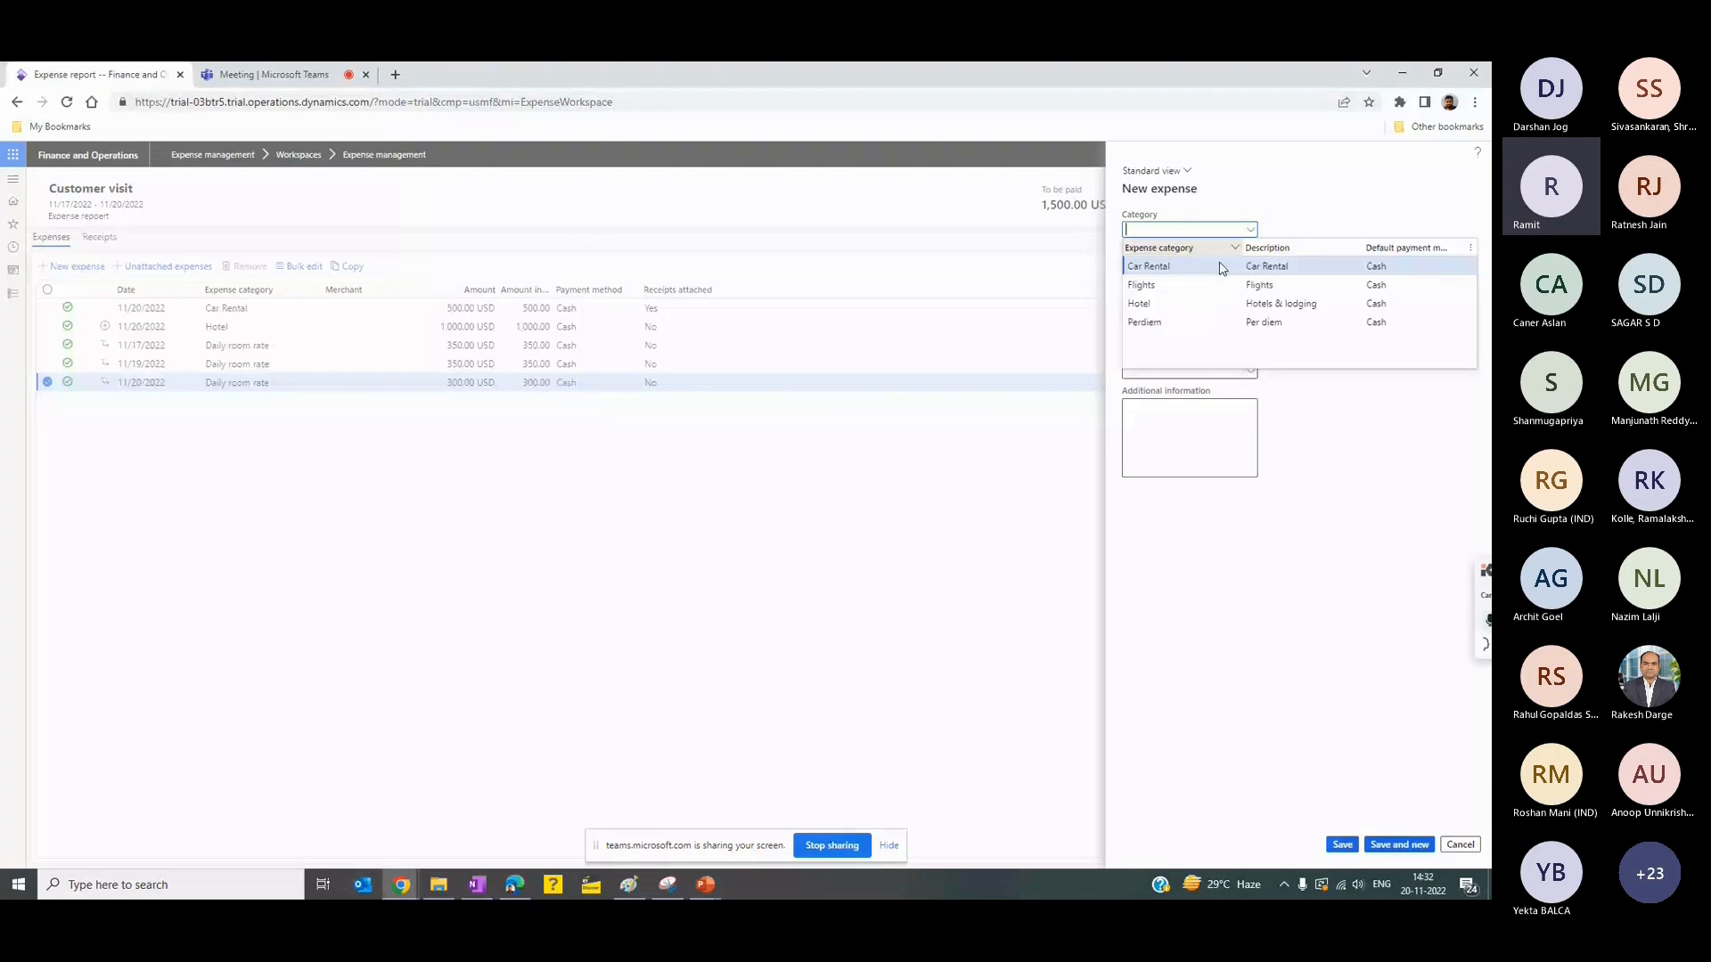
left_click(1150, 321)
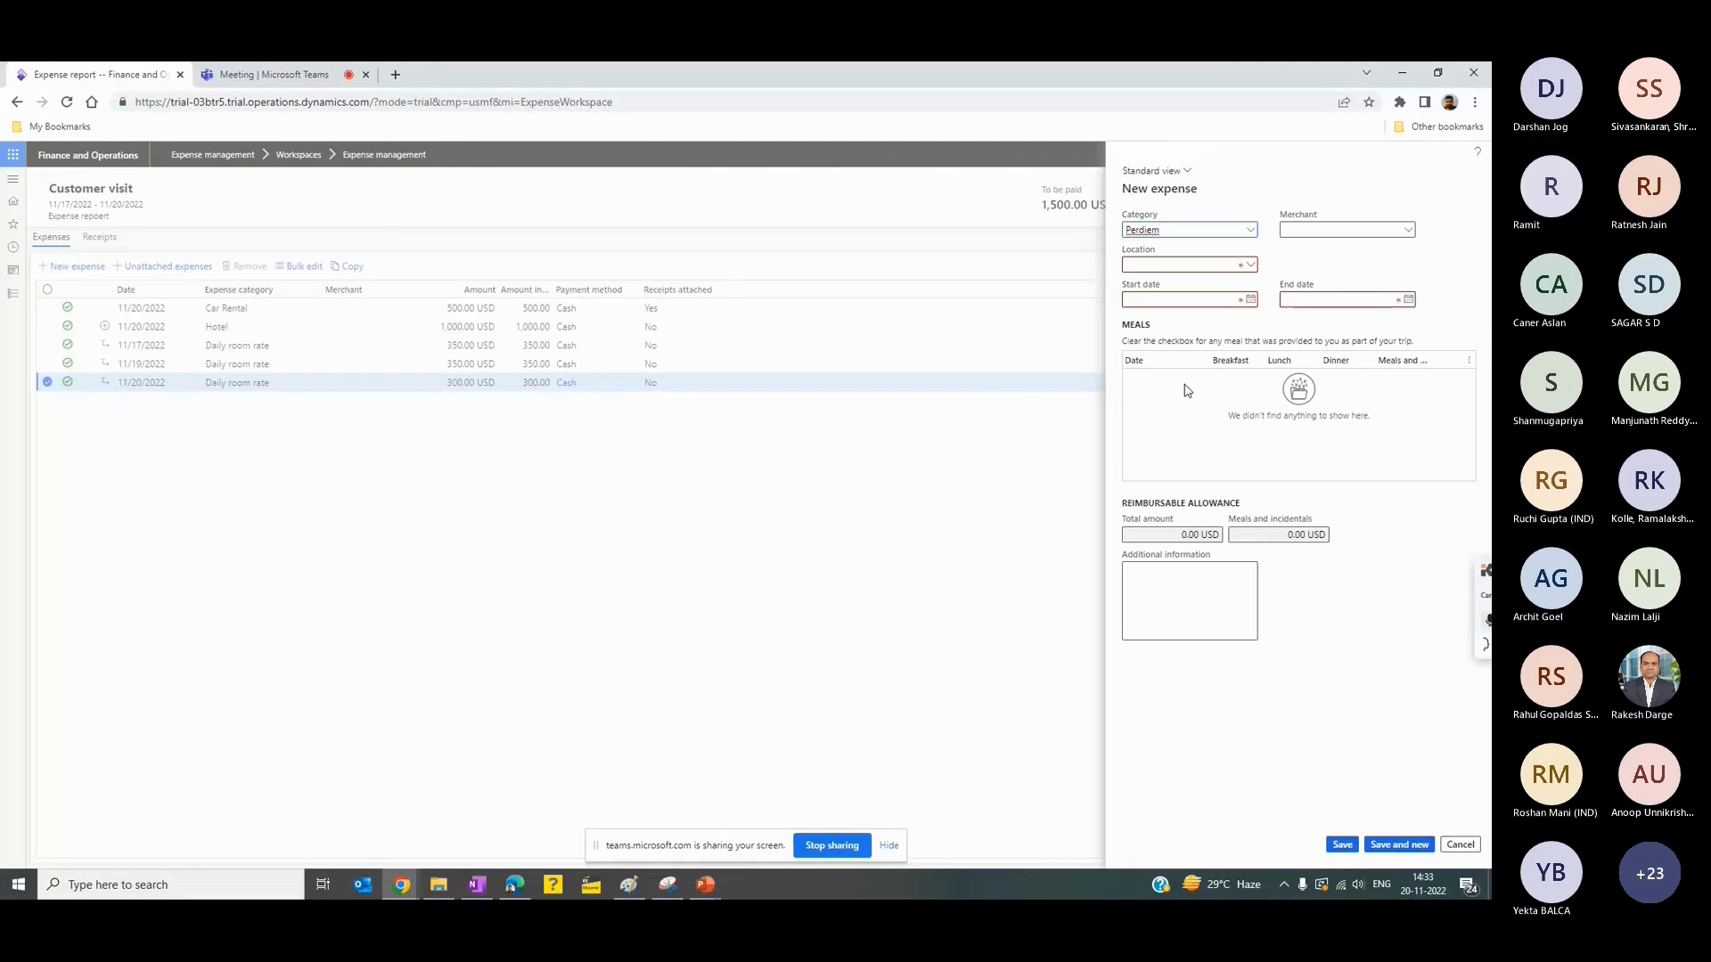
left_click(1248, 267)
left_click(1248, 266)
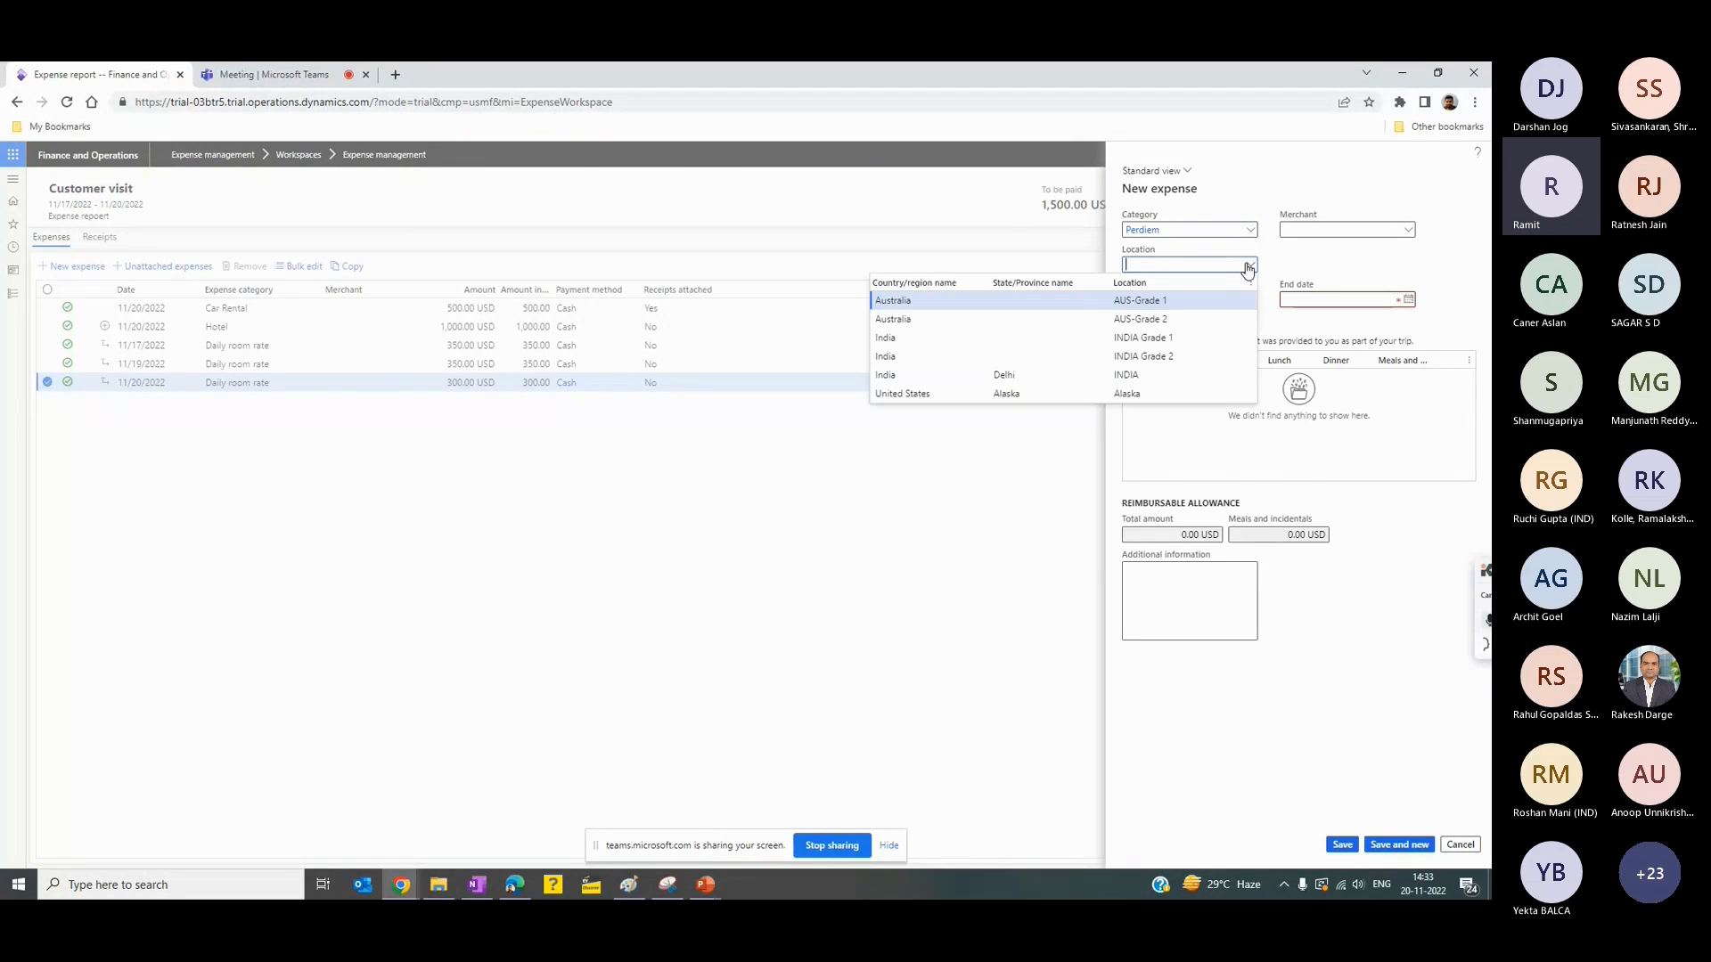
left_click(934, 318)
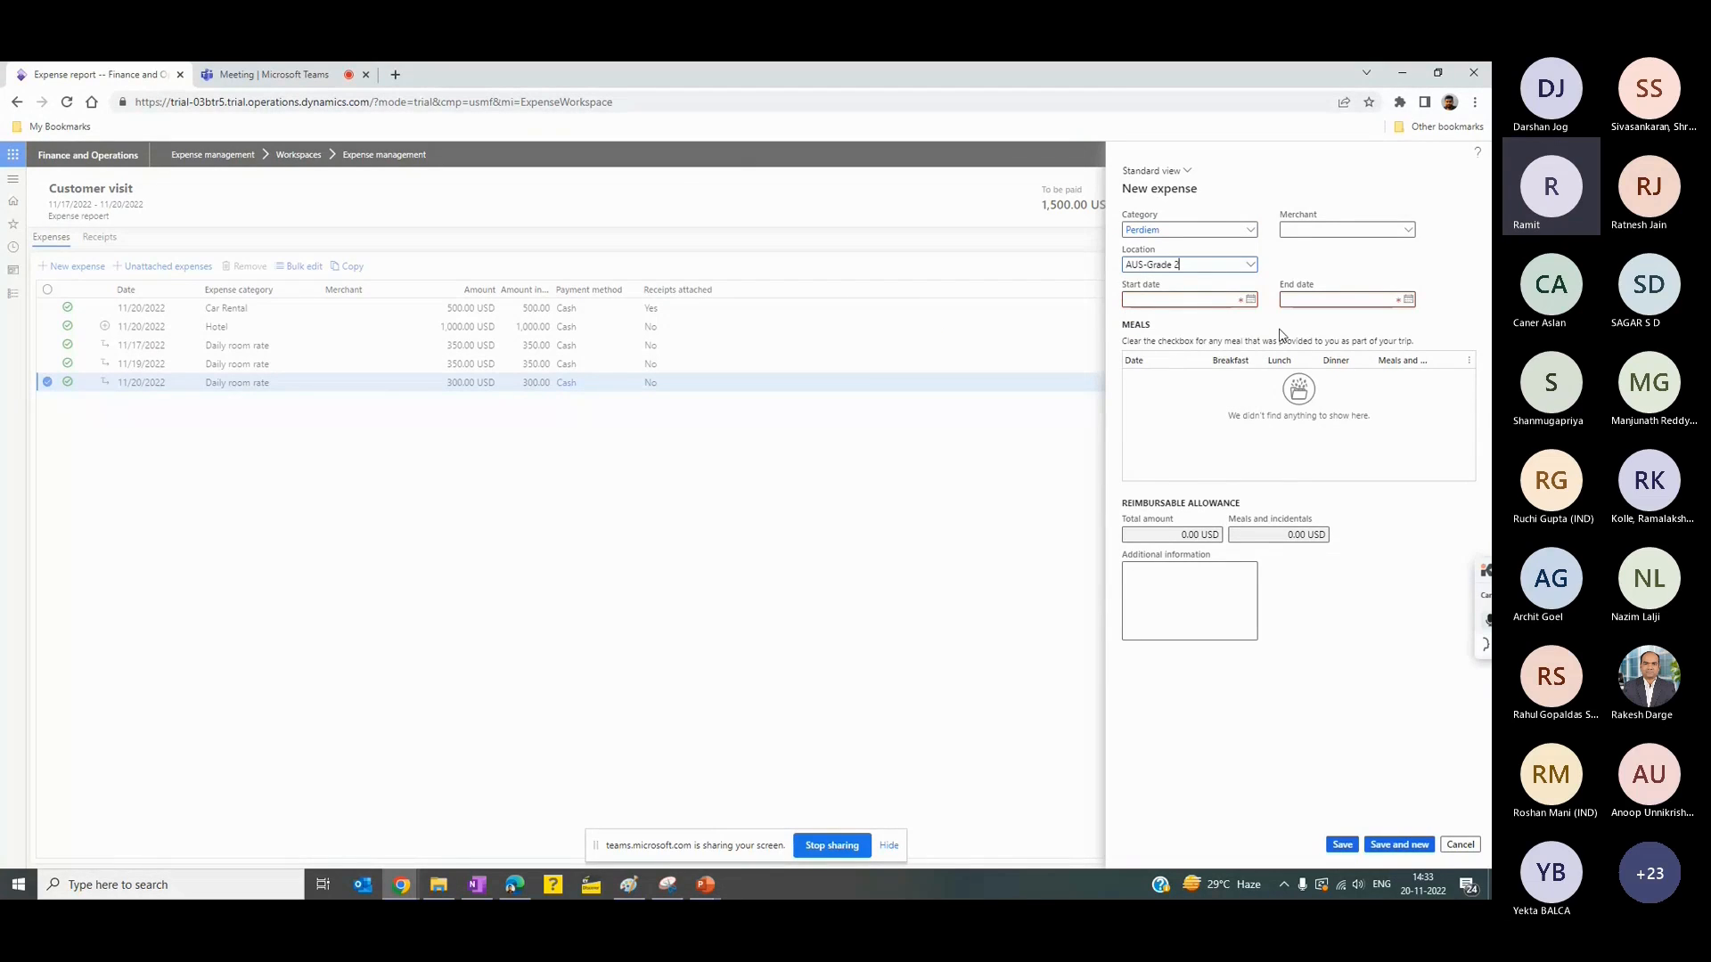
left_click(1251, 300)
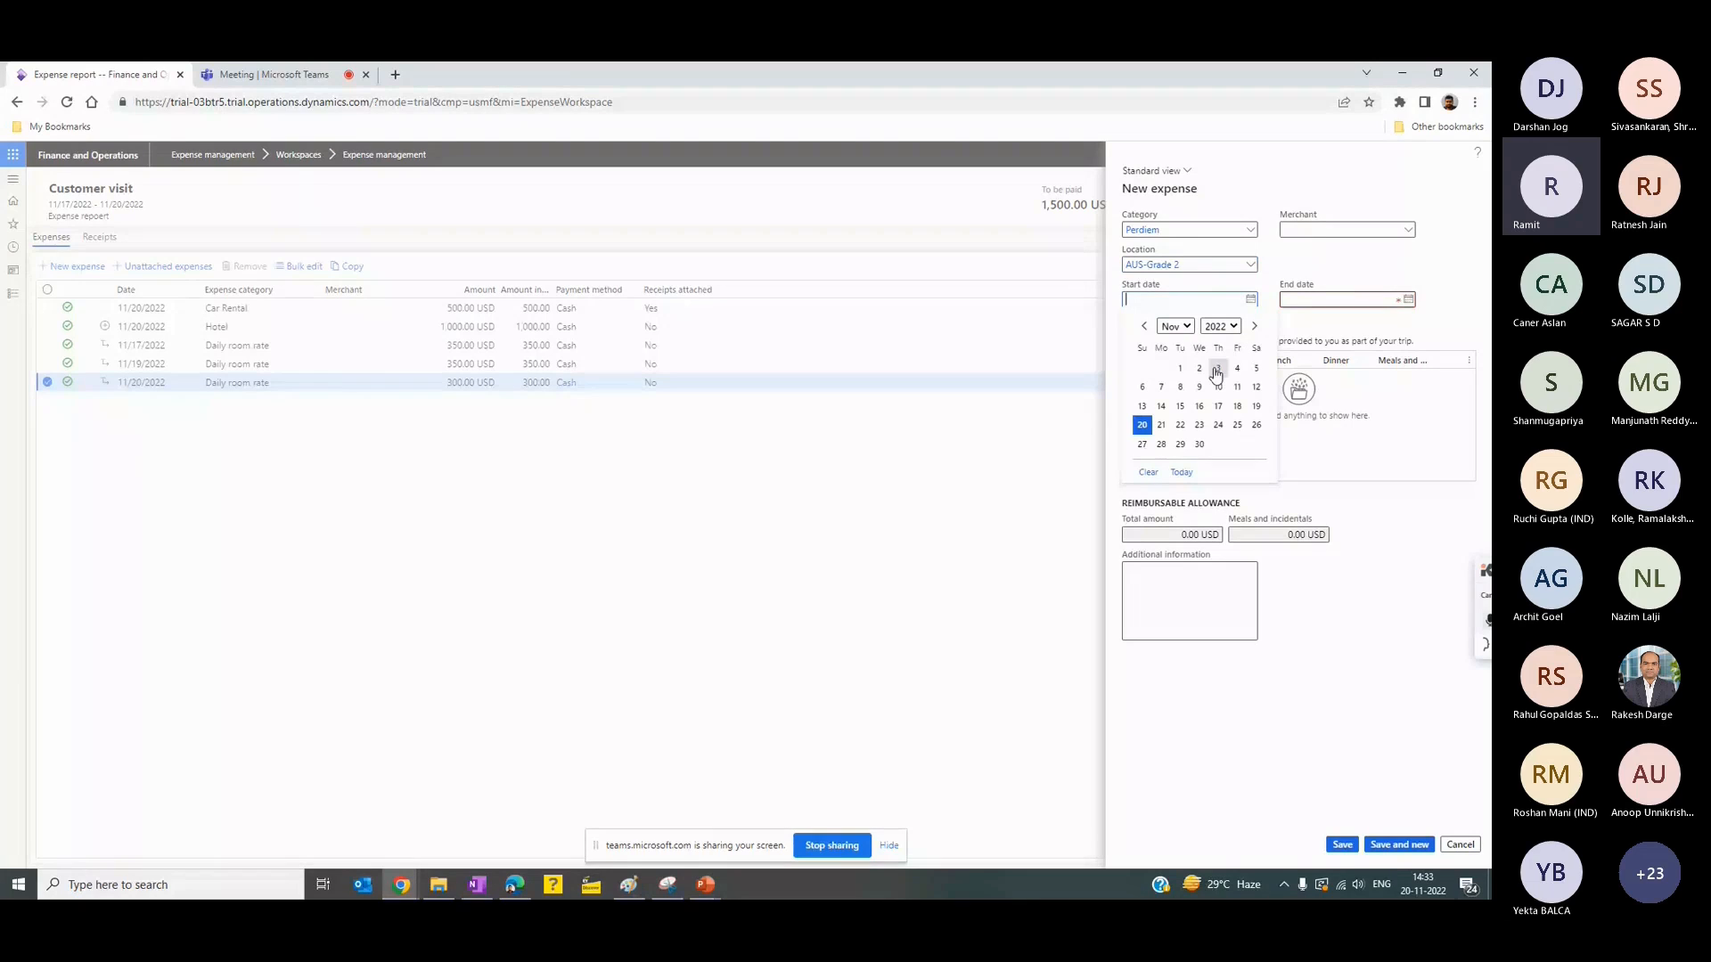
left_click(1218, 405)
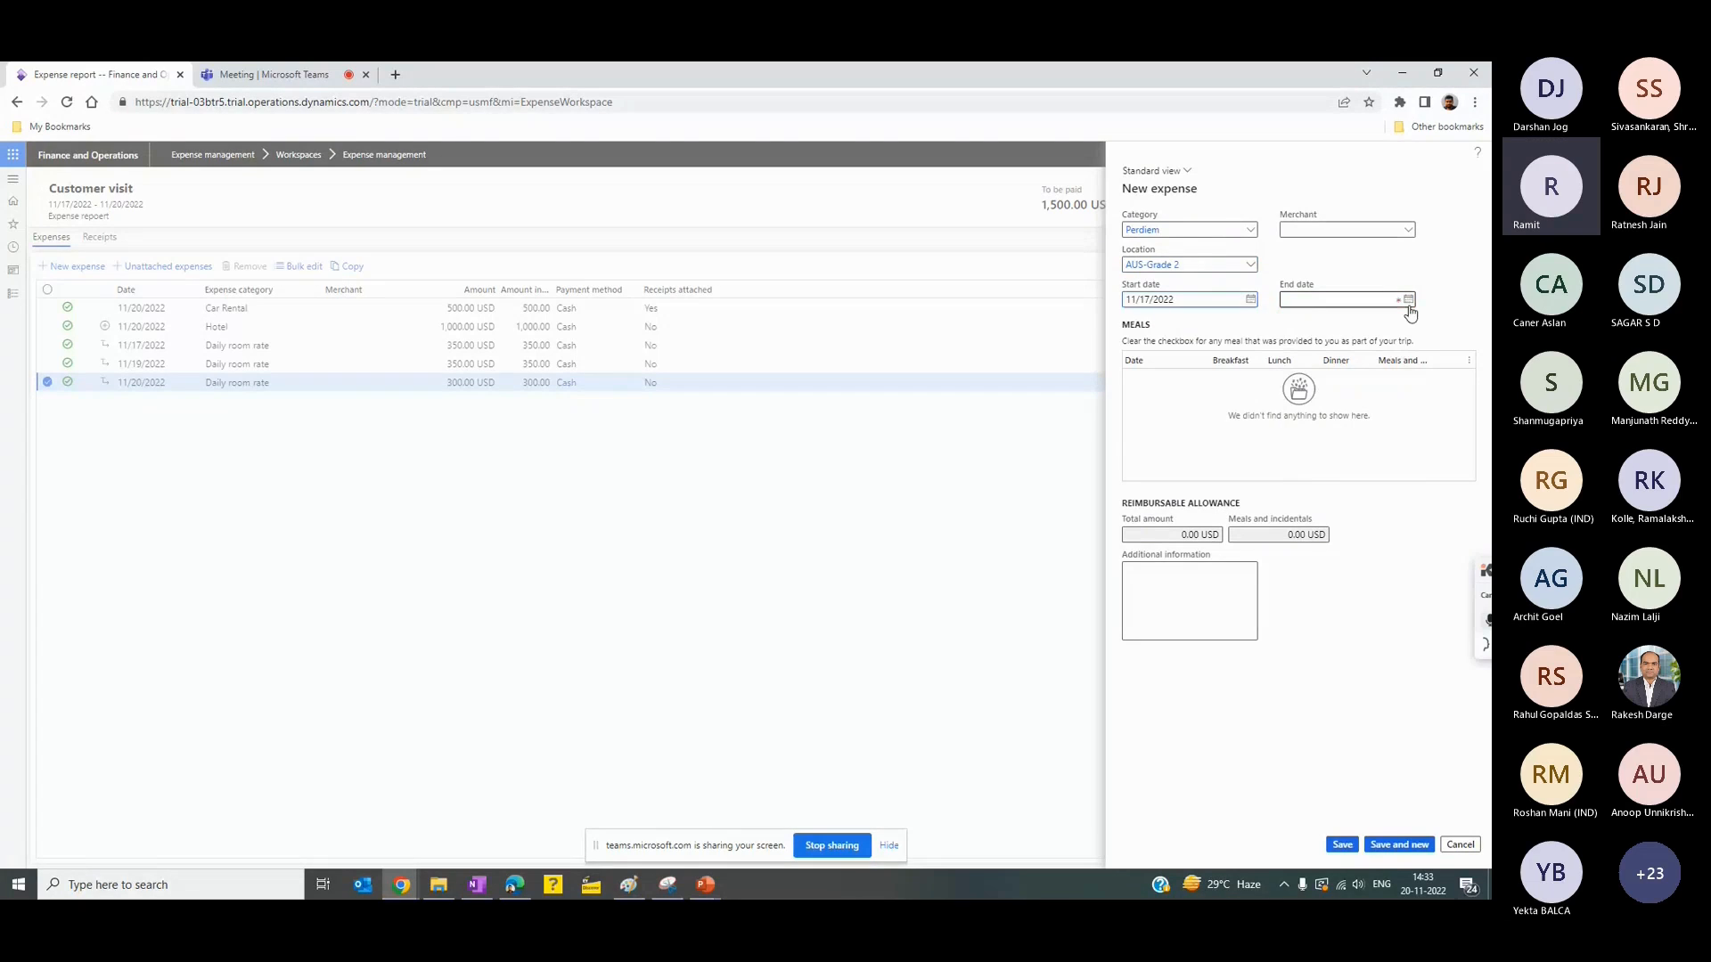
left_click(1408, 299)
left_click(1299, 424)
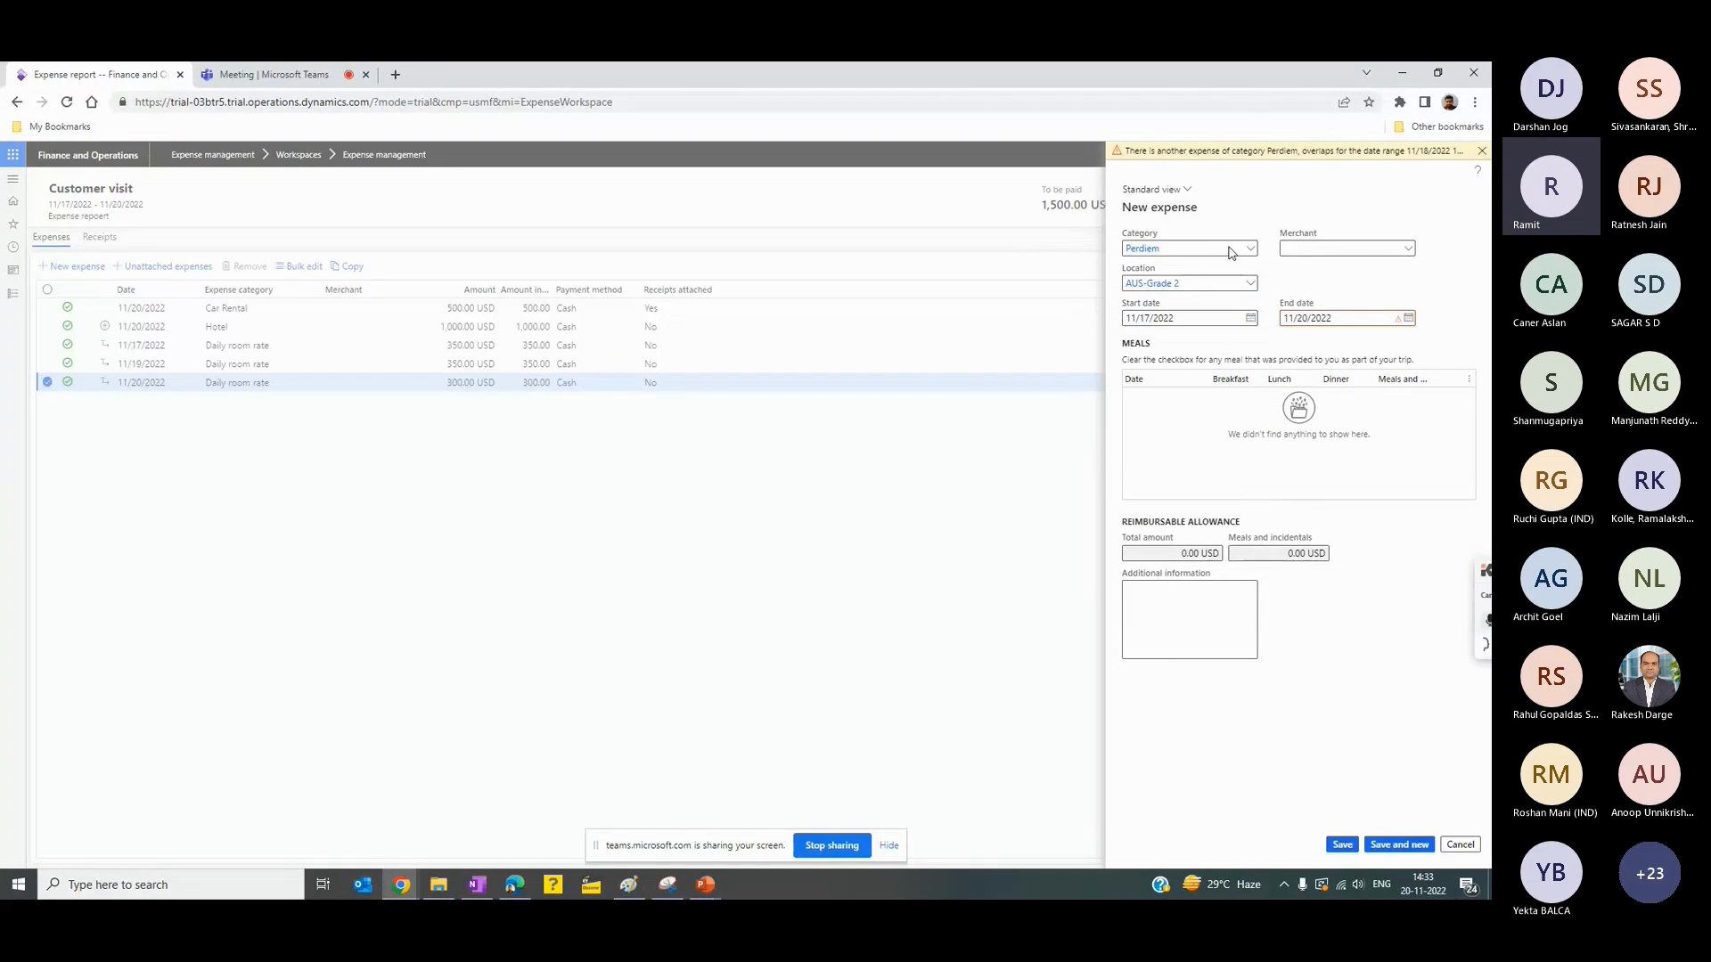
left_click(1408, 318)
left_click(1284, 419)
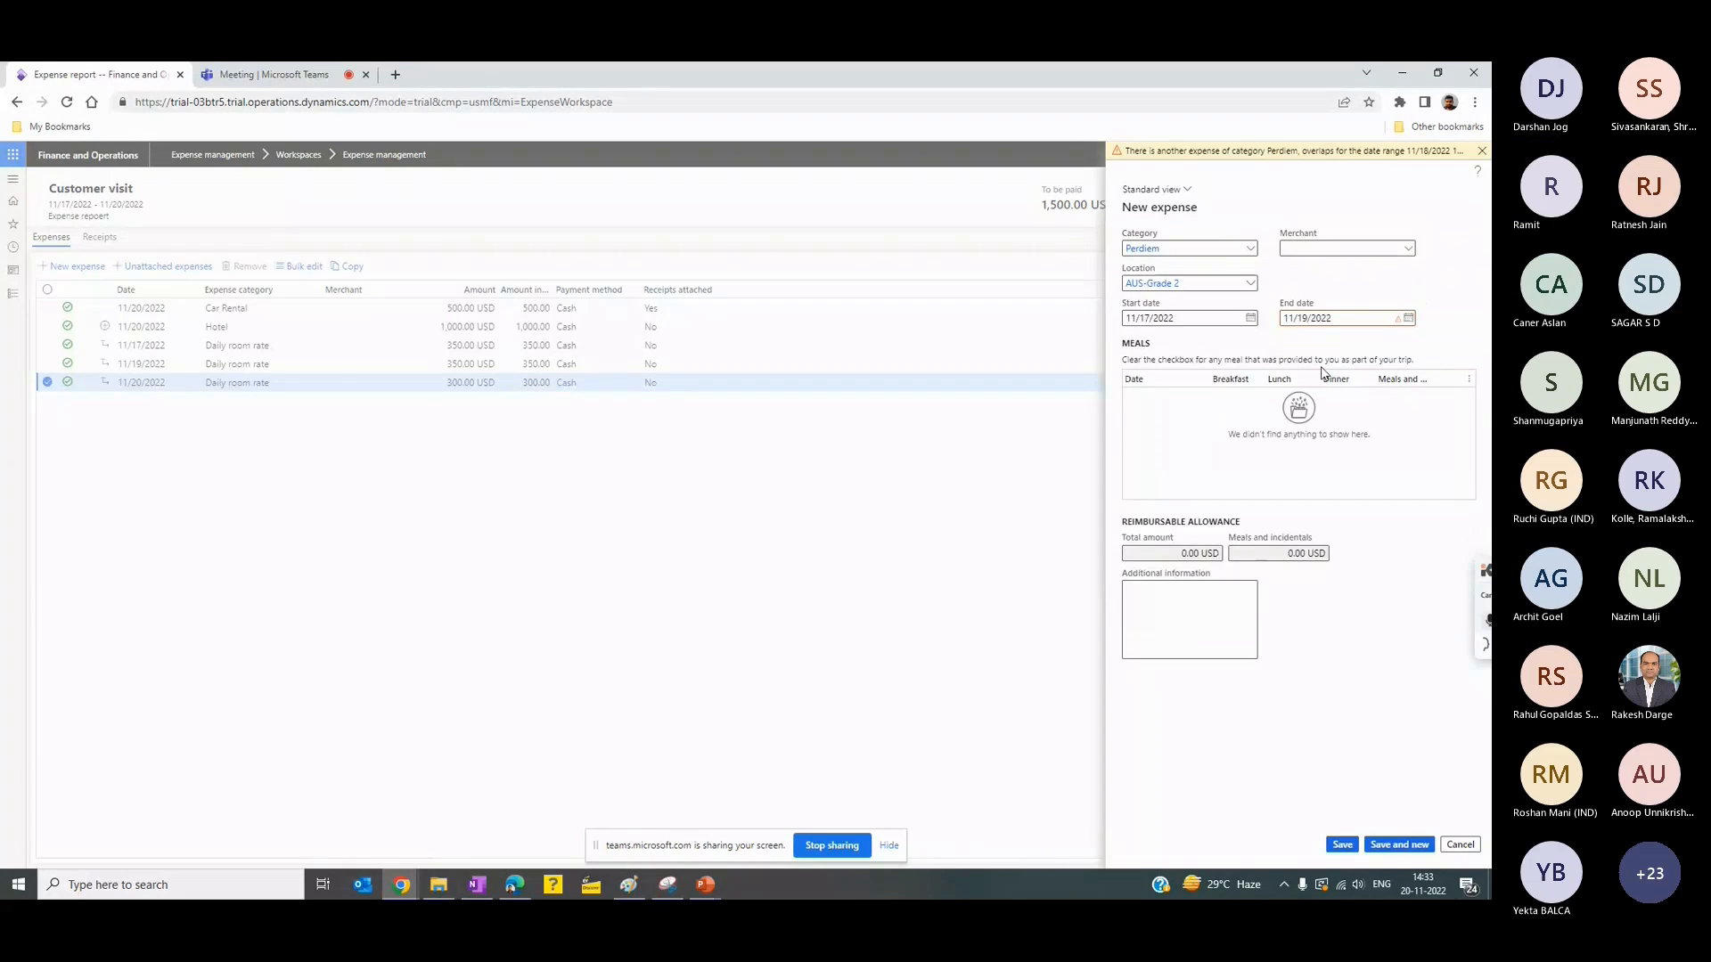
left_click(1251, 318)
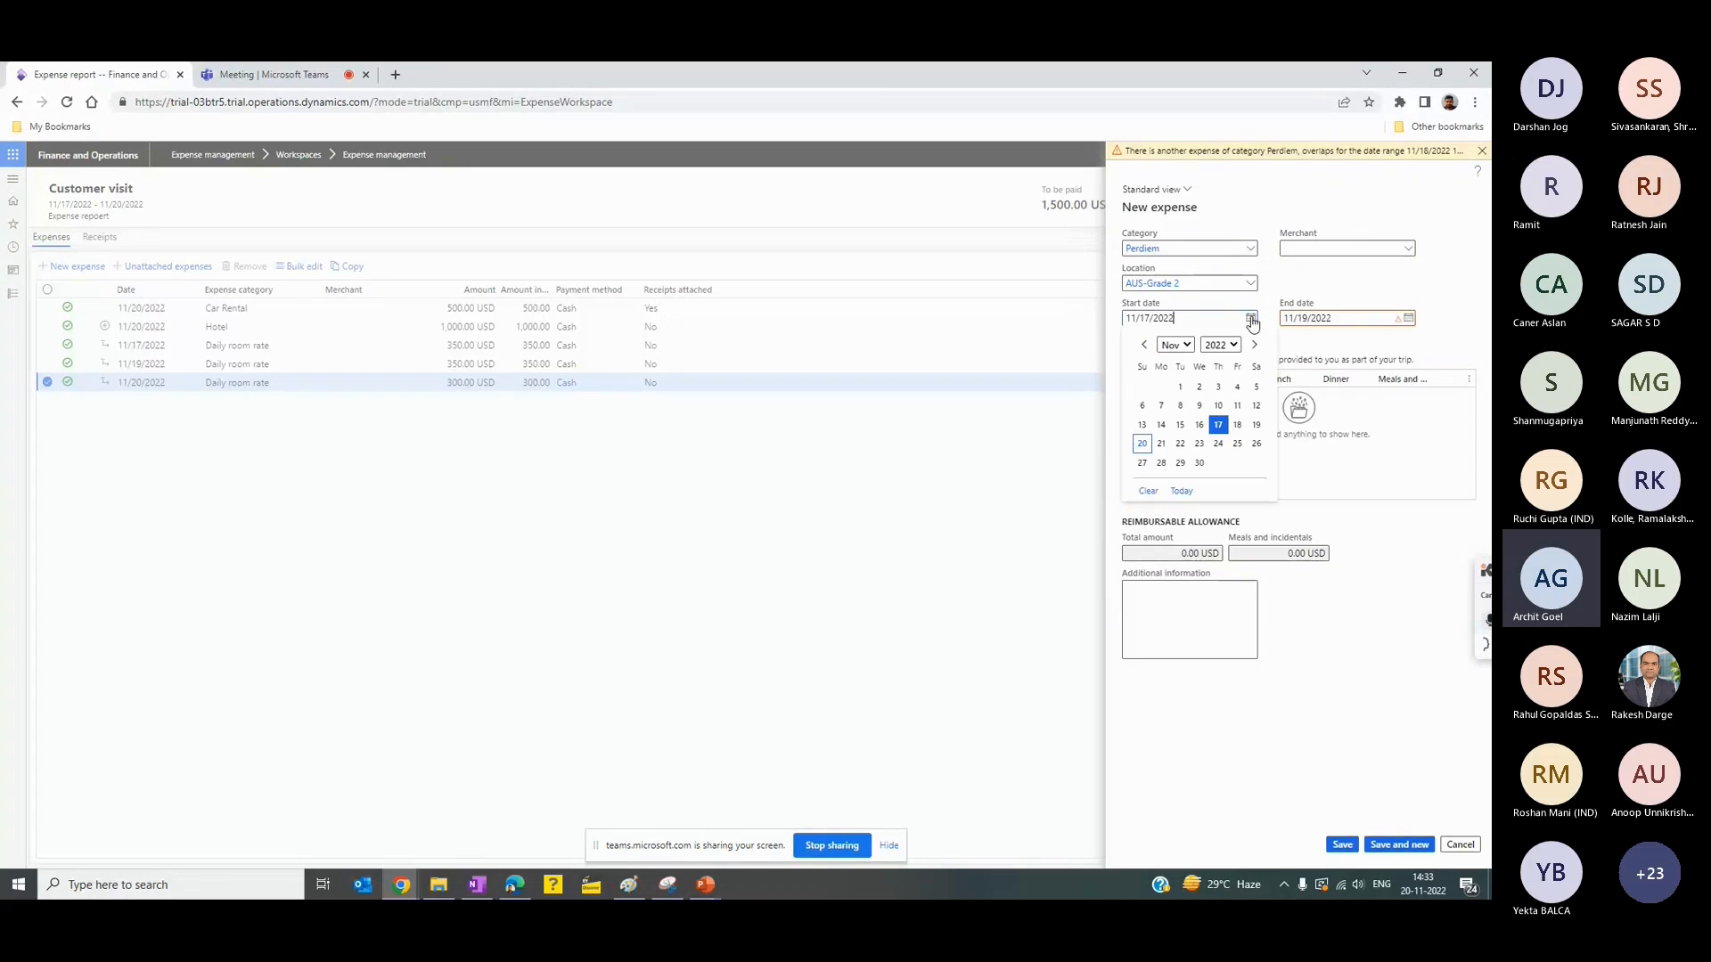
left_click(1255, 425)
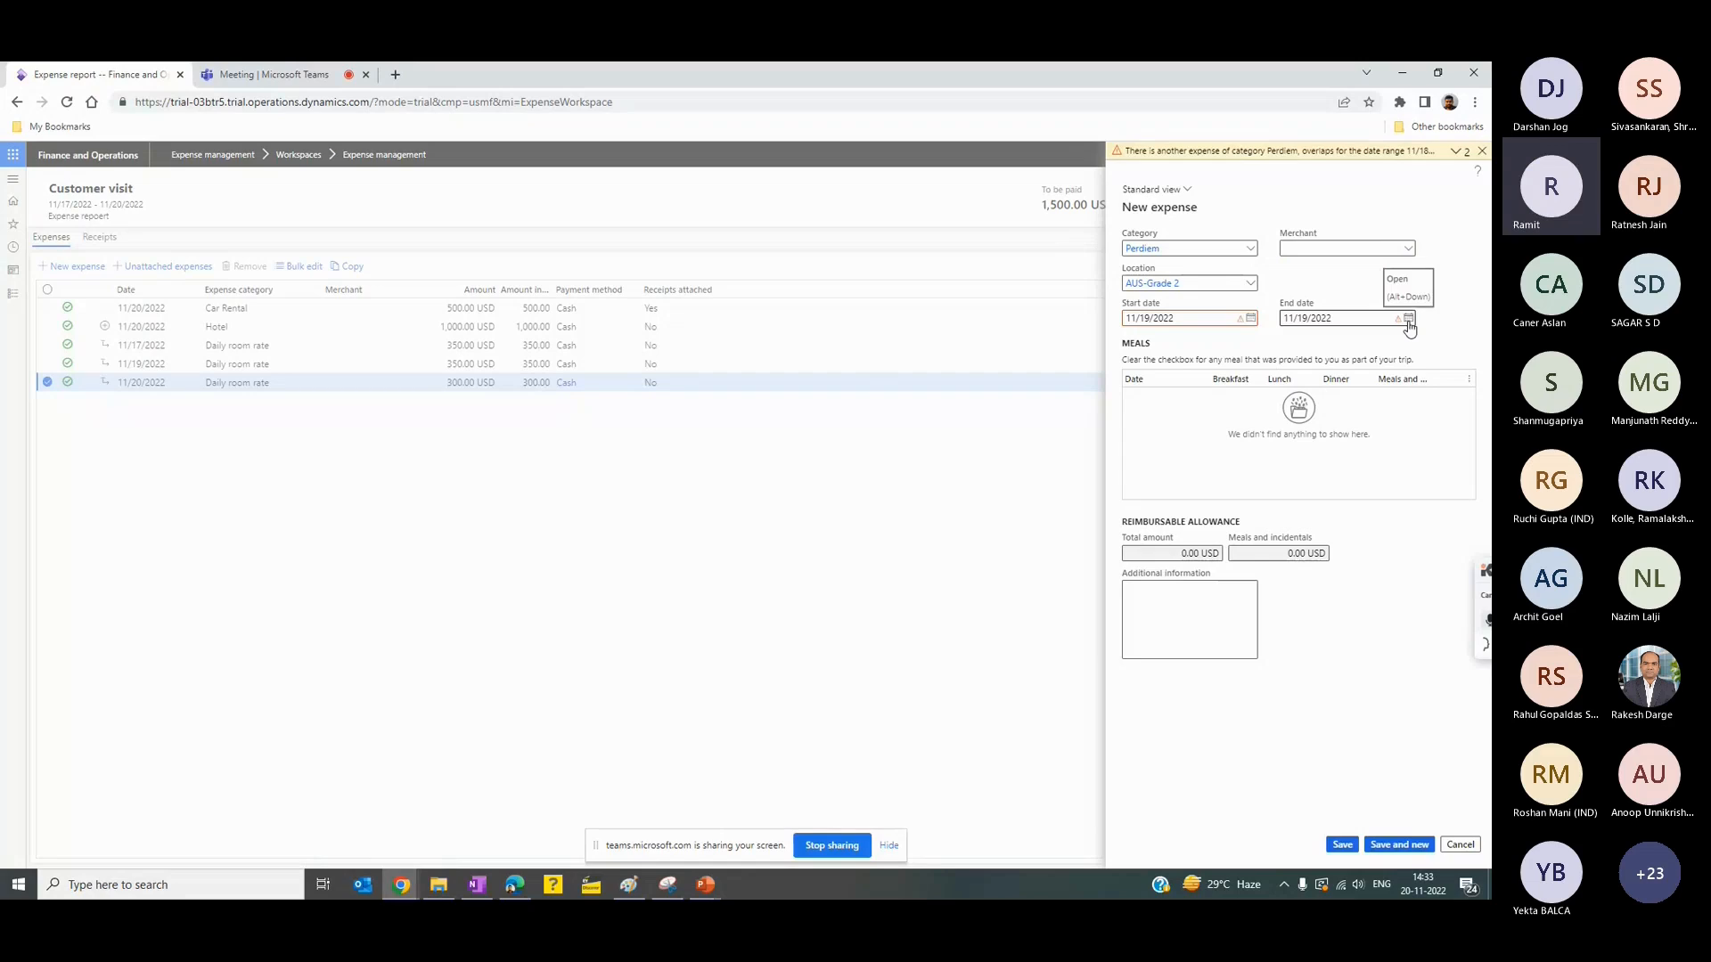
left_click(1407, 323)
left_click(1296, 442)
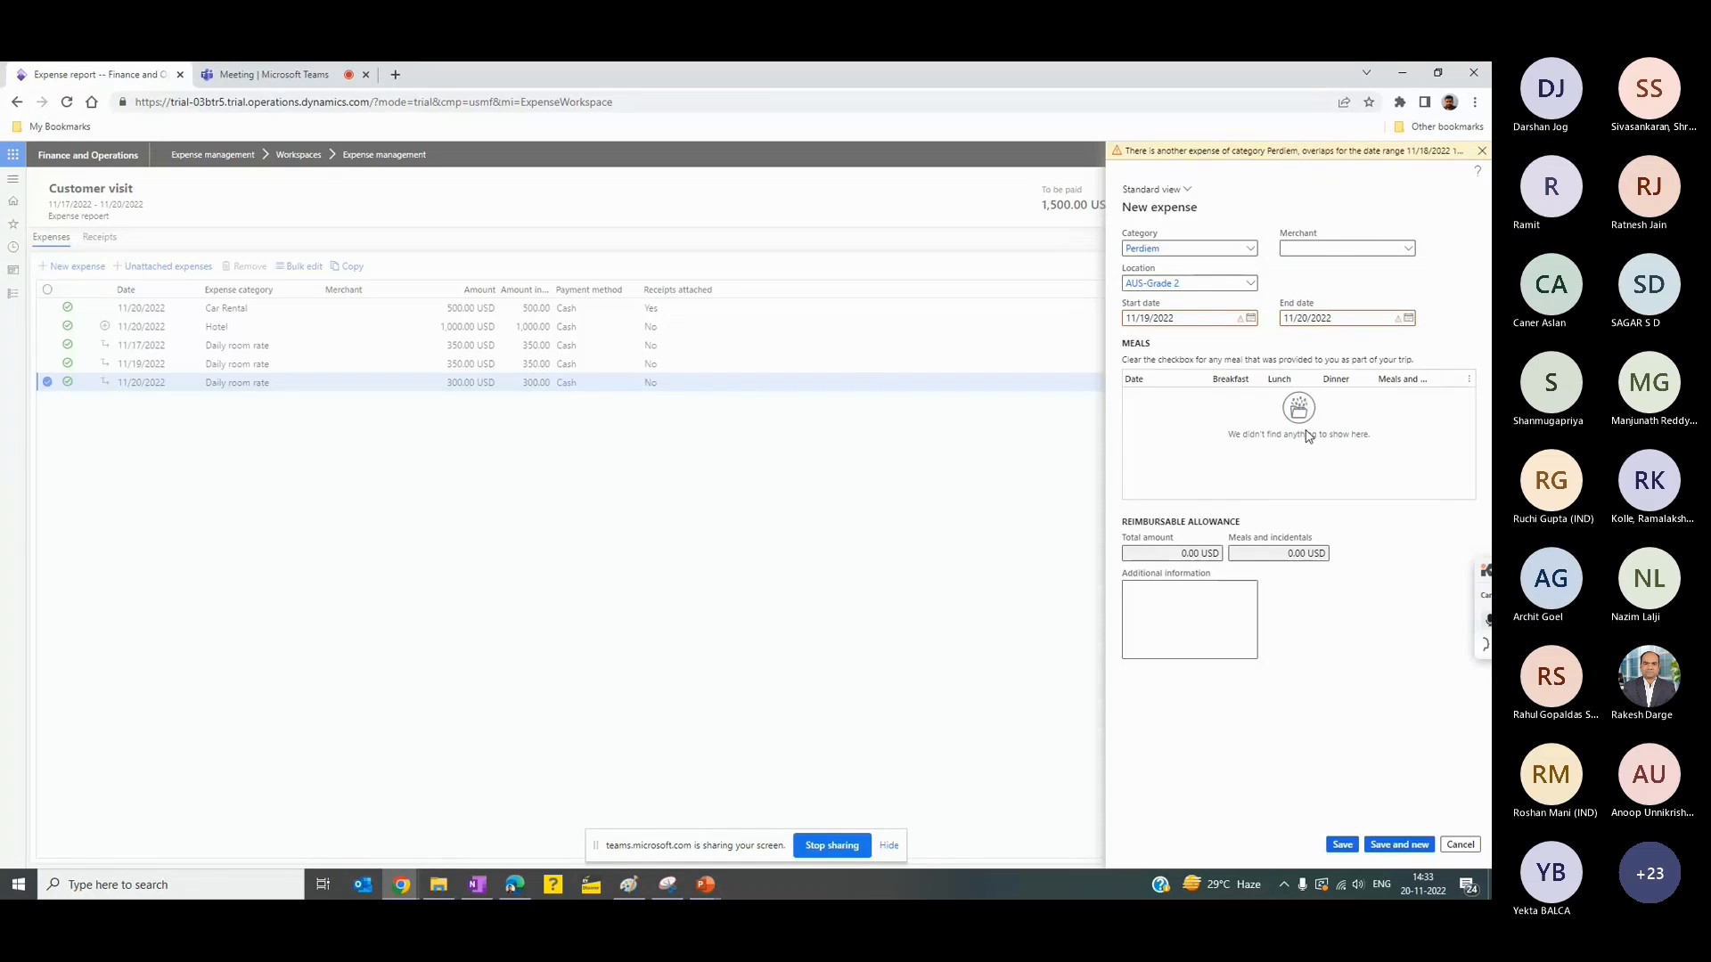
left_click(455, 437)
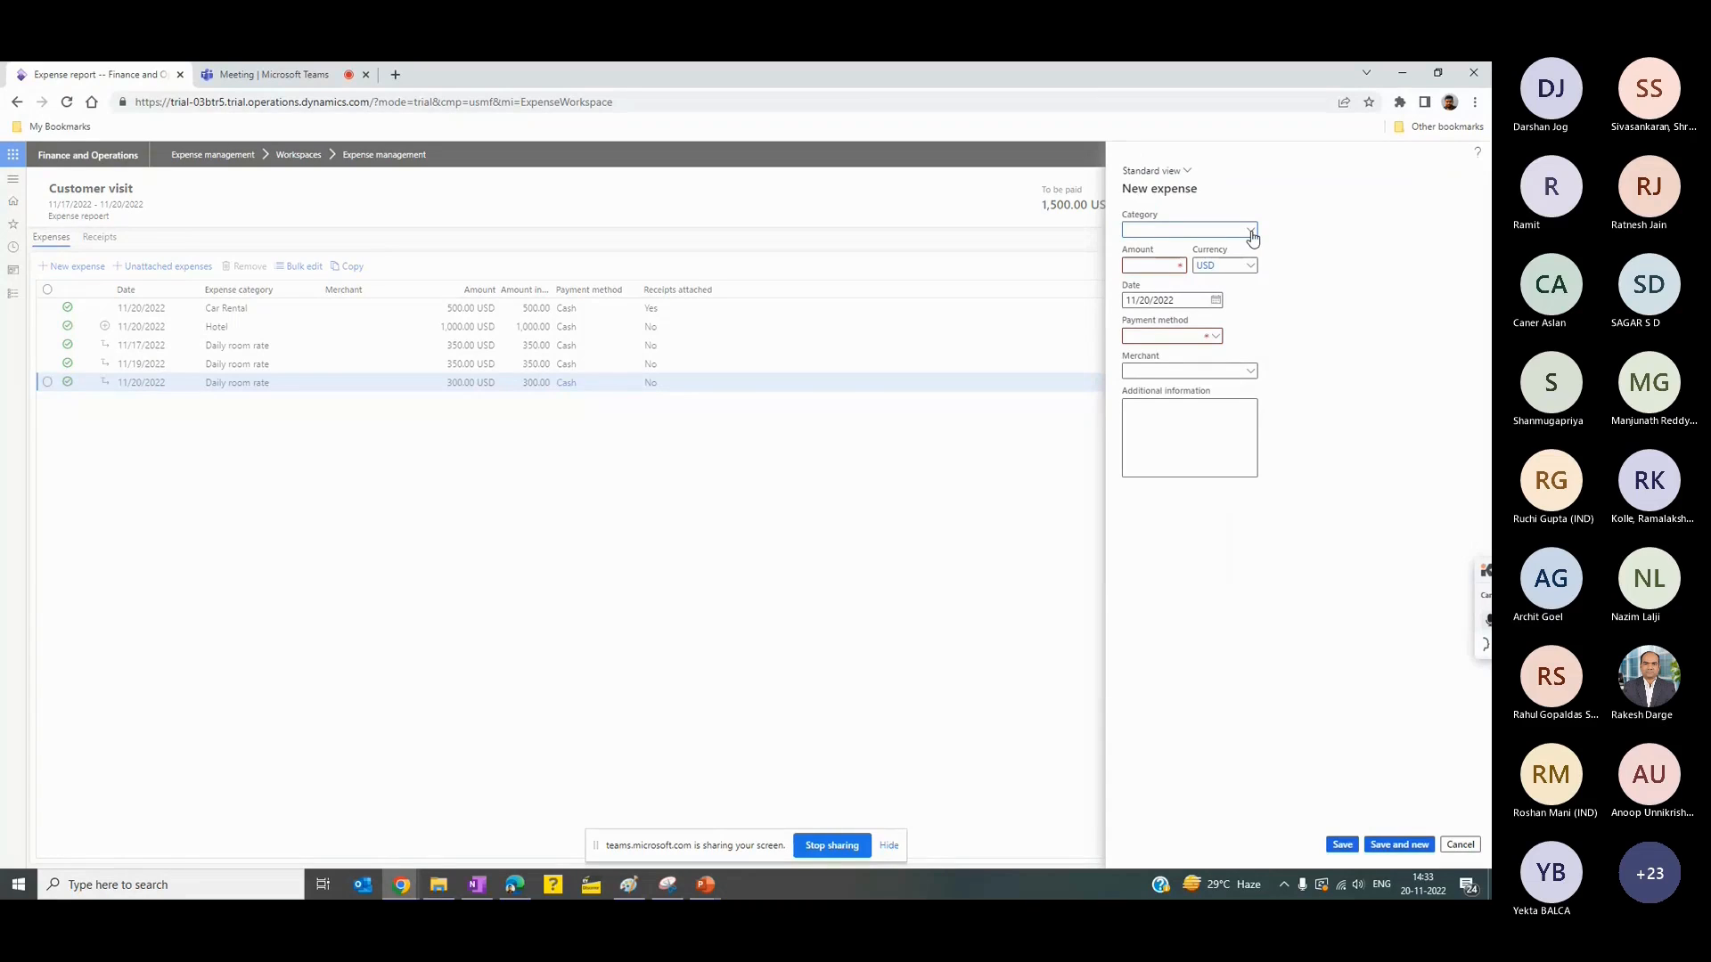
- Choose the Perdiem category for the new expense and set its location to AUS-Grade 2
left_click(1251, 230)
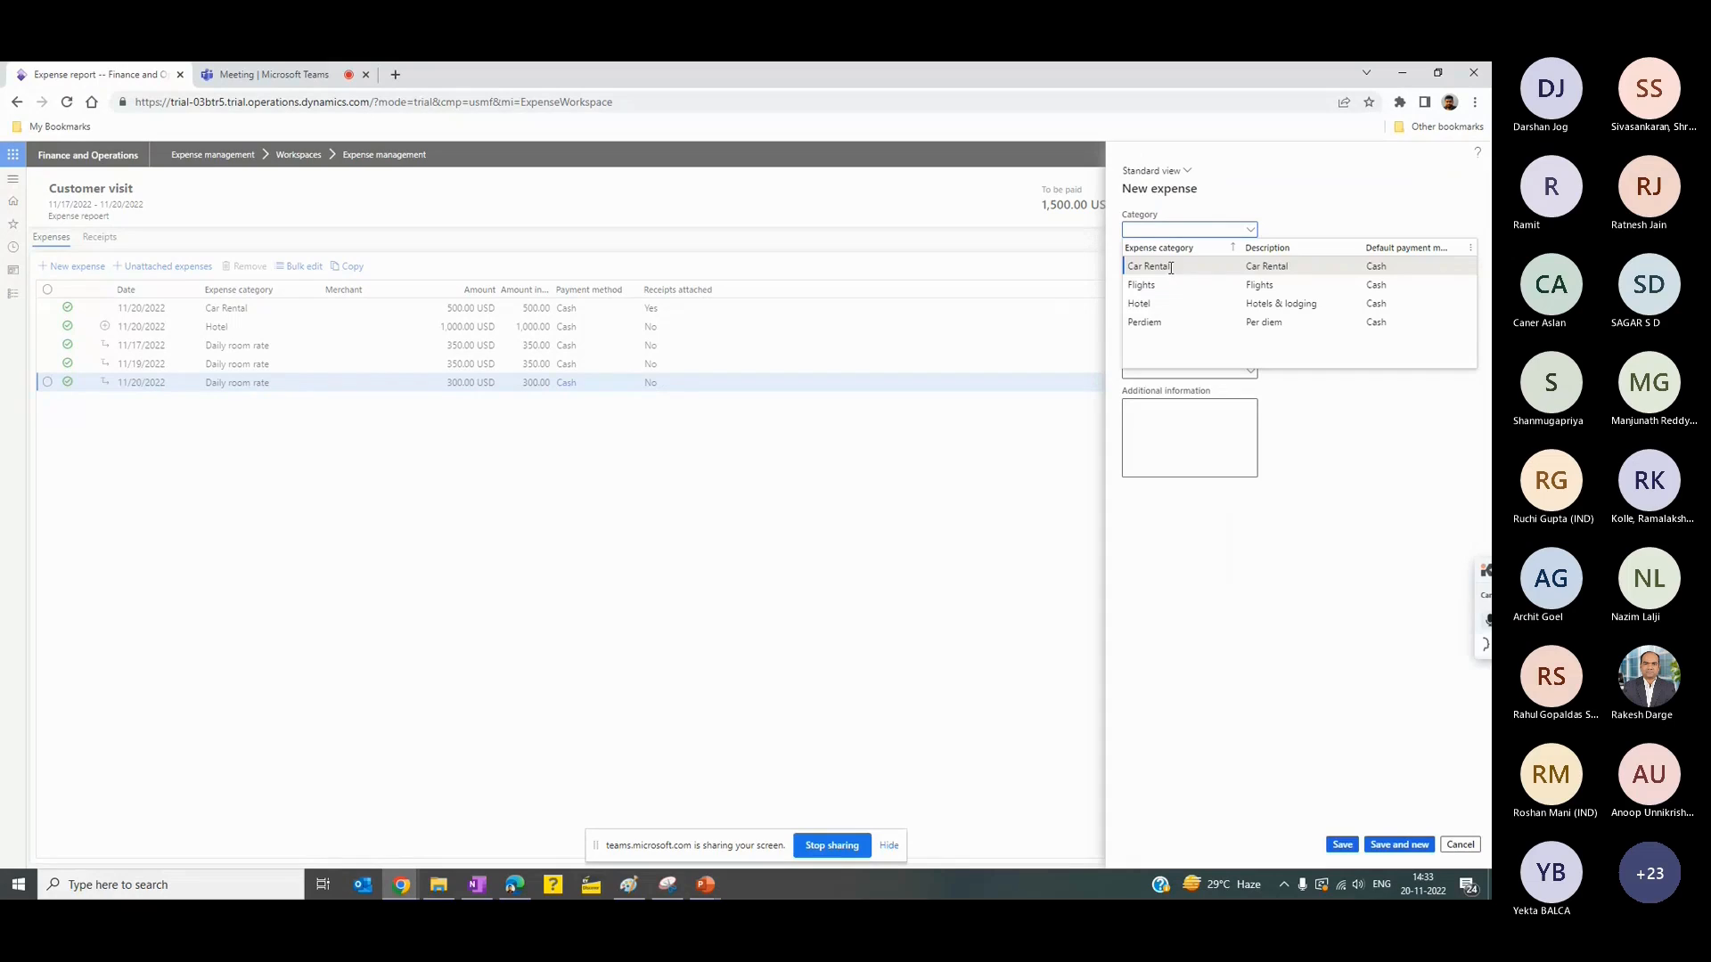
left_click(1166, 323)
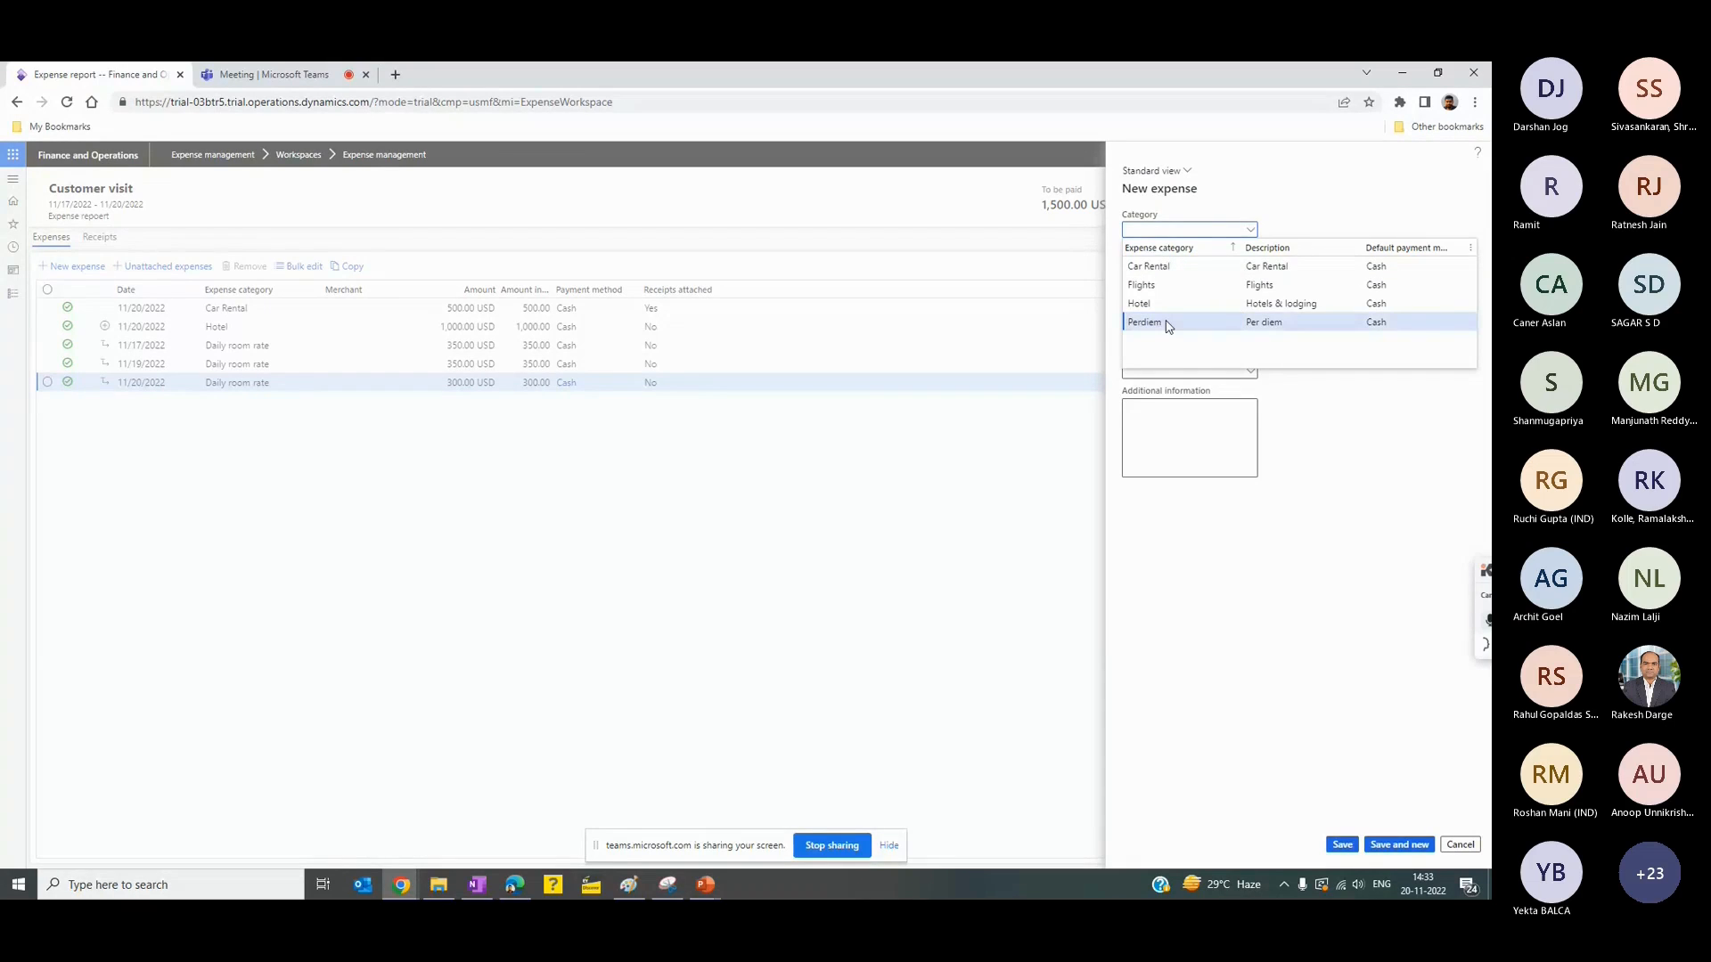
left_click(1167, 324)
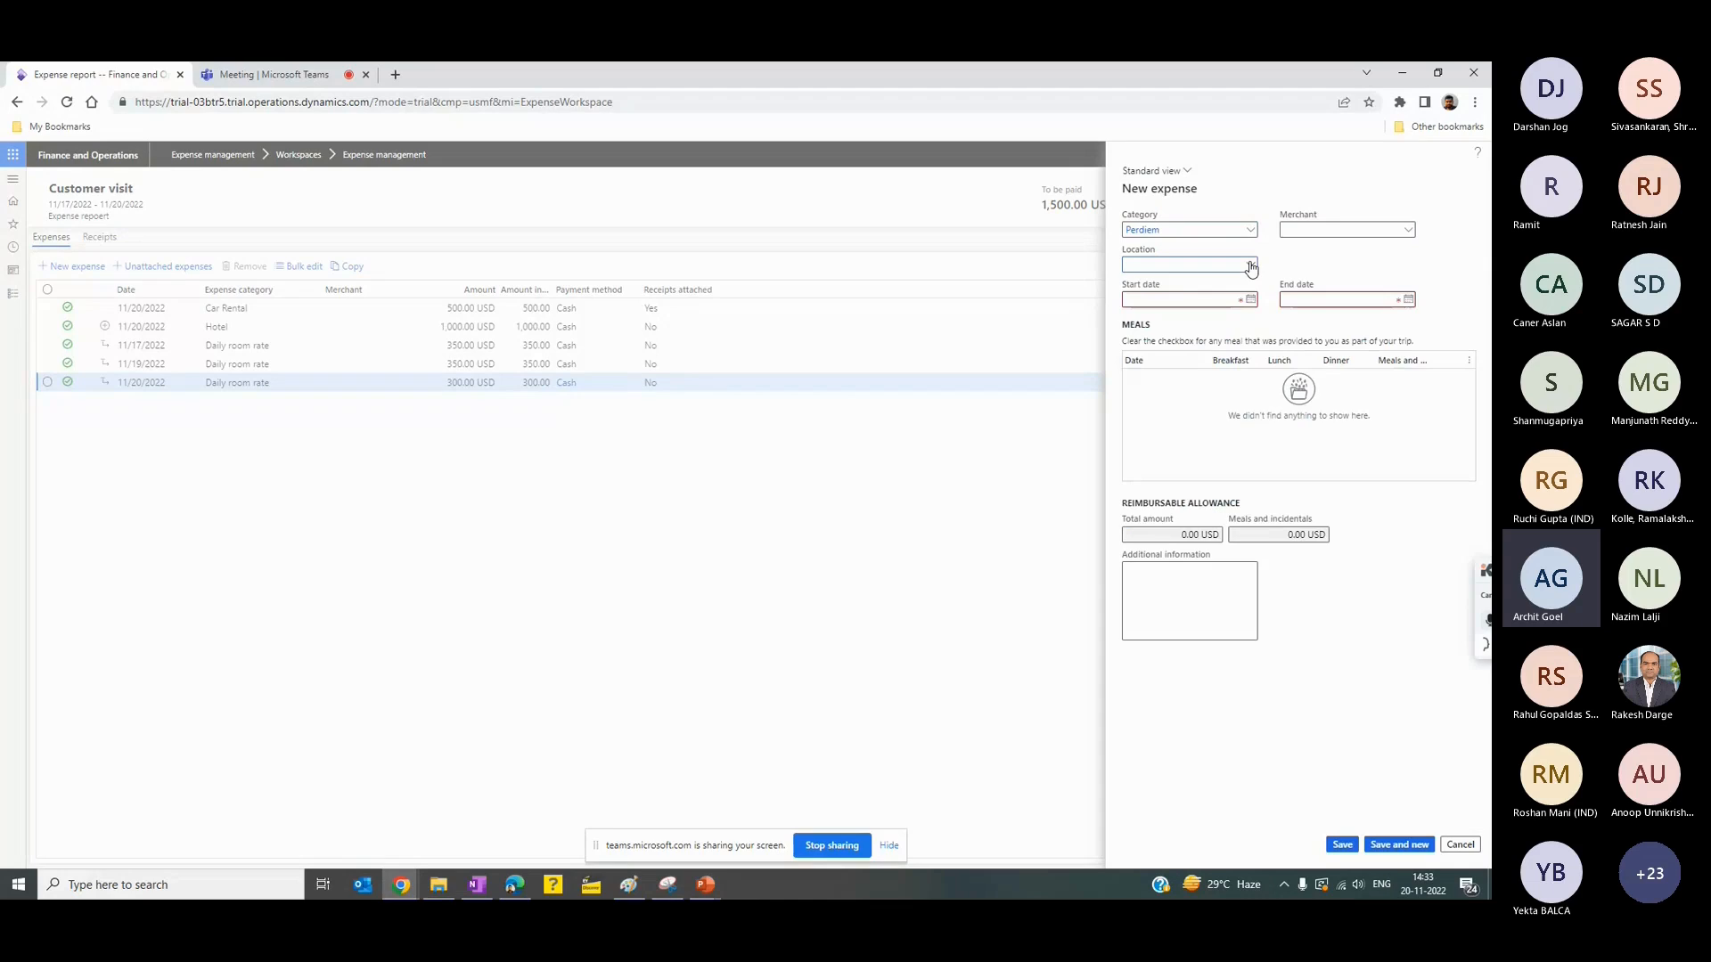
left_click(1251, 265)
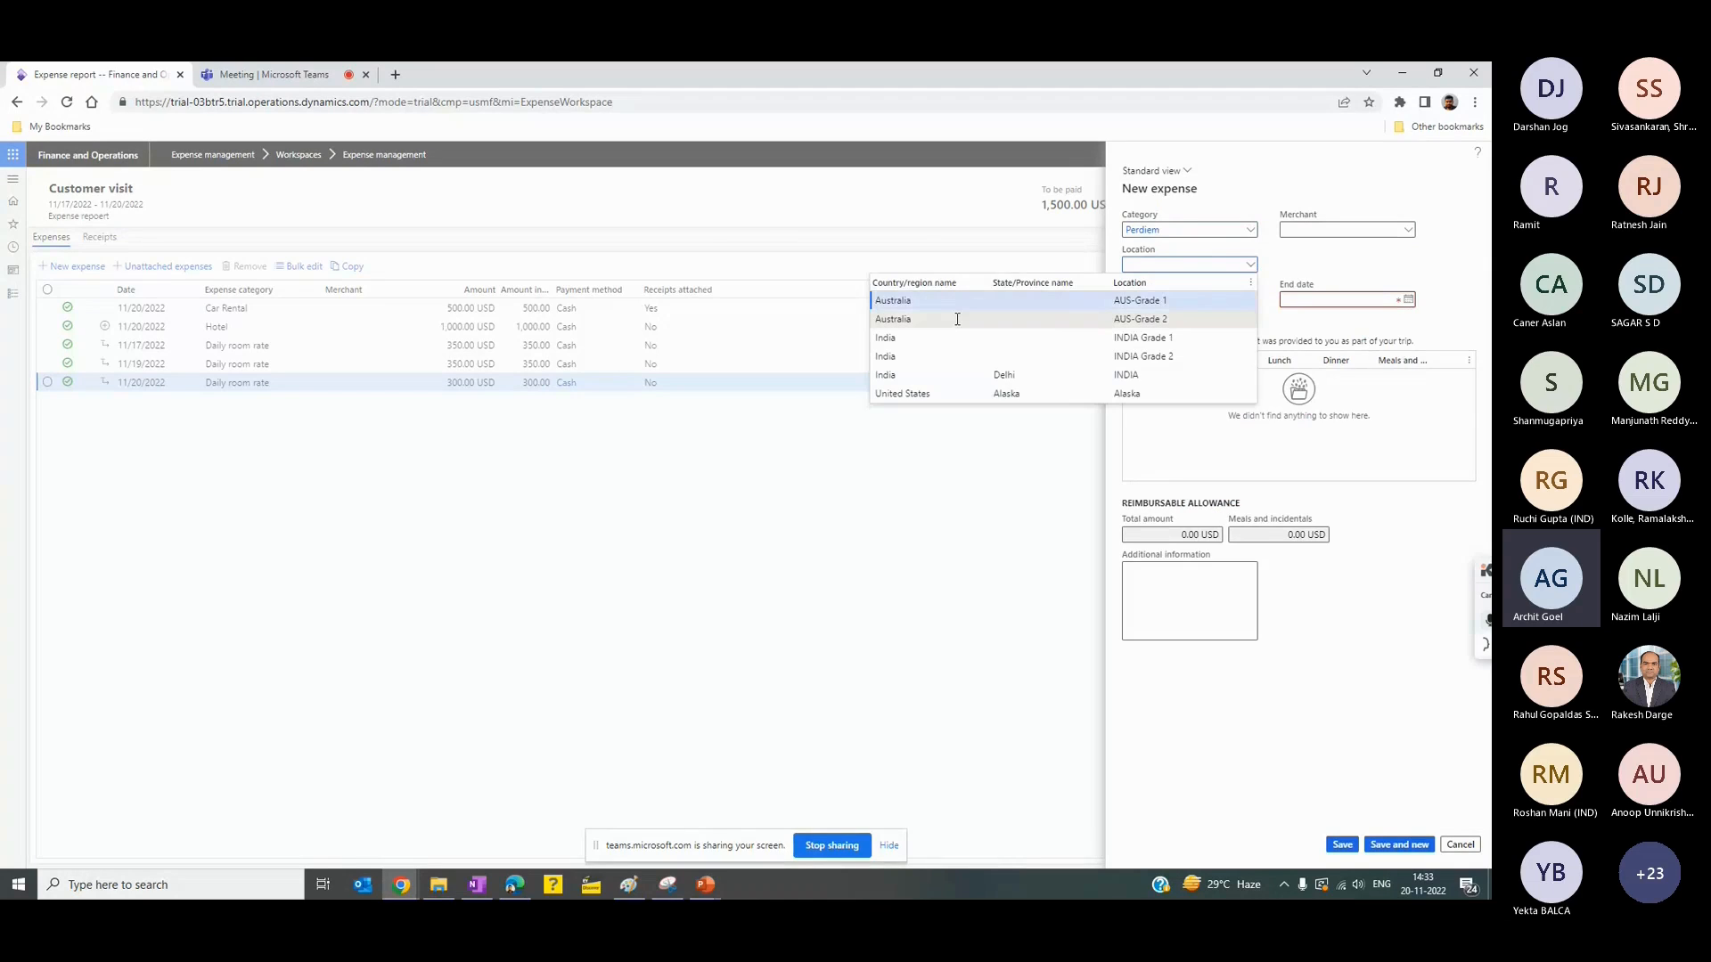
left_click(957, 319)
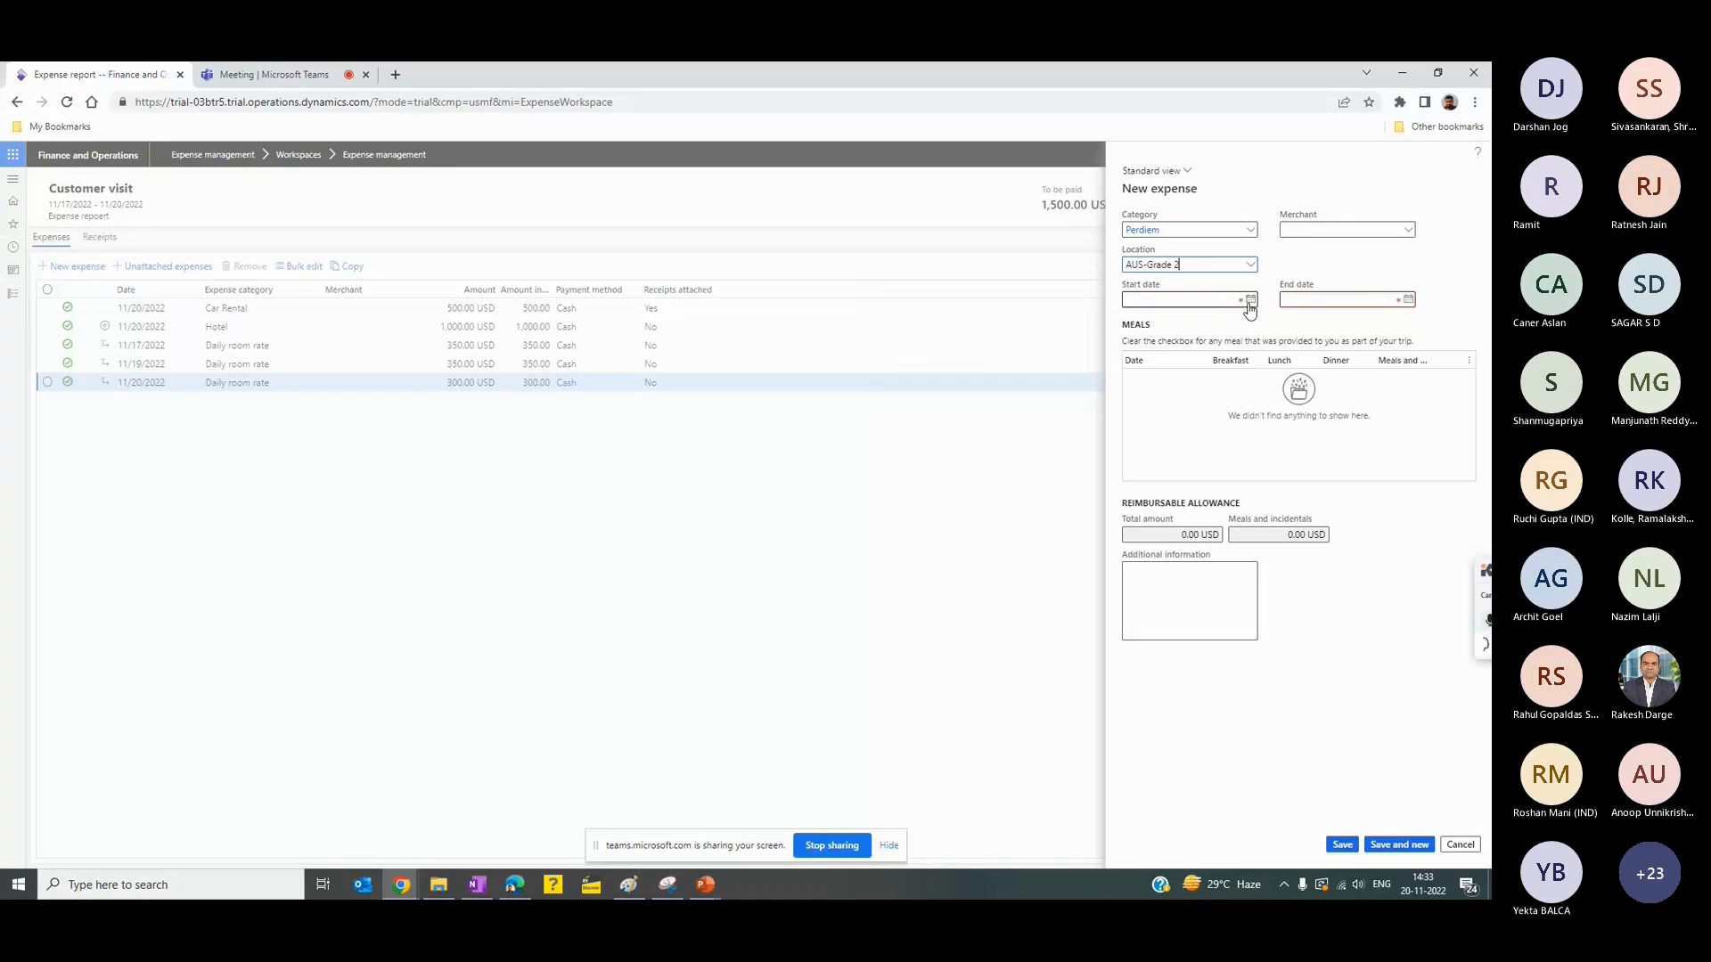
- Set the per diem period from 11/1/2022 to 11/3/2022 and select the 11/2/2022 meal line
left_click(1250, 299)
left_click(1180, 368)
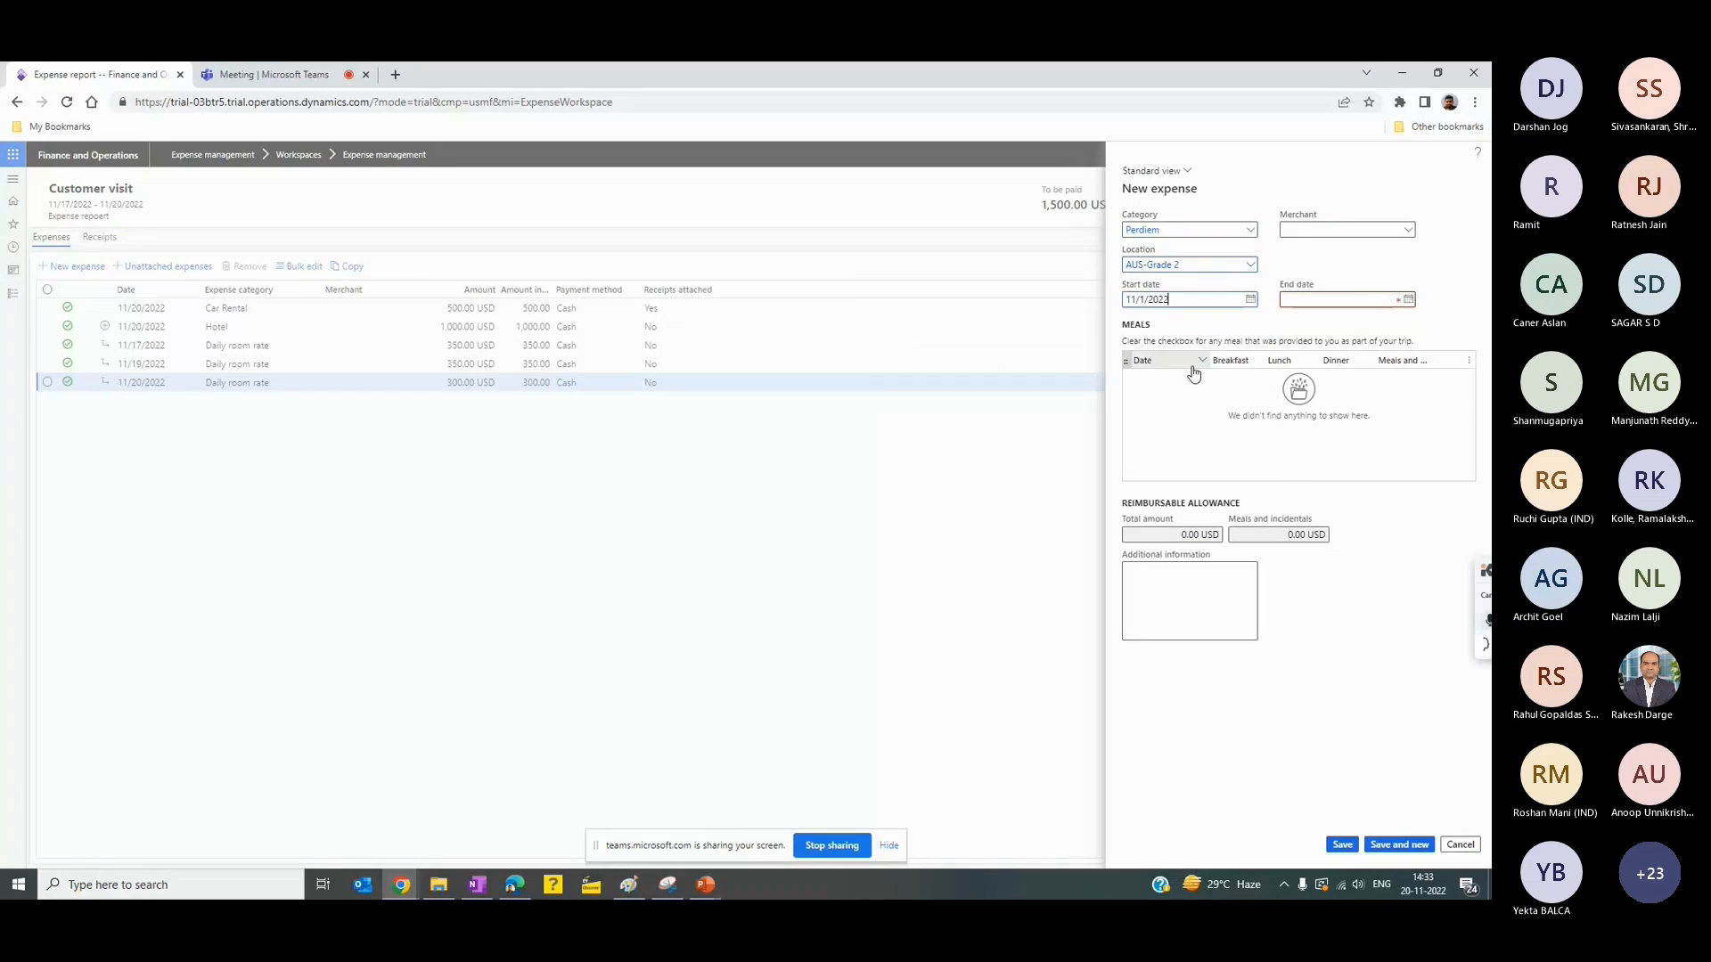
left_click(1408, 300)
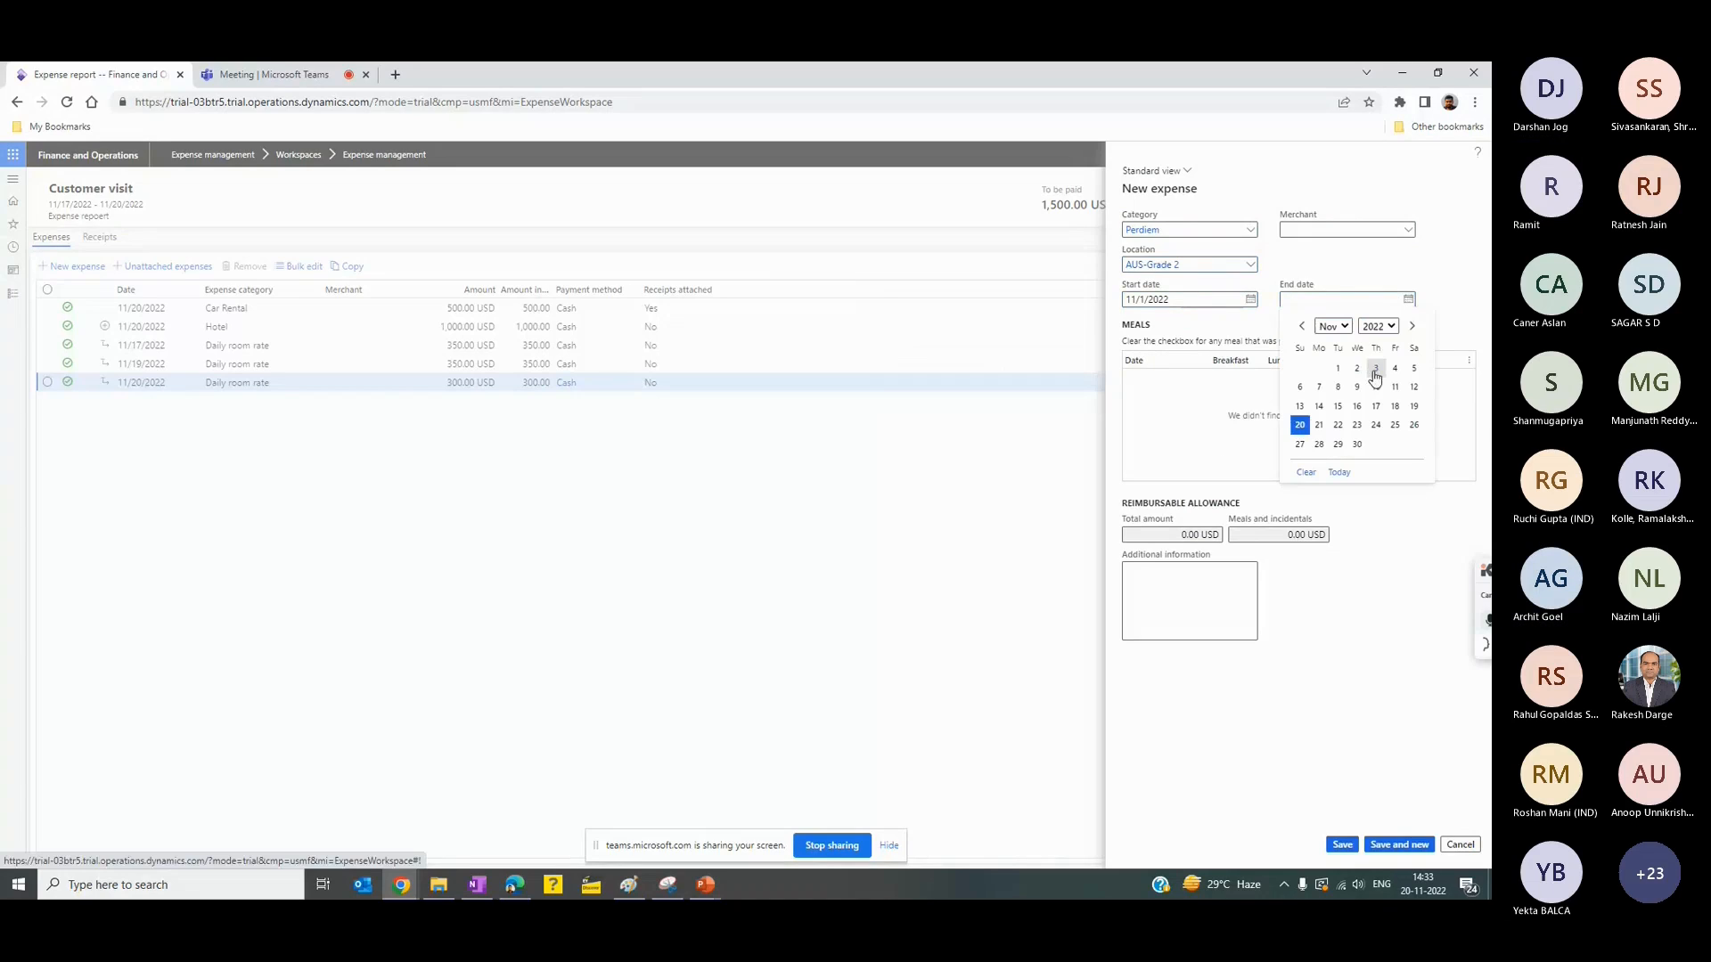
left_click(1372, 372)
left_click(1220, 404)
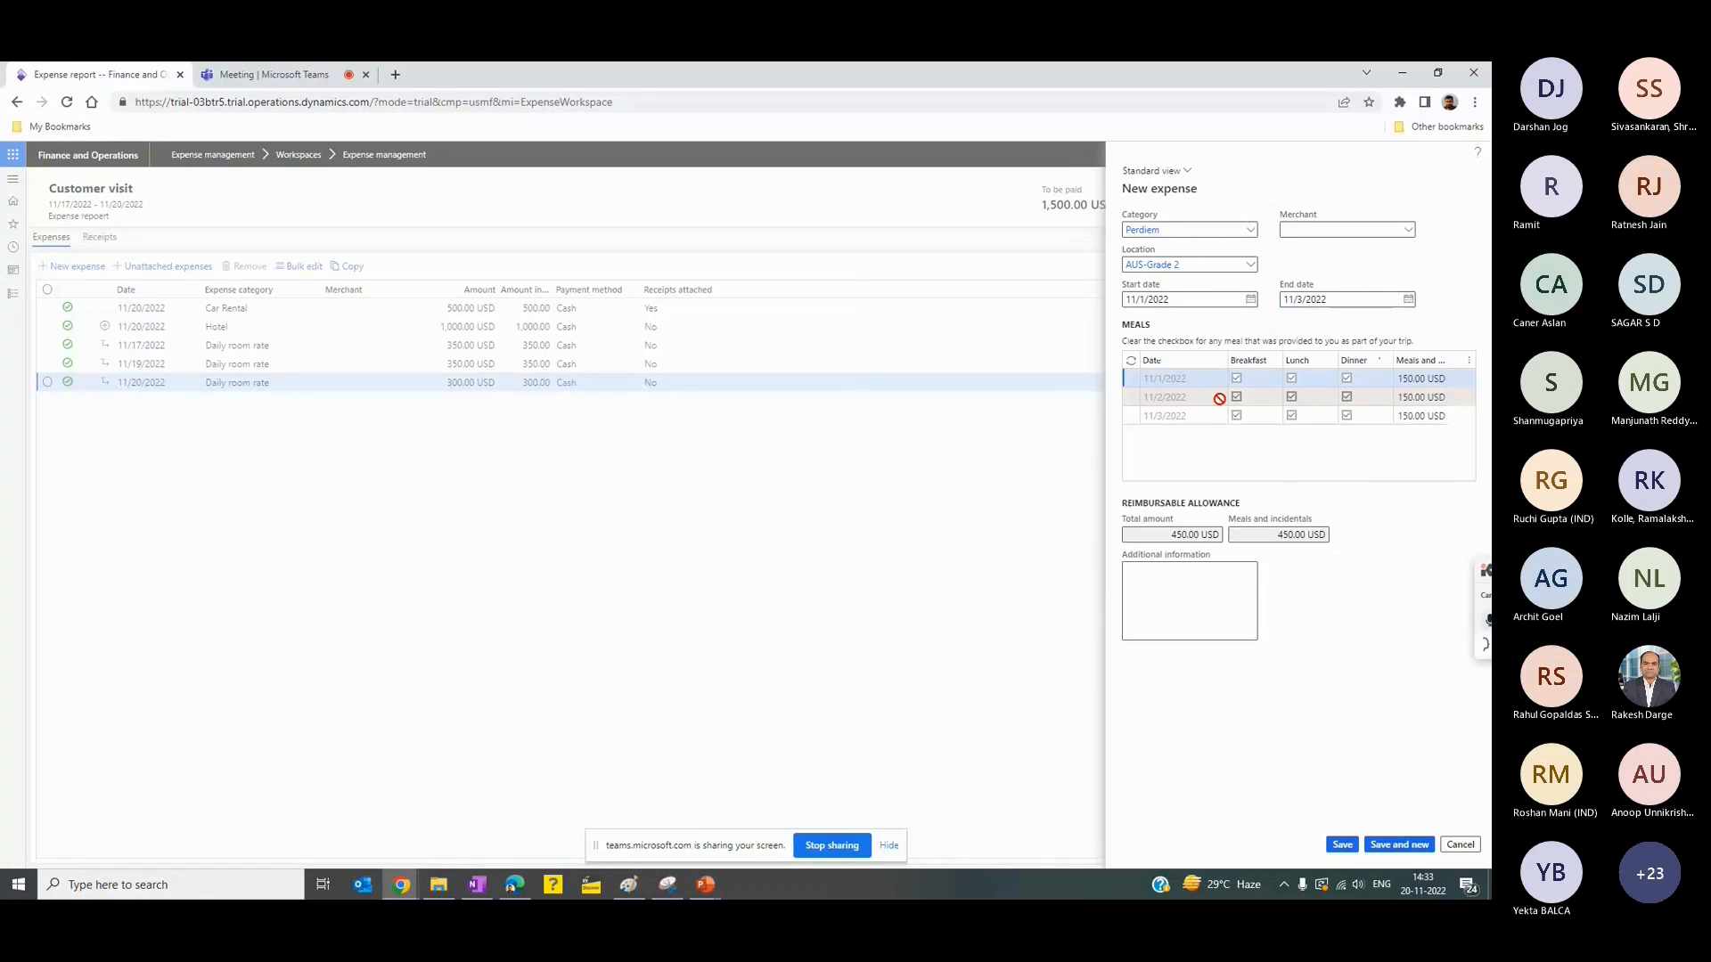
left_click(1219, 399)
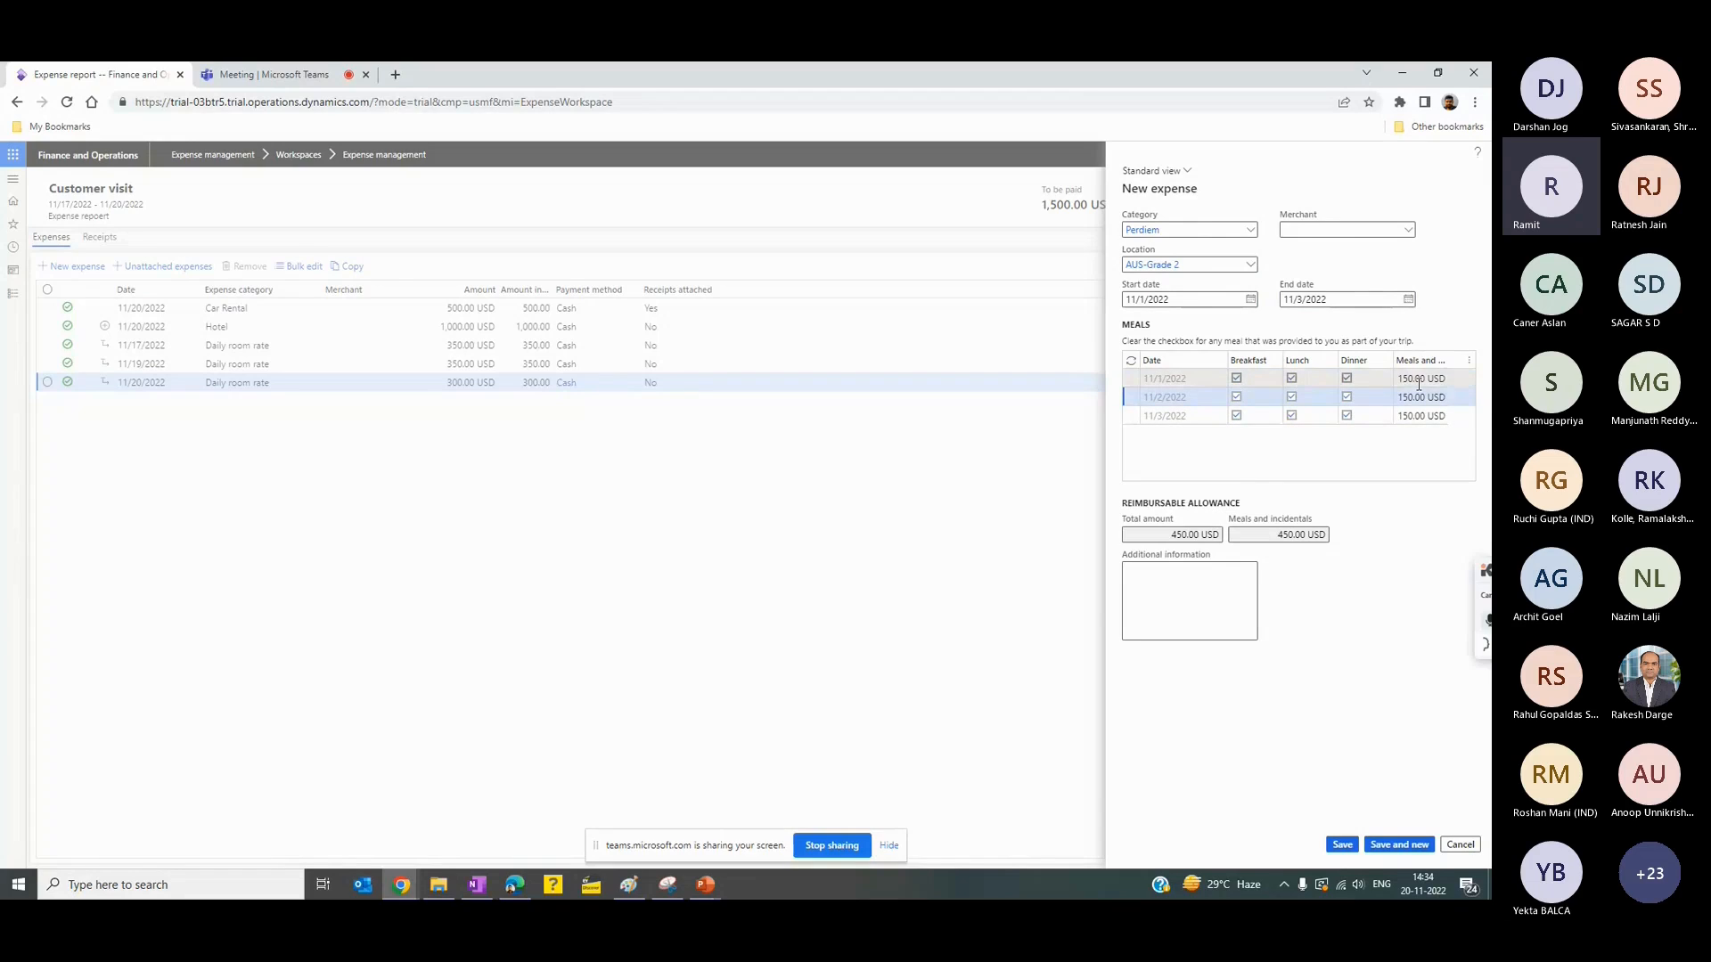
- Switch to the PowerPoint presentation to check the per diem rules on the Organization Policy slide, and return to the expense report in Chrome
left_click(707, 887)
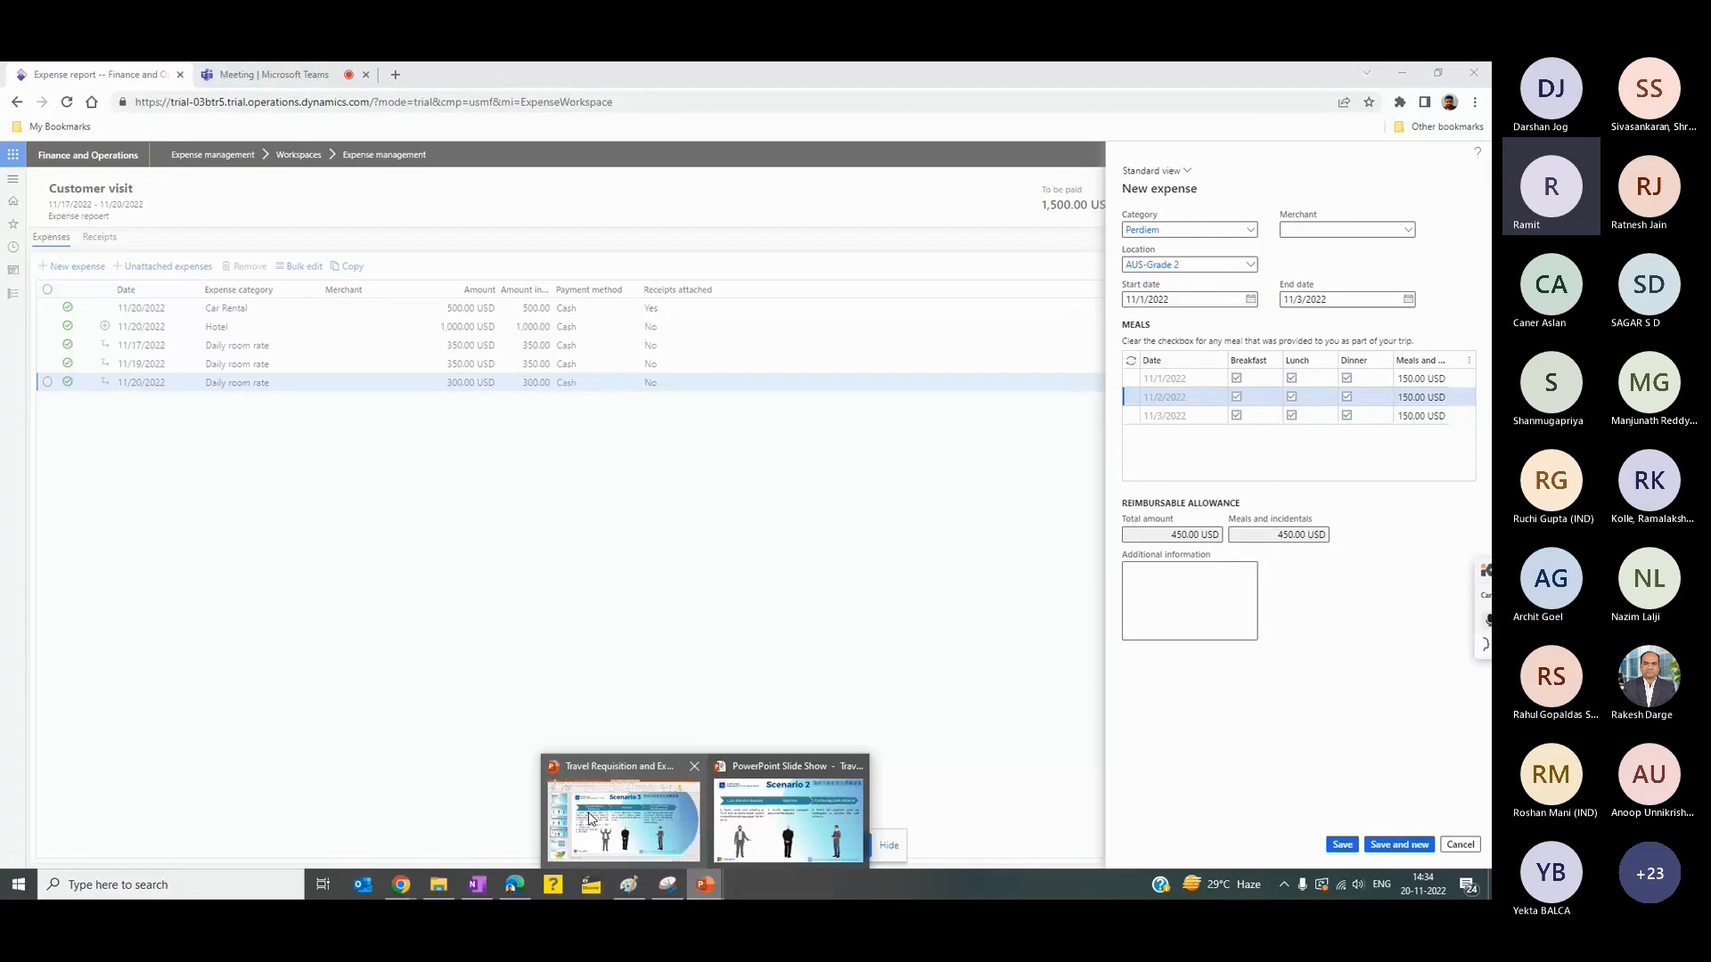
left_click(588, 818)
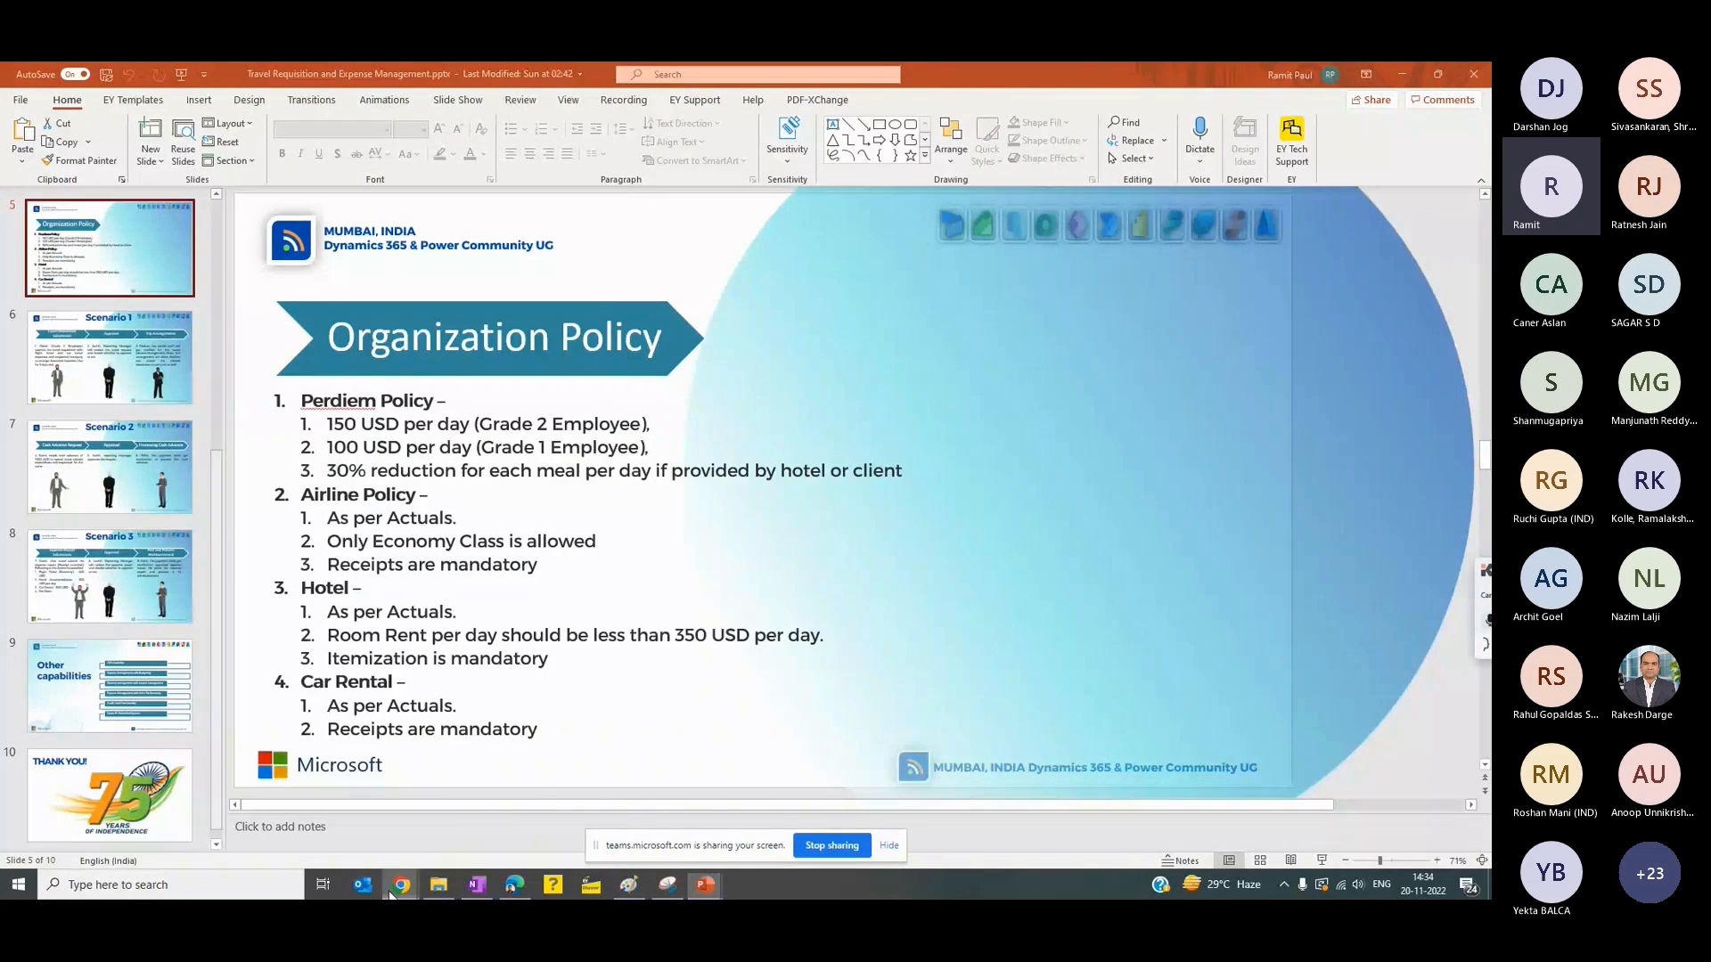
mouse_move(393, 891)
left_click(286, 831)
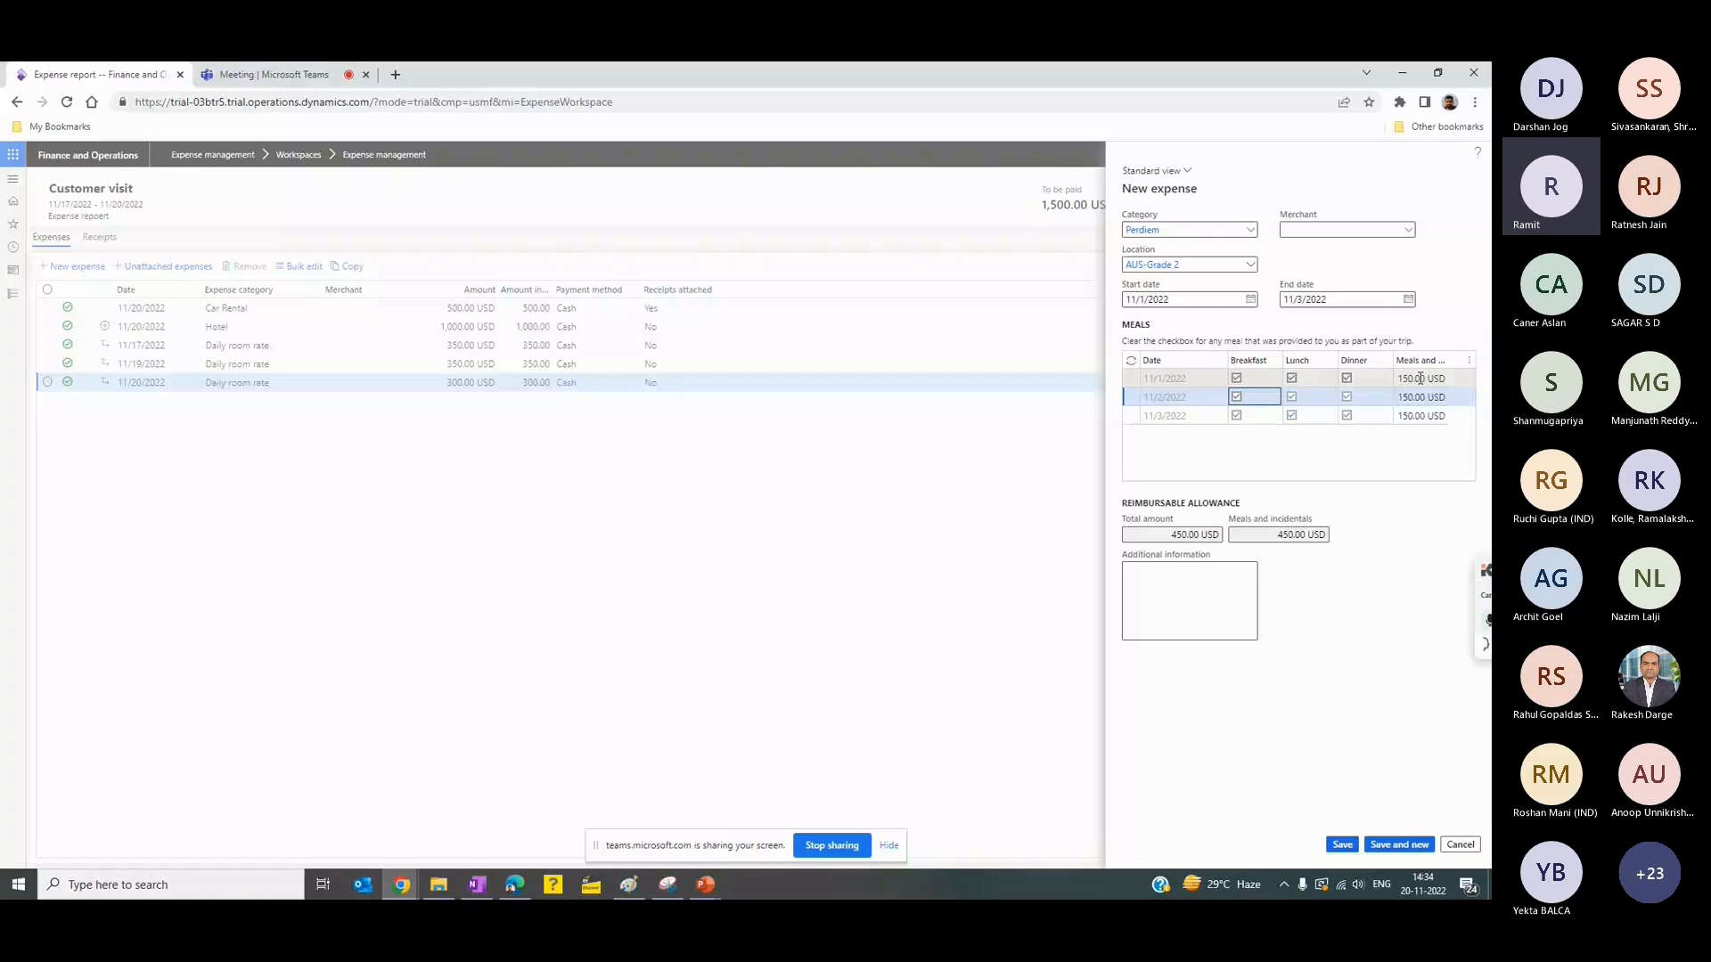
left_click(1406, 379)
left_click(1237, 377)
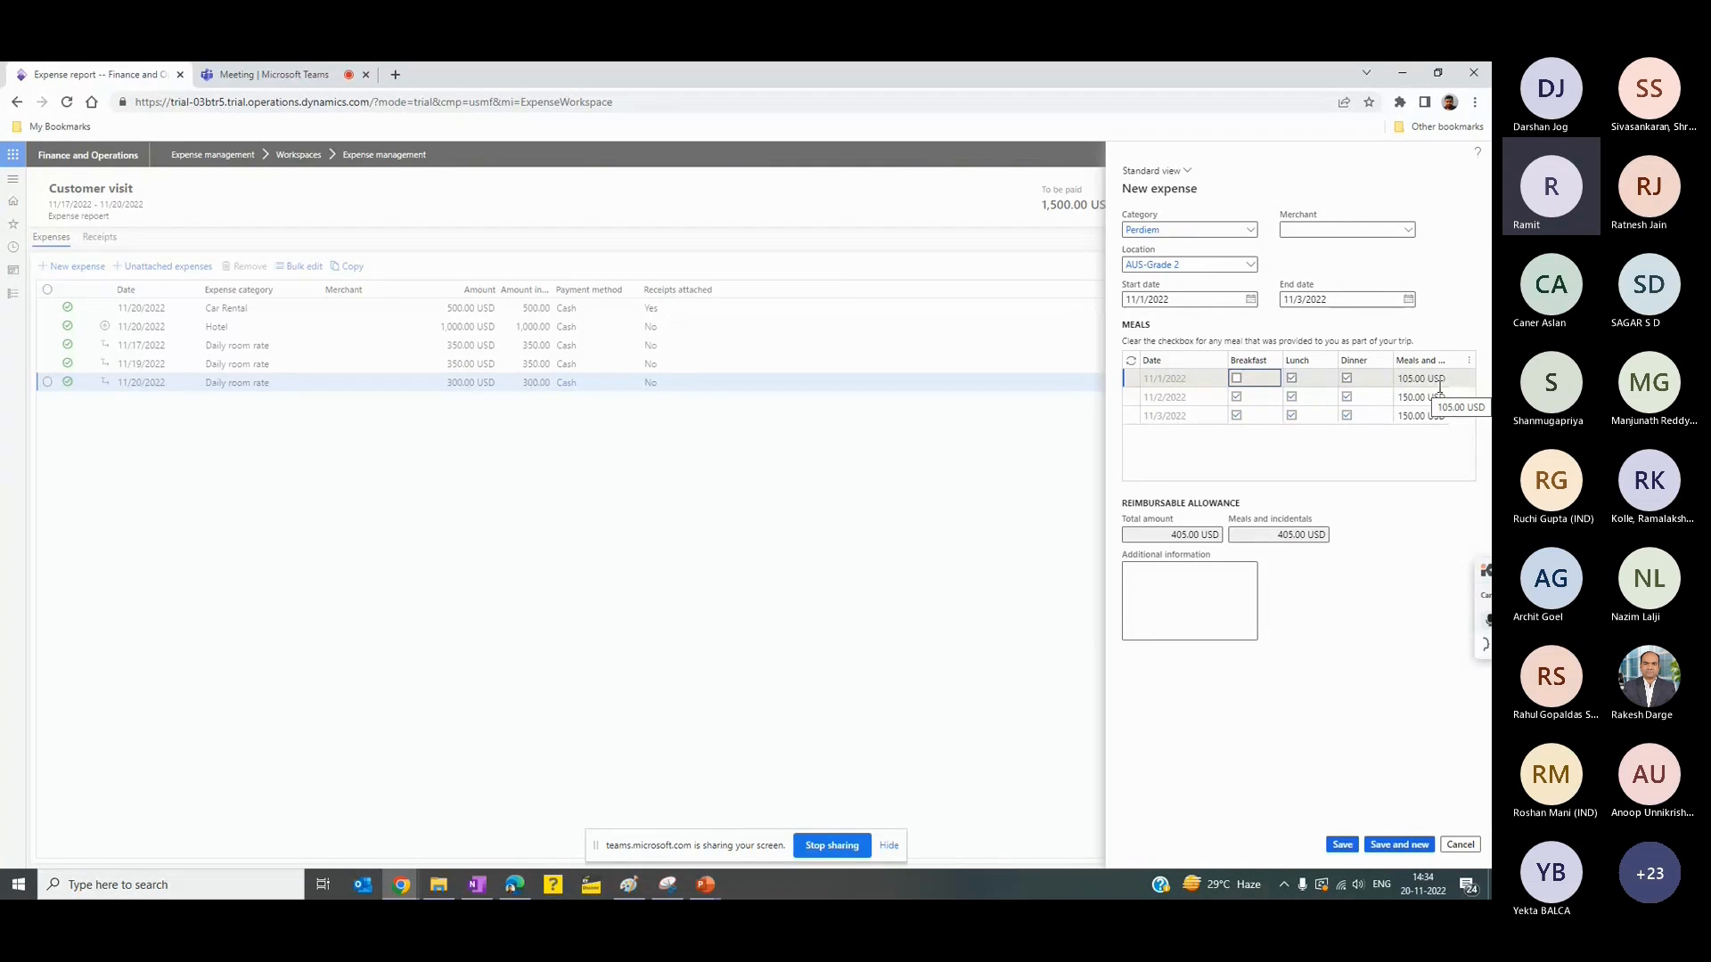
left_click(1237, 380)
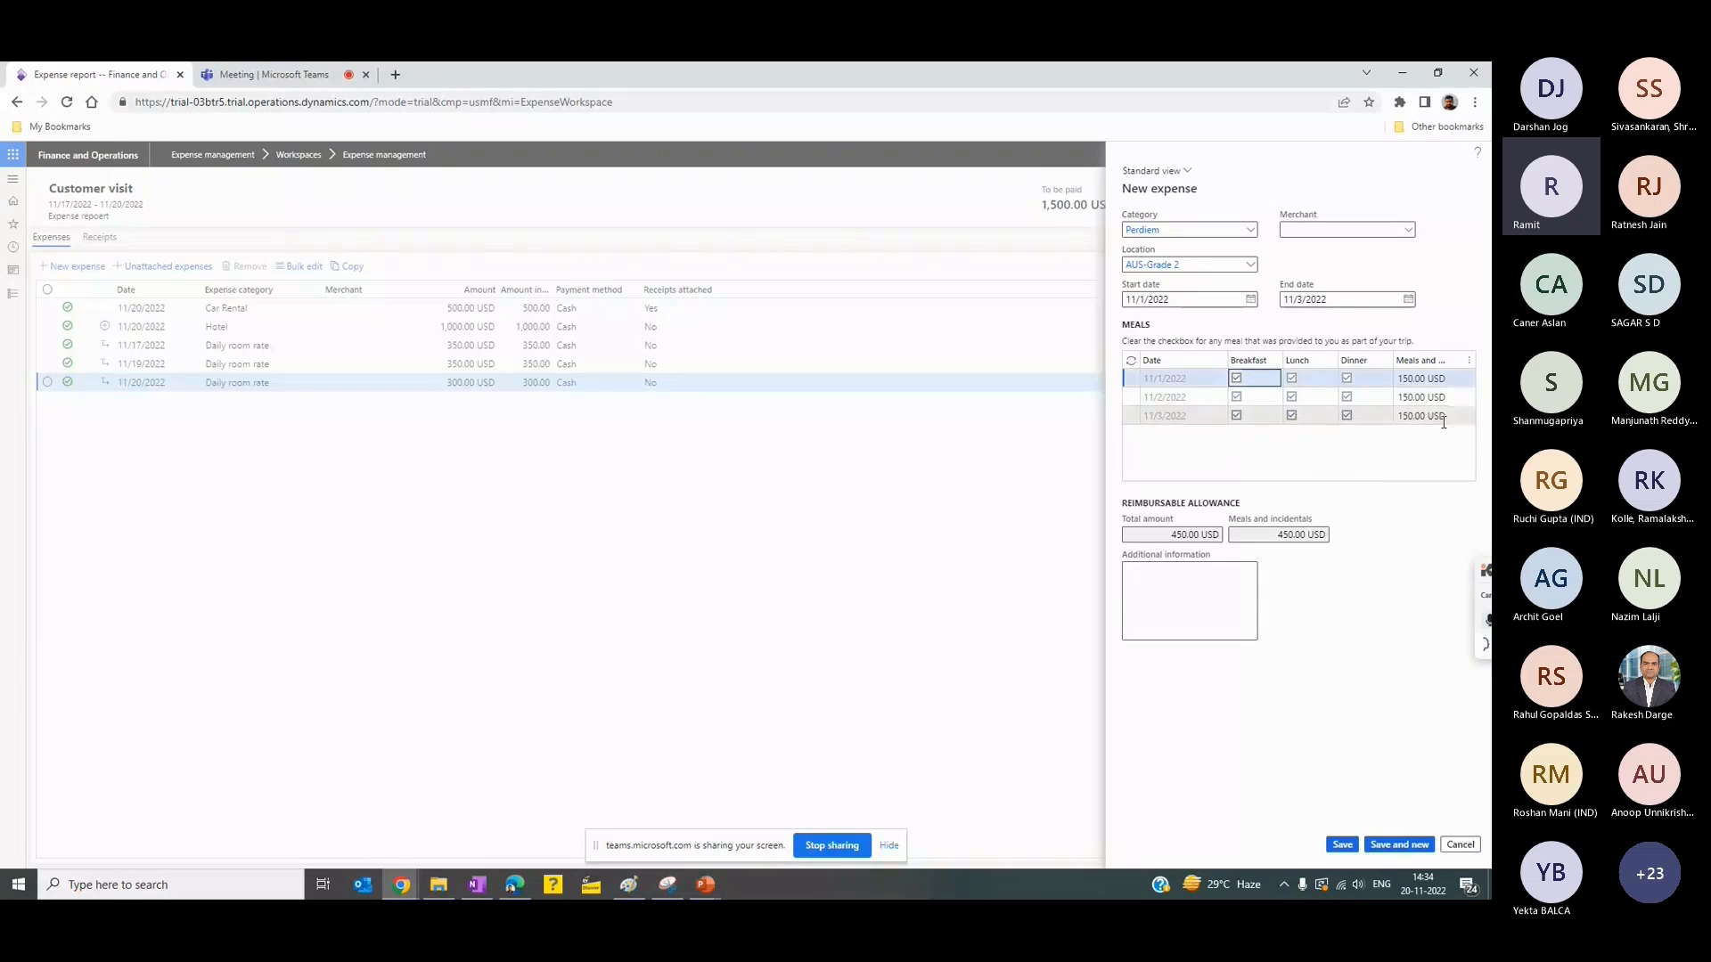
- Clear lunch for 11/2/2022 and breakfast for 11/3/2022, and change the per diem location to AUS-Grade 1
left_click(1292, 397)
left_click(1237, 416)
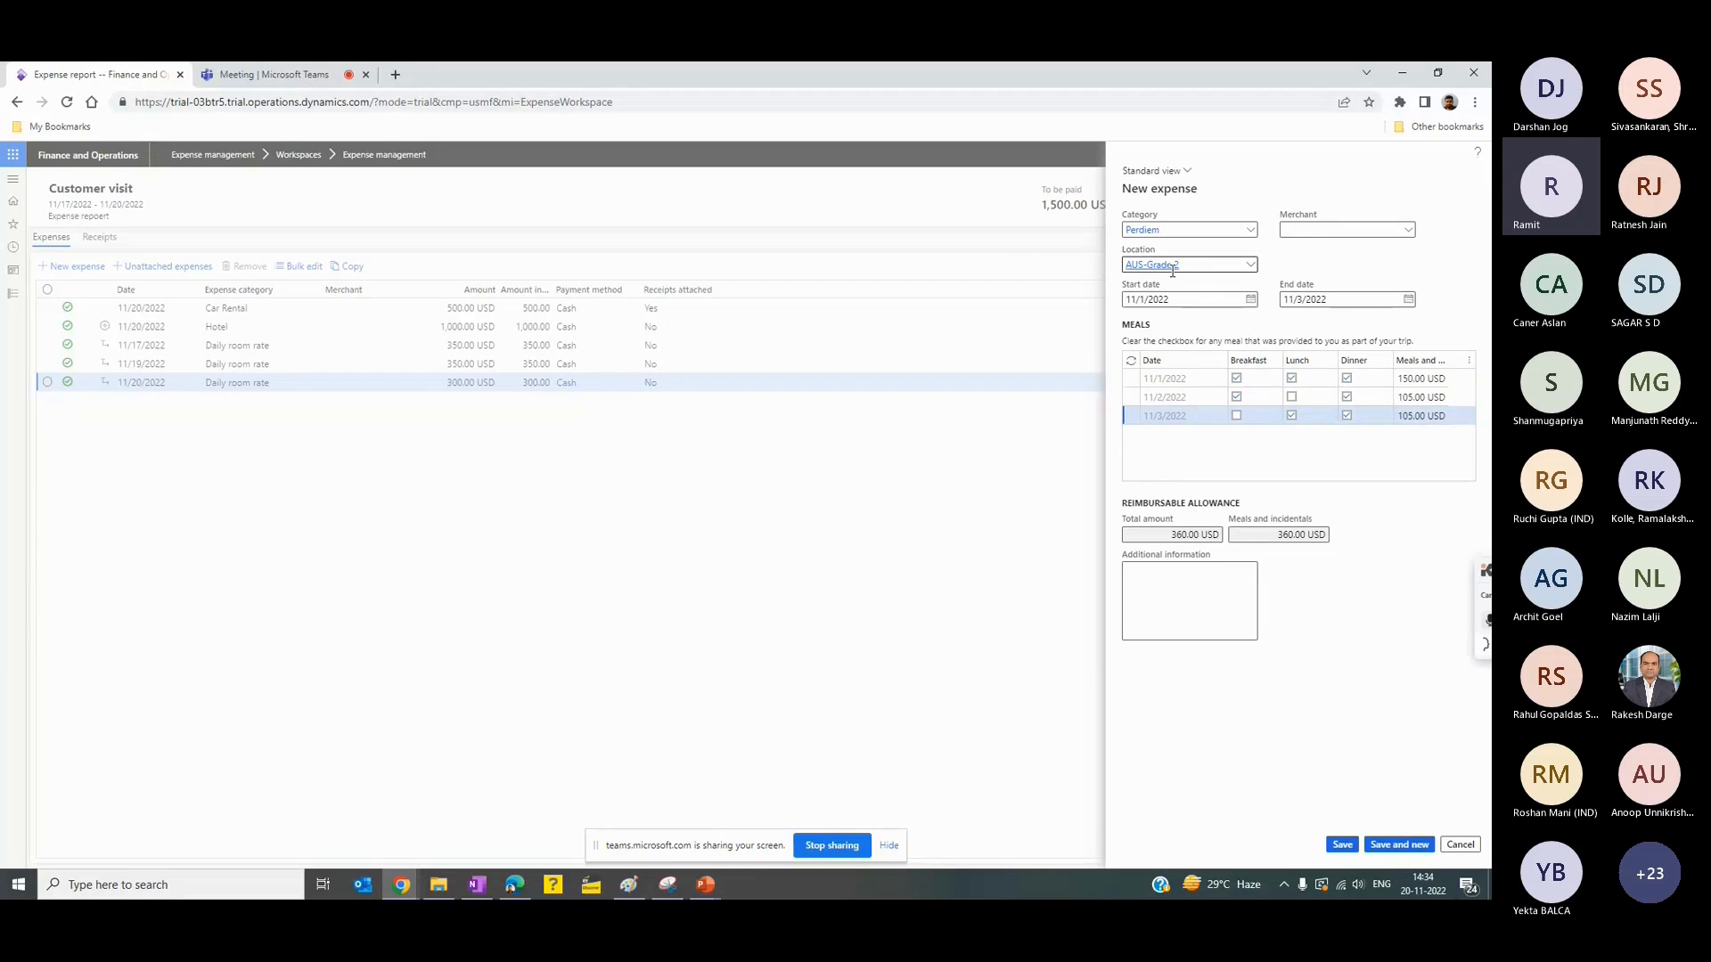
left_click(1251, 266)
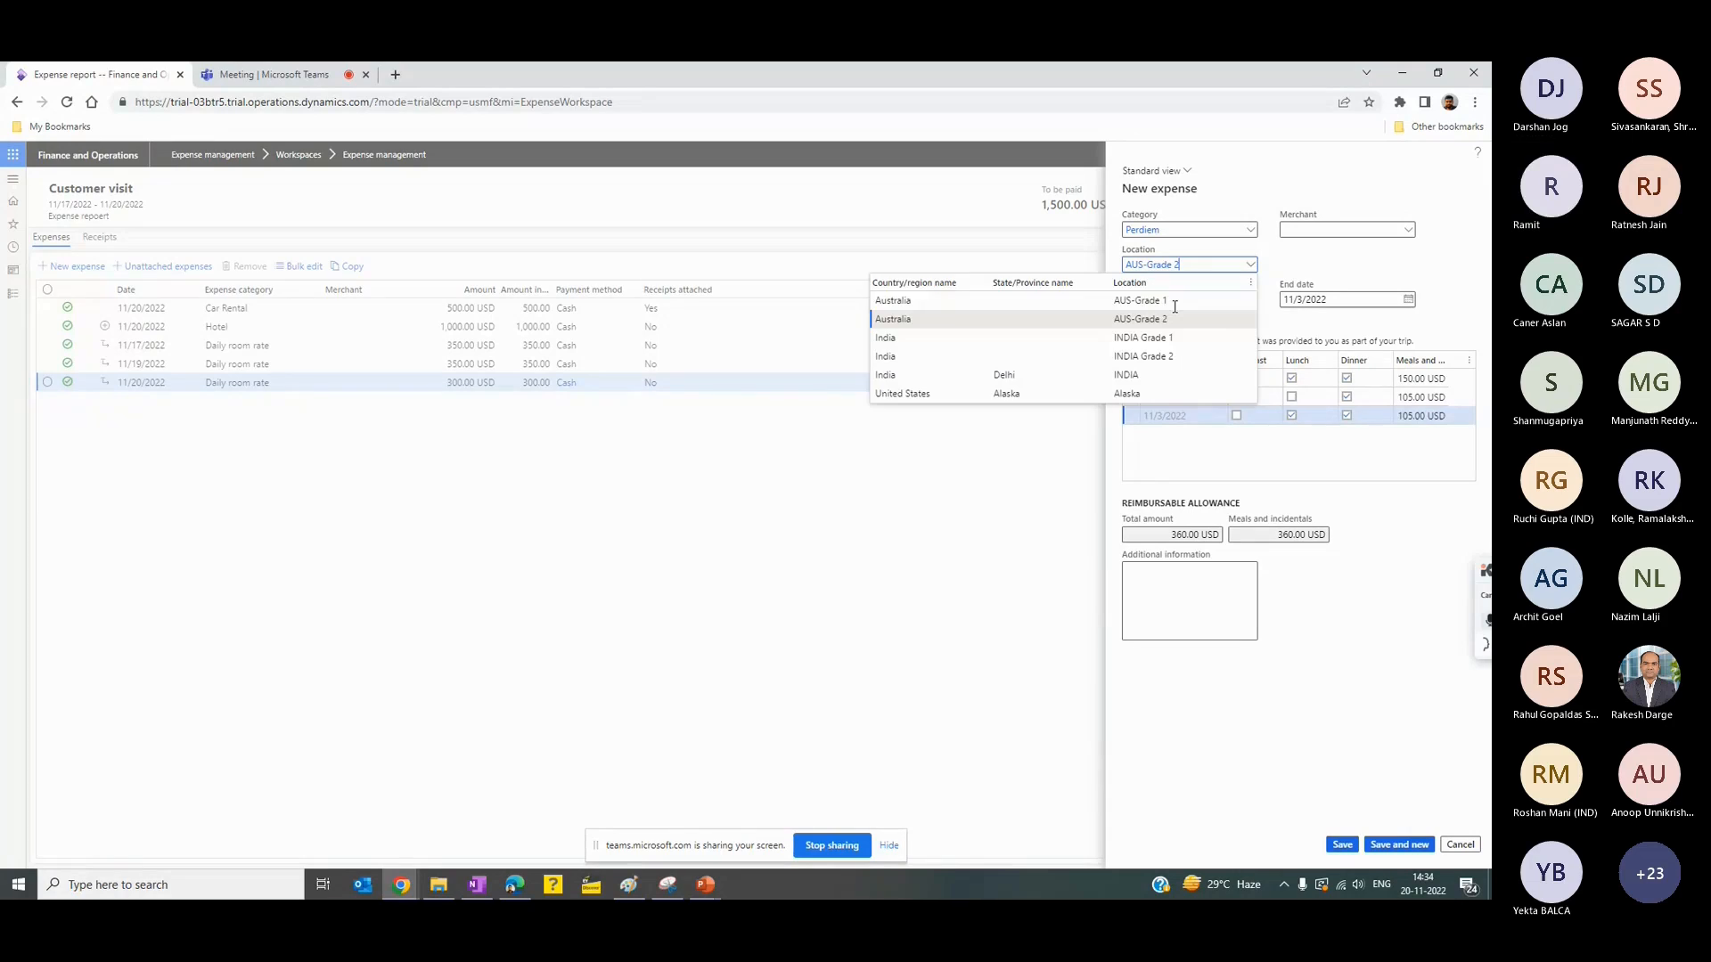
left_click(1164, 307)
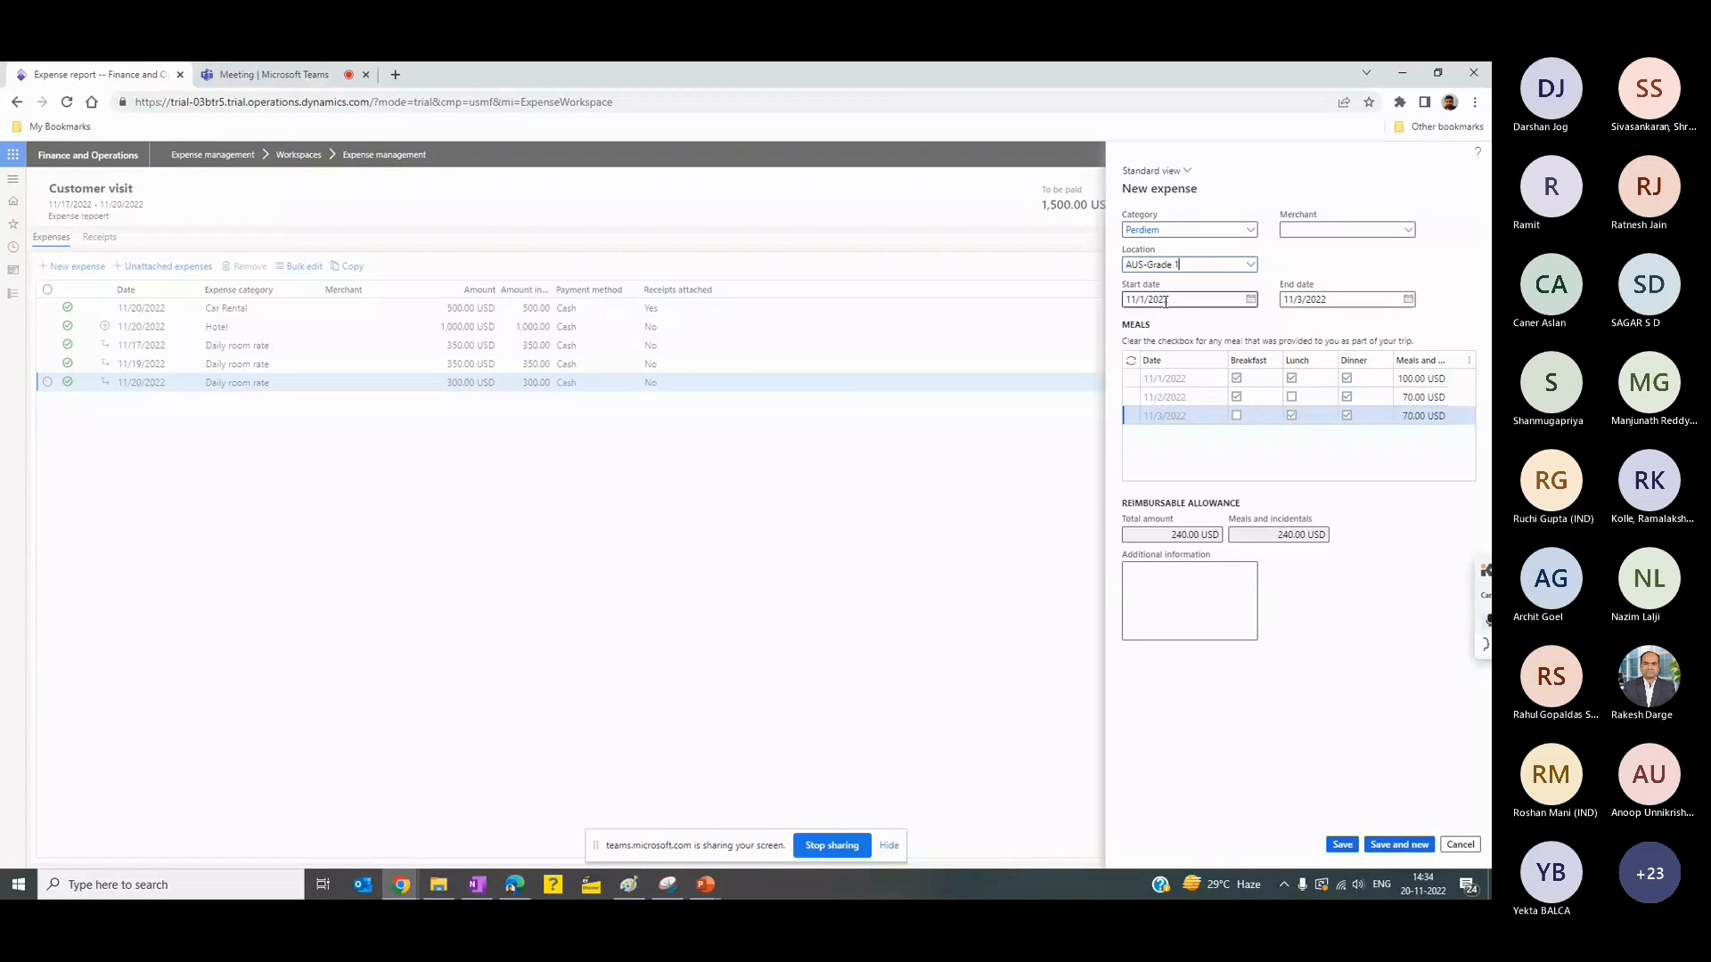
- Save the per diem expense and submit the Customer visit expense report
left_click(1343, 845)
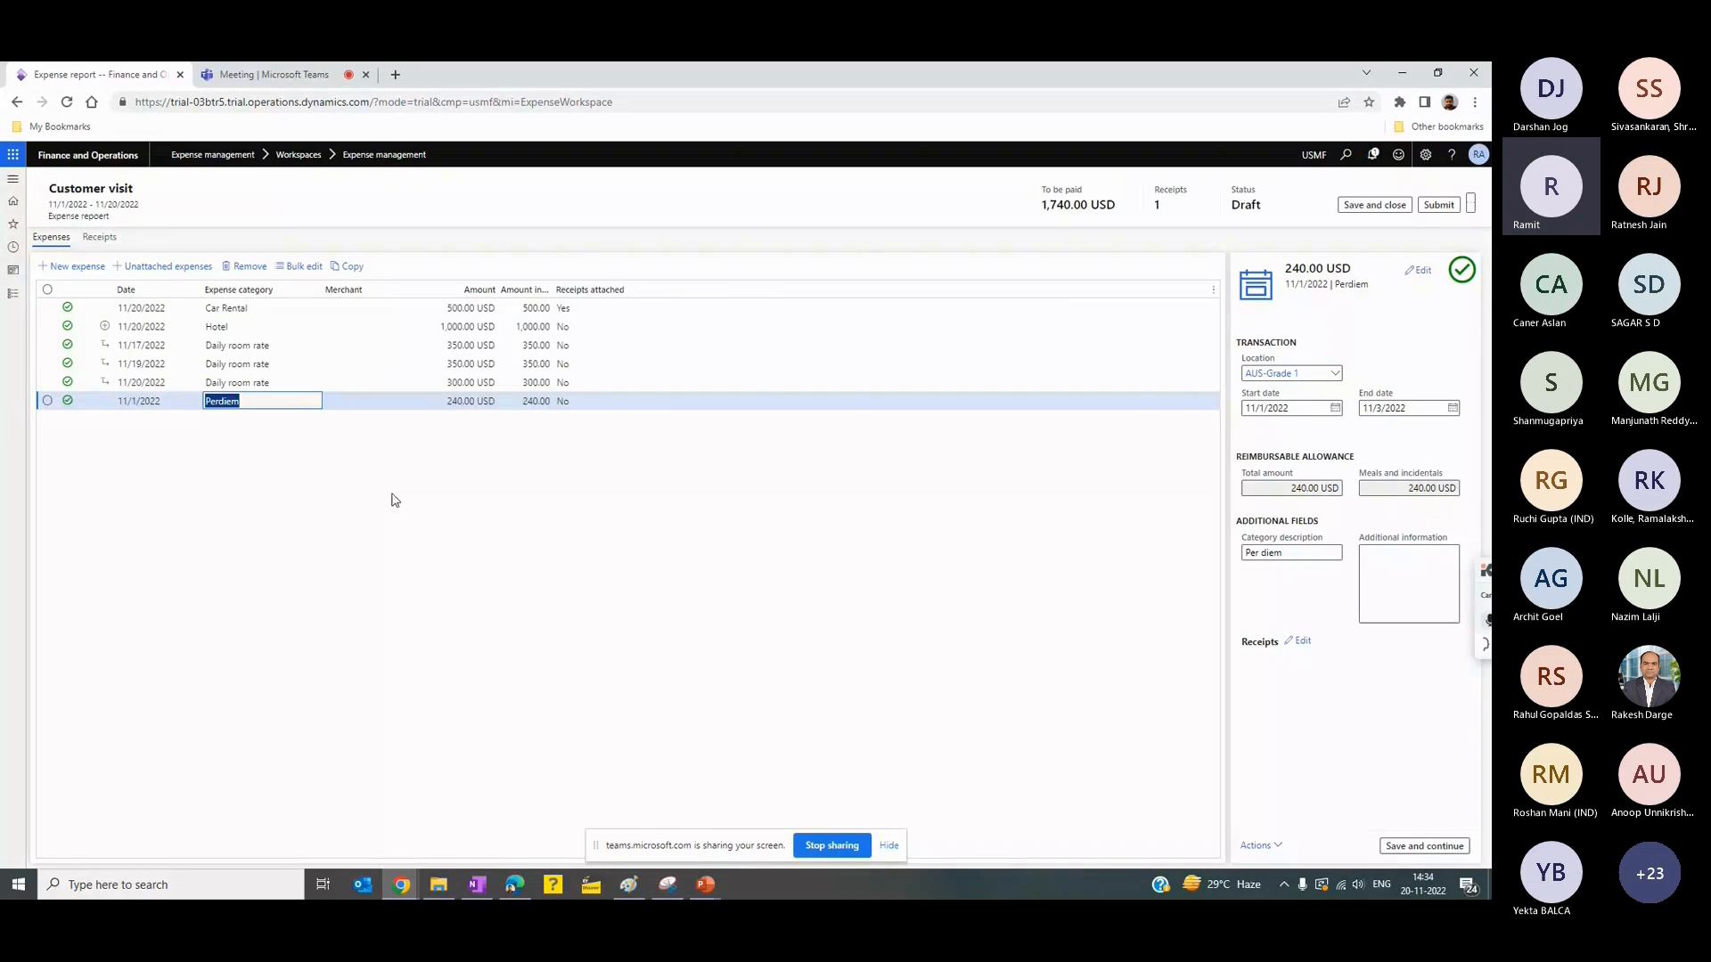
left_click(246, 345)
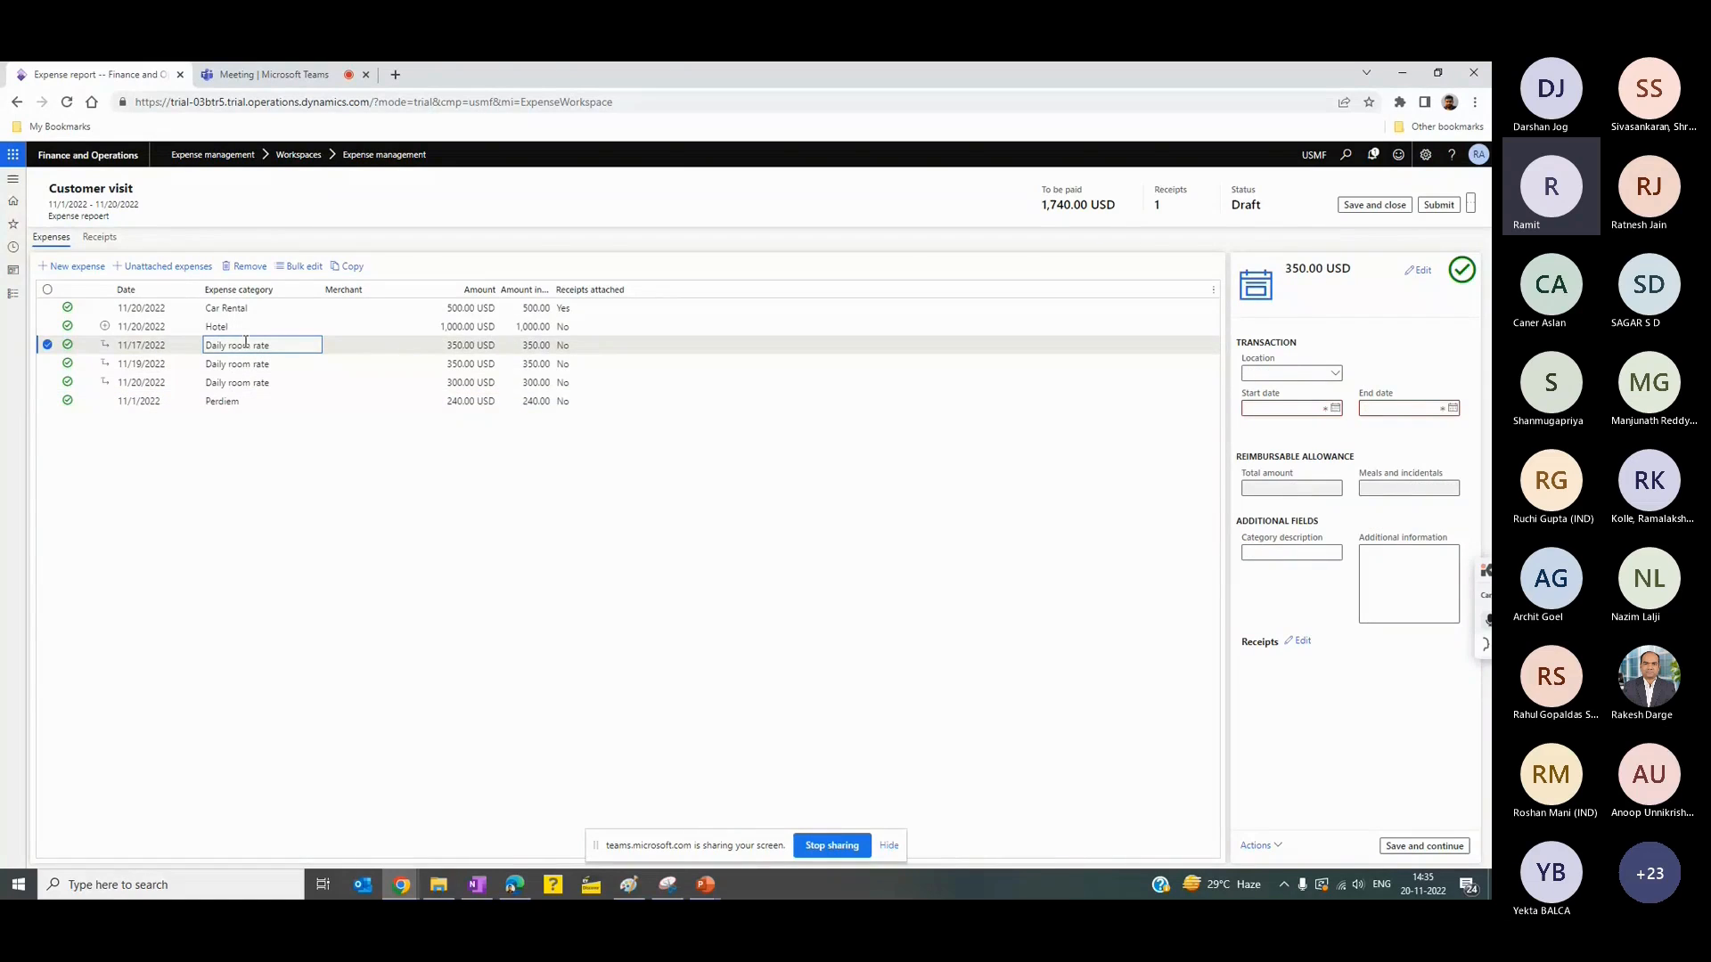
left_click(256, 400)
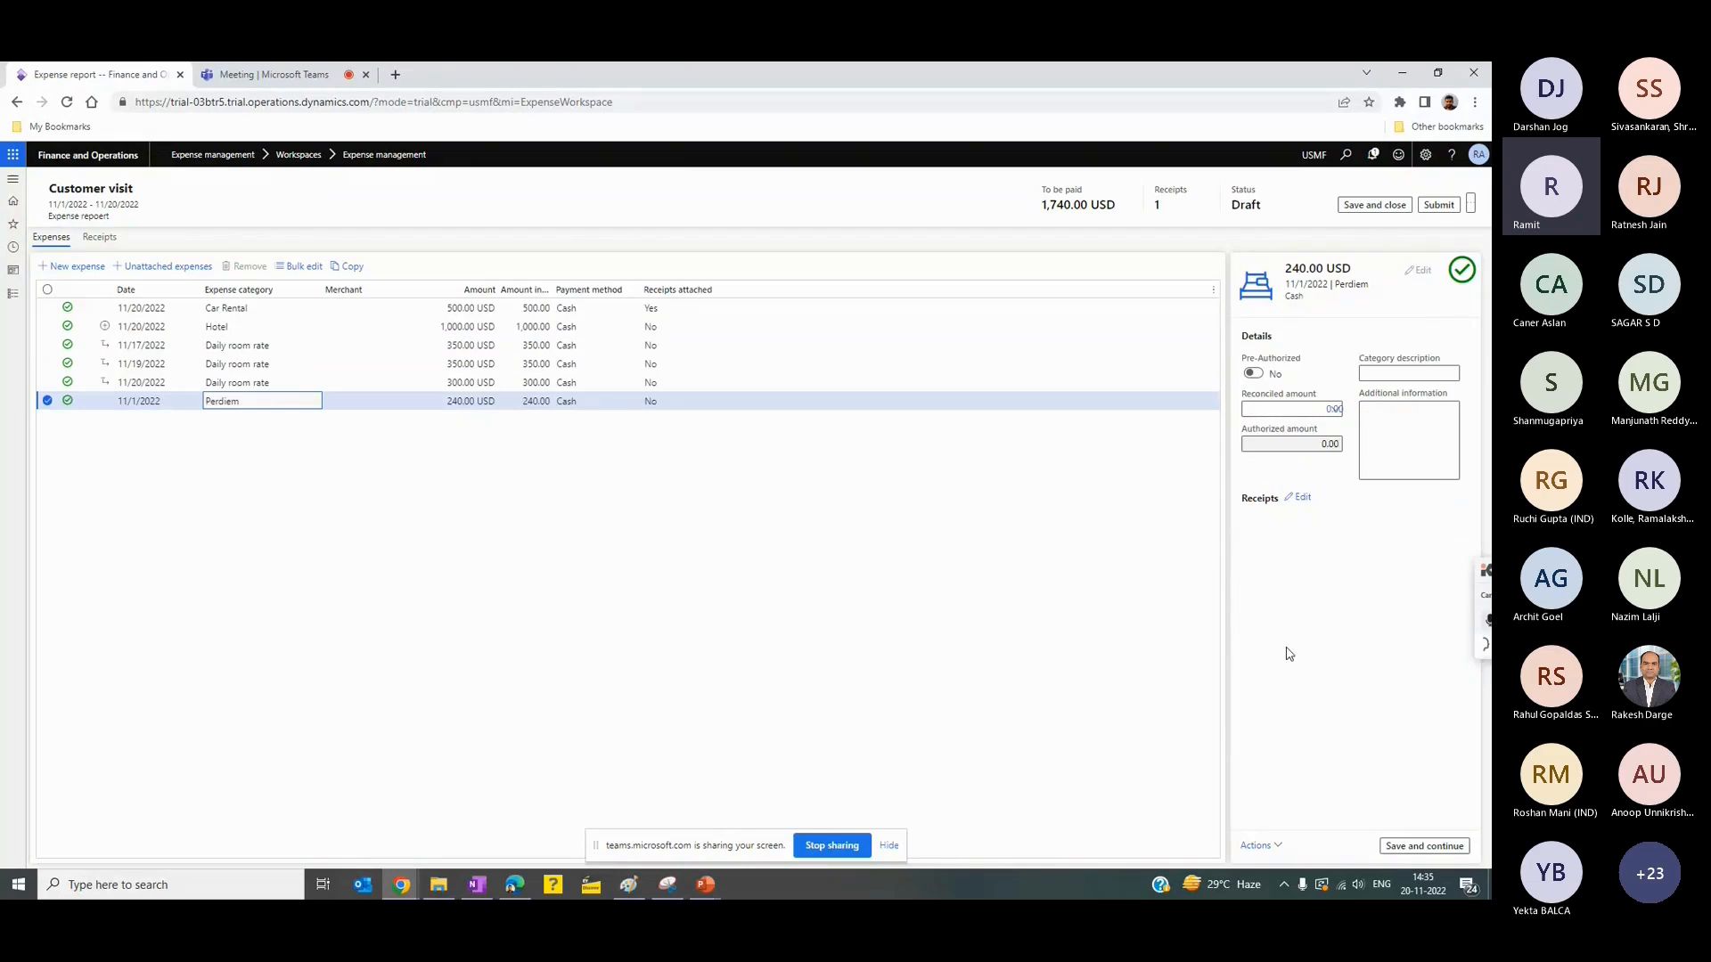
left_click(1439, 206)
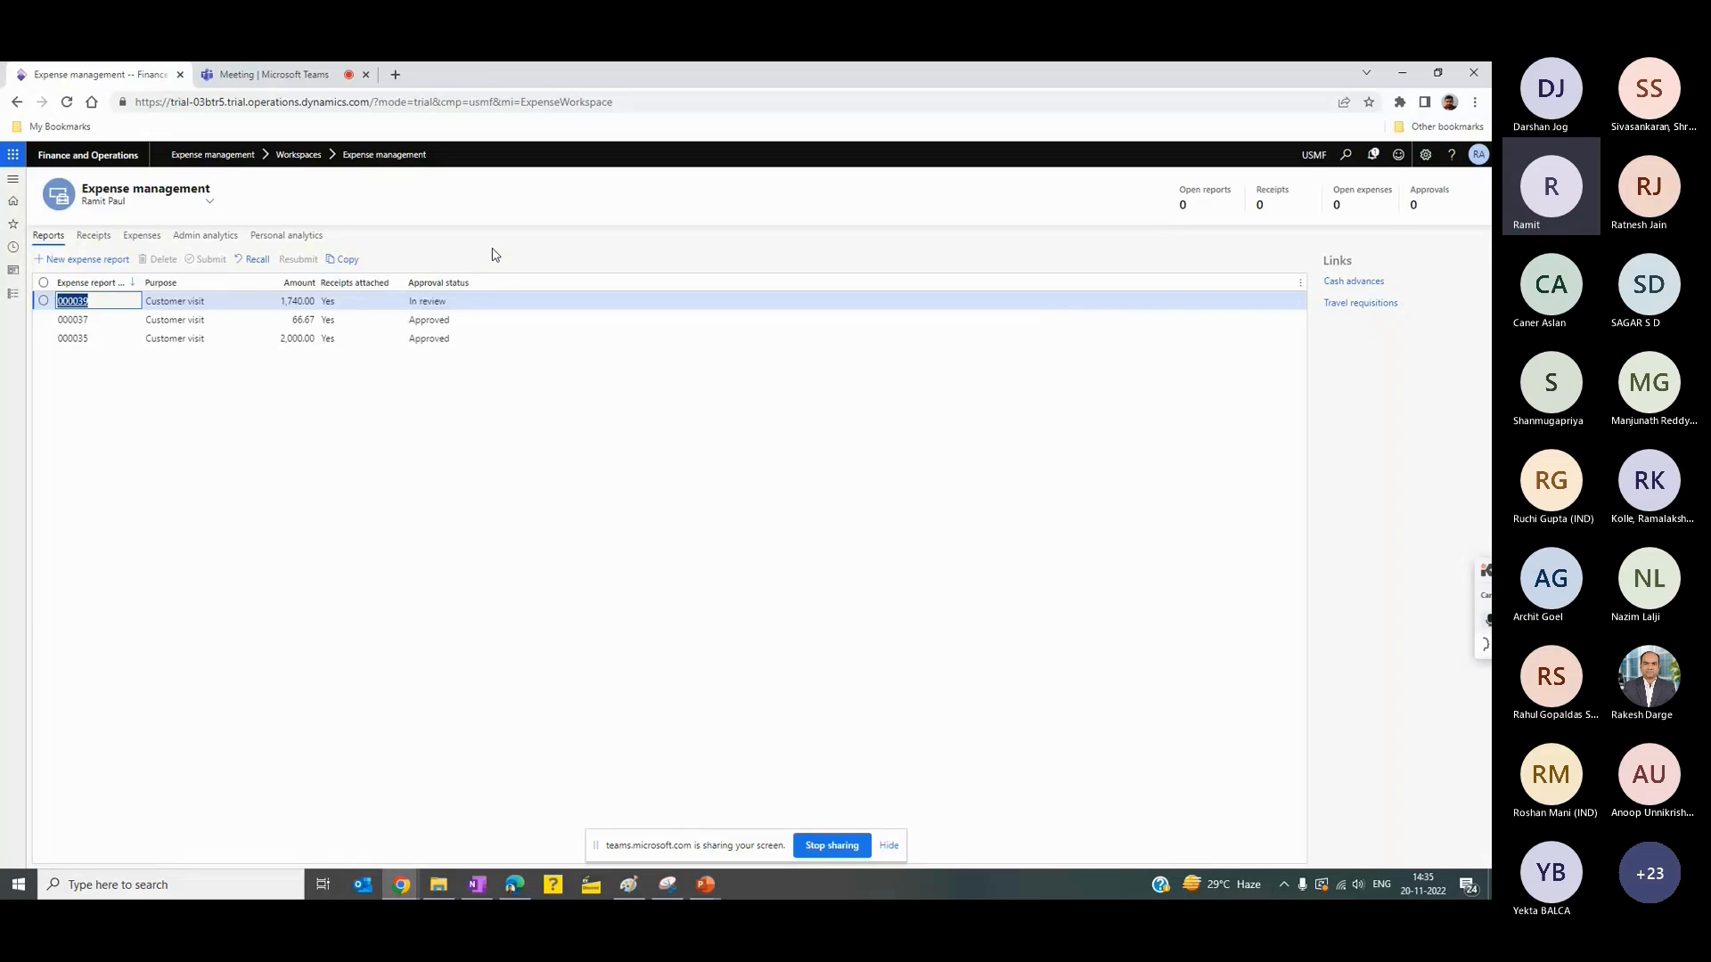
left_click(458, 305)
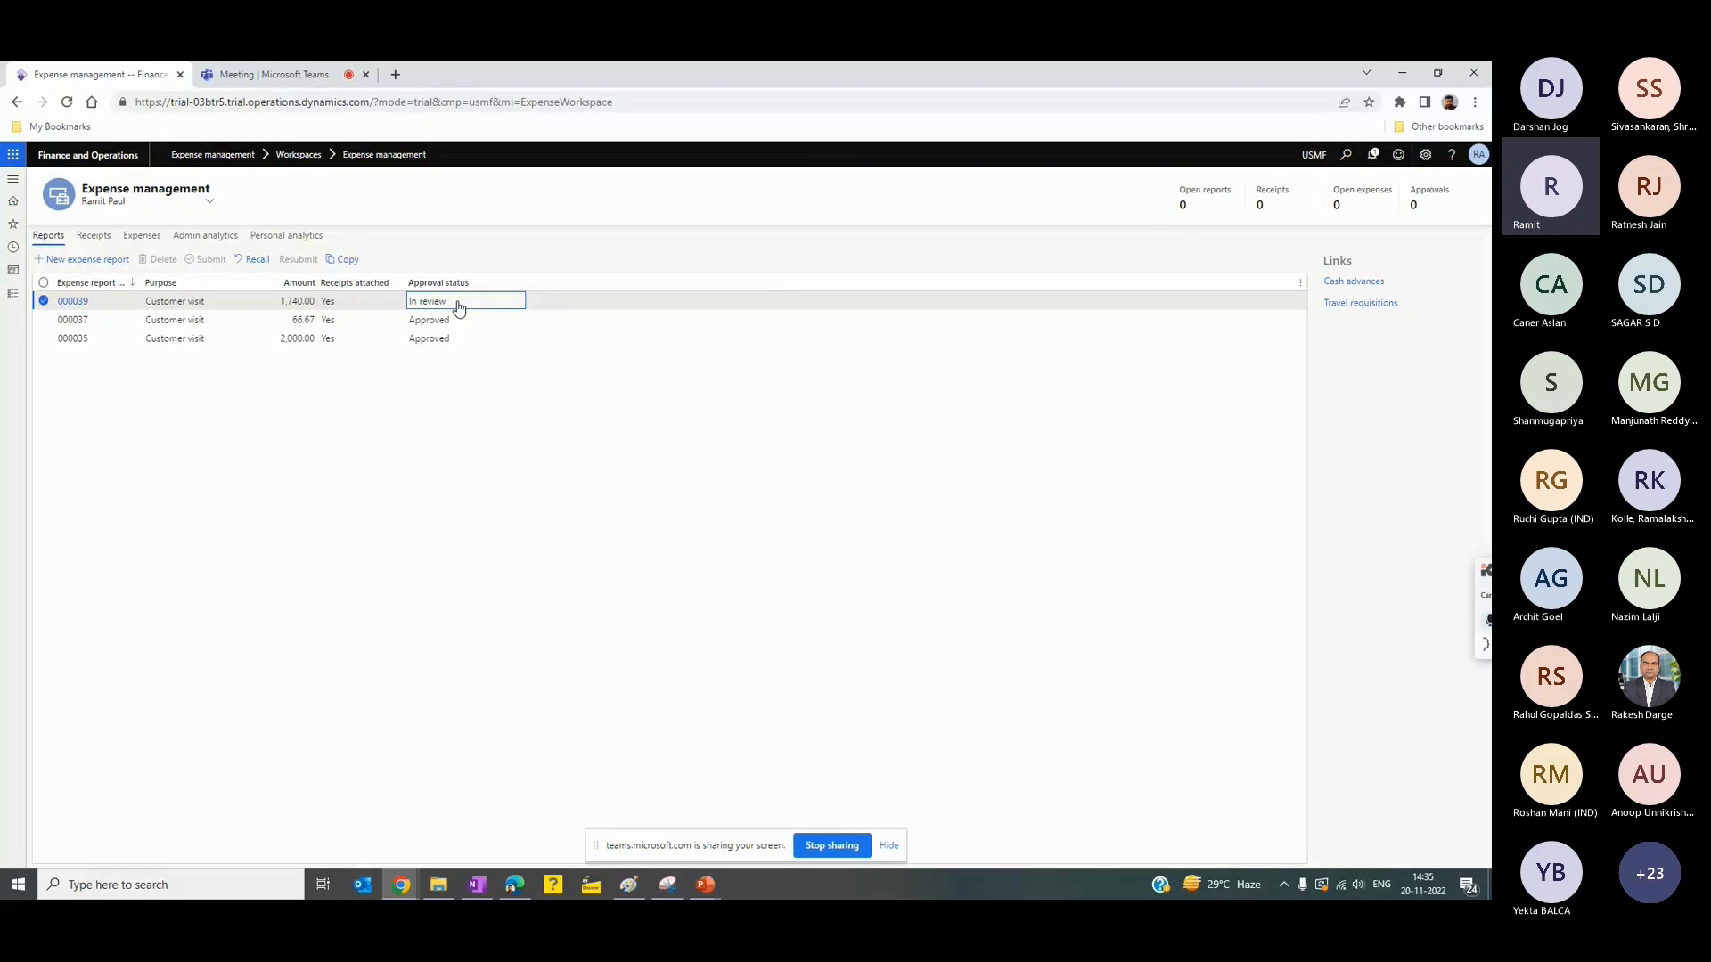
- Open the approved expense reports and post the 66.67 USD Customer visit report
left_click(7, 297)
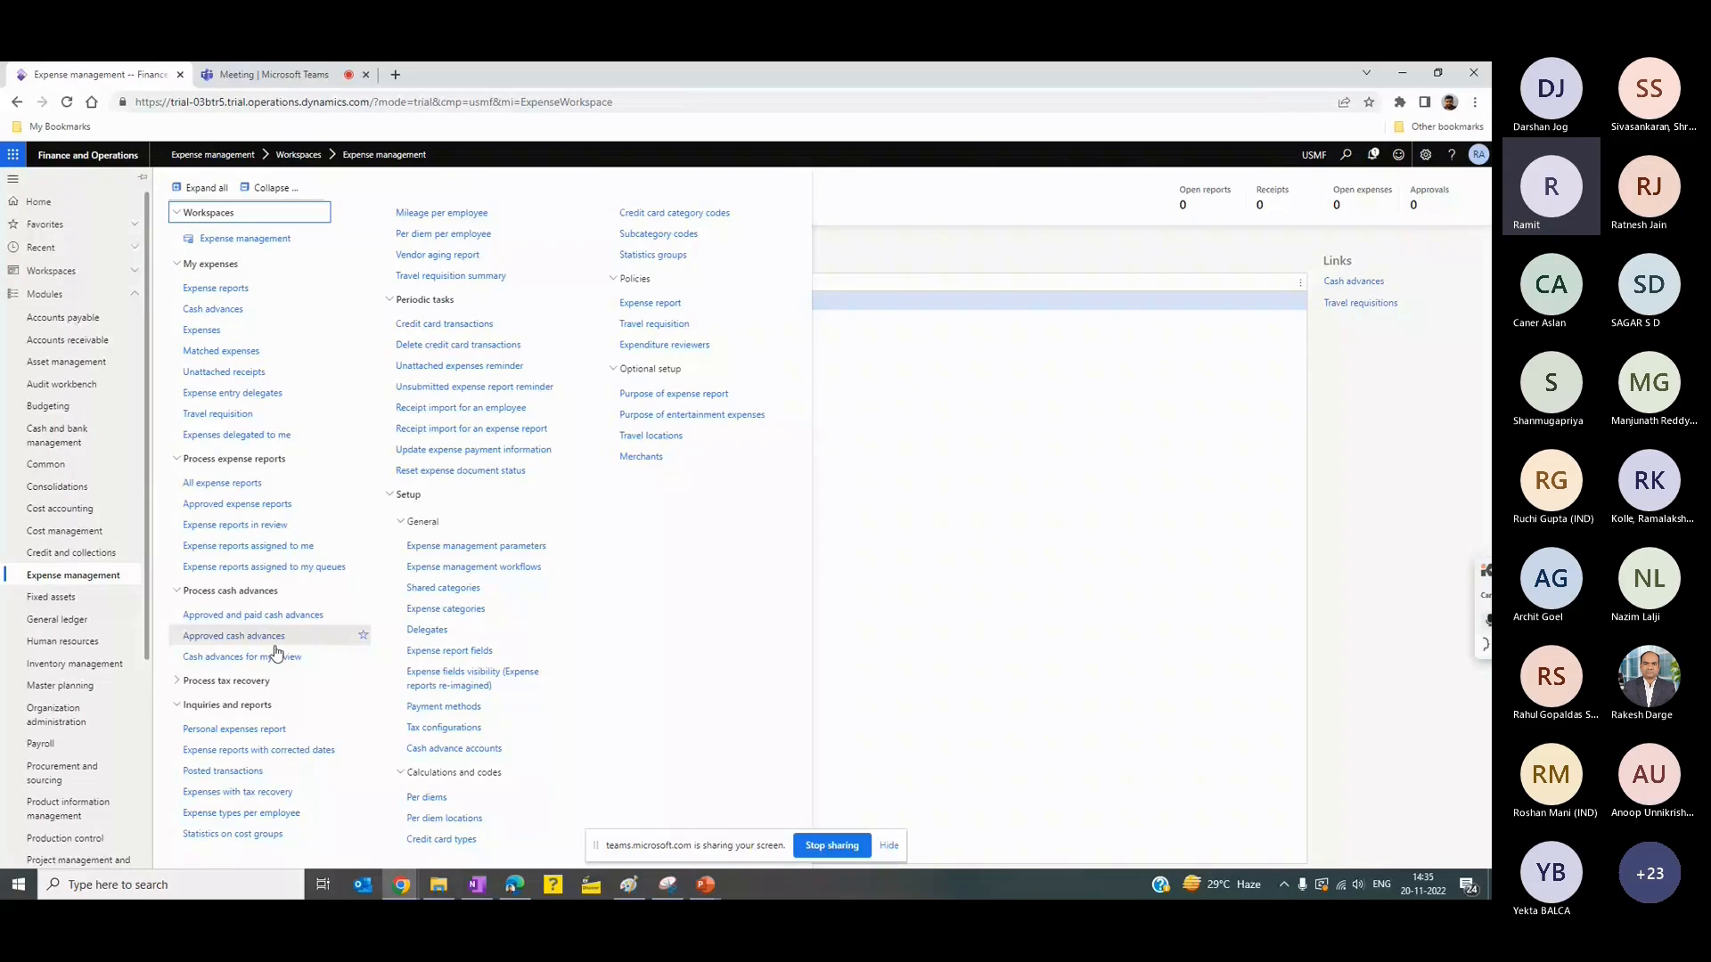
left_click(259, 482)
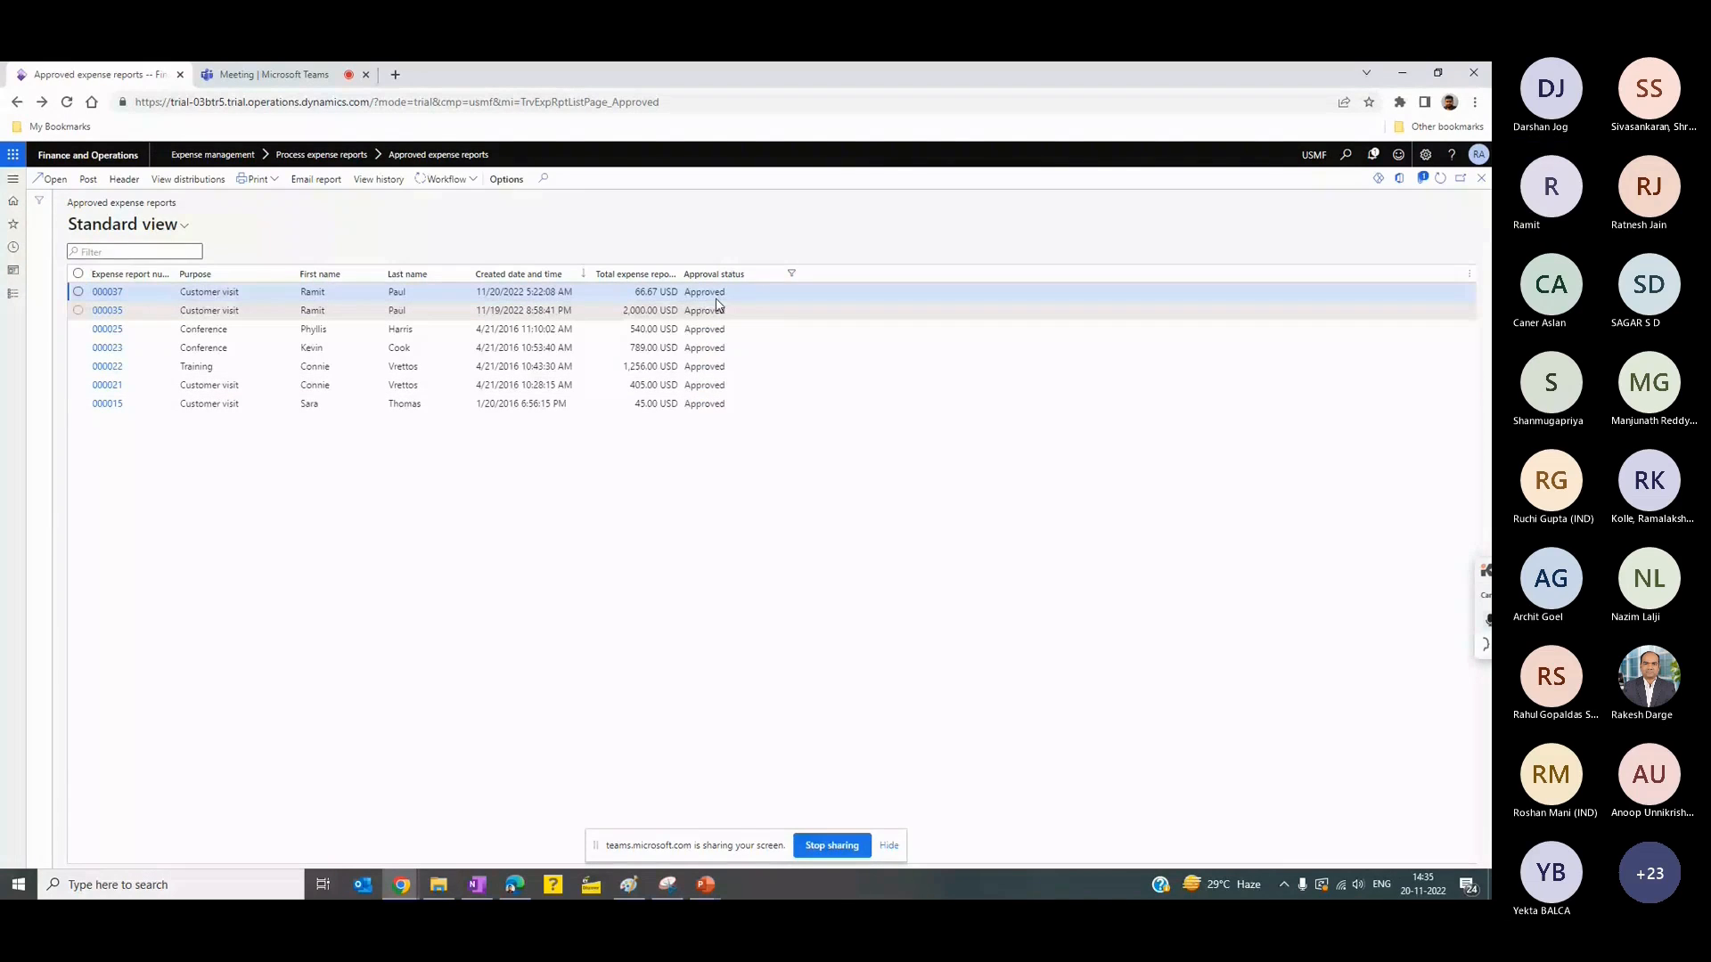
left_click(710, 293)
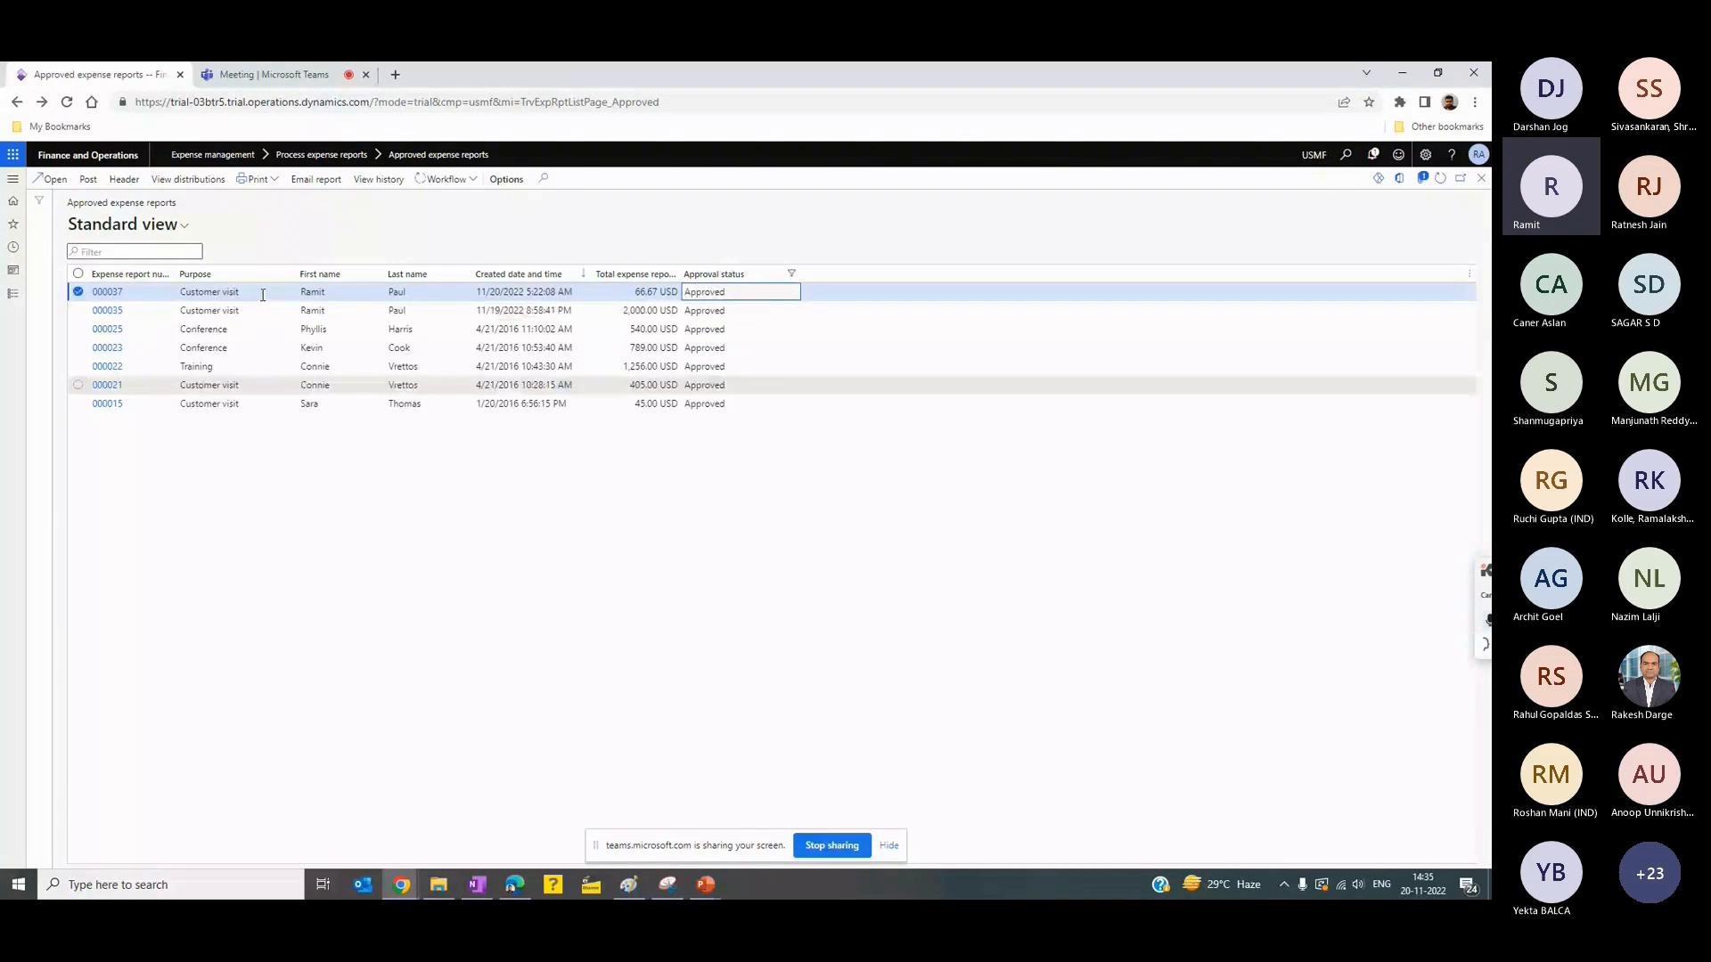
left_click(88, 179)
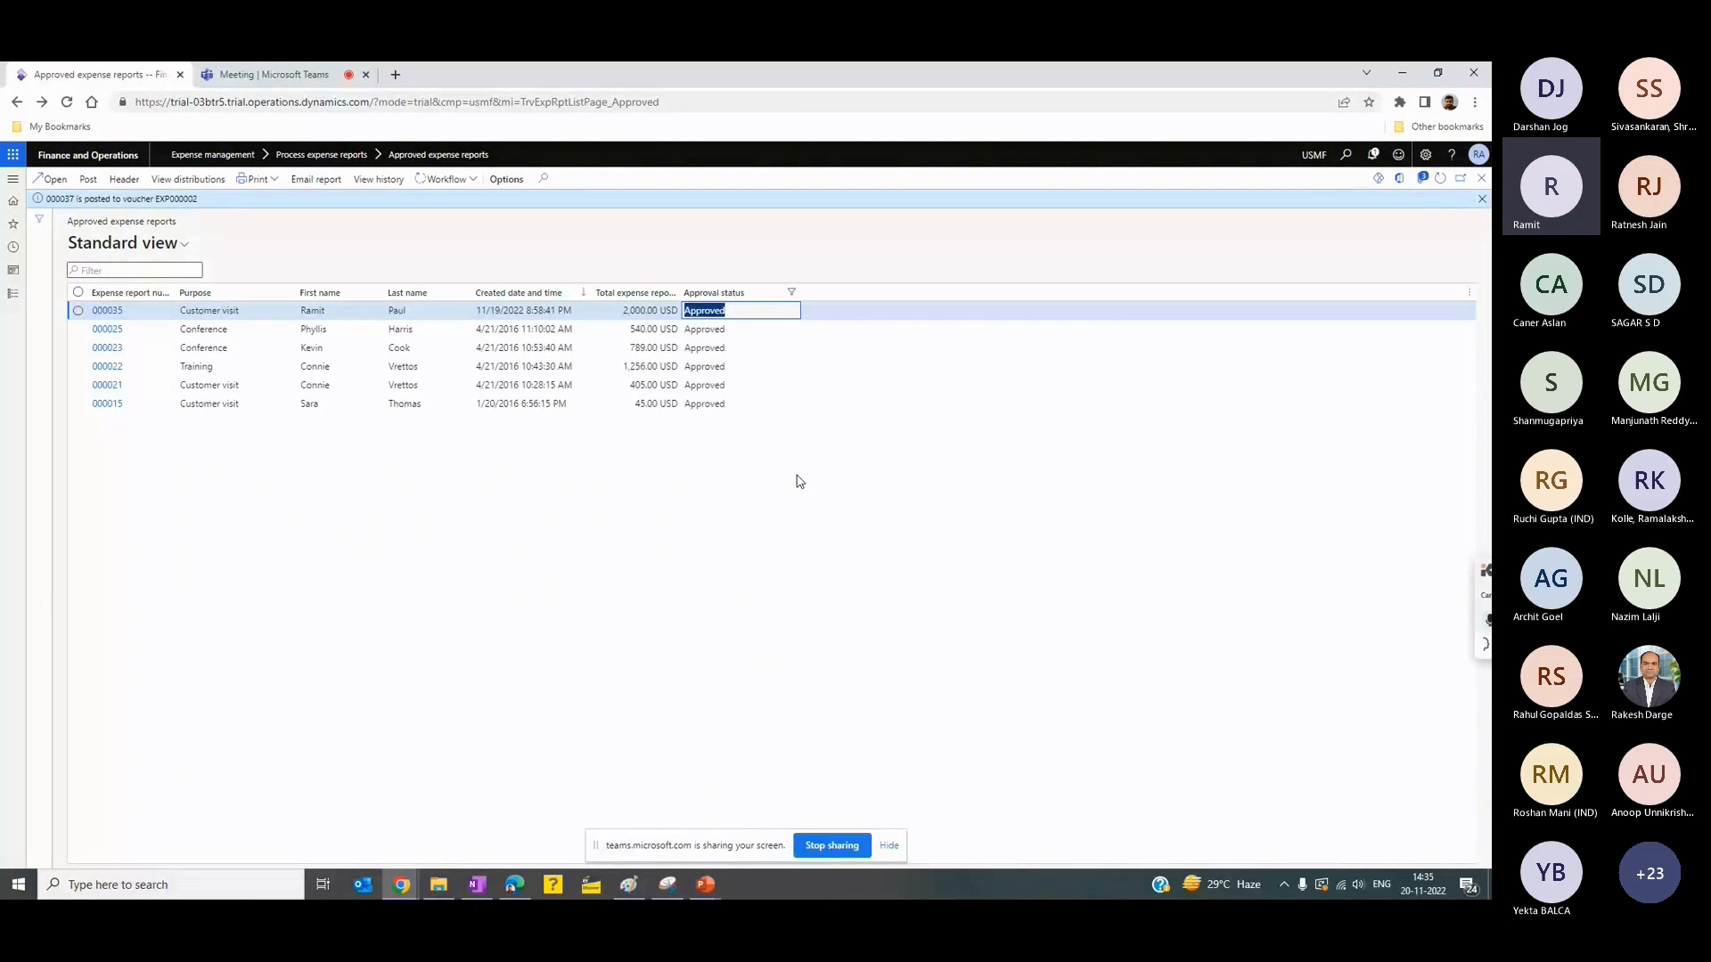
left_click(1482, 198)
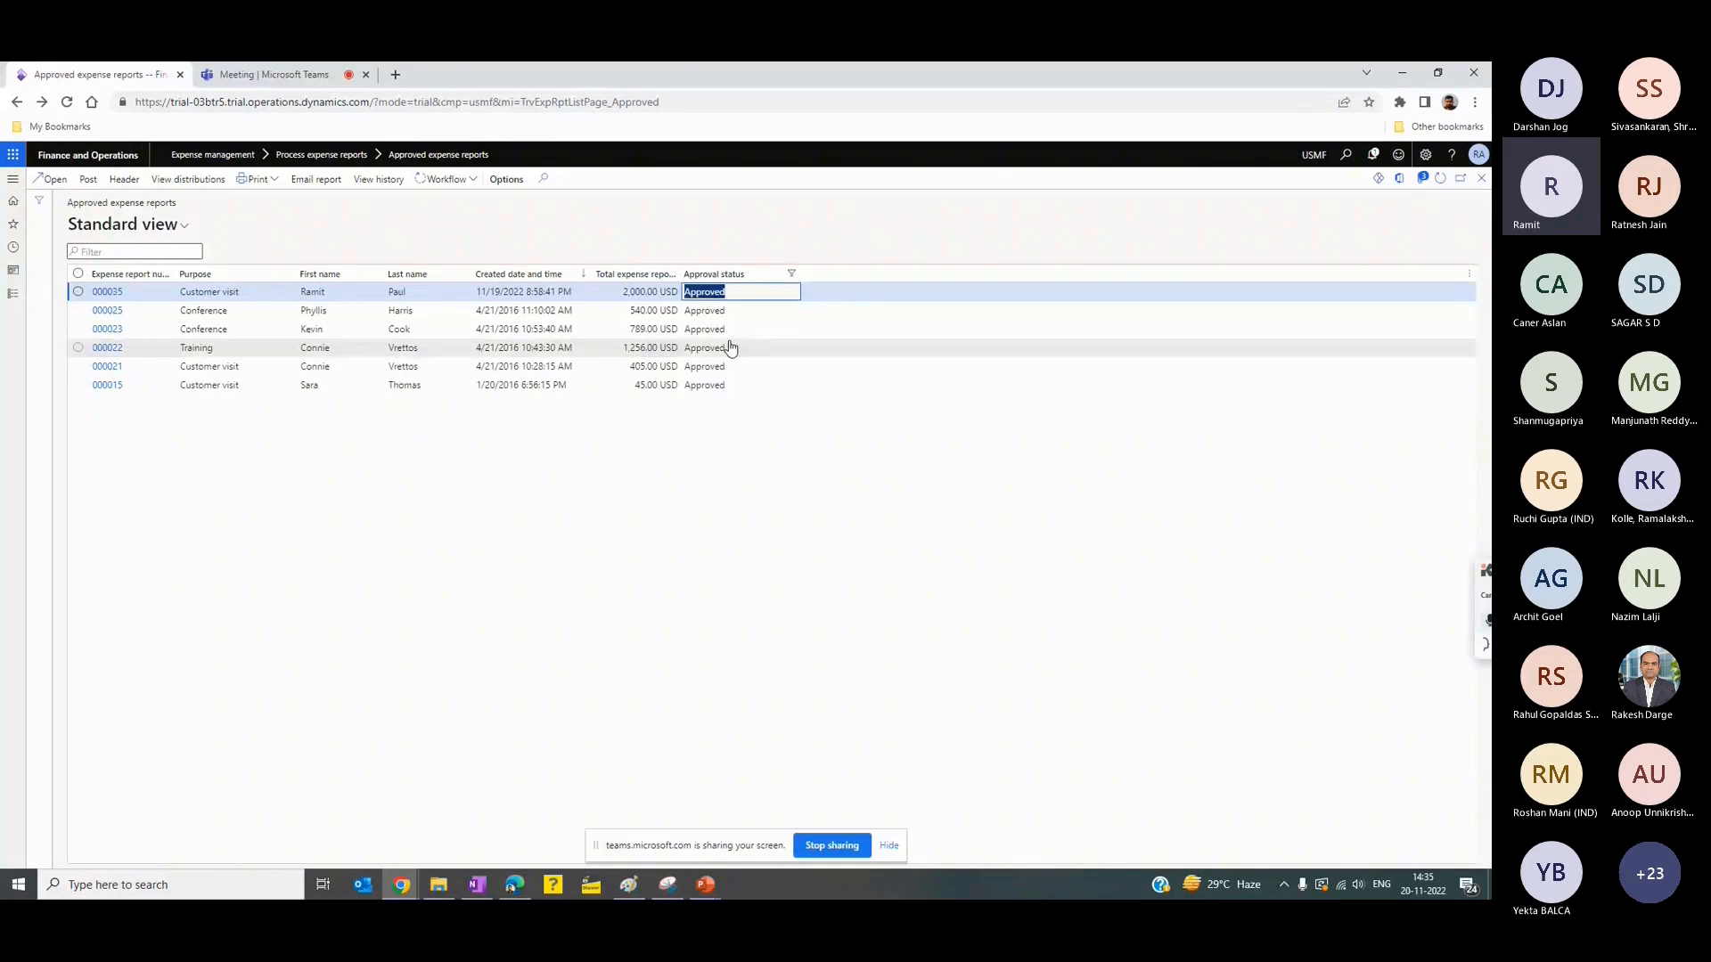
left_click(730, 347)
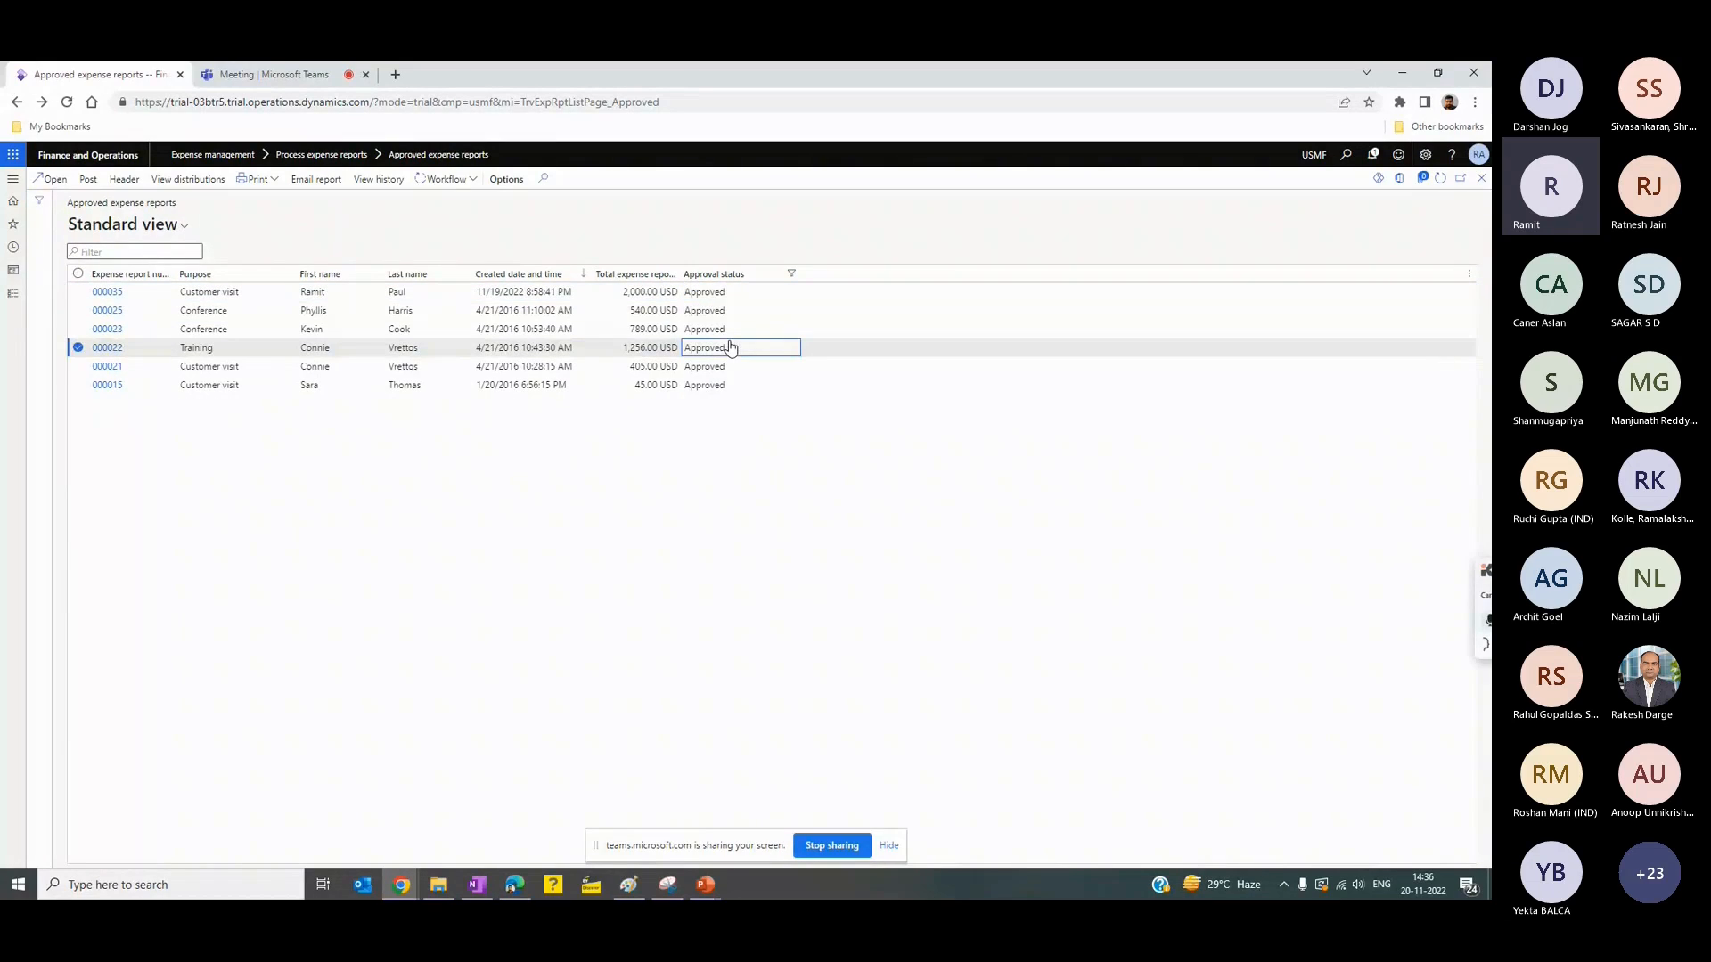
left_click(732, 294)
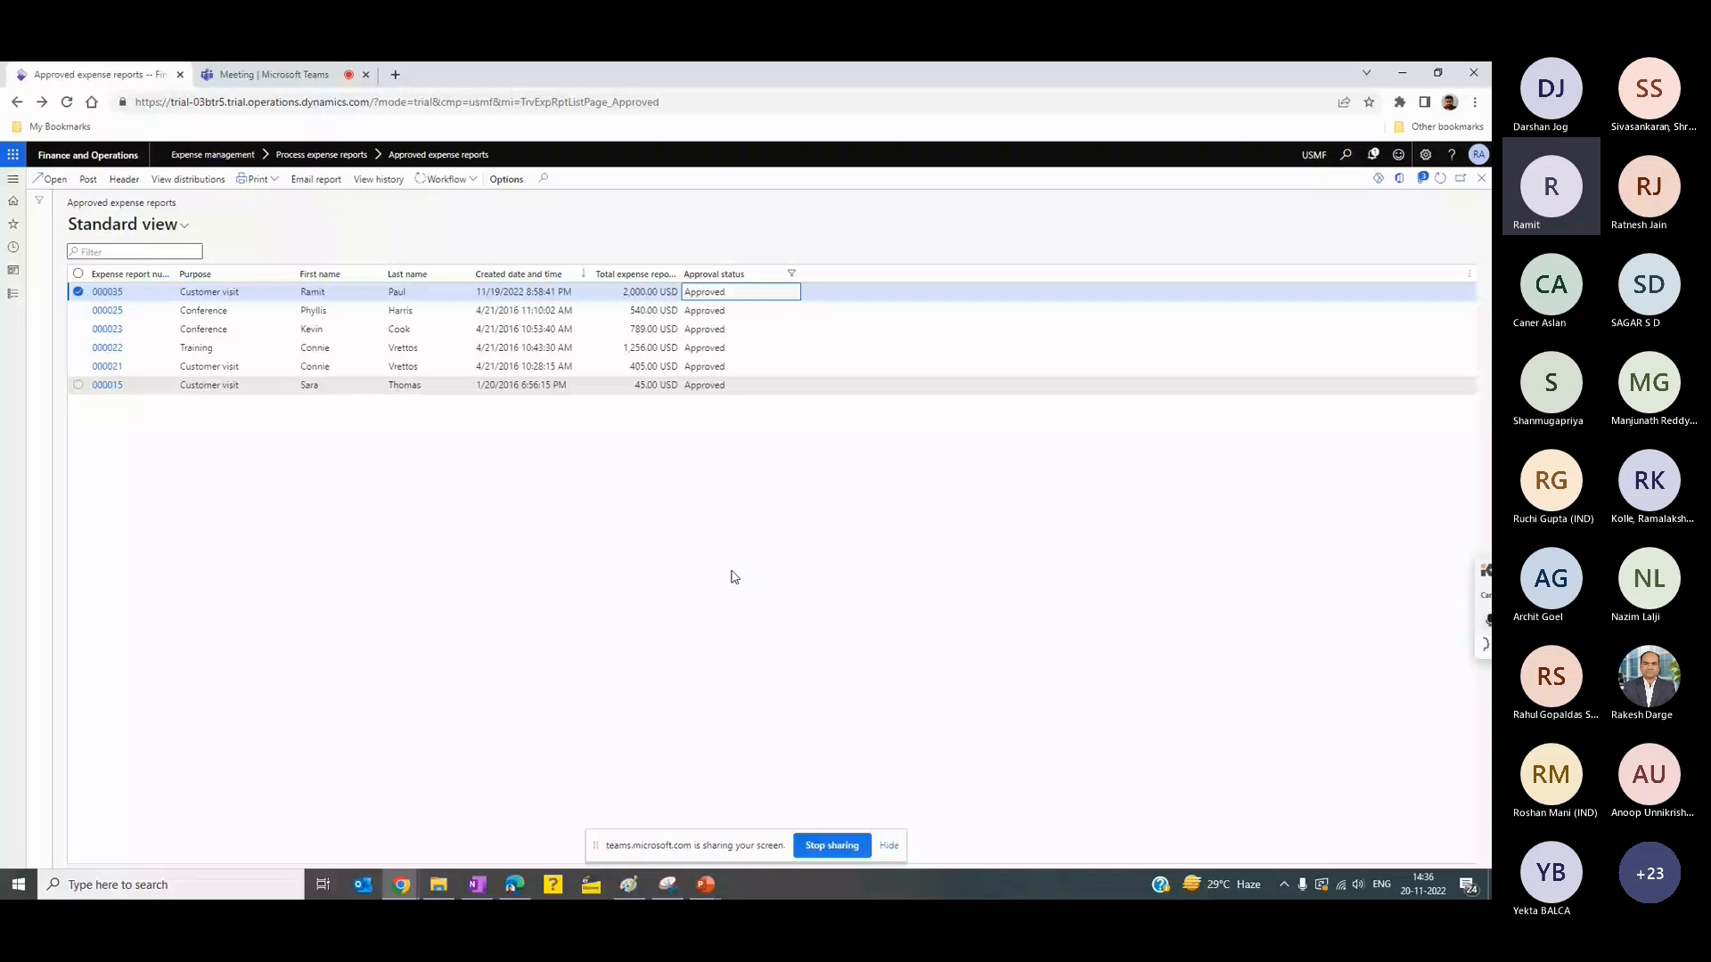
- Switch to the PowerPoint presentation and display the Scenario 3 slide
key("alt+Tab")
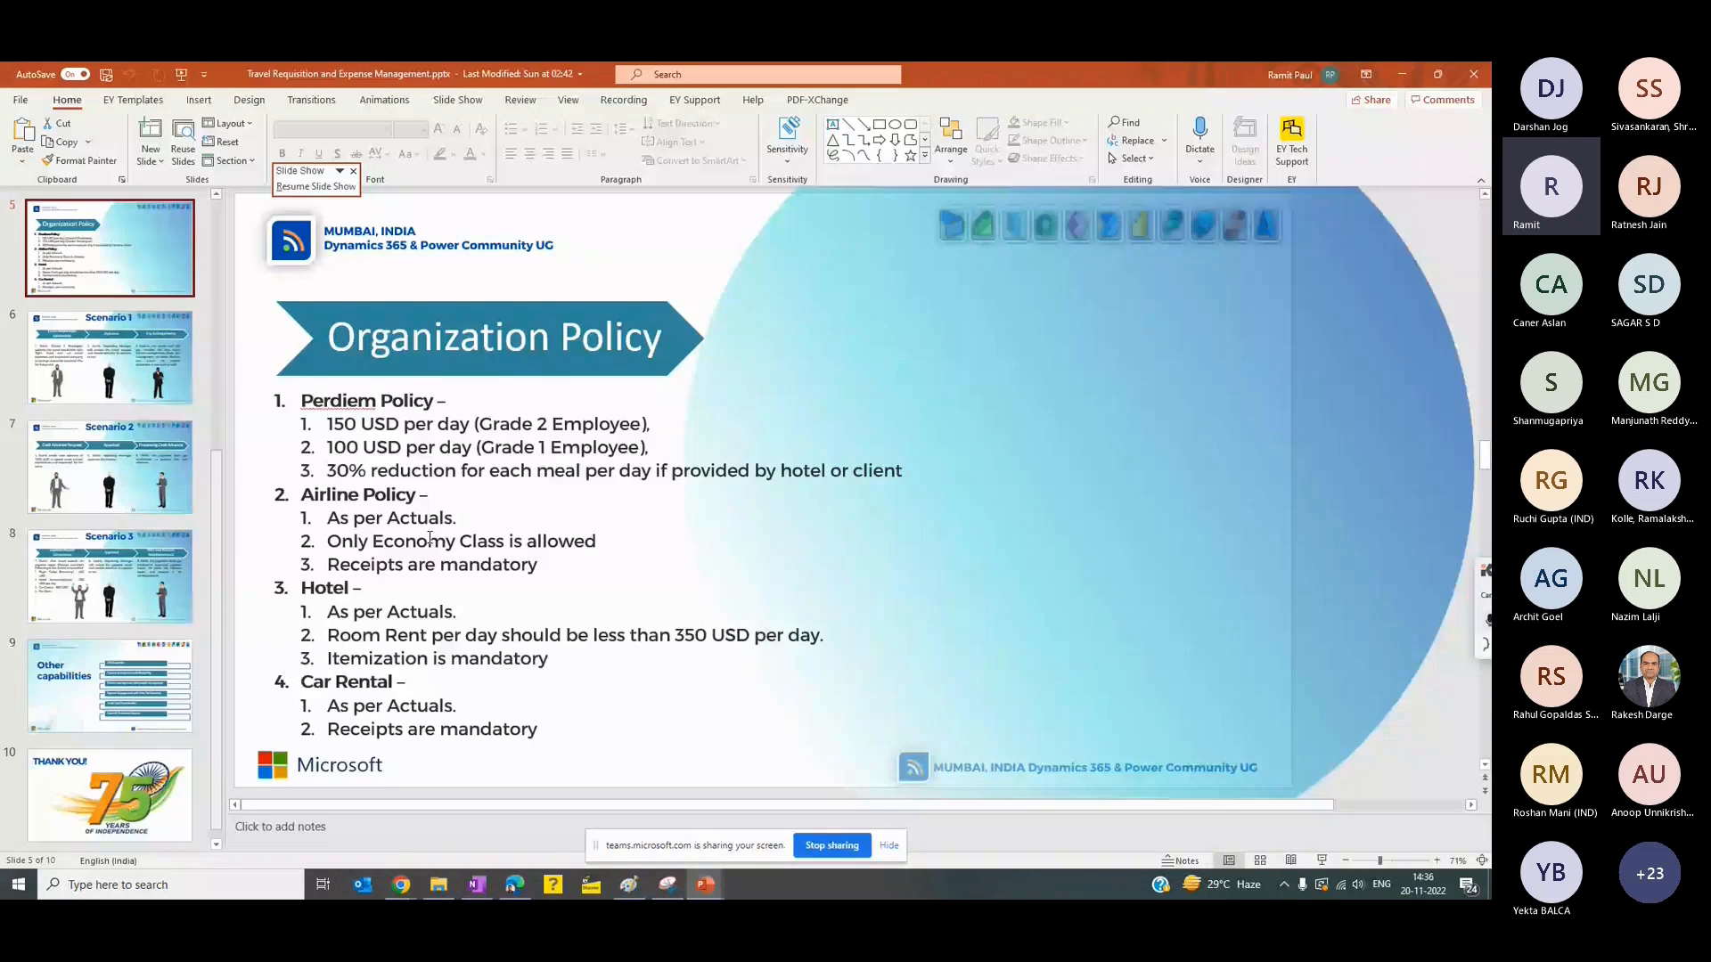
left_click(132, 606)
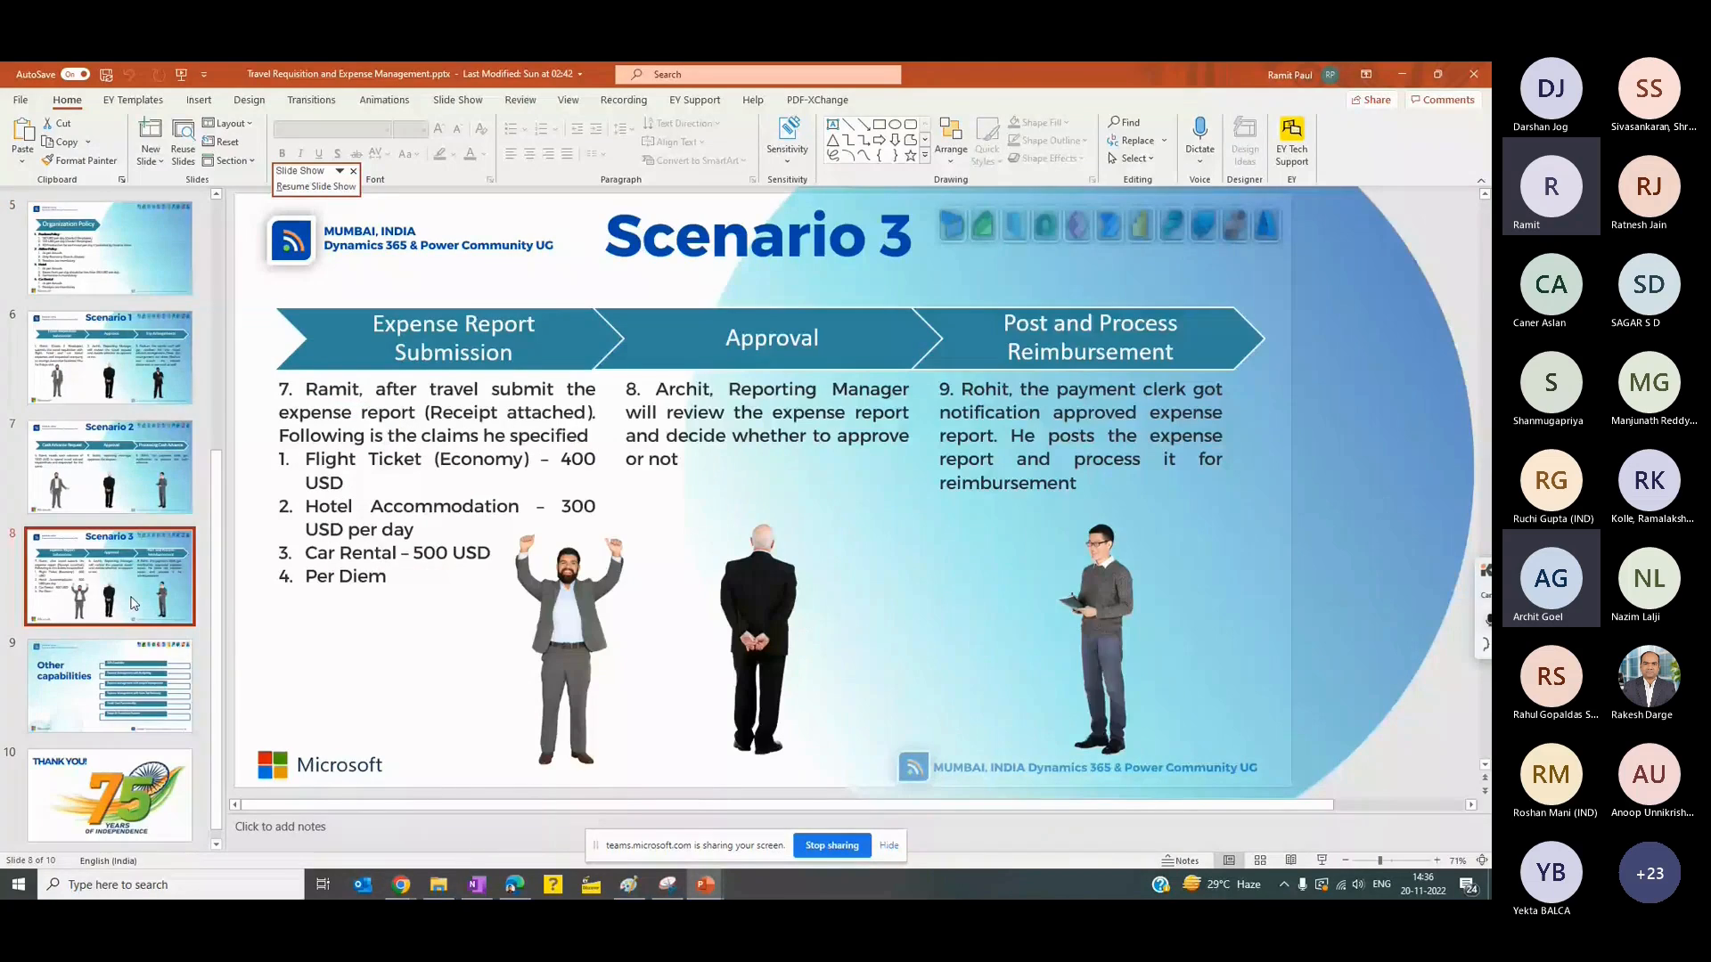